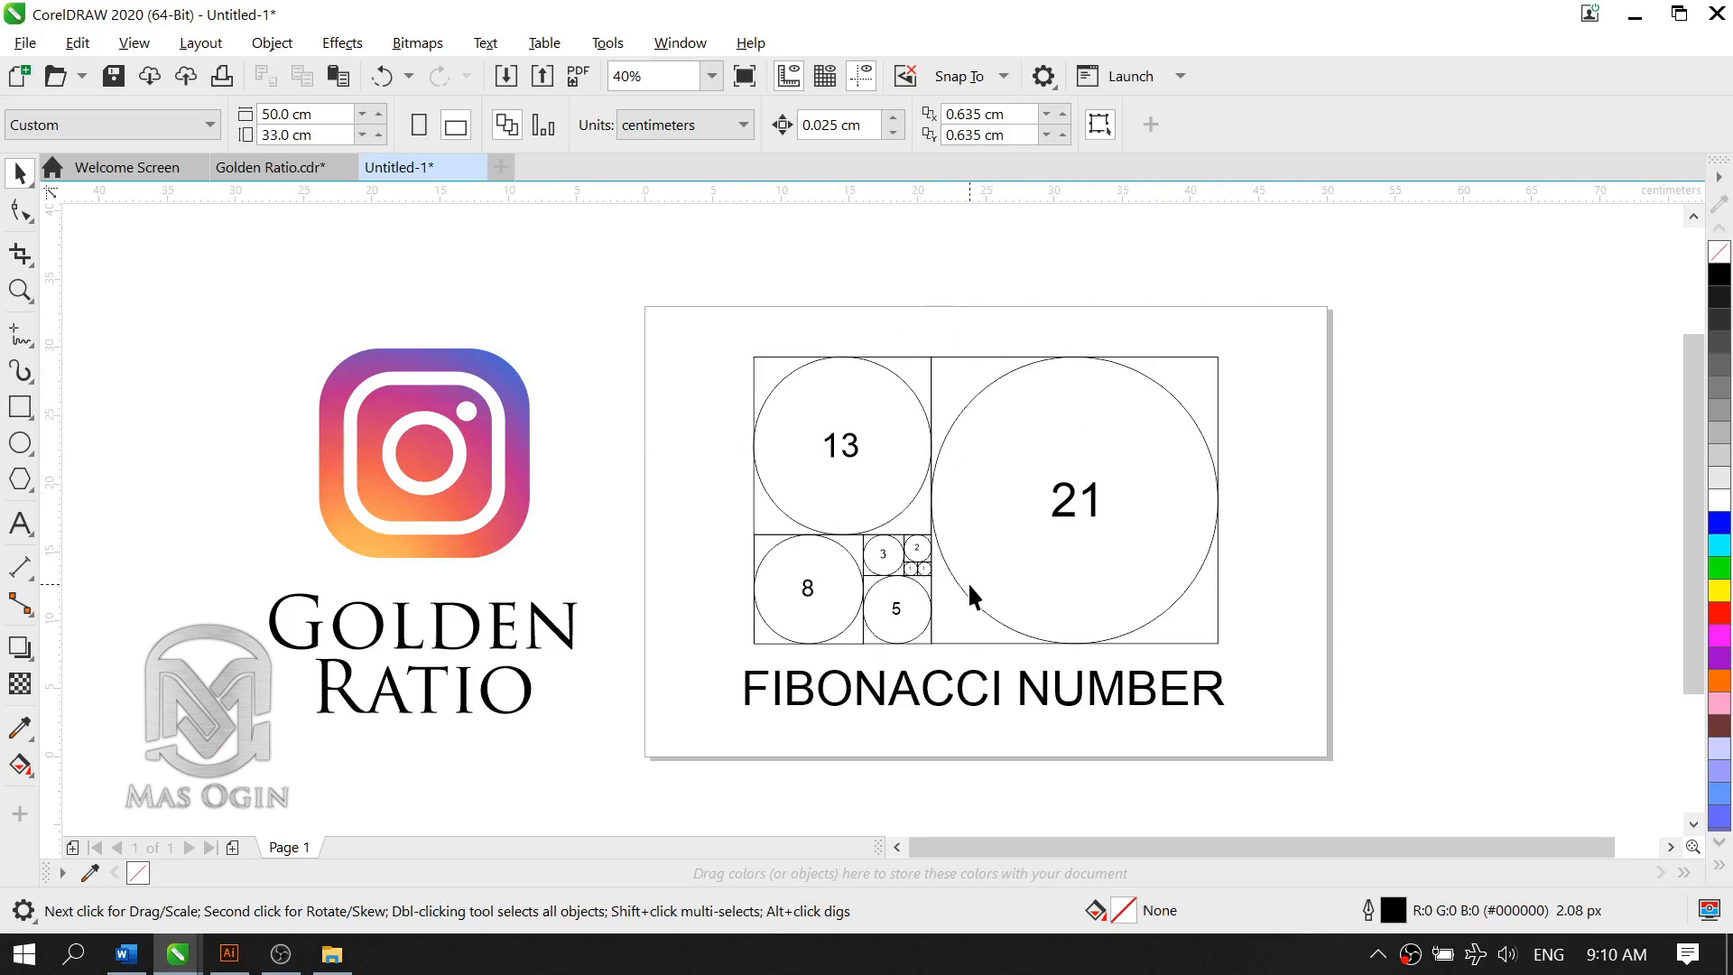
scroll(968, 581, "up", 2)
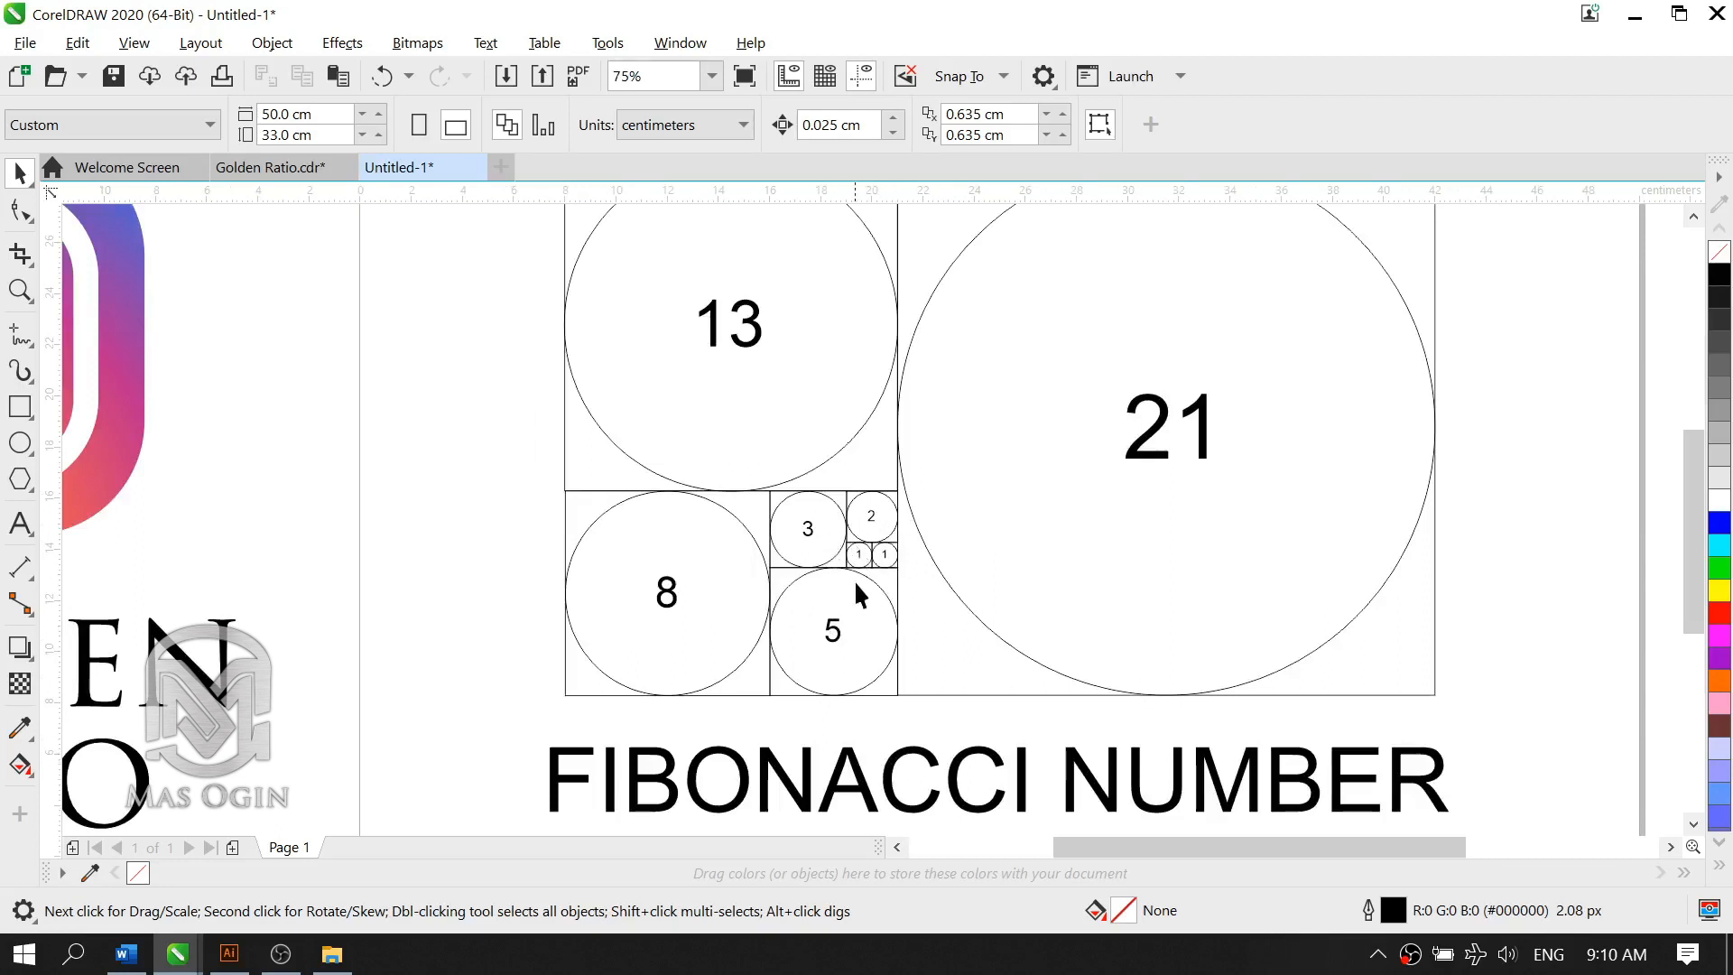
scroll(848, 591, "down", 2)
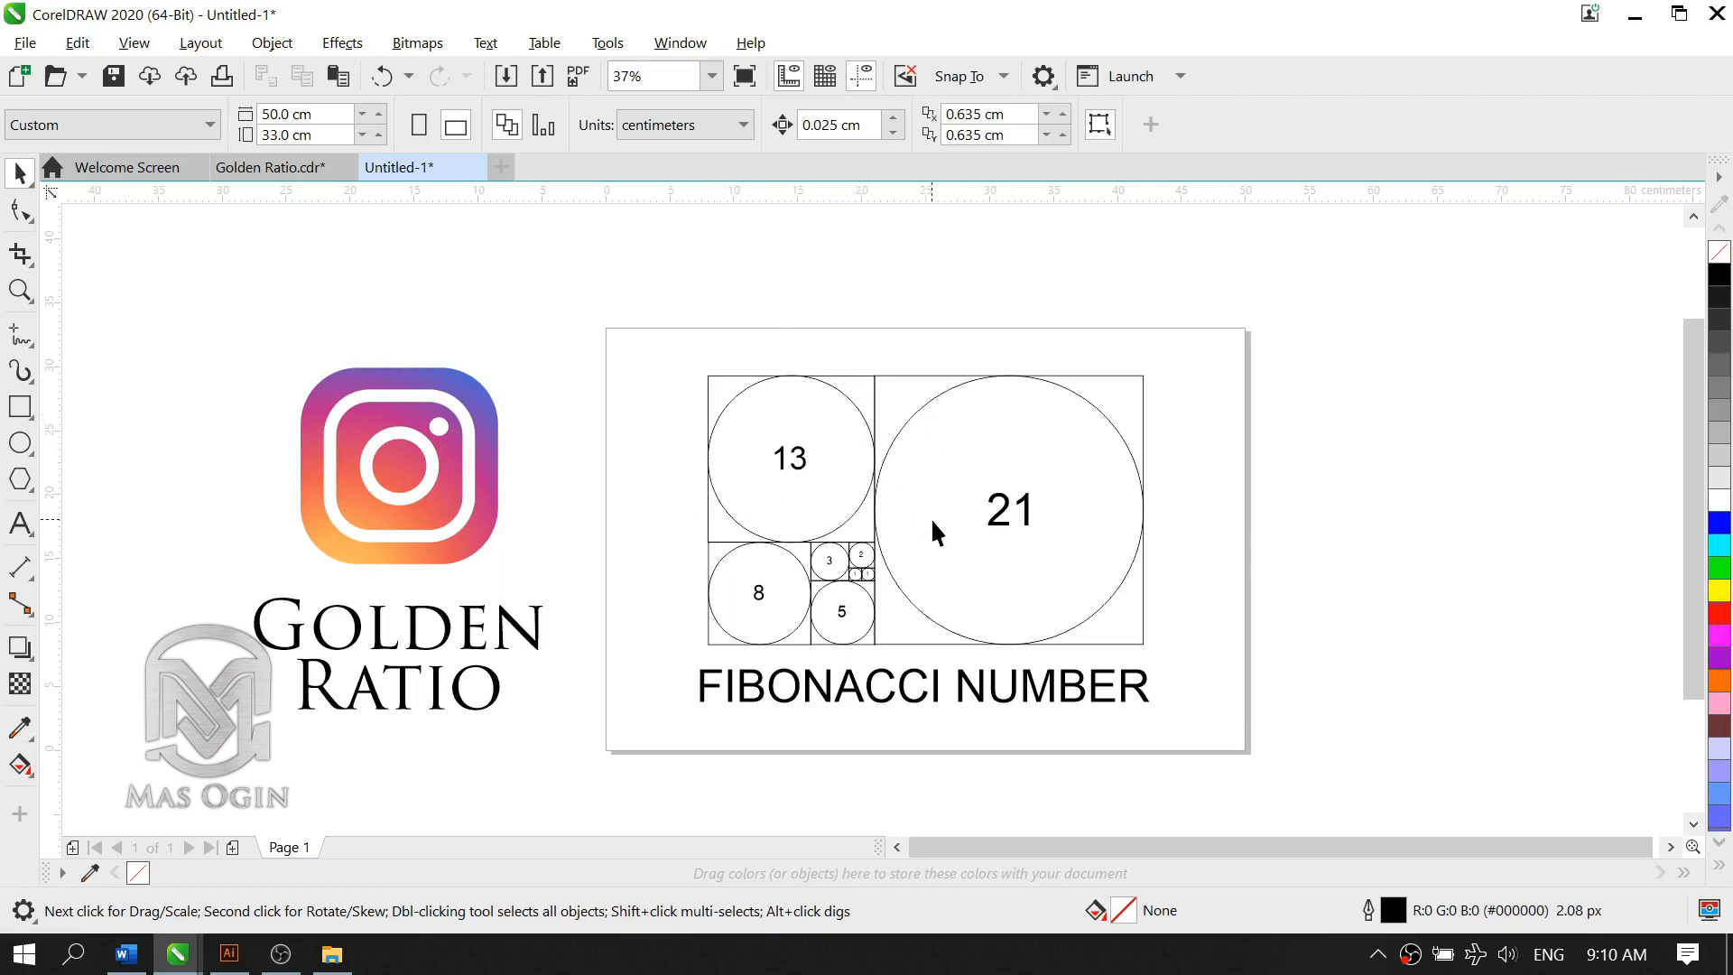
scroll(937, 527, "up", 2)
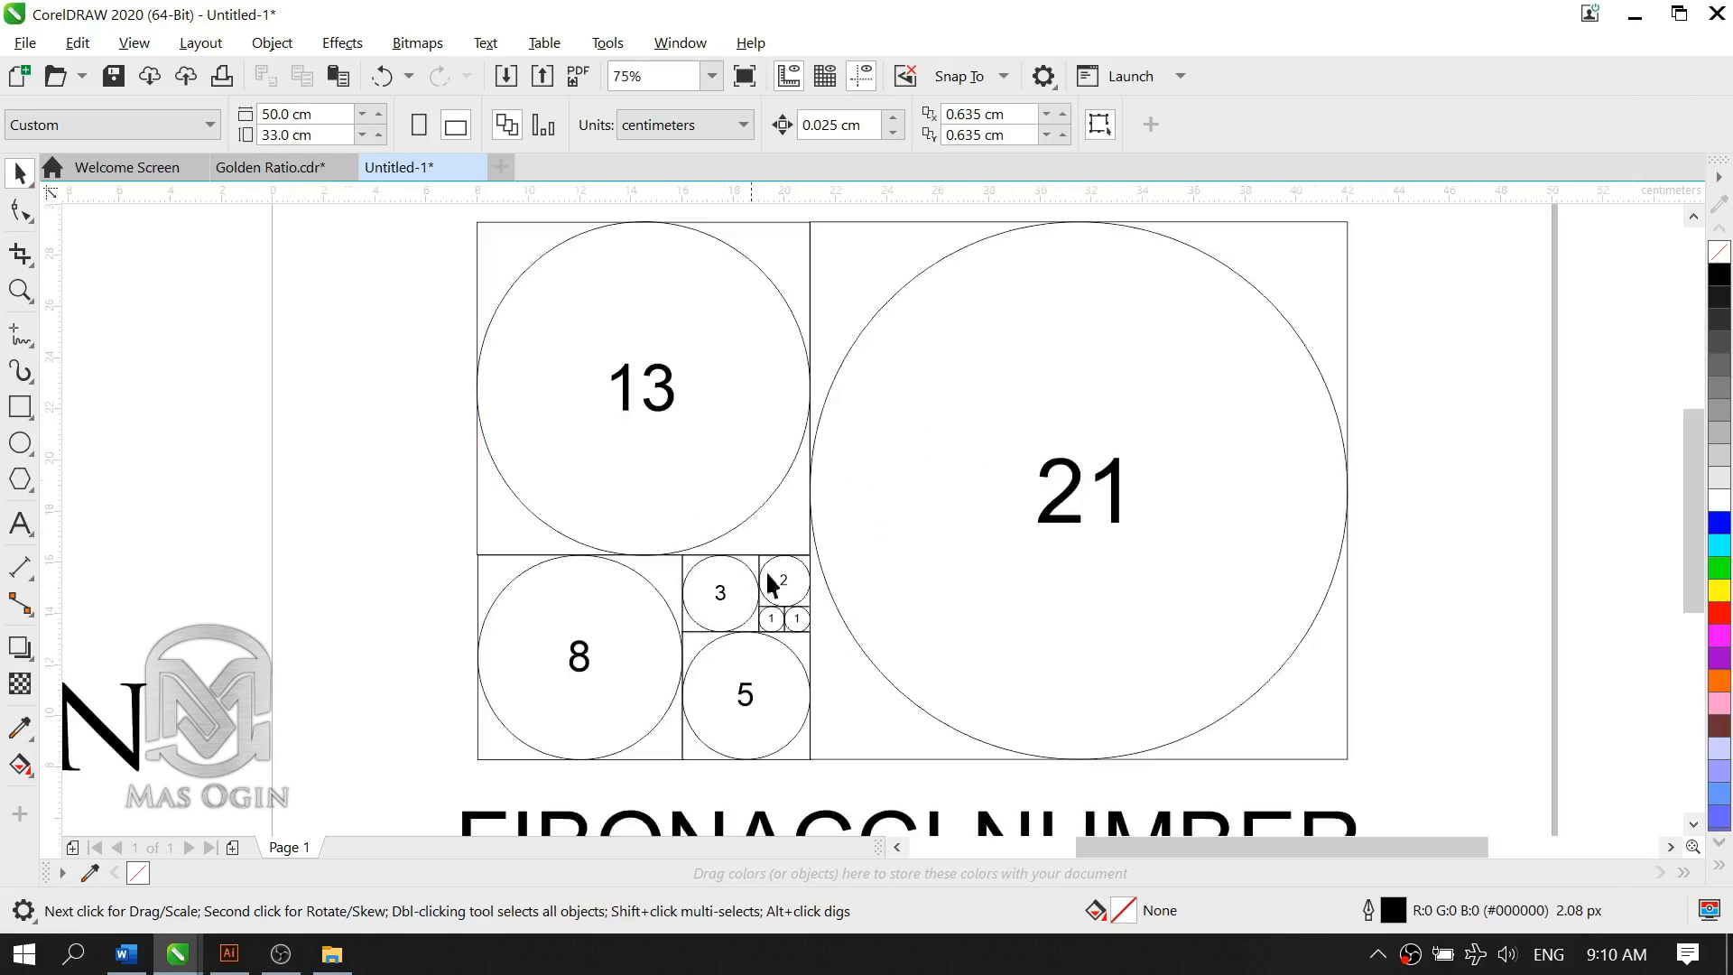
scroll(923, 464, "down", 2)
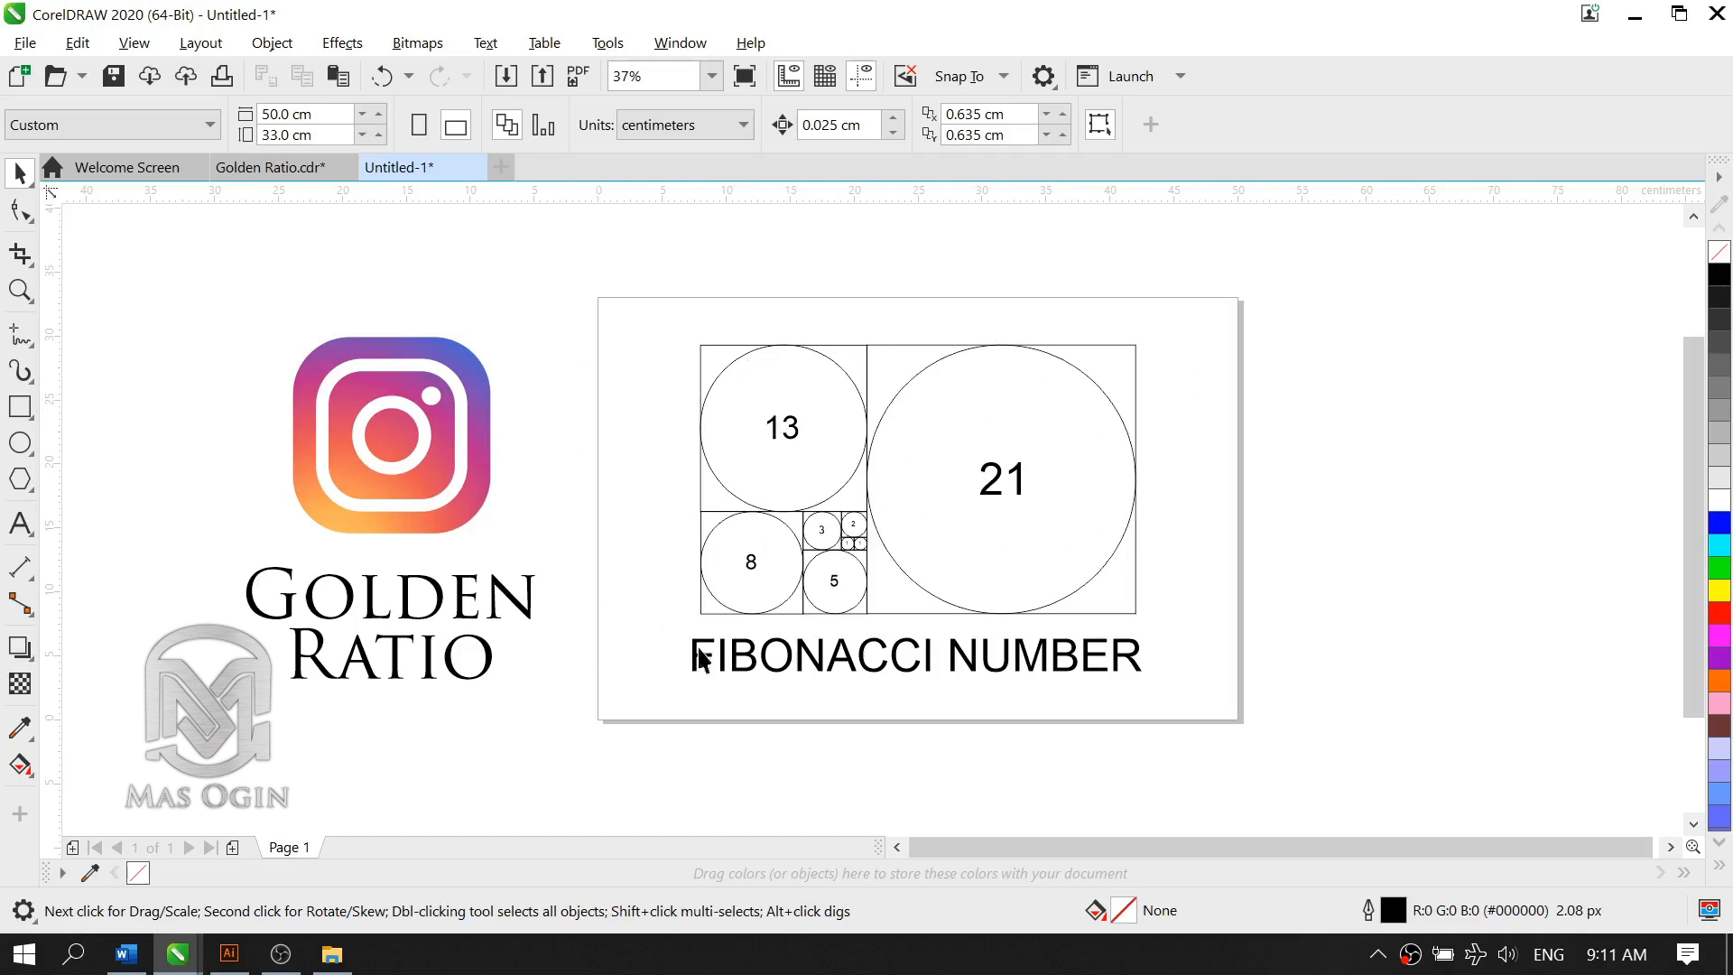
Step: Move the numbered Fibonacci circle diagram off the page to its right and the FIBONACCI NUMBER text below the page
left_click_drag(1277, 262, 610, 628)
left_click_drag(854, 507, 1431, 513)
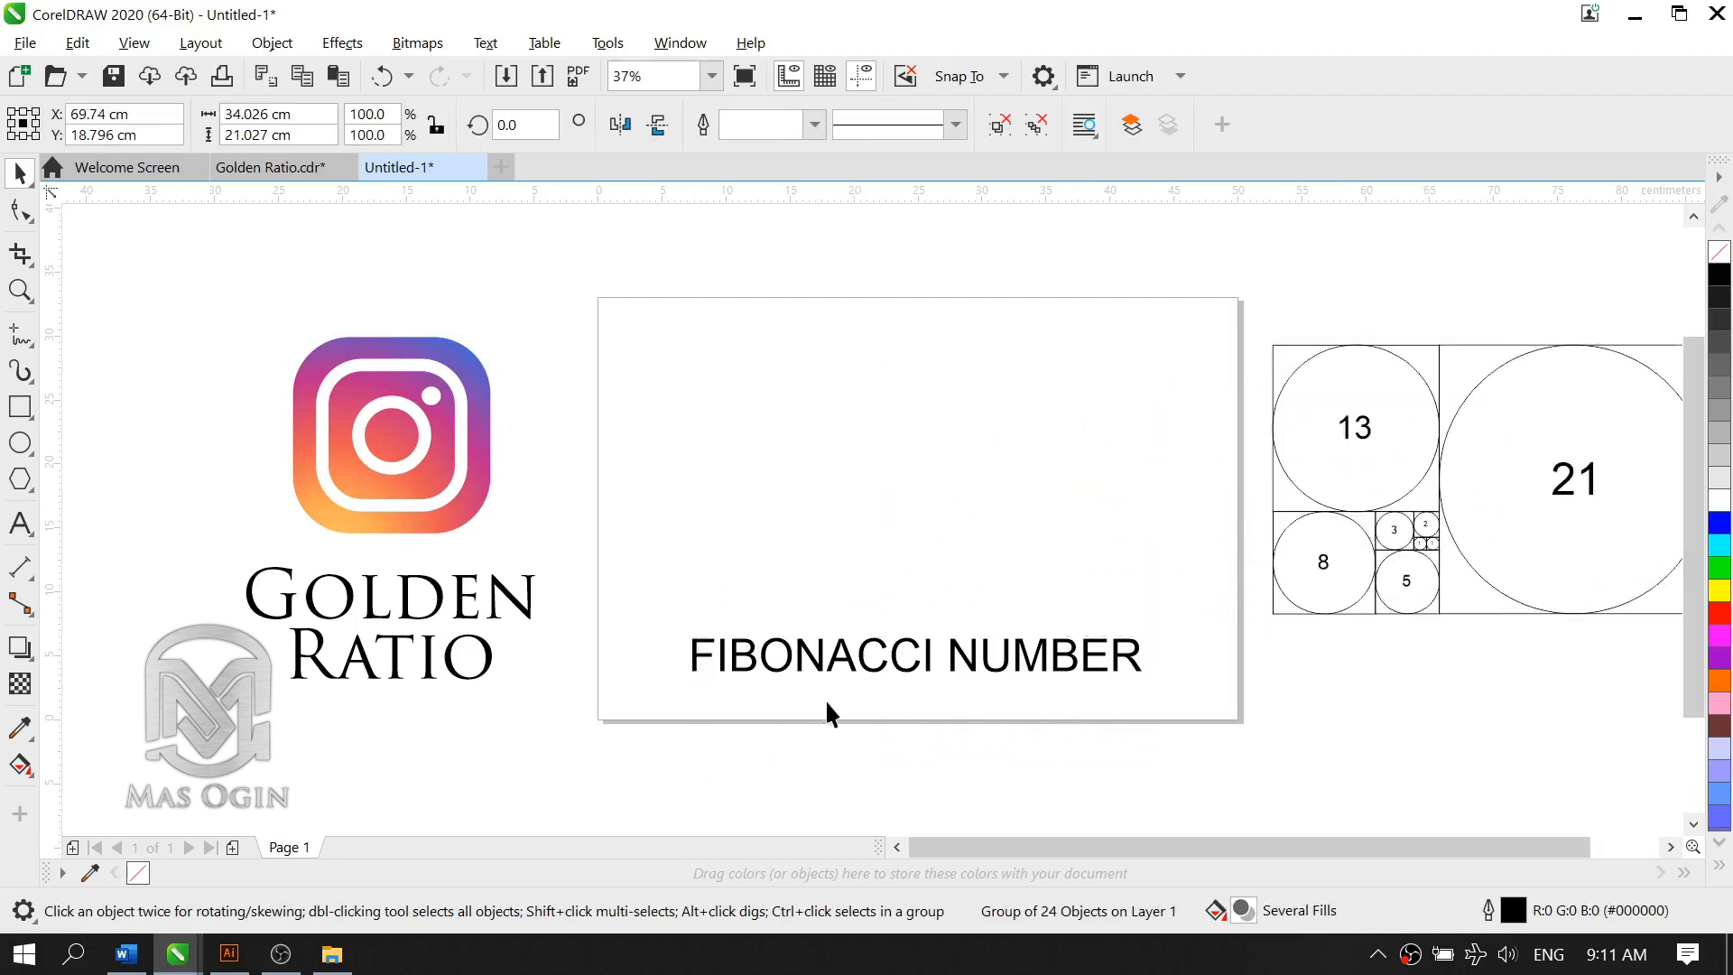
left_click(916, 663)
left_click(902, 658)
left_click_drag(902, 658, 859, 798)
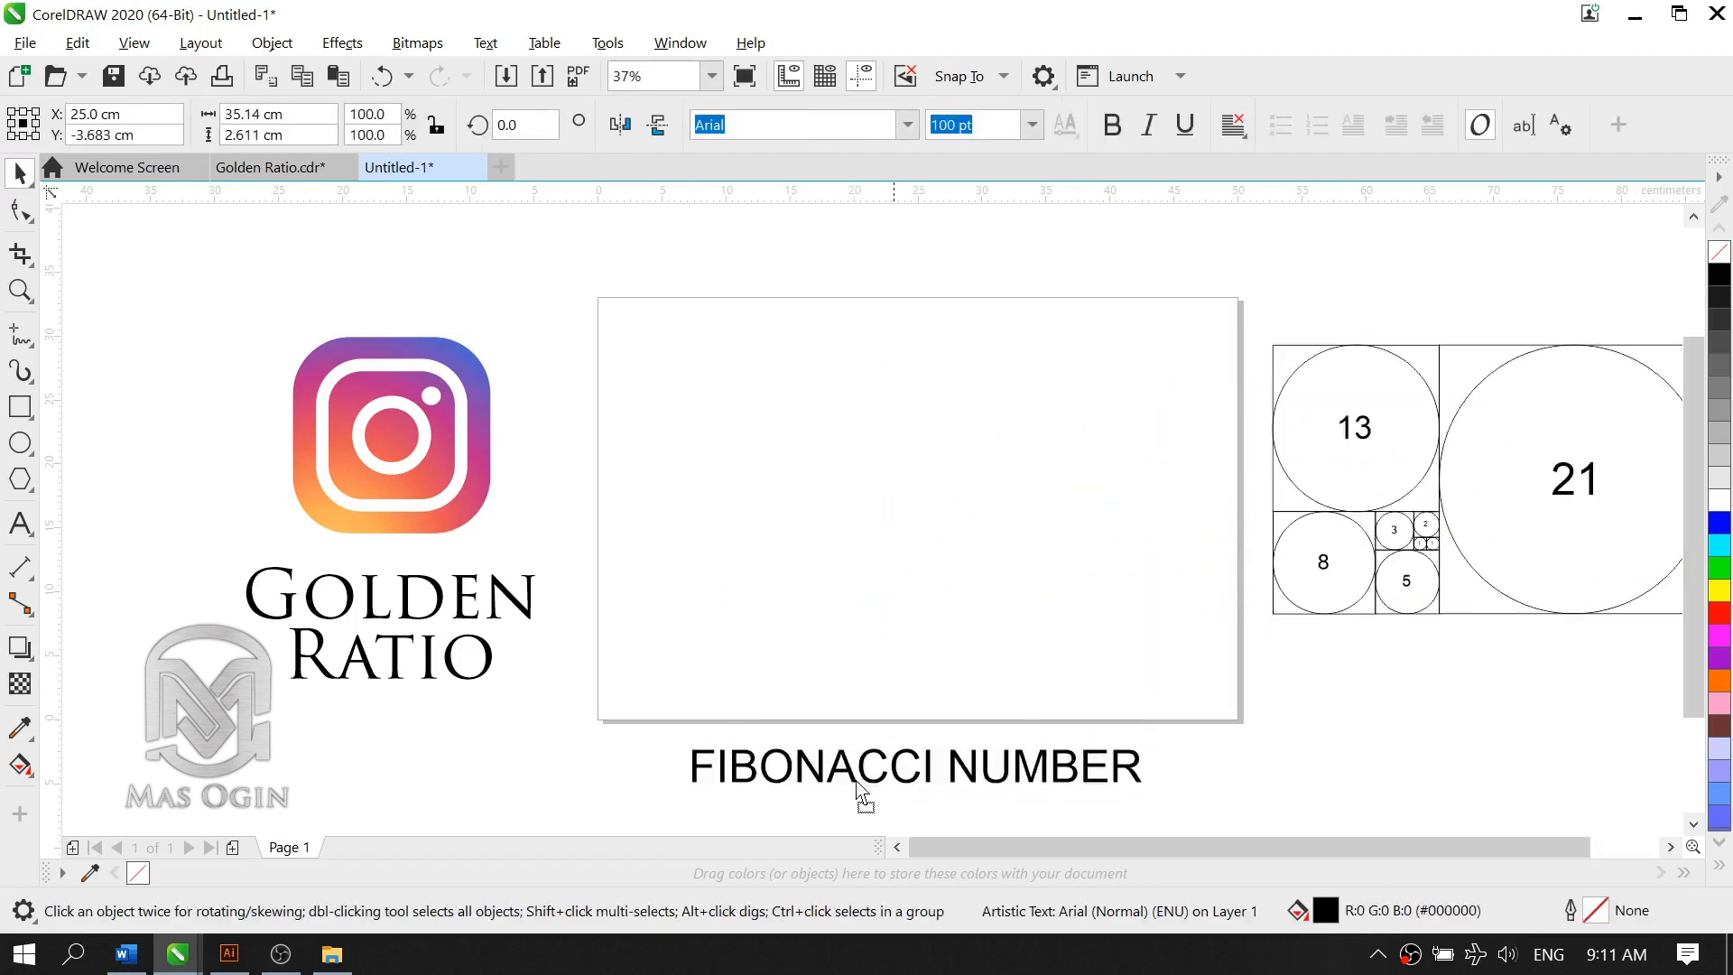
left_click(934, 553)
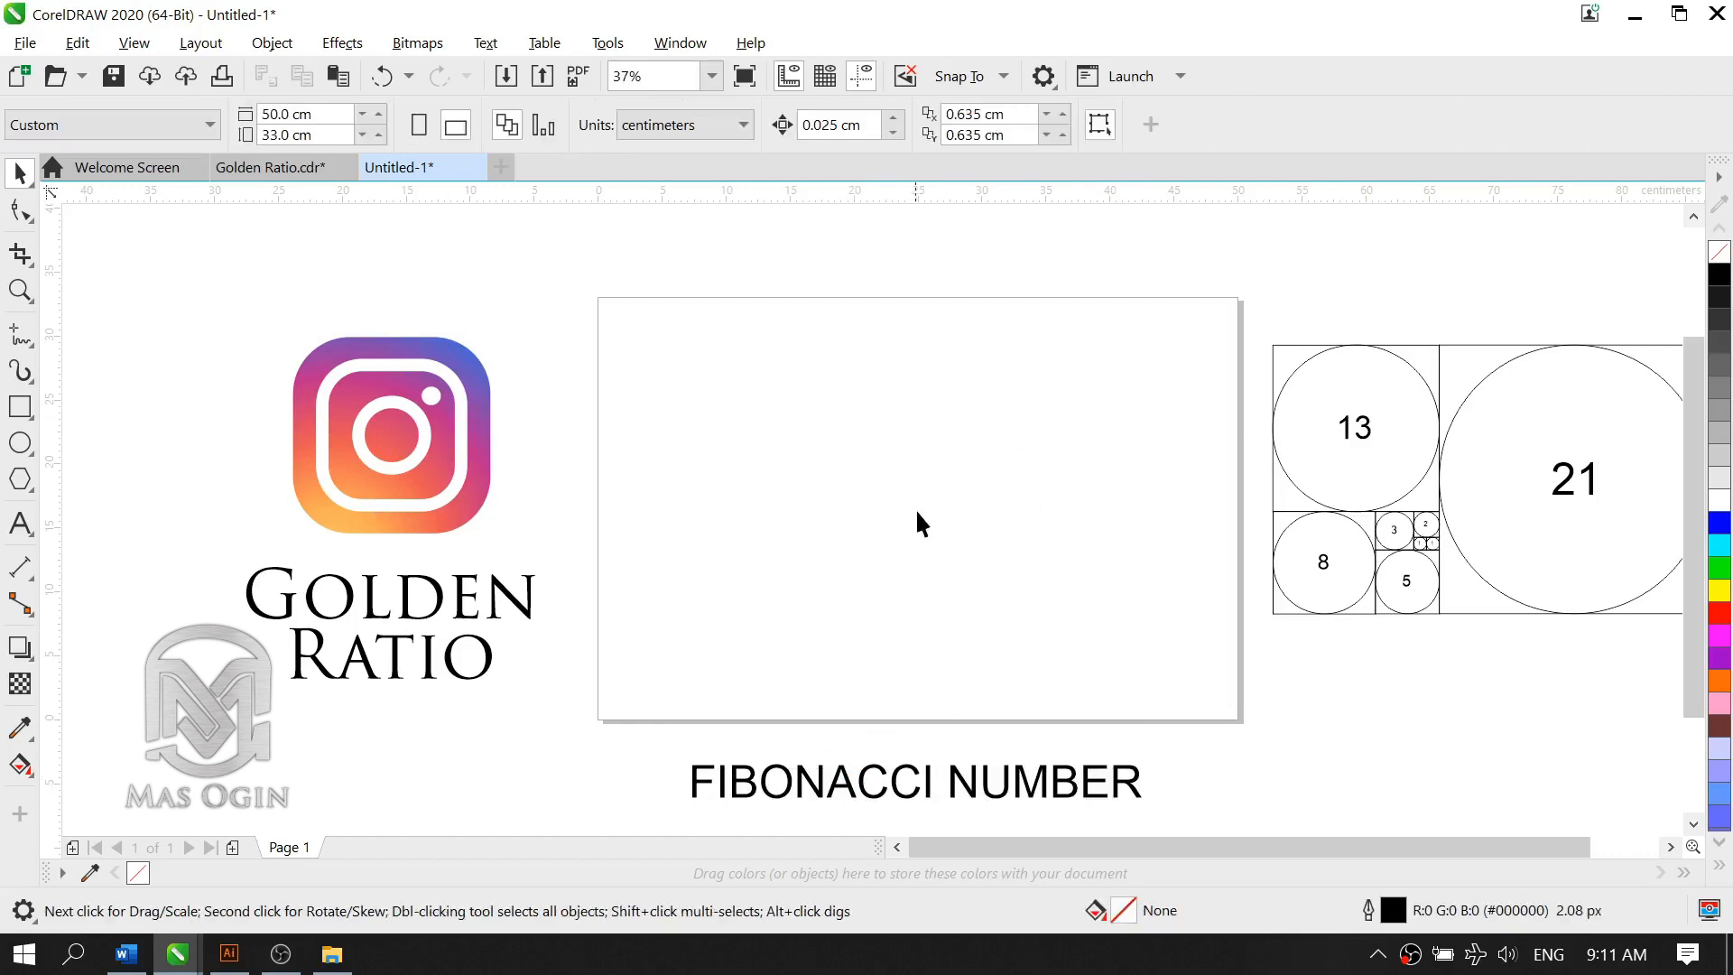
Step: Draw a rectangle about 10.3 by 13.1 cm in the upper right half of the empty page
scroll(916, 508, "down", 2)
scroll(1072, 559, "up", 2)
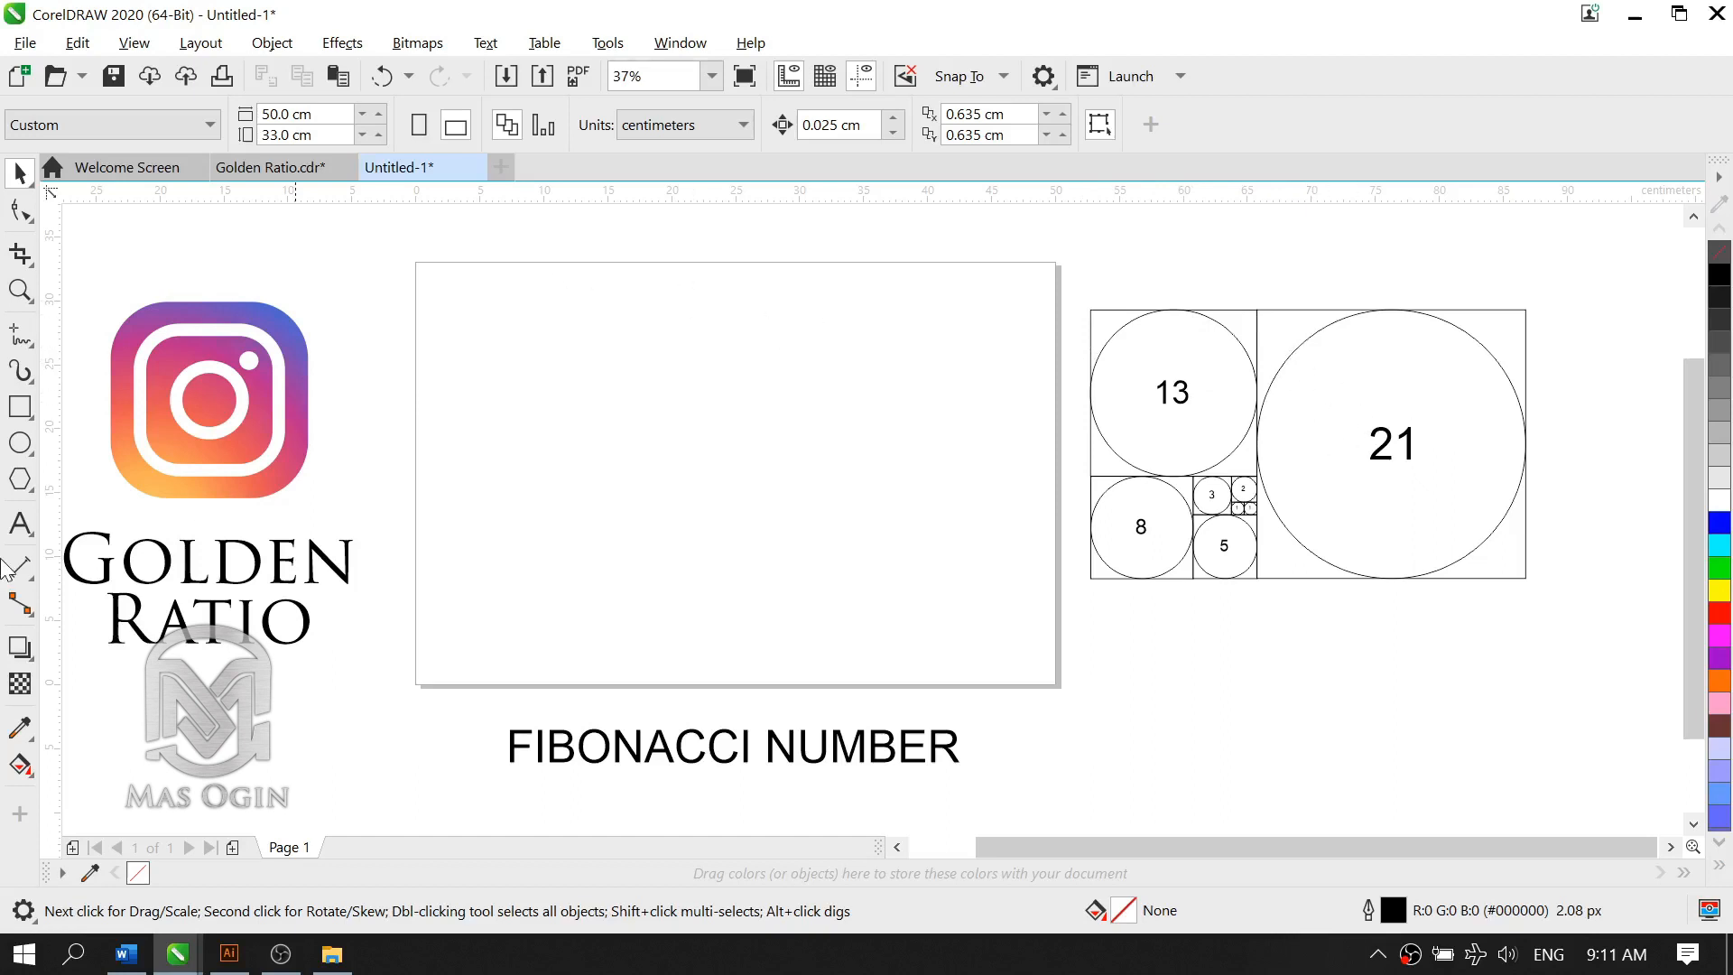
left_click(16, 408)
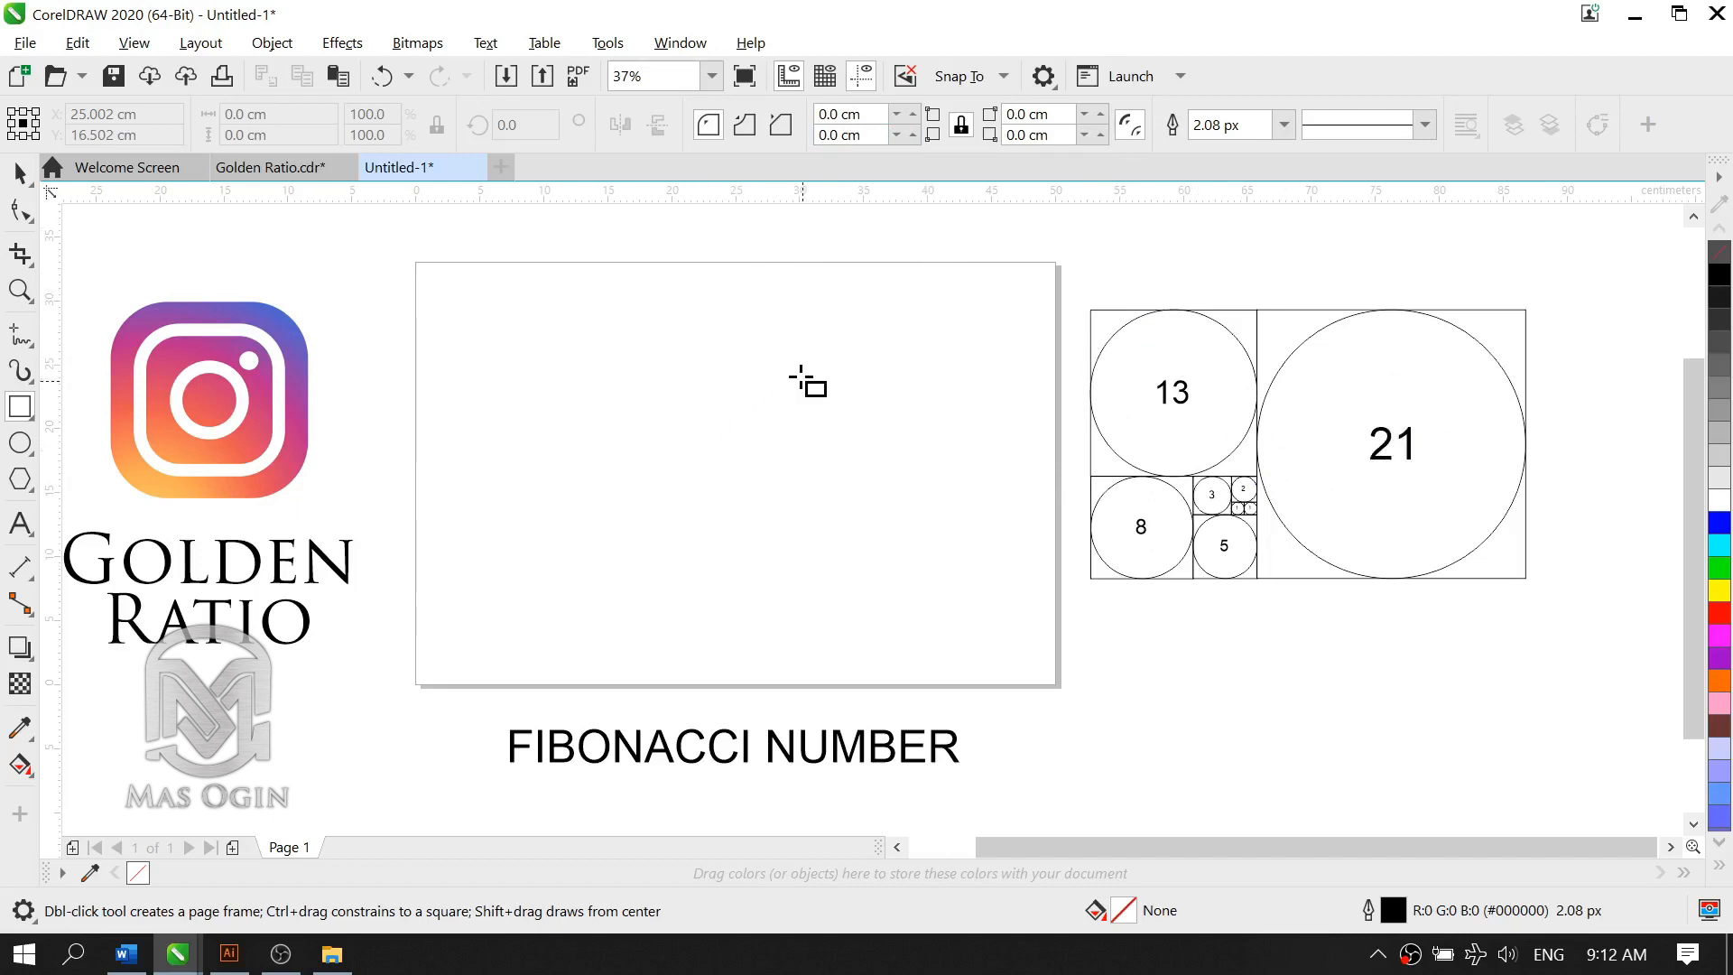
left_click_drag(744, 340, 875, 507)
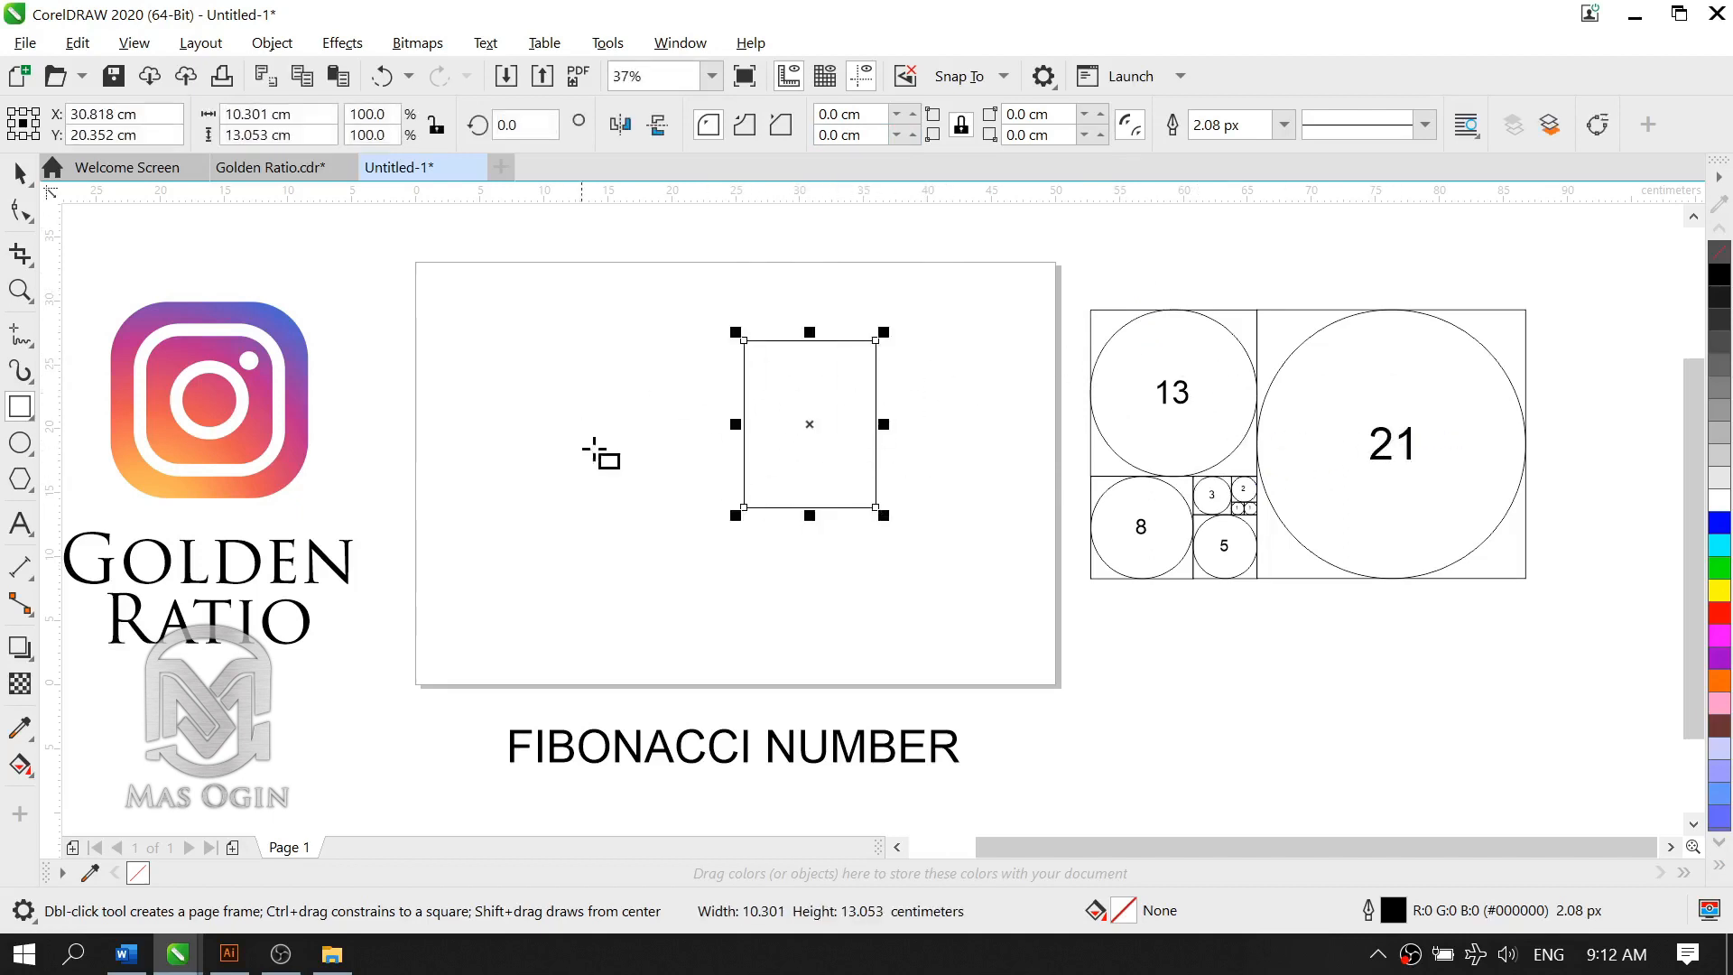
left_click(18, 174)
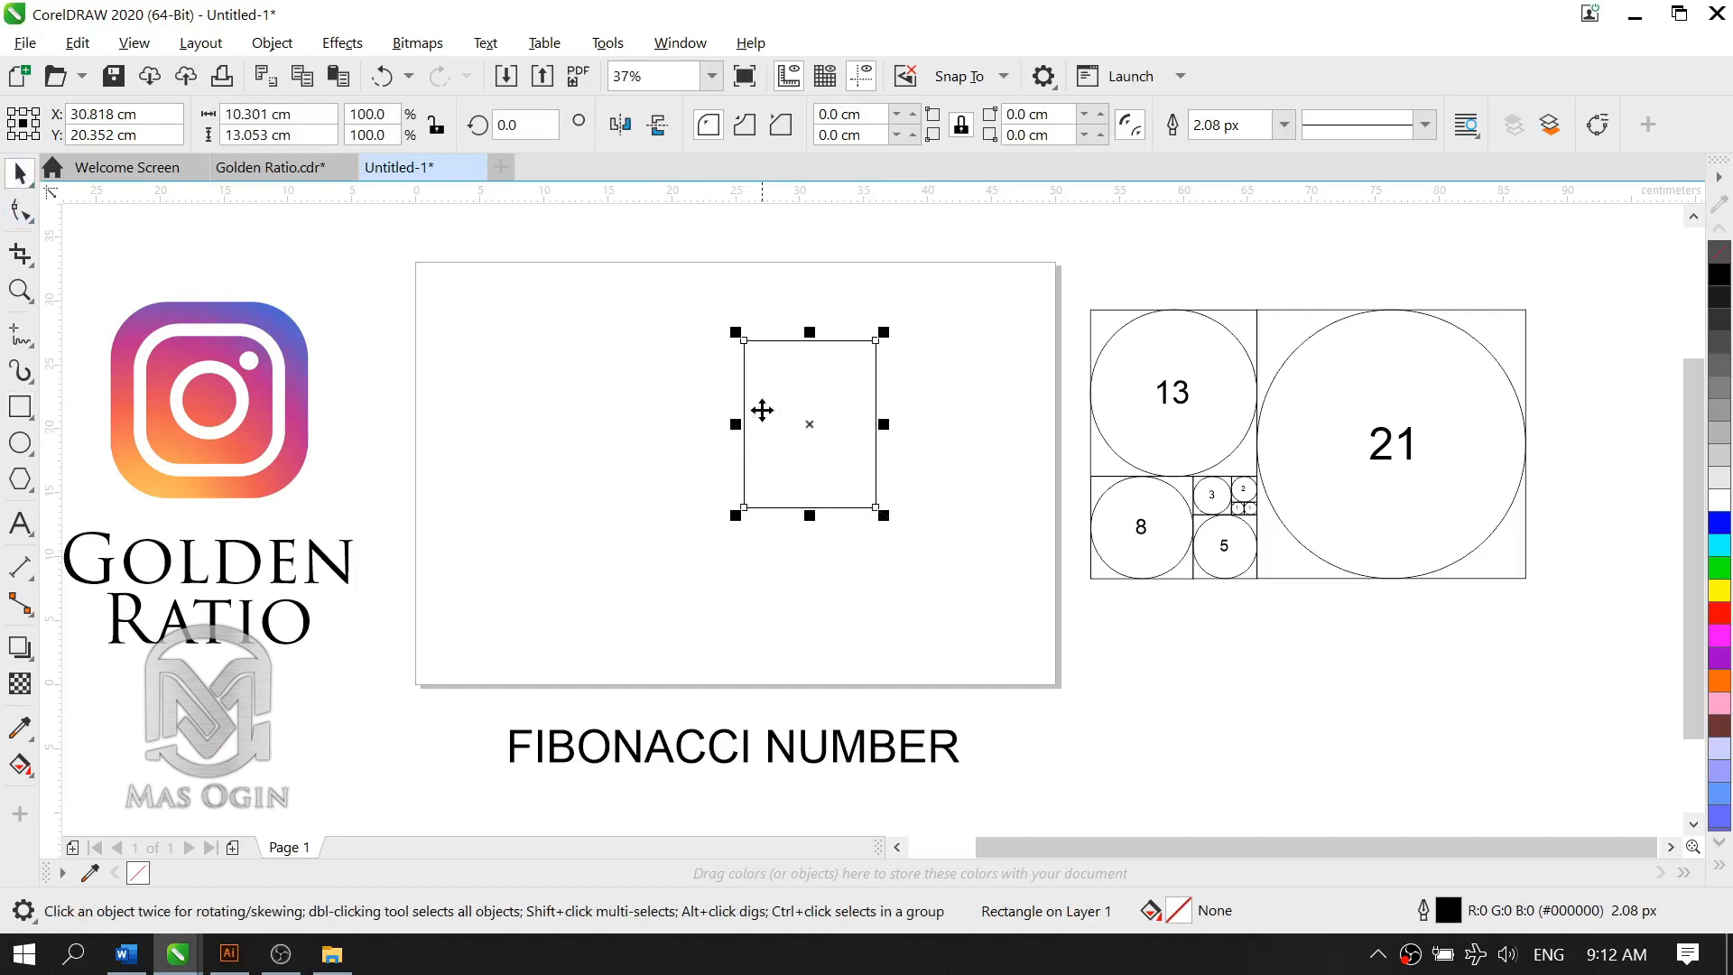
Step: Set the rectangle's width and height to 21 cm each
left_click(746, 396)
left_click(756, 465)
double_click(249, 113)
type("21")
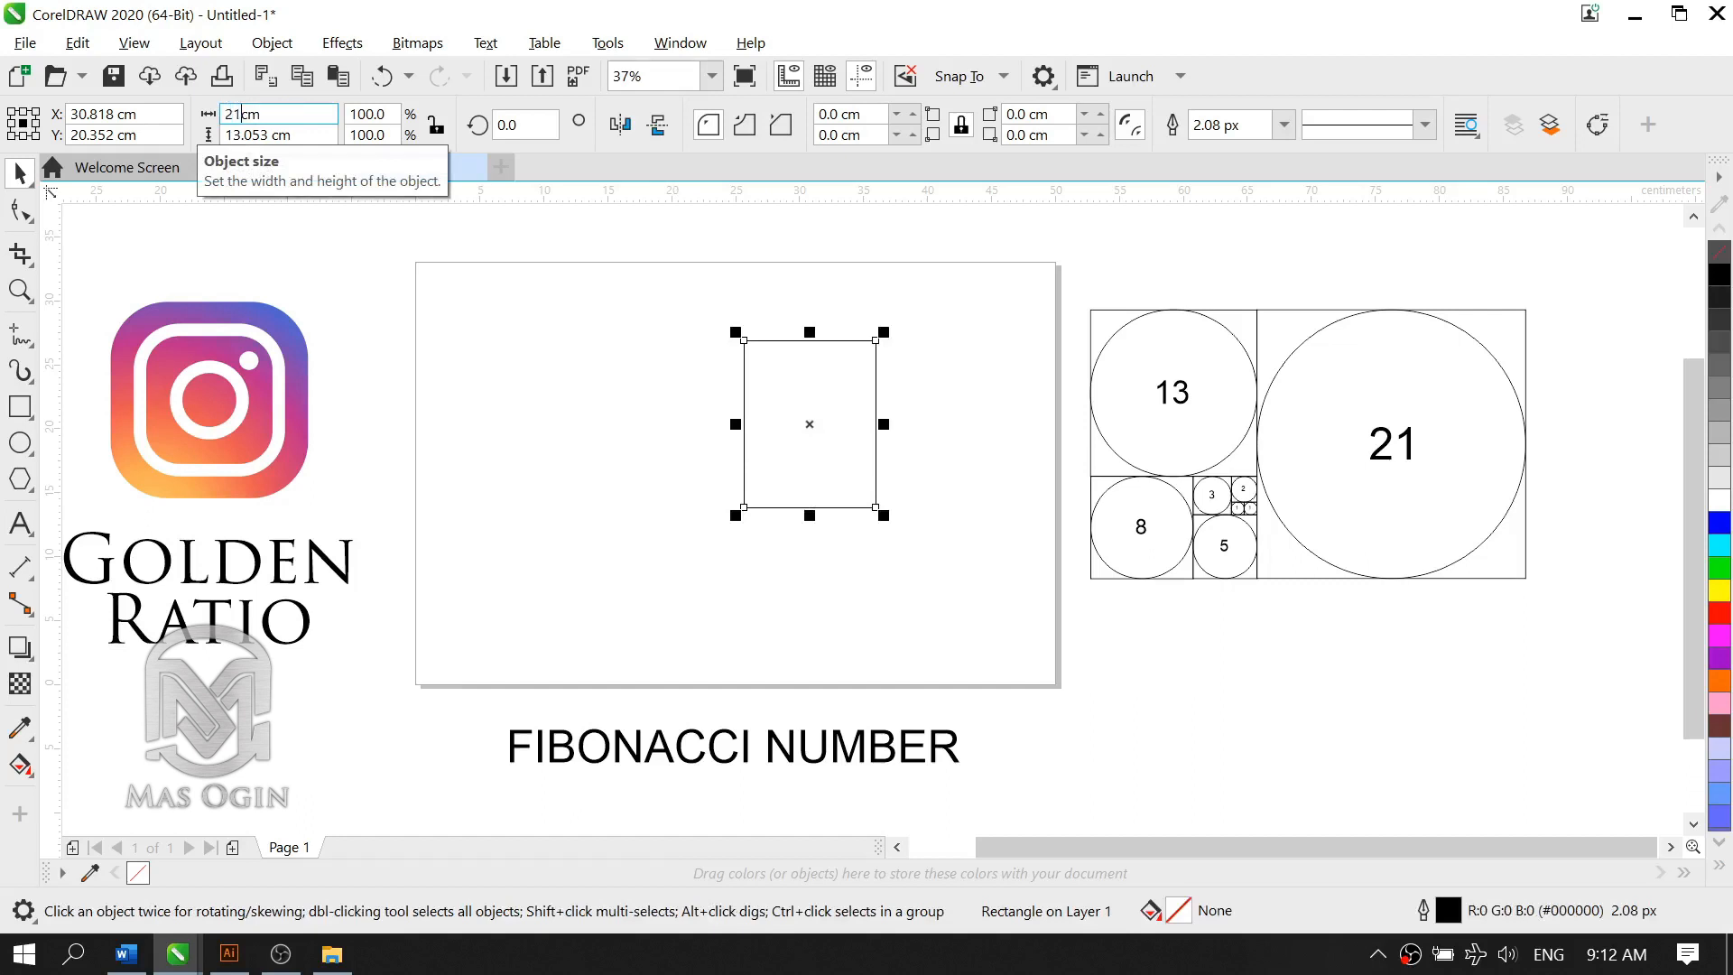
key("Tab")
type("21")
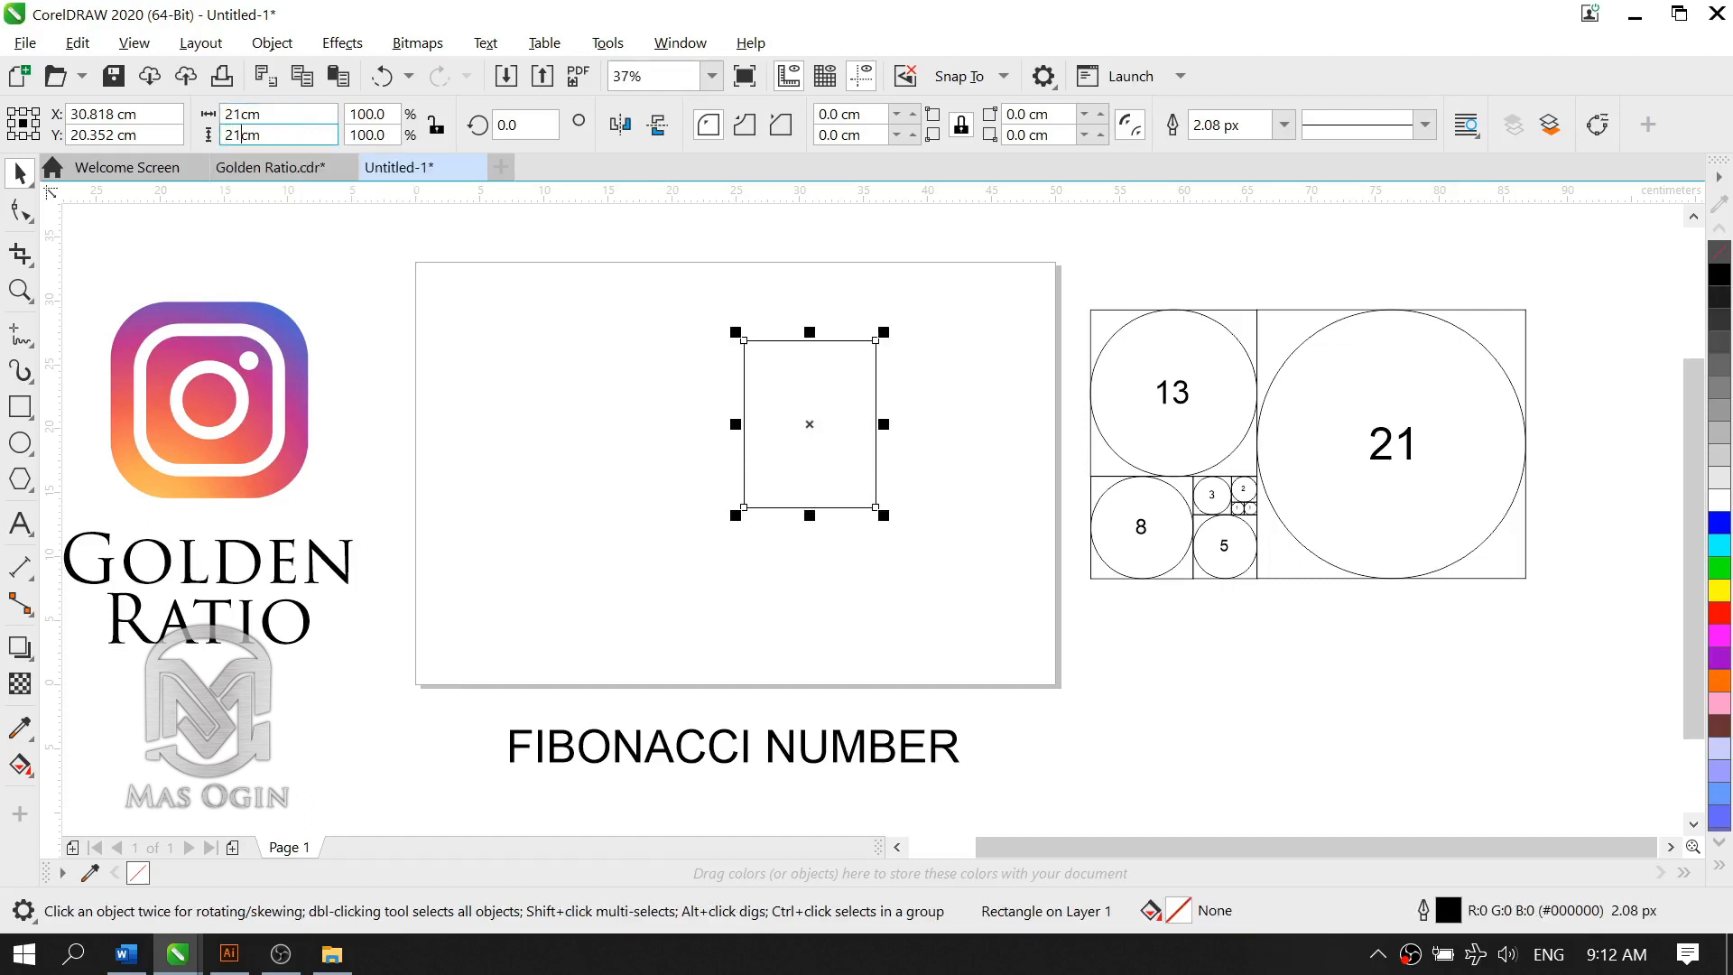
key("Return")
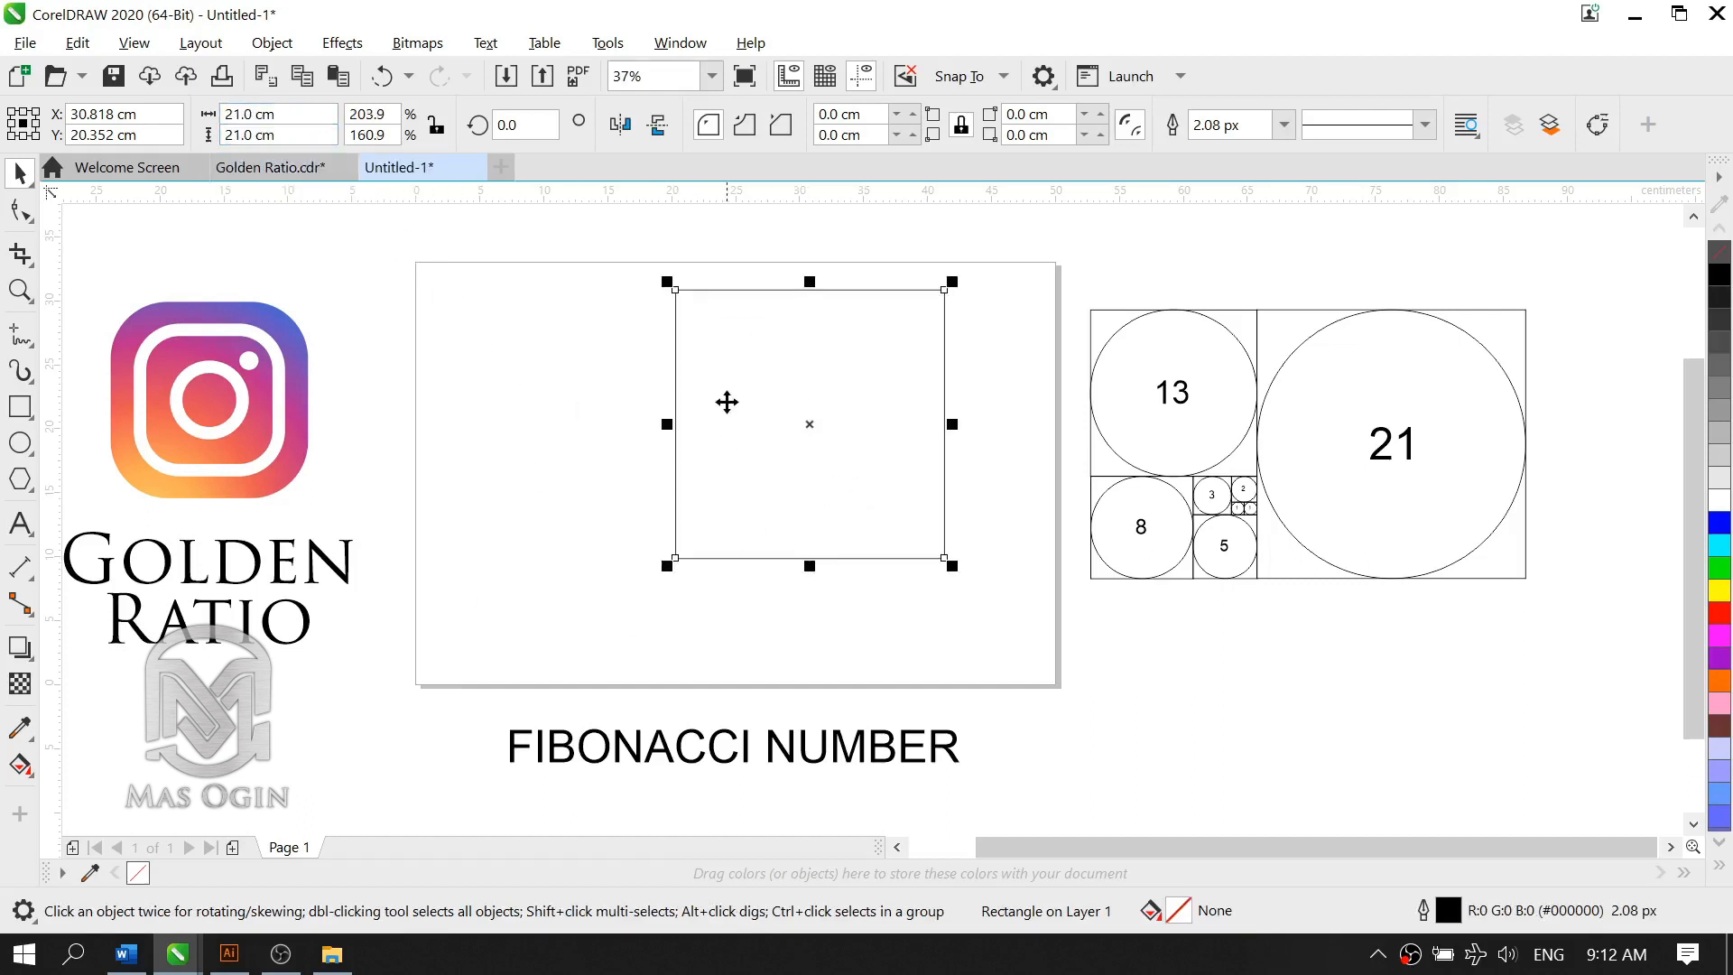
Step: Move the 21 cm square into the right half of the page, near its right edge
left_click_drag(828, 445, 834, 520)
left_click(857, 453)
left_click(806, 526)
left_click(549, 496)
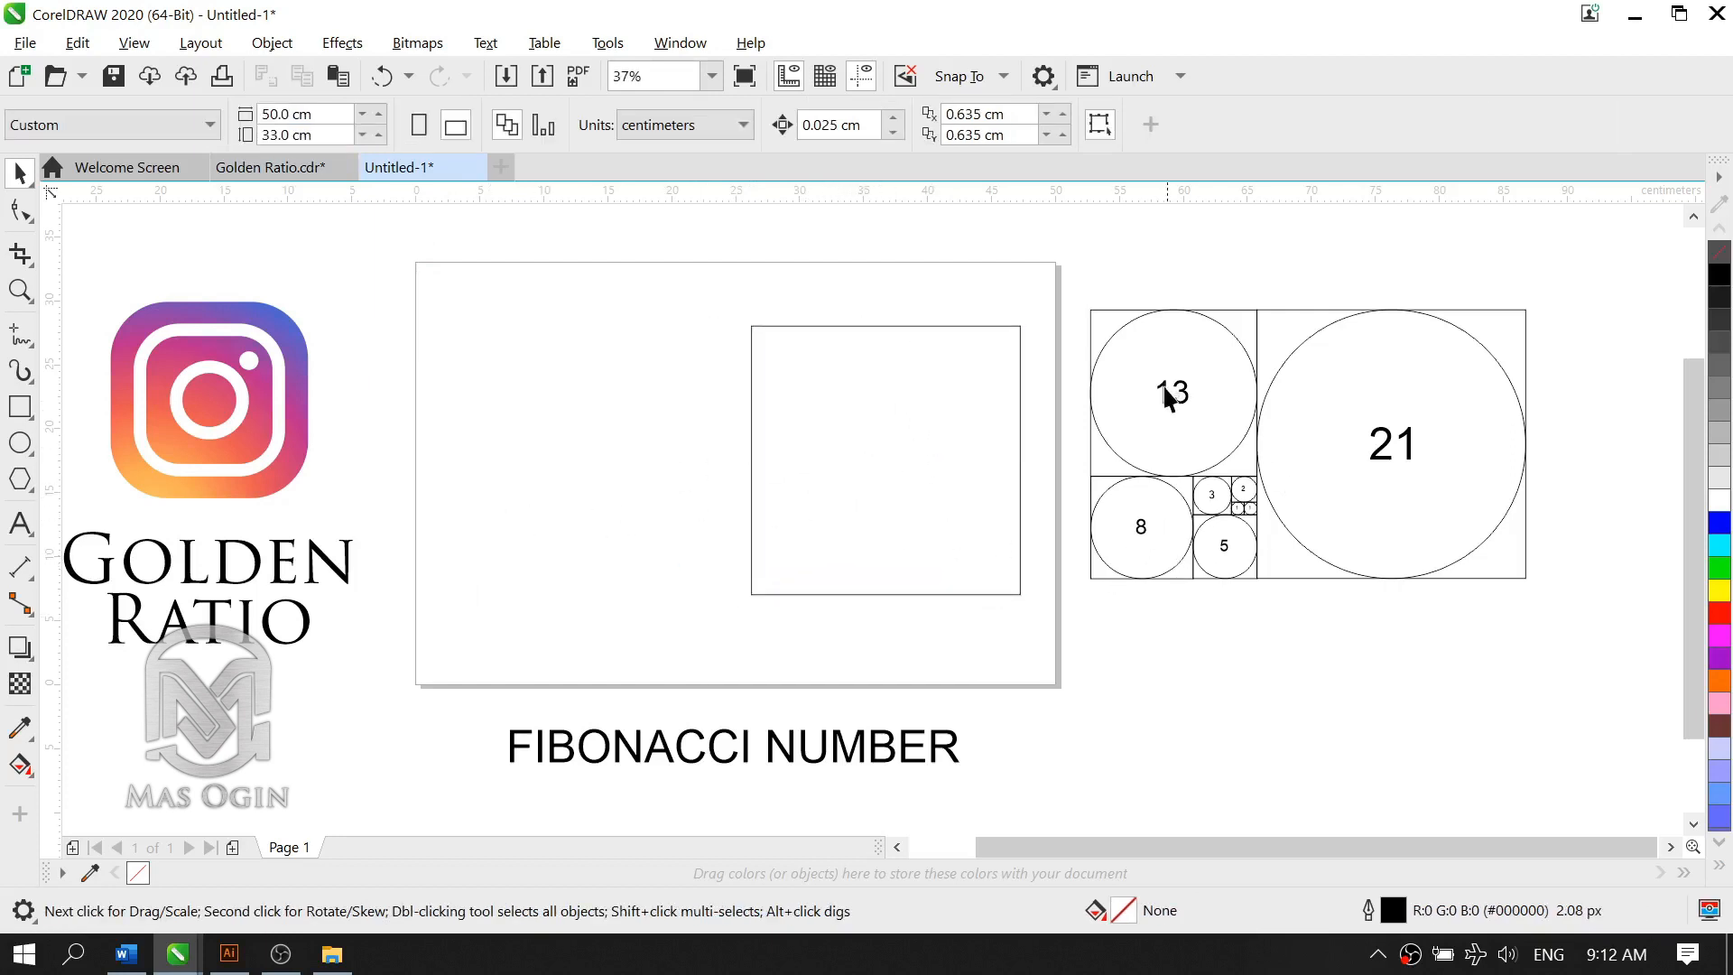
Step: Place a copy of the 21 cm square against its left side and resize the copy to 13 by 13 cm
left_click(751, 472)
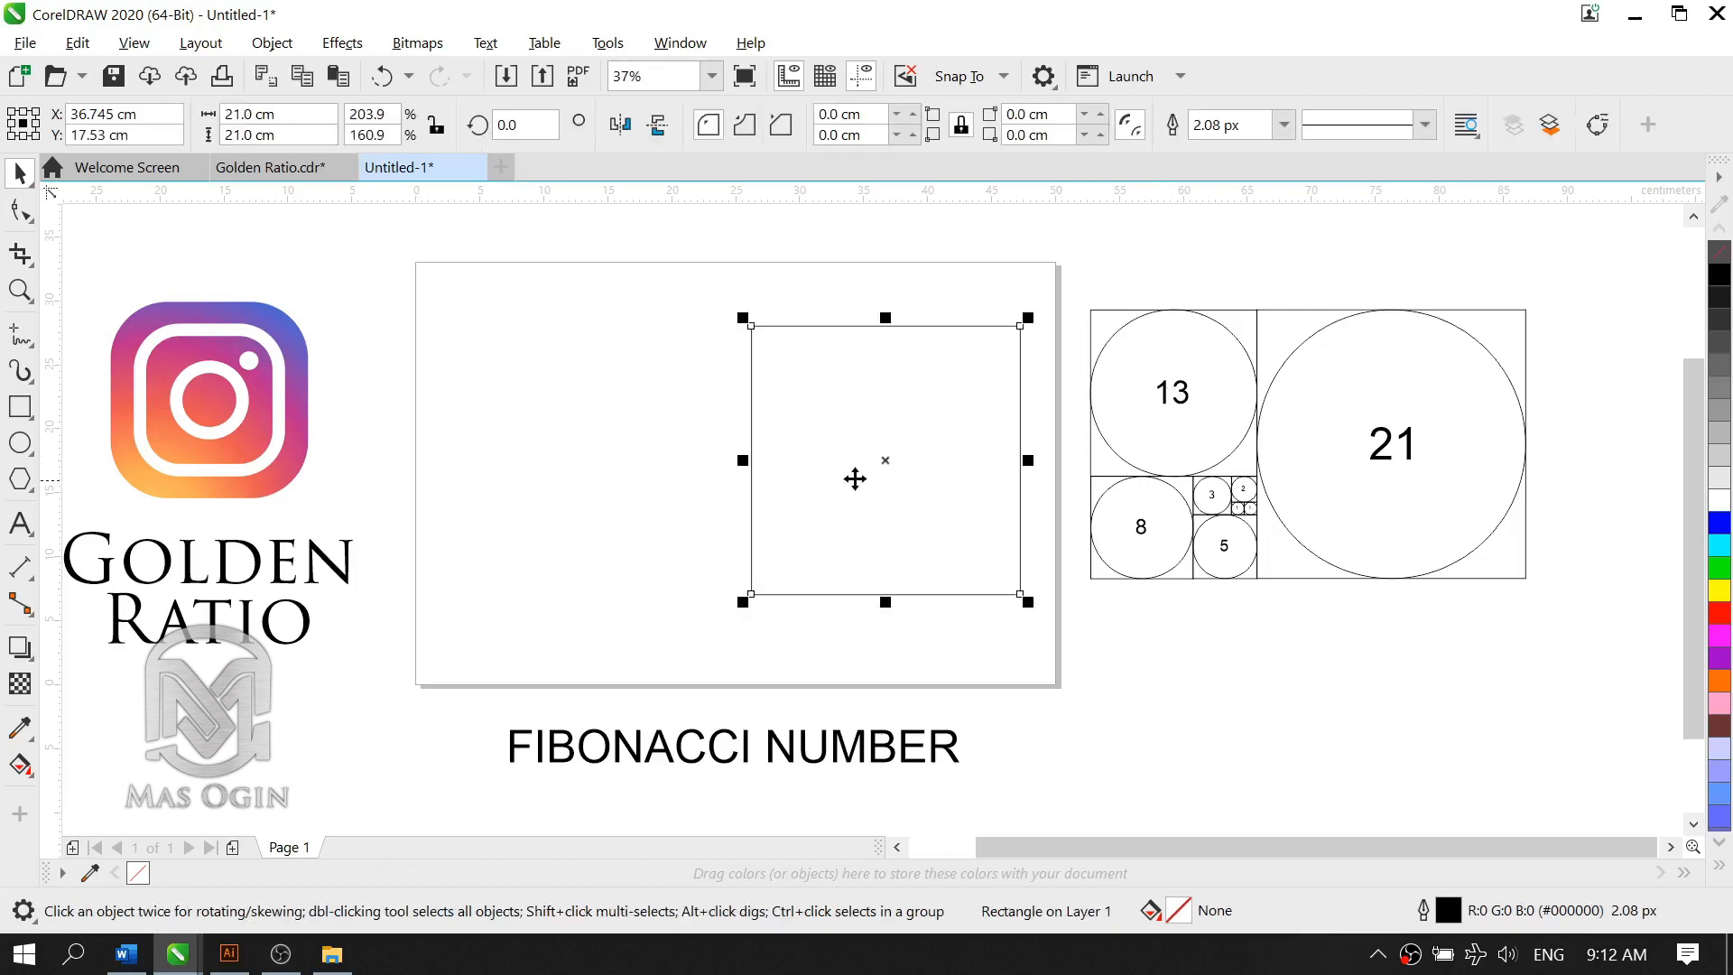
left_click_drag(878, 487, 609, 501)
left_click(632, 395)
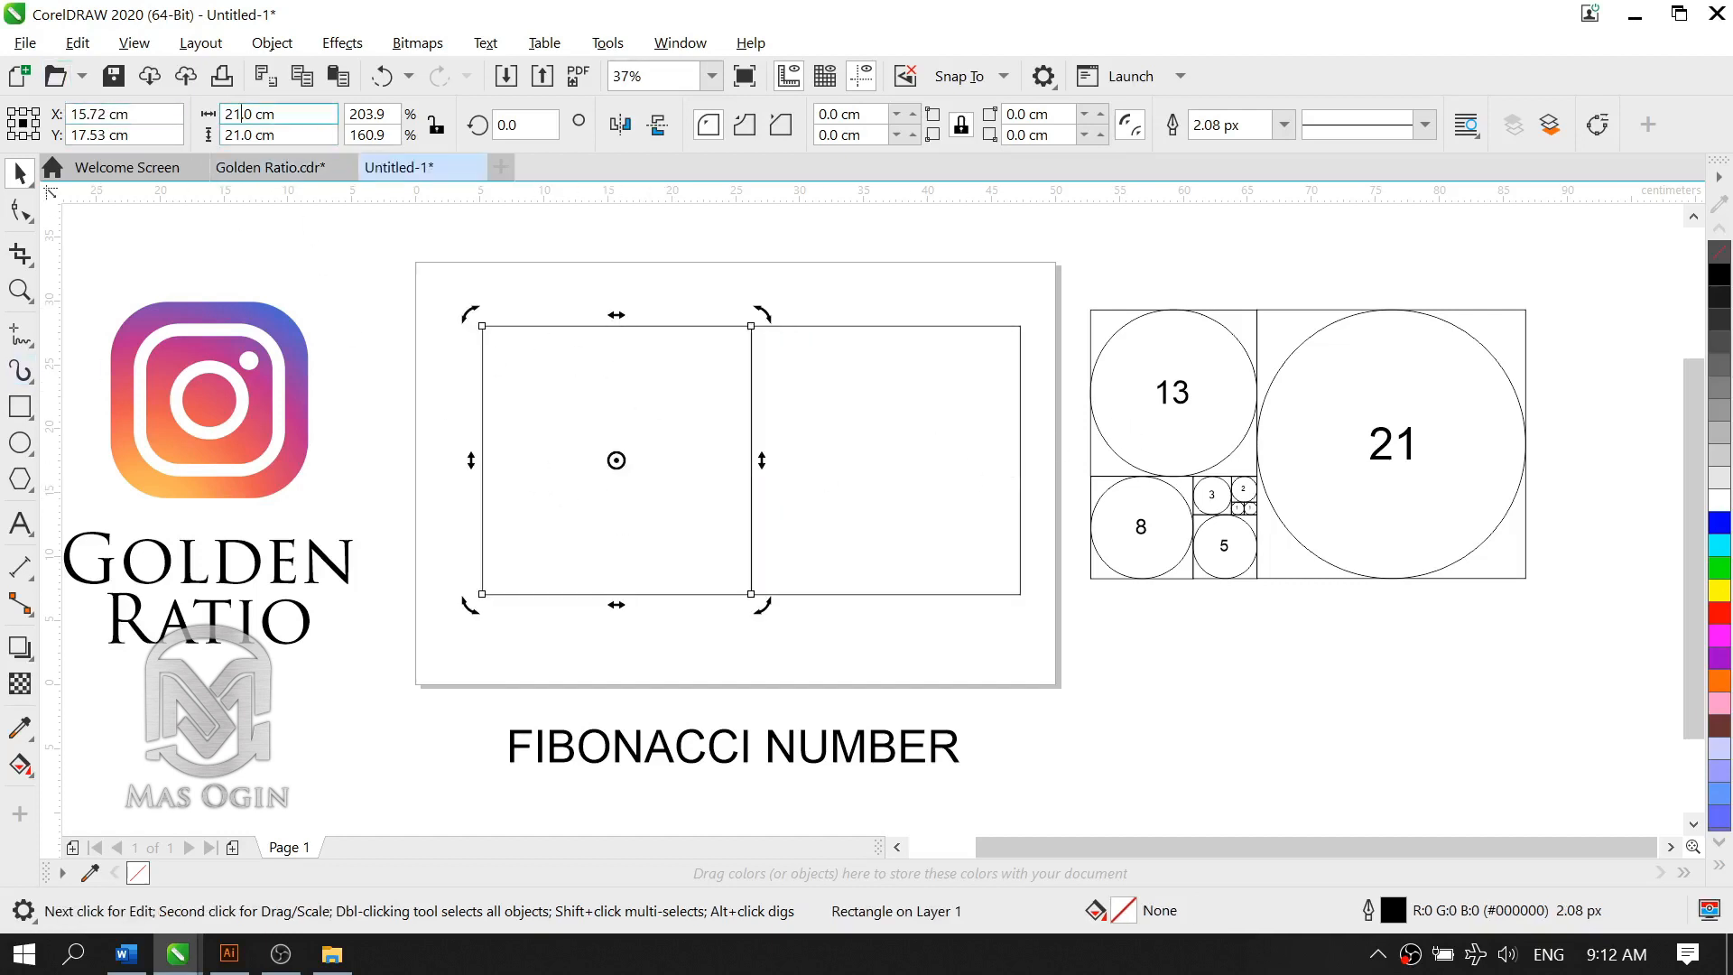
double_click(240, 114)
type("13")
key("Tab")
type("13")
left_click(438, 457)
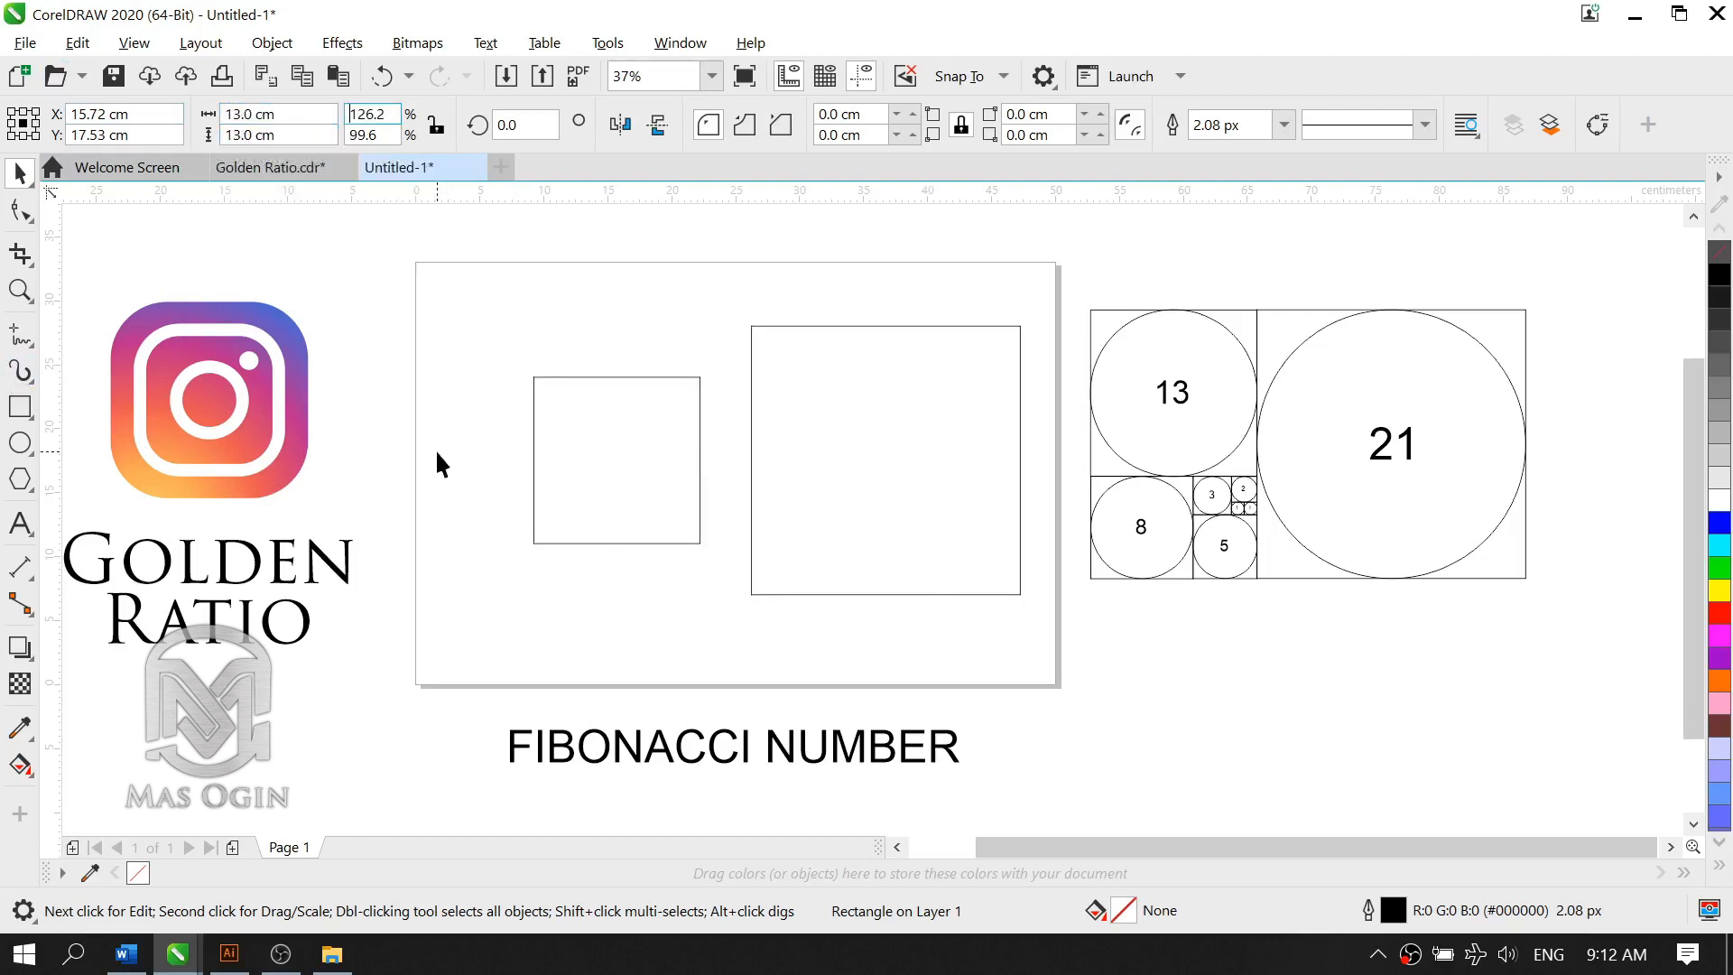
Step: Move the 13 cm square against the 21 cm square's left side and nudge it until their top edges align
left_click(617, 515)
left_click_drag(623, 517, 666, 460)
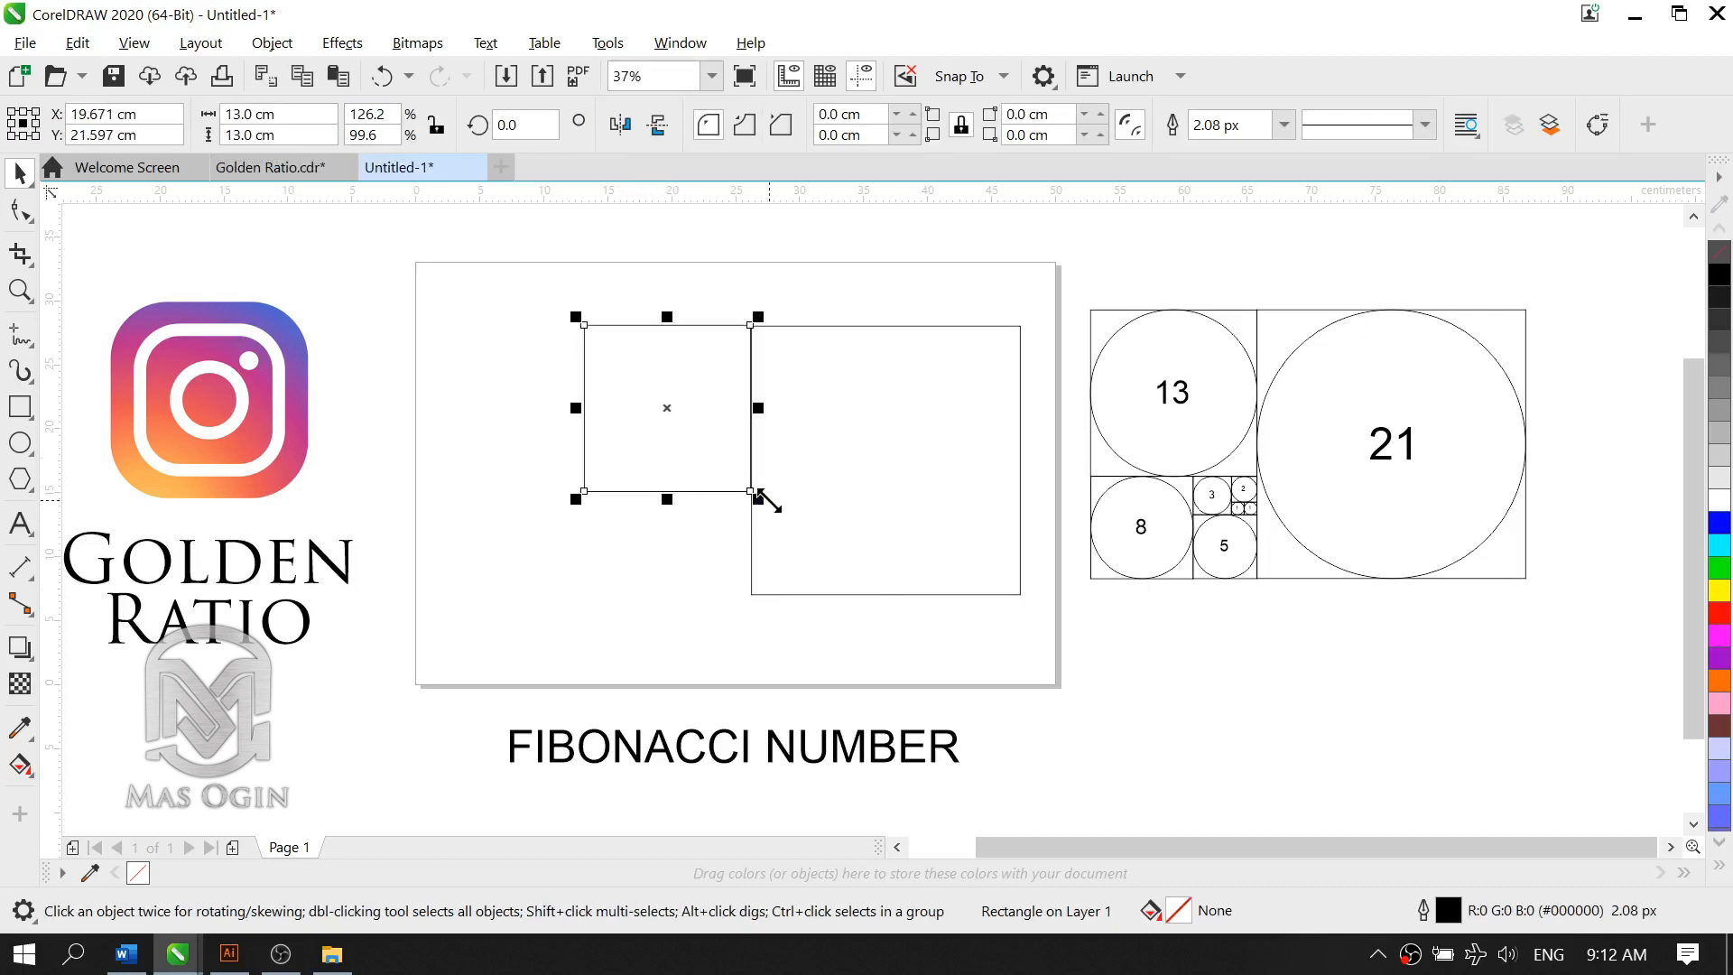
key("Right")
key("Down")
key("Down")
left_click(704, 507)
left_click(681, 437)
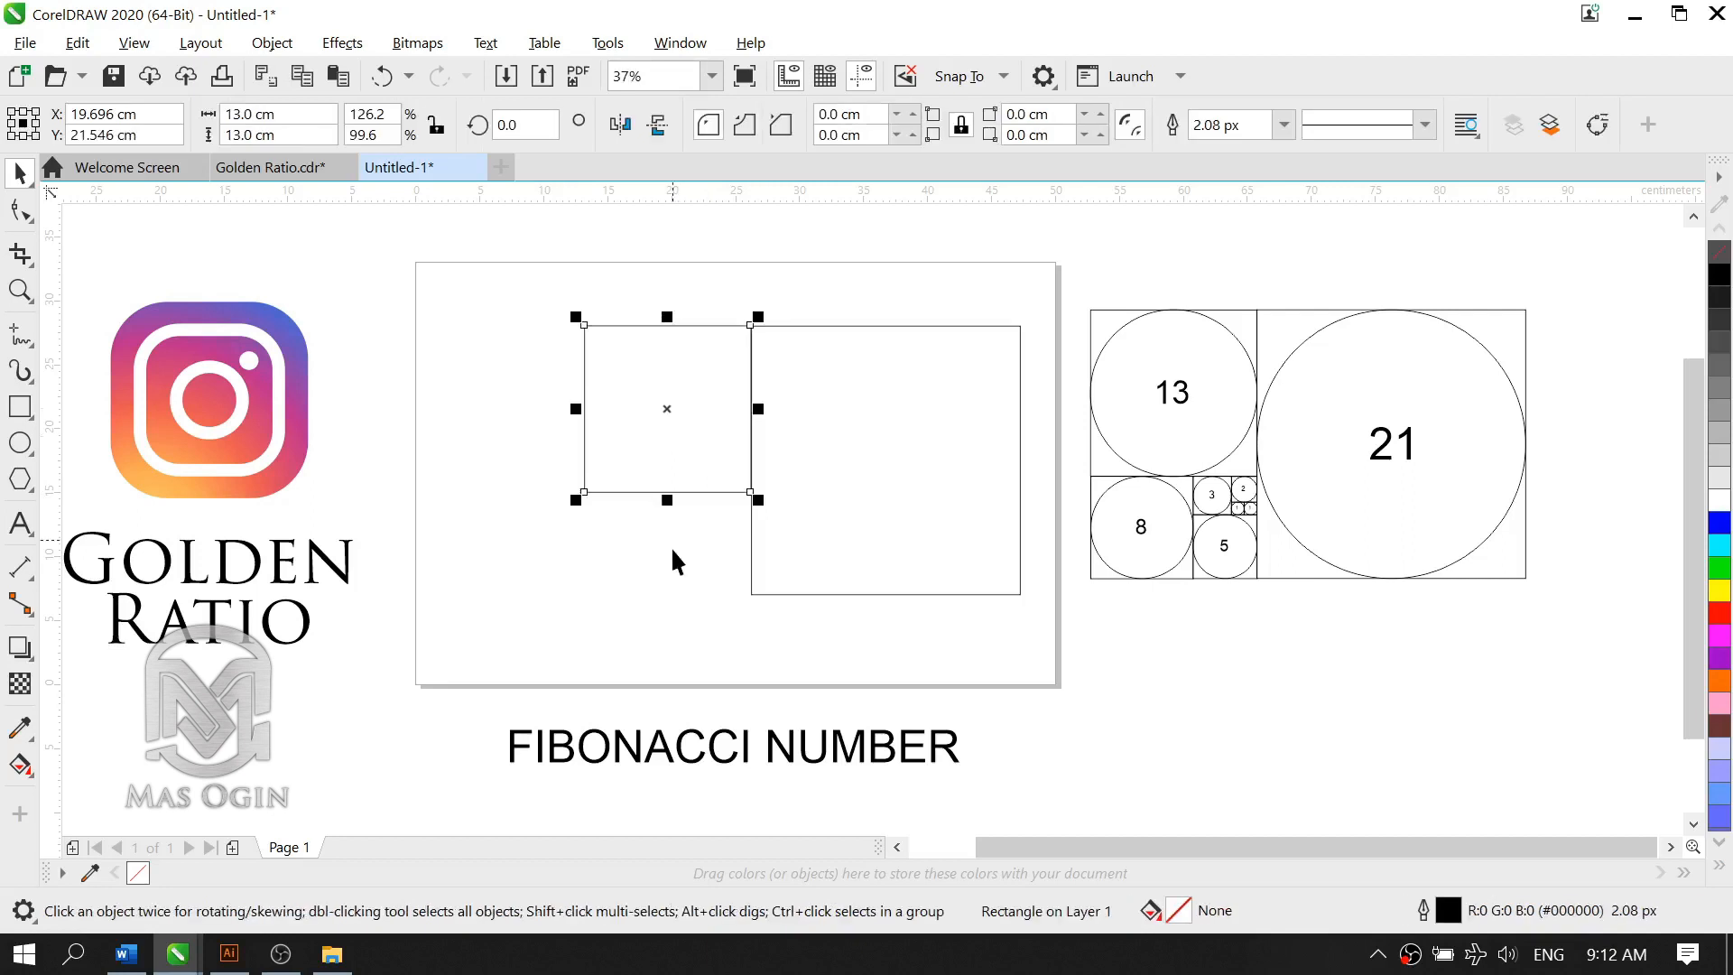
key("Down")
left_click(673, 553)
left_click(677, 418)
left_click(657, 540)
left_click(697, 407)
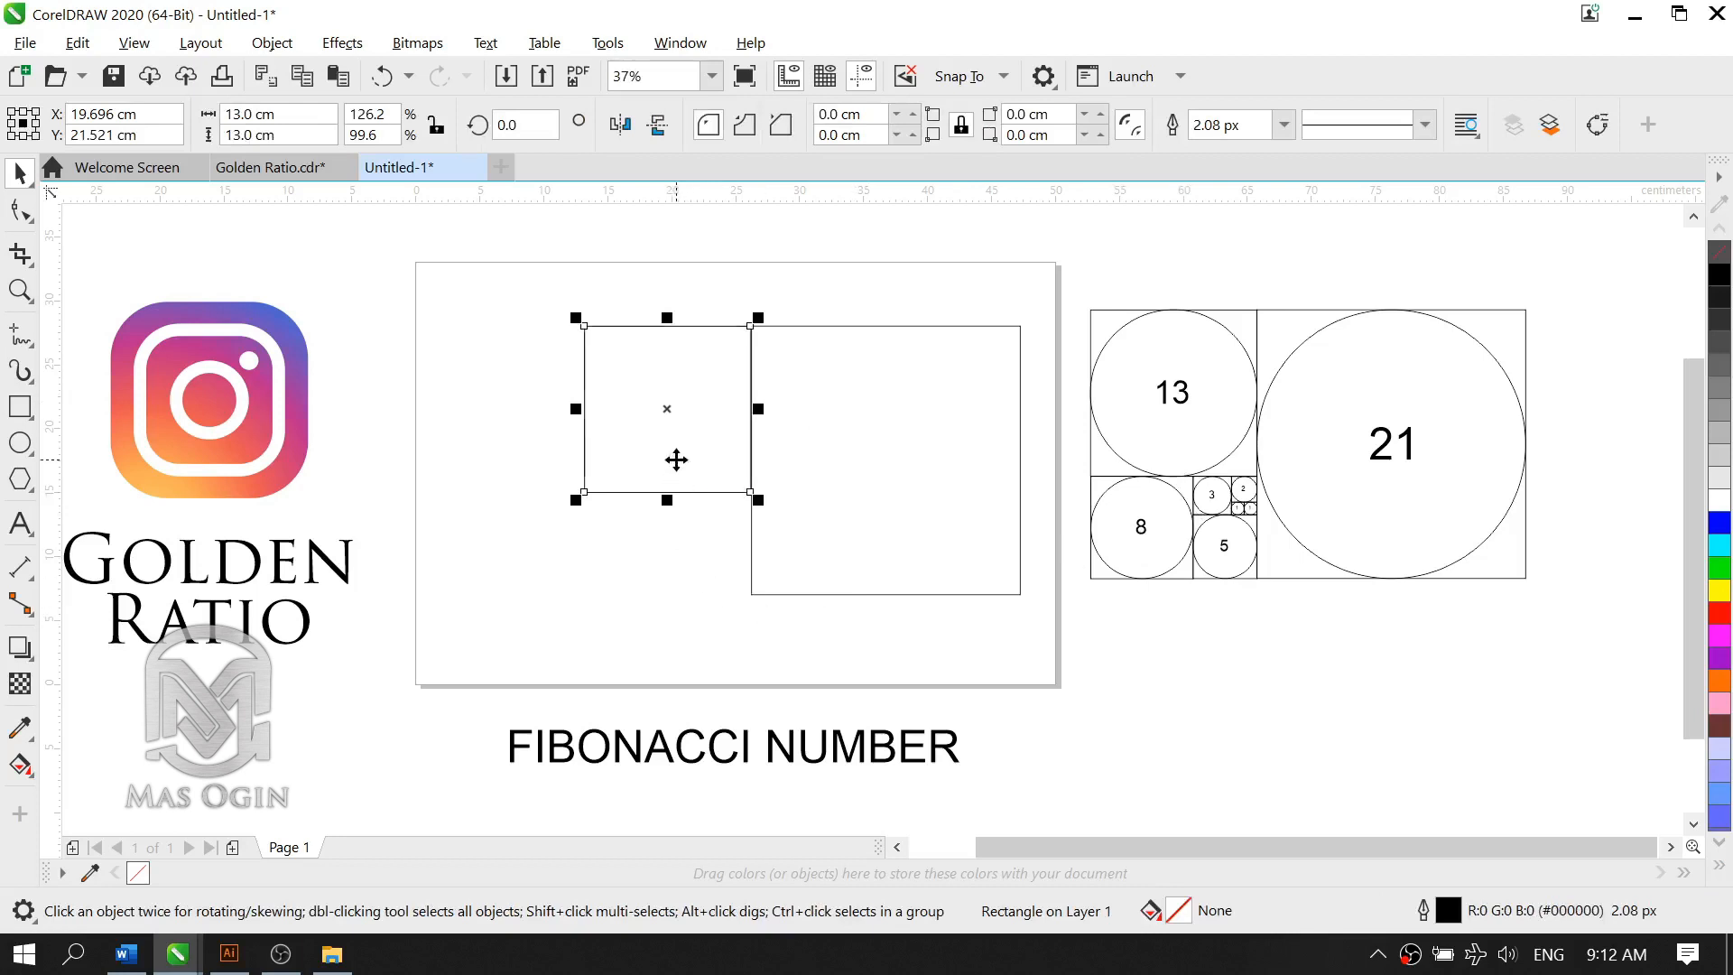
Step: Place a copy of the 13 cm square lower down and resize the copy to 8 by 8 cm
left_click_drag(677, 452, 650, 551)
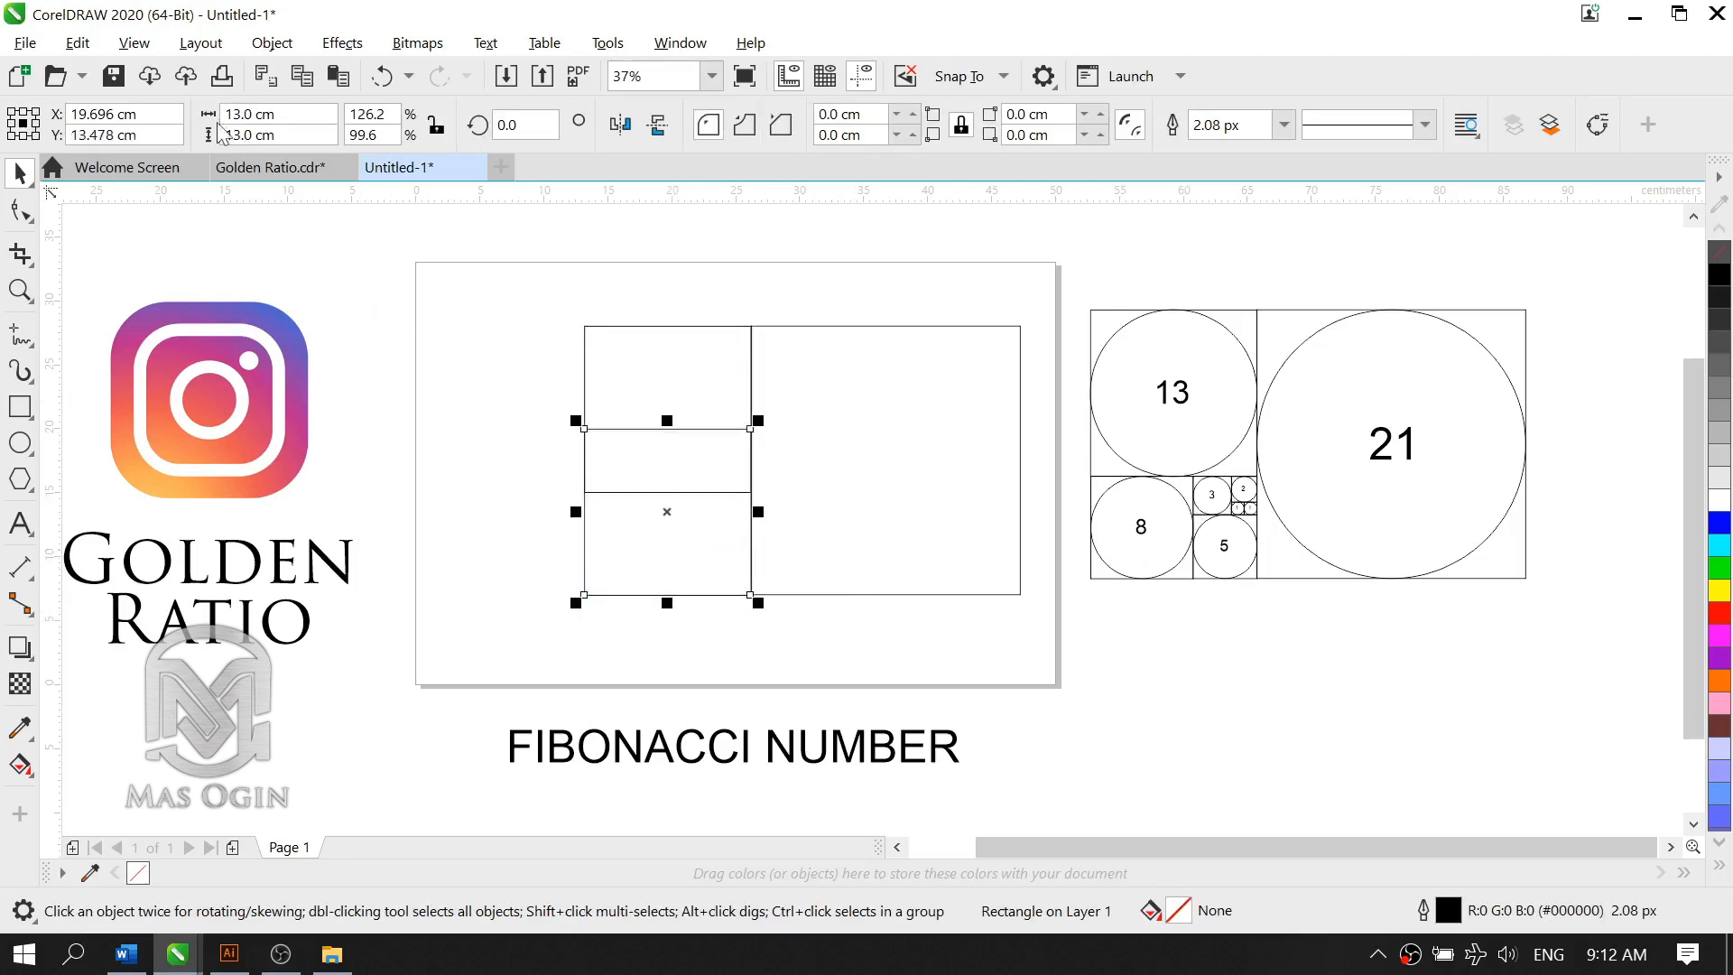
type("8")
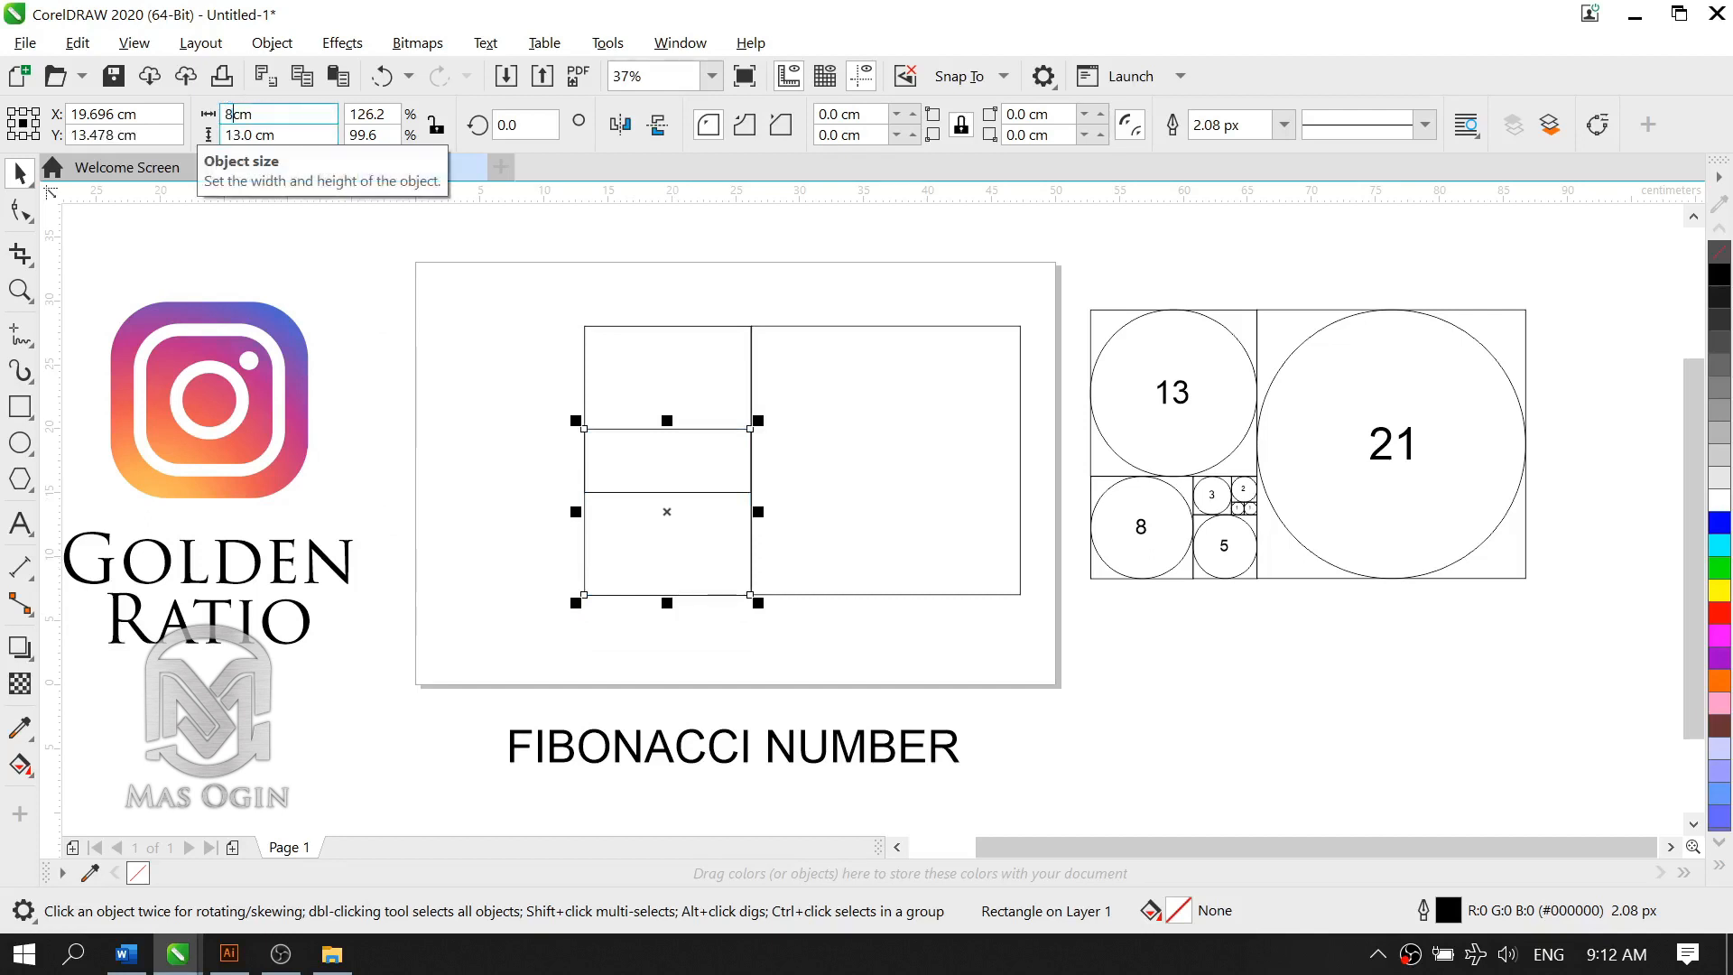
key("Tab")
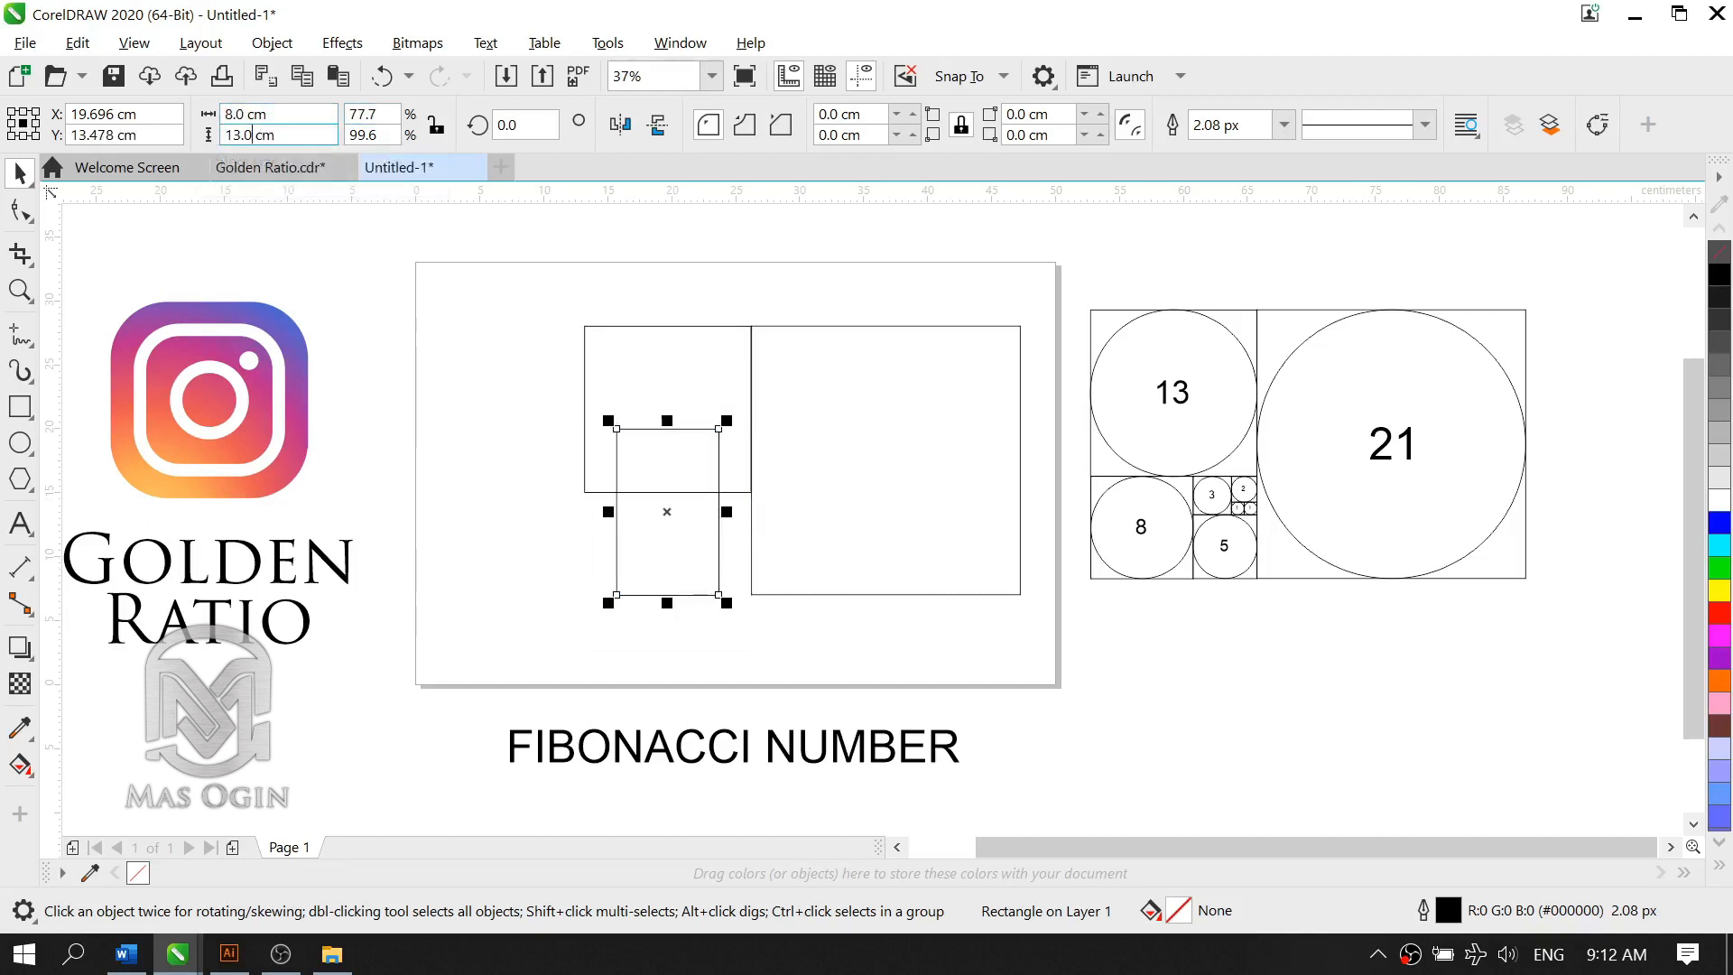
key("Return")
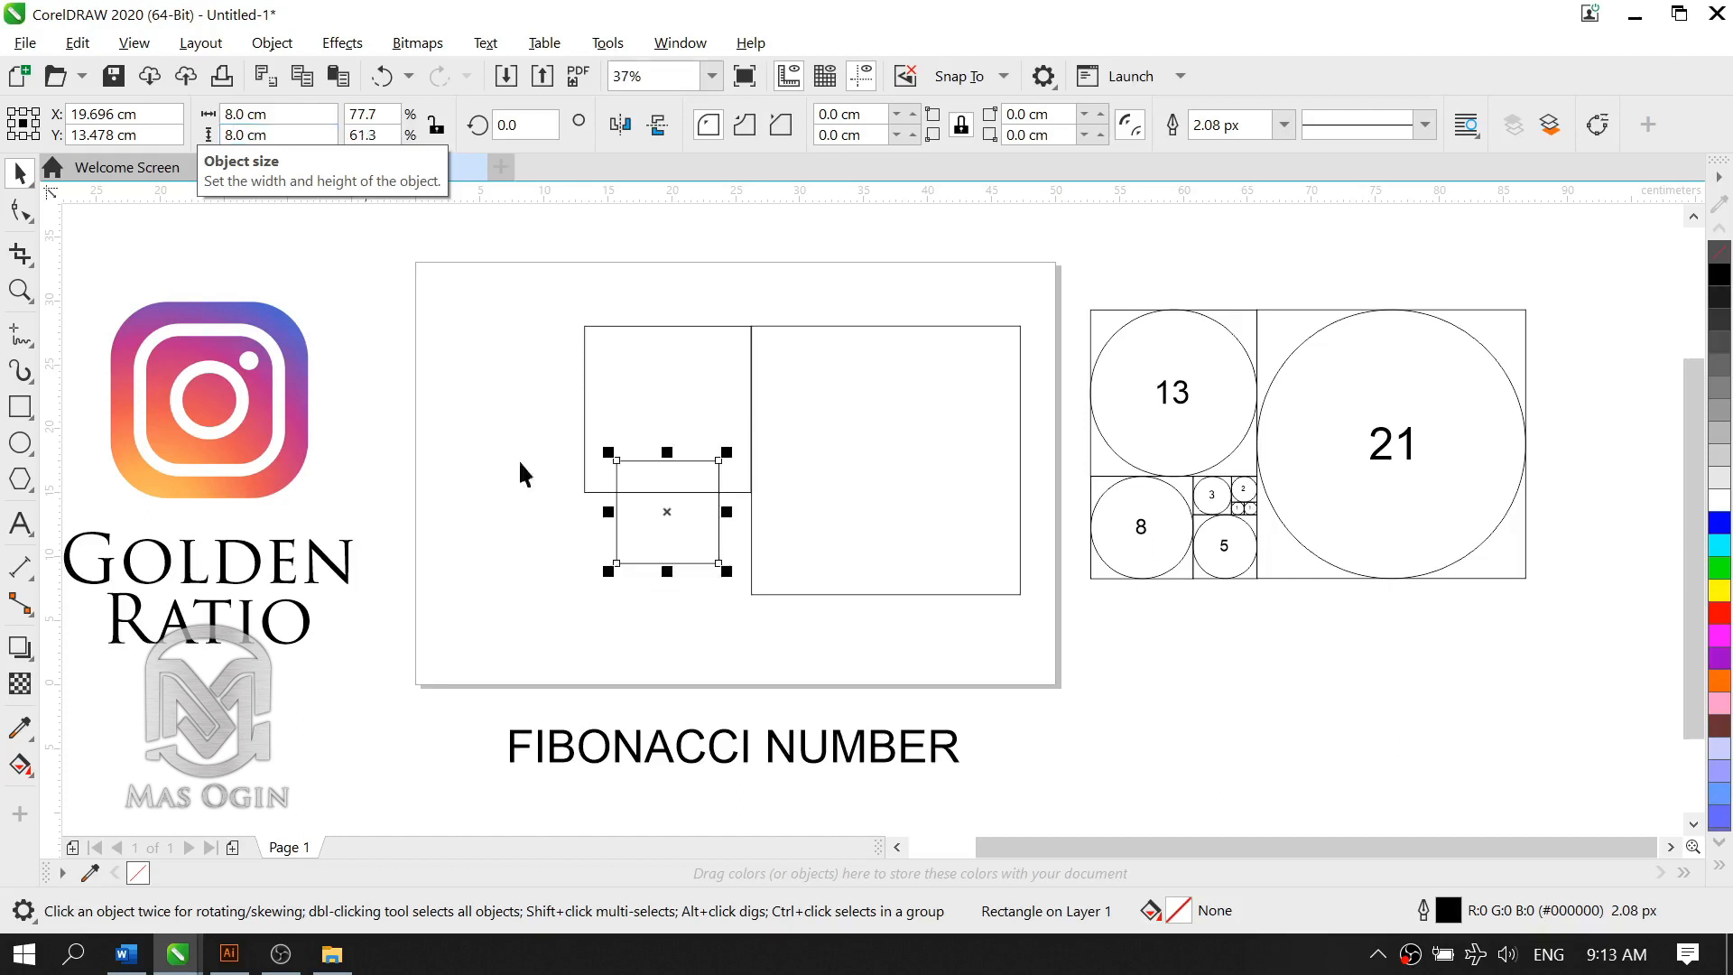
Step: Position the 8 cm square directly below the 13 cm square, nudging it until their left edges align and the edges touch
left_click(667, 632)
left_click(666, 503)
left_click_drag(666, 504, 638, 553)
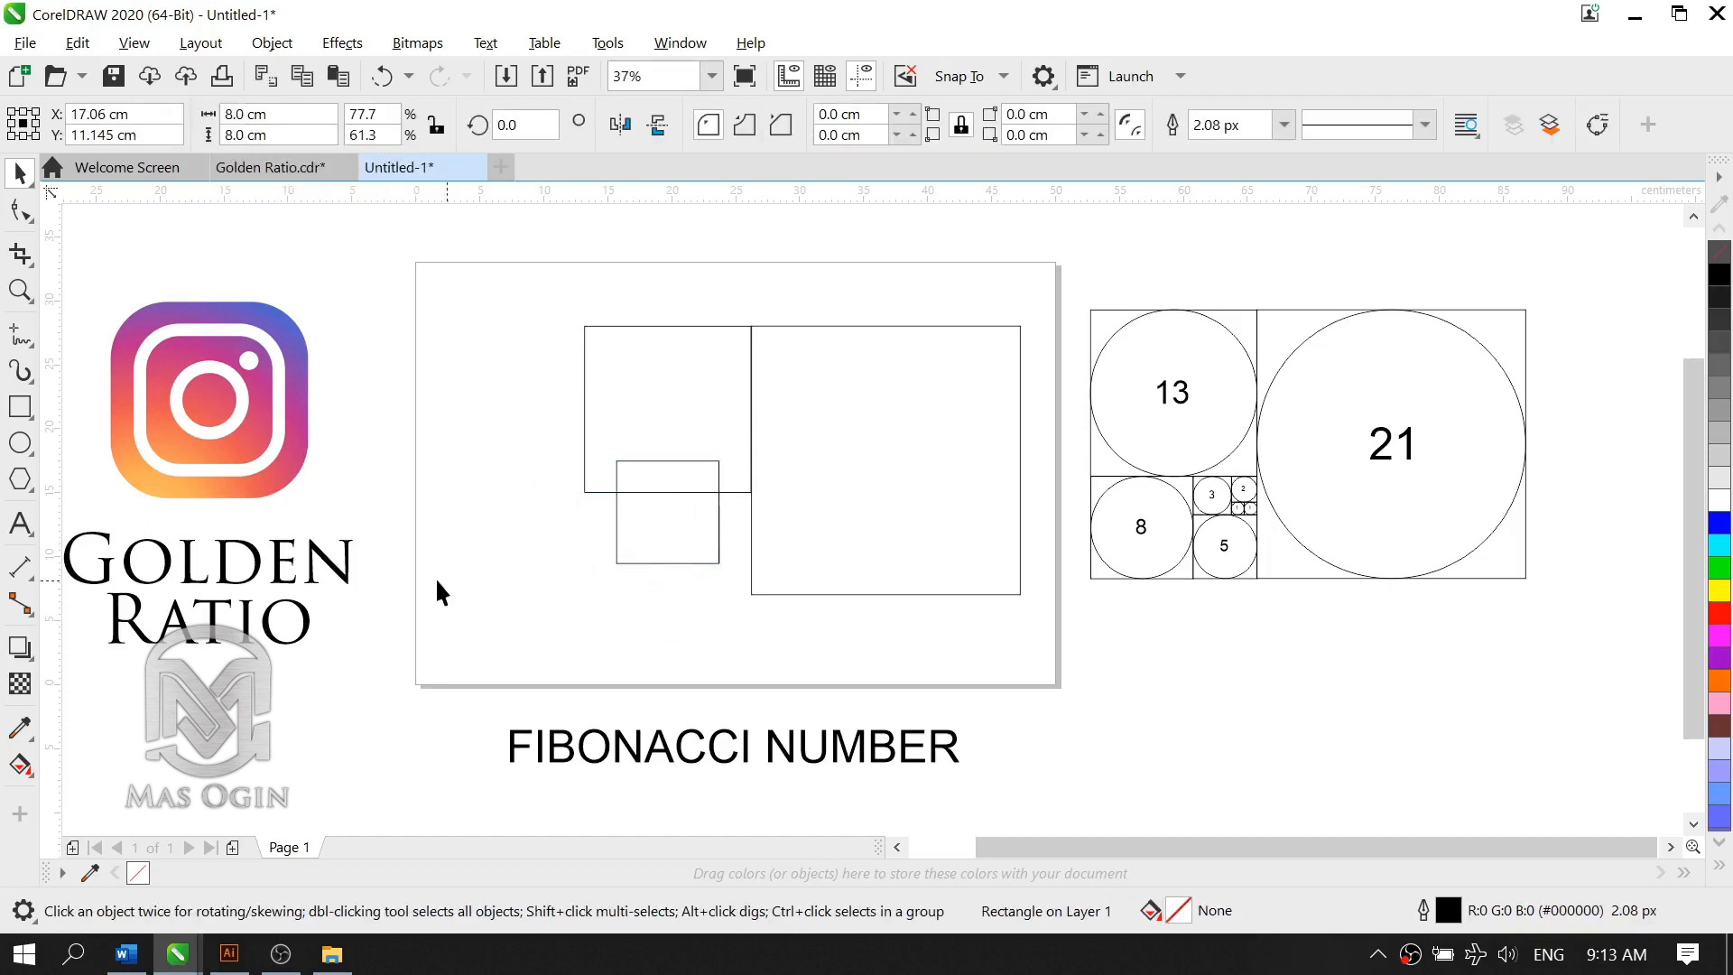
scroll(614, 543, "up", 2)
key("Right")
key("Right")
key("Right")
key("Right")
key("Right")
key("Right")
key("Right")
key("Right")
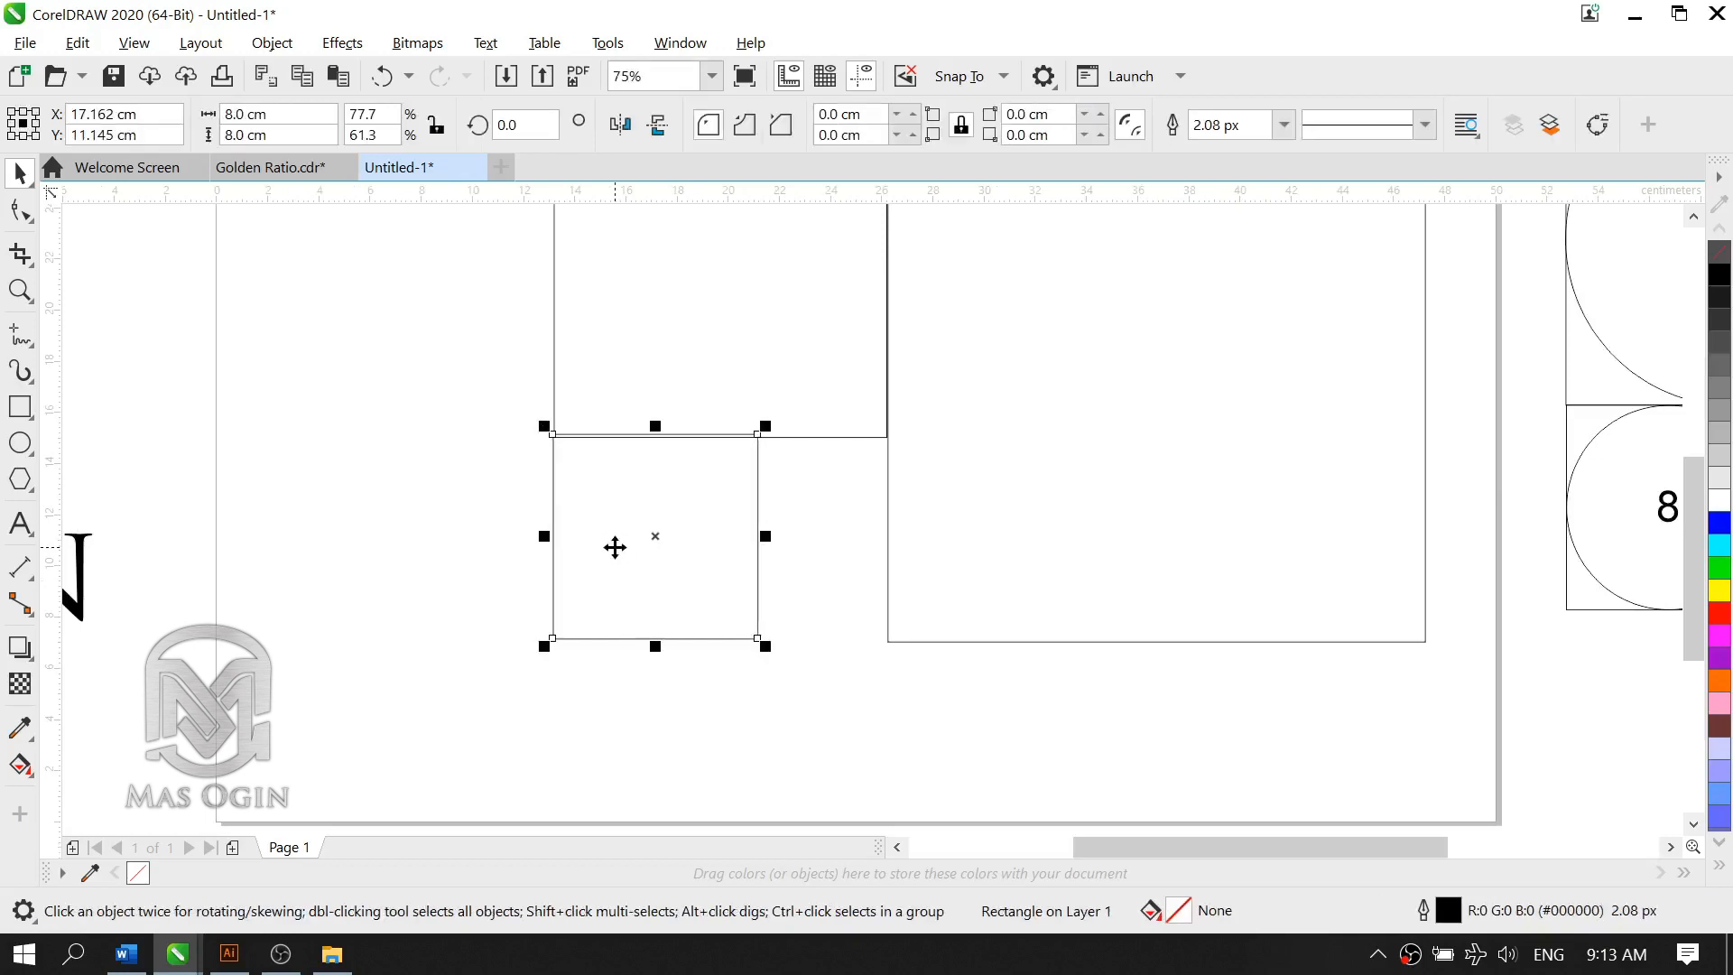
key("Left")
key("Left")
key("Left")
key("Down")
key("Down")
key("Down")
key("Down")
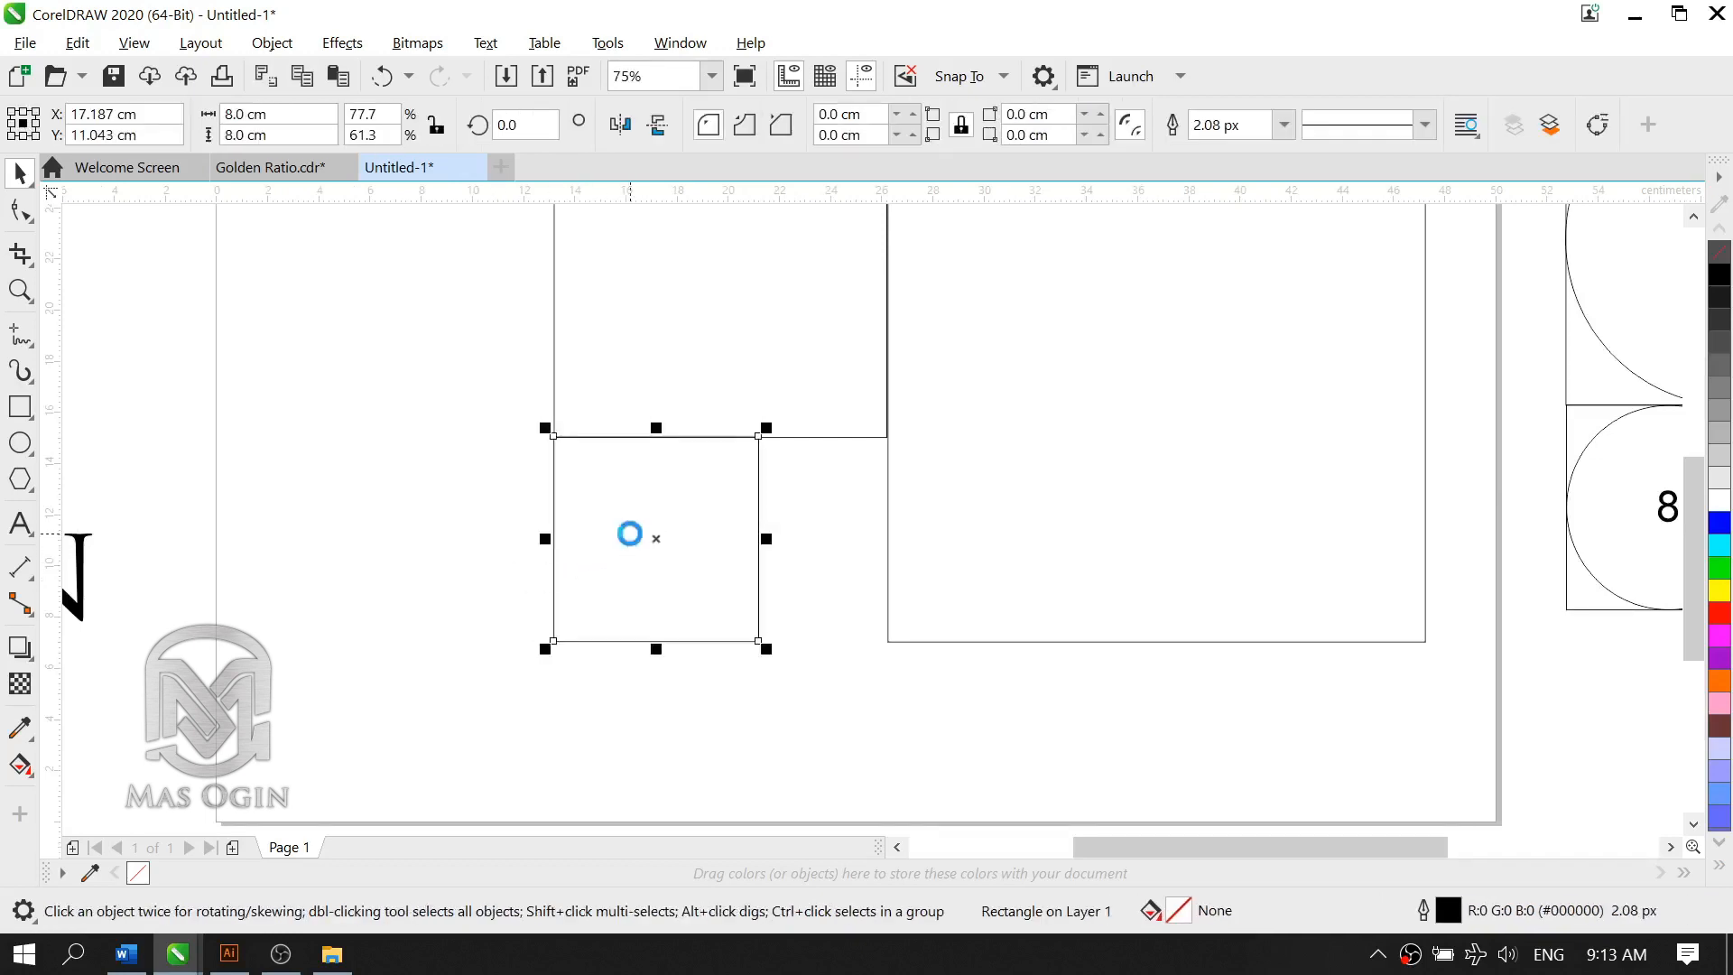
key("Down")
left_click(693, 519)
Step: Place a copy of the 8 cm square against its right side and resize the copy to 5 by 5 cm
scroll(693, 519, "down", 2)
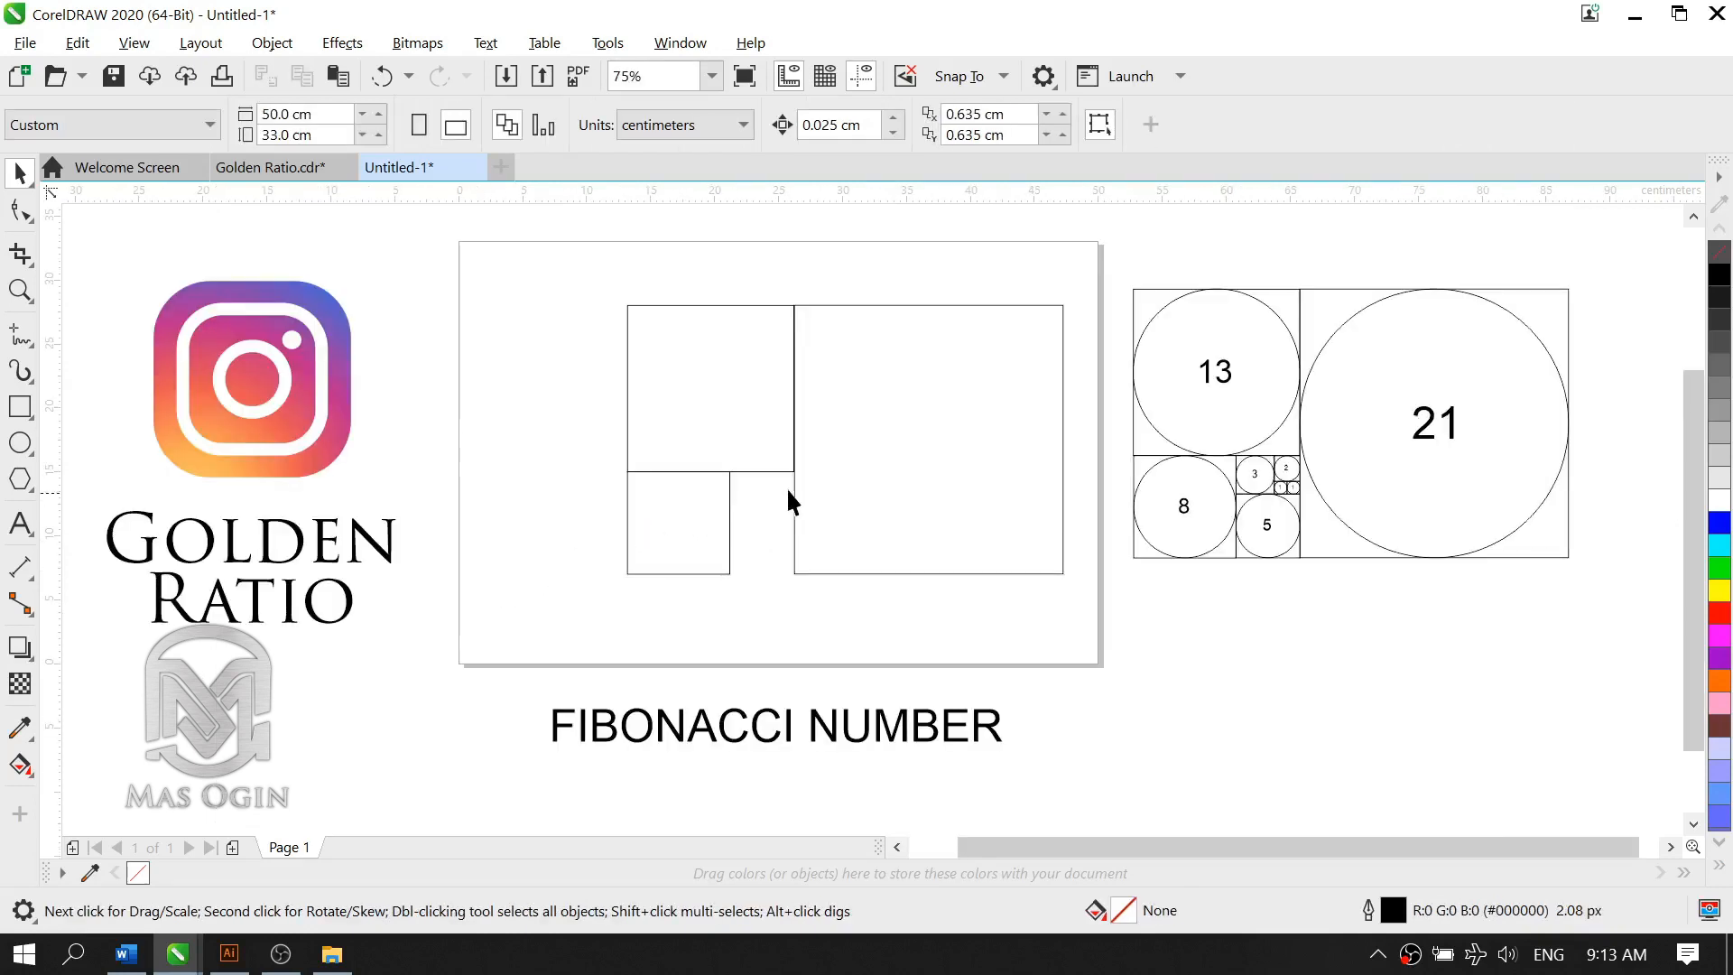
scroll(1062, 541, "up", 2)
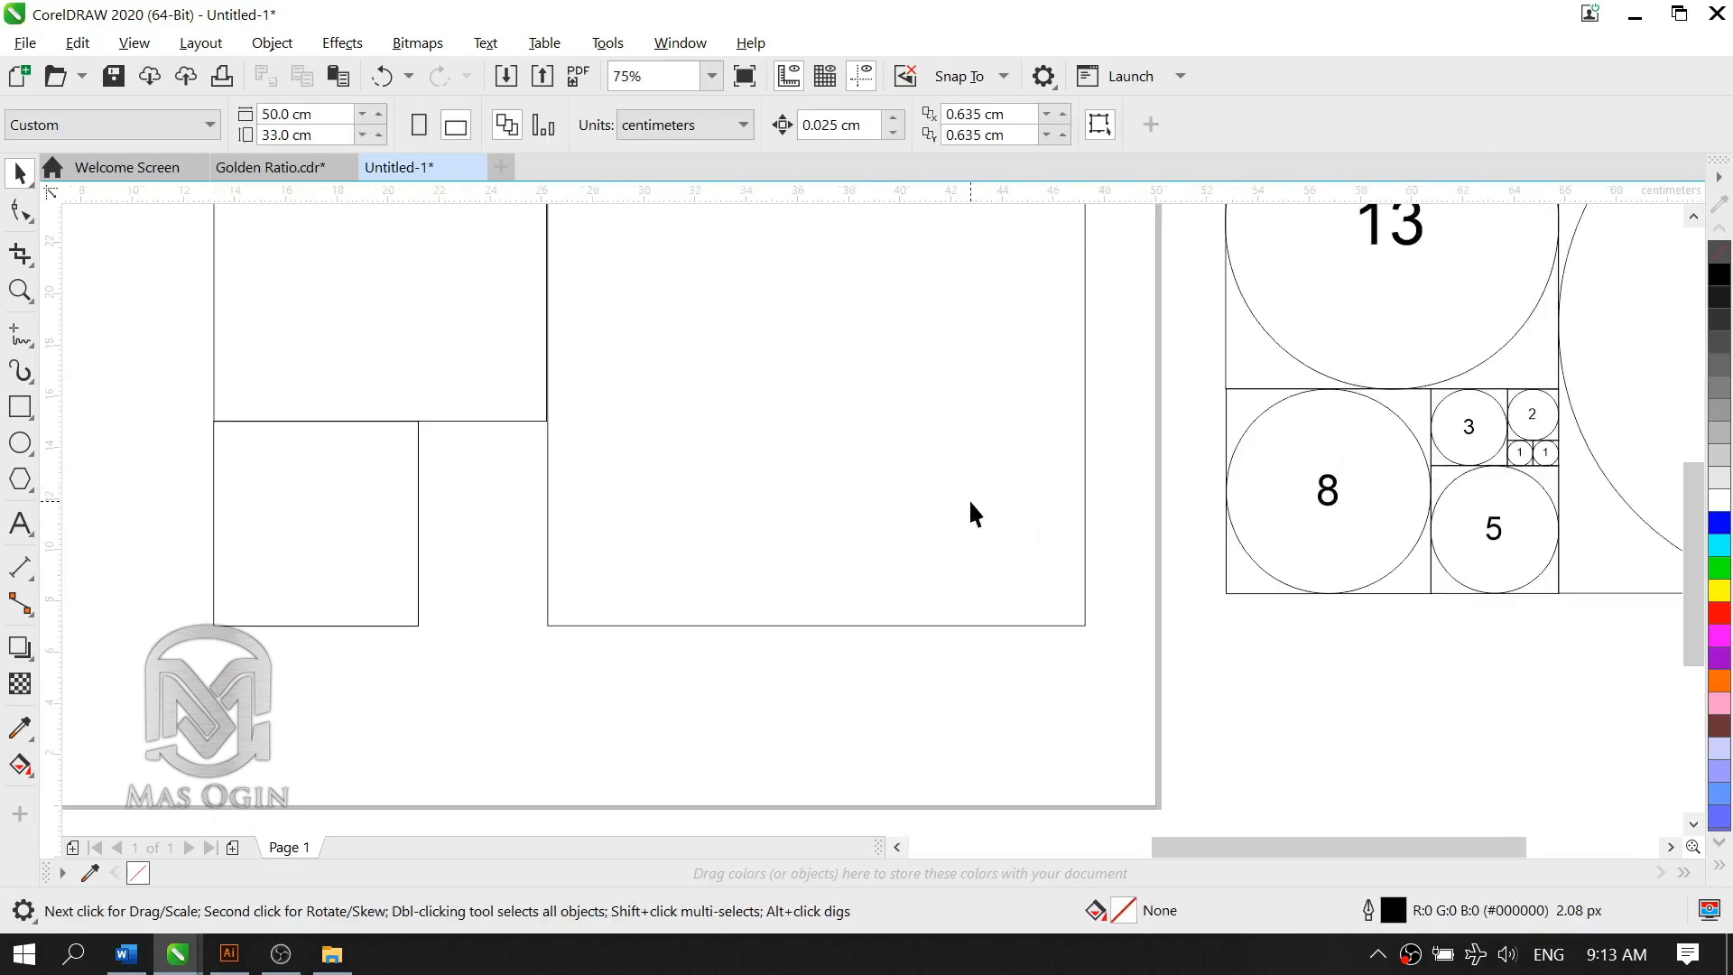
scroll(971, 513, "down", 2)
left_click(661, 506)
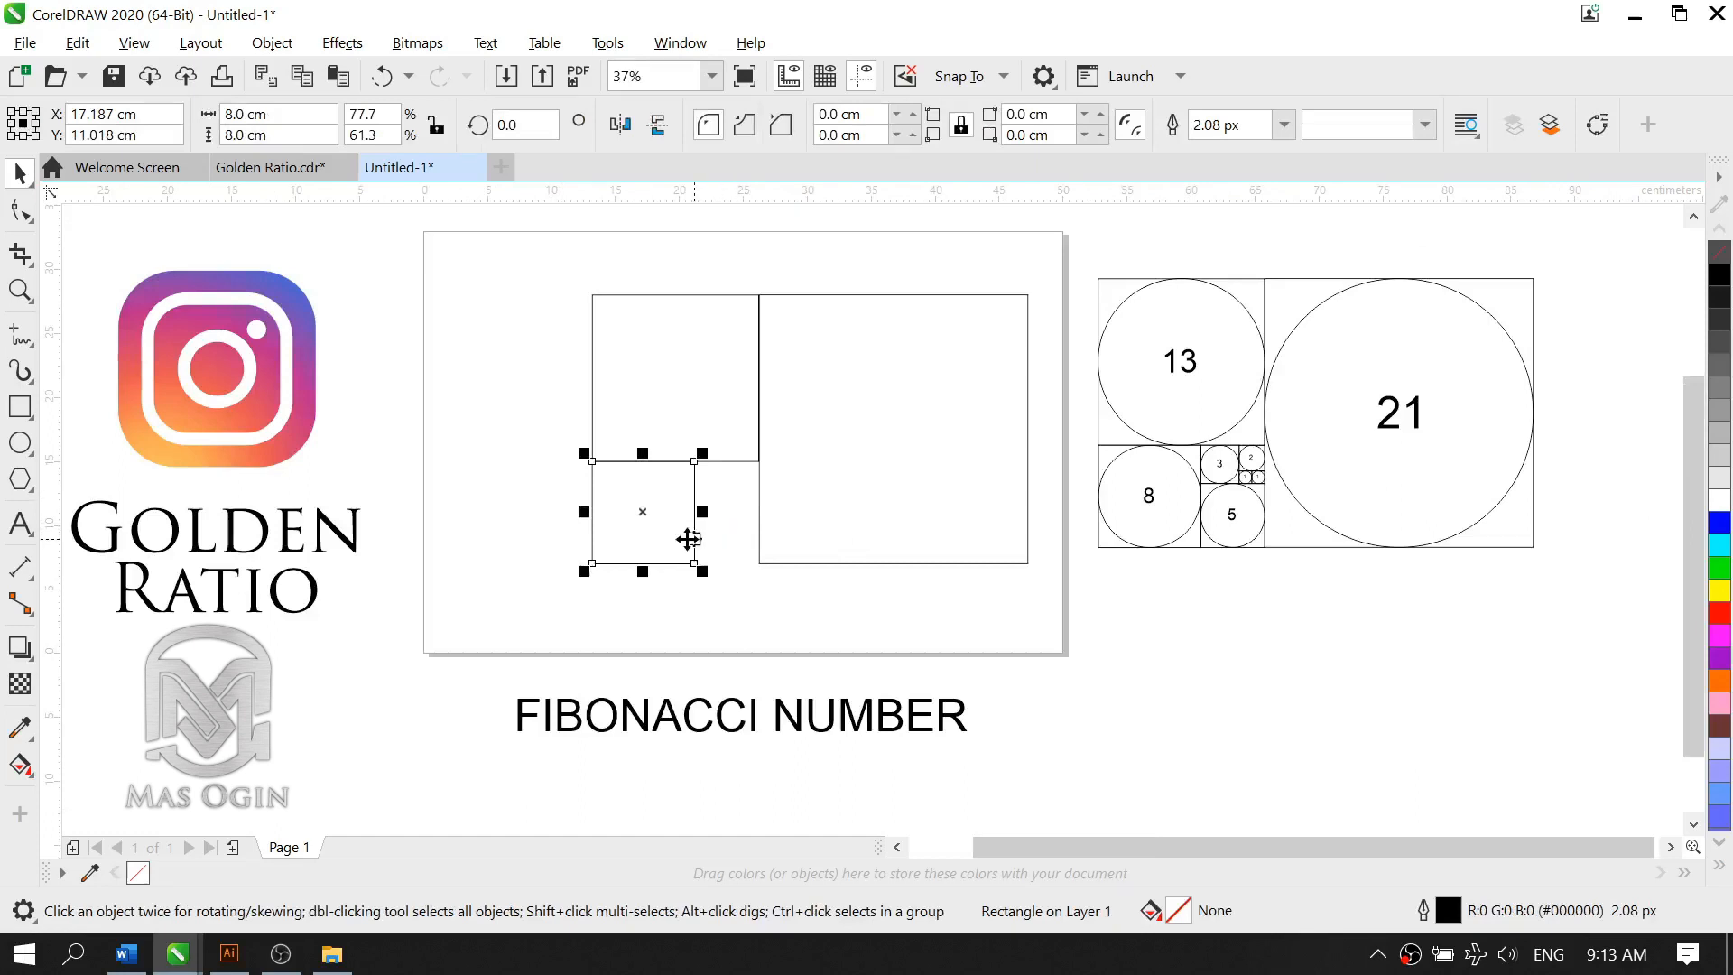
left_click_drag(662, 518, 764, 540)
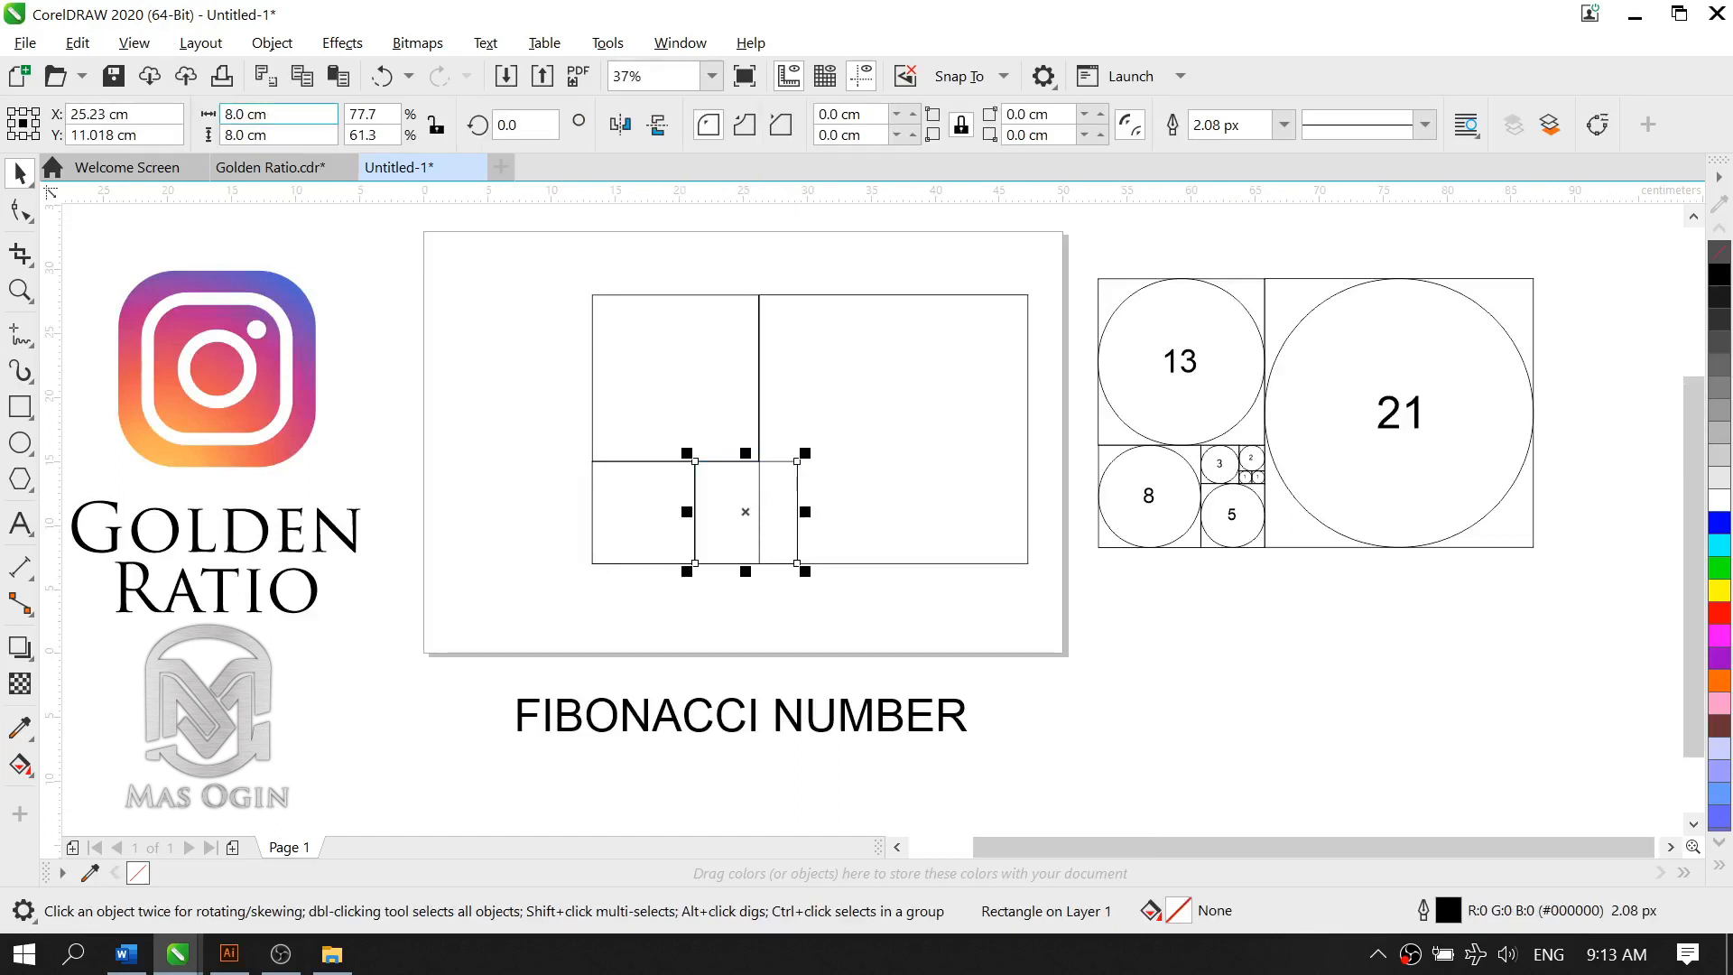
type("5")
key("Tab")
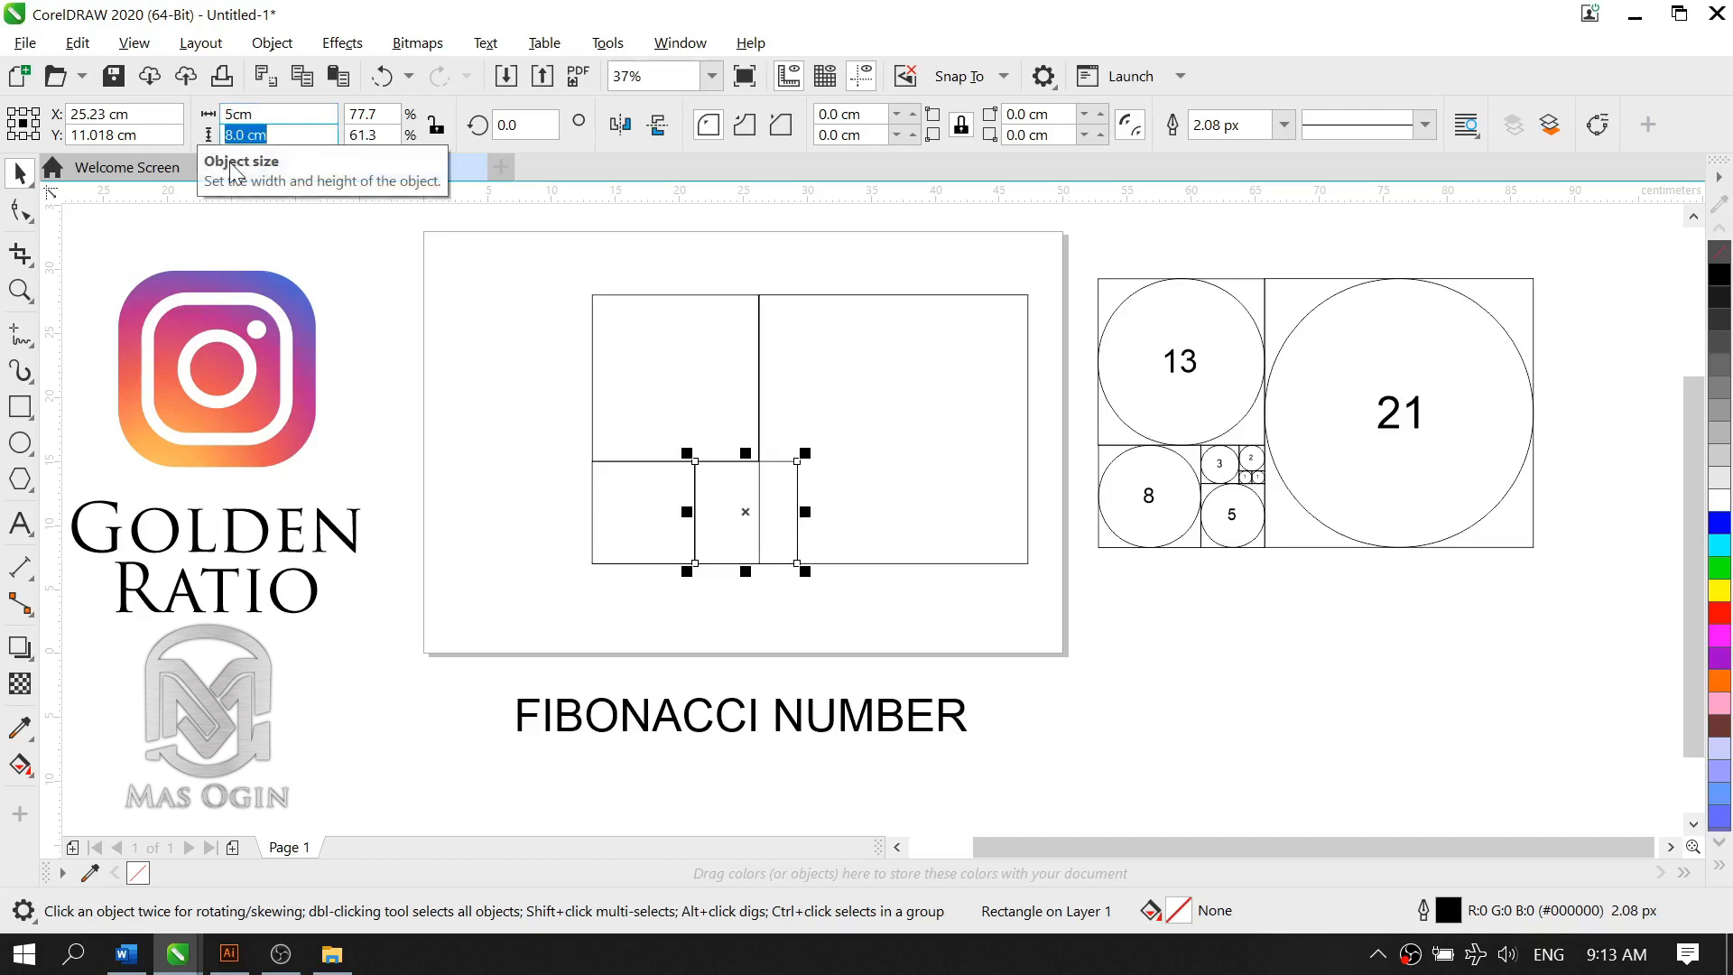
type("5")
key("Tab")
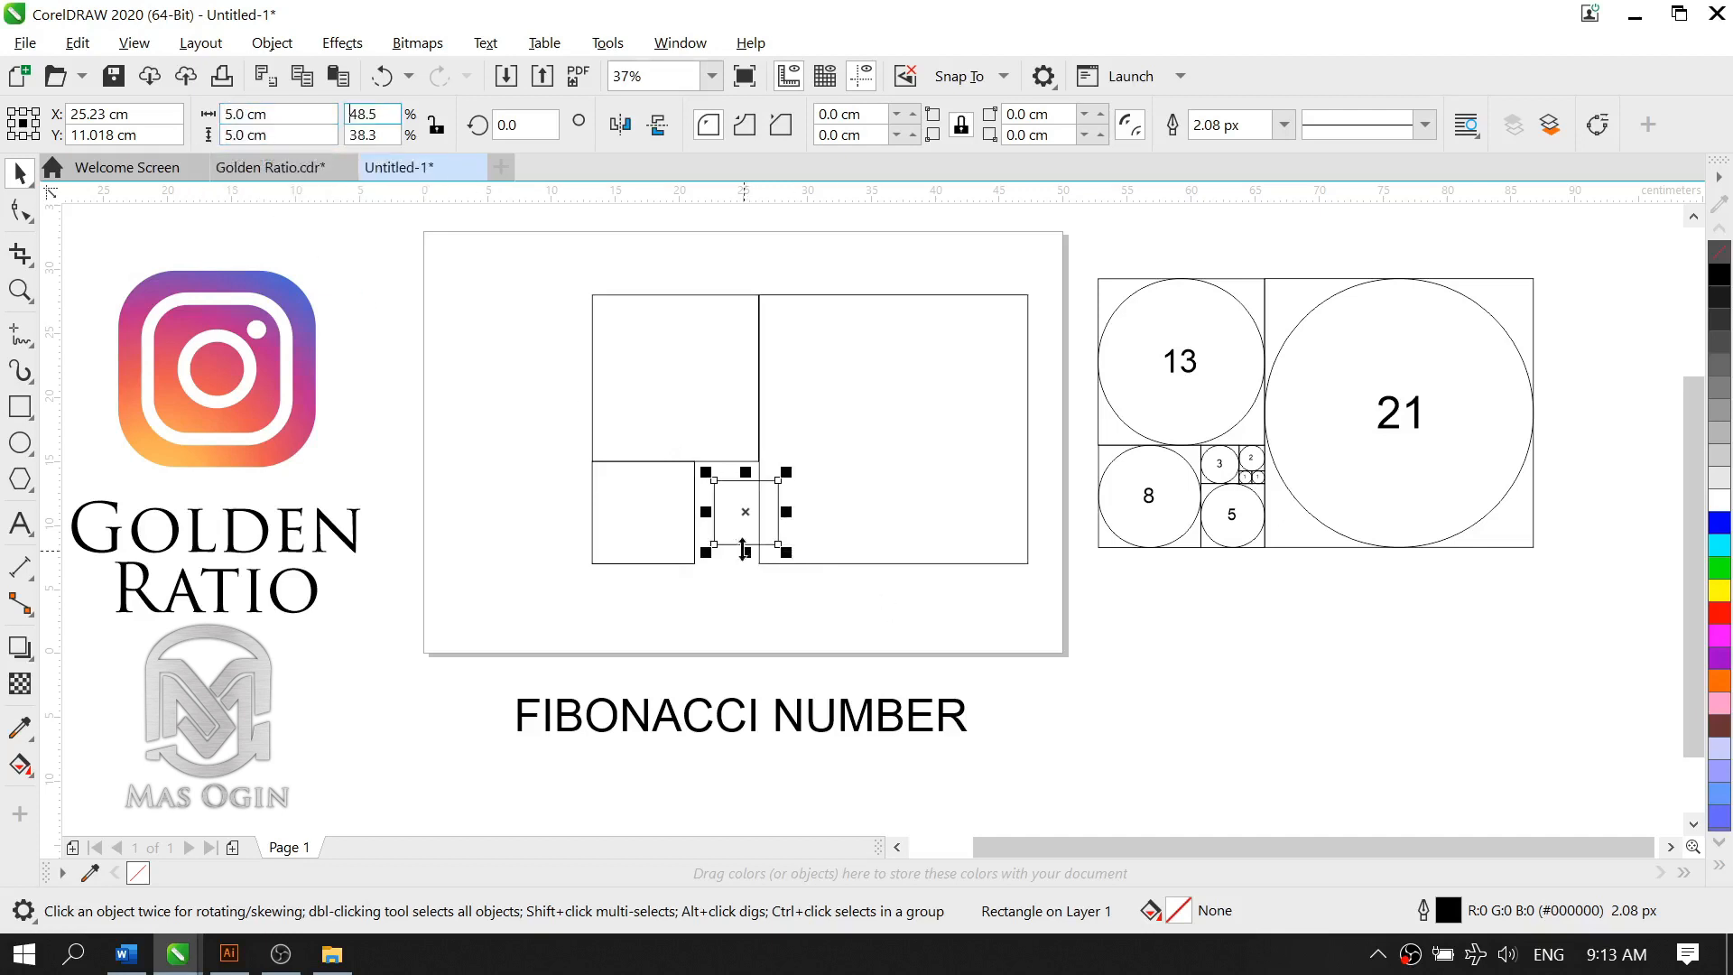
Step: Move the 5 cm square into the gap between the 8 cm and 21 cm squares, level with their bottom edges
scroll(757, 621, "up", 2)
left_click(723, 442)
left_click_drag(723, 442, 681, 483)
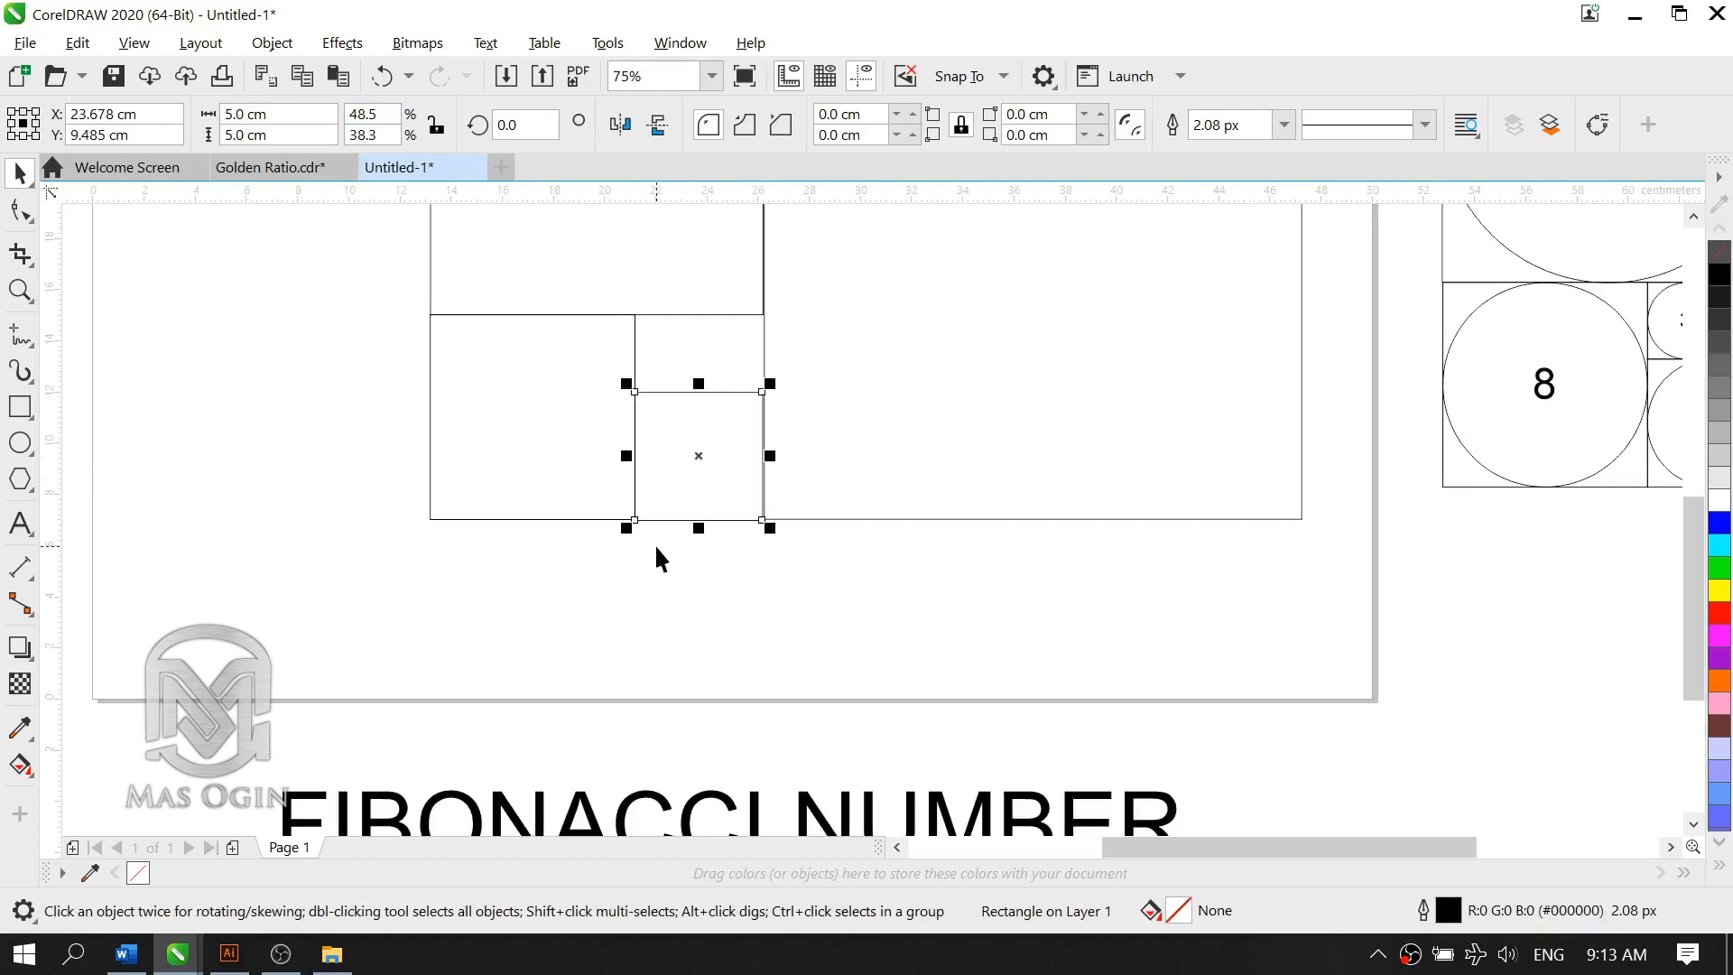
Step: Nudge the 5 cm square until its edges line up with the 8 cm and 21 cm squares
key("Up")
key("Right")
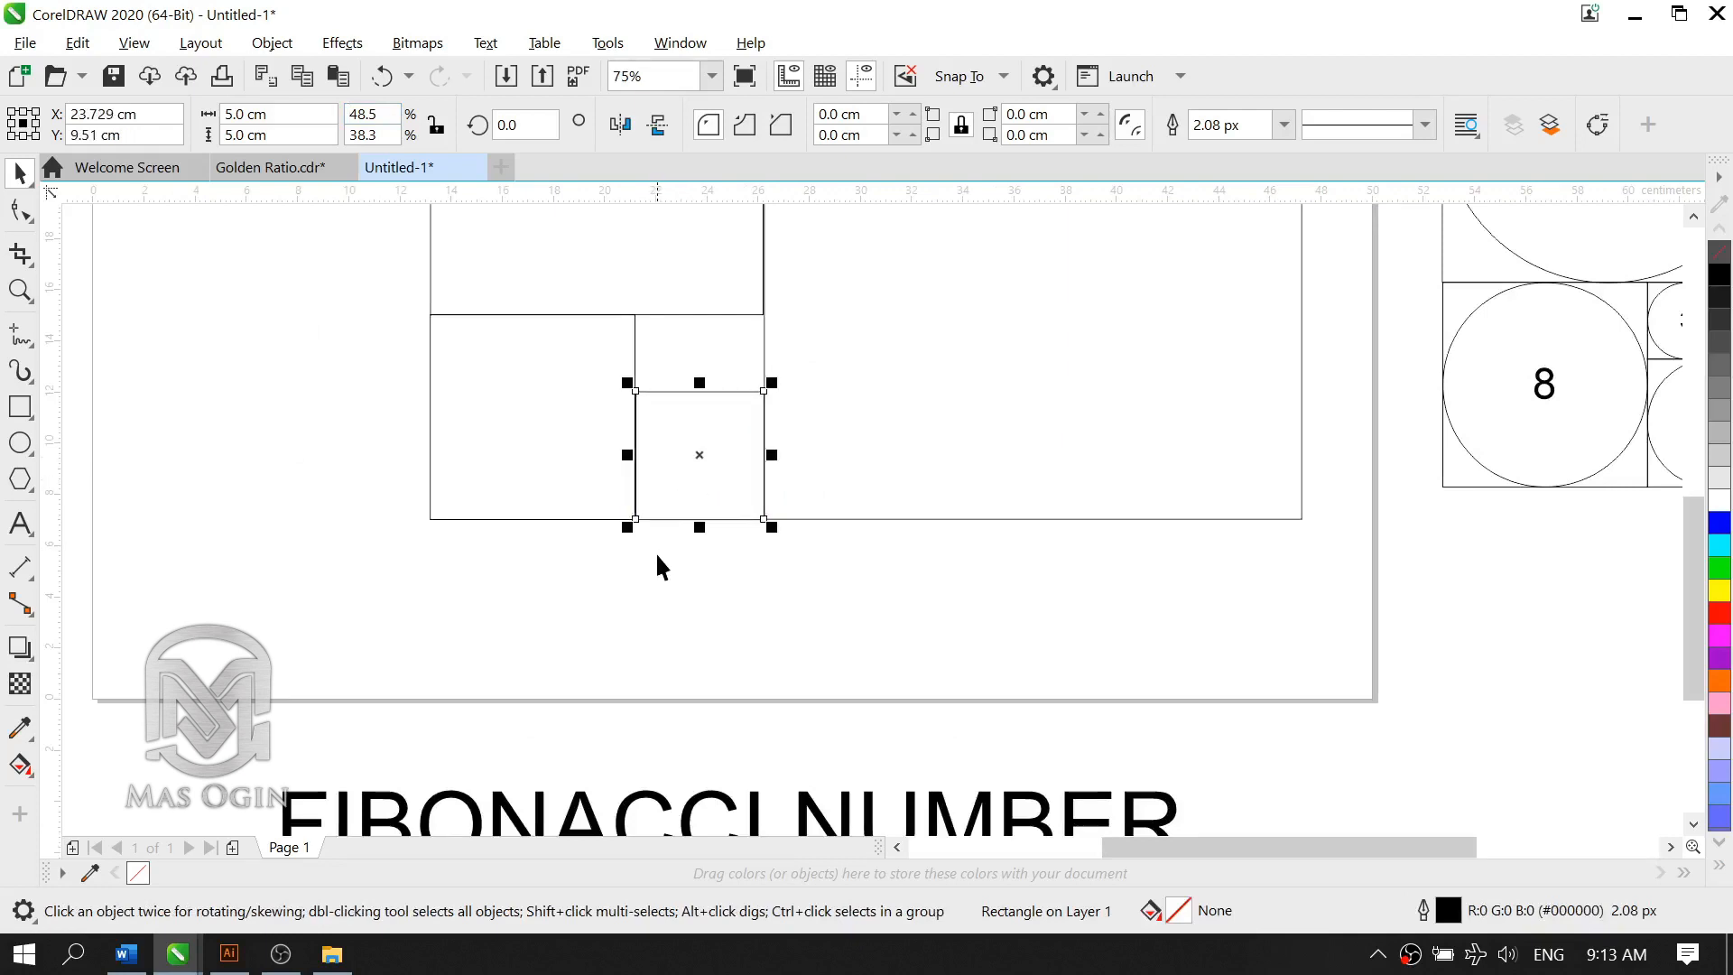
key("Left")
left_click(652, 560)
left_click(677, 481)
Step: Compare the squares placed so far with the numbered Fibonacci reference diagram beside the page
scroll(1117, 497, "down", 1)
scroll(1405, 437, "up", 1)
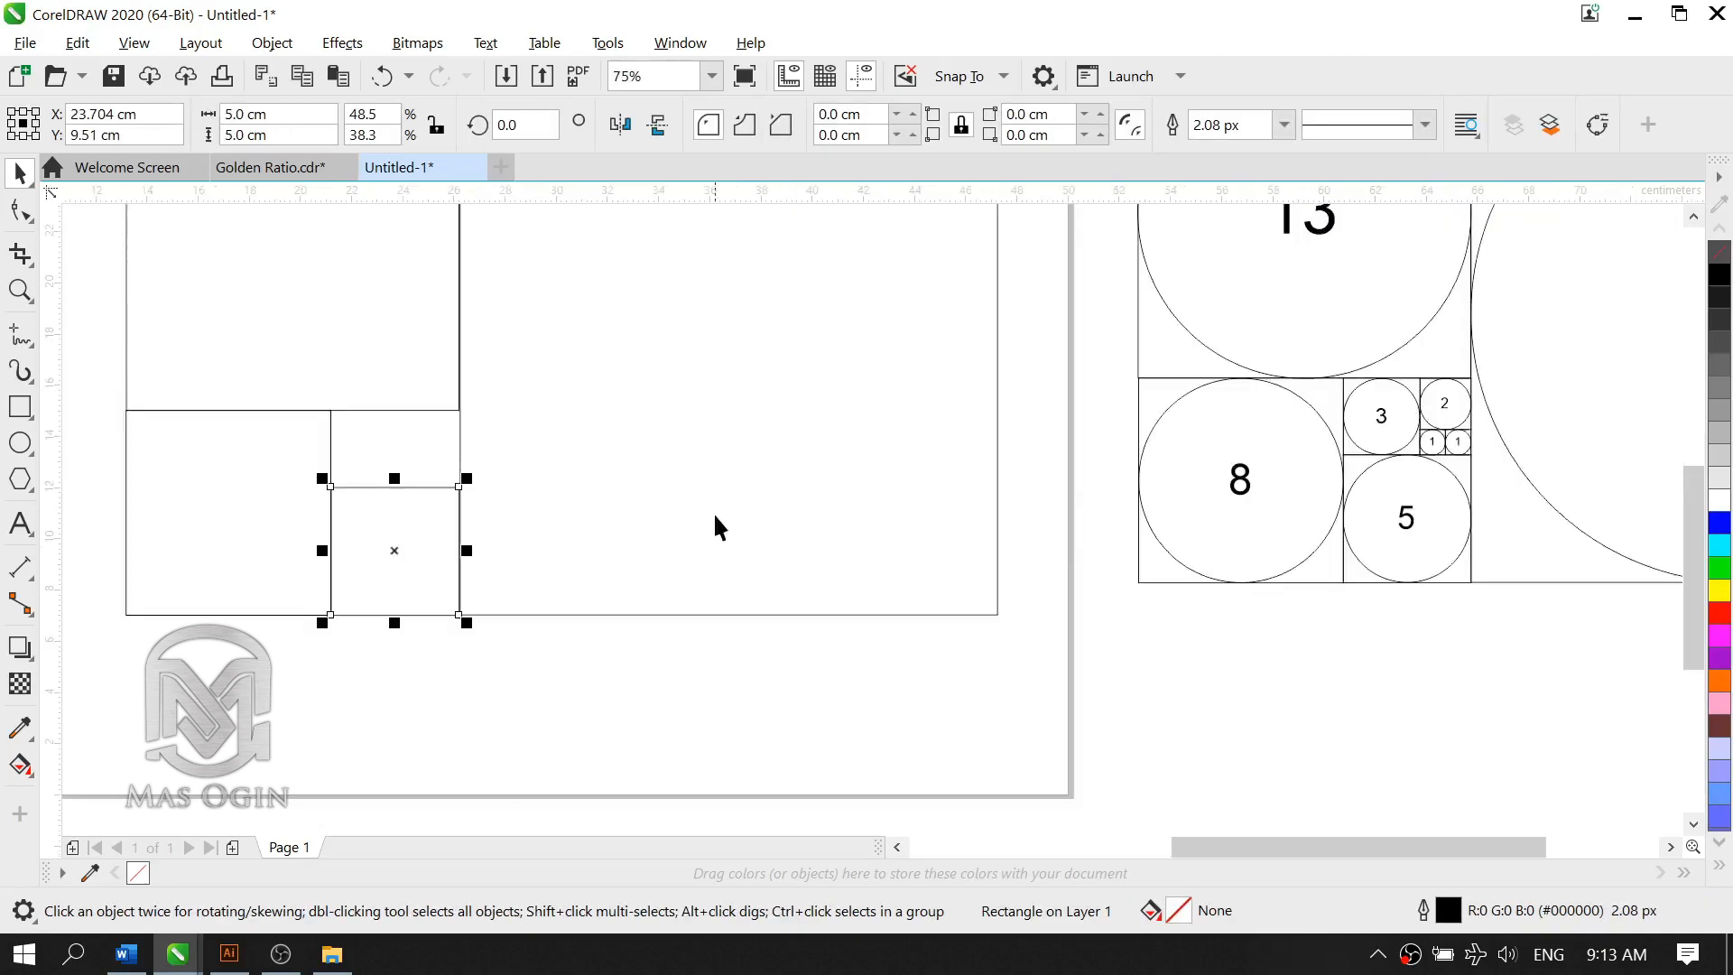
scroll(713, 512, "down", 1)
scroll(533, 384, "up", 1)
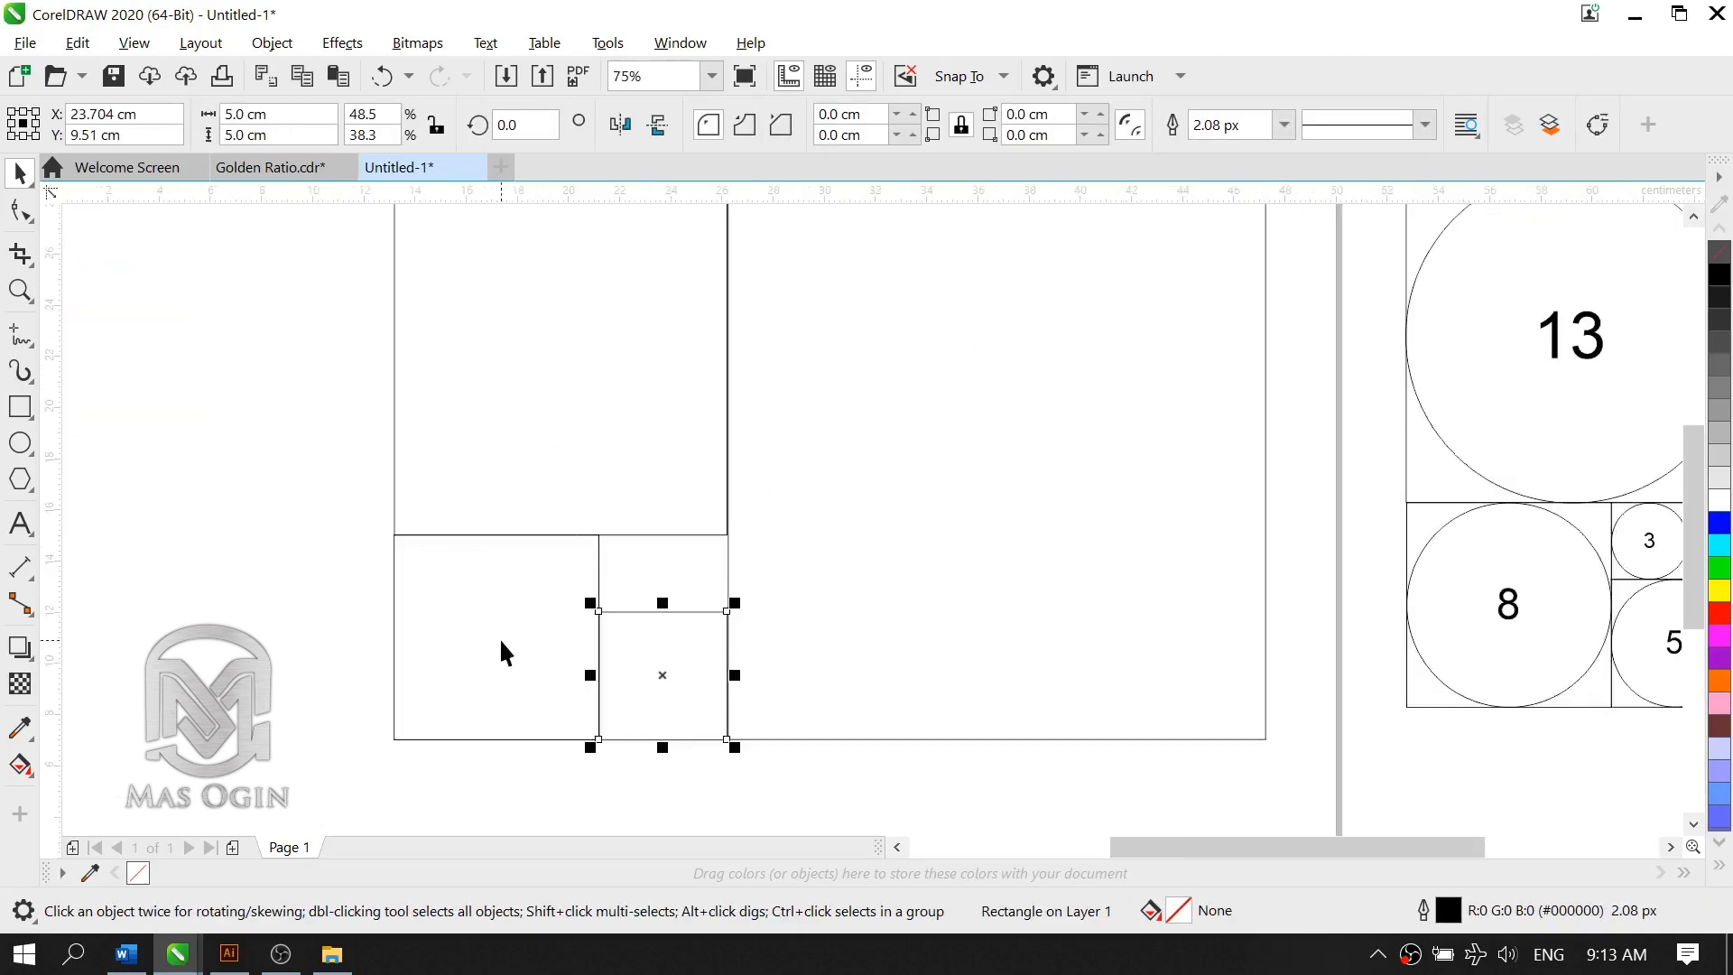
scroll(666, 596, "down", 1)
left_click(449, 523)
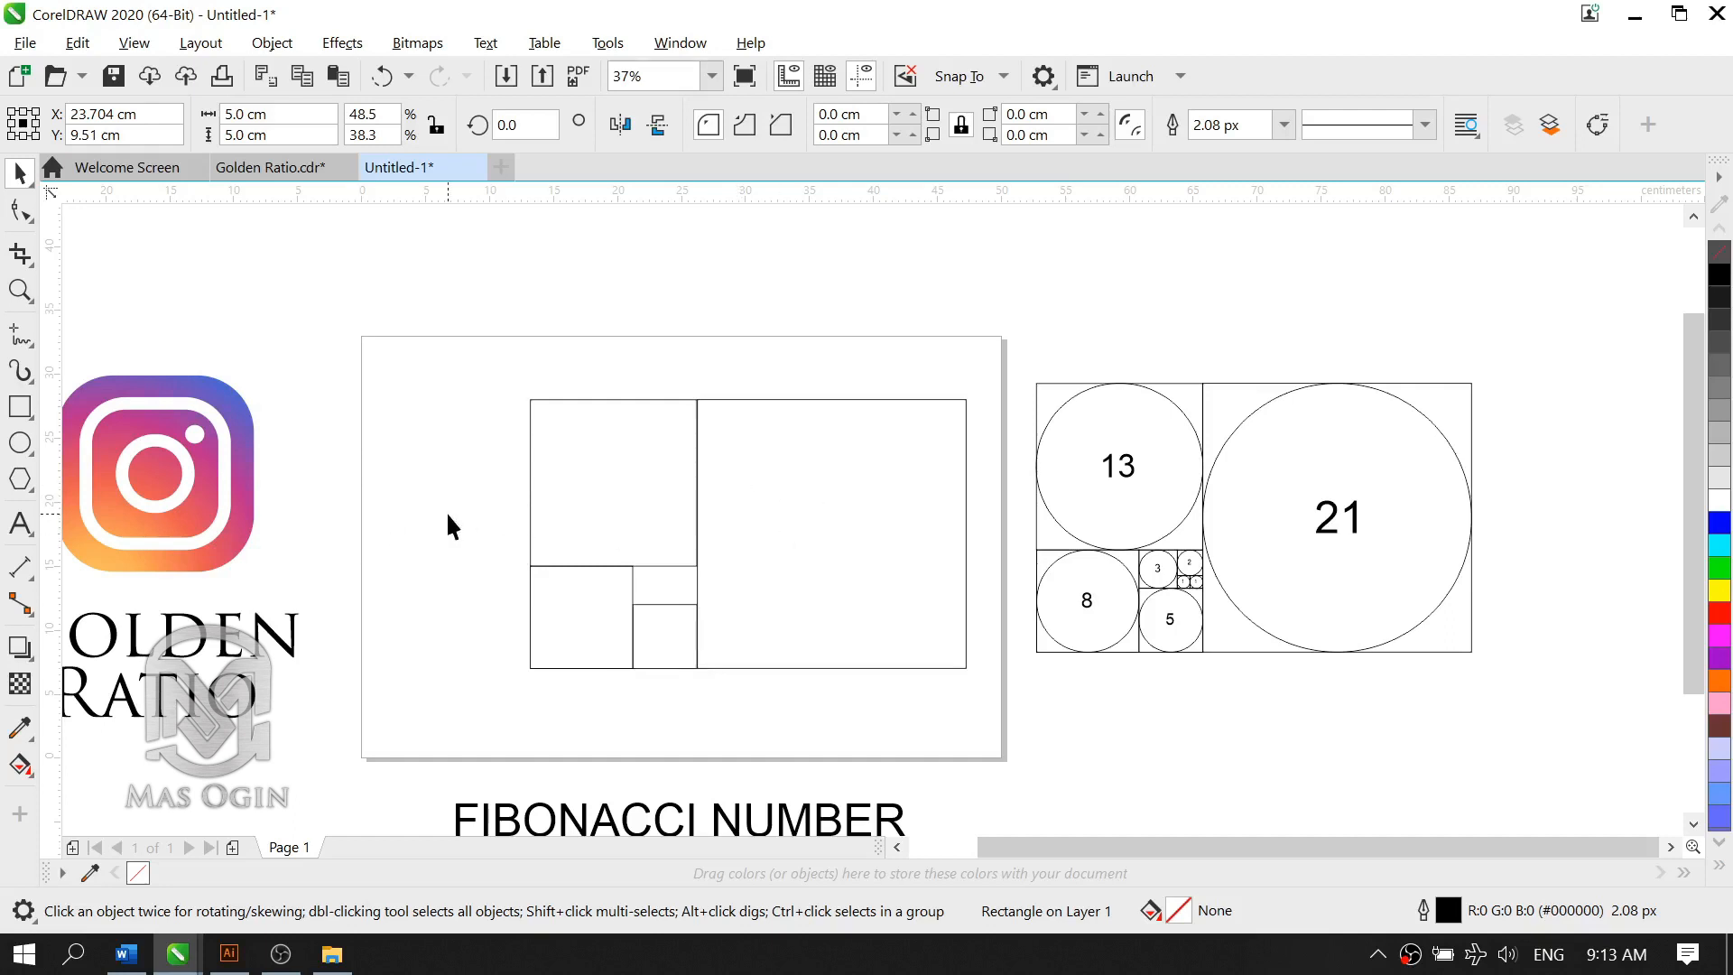
scroll(743, 536, "up", 1)
scroll(713, 594, "down", 1)
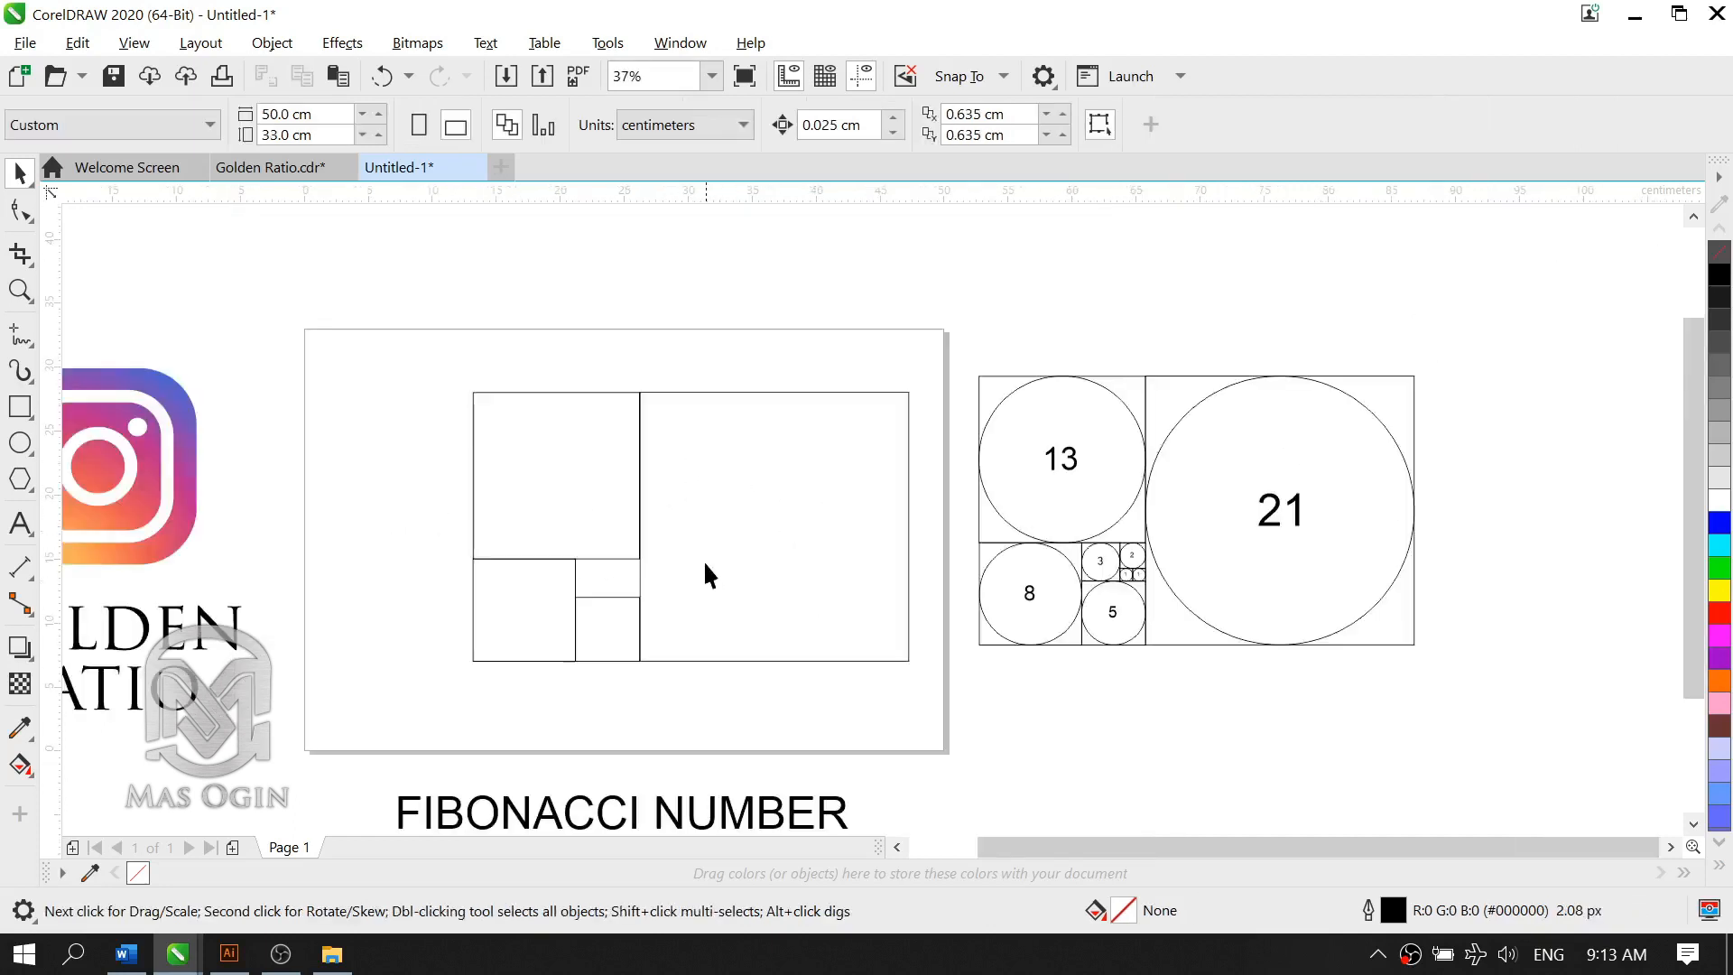
Step: Place a copy of the 5 cm square directly above it and resize the copy to 3 by 3 cm
scroll(611, 659, "up", 1)
left_click(563, 693)
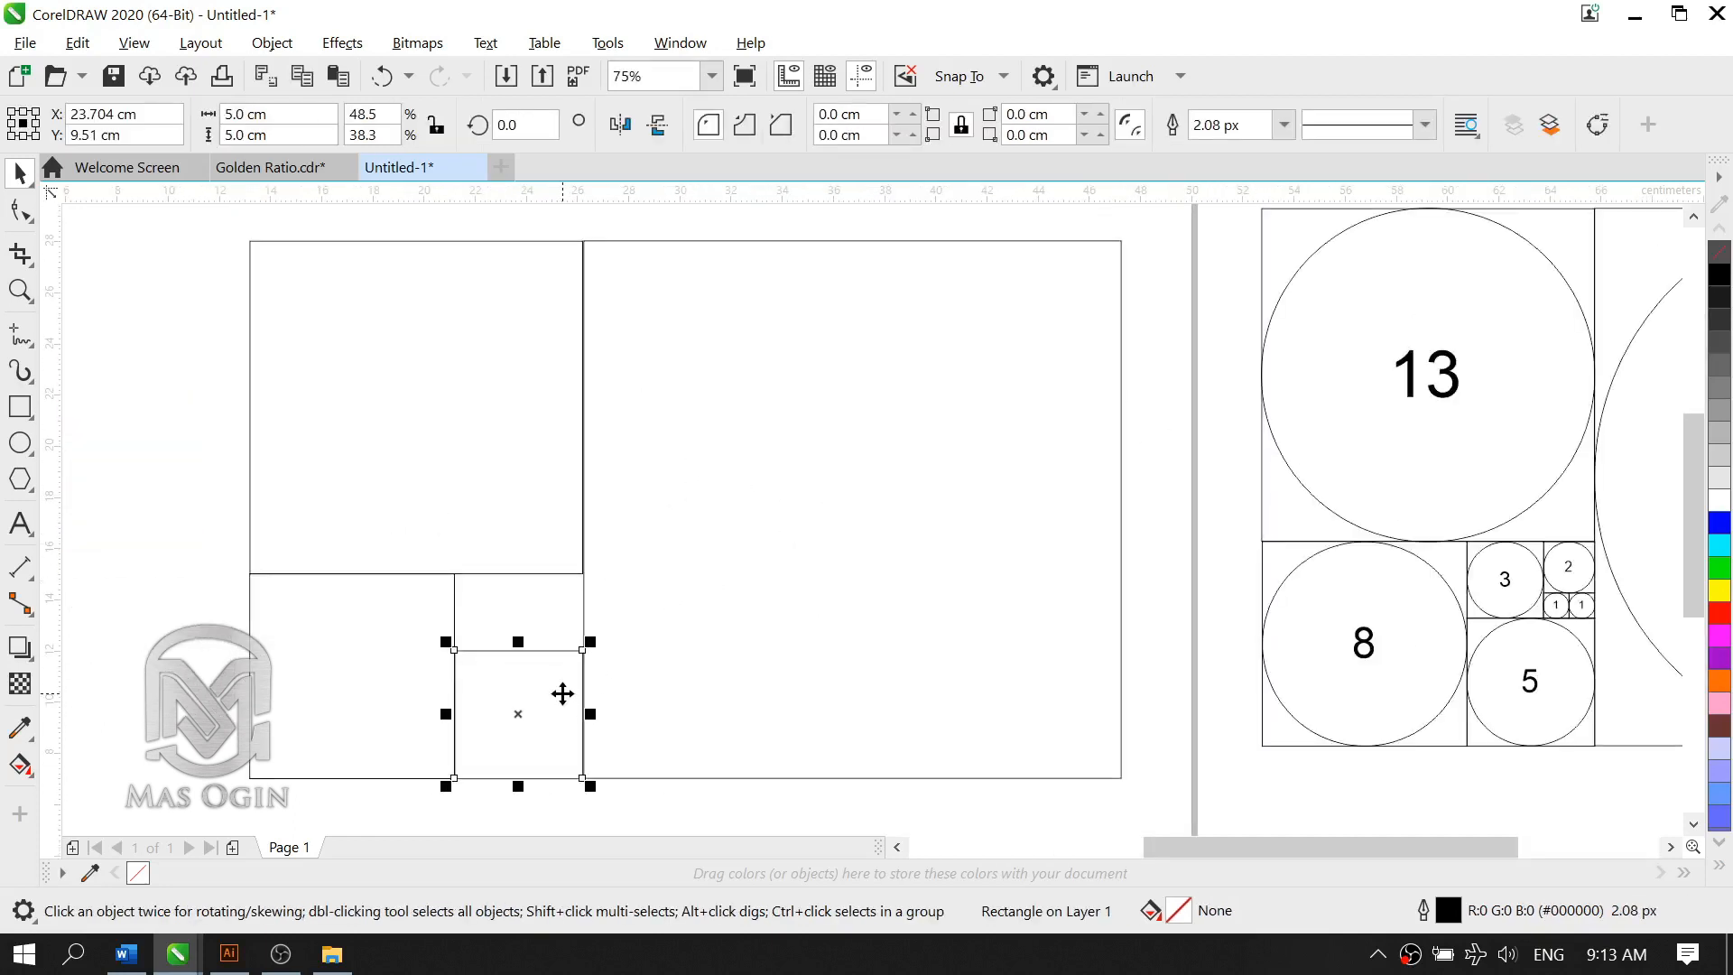
left_click_drag(563, 693, 575, 646)
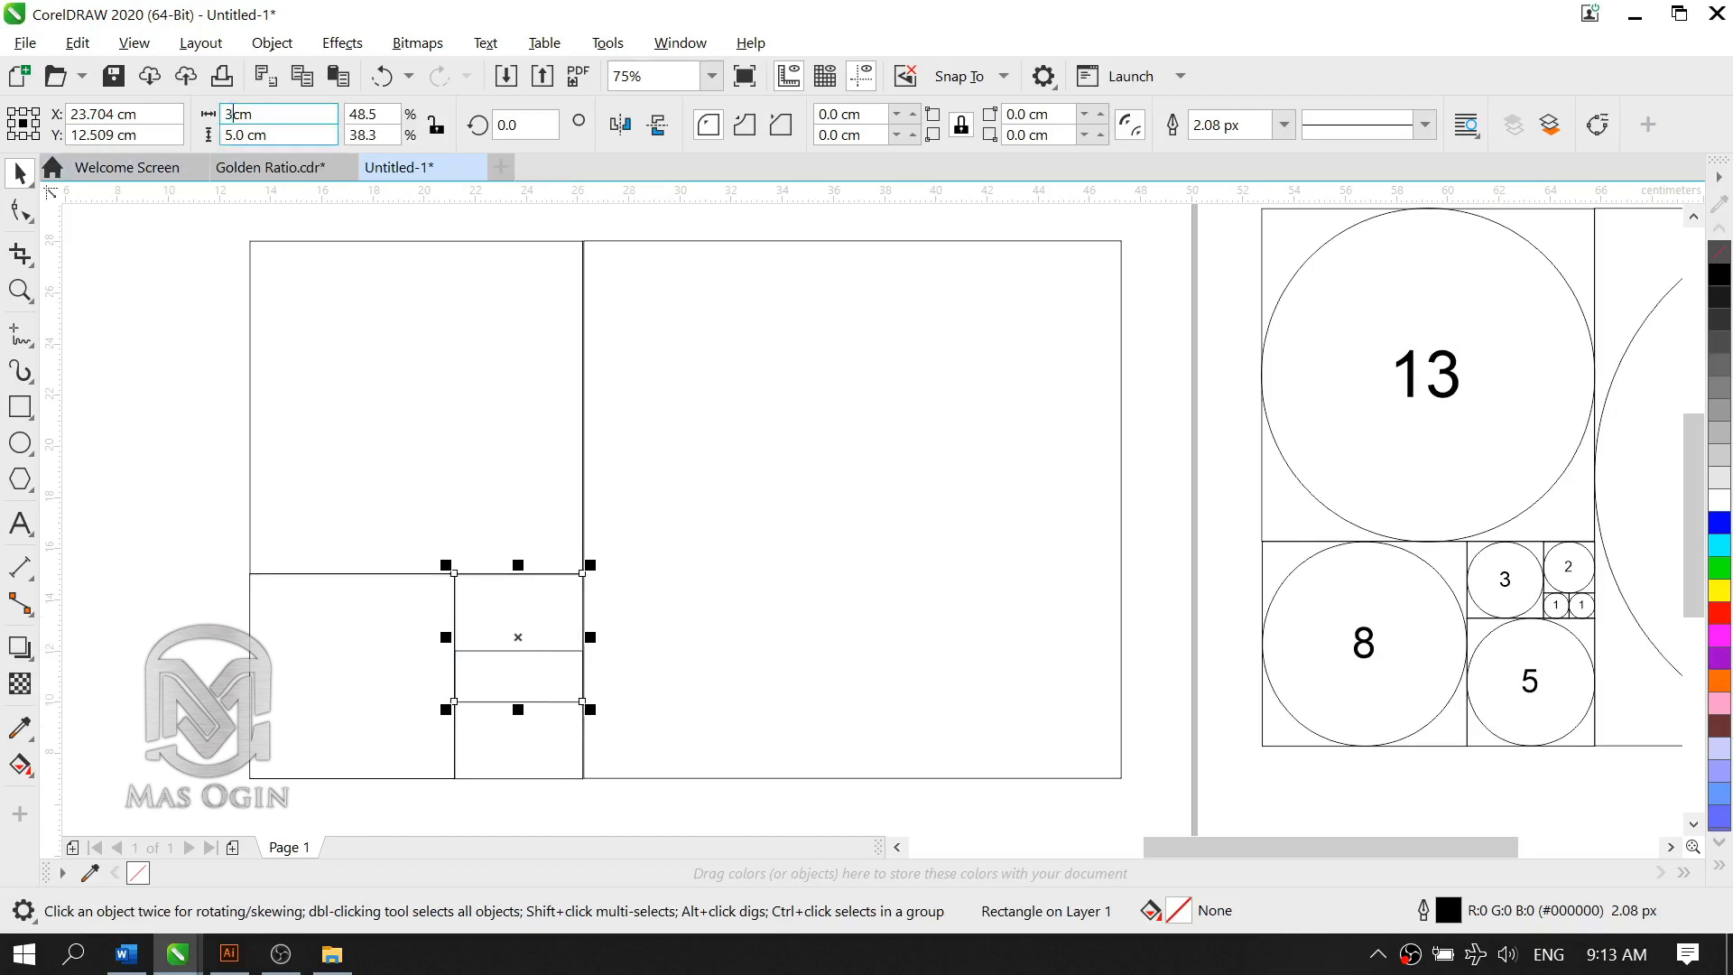
key("Tab")
type("3")
key("Return")
Step: Move the 3 cm square into the gap above the 5 cm square, nudging it against the 8 cm and 13 cm squares
left_click_drag(509, 634, 482, 597)
scroll(385, 631, "up", 2)
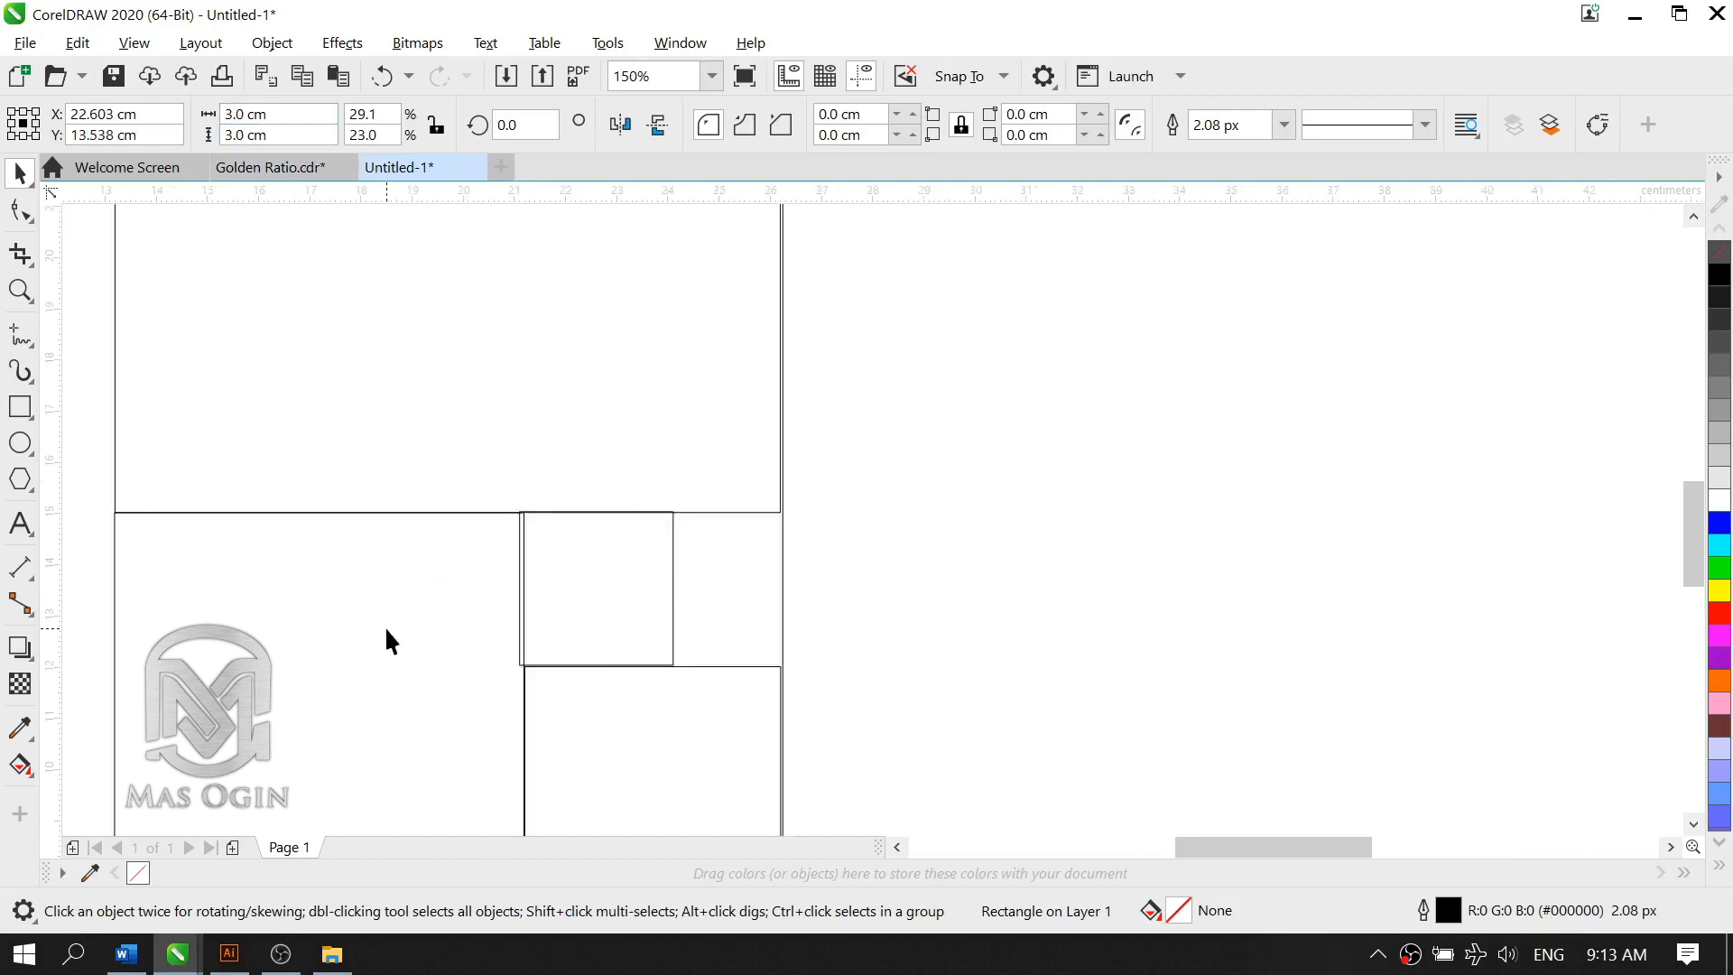
key("Right")
key("Right")
key("Right")
key("Right")
key("Down")
key("Left")
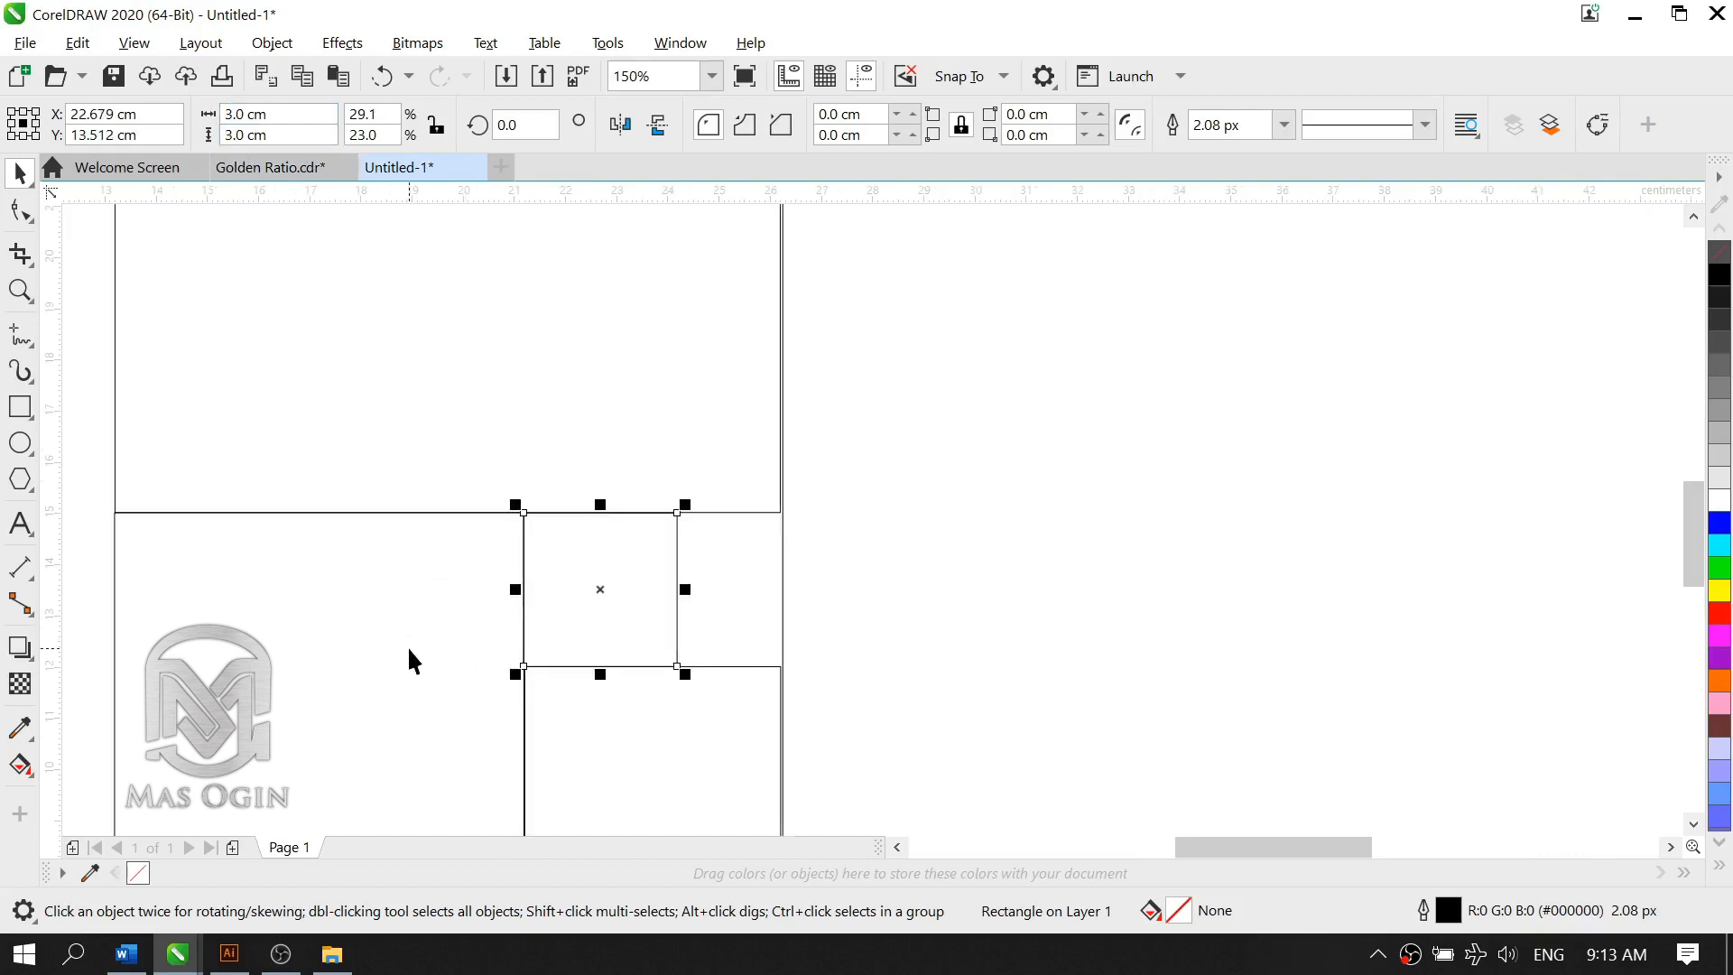
left_click(405, 668)
left_click(615, 631)
left_click(457, 688)
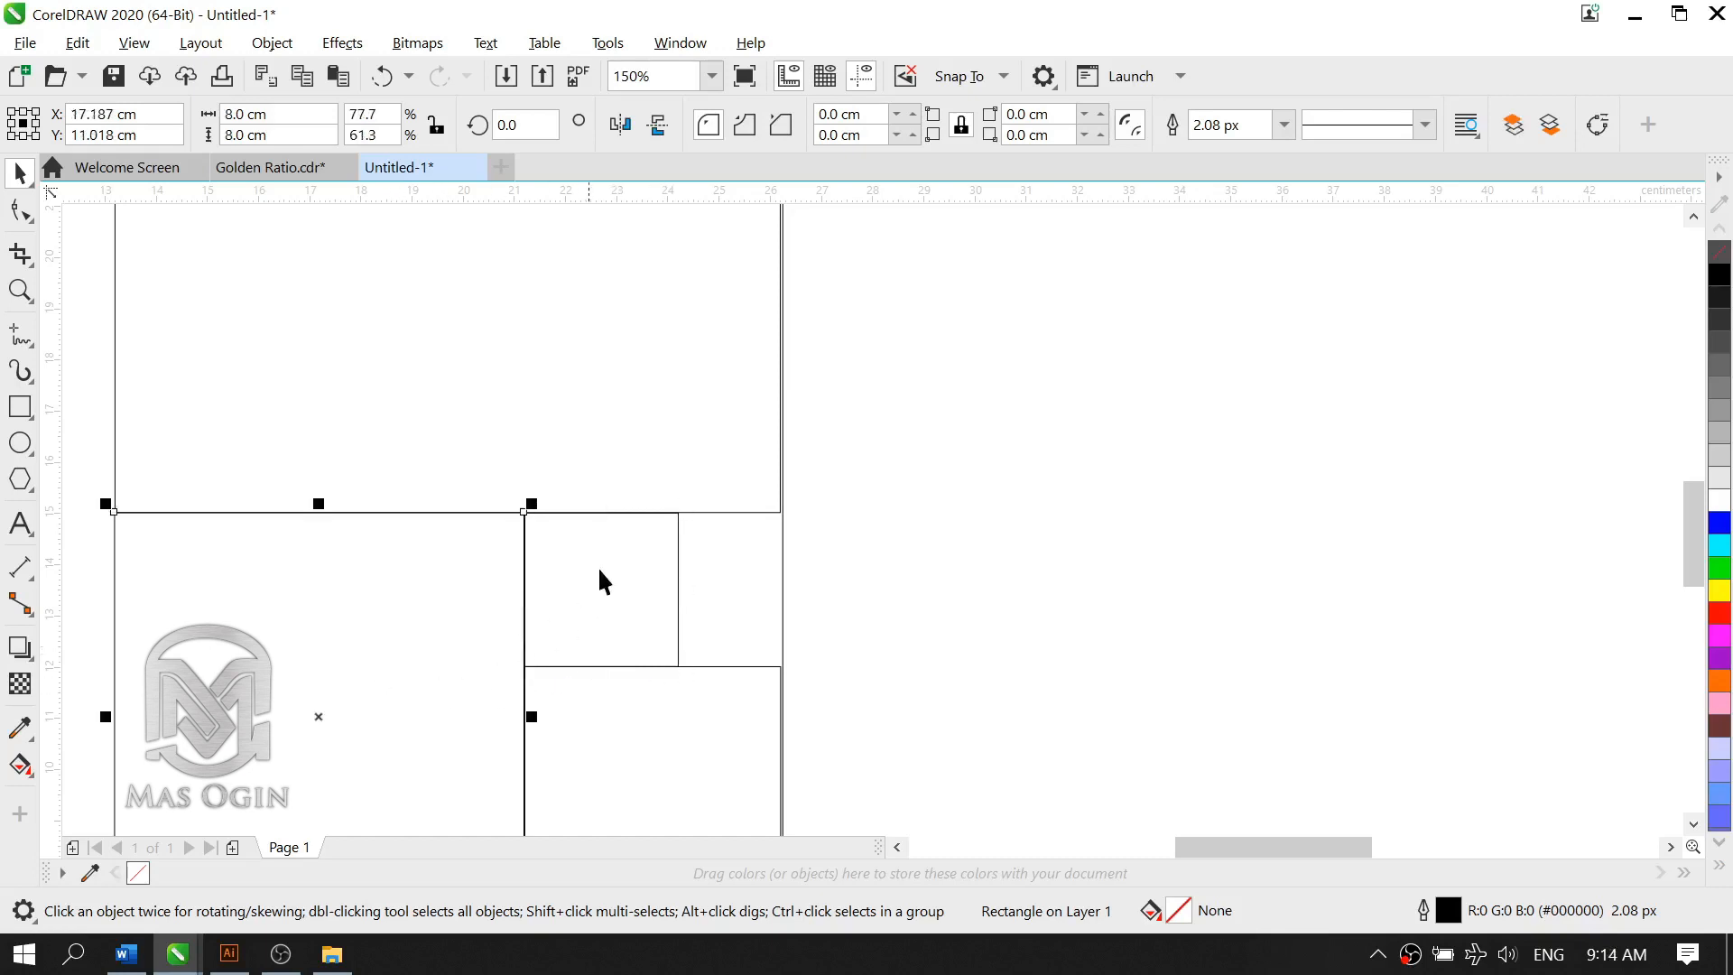
Step: Place a copy of the 3 cm square against its right side and resize the copy to 2 by 2 cm
scroll(618, 566, "down", 2)
scroll(656, 566, "up", 1)
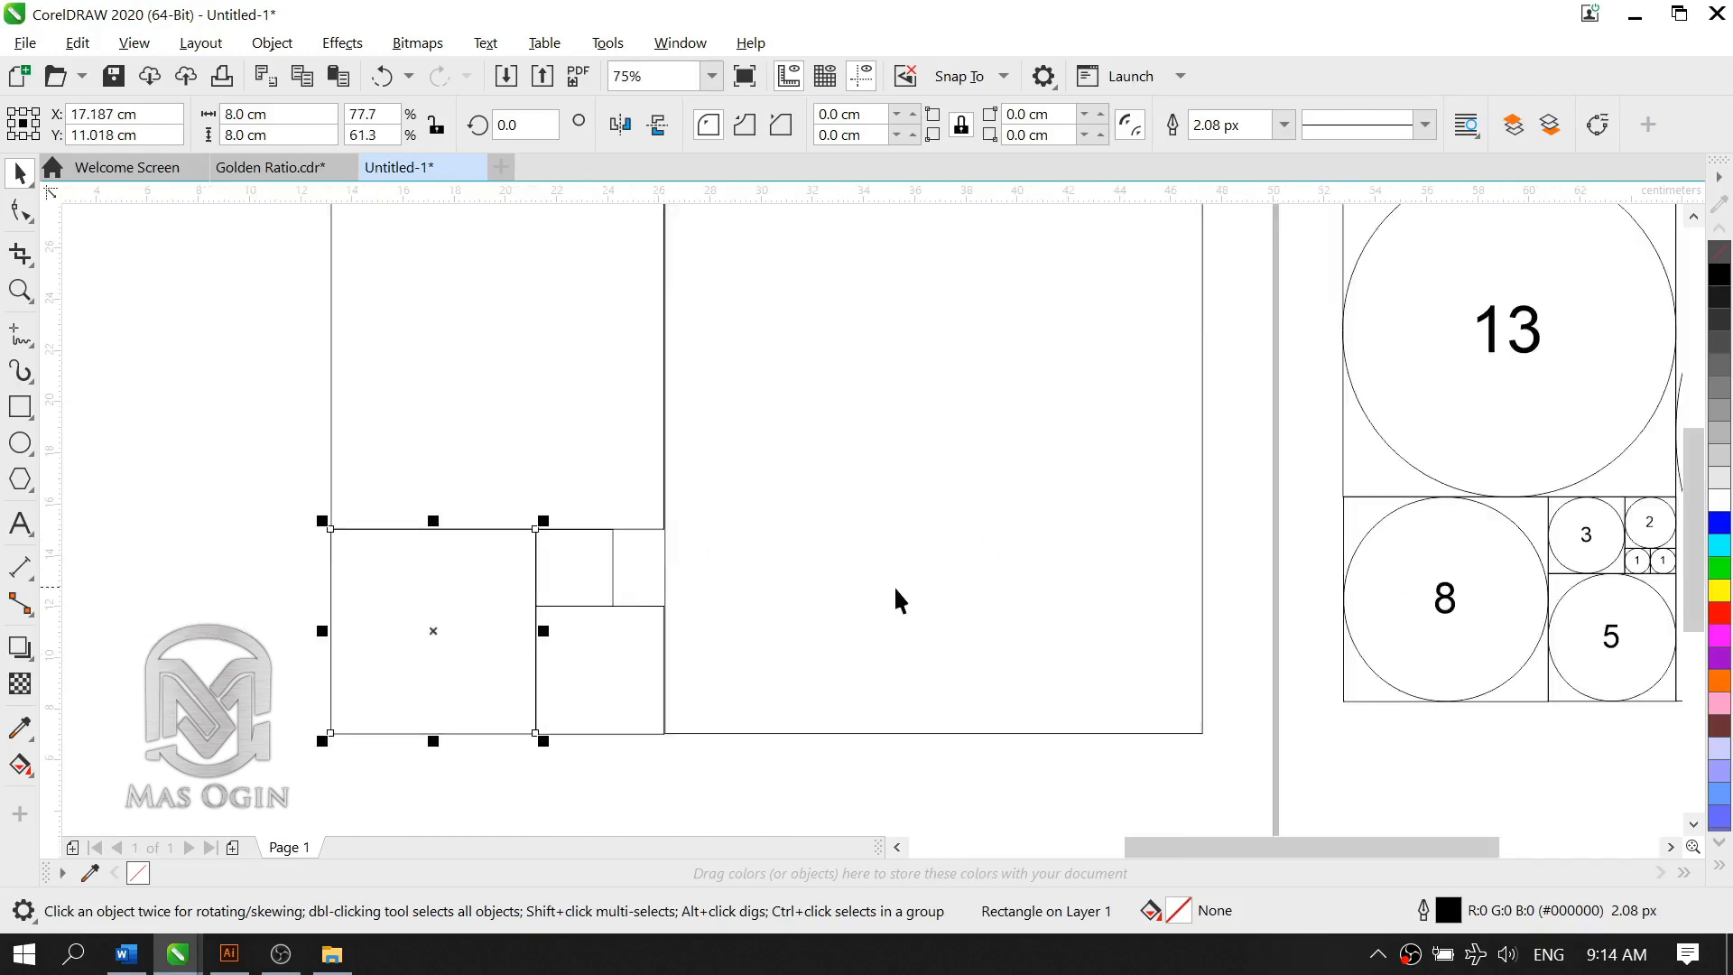
left_click(612, 587)
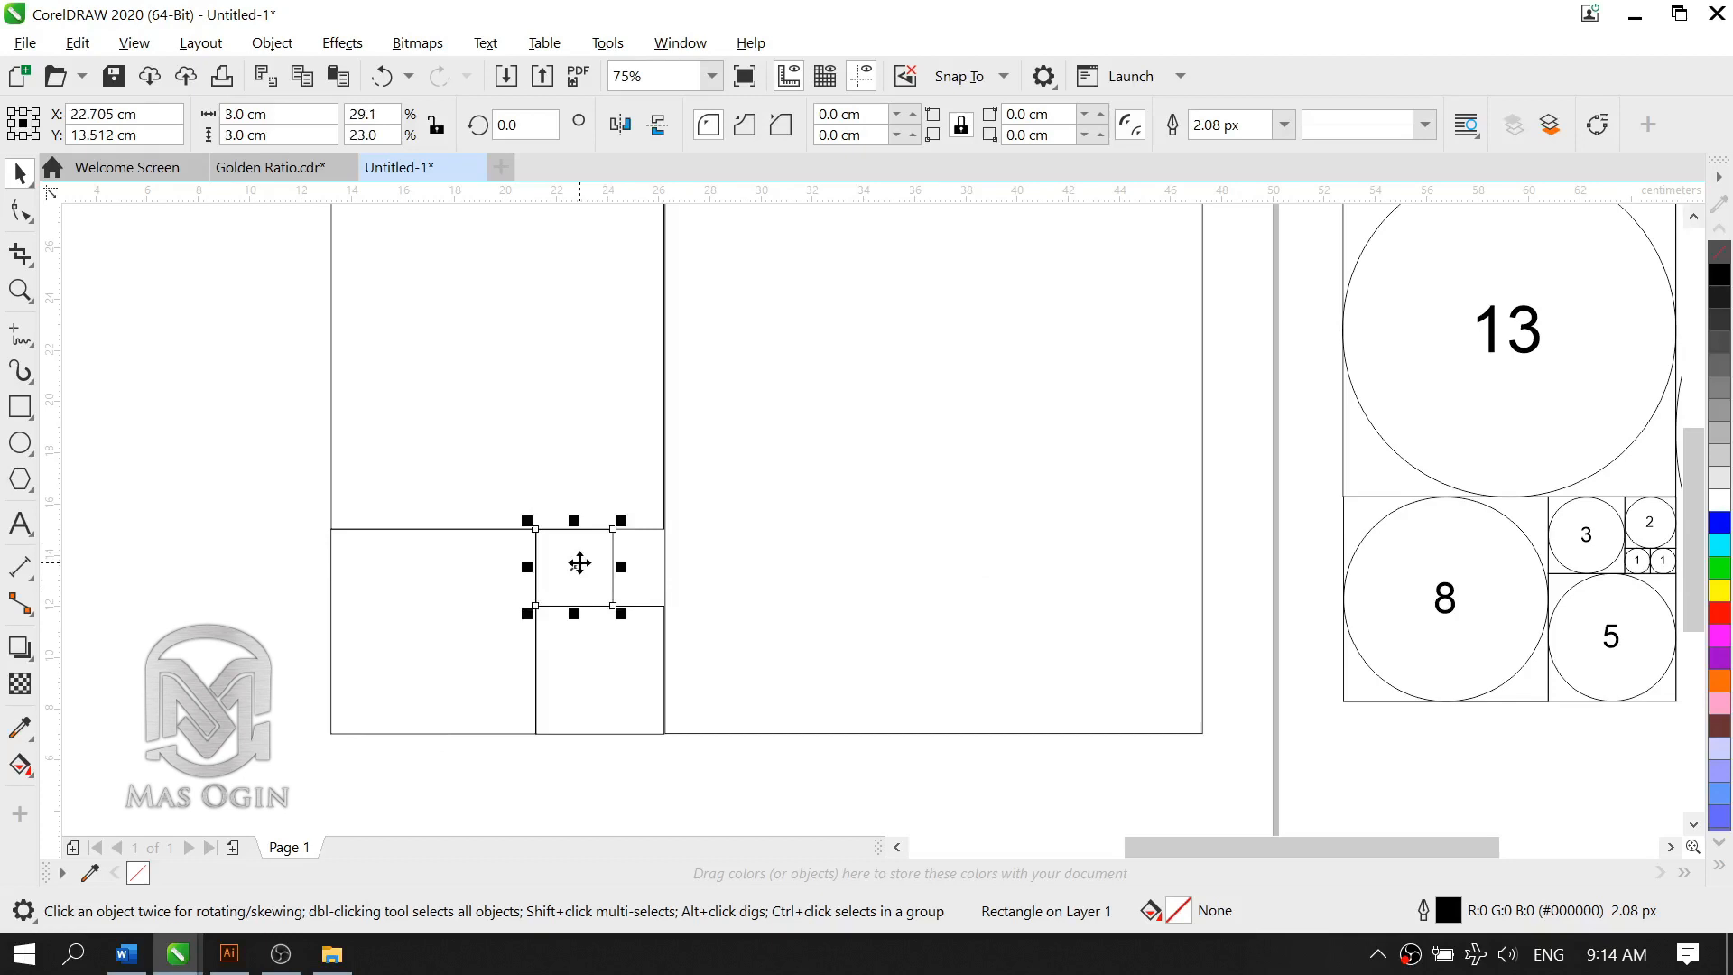
left_click_drag(580, 564, 656, 564)
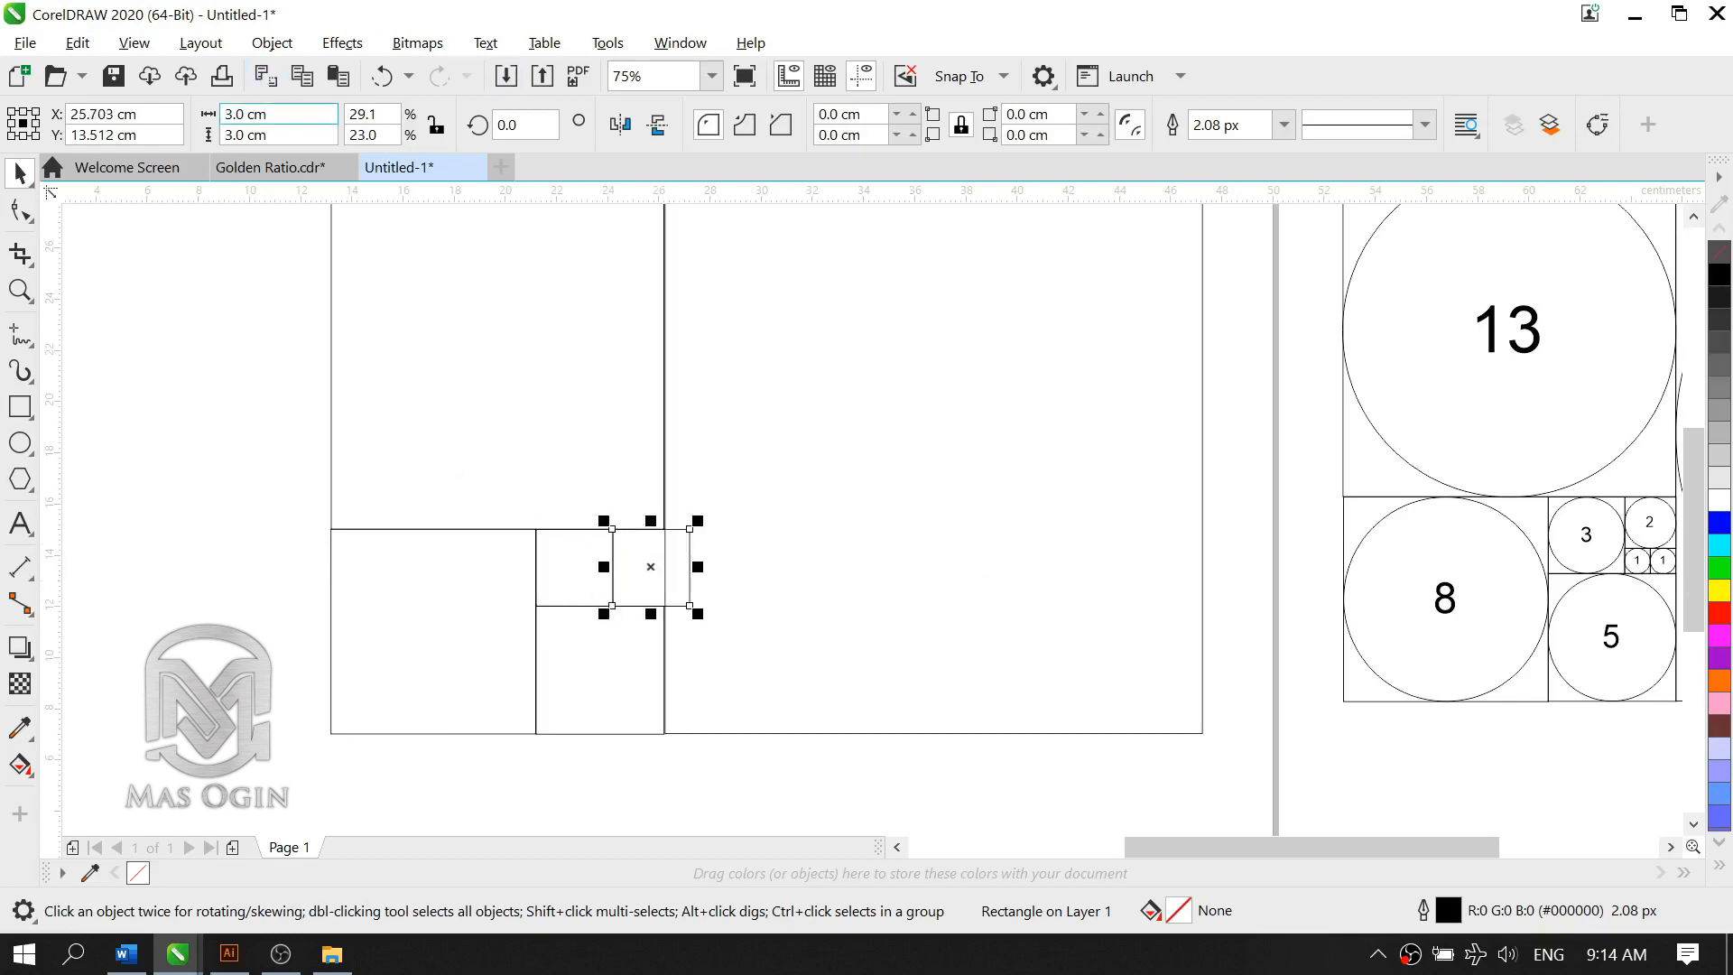
type("2")
key("Tab")
type("2")
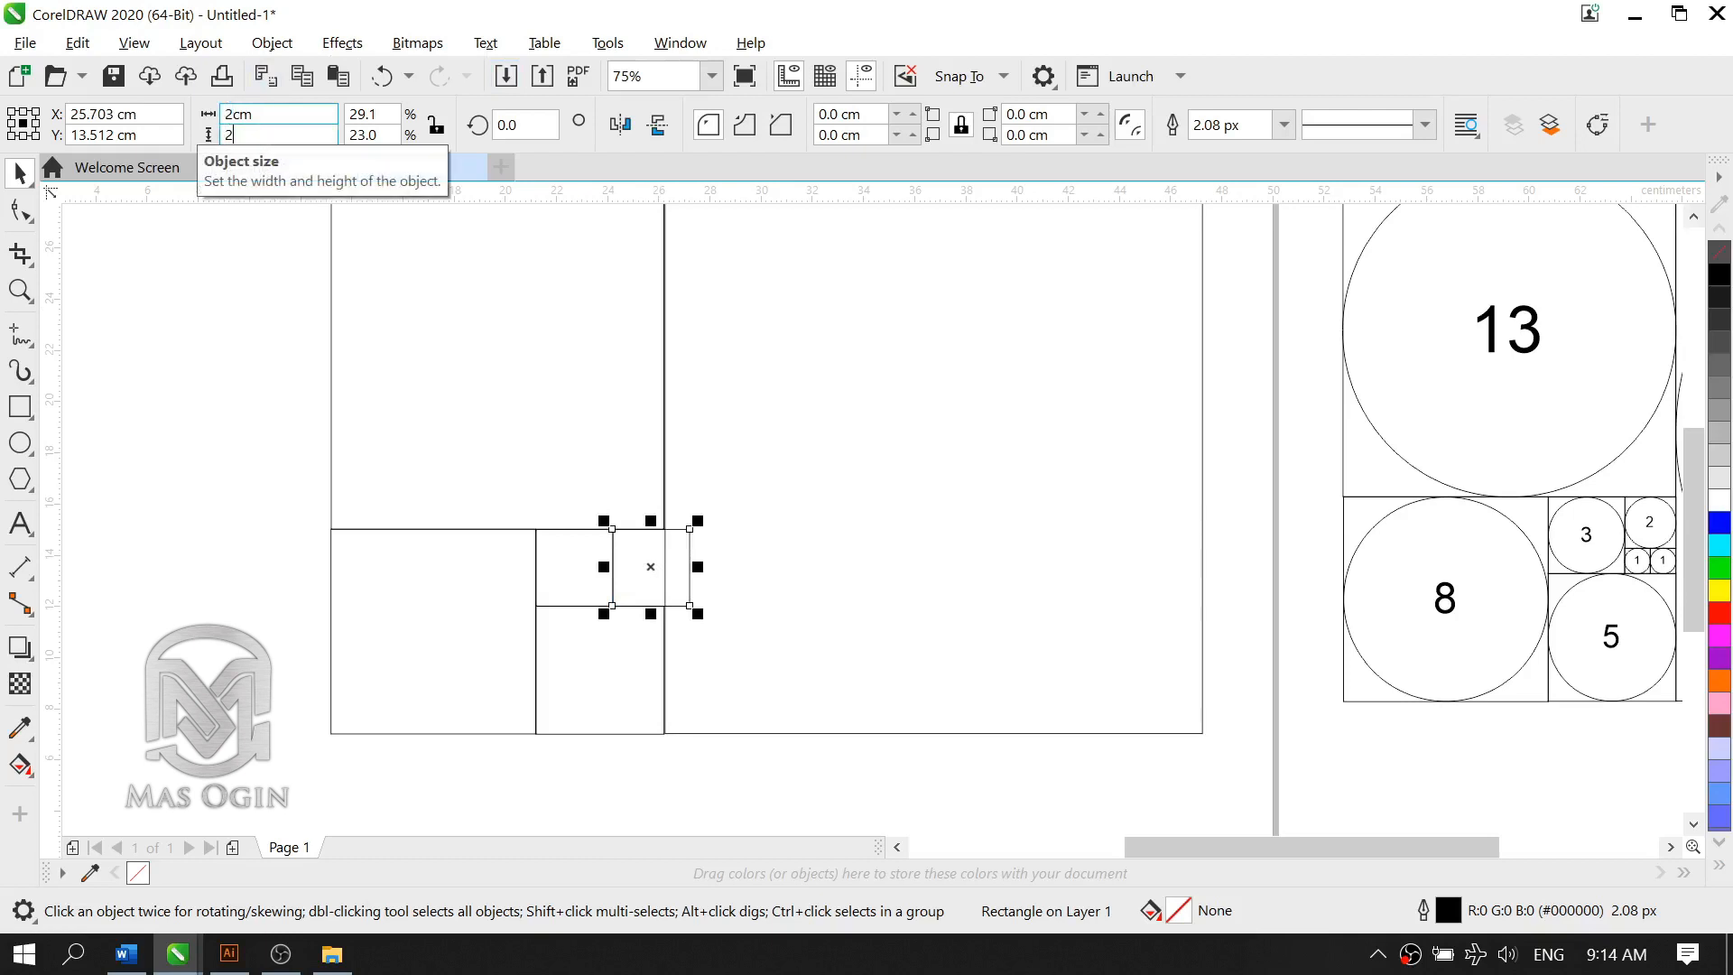
key("Return")
Step: Fit the 2 cm square into the gap under the 13 cm square and nudge the neighbouring squares until their shared edges meet
scroll(666, 546, "up", 2)
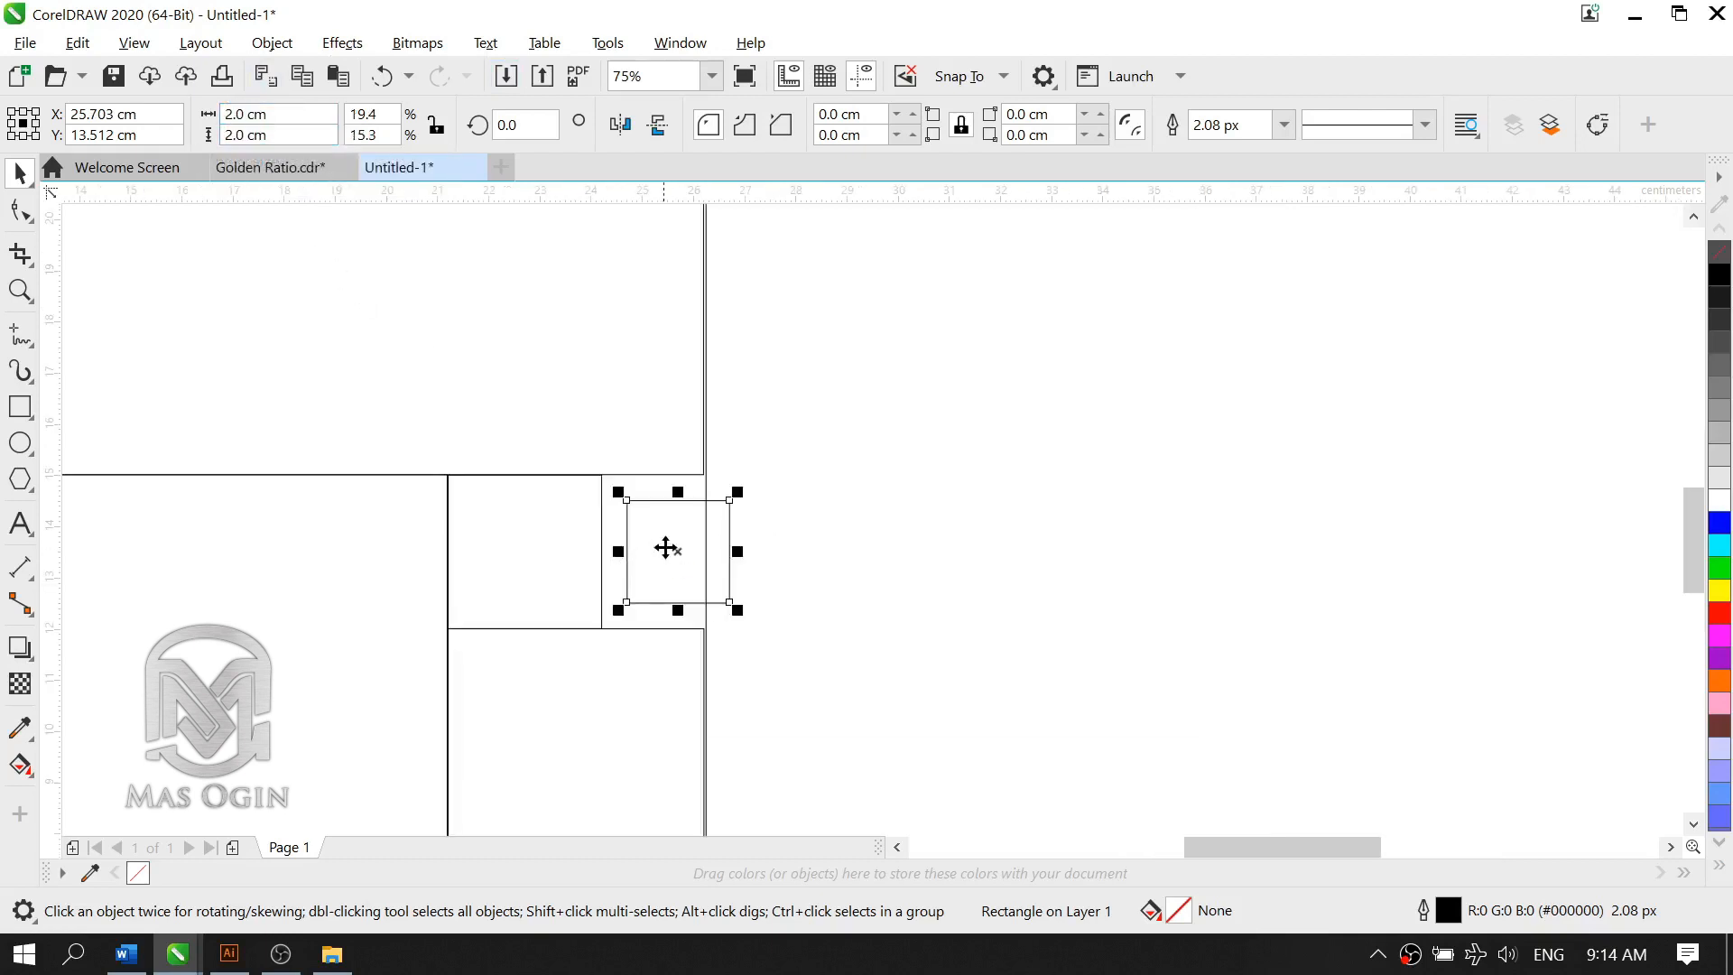
left_click_drag(665, 545, 643, 535)
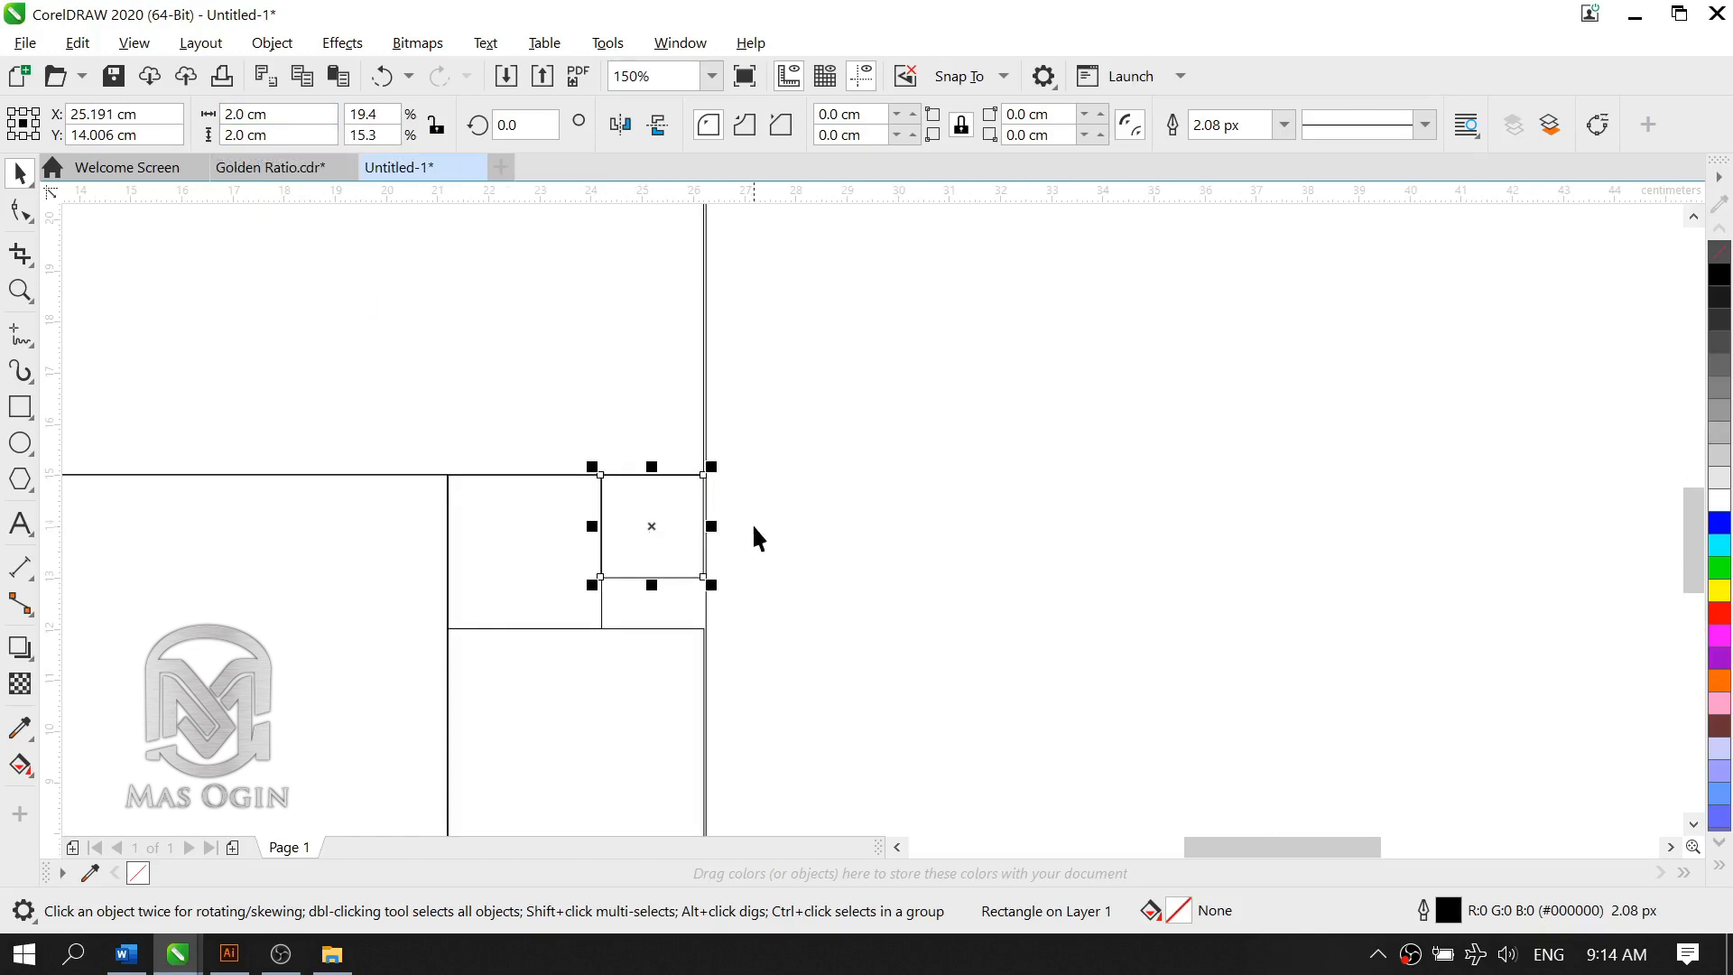
left_click(542, 583)
key("Left")
left_click(647, 400)
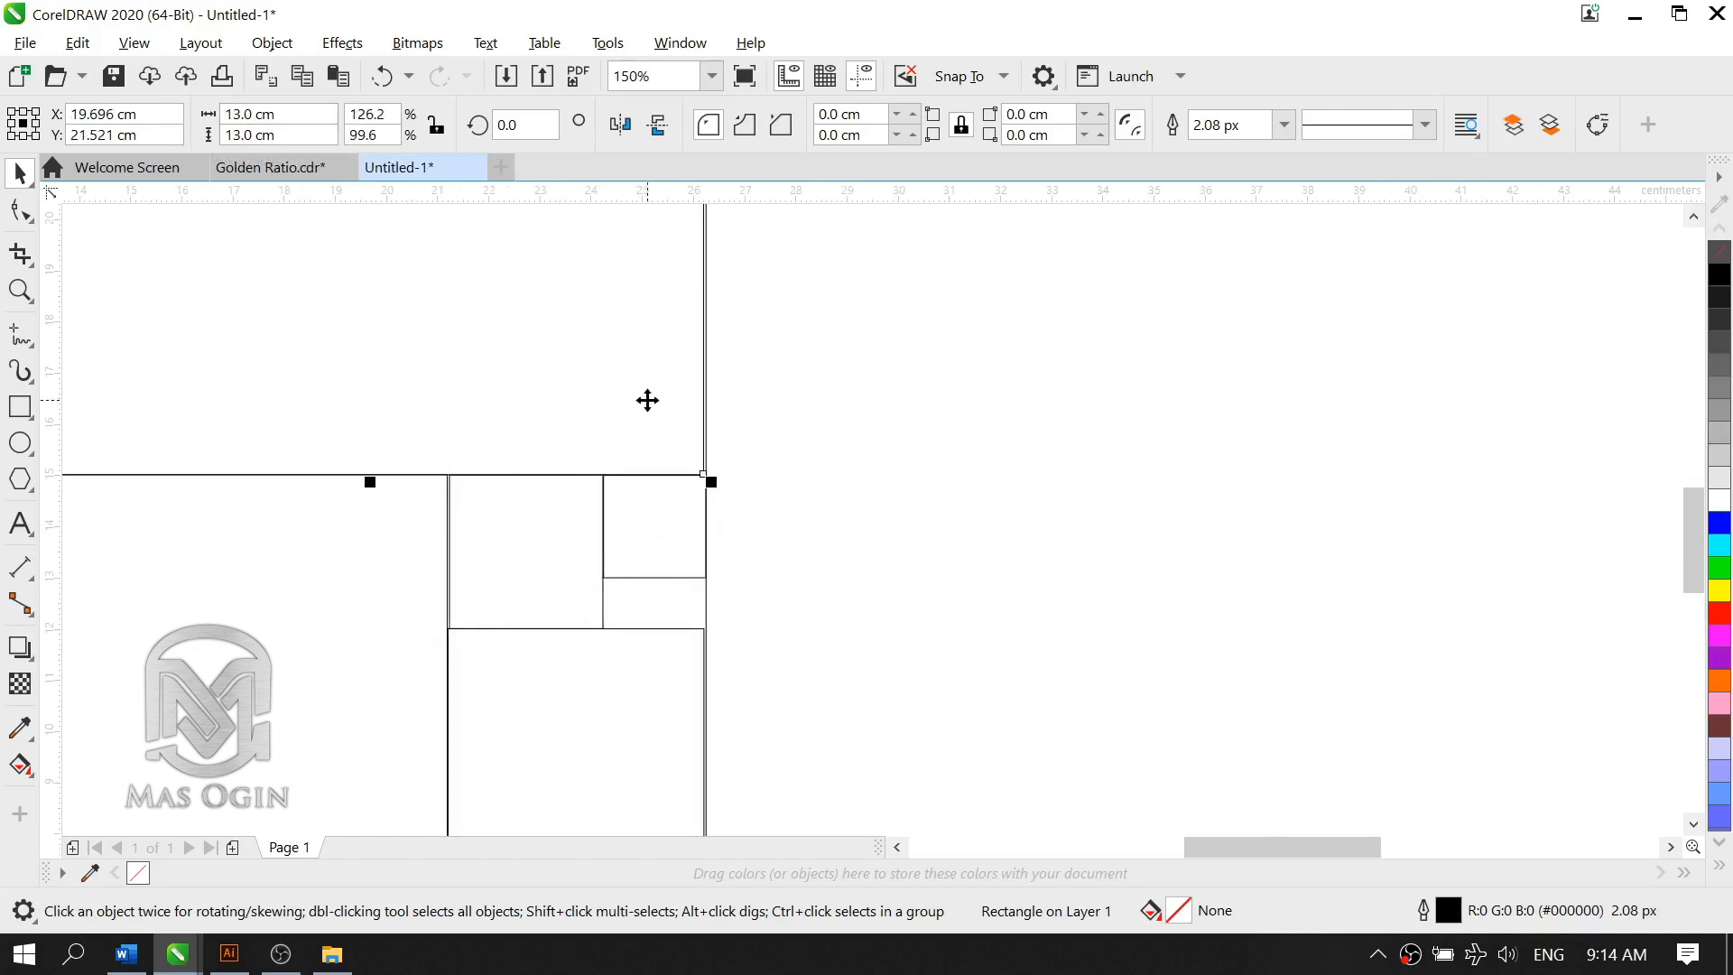
key("Right")
left_click(387, 588)
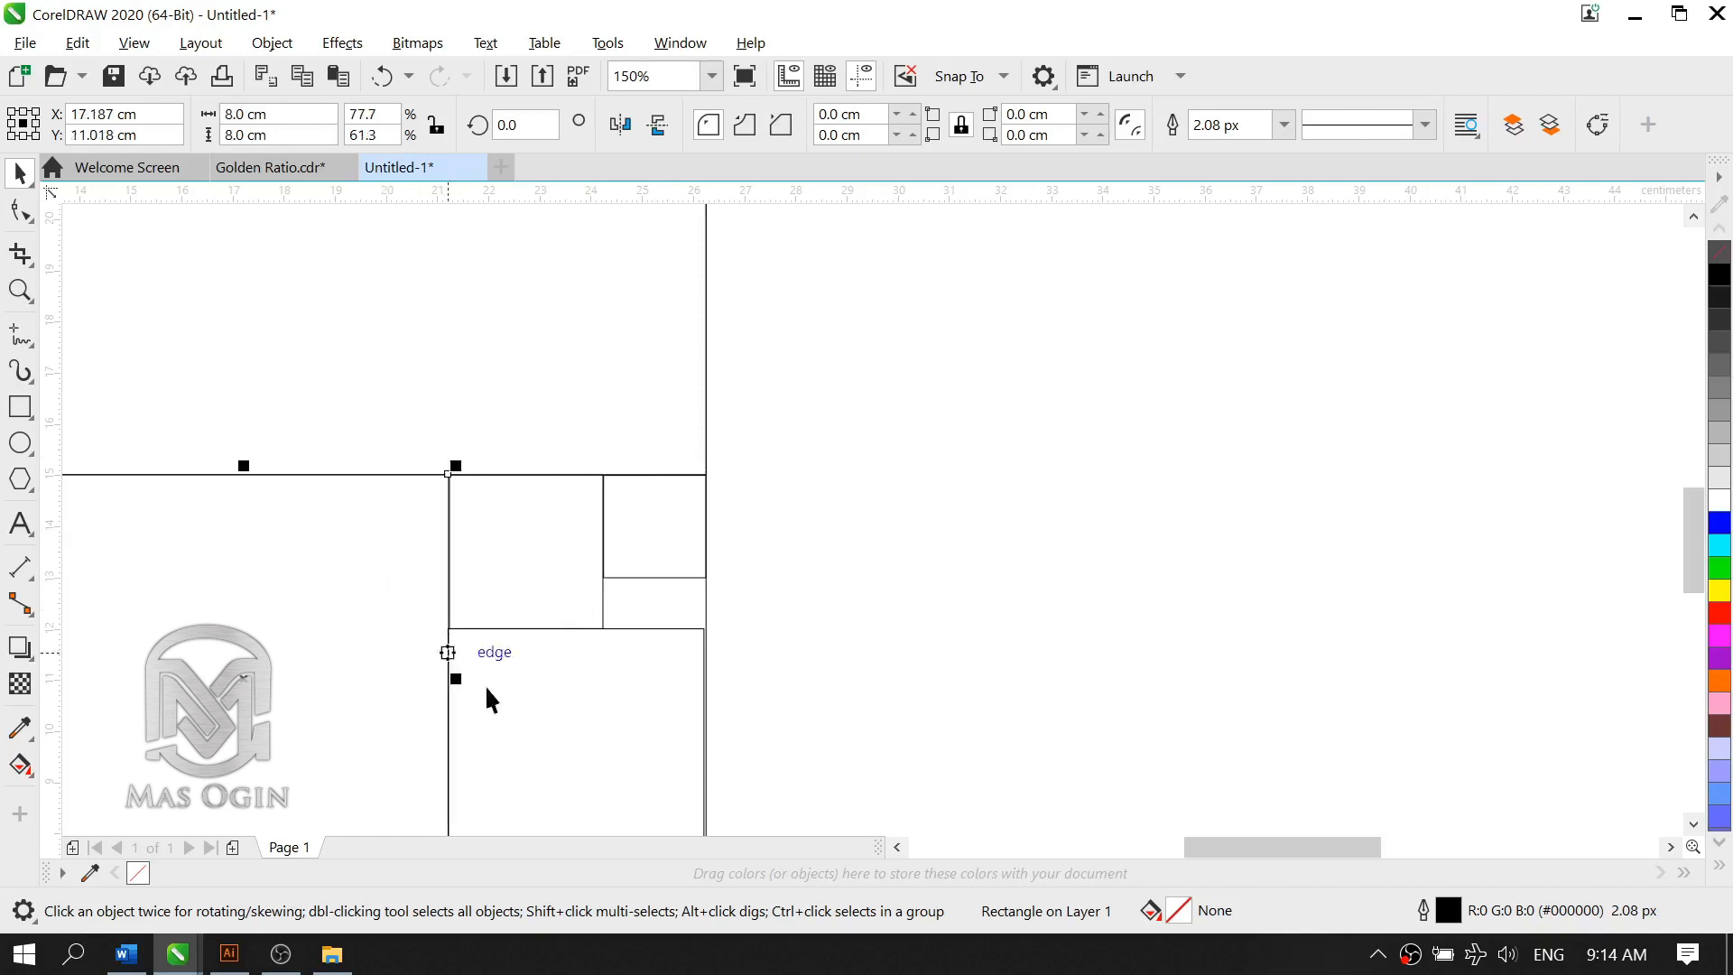
left_click(487, 696)
left_click(413, 703)
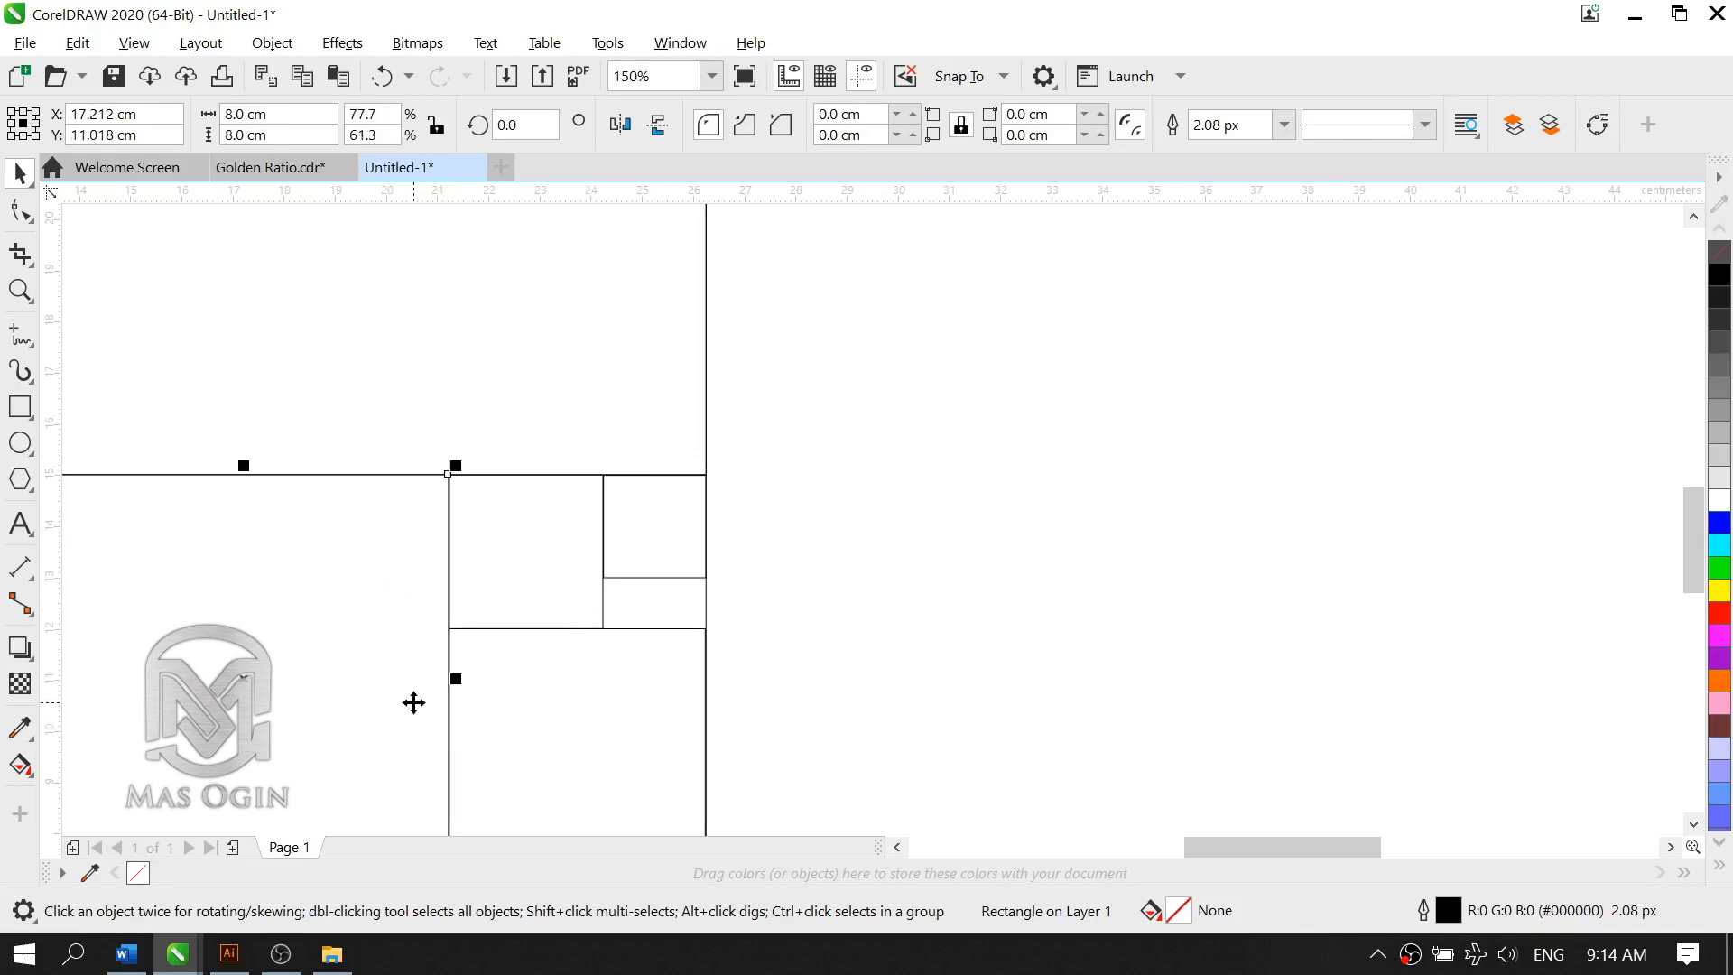
left_click(677, 565)
Step: Place a copy of the 2 cm square slightly lower and resize the copy to 1 by 1 cm
scroll(749, 524, "down", 5)
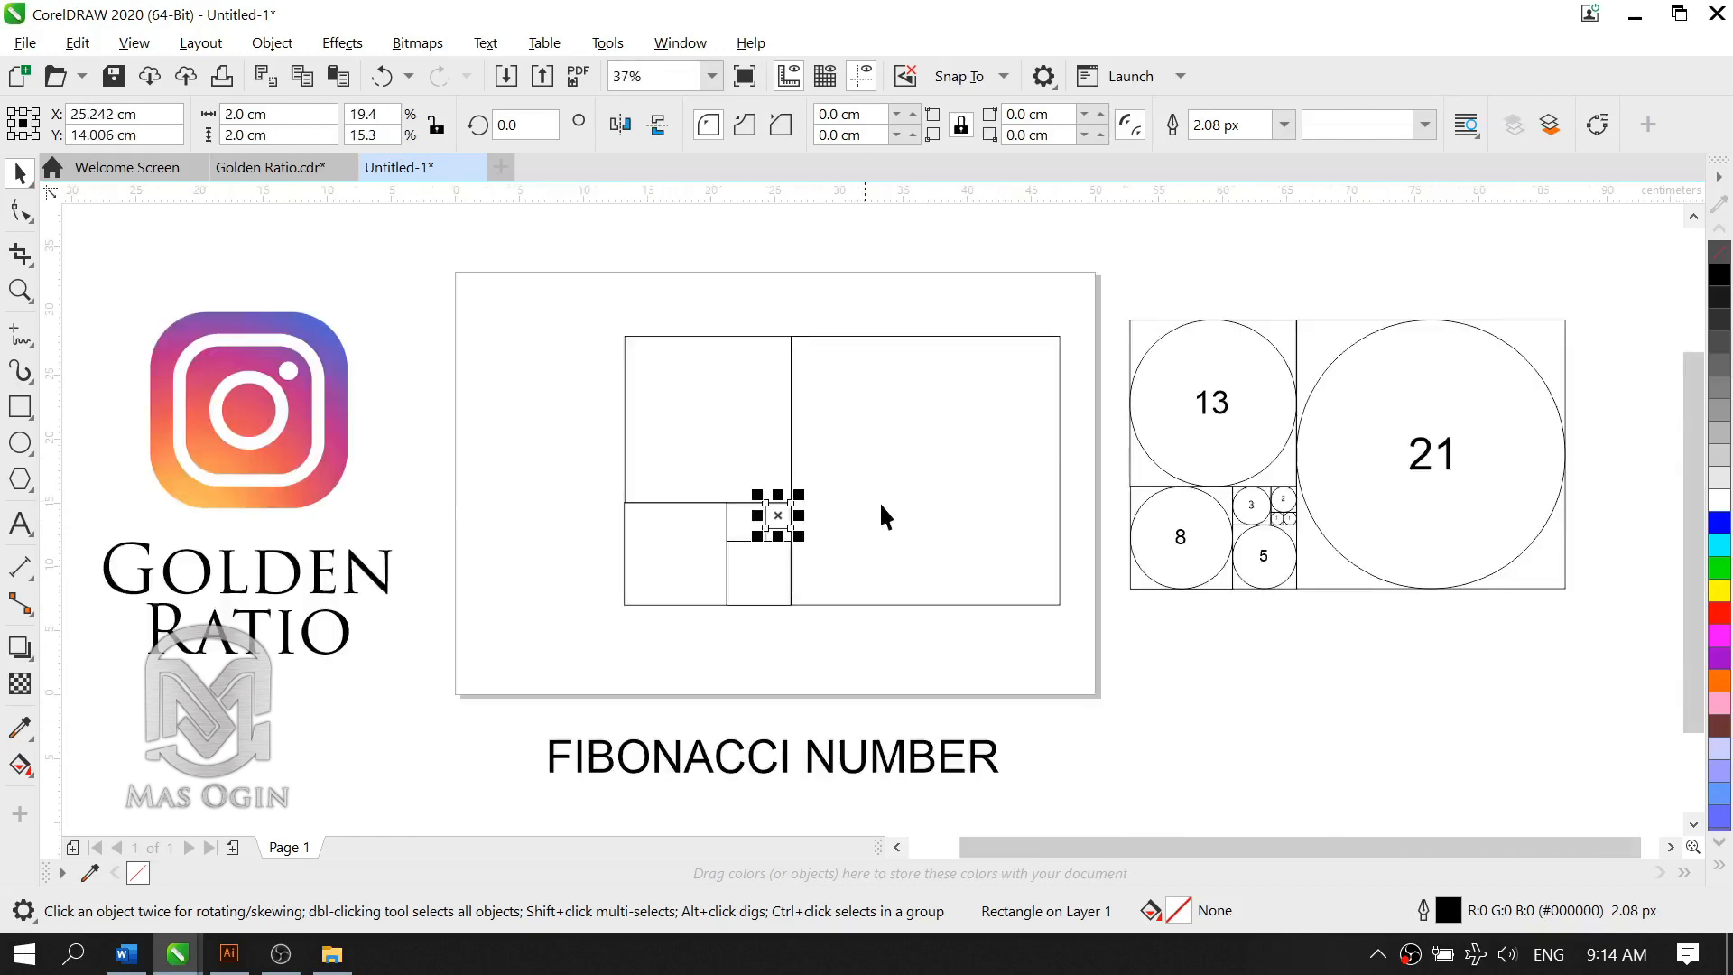
scroll(1293, 533, "up", 2)
scroll(1237, 549, "down", 2)
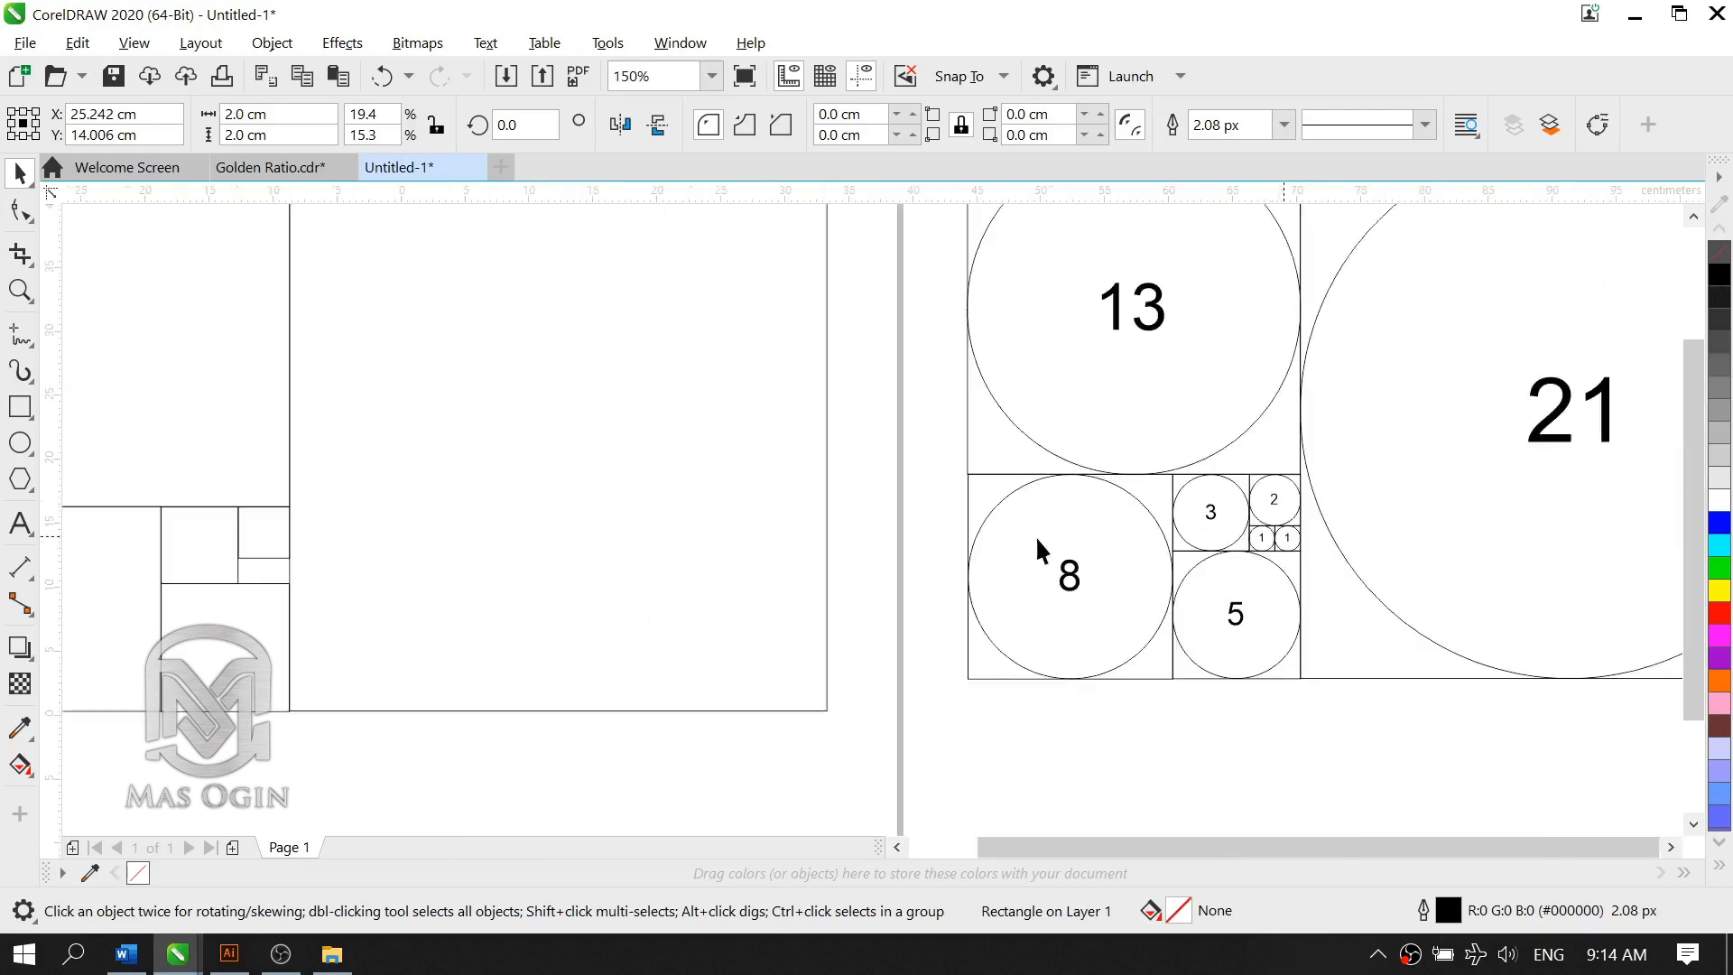
scroll(702, 553, "up", 5)
left_click(1010, 555)
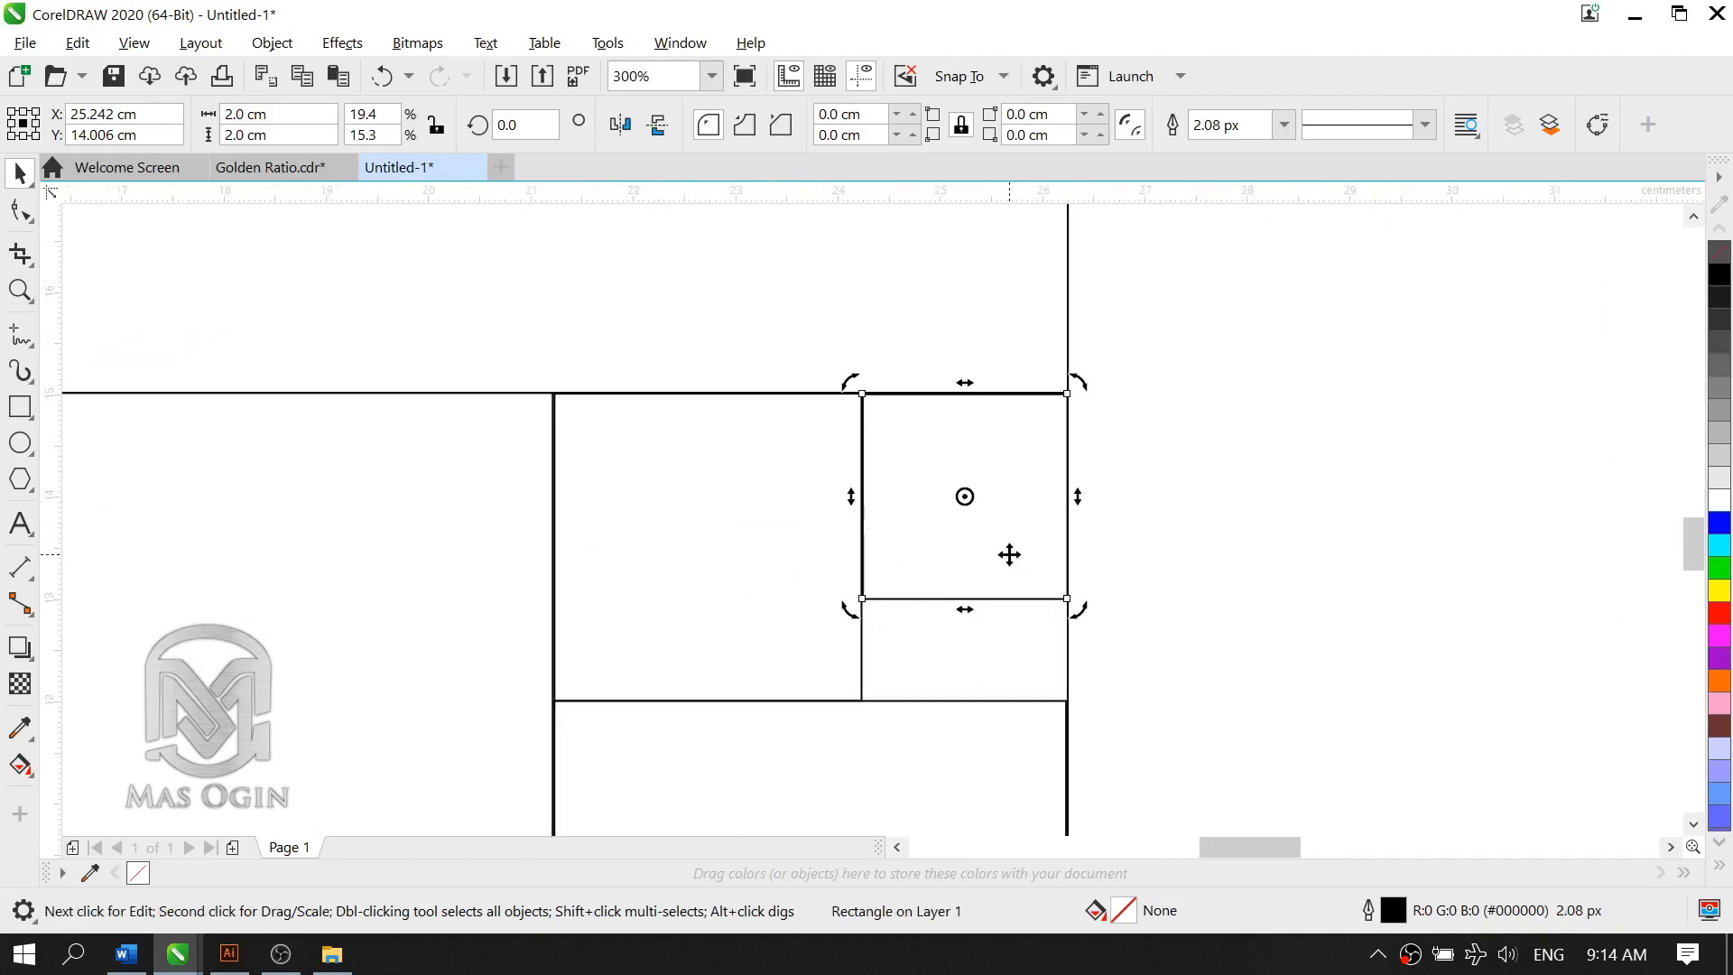
left_click(1009, 562)
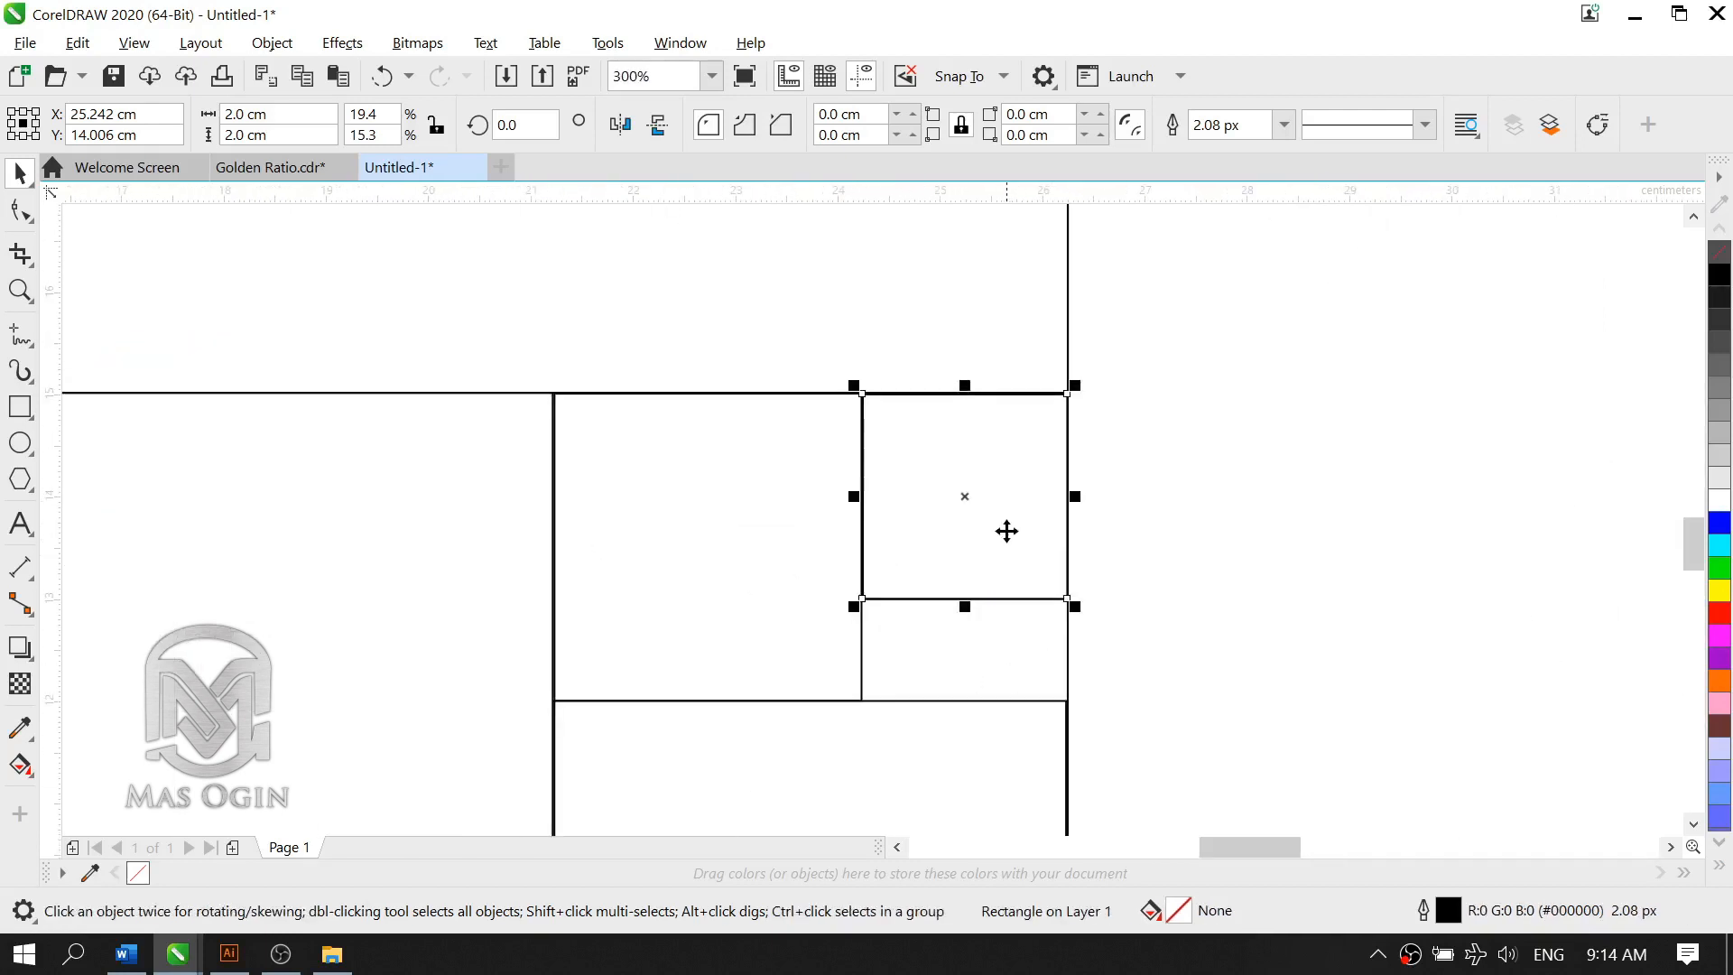
left_click_drag(1005, 531, 1017, 631)
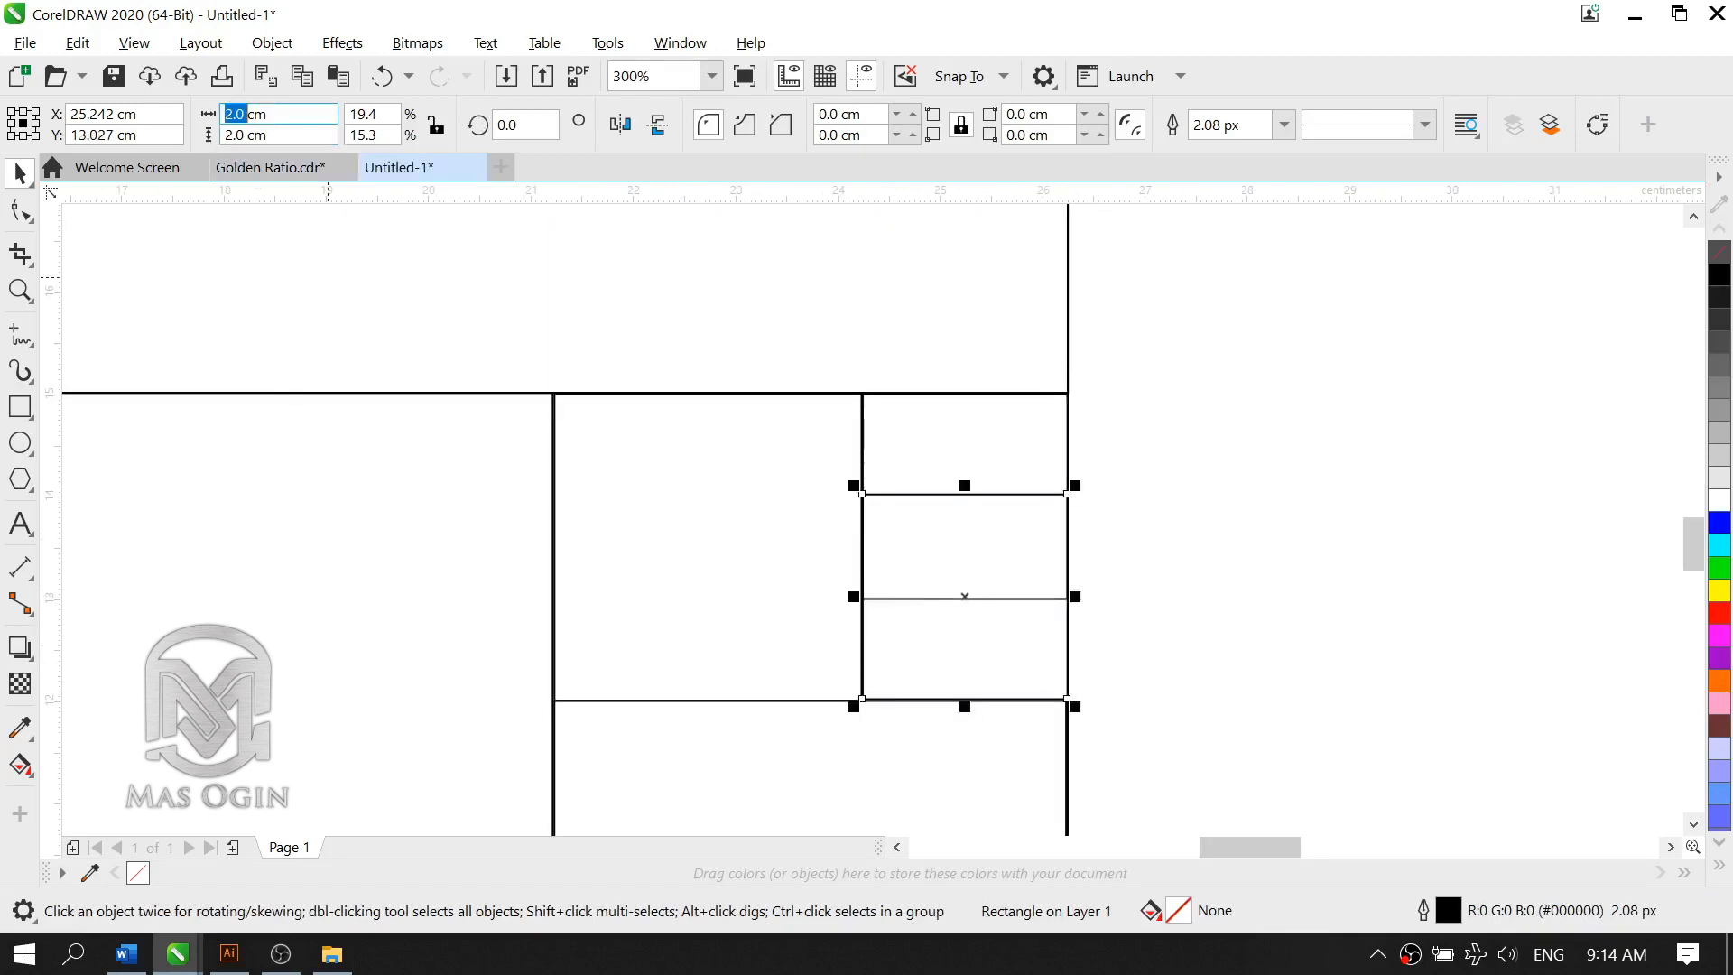
type("1")
double_click(235, 136)
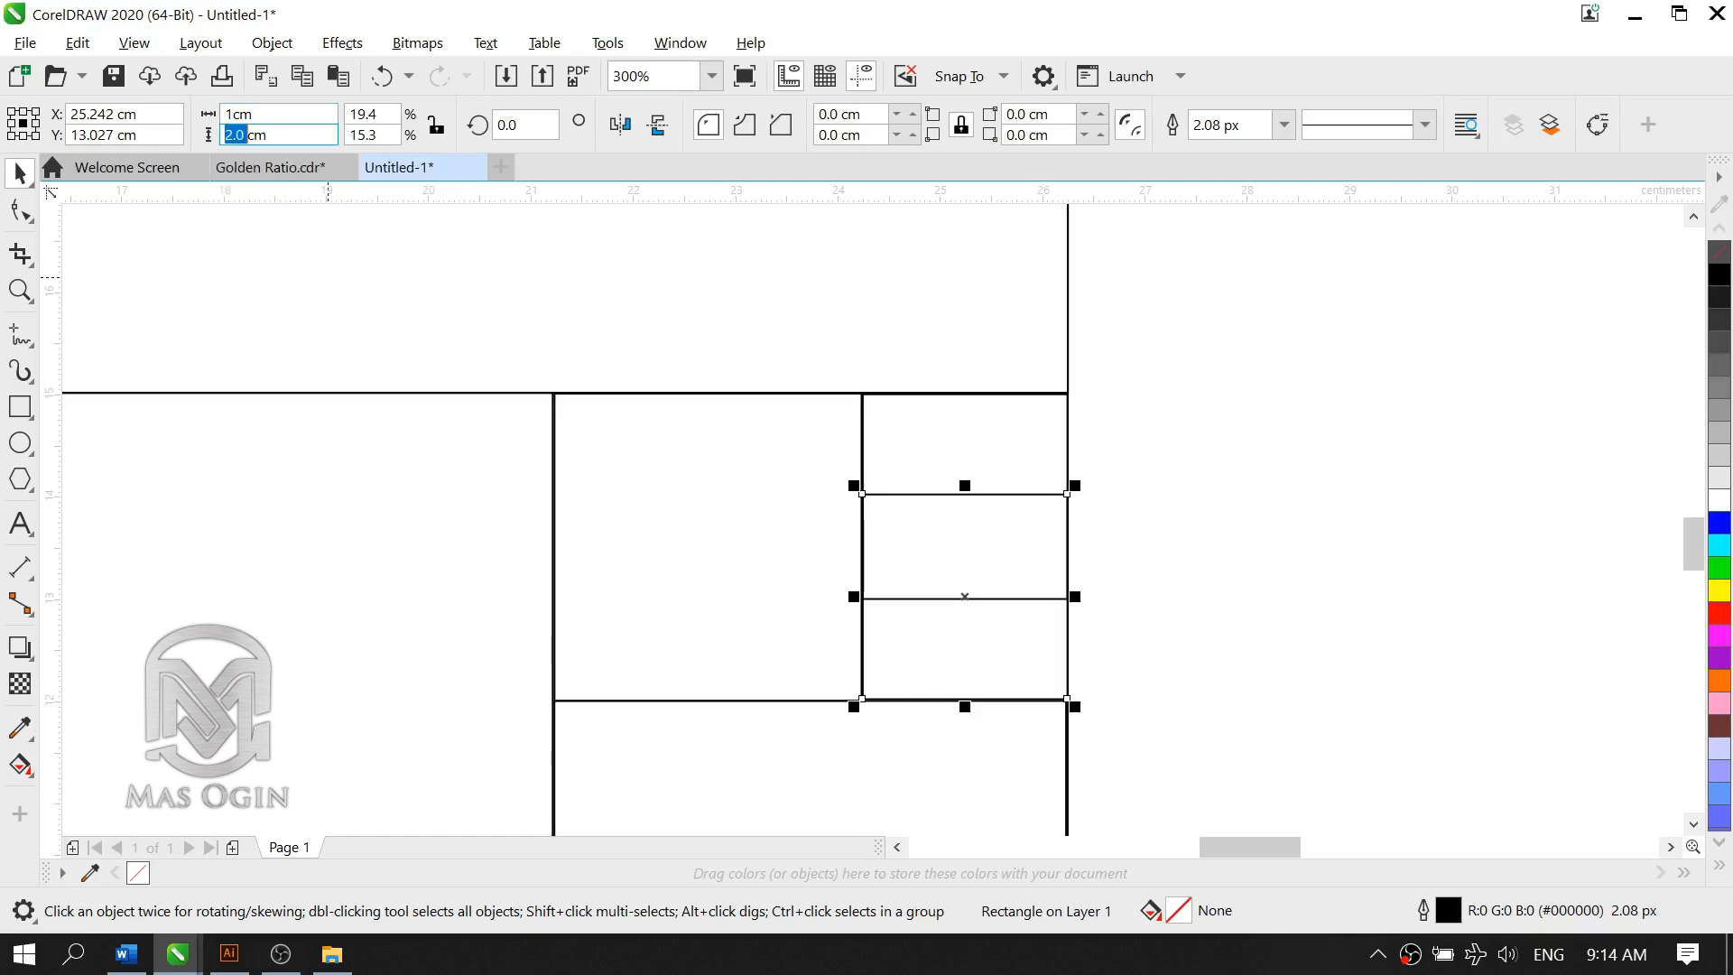
type("1")
key("Return")
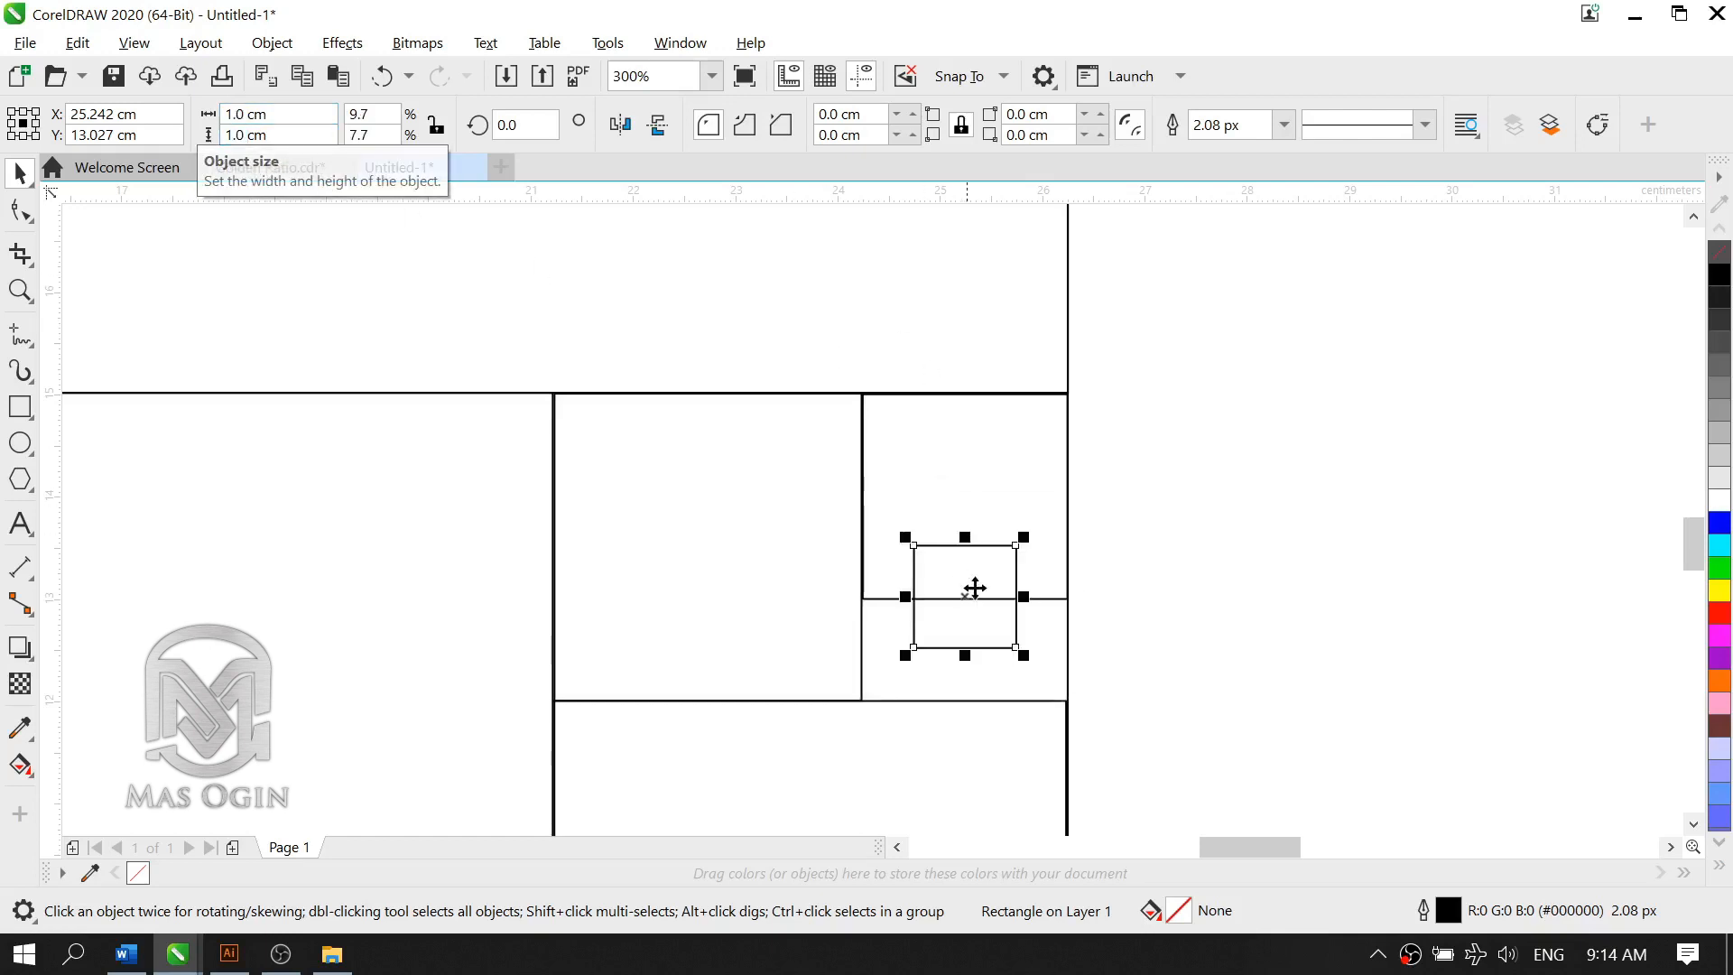
Step: Move the 1 cm square directly below the 2 cm square, nudging it against the right edge of the 3 cm square
left_click_drag(962, 616, 911, 668)
key("Down")
key("Right")
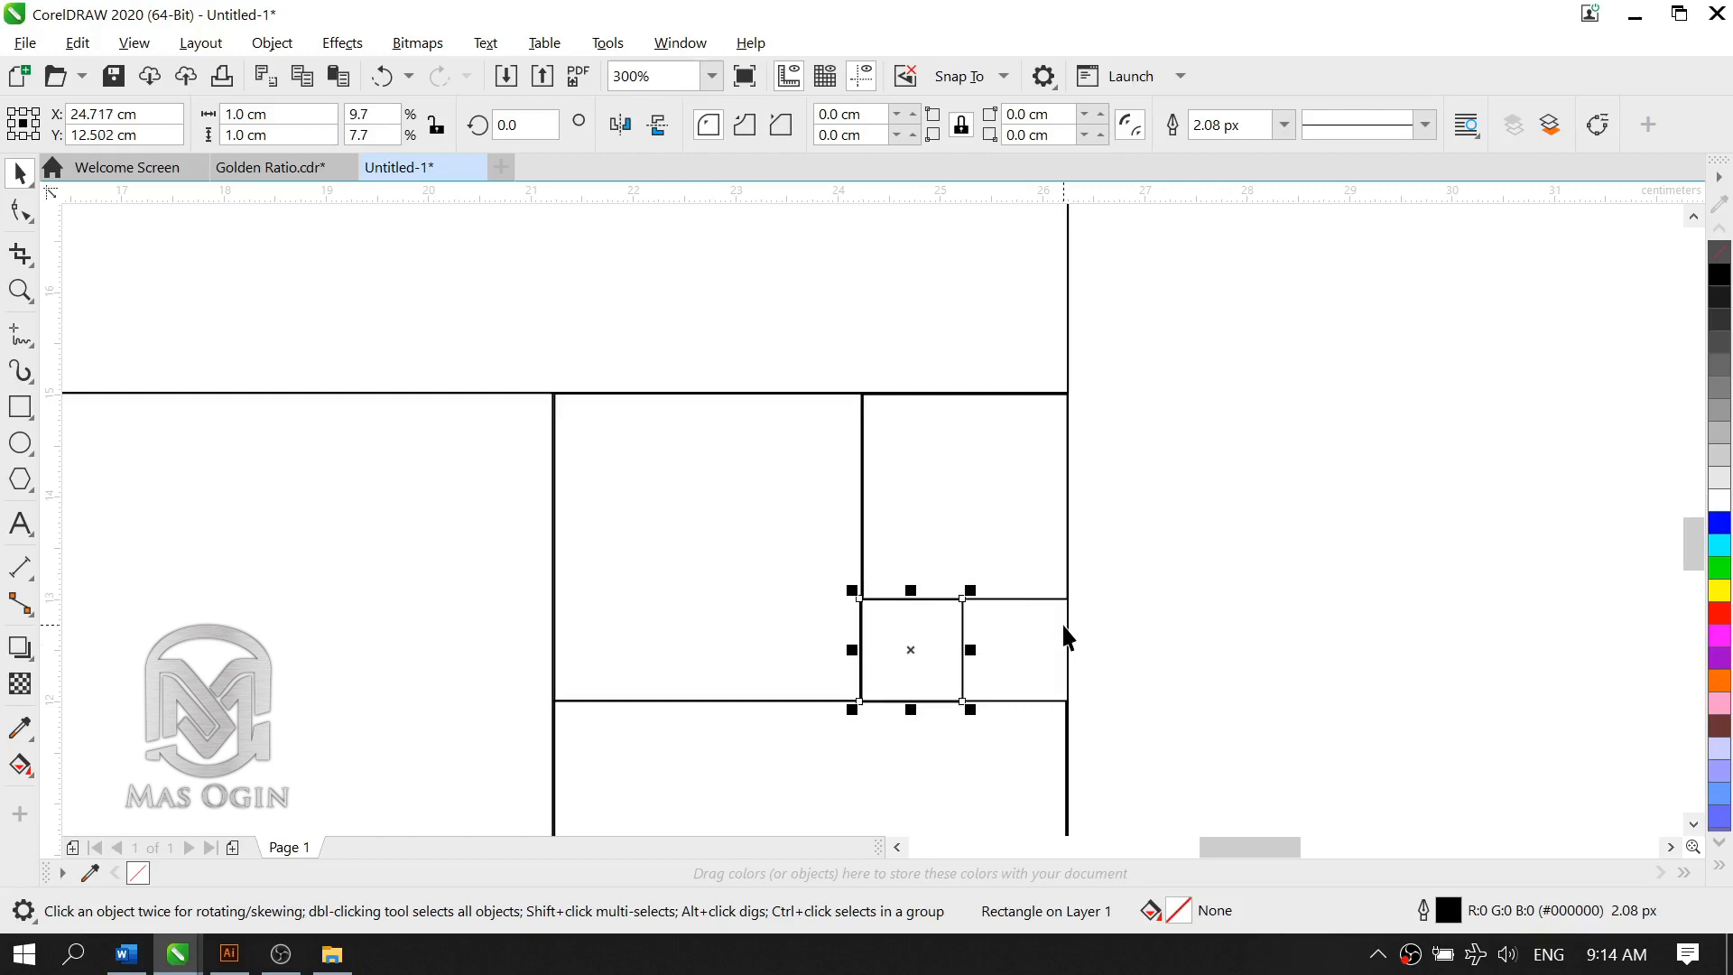
key("Left")
Step: Place a copy of the 1 cm square to its right to fill the remaining gap, leaving nothing selected
left_click_drag(951, 627, 1056, 650)
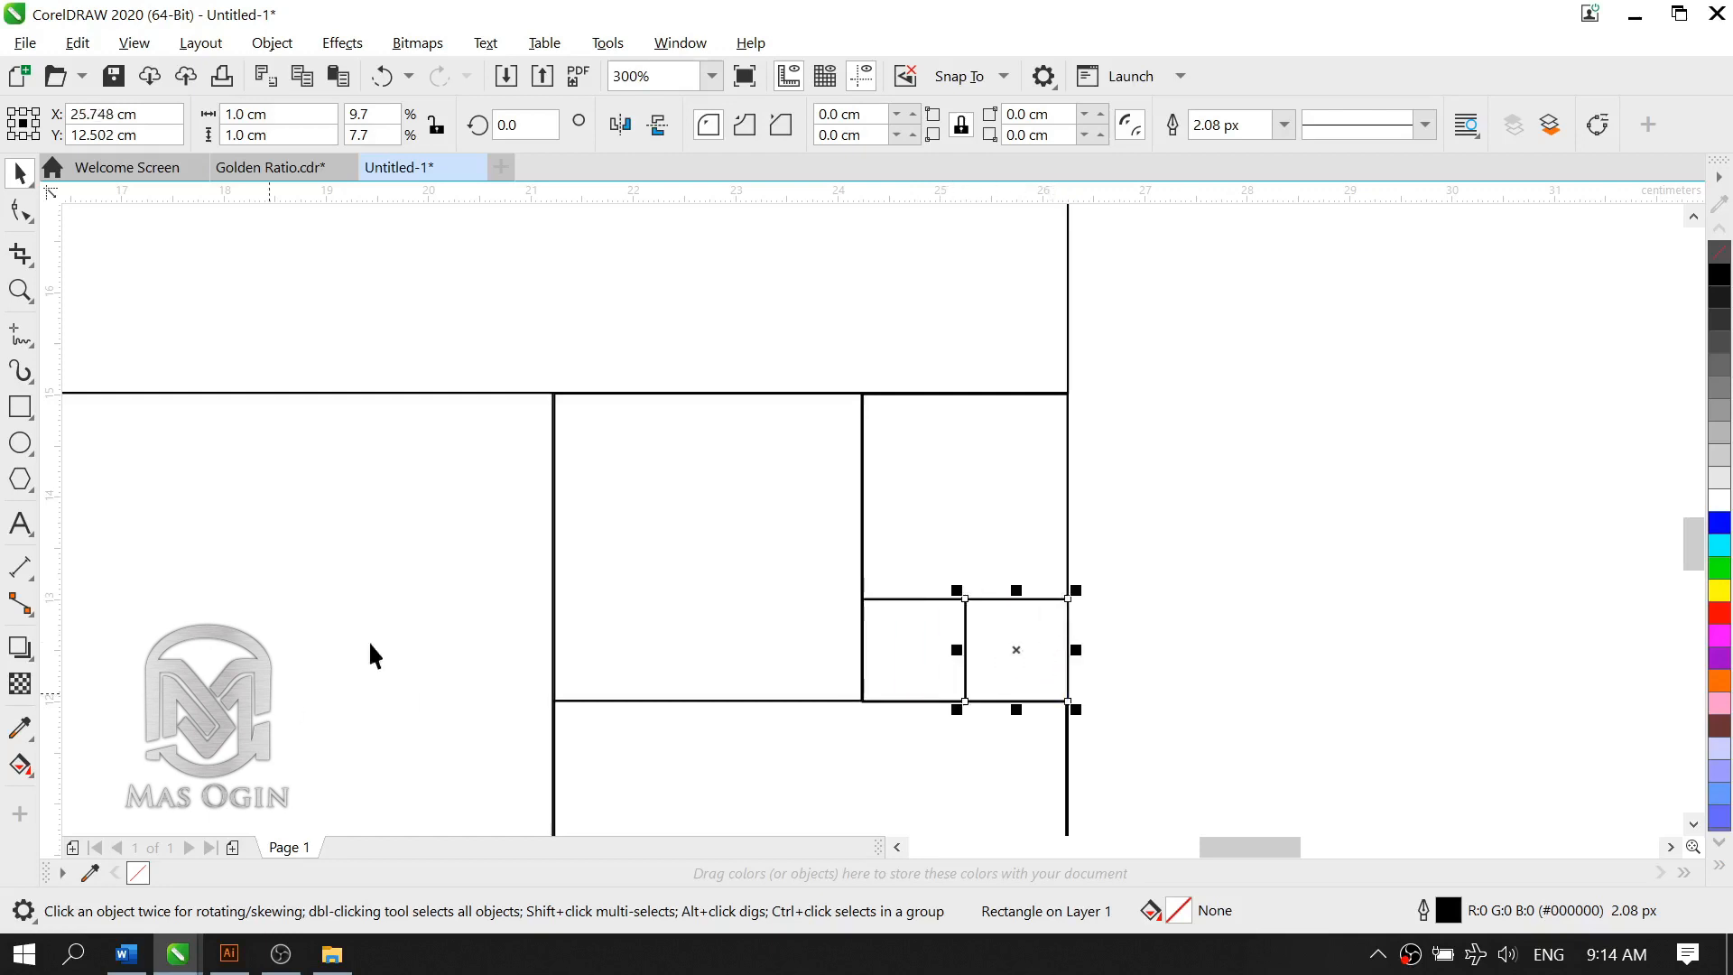
left_click(628, 587)
scroll(980, 630, "down", 3)
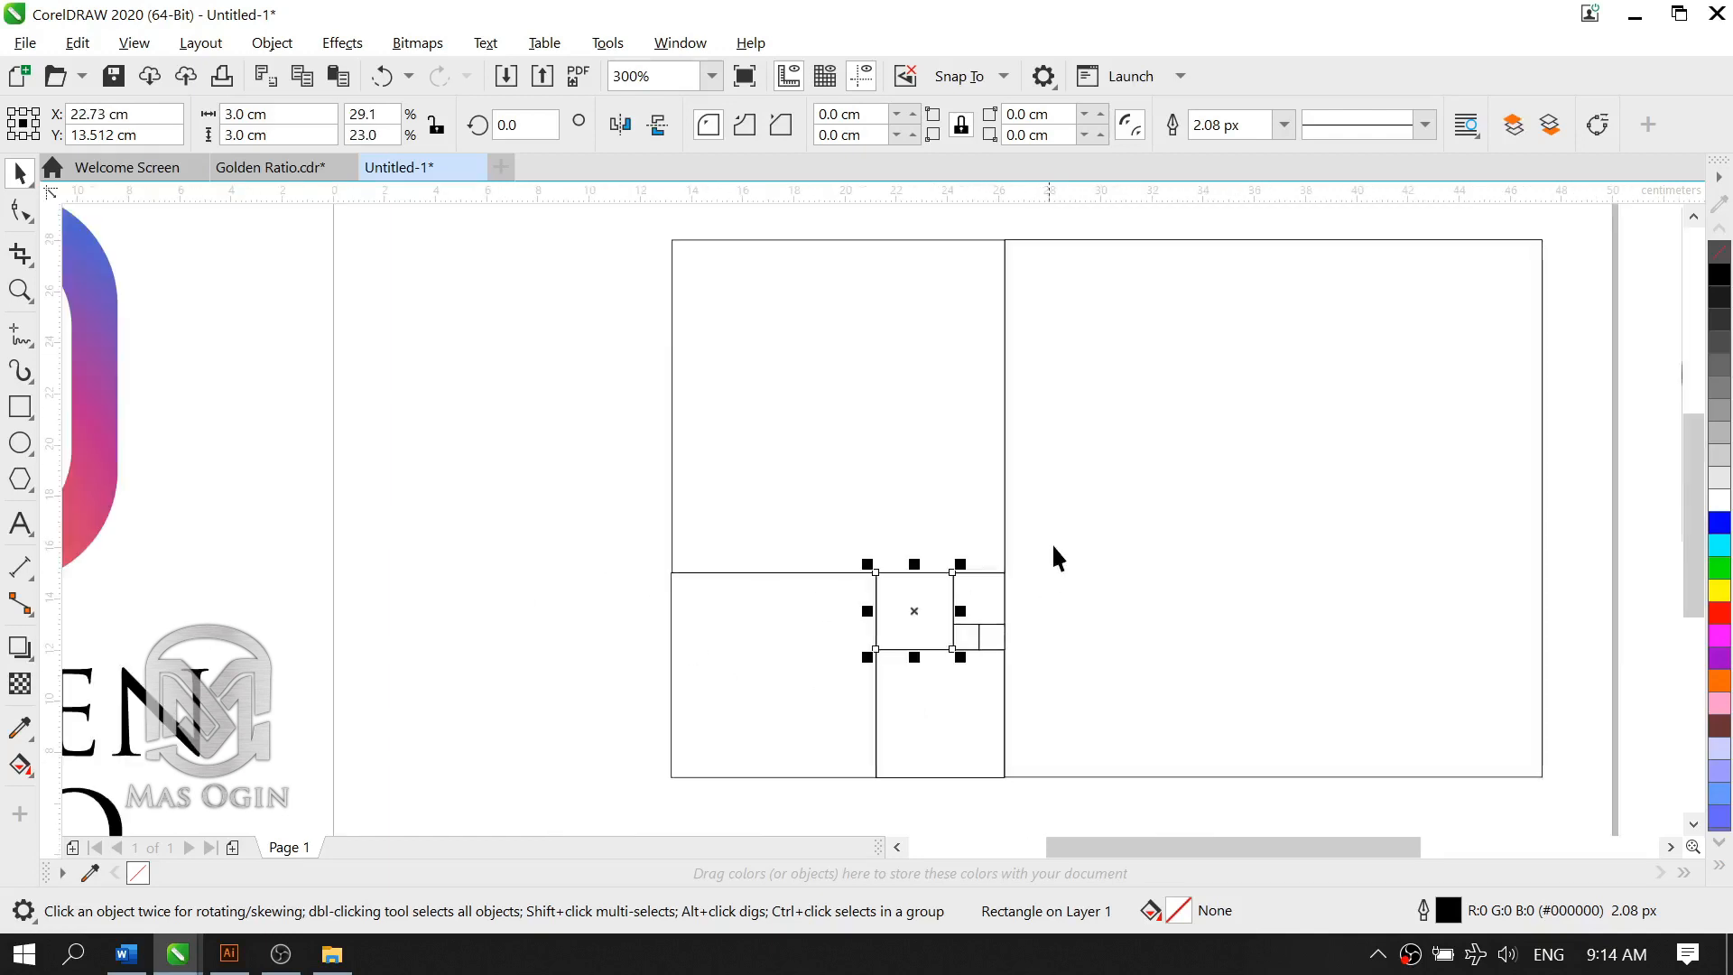
left_click(464, 588)
scroll(1023, 479, "down", 2)
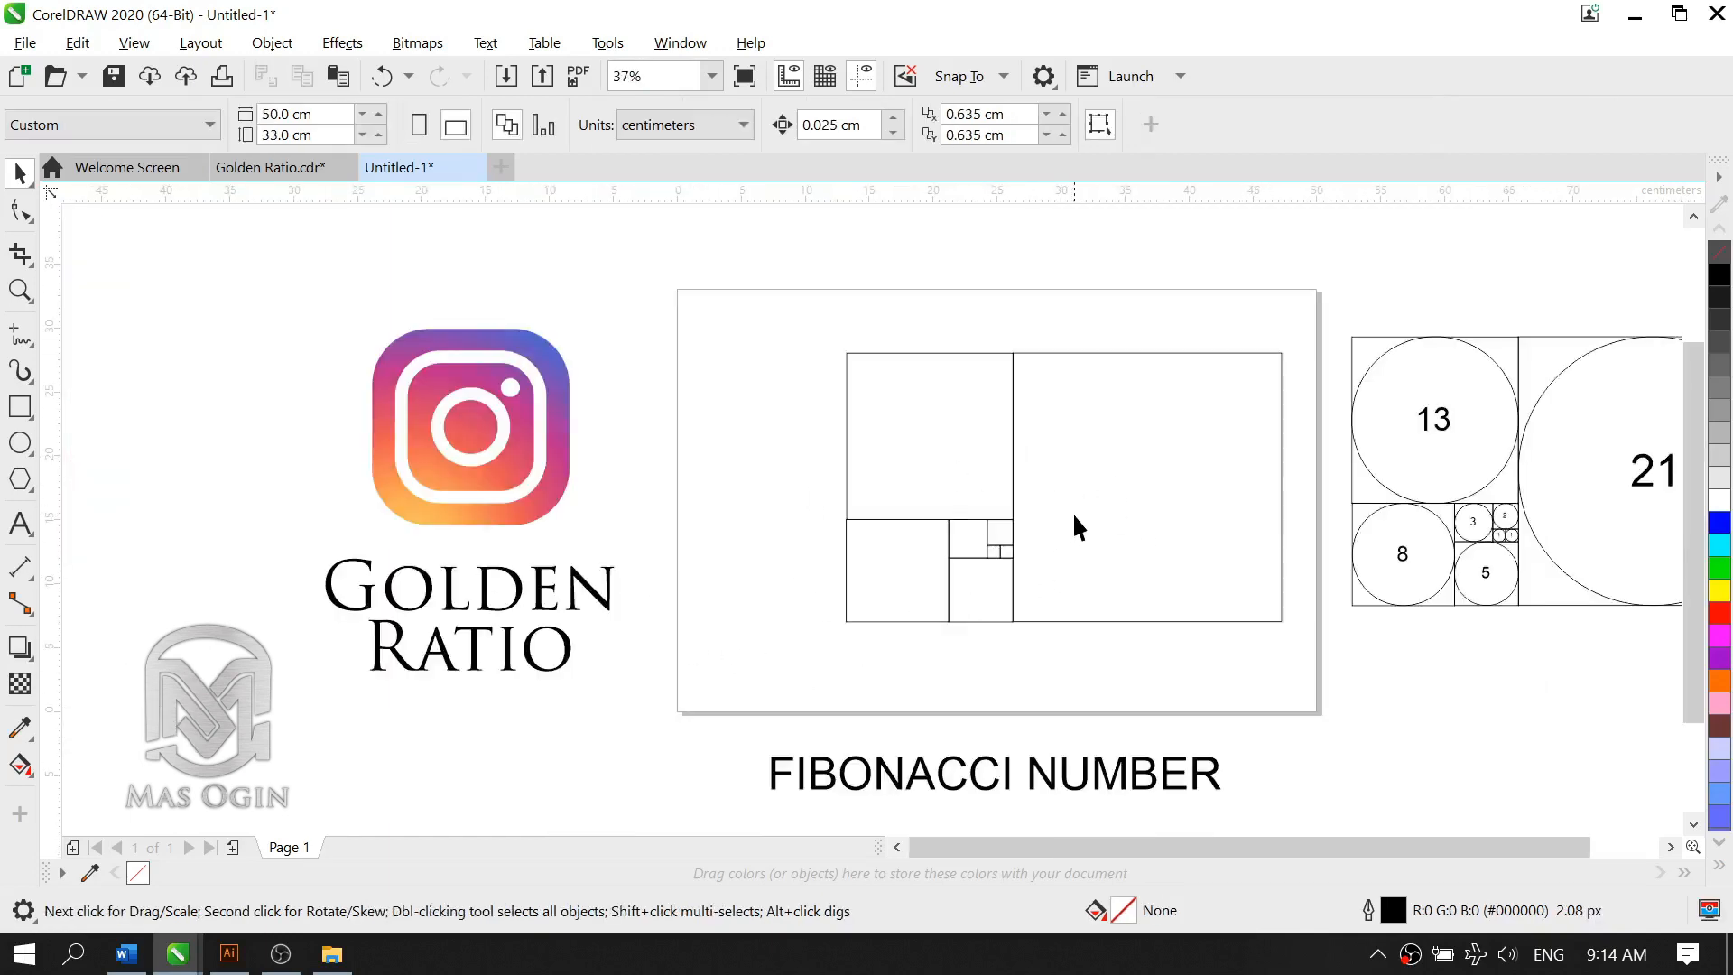
Step: Check the squares of the layout one by one against the numbered Fibonacci reference diagram
scroll(1072, 524, "up", 2)
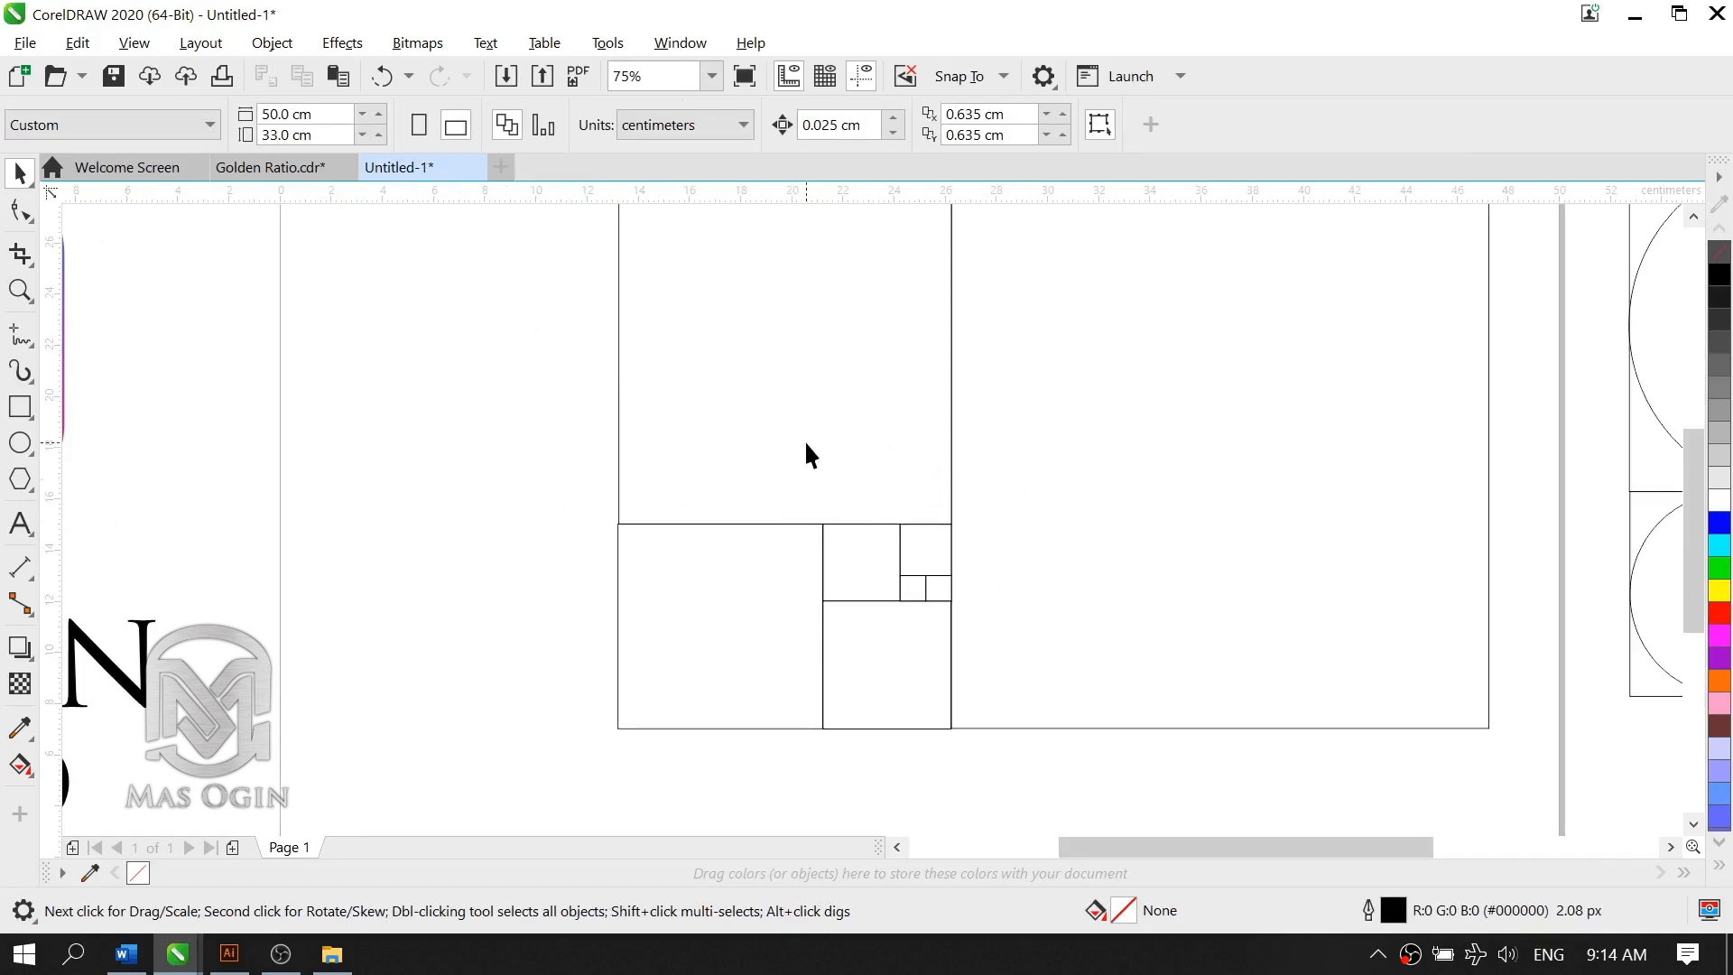
scroll(848, 438, "down", 2)
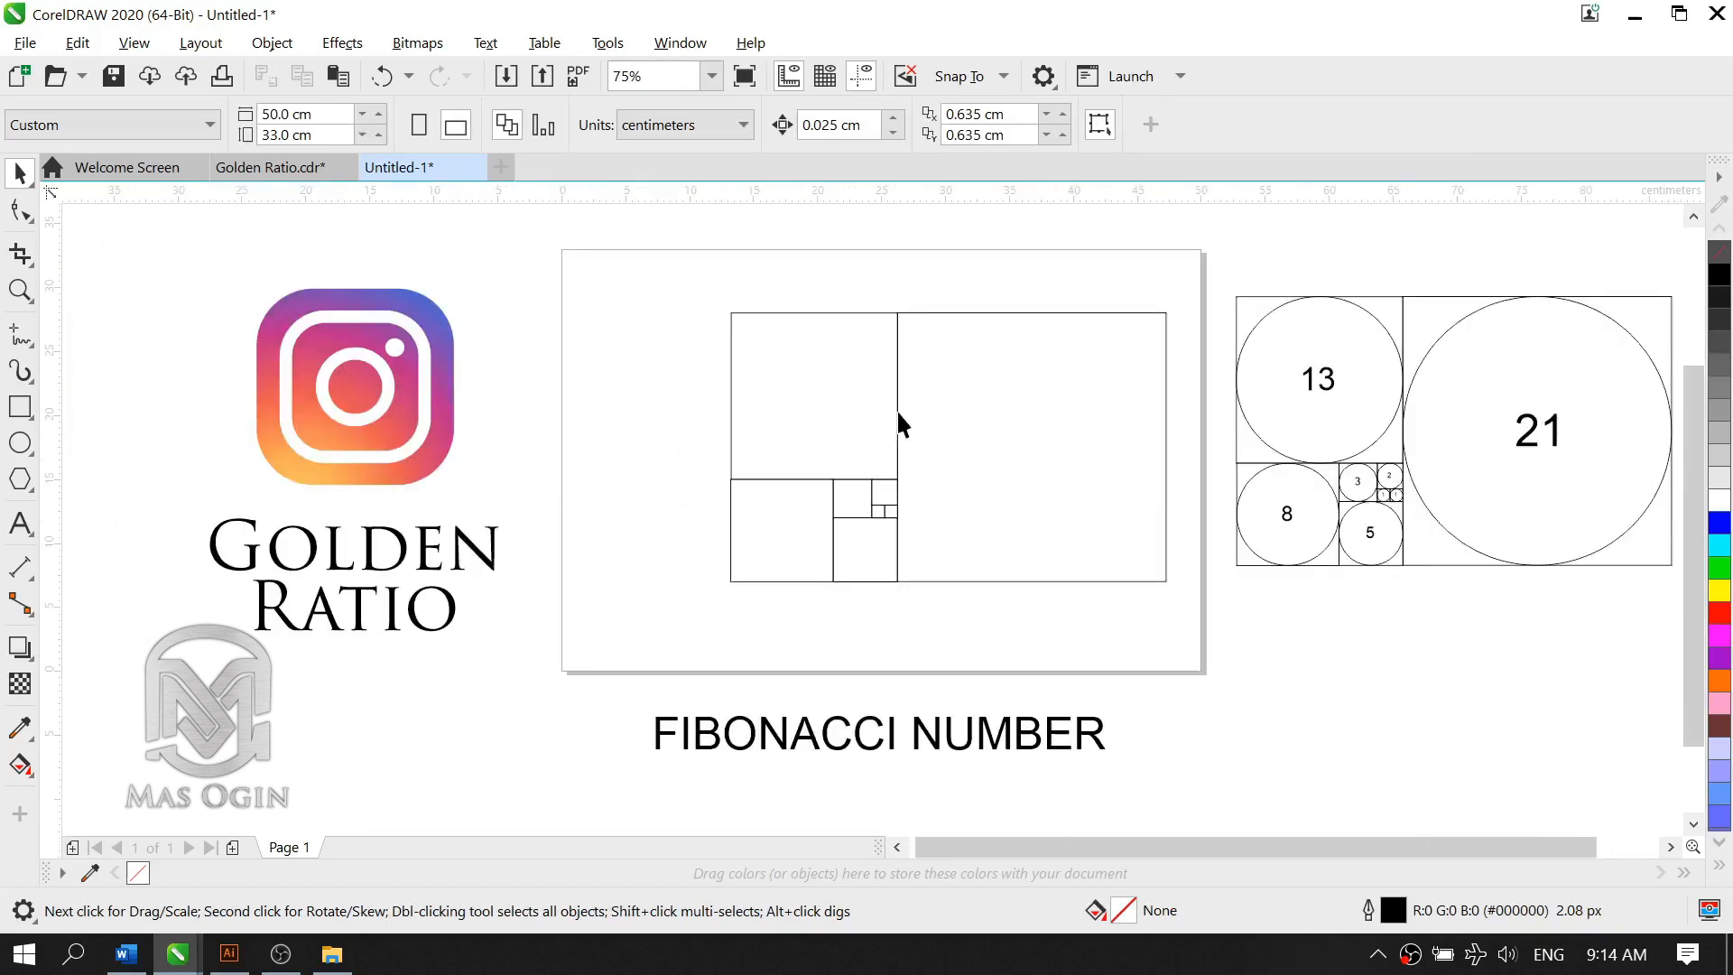
scroll(903, 429, "up", 2)
left_click(1013, 442)
left_click(727, 406)
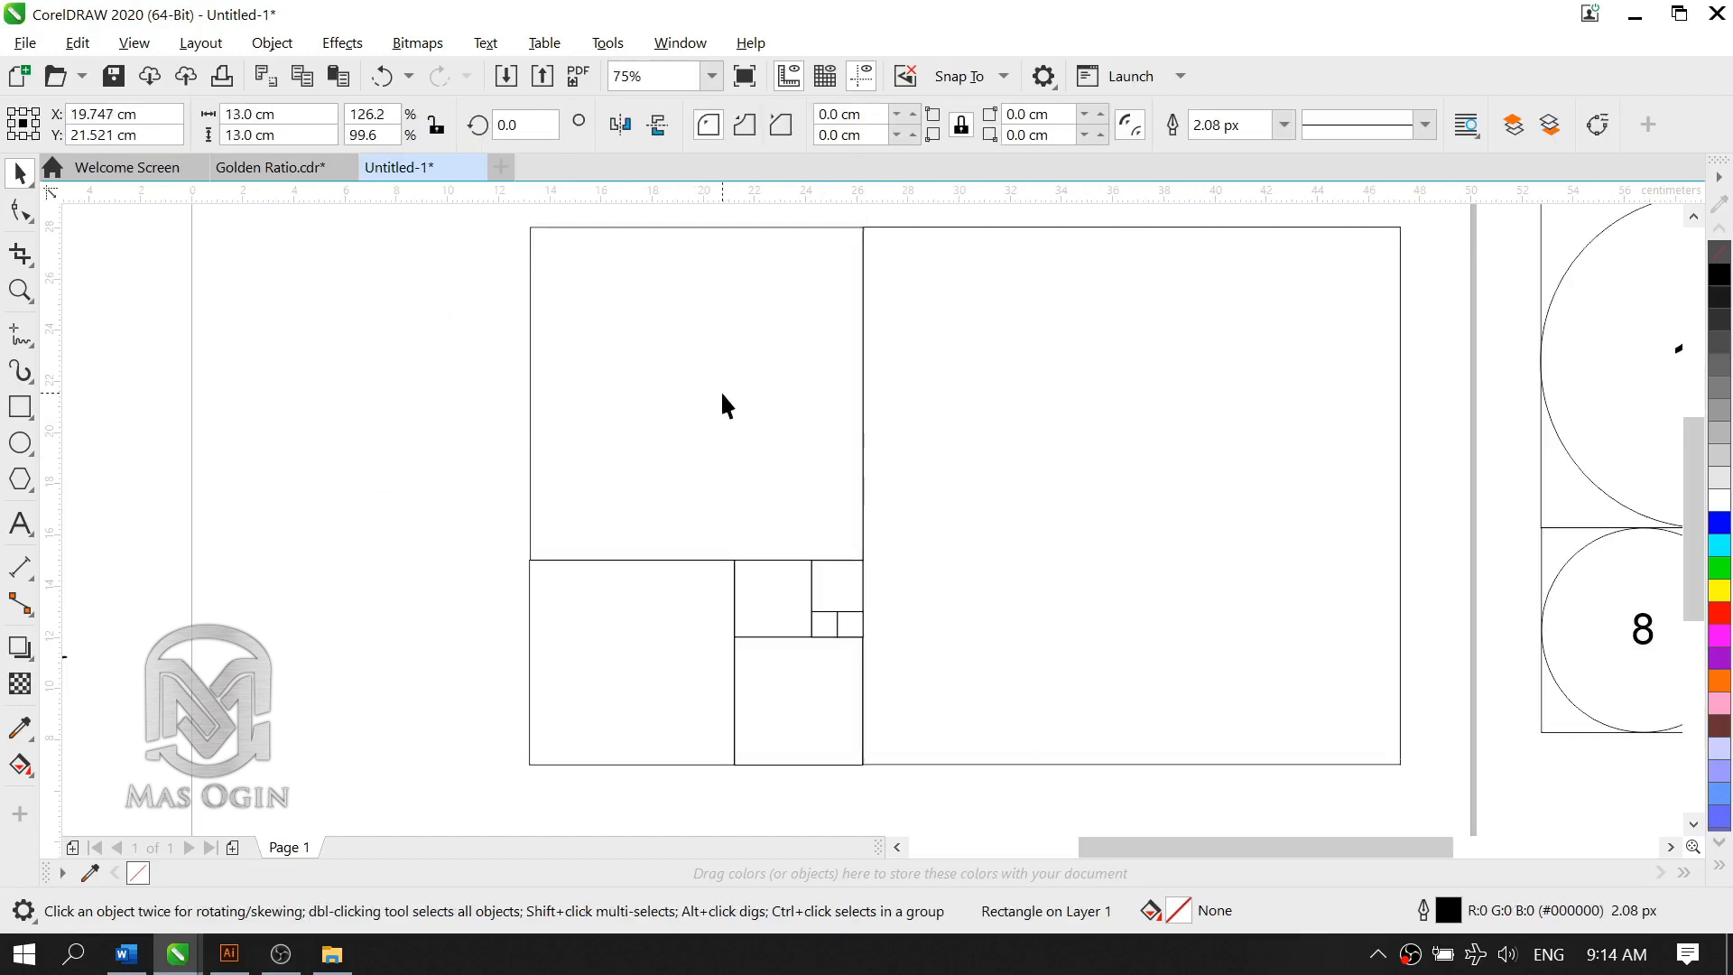
left_click(626, 619)
left_click(772, 713)
left_click(762, 619)
left_click(824, 585)
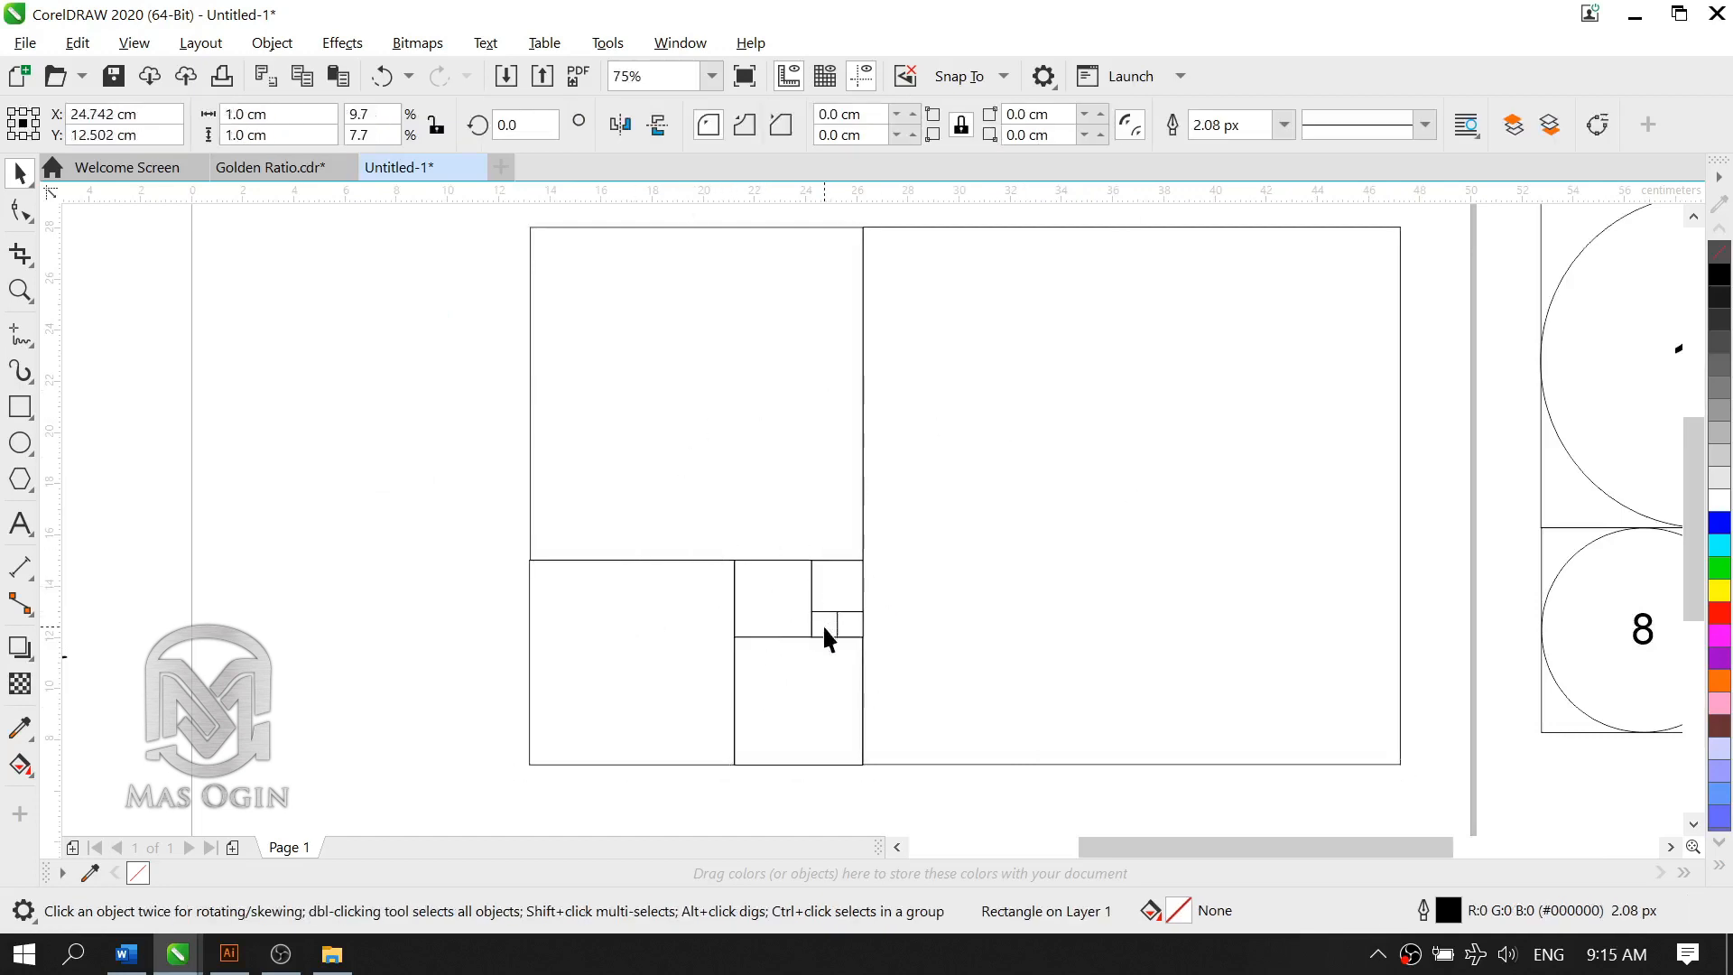
left_click(824, 624)
scroll(875, 566, "down", 2)
left_click(1372, 487)
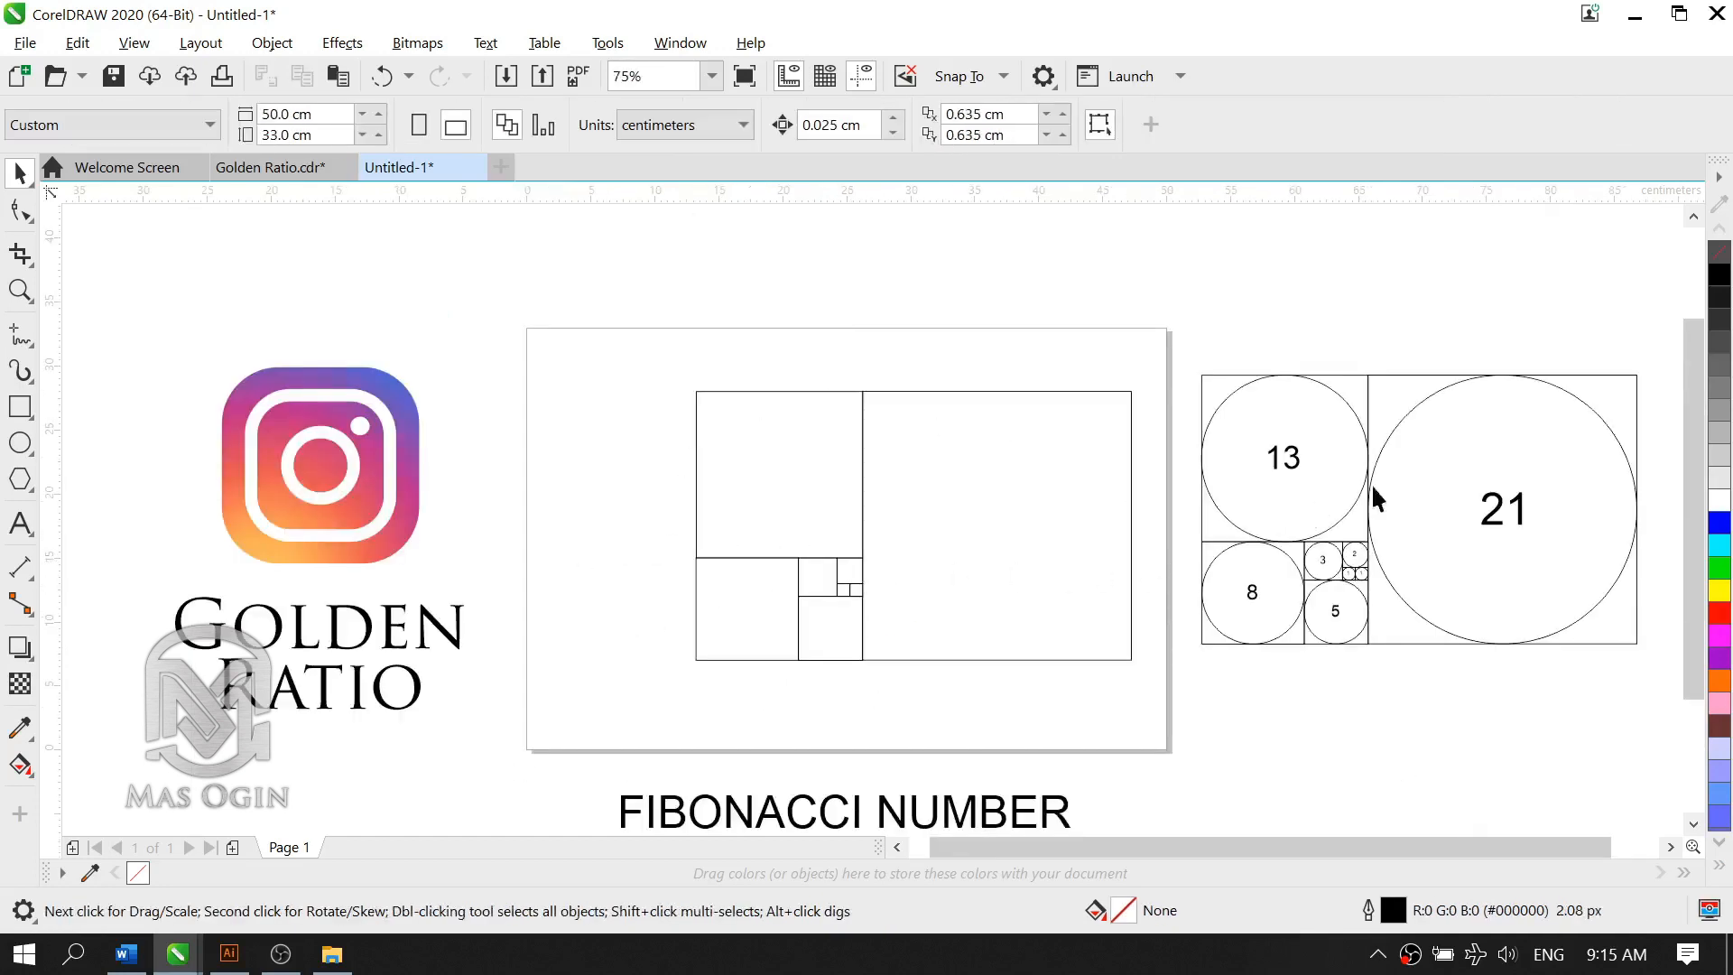
Step: Draw a 21 cm circle from the center of the 21 cm square out to its corner, filling the square
scroll(1435, 515, "up", 2)
scroll(939, 432, "down", 2)
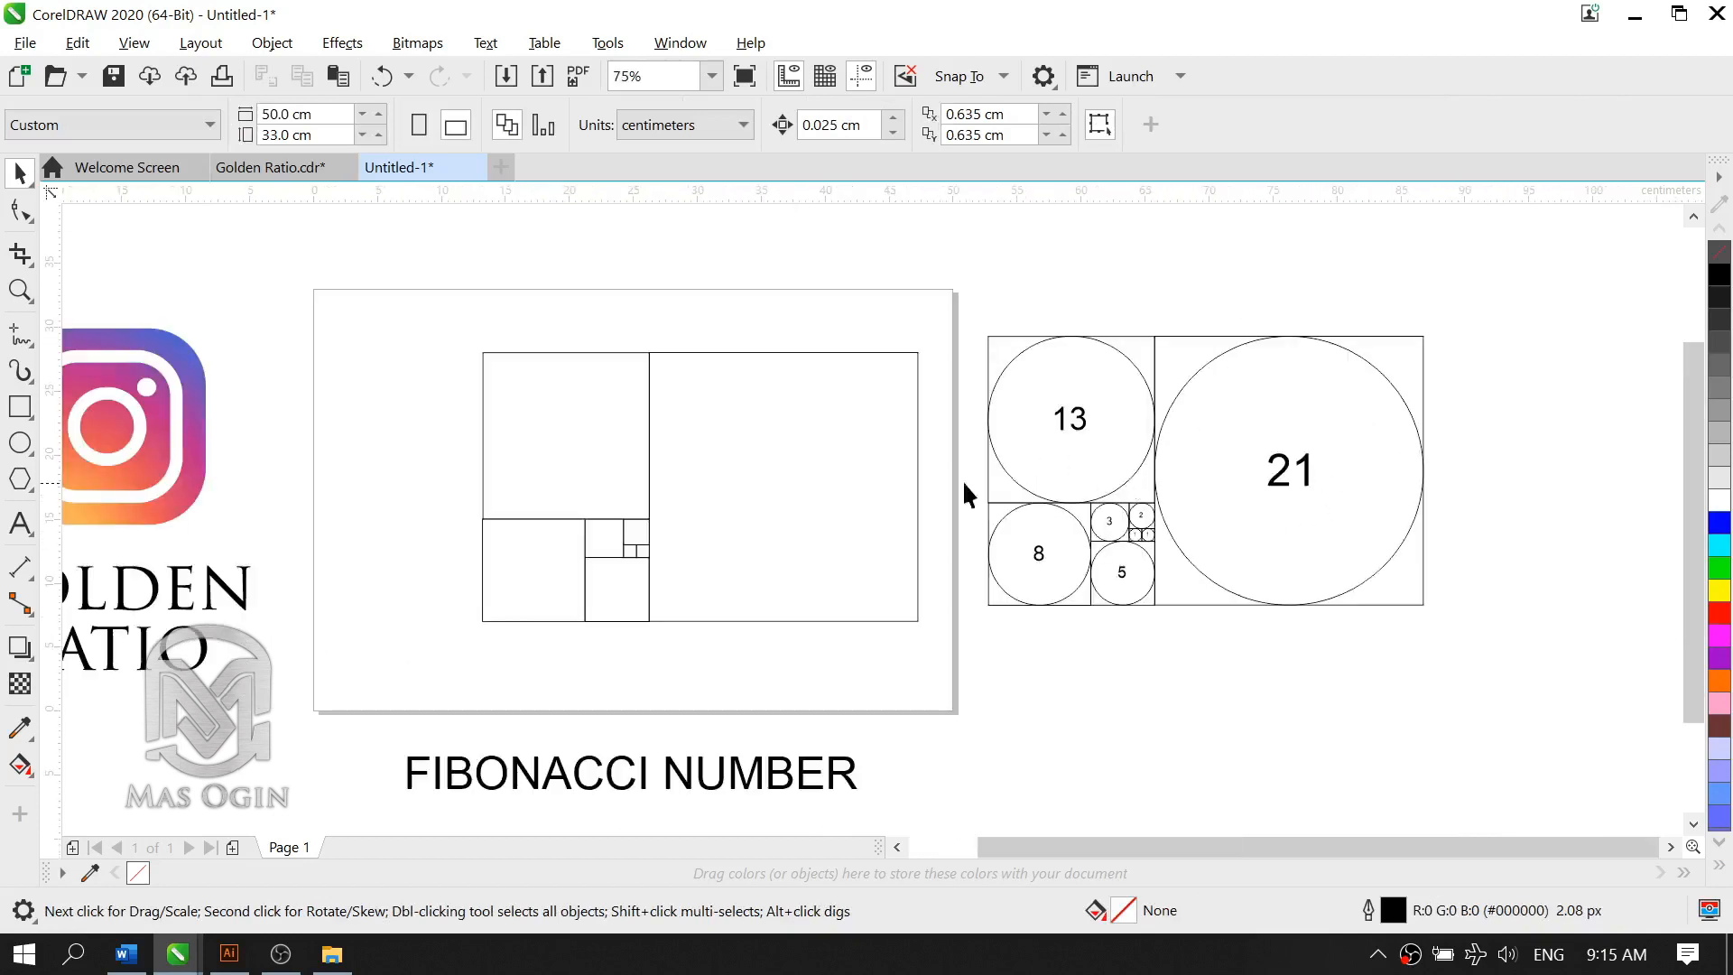
left_click(693, 444)
left_click(414, 382)
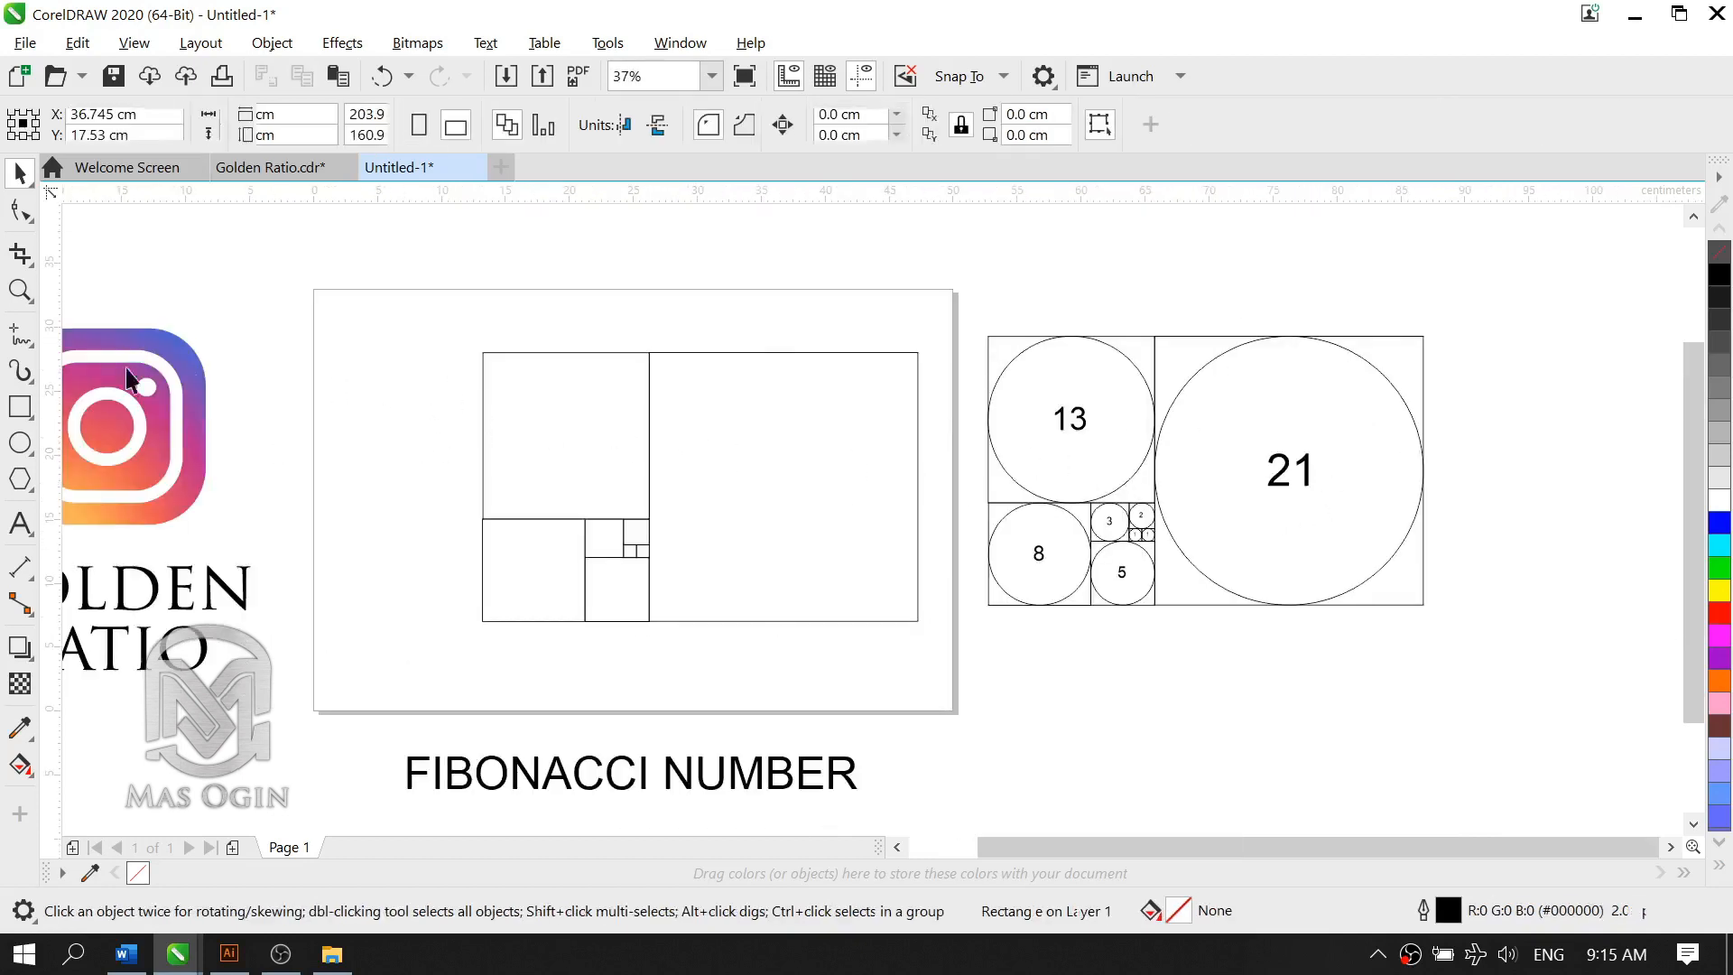
left_click(22, 442)
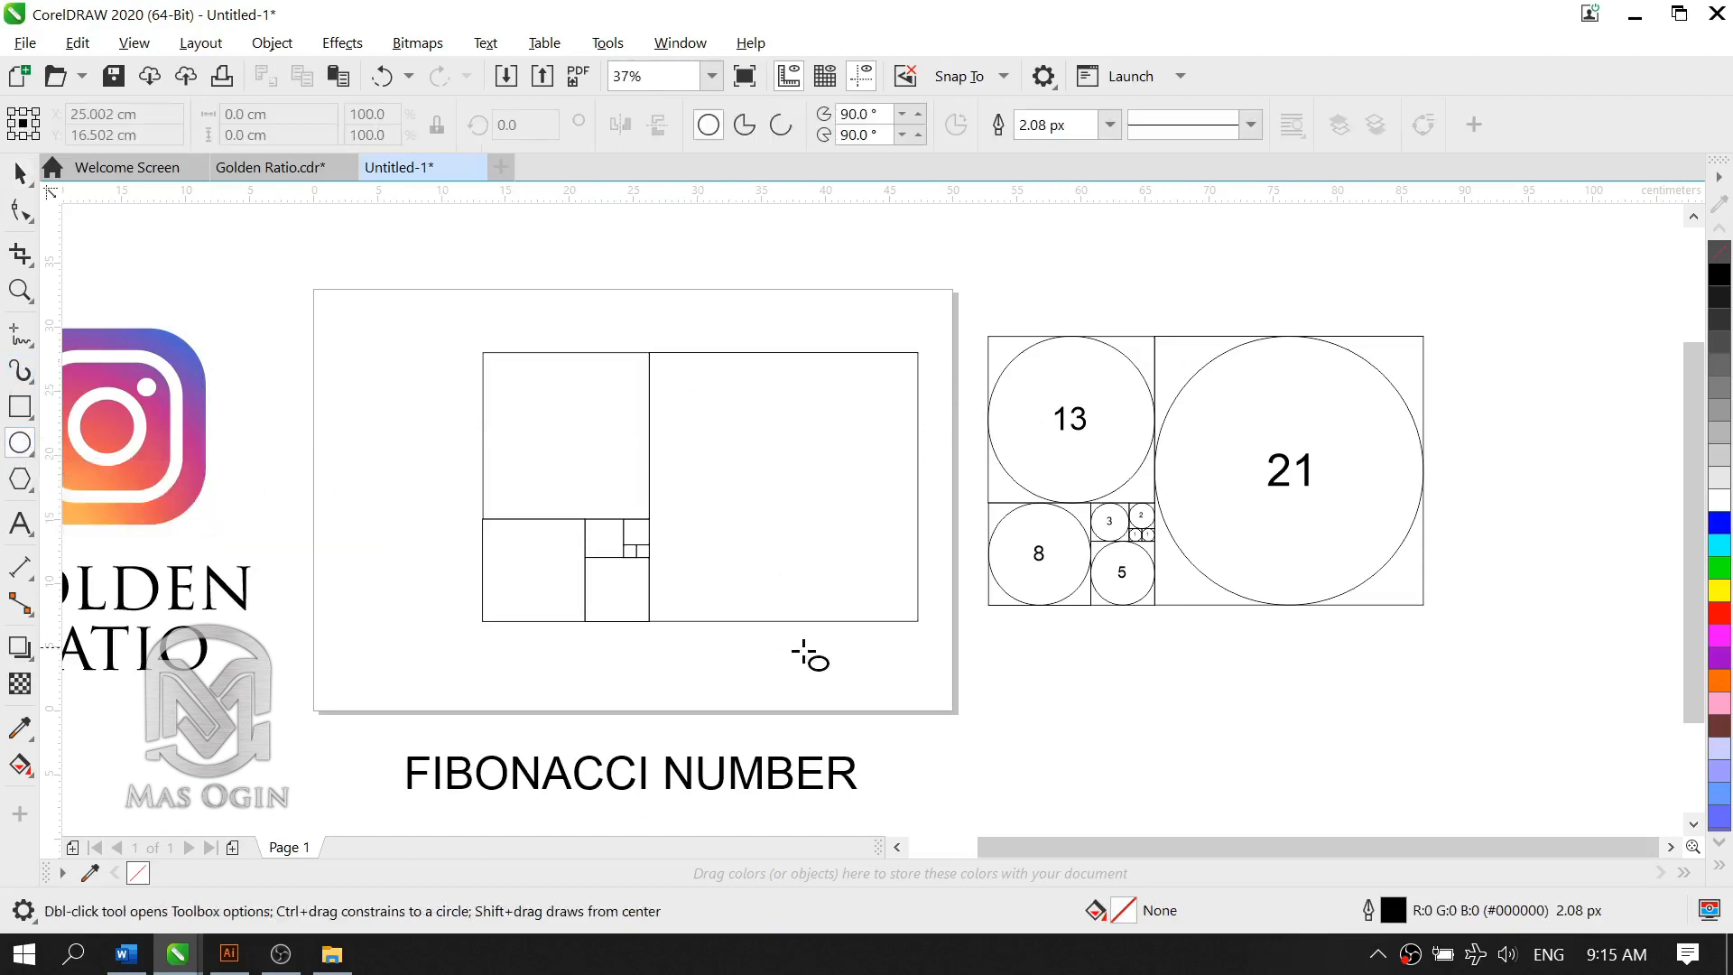
scroll(795, 668, "up", 1)
scroll(806, 616, "down", 1)
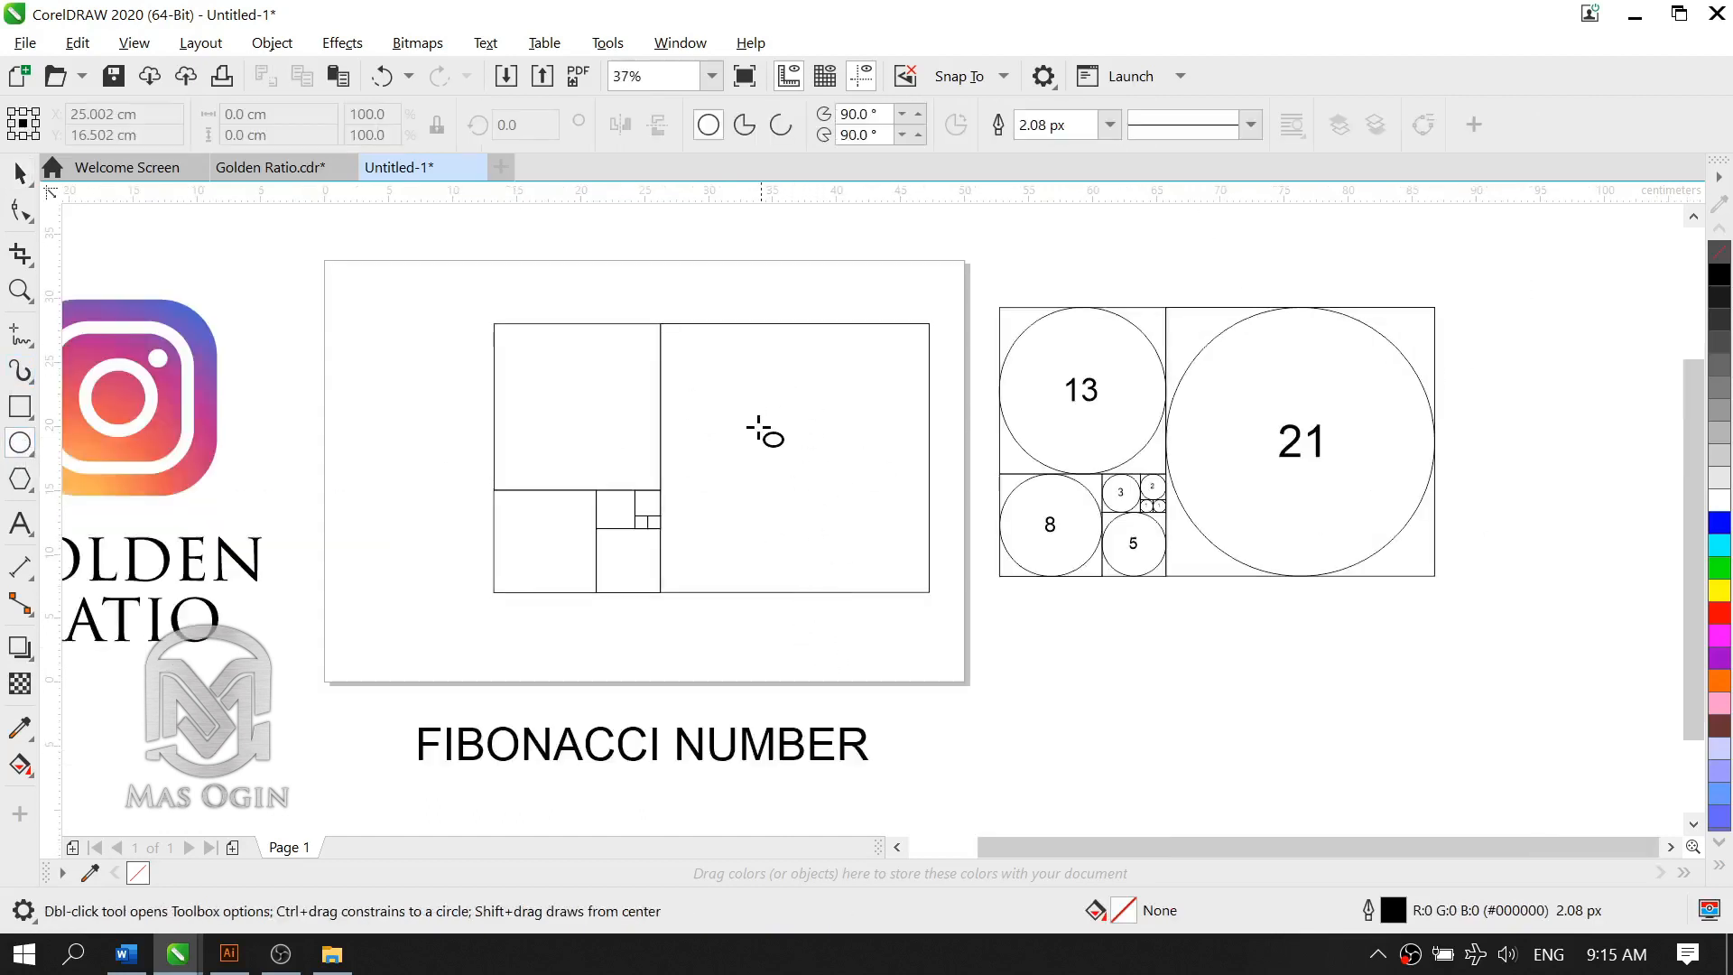
scroll(799, 381, "up", 2)
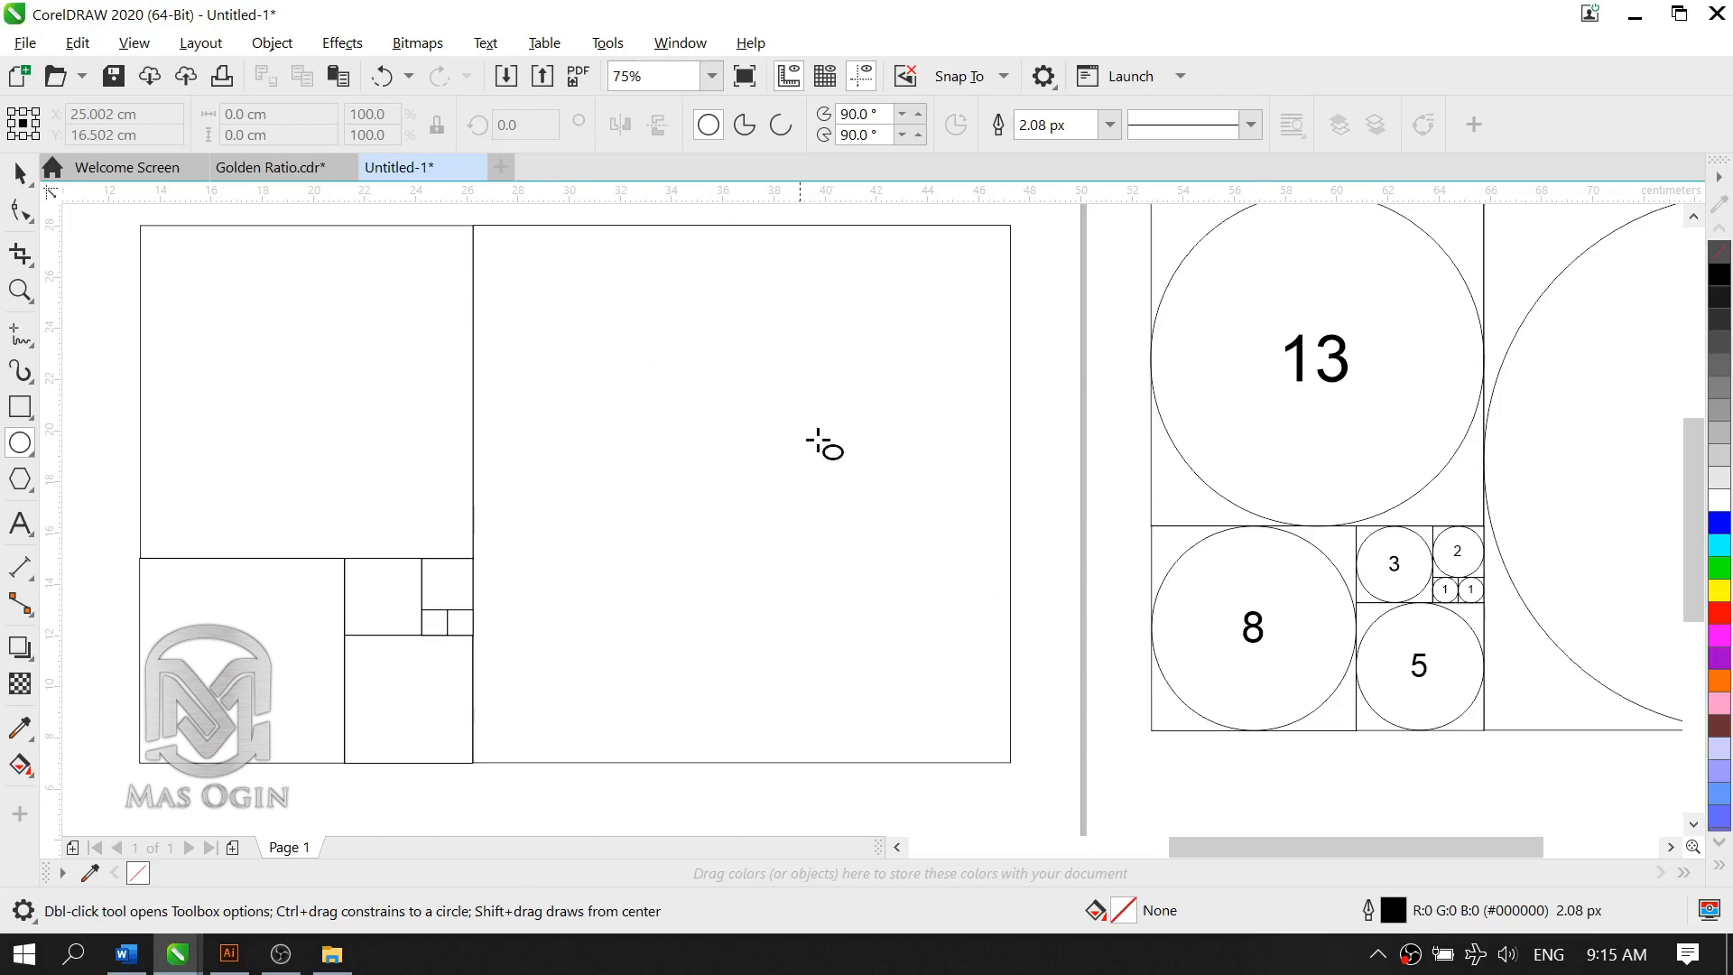
left_click(744, 454)
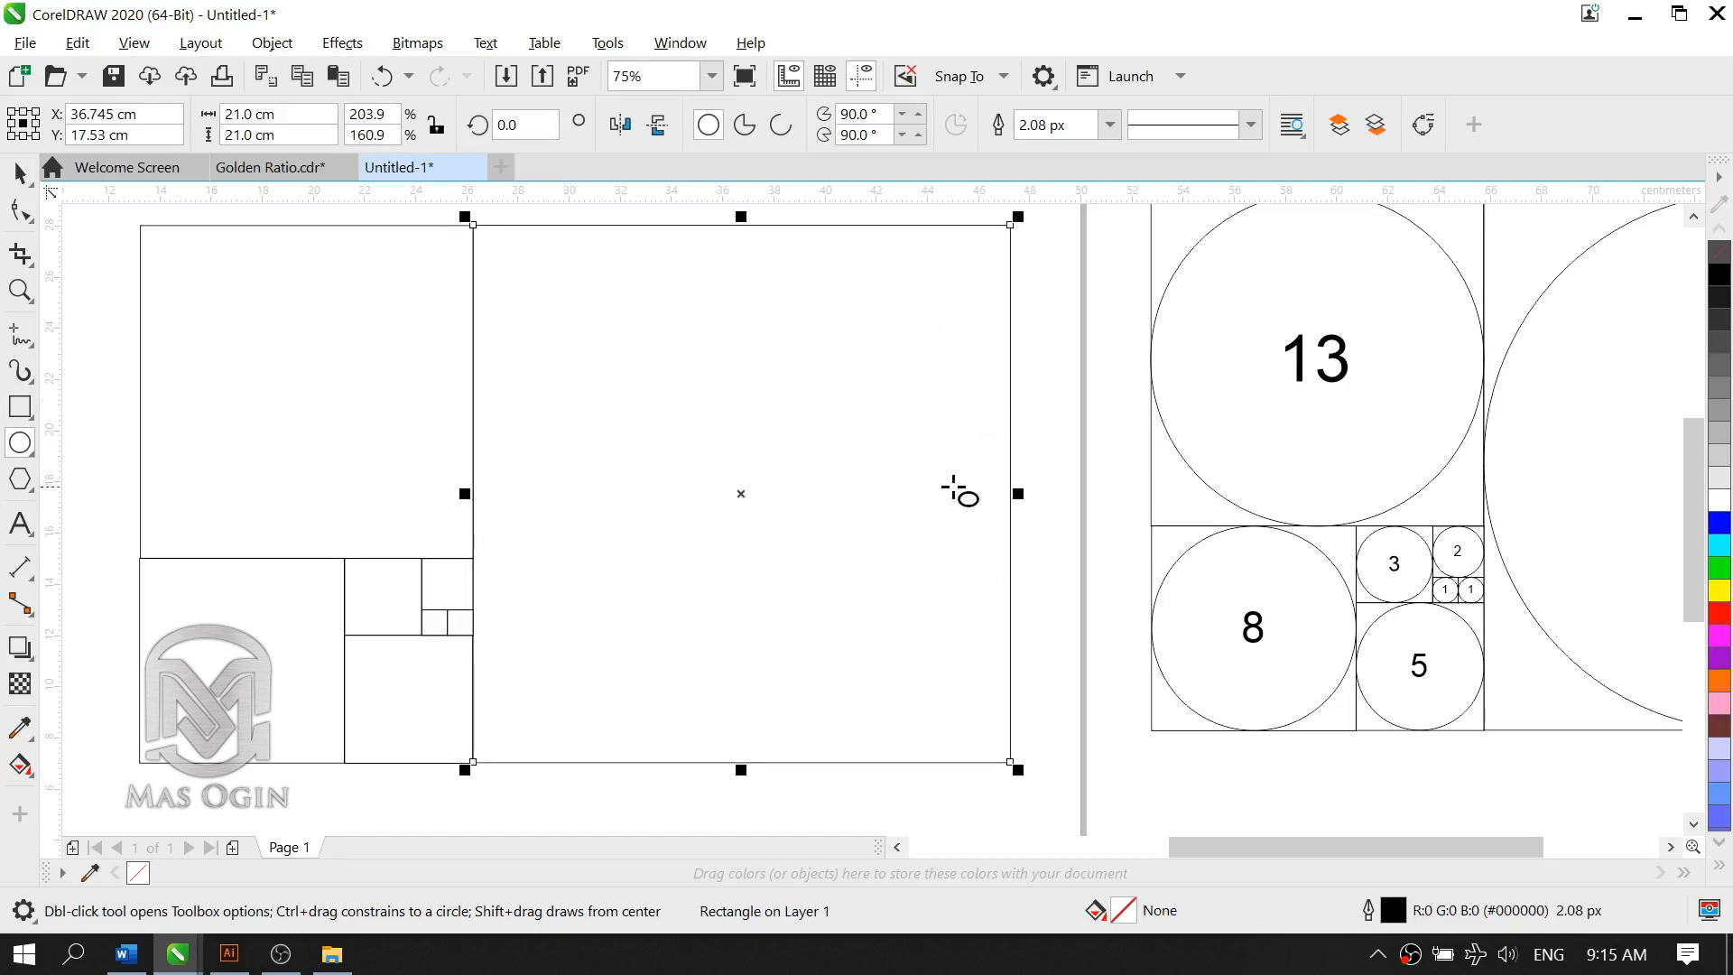
left_click(1095, 464)
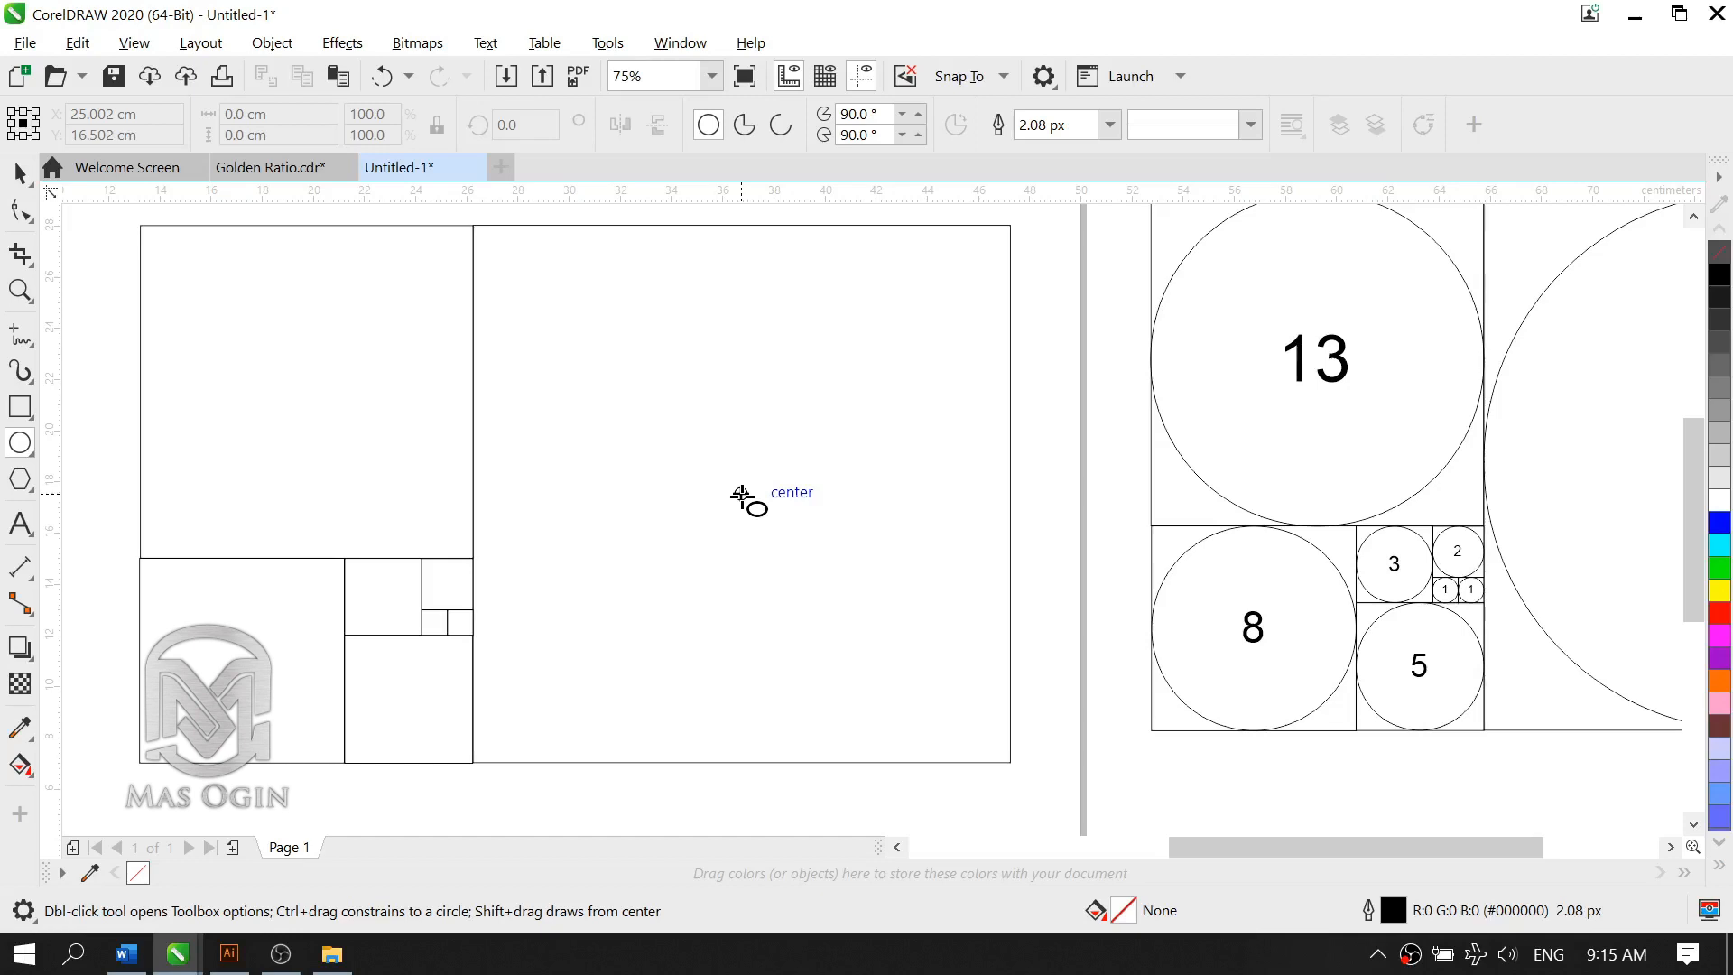
left_click_drag(740, 494, 1010, 764)
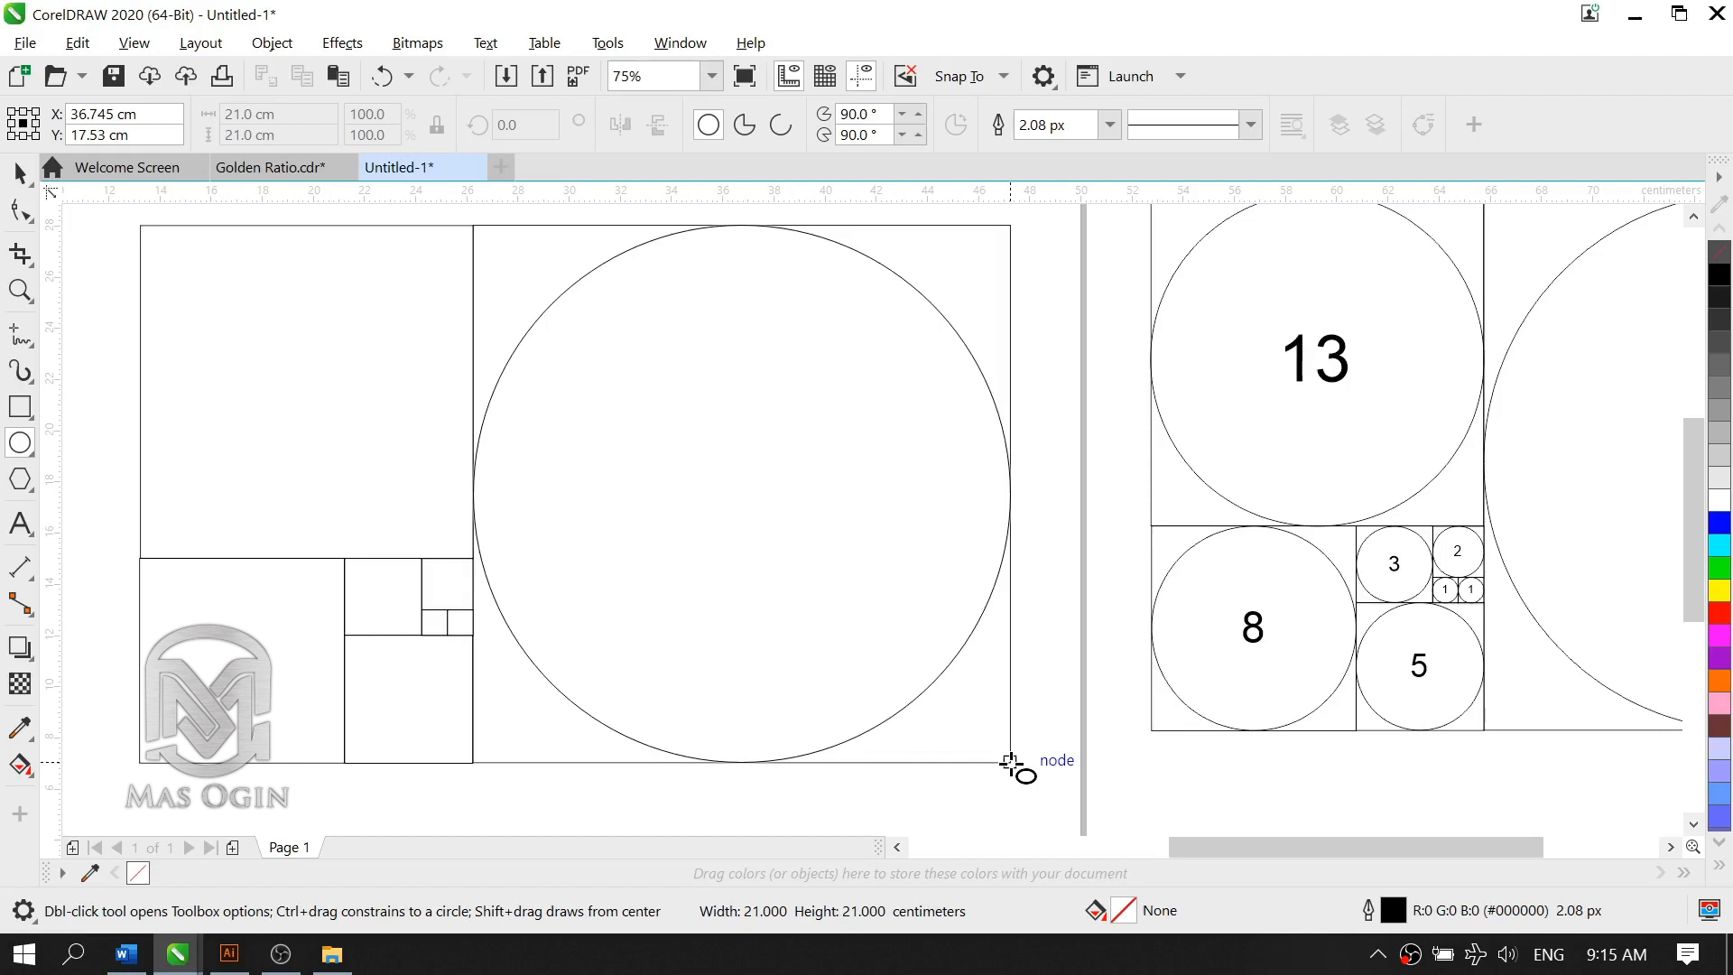
left_click_drag(1010, 765, 1012, 766)
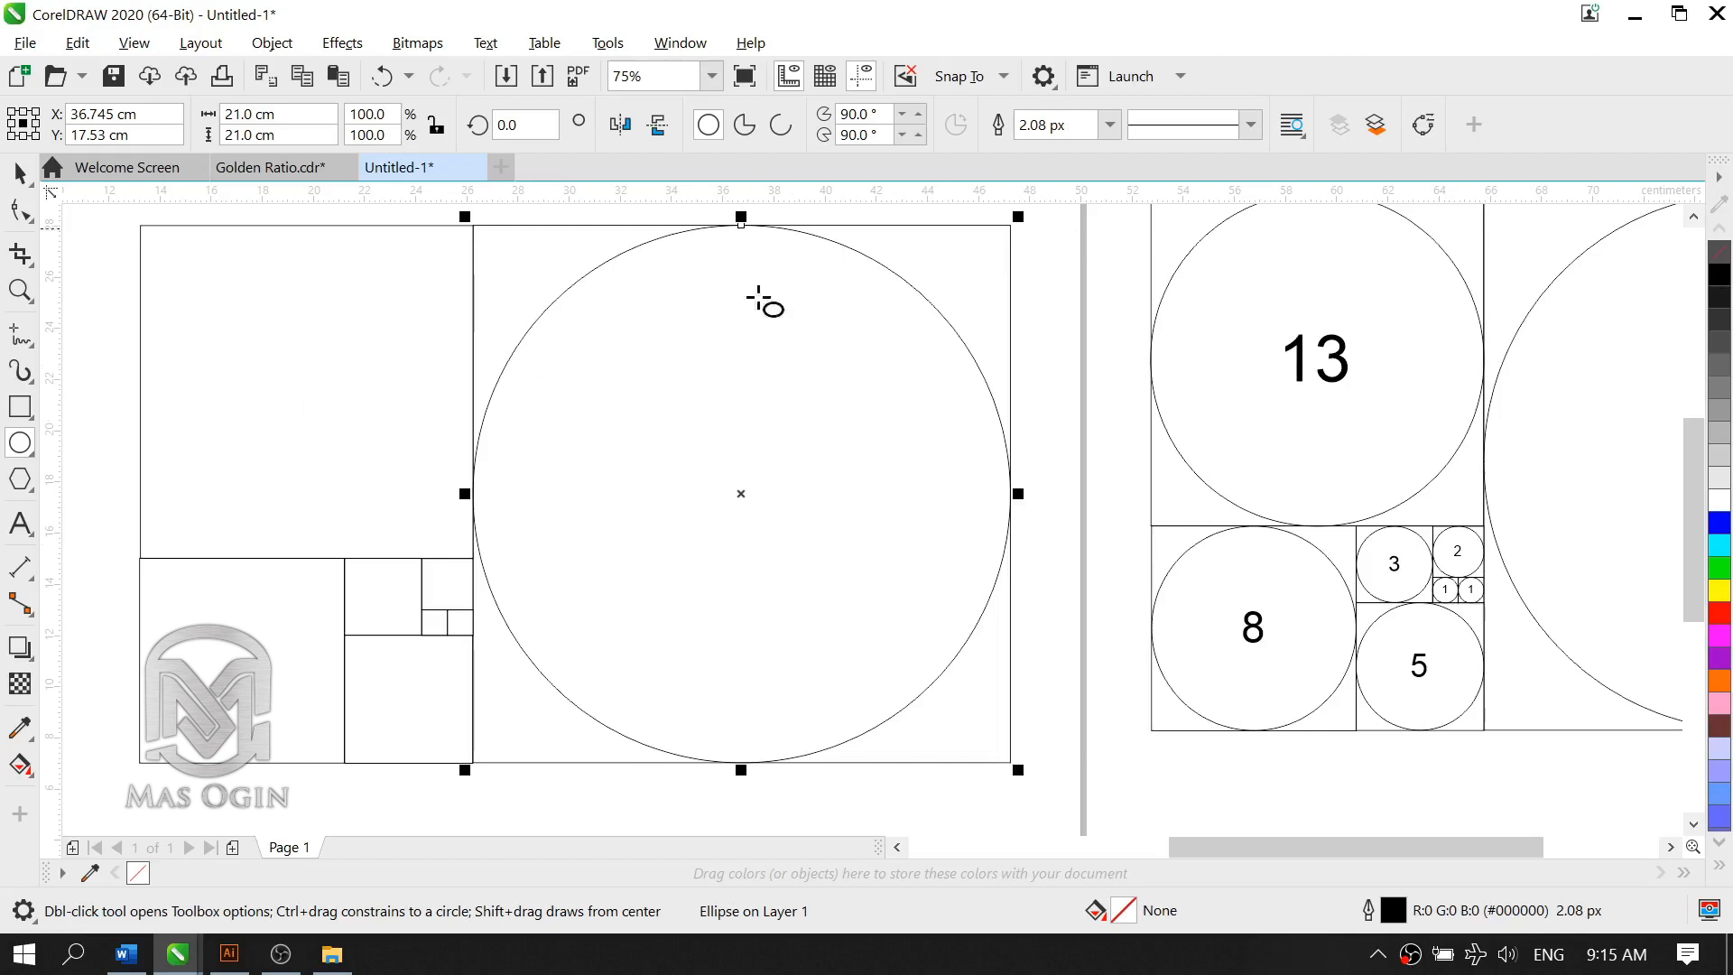
Step: Try to move the 21 cm circle off its square, undo the move and deselect the circle
key("space")
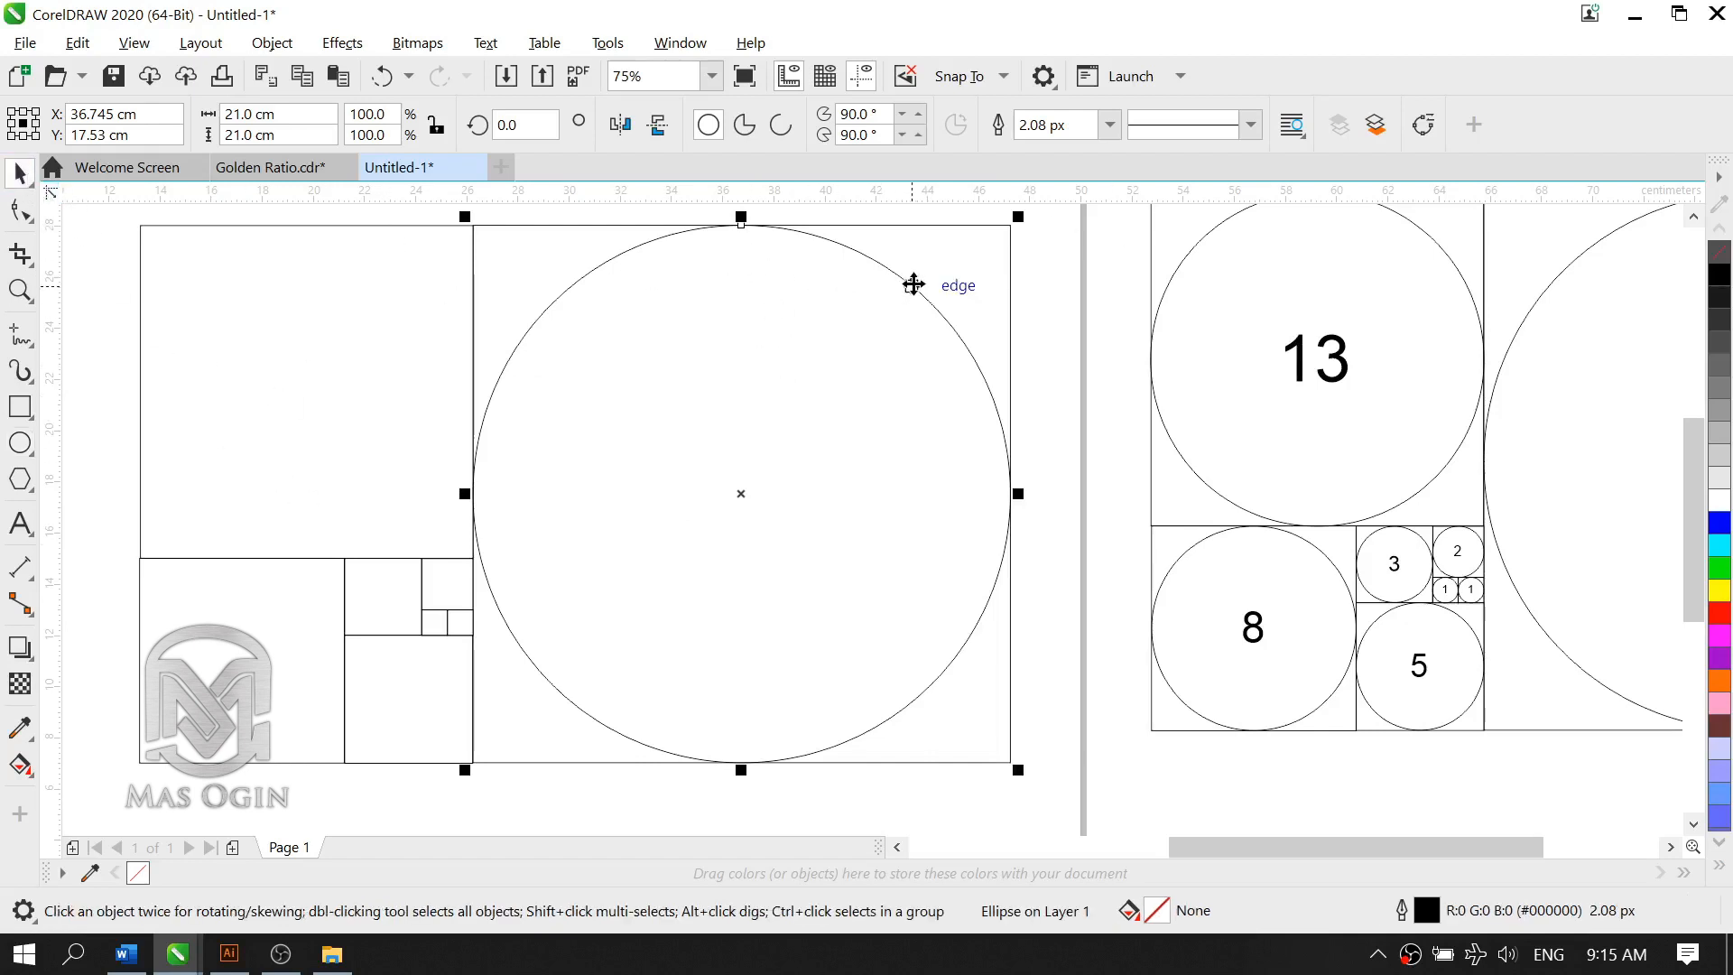
left_click(914, 283)
left_click_drag(913, 282, 749, 321)
left_click(933, 309)
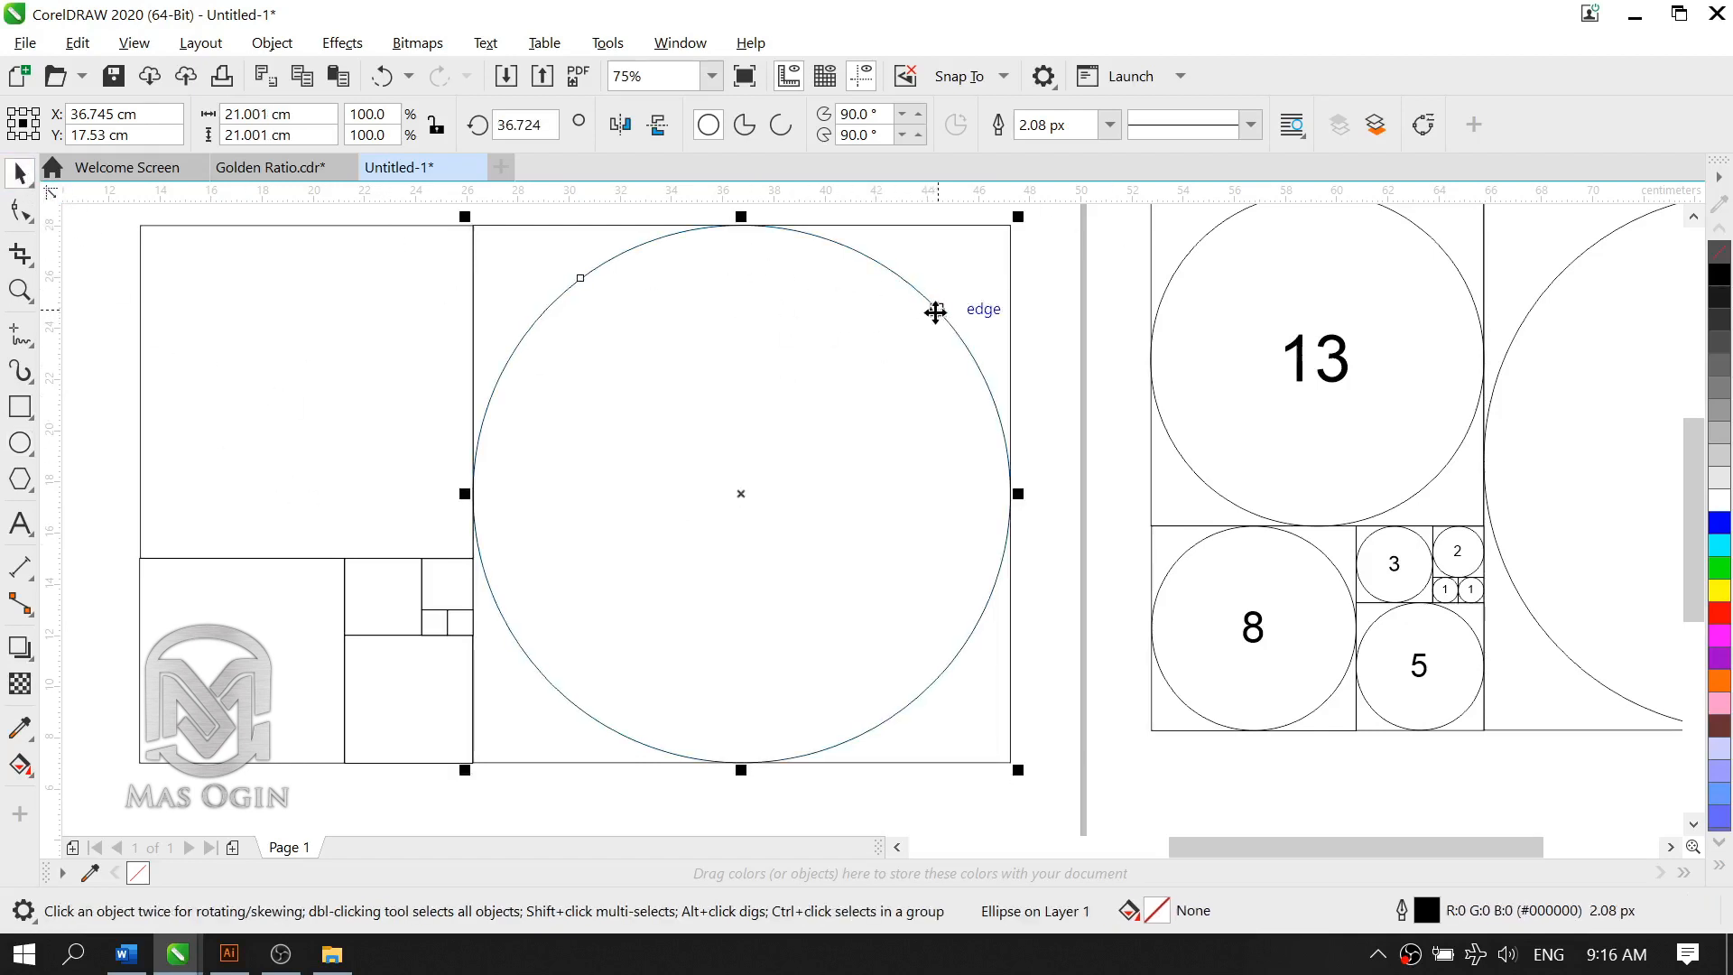
left_click_drag(932, 309, 689, 352)
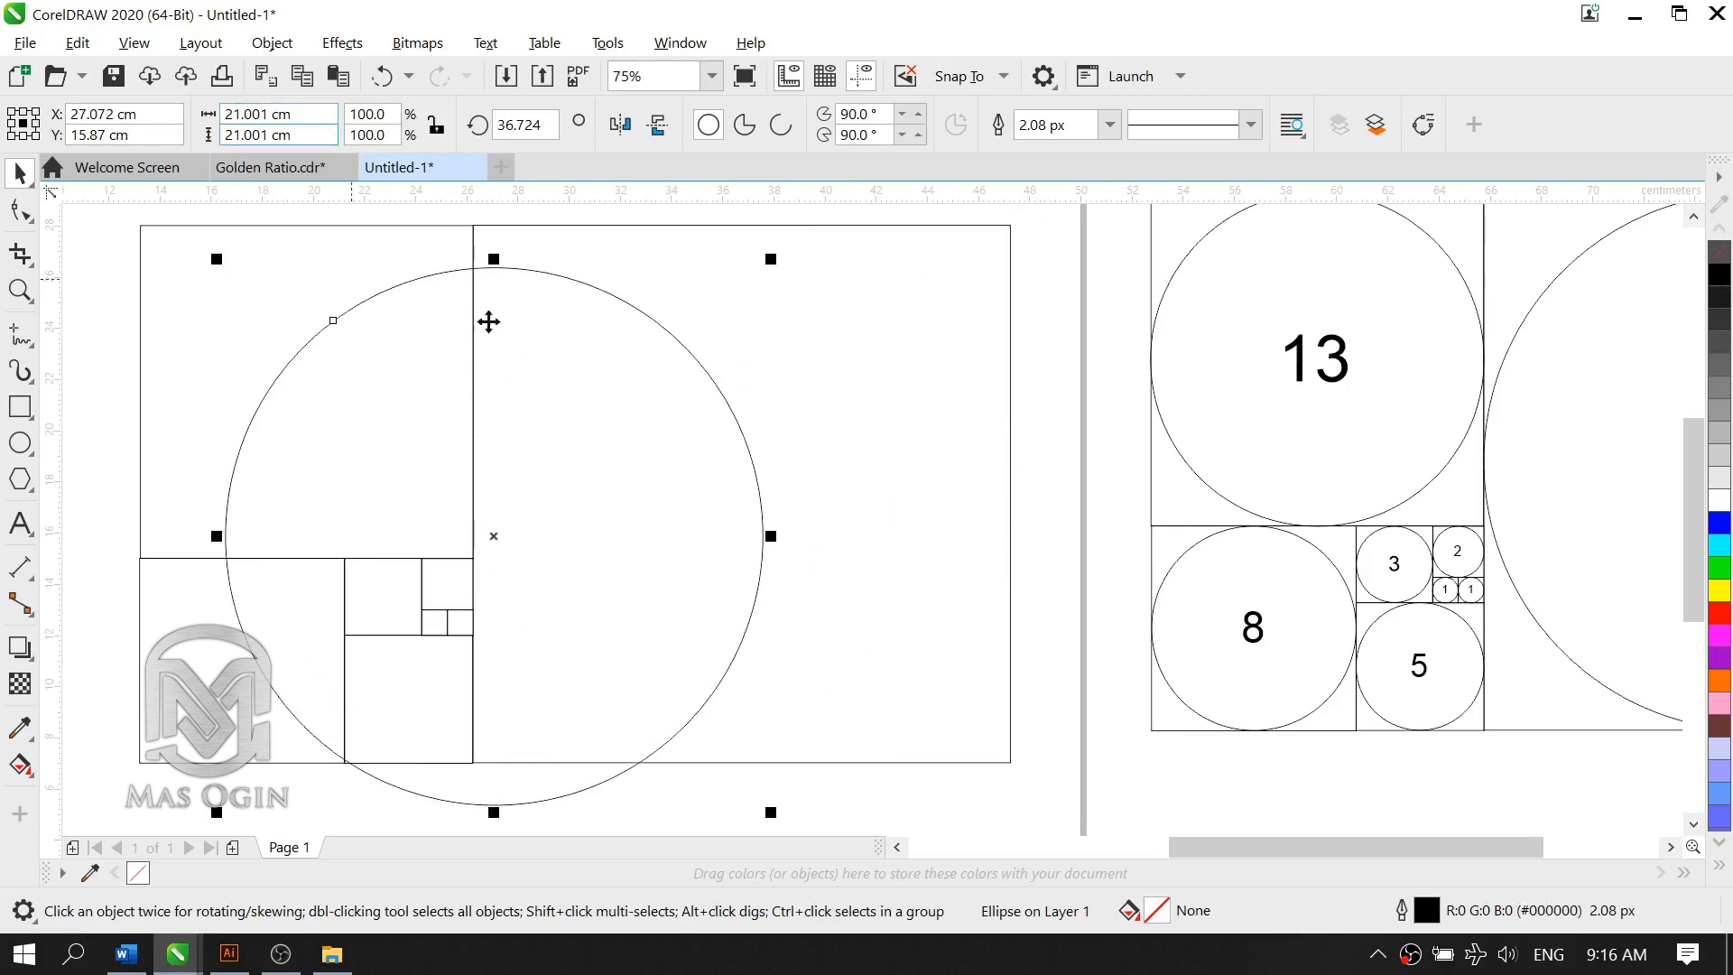
left_click_drag(455, 276, 829, 320)
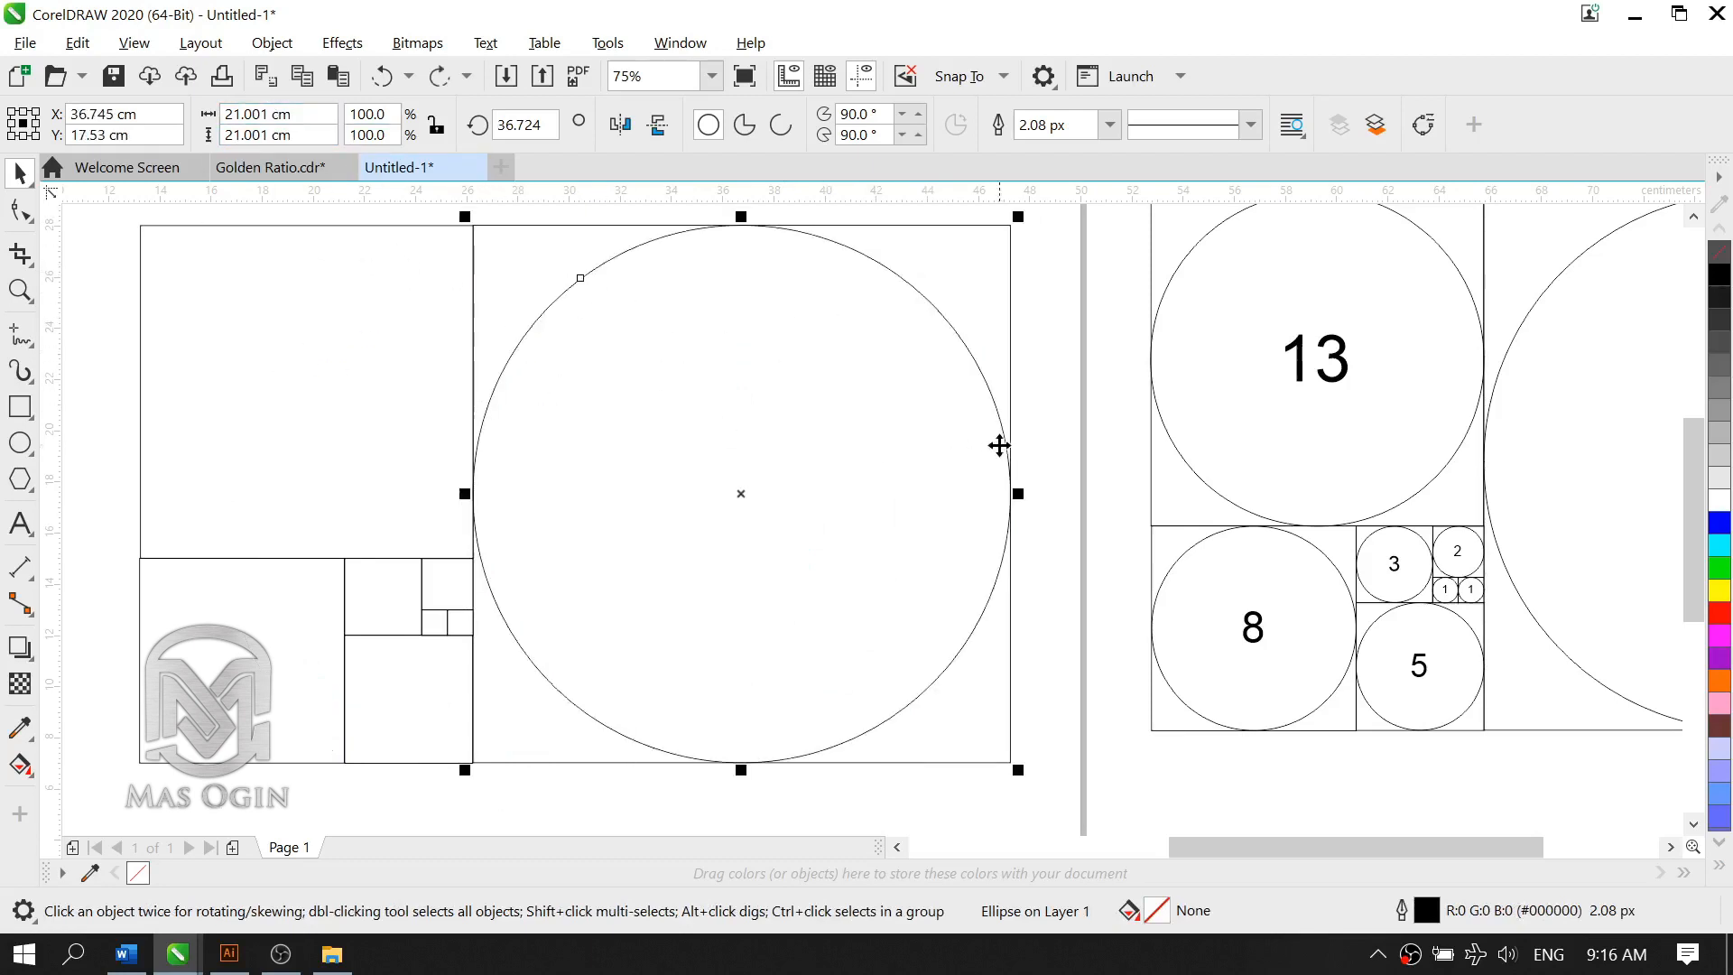
left_click(1091, 430)
Step: Draw a circle about 13 cm wide from the center of the 13 cm square out to its corner
left_click(828, 240)
left_click(204, 336)
left_click(20, 442)
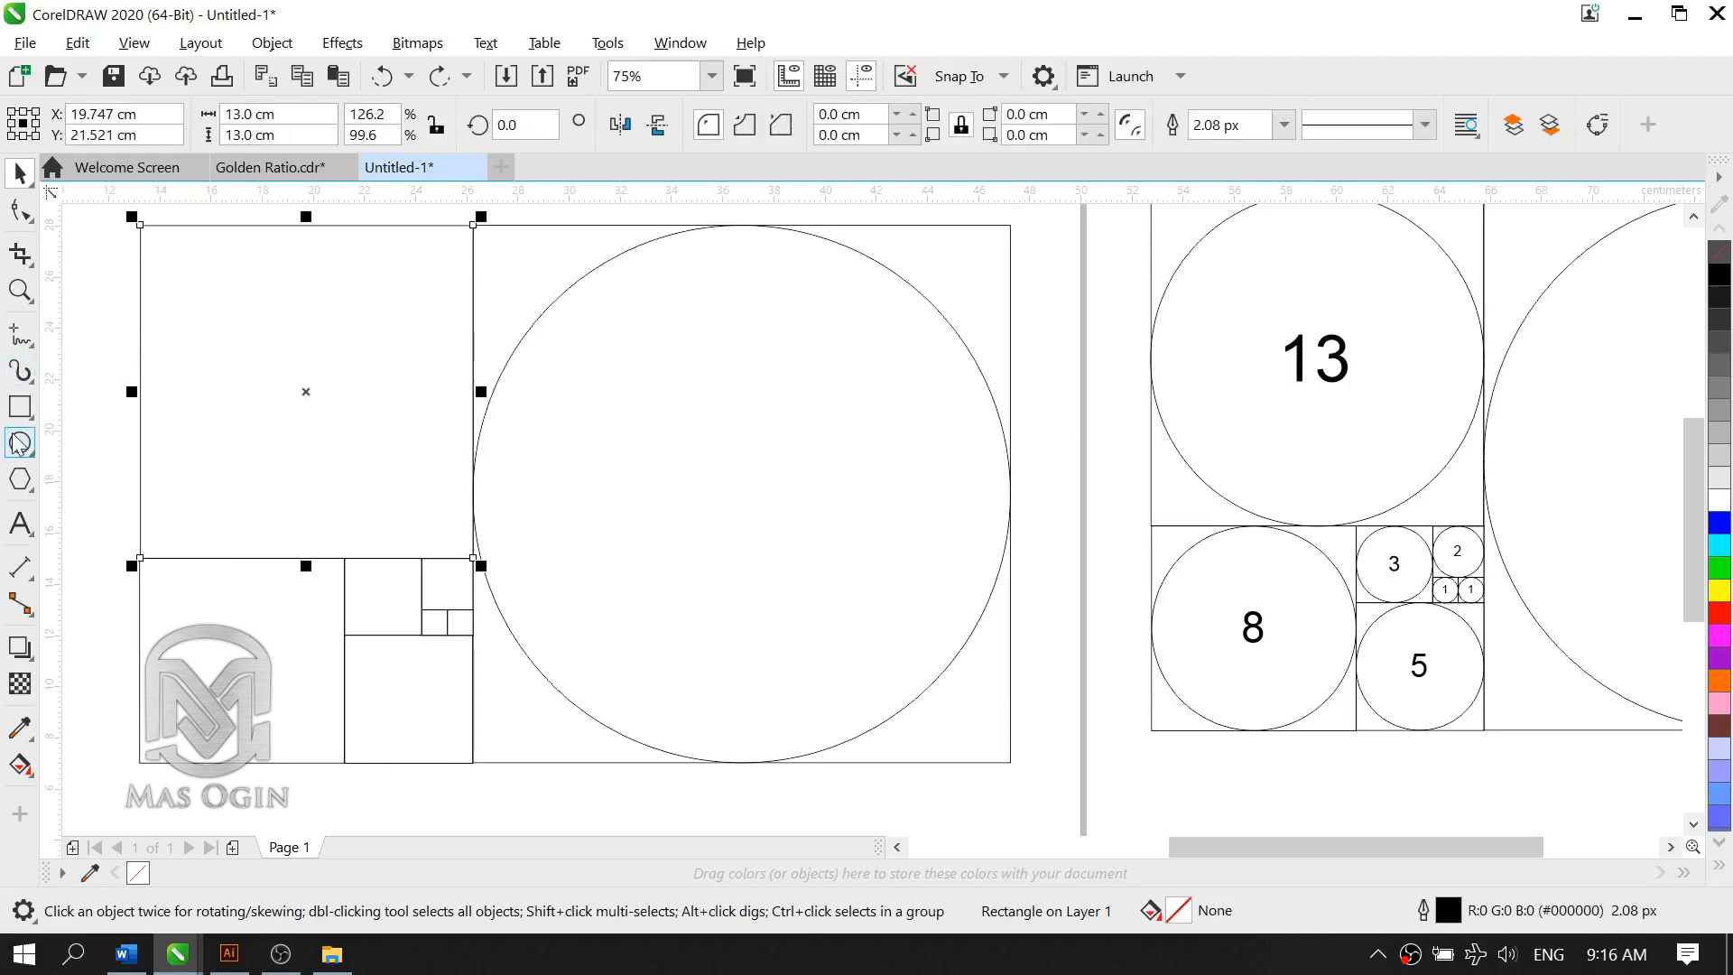
left_click(264, 404)
left_click(121, 407)
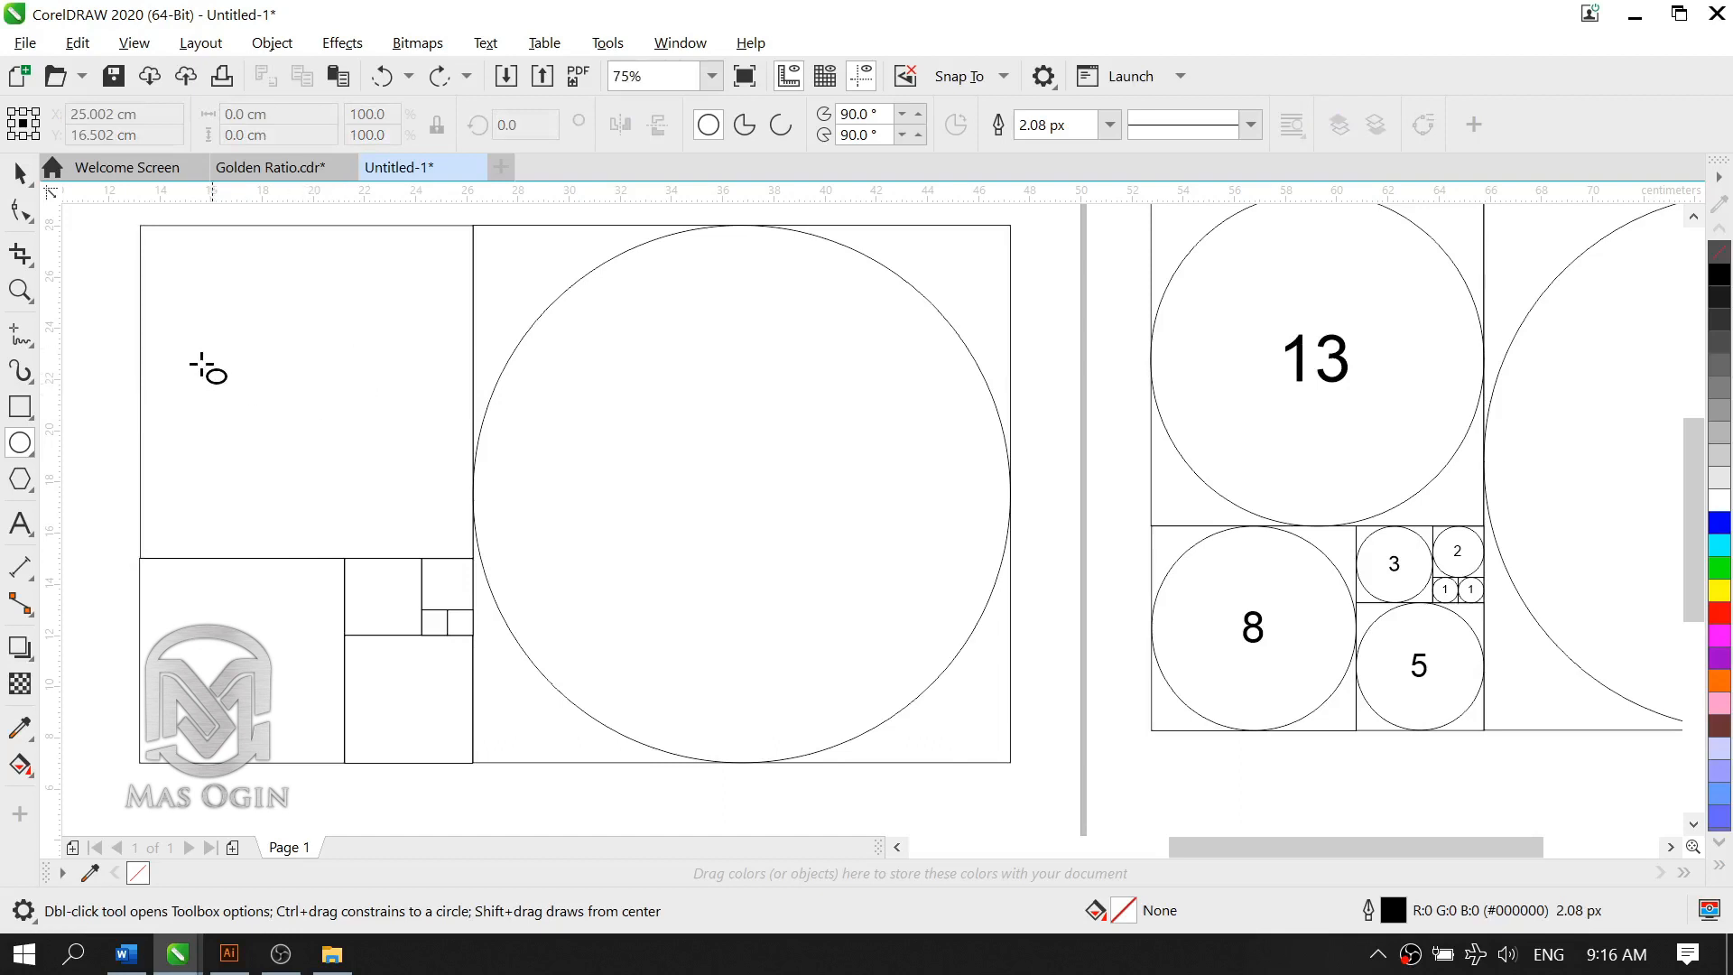
scroll(209, 368, "up", 1)
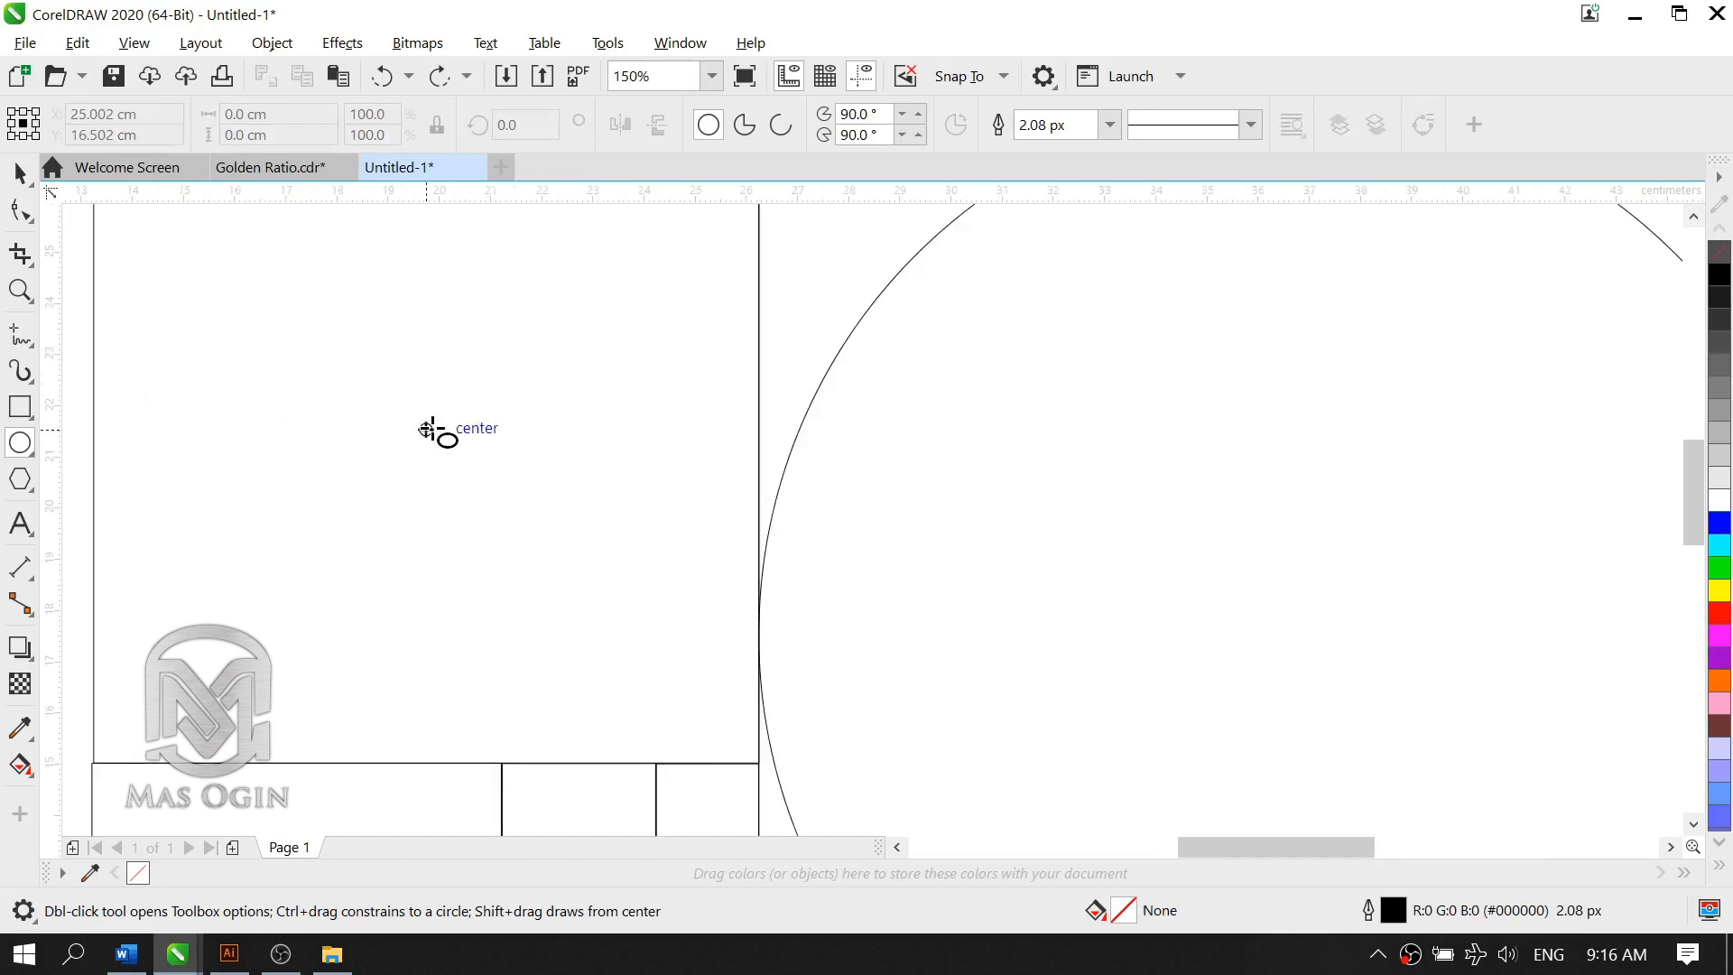
scroll(431, 430, "down", 1)
scroll(386, 411, "up", 1)
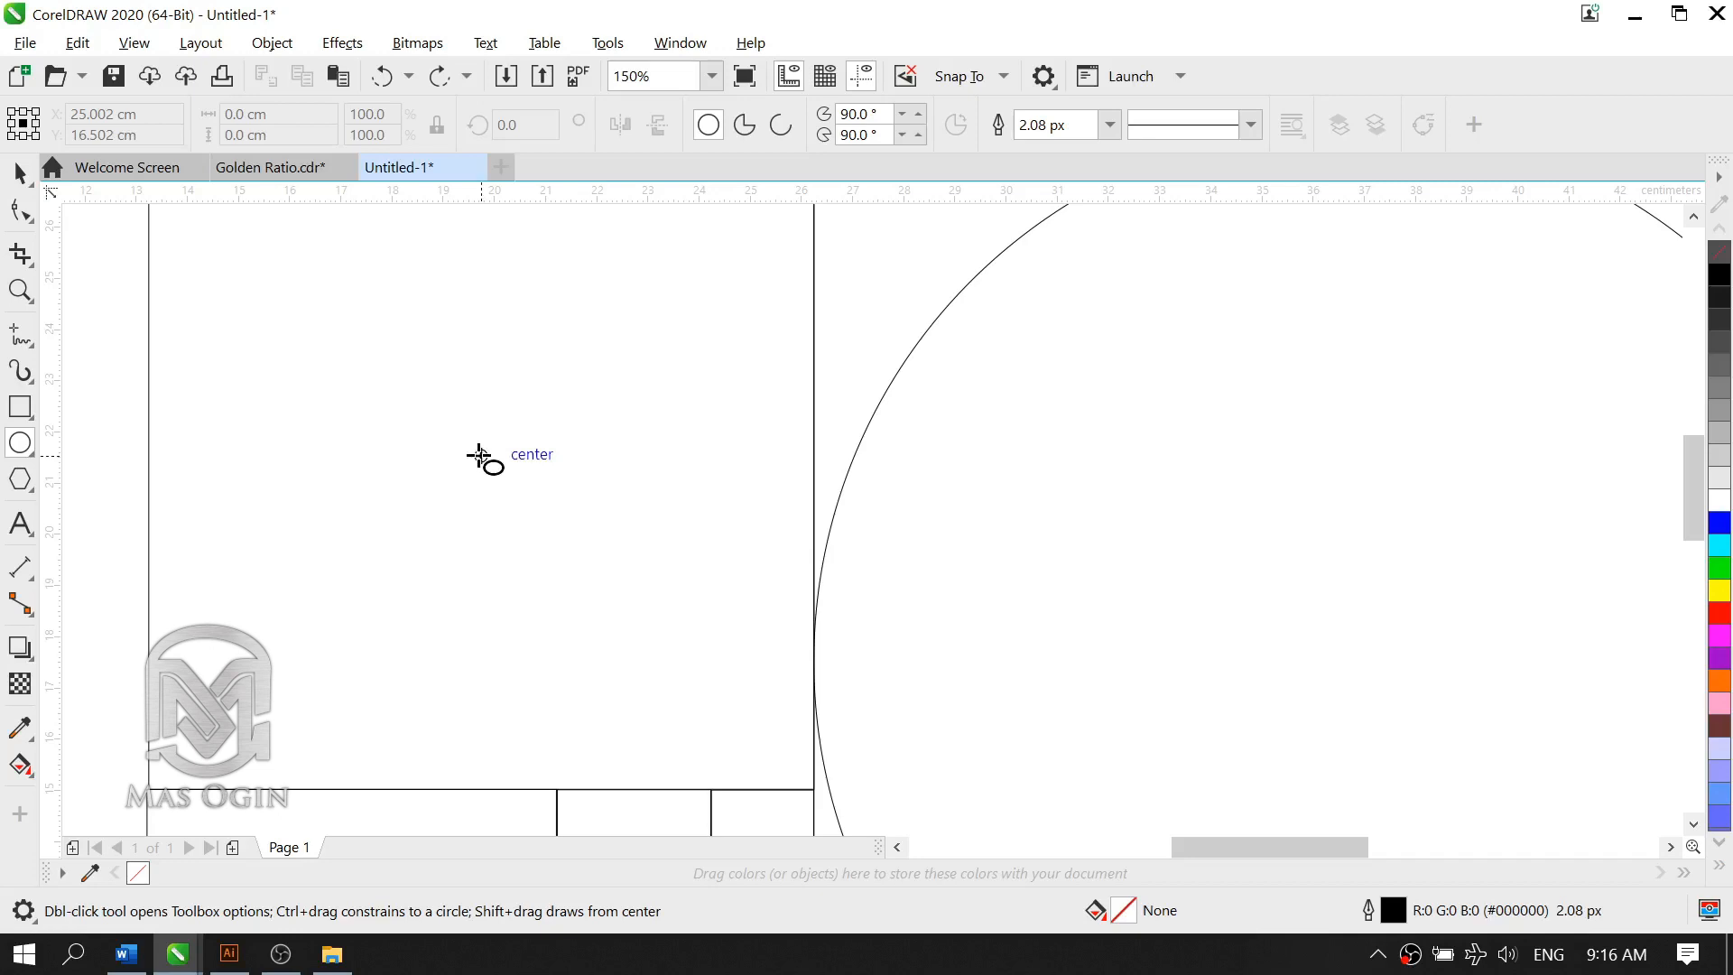
left_click_drag(479, 456, 815, 791)
scroll(945, 484, "down", 3)
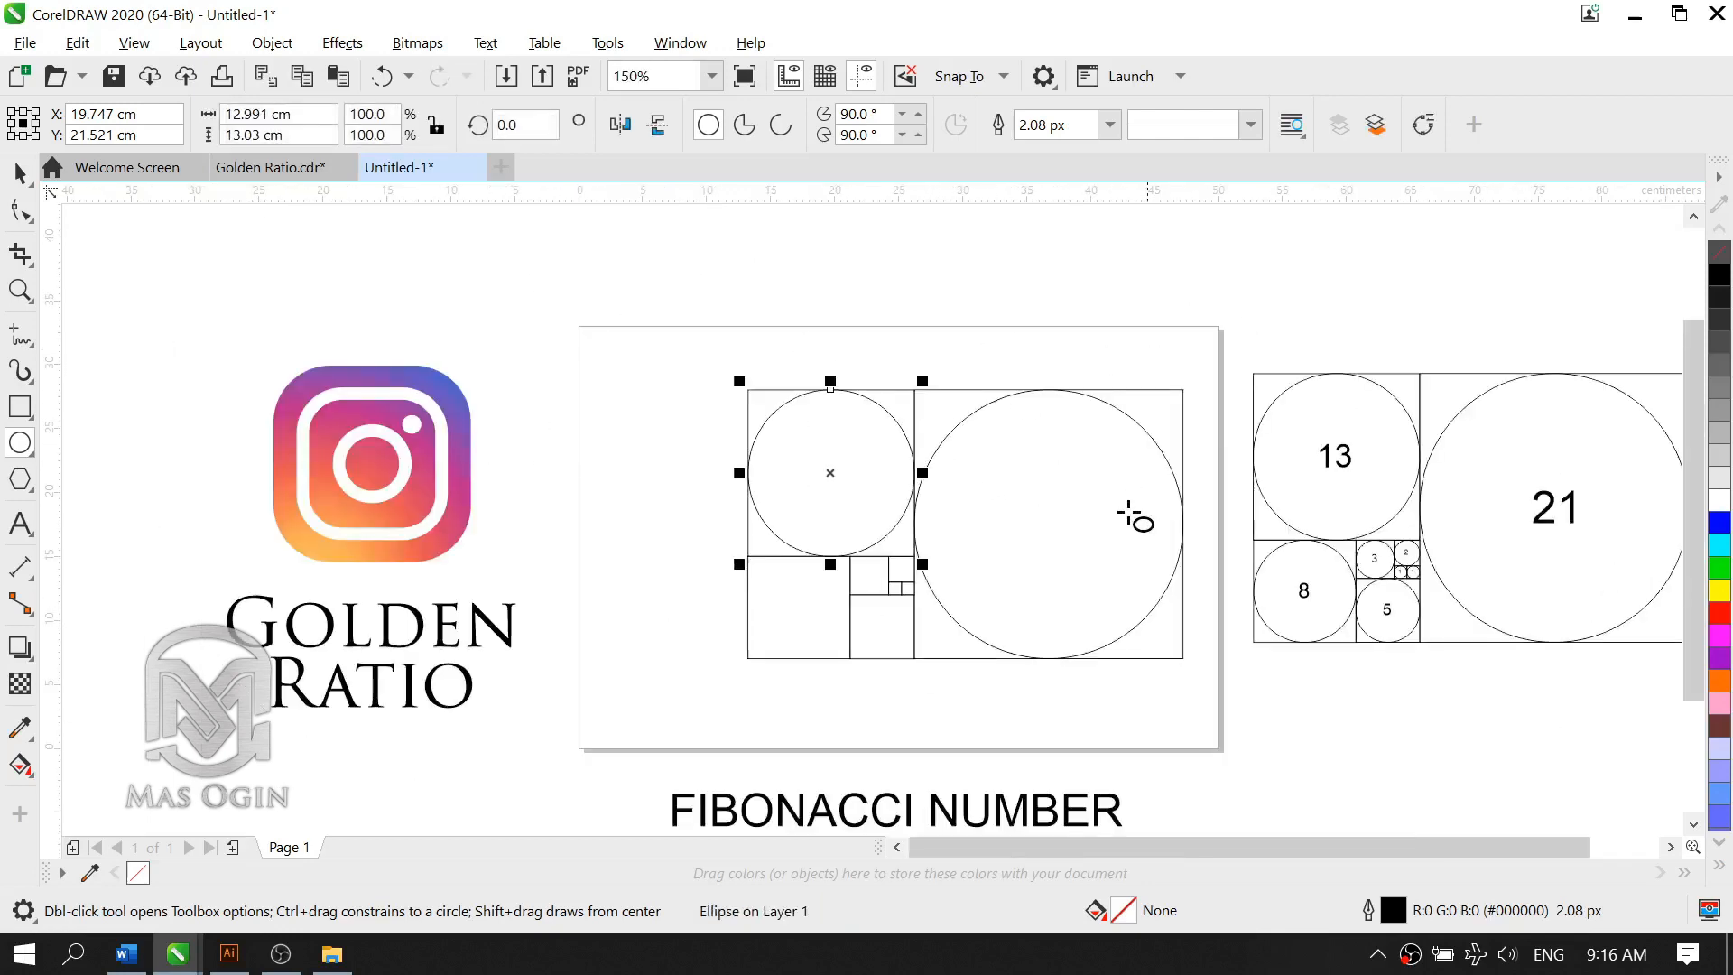
Step: Draw an 8 cm circle from the center of the 8 cm square out to its corner
scroll(922, 596, "up", 4)
scroll(735, 502, "down", 1)
scroll(472, 611, "up", 1)
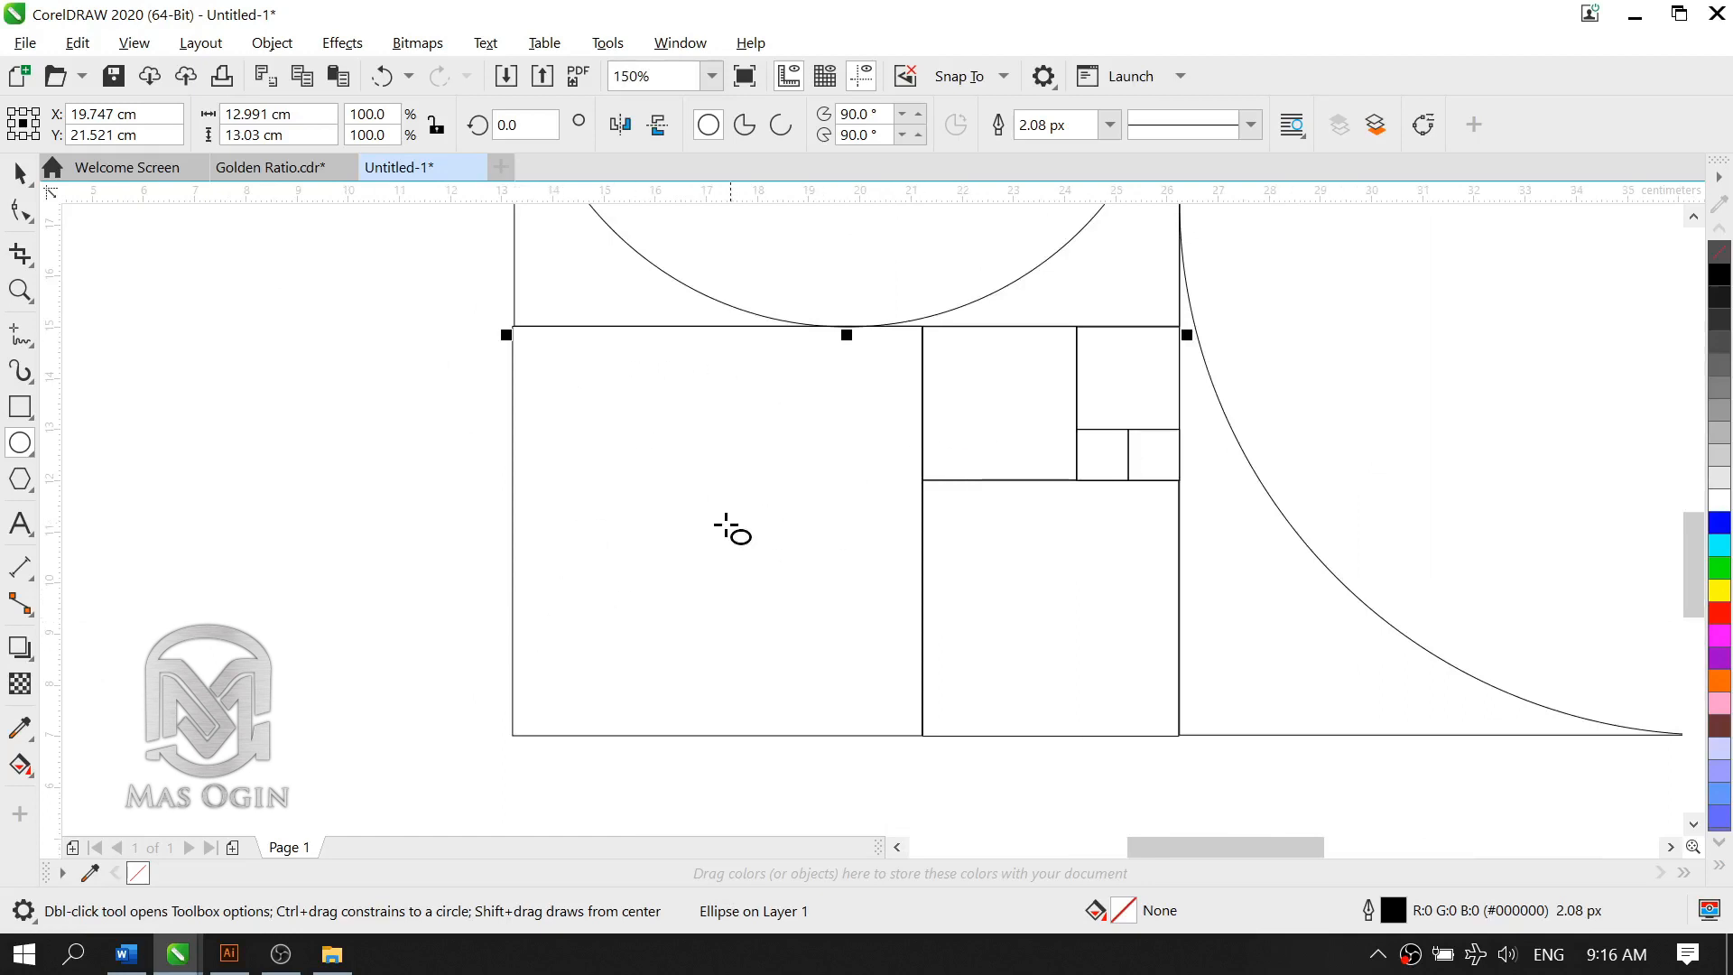
left_click(336, 551)
left_click(735, 522)
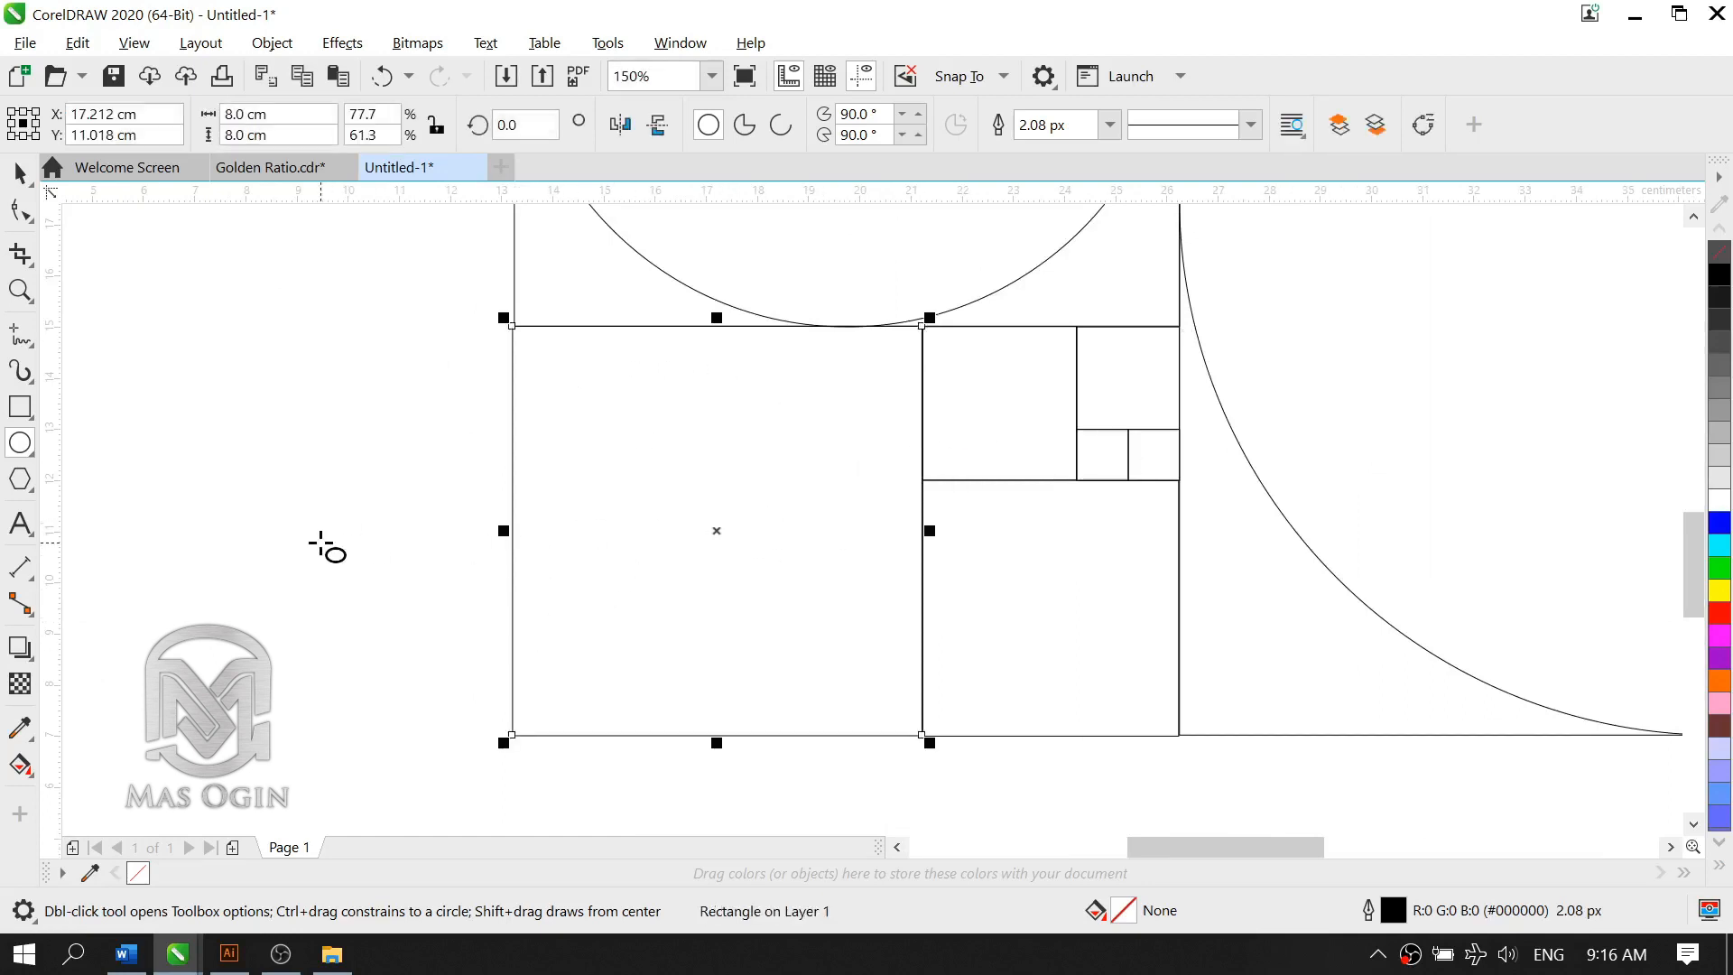
left_click(329, 545)
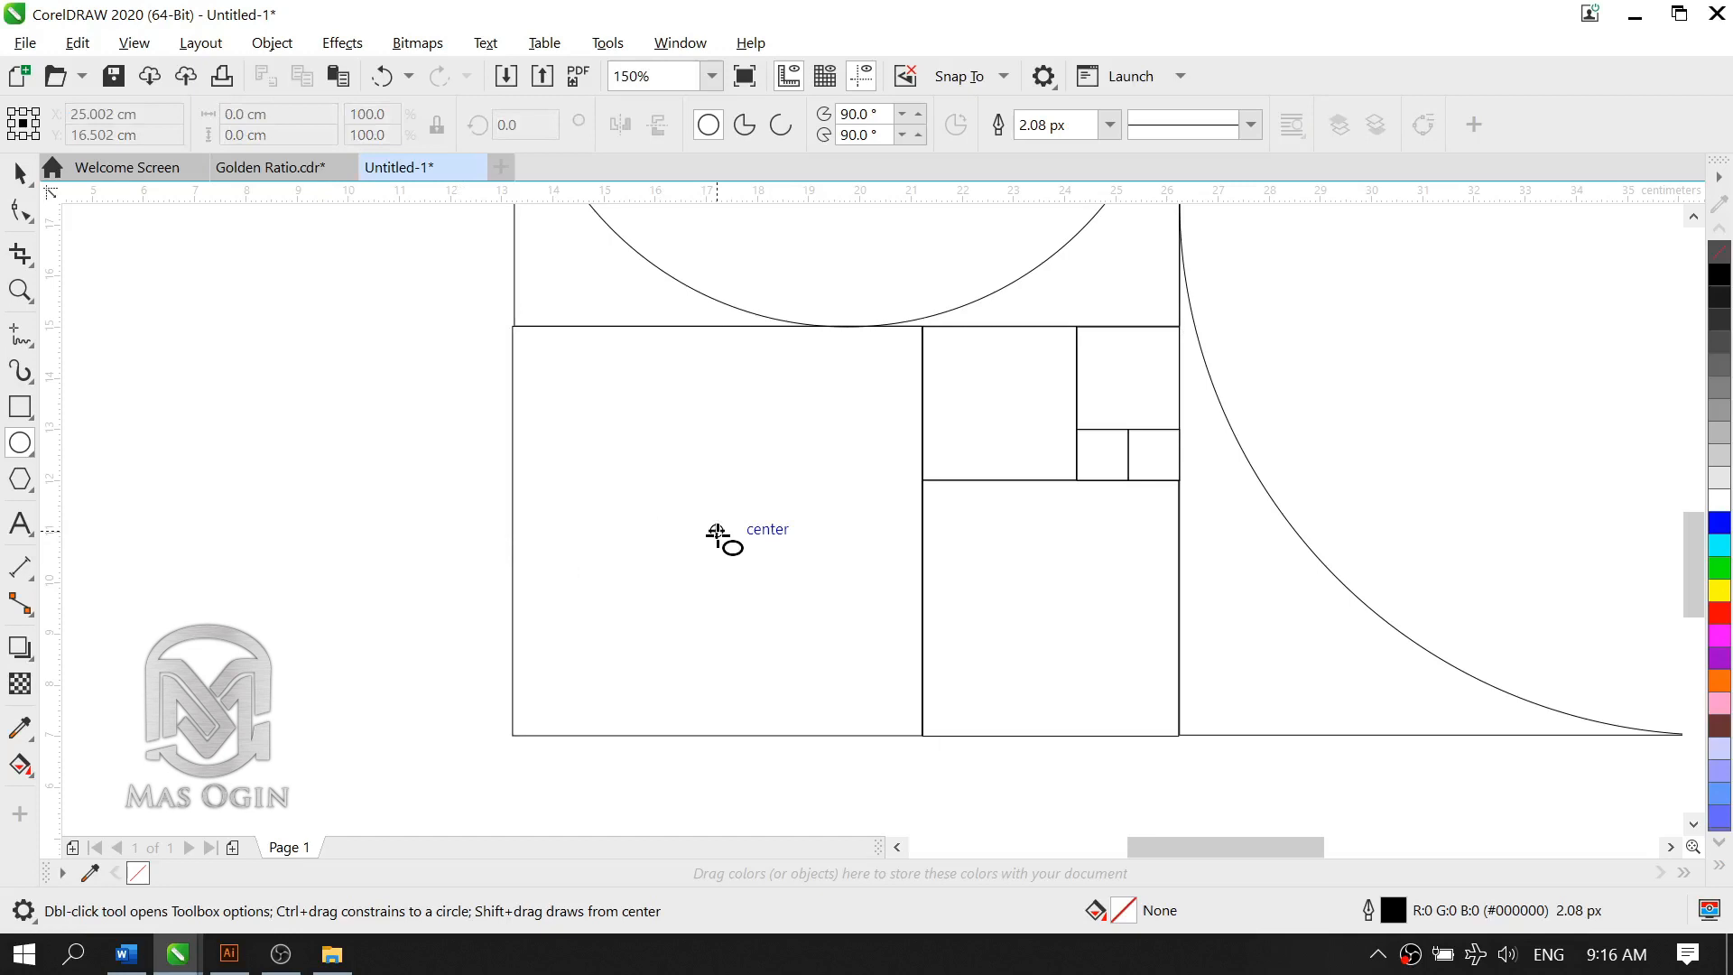
left_click_drag(718, 534, 745, 567)
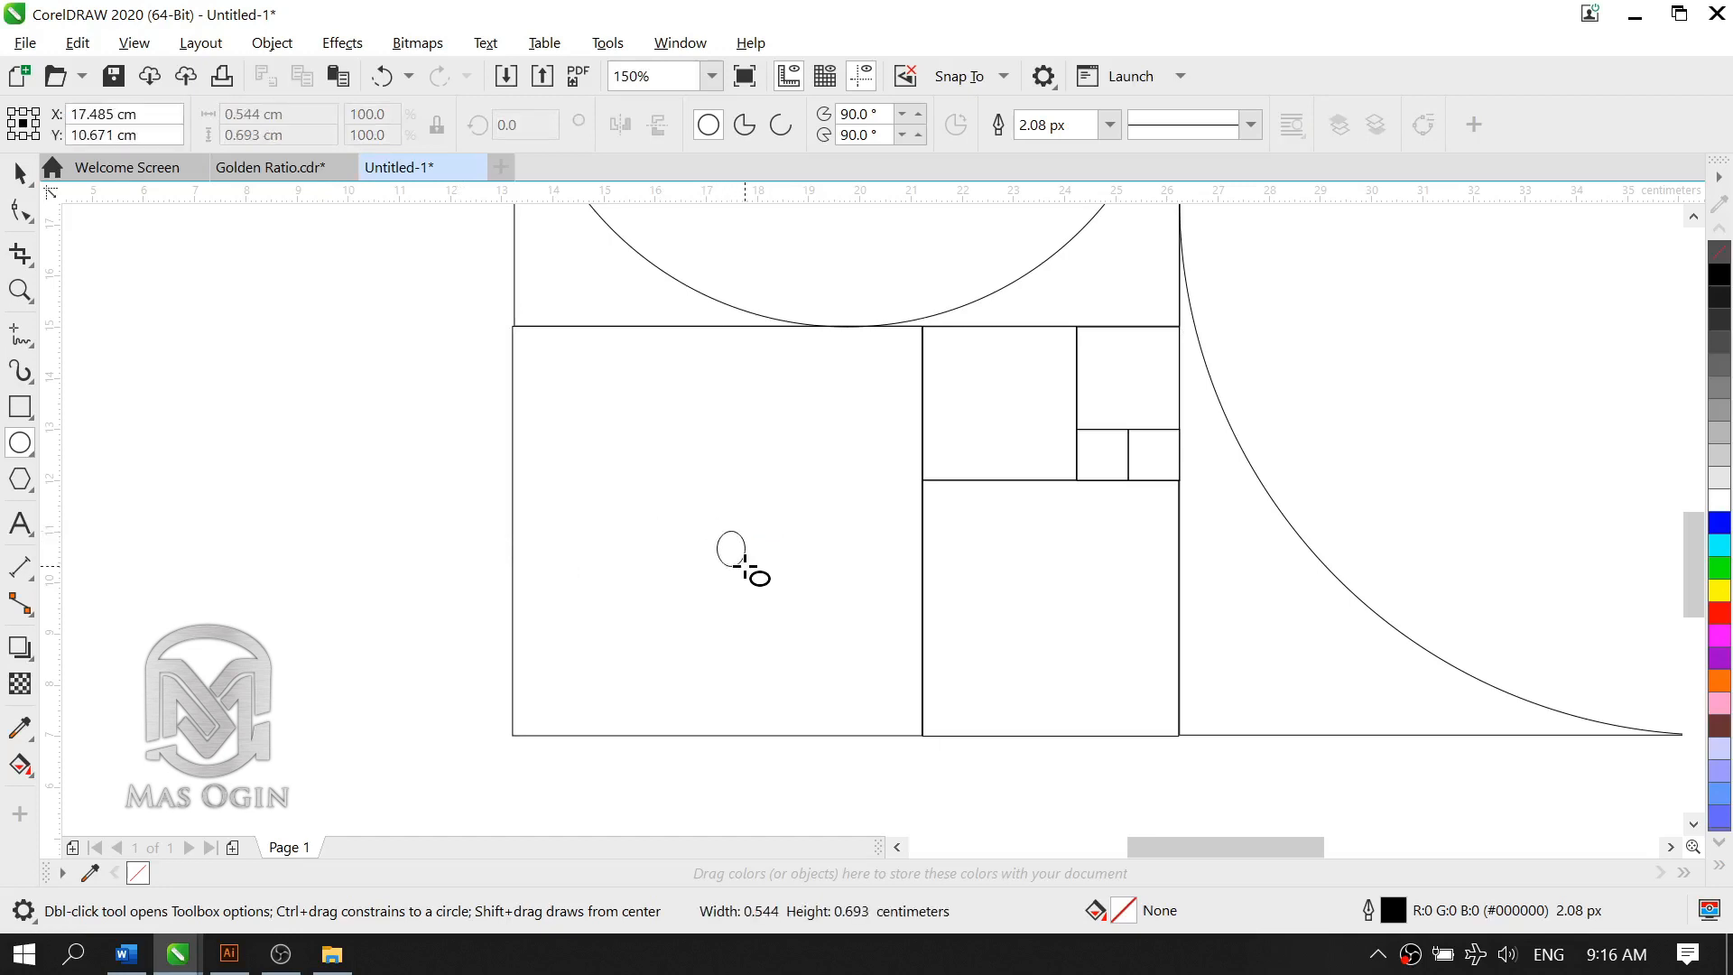
left_click_drag(745, 567, 921, 735)
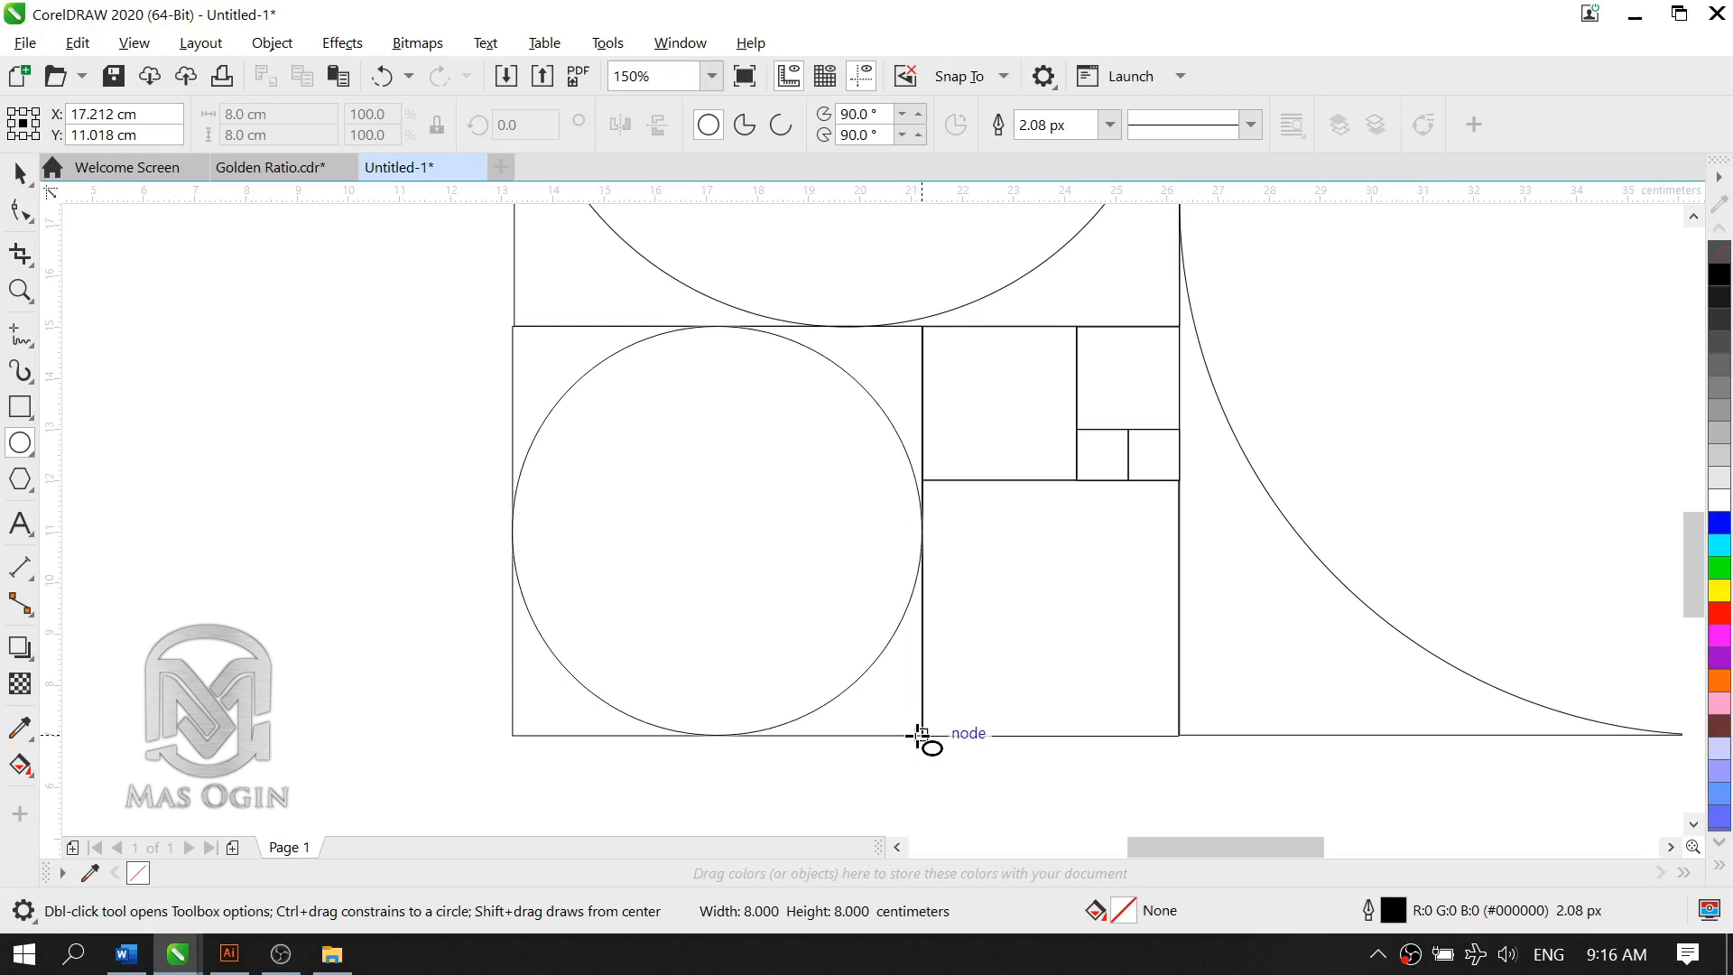
left_click_drag(921, 735, 921, 735)
Step: Draw a 5 cm circle from the center of the 5 cm square out to its corner
left_click(1058, 596)
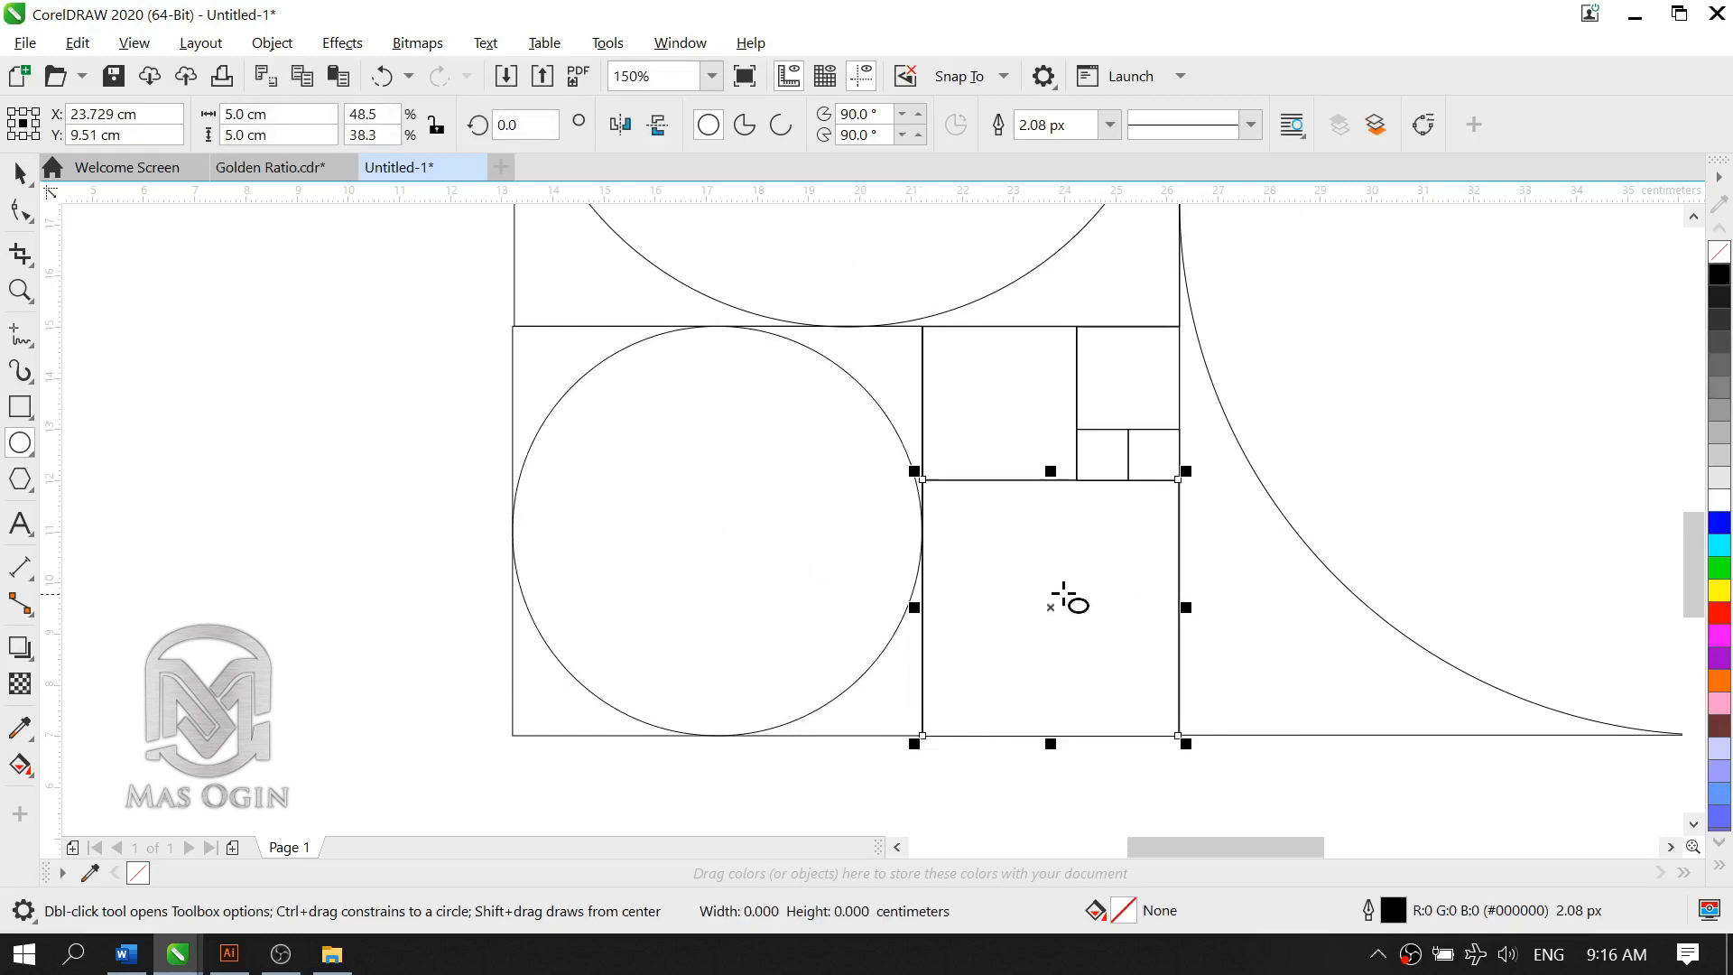
left_click(1219, 795)
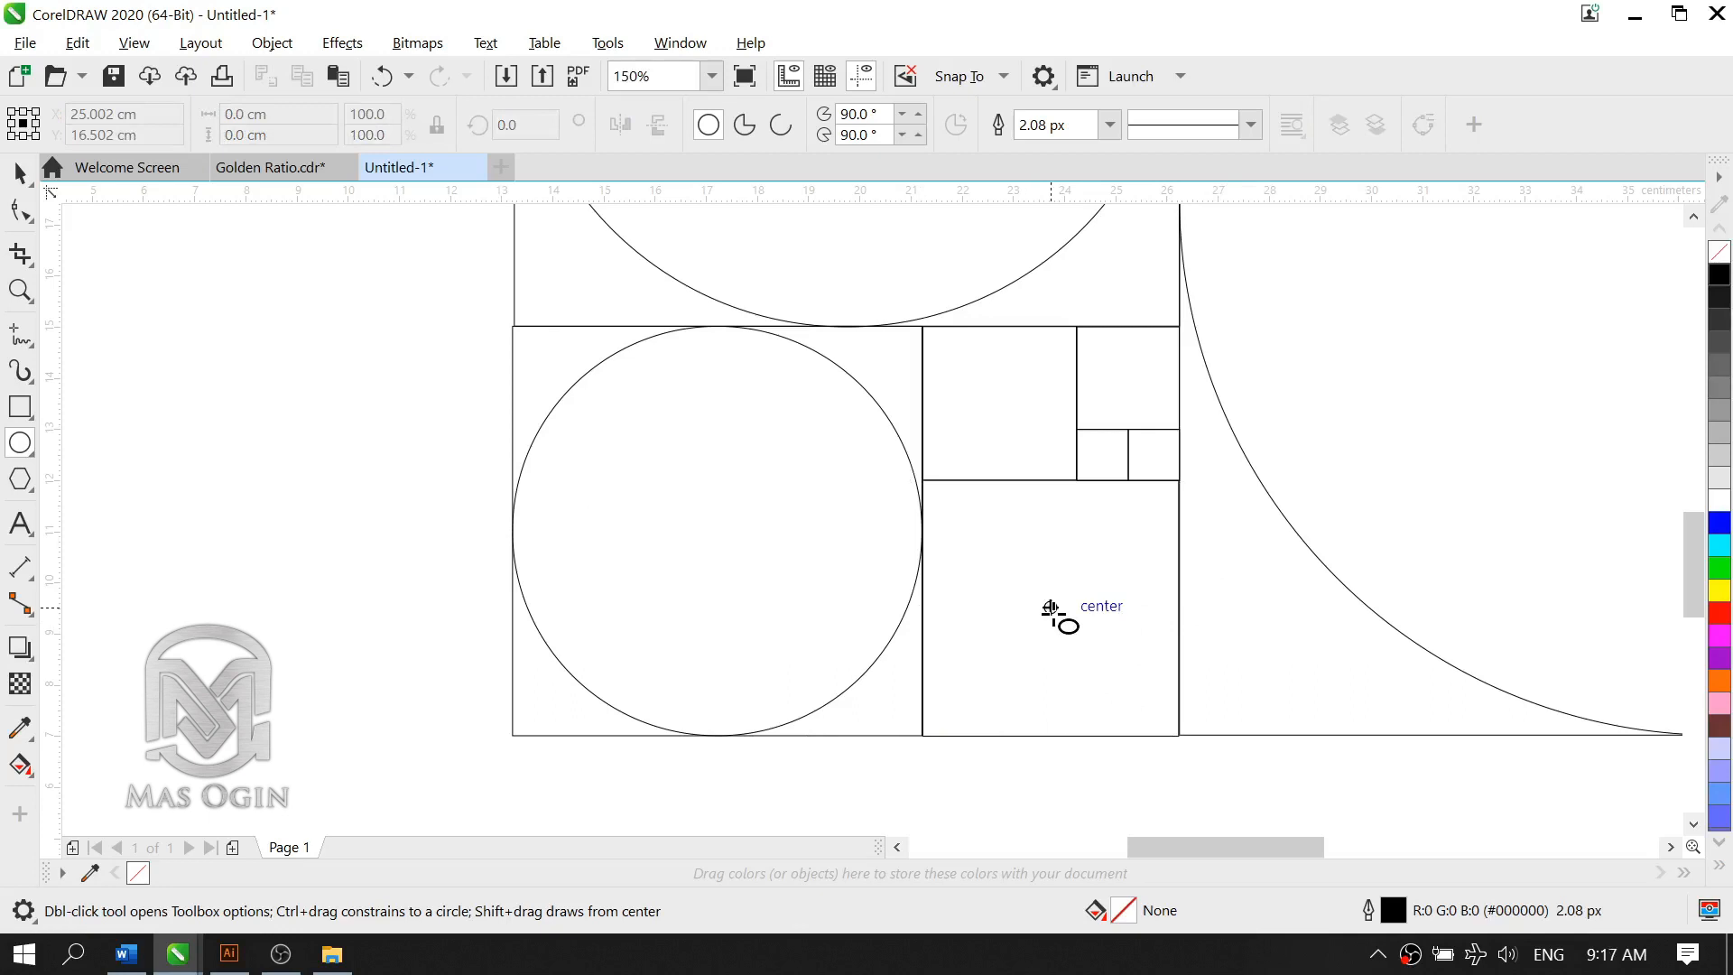
left_click_drag(1049, 608, 1178, 735)
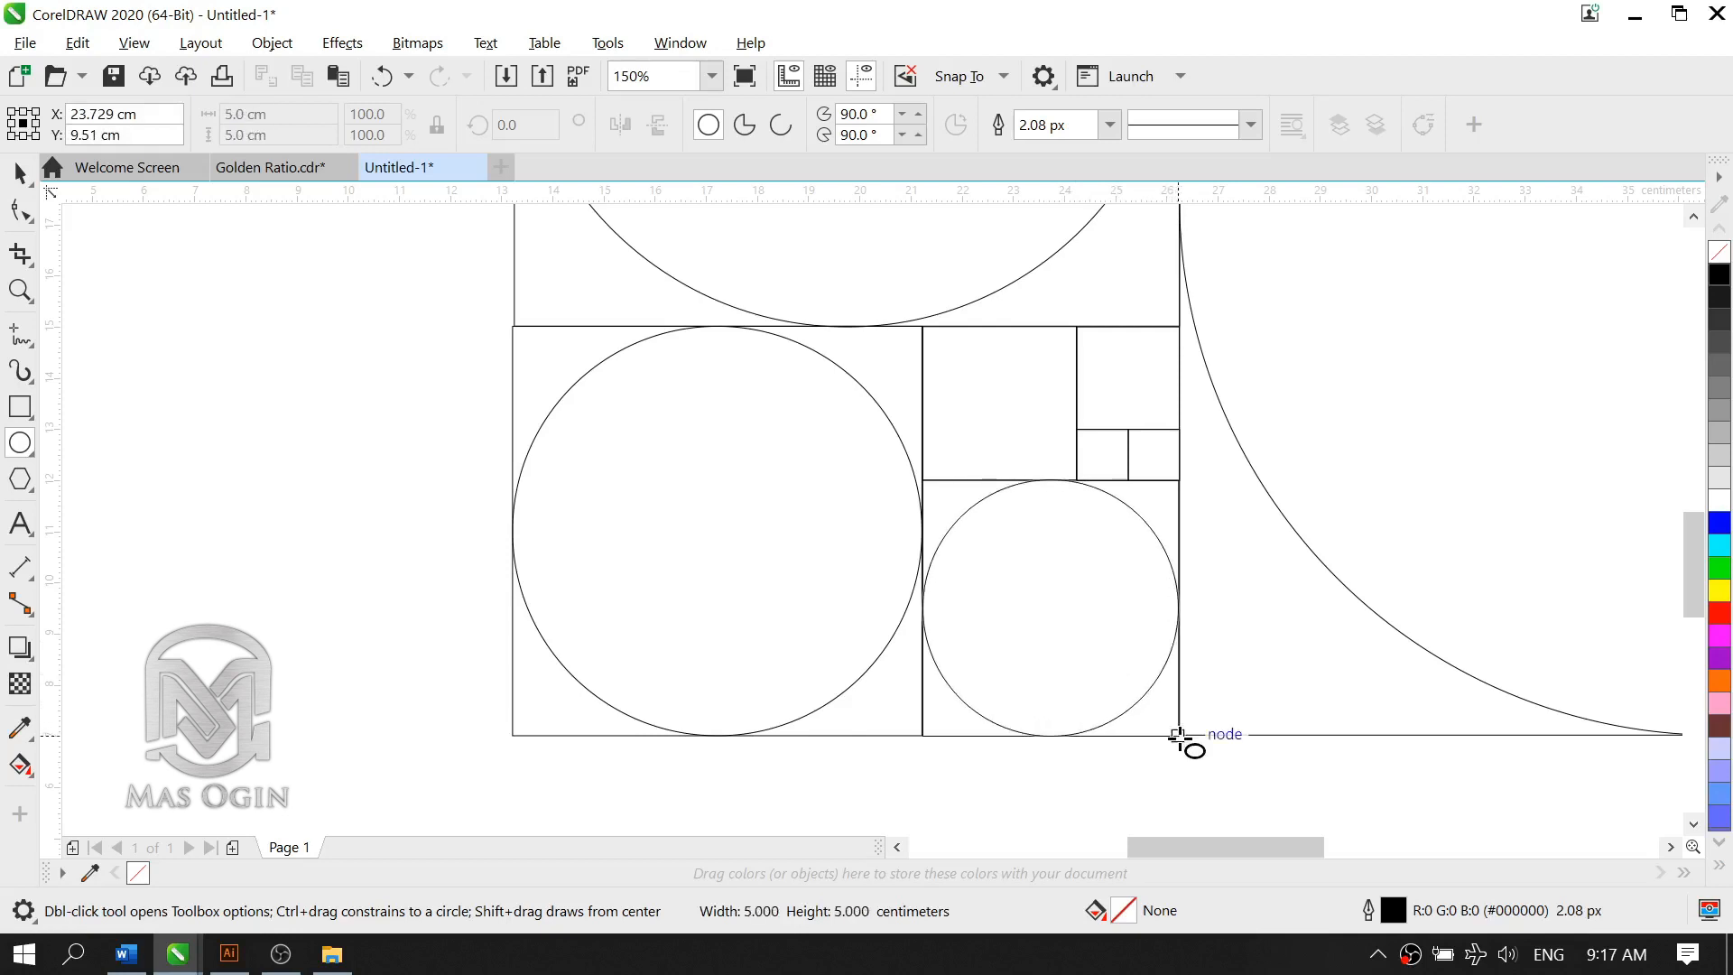
left_click_drag(1178, 736, 1178, 736)
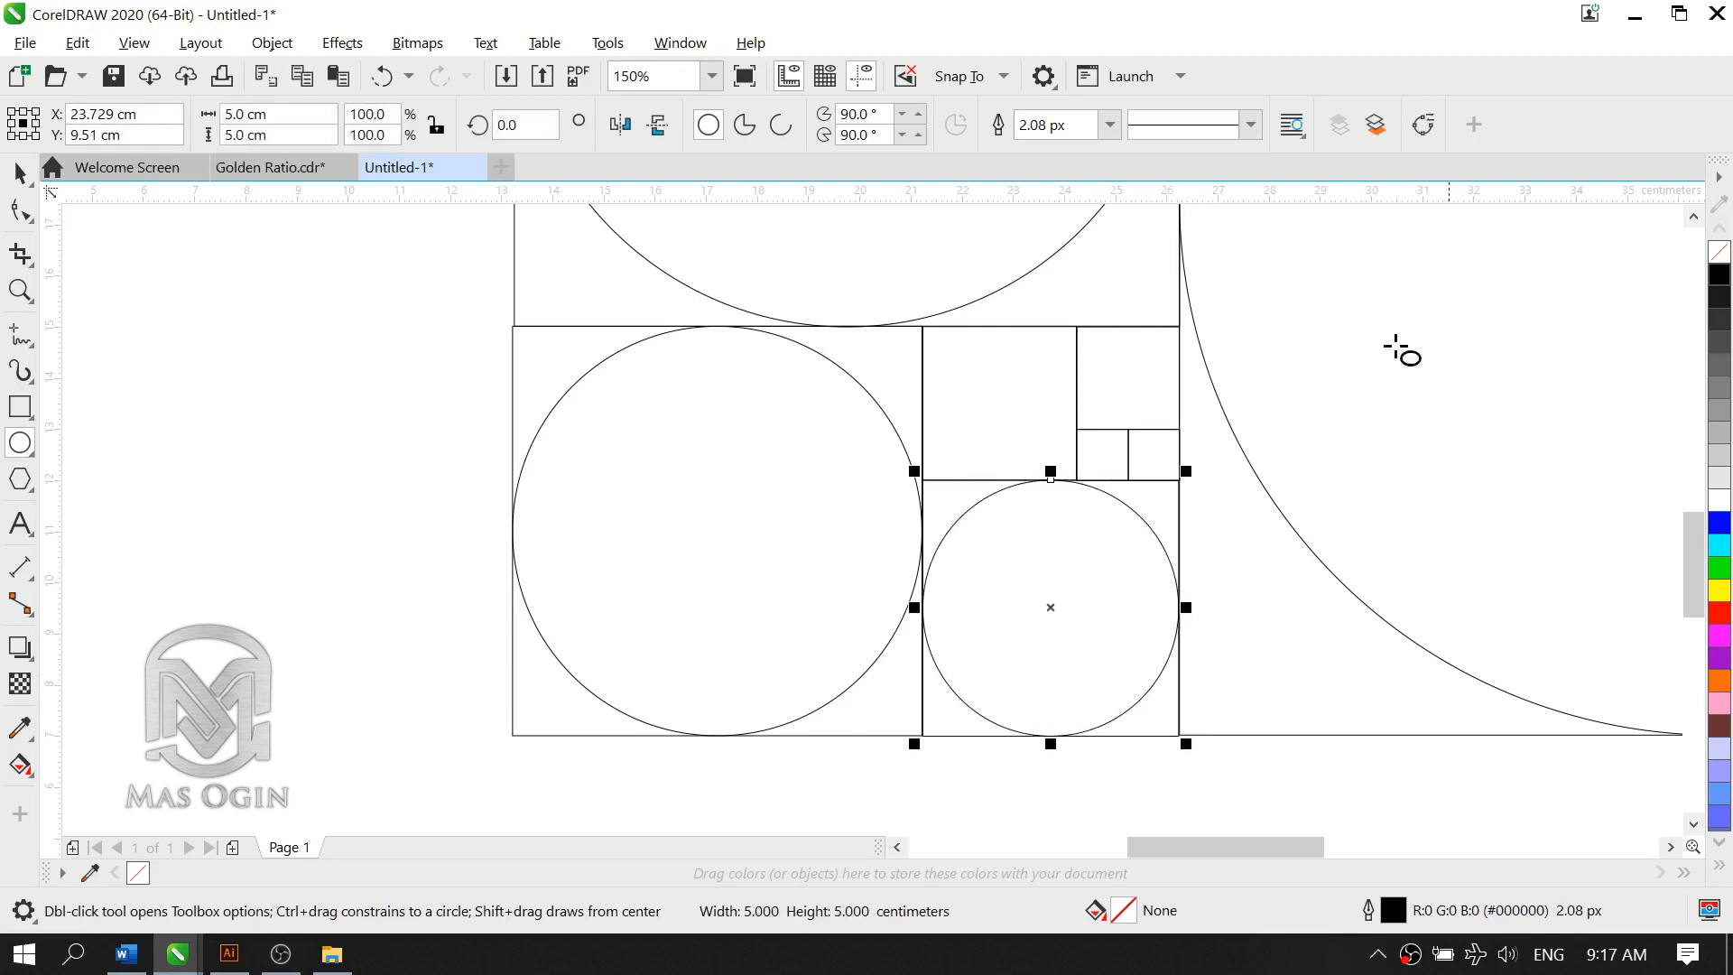
Step: Draw a circle from the center of the 3 cm square out to its corner, filling the square
scroll(1087, 350, "up", 2)
scroll(1047, 429, "up", 1)
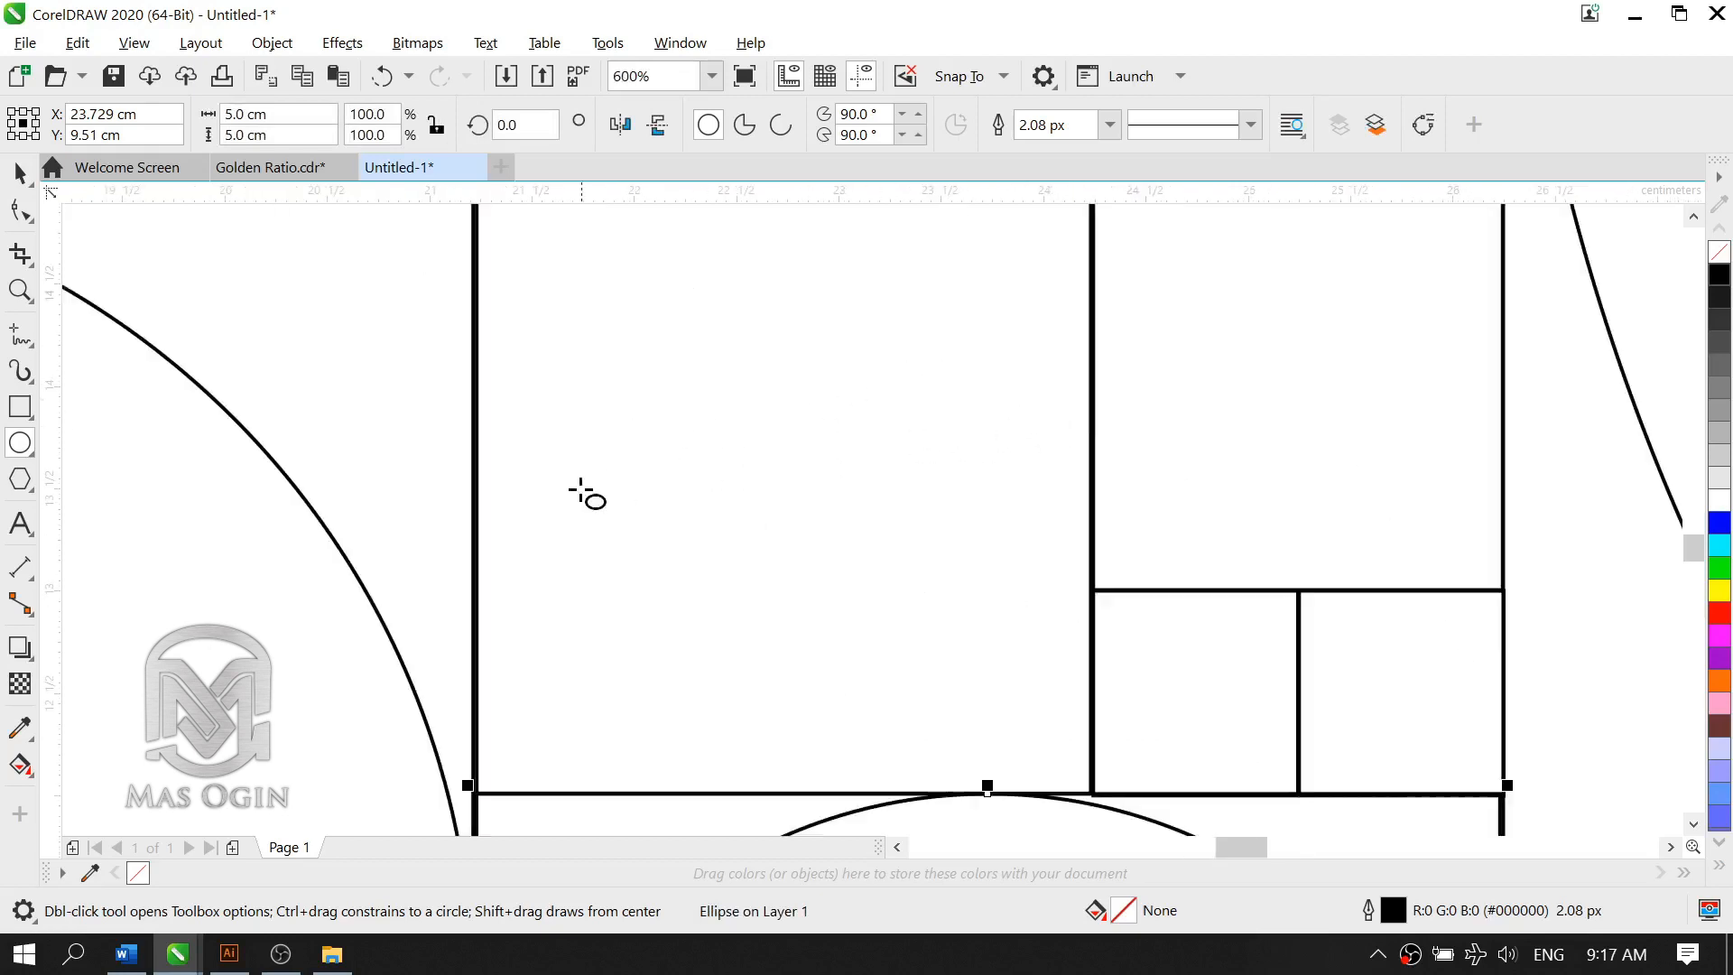
scroll(668, 487, "down", 1)
scroll(749, 475, "up", 1)
scroll(778, 446, "down", 1)
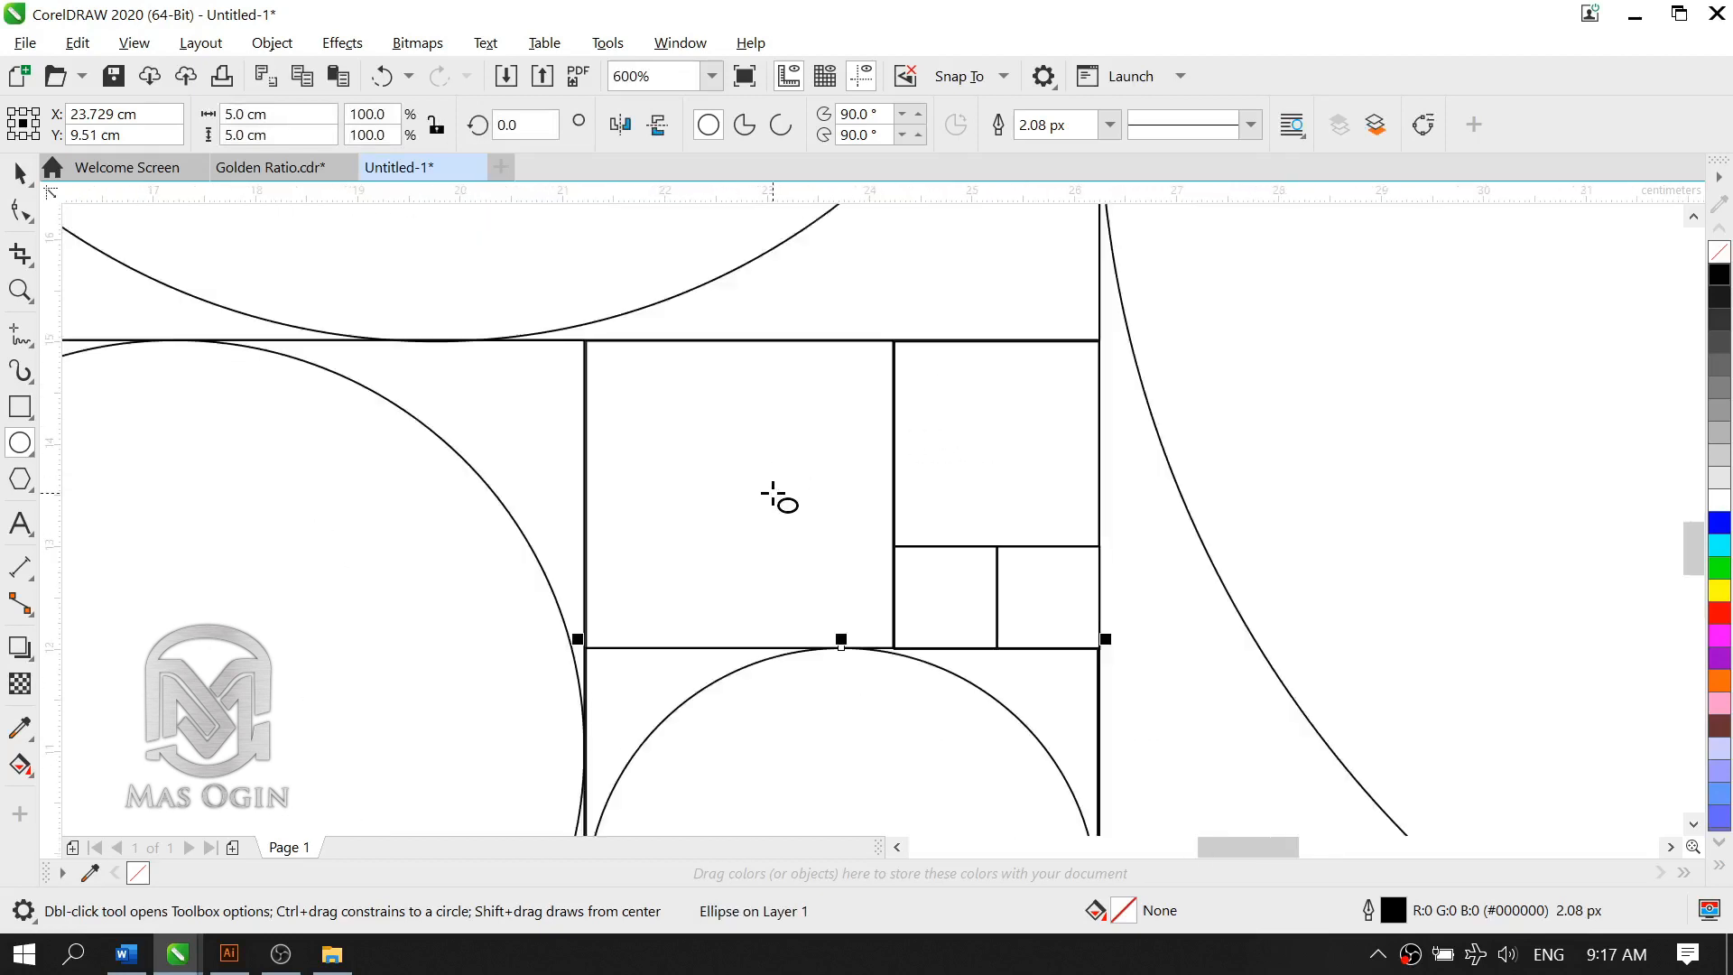
left_click(739, 491)
left_click(487, 456)
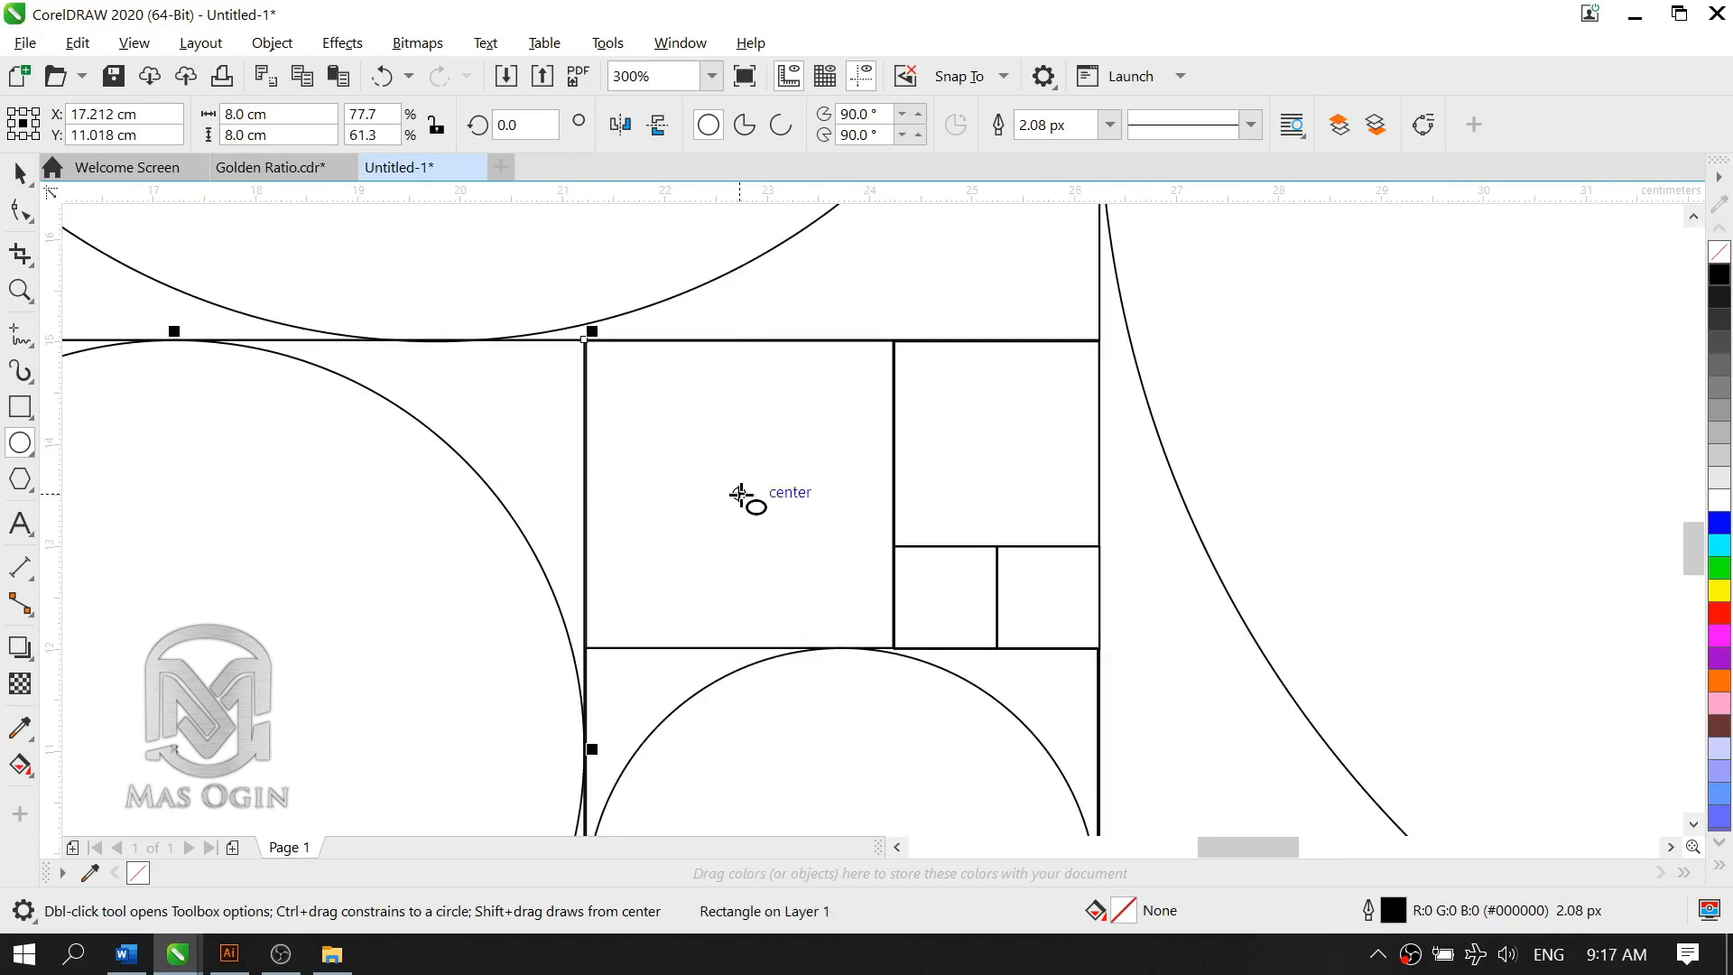
mouse_move(739, 494)
left_mouse_down()
mouse_move(824, 600)
mouse_move(893, 646)
left_mouse_up()
Step: Draw a 2 cm circle from the center of the 2 cm square out to its corner
left_click(1020, 438)
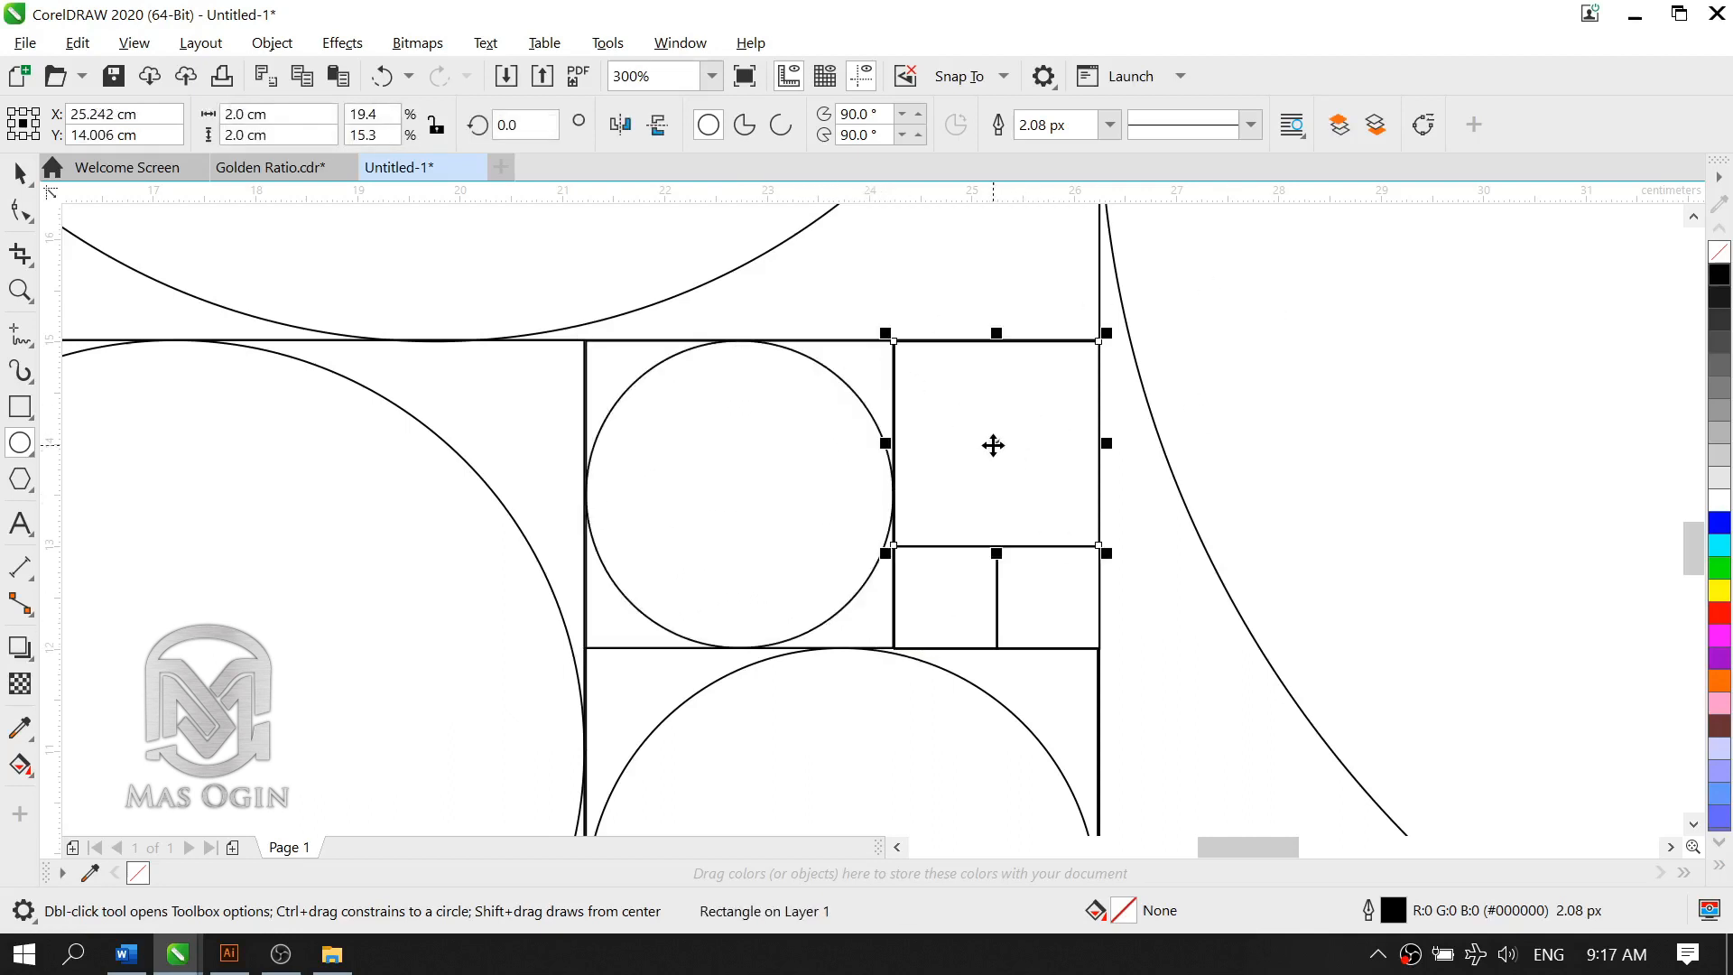
left_click(1169, 462)
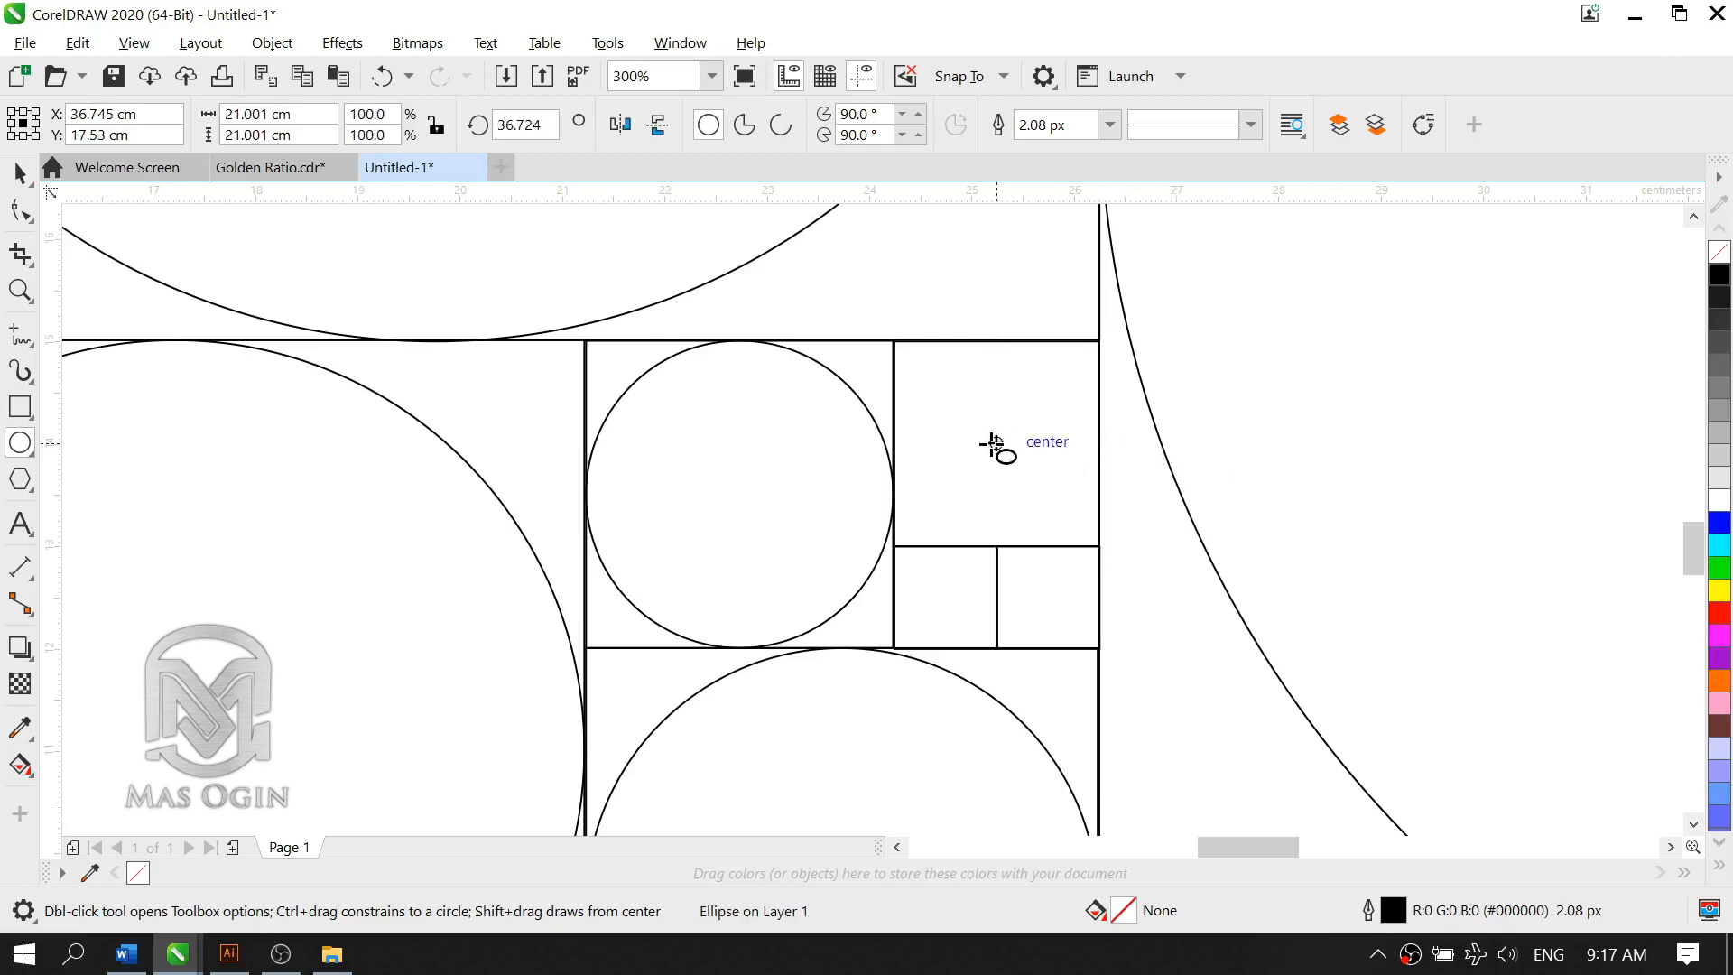
left_click_drag(992, 445, 1098, 546)
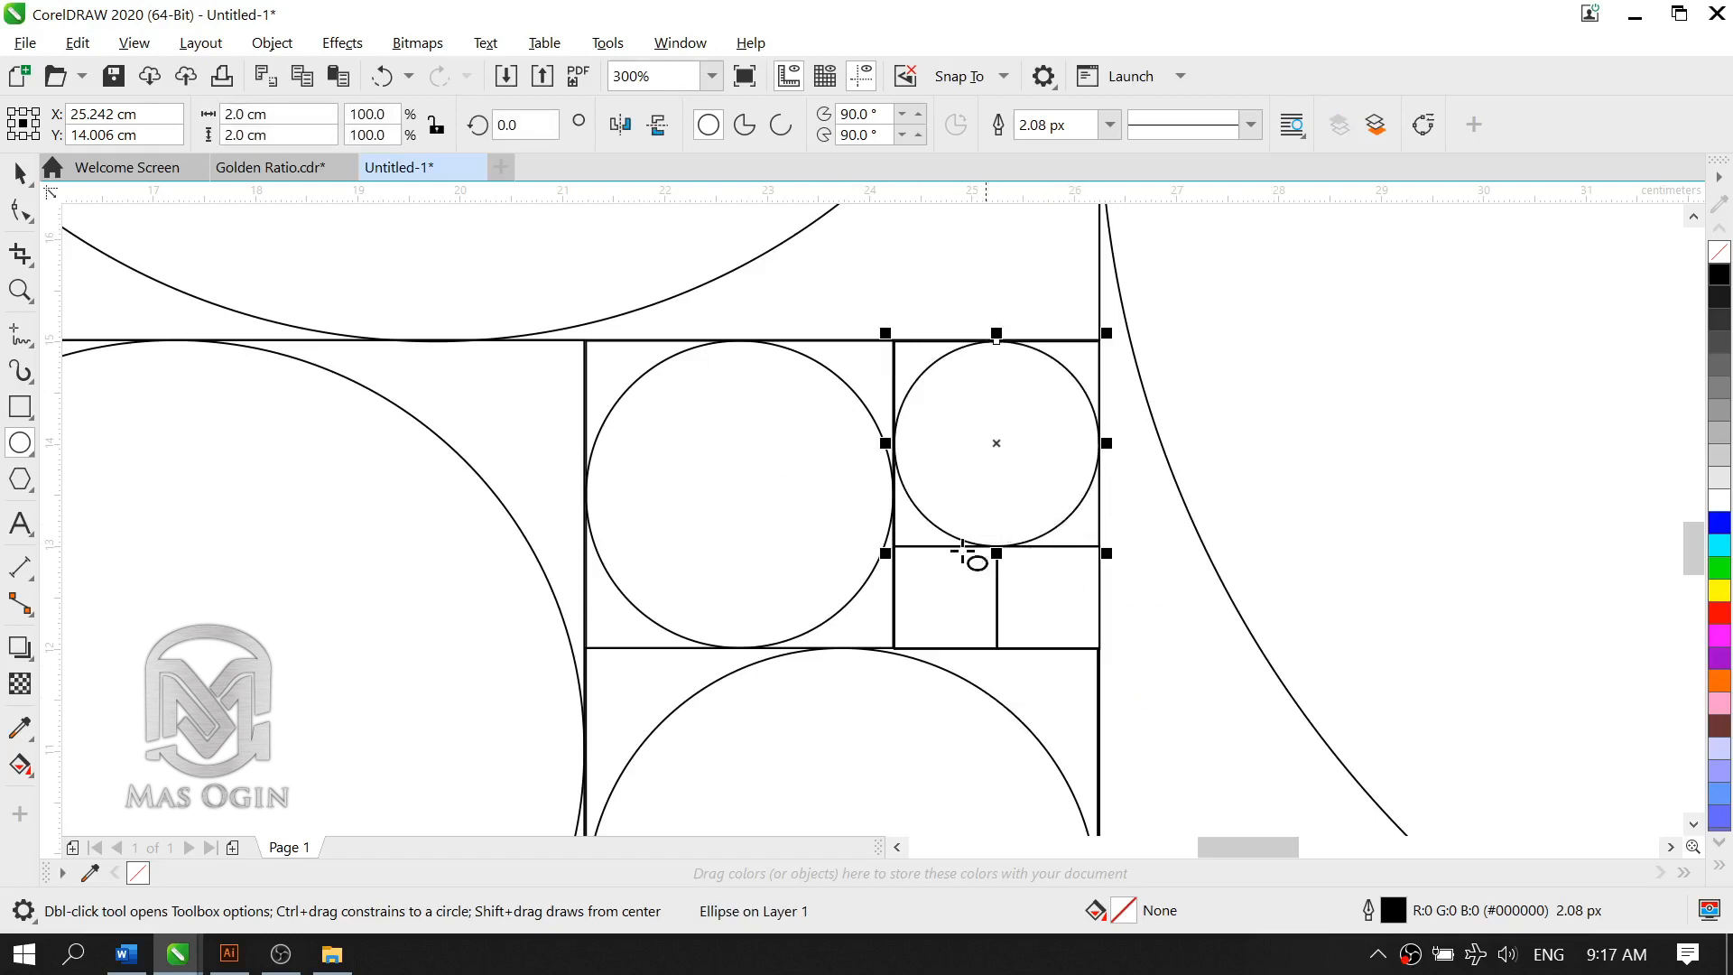
Step: Draw a circle about 1 cm wide in each of the two 1 cm squares, from its center out to its corner
scroll(1074, 646, "up", 2)
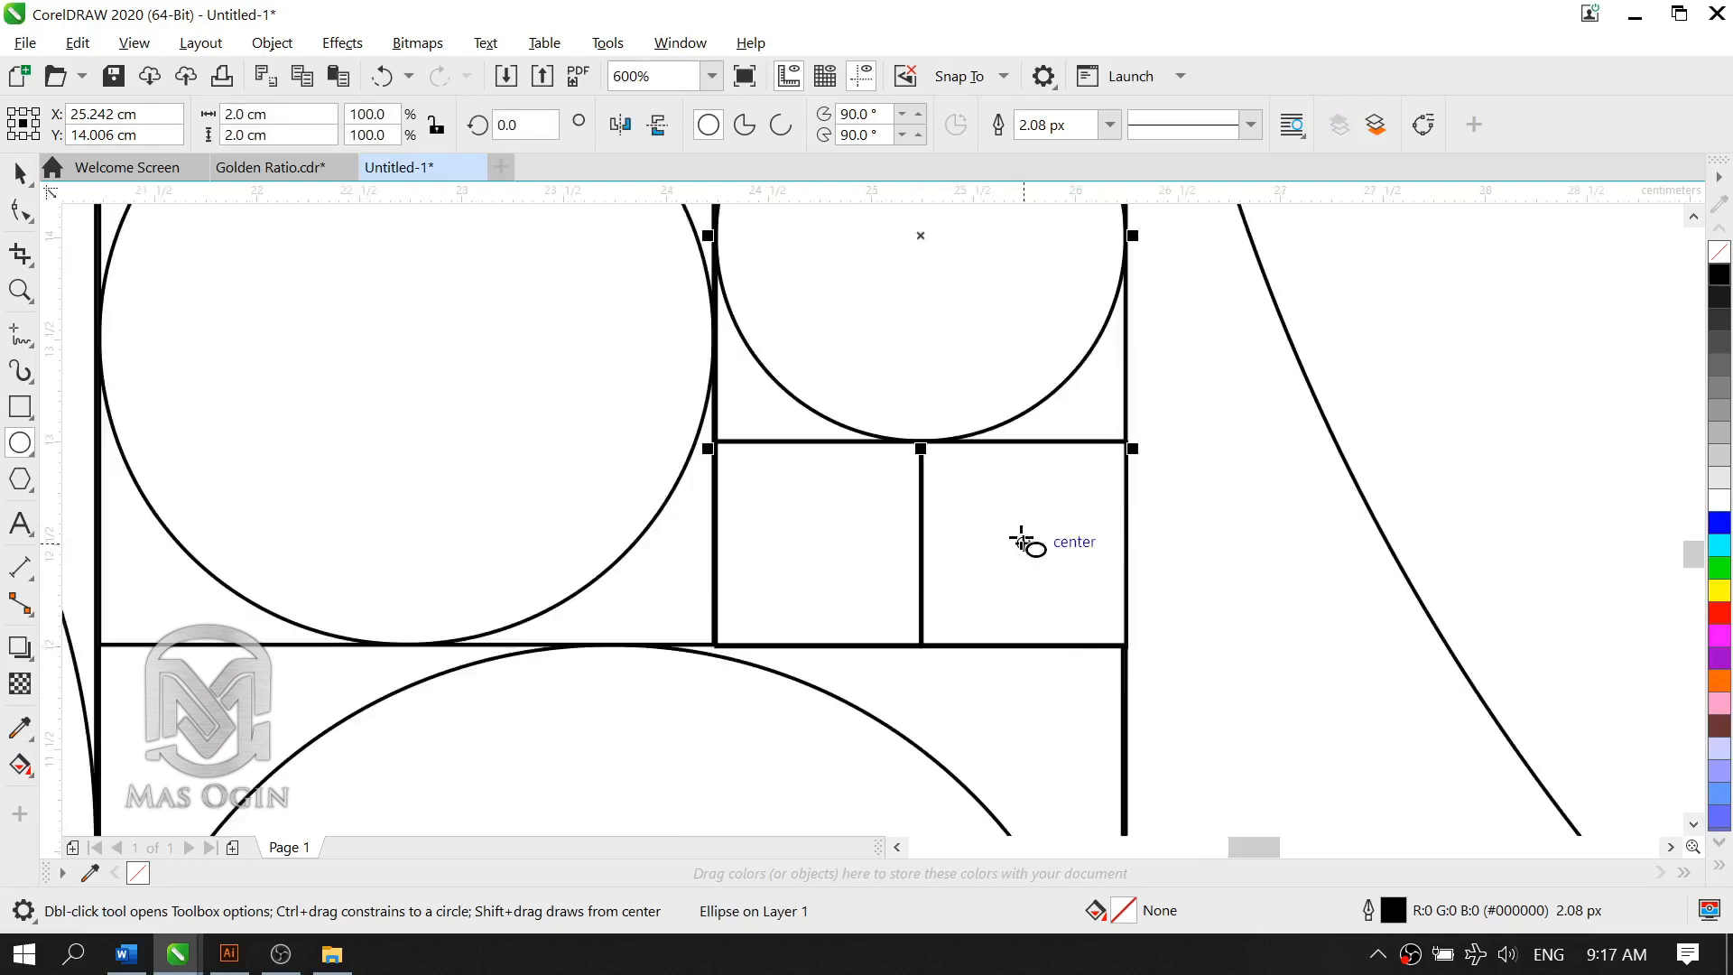
mouse_move(1026, 538)
left_mouse_down()
mouse_move(1057, 607)
mouse_move(1126, 647)
left_mouse_up()
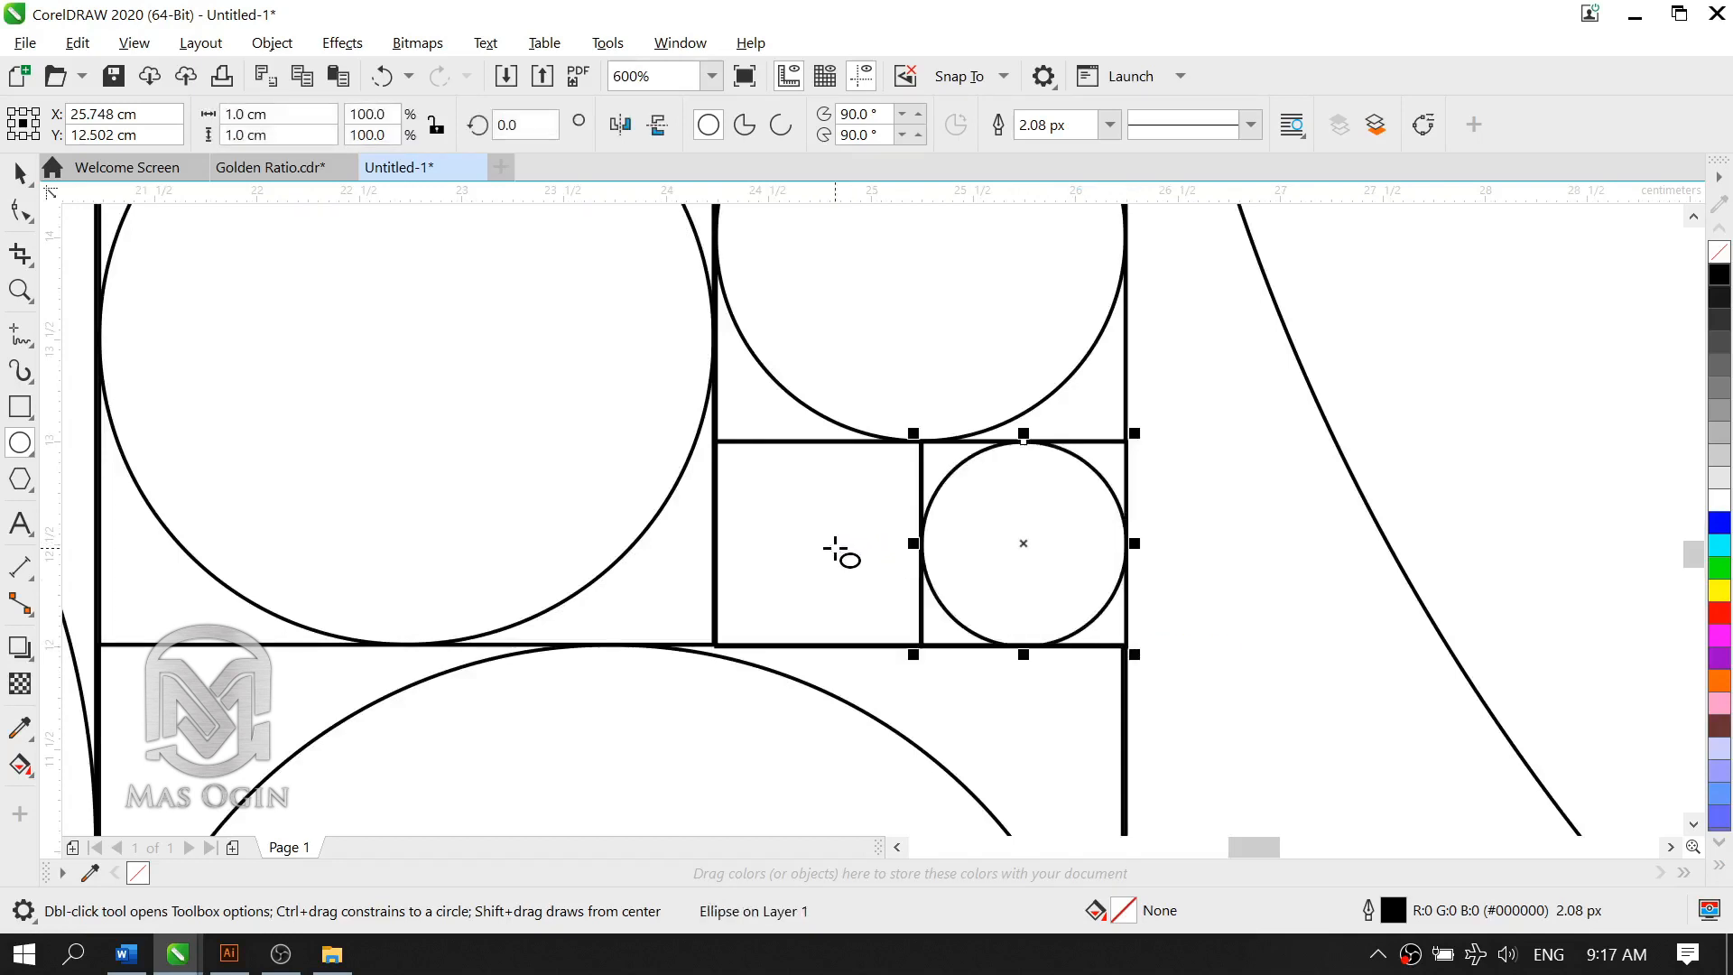
left_click_drag(820, 543, 920, 643)
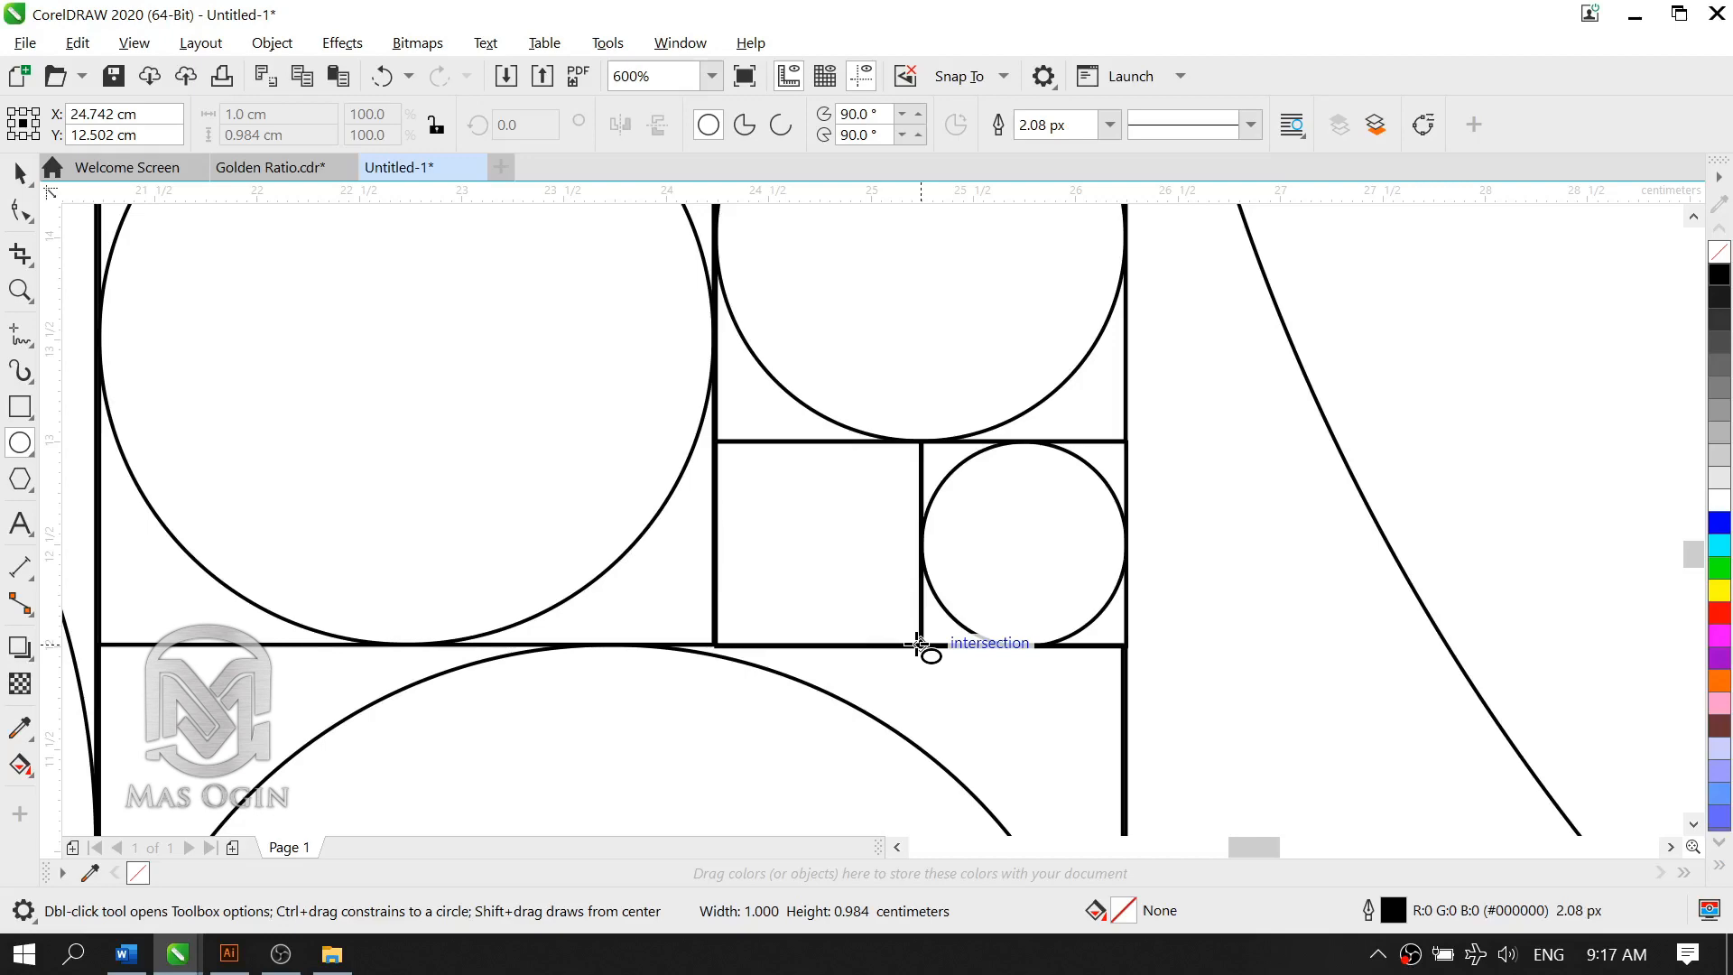
Step: Group all the squares and circles of the new Fibonacci layout and centre the group on the page
scroll(880, 469, "down", 4)
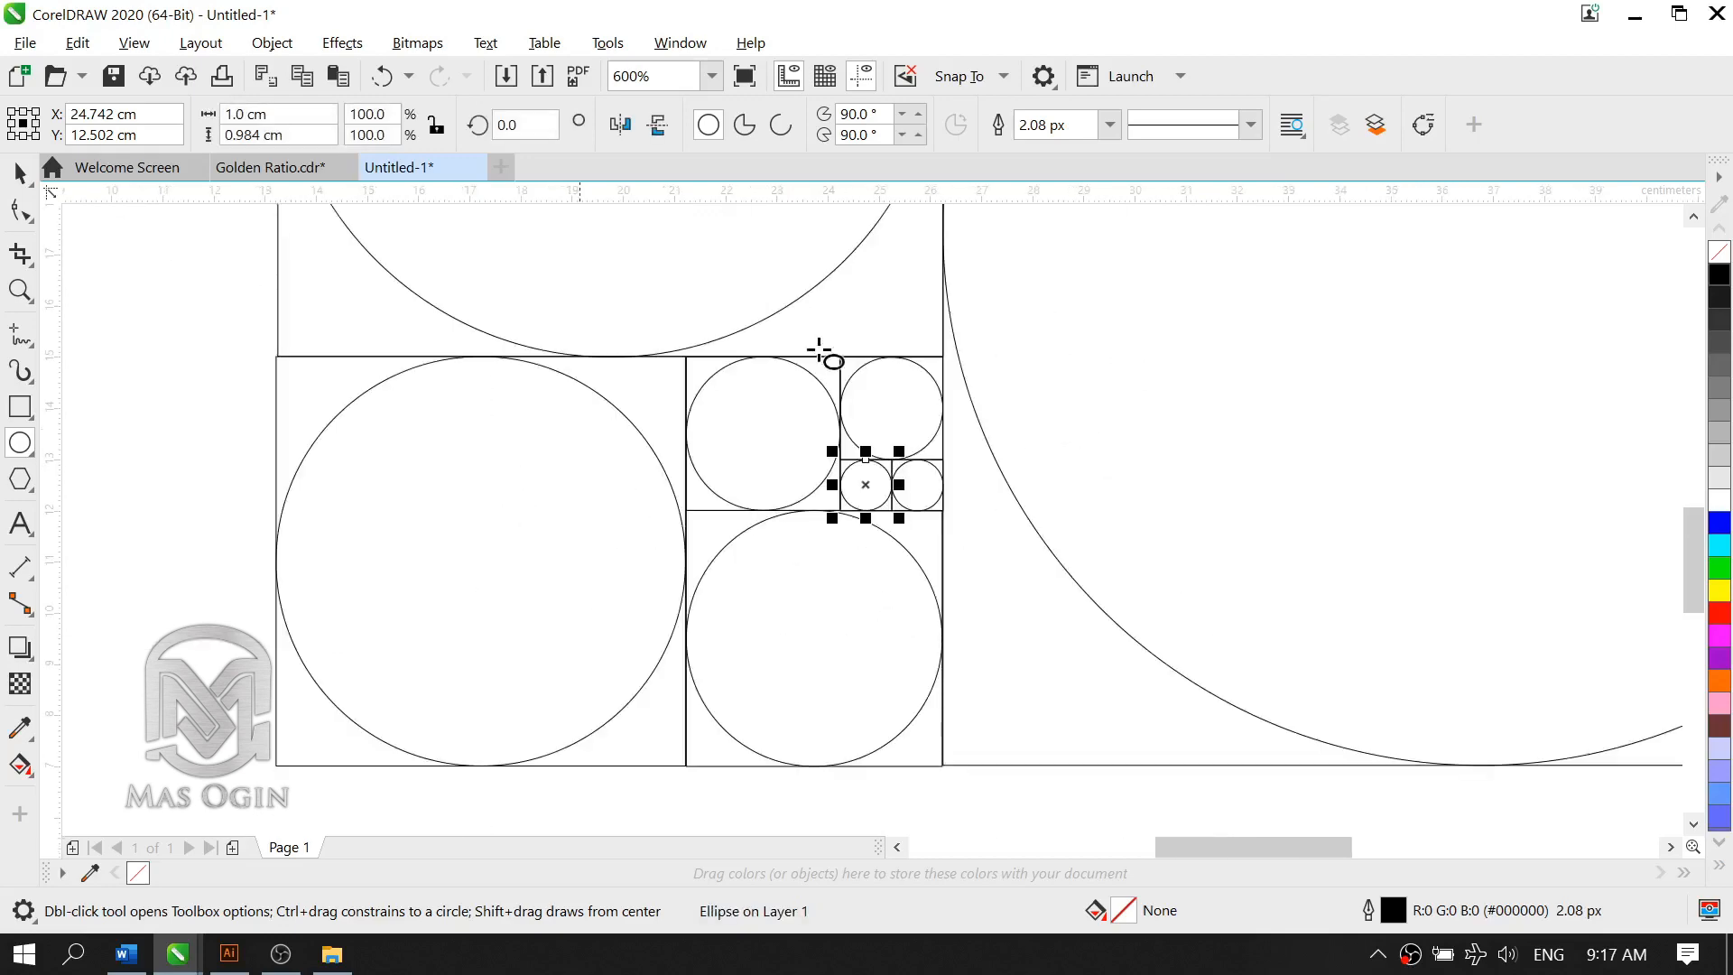
scroll(970, 420, "up", 1)
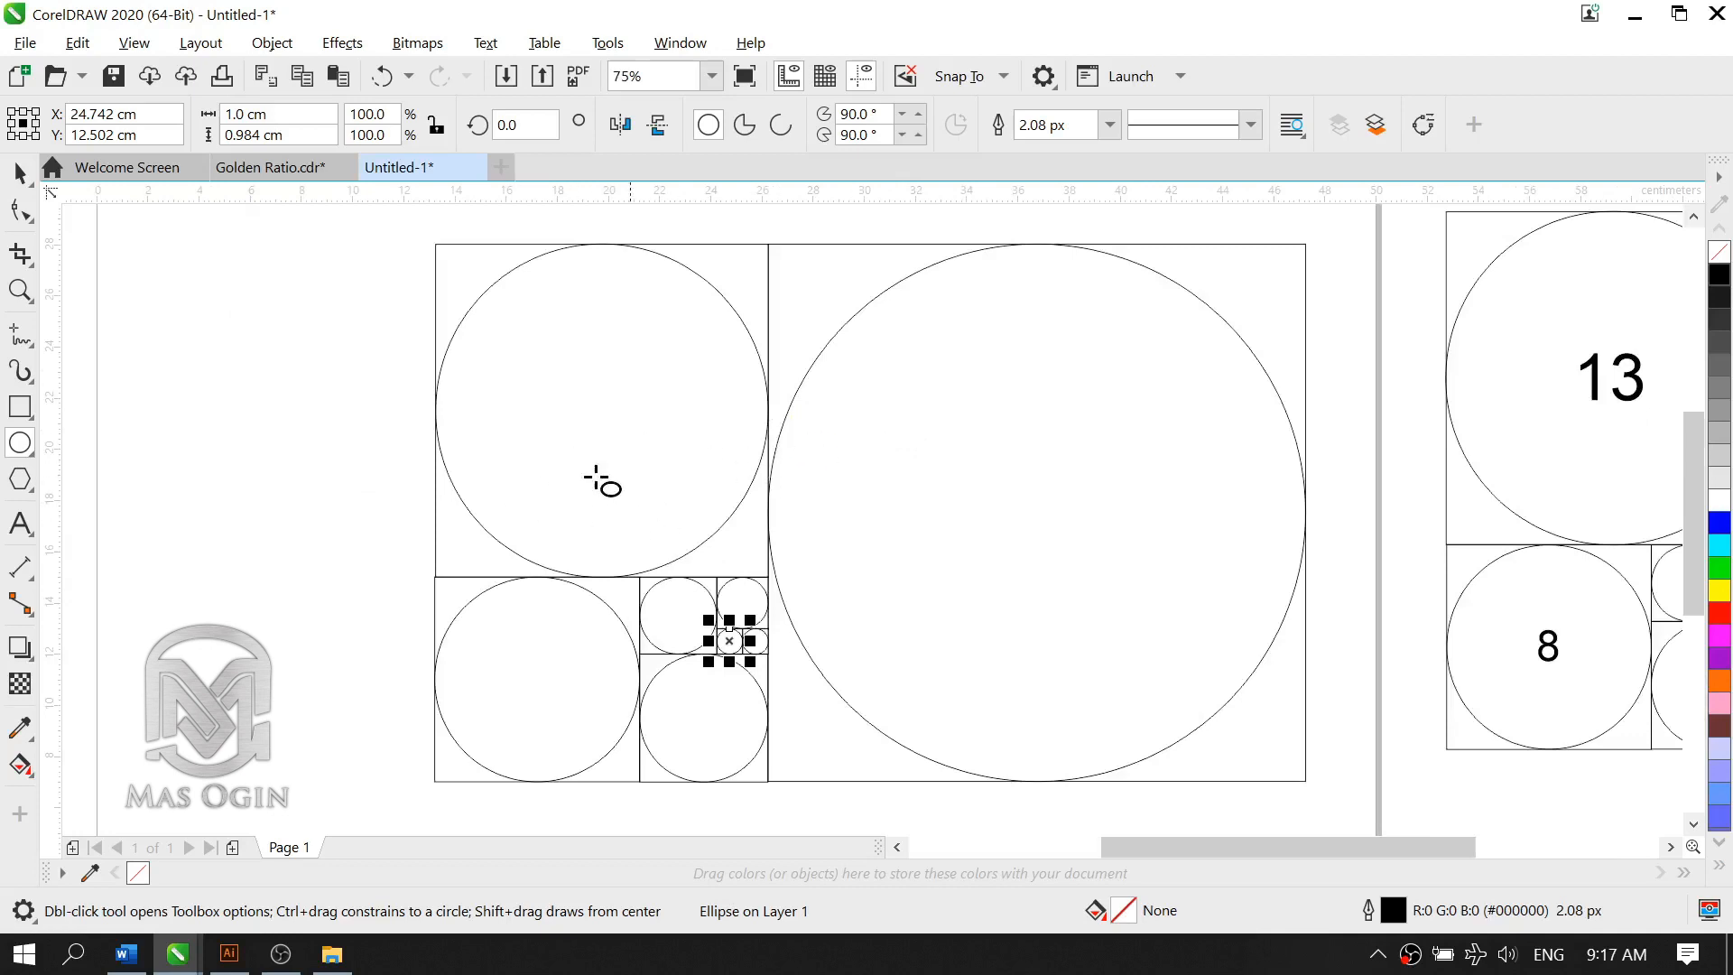
scroll(746, 489, "down", 1)
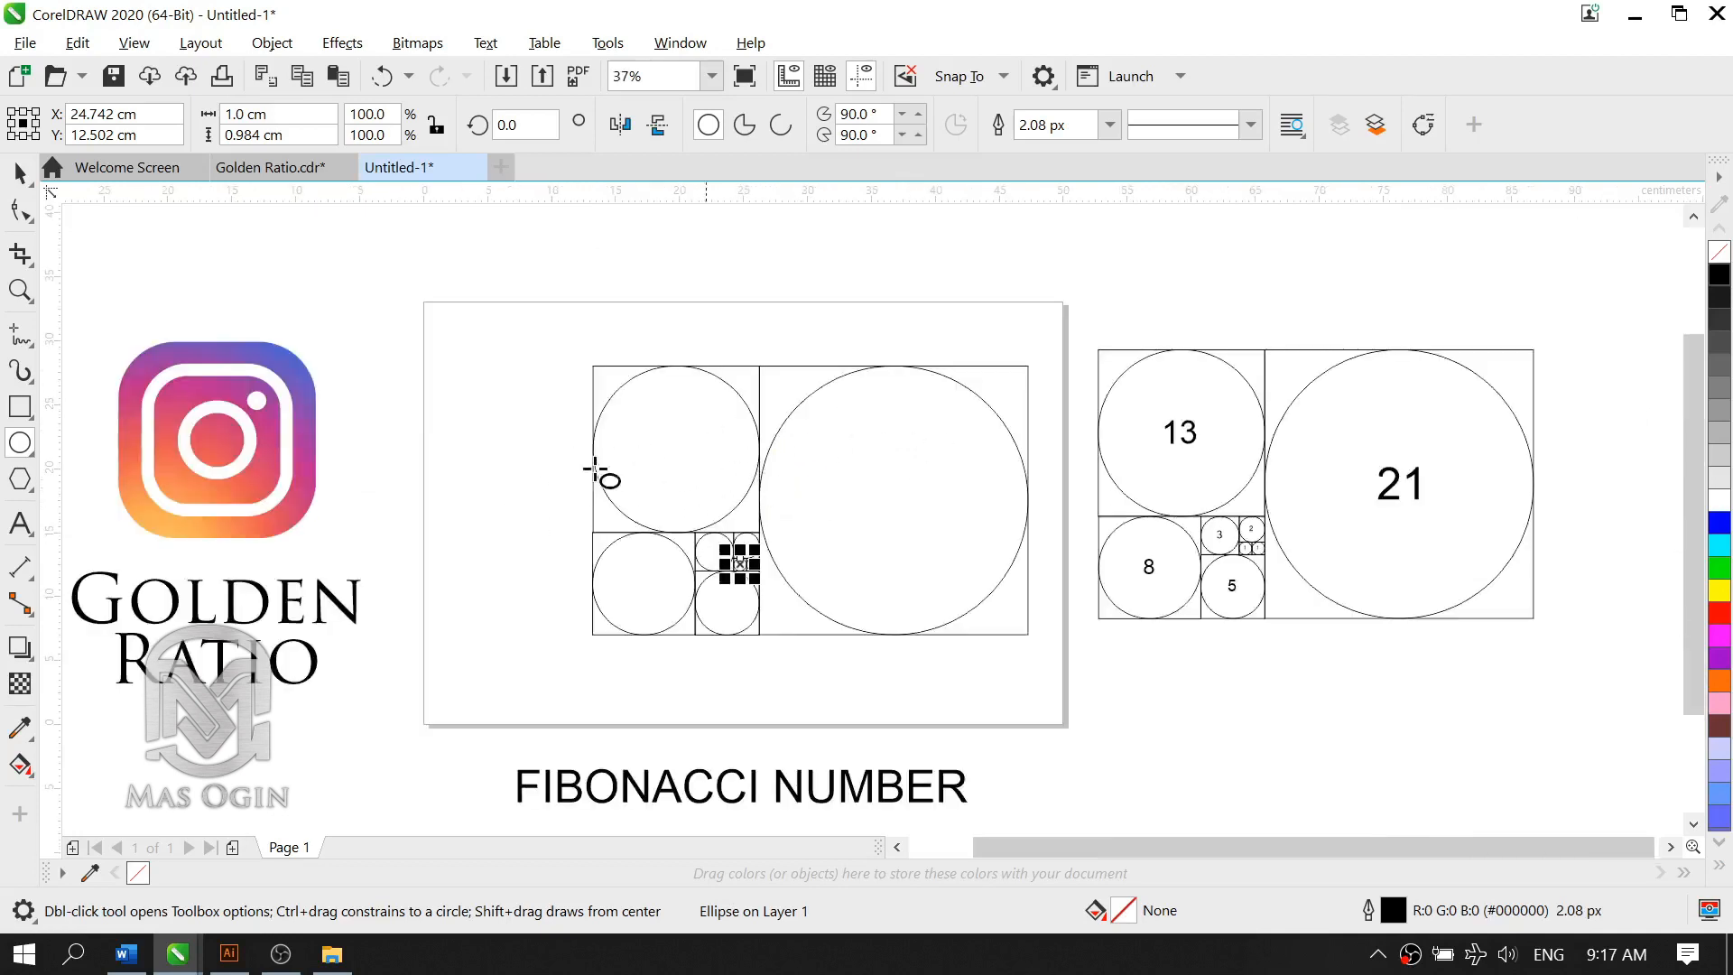
key("space")
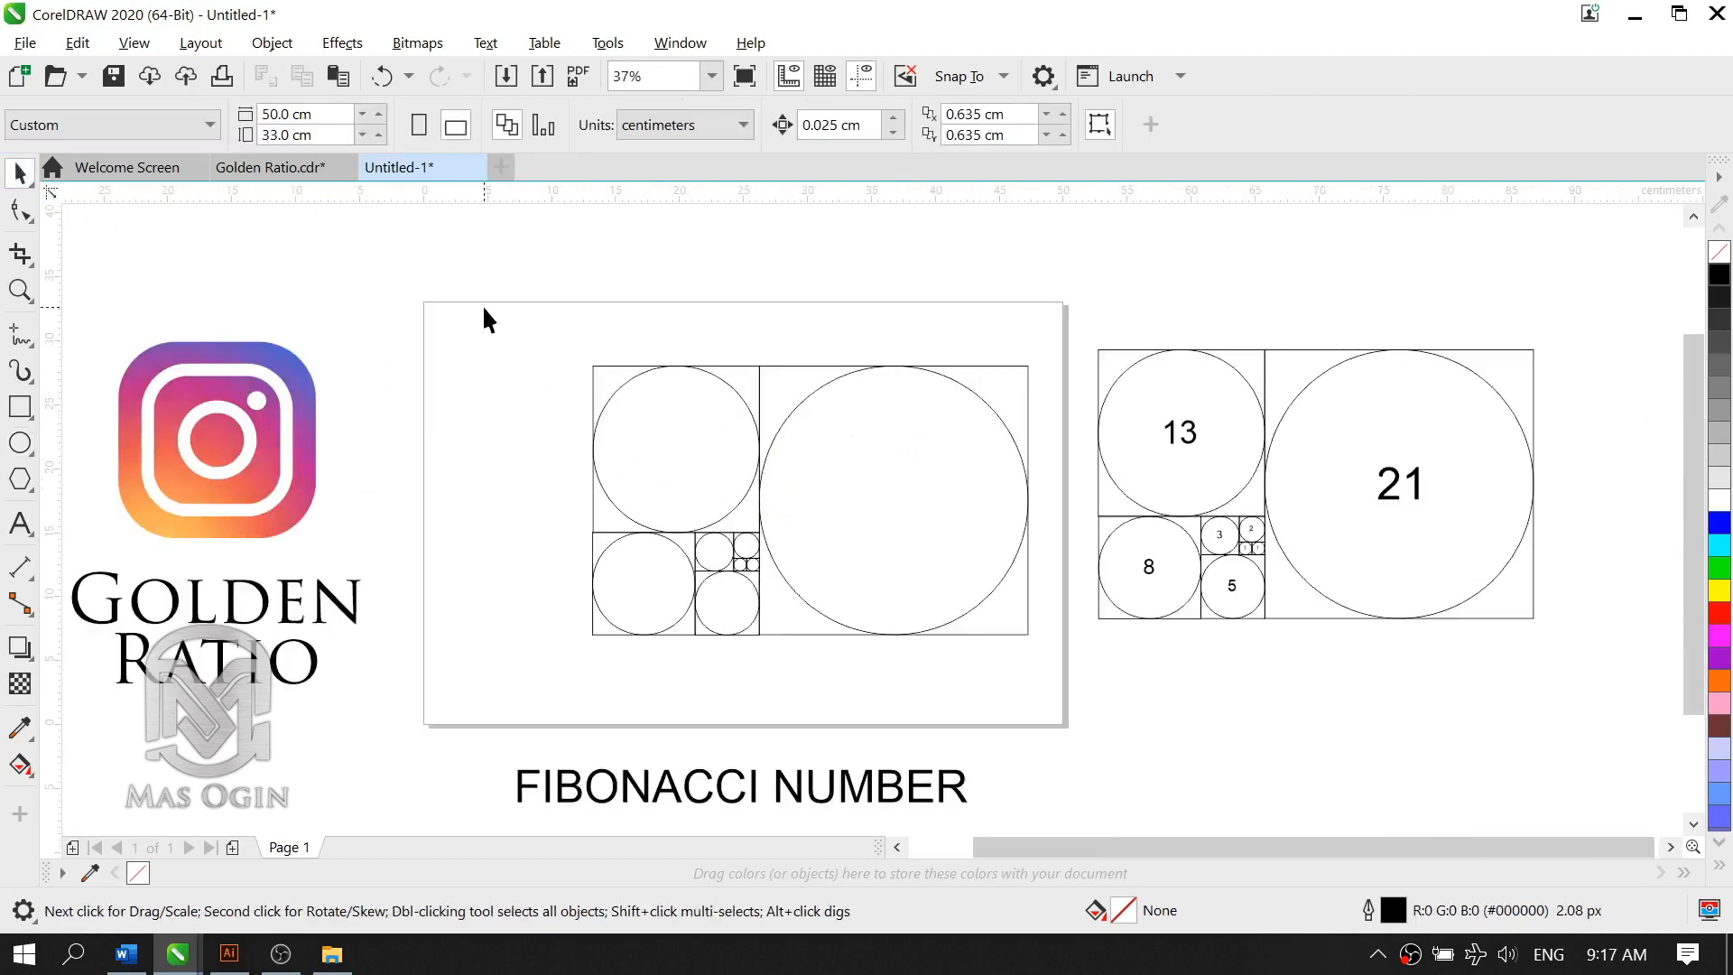
left_click_drag(484, 307, 899, 648)
left_click_drag(1066, 691, 1066, 693)
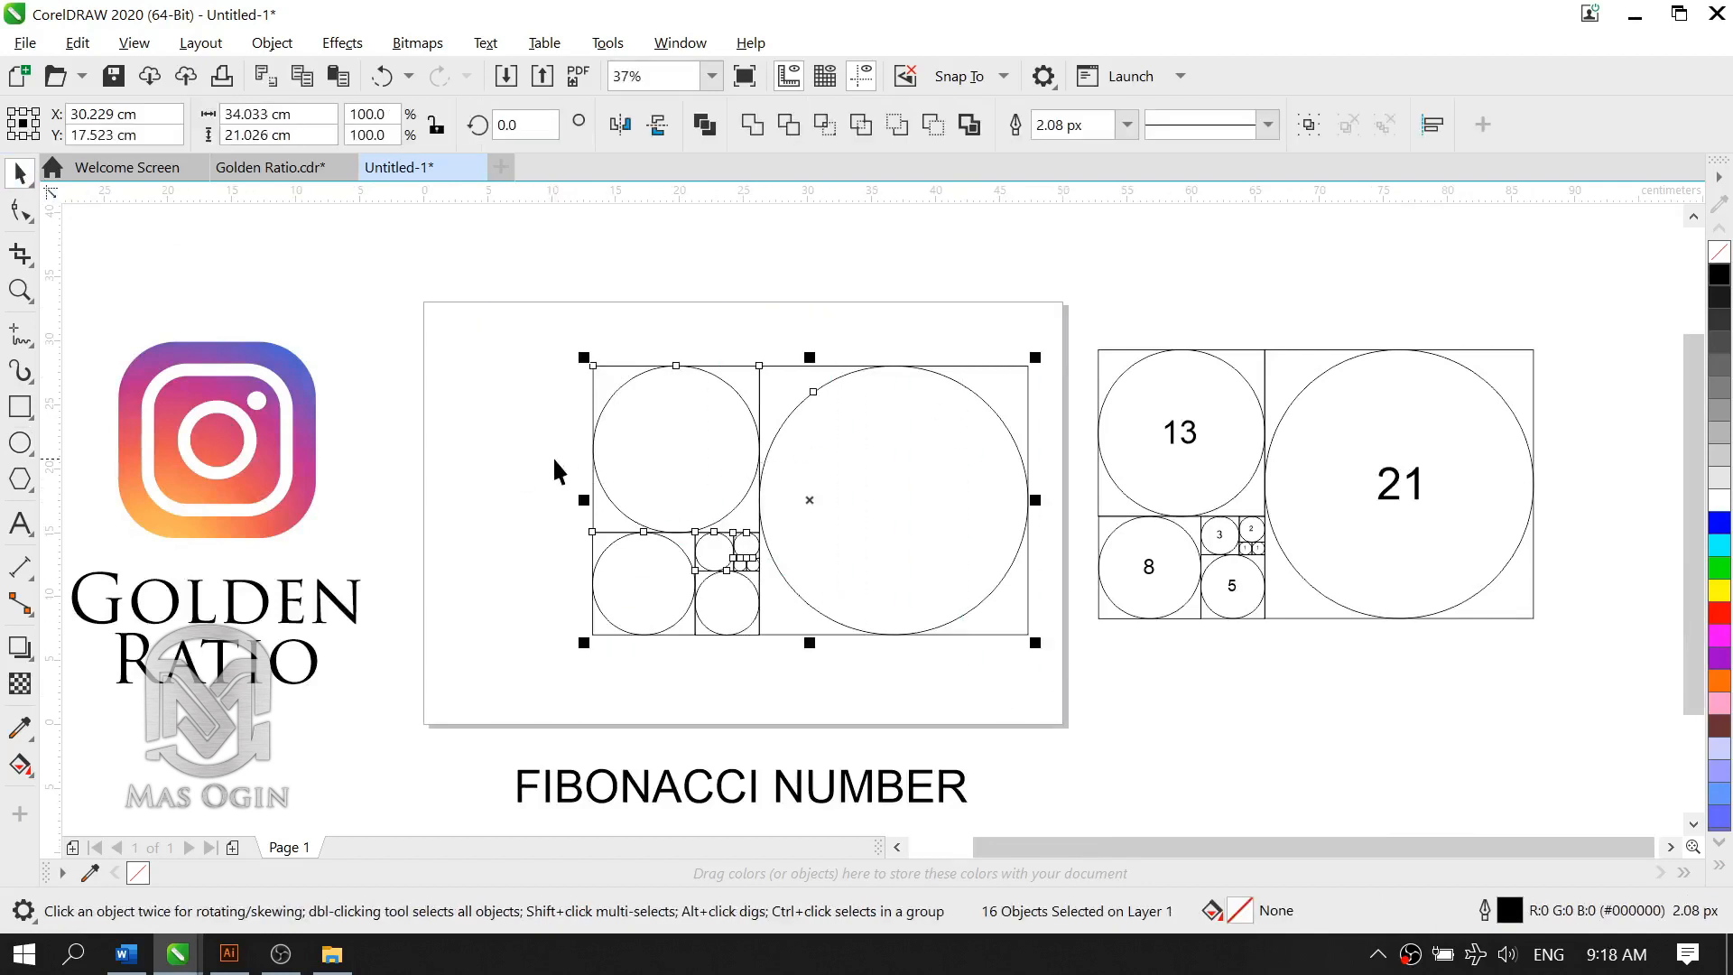
key("ctrl+g")
key("p")
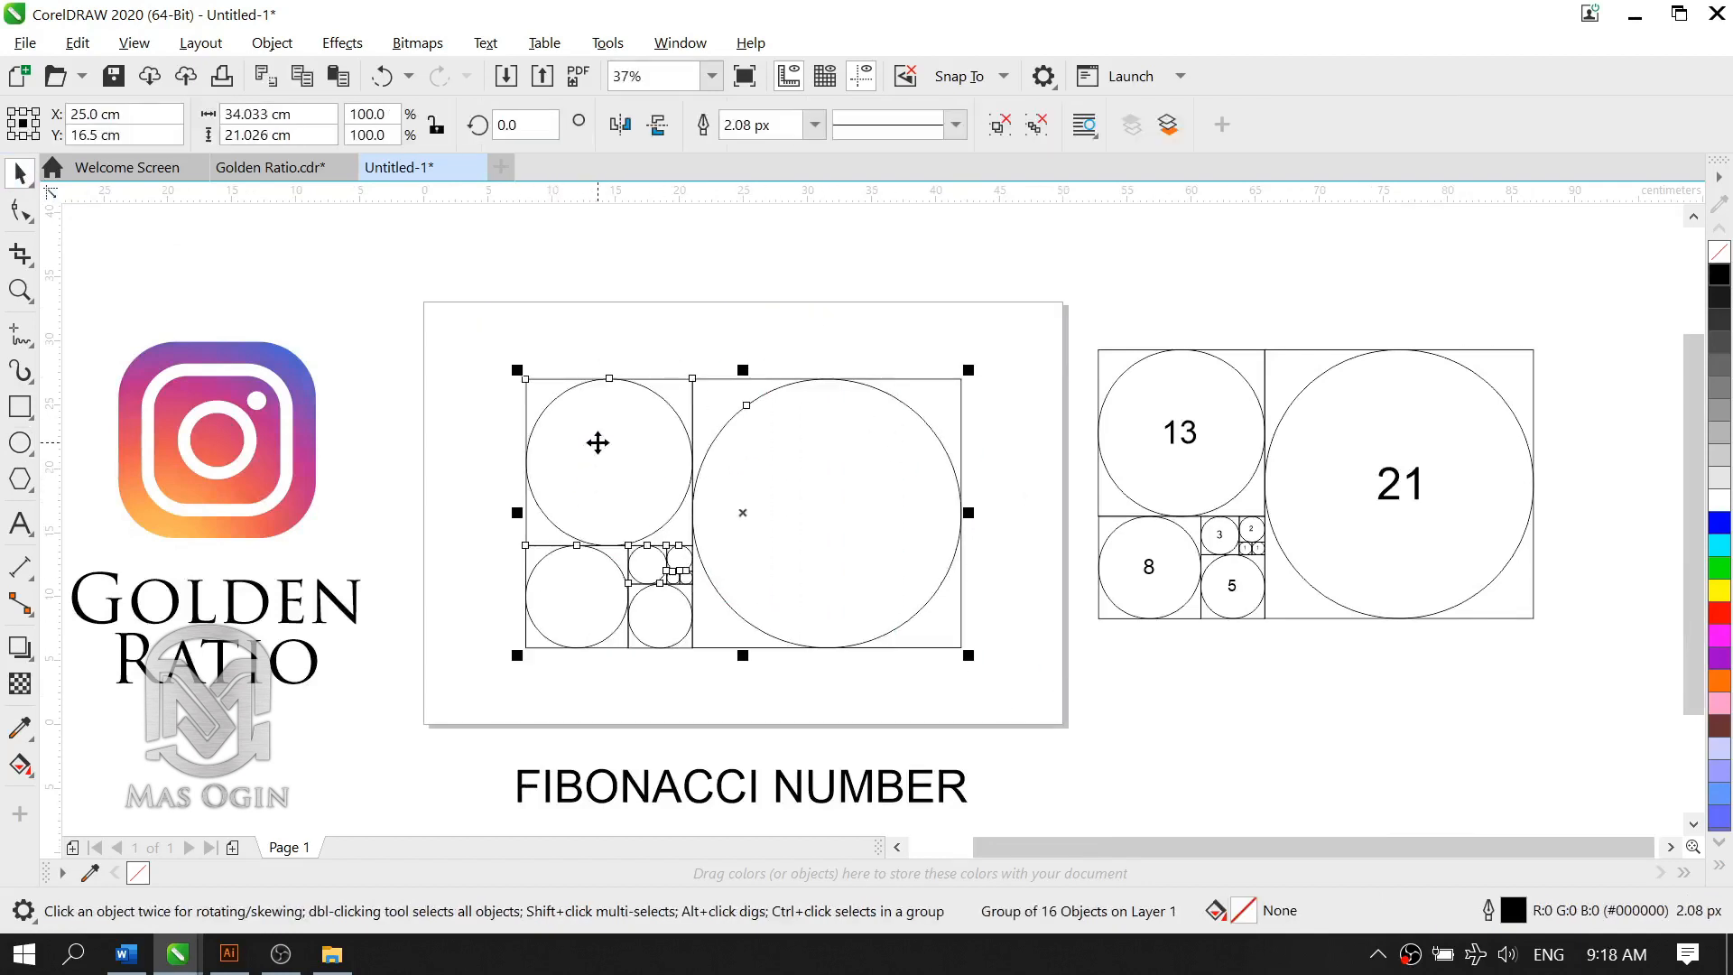
left_click(727, 488)
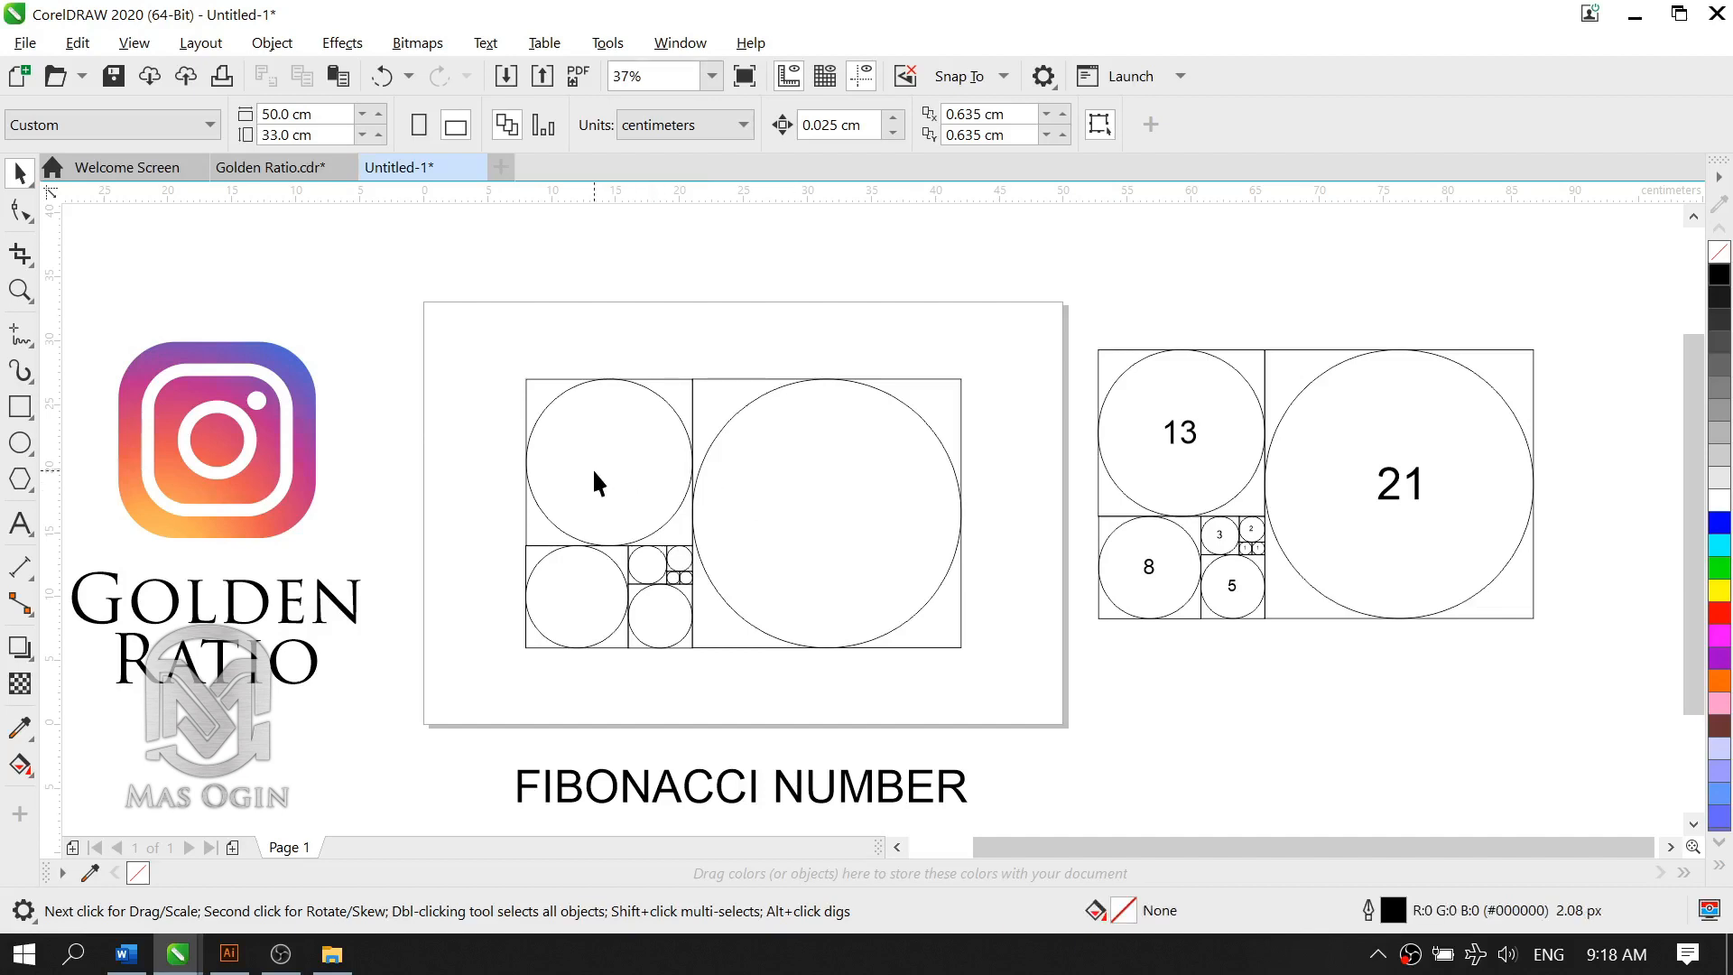
scroll(592, 468, "up", 2)
scroll(797, 420, "down", 2)
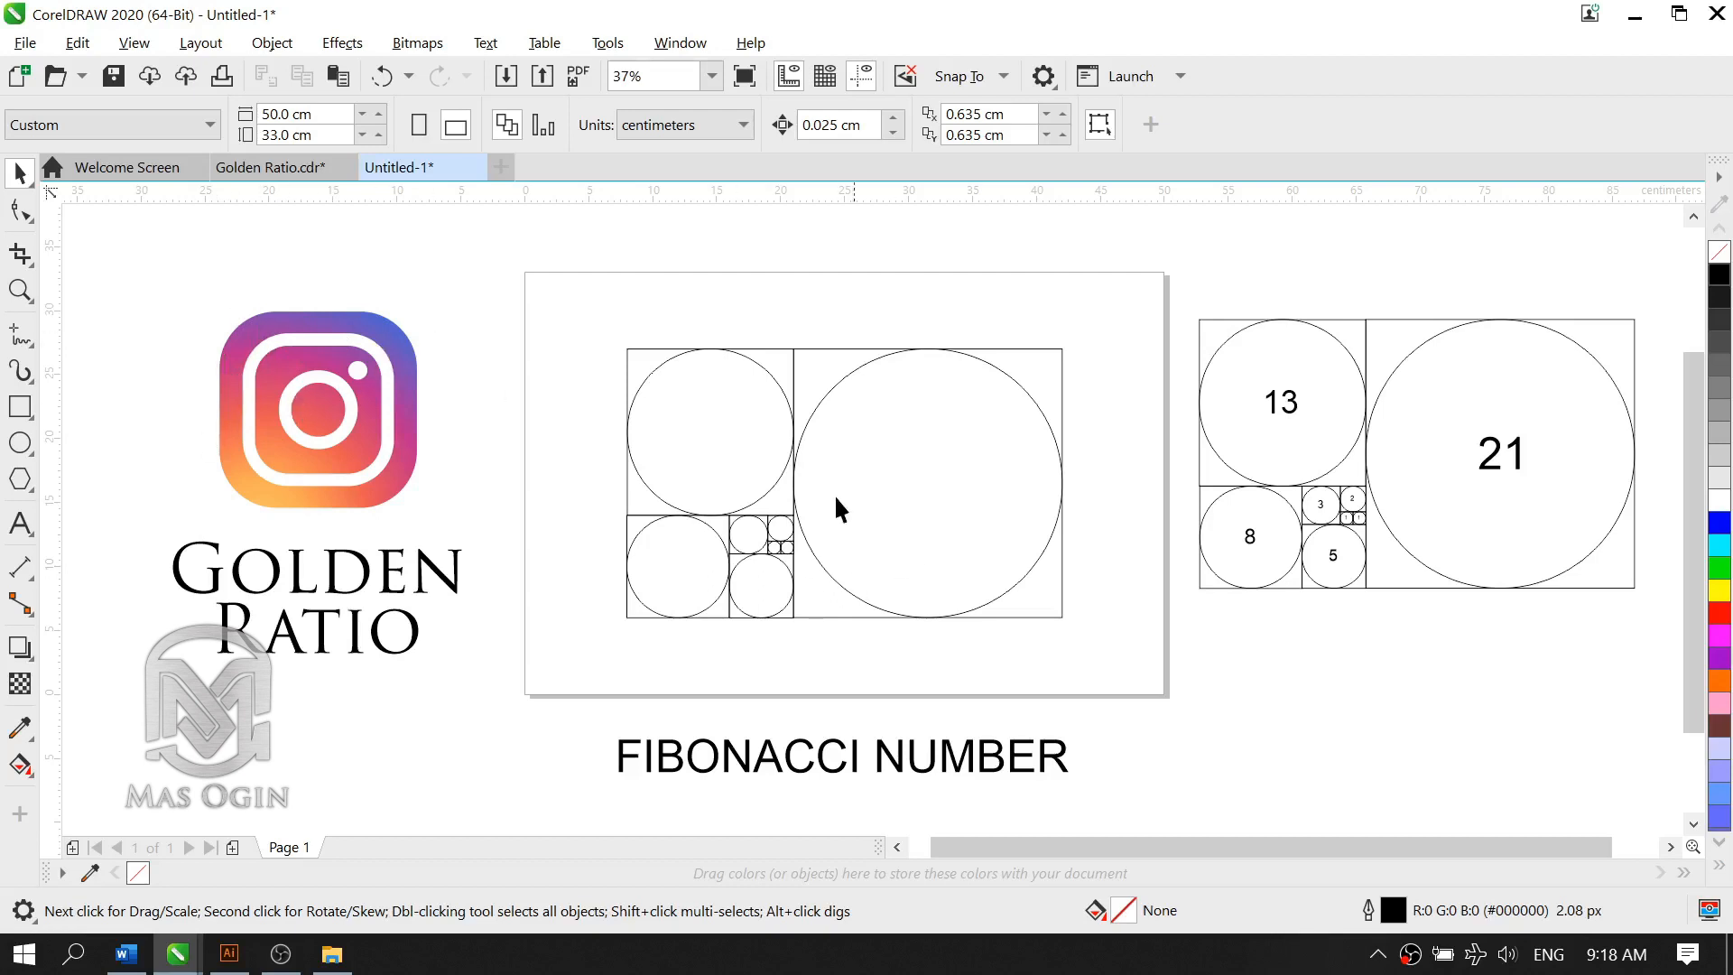
left_click(987, 360)
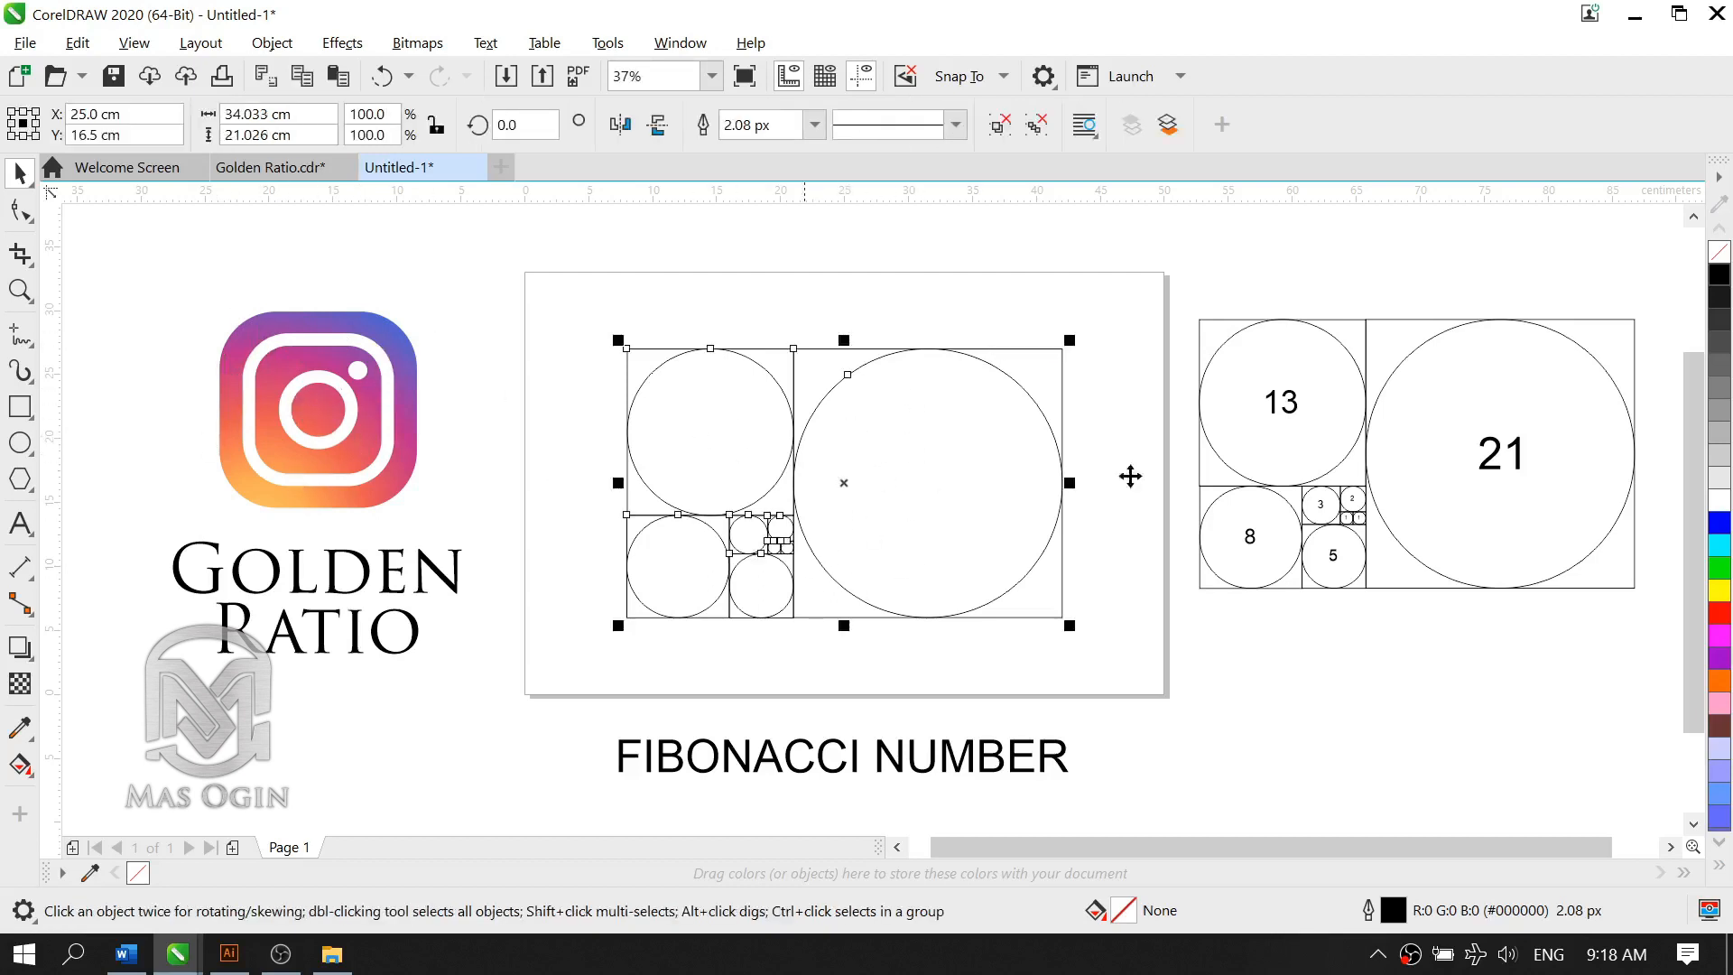
scroll(903, 498, "down", 1)
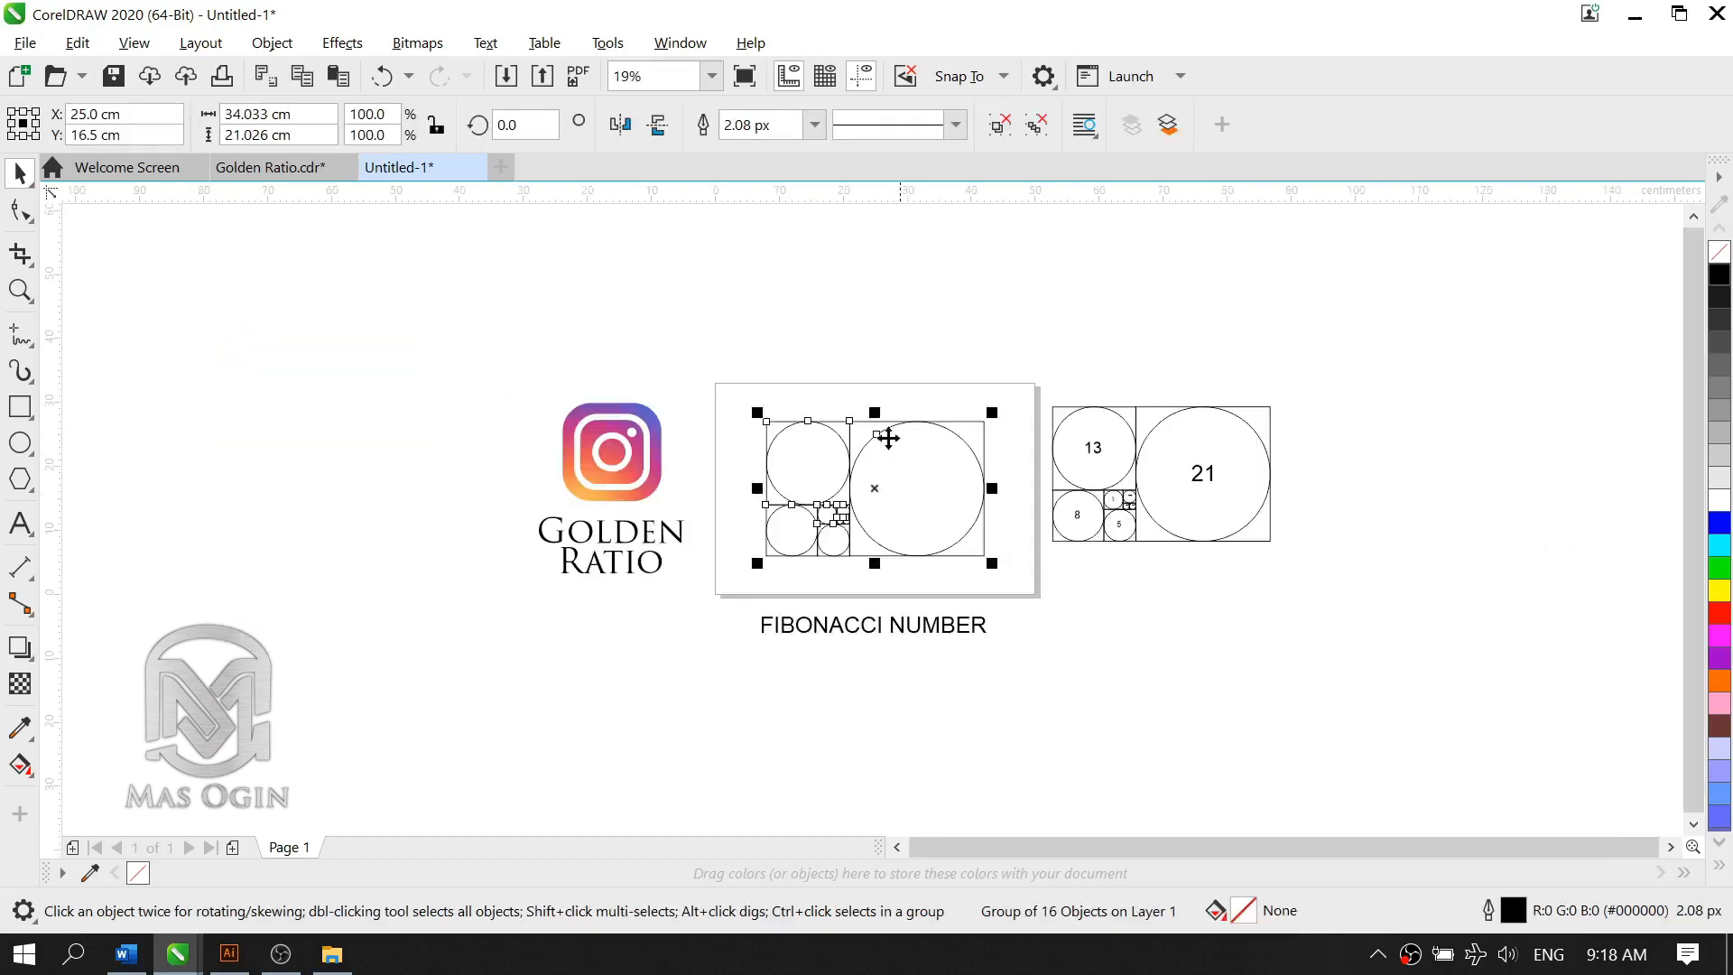
scroll(887, 438, "up", 2)
scroll(890, 459, "down", 1)
left_click_drag(917, 542, 933, 336)
scroll(882, 282, "down", 1)
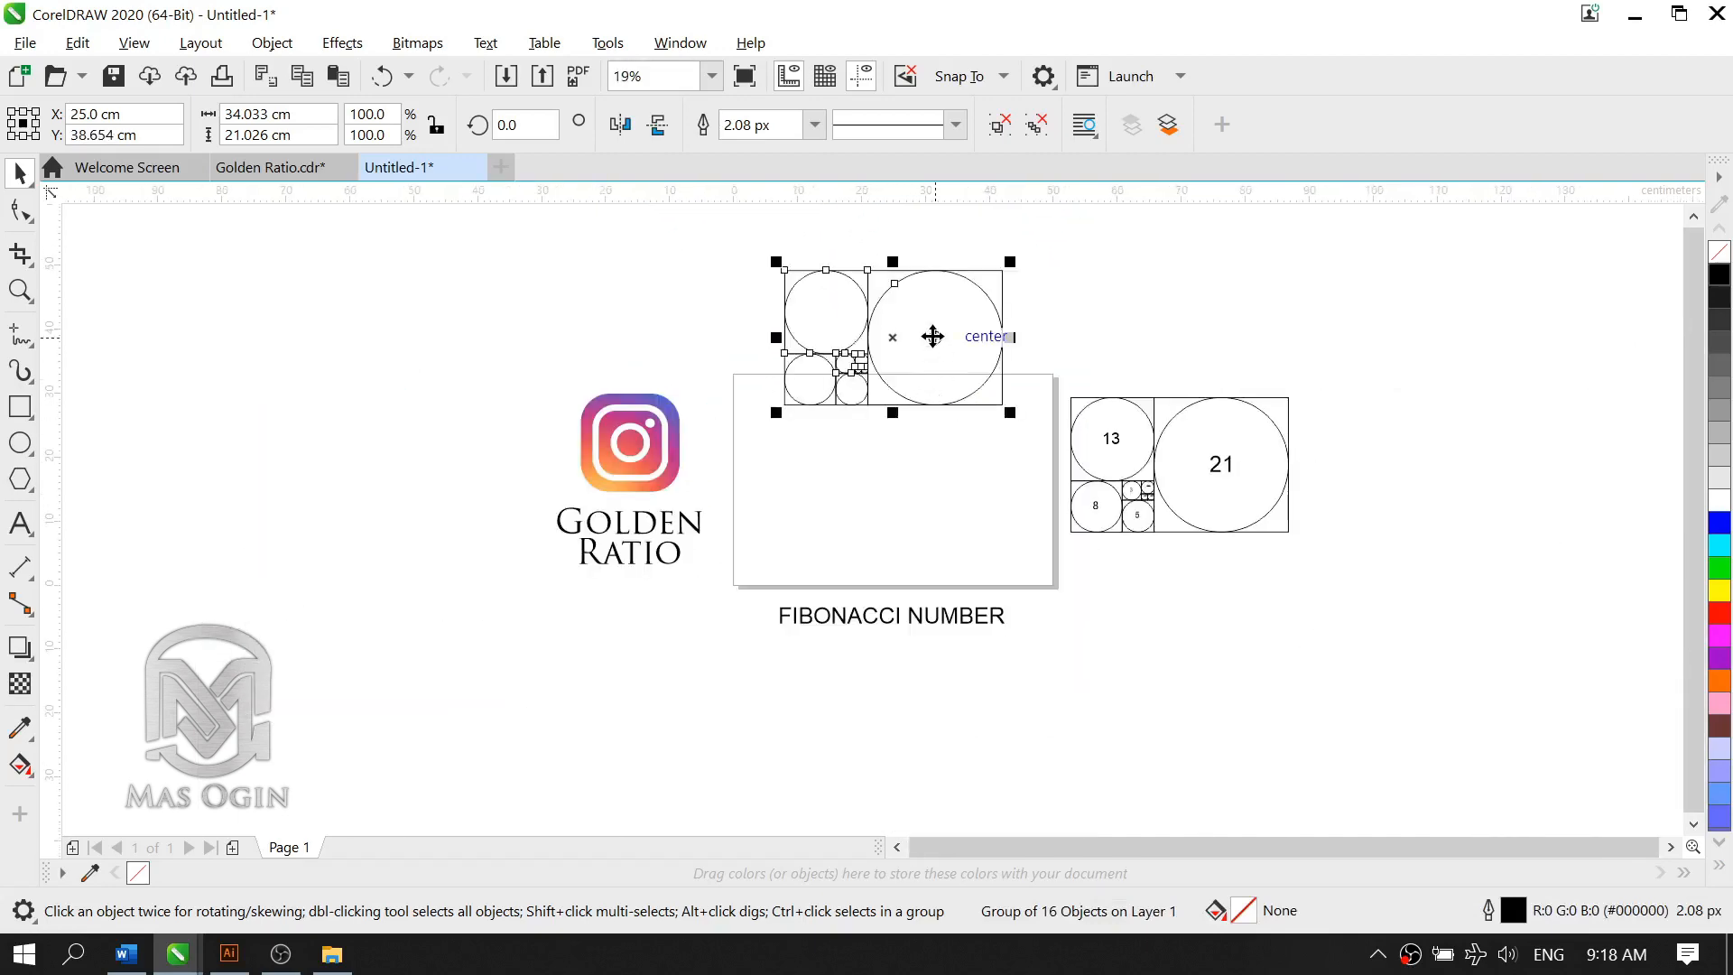
key("ctrl+z")
left_click(1147, 577)
Step: Switch to the Golden Ratio.cdr document and open its Page 2
scroll(888, 490, "up", 2)
scroll(1031, 441, "down", 1)
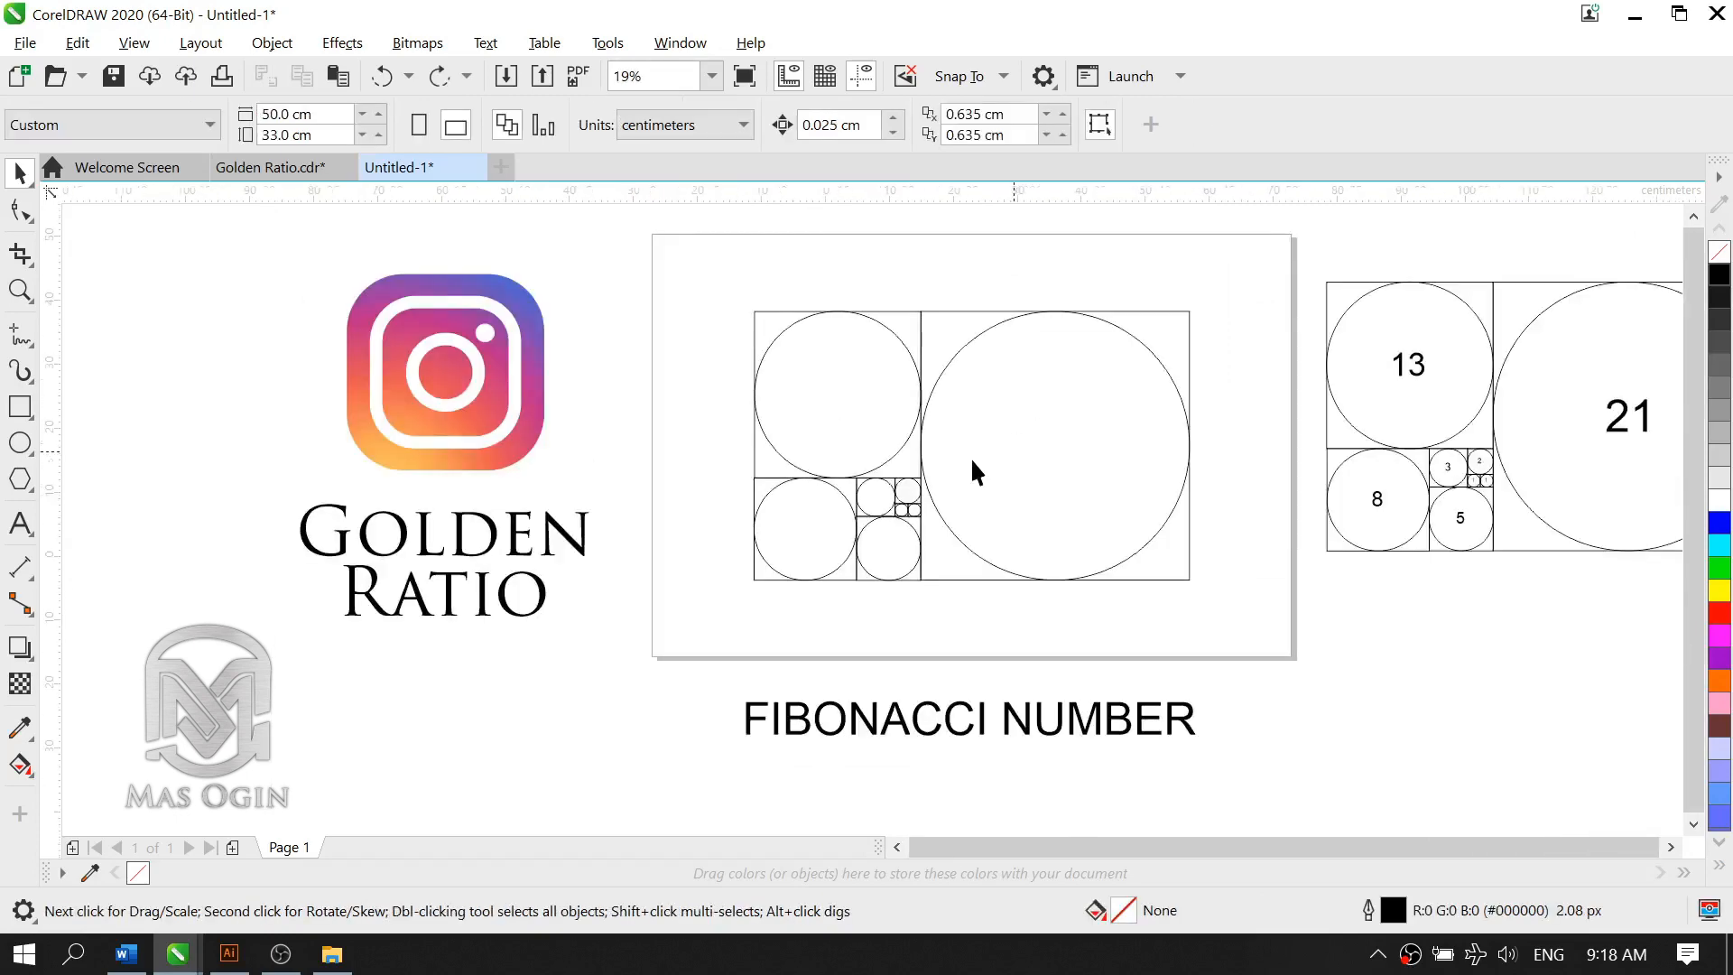
scroll(971, 457, "down", 1)
scroll(1031, 390, "up", 1)
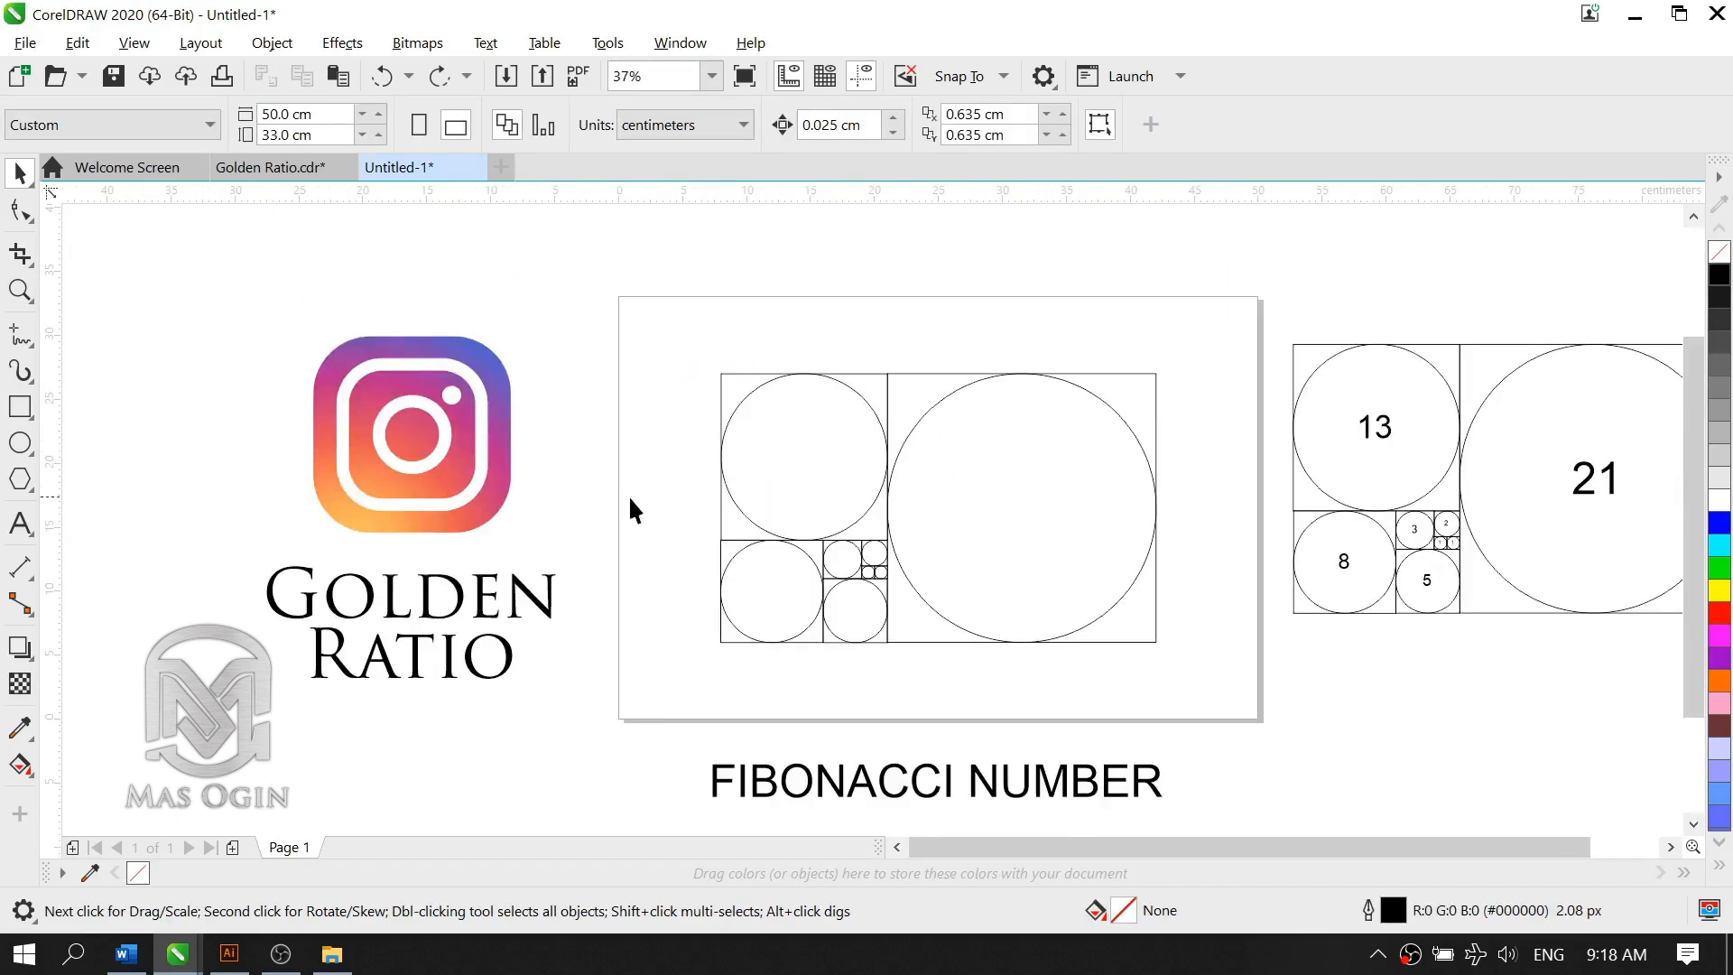
left_click(269, 168)
scroll(787, 561, "down", 1)
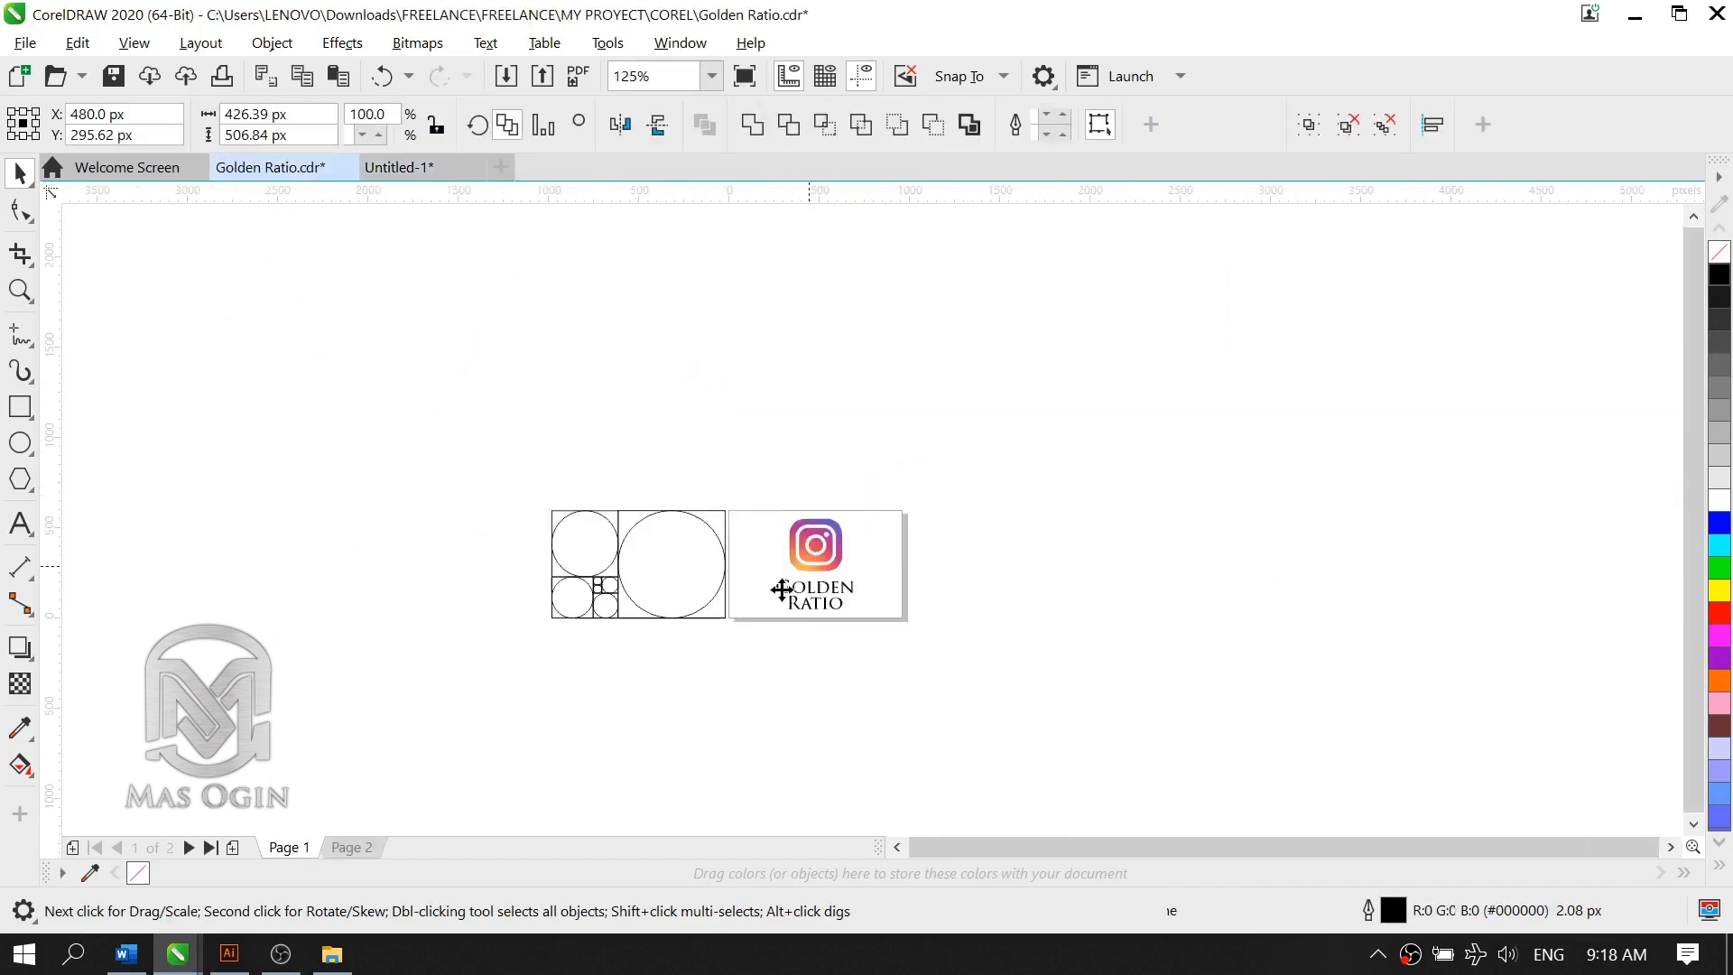
scroll(735, 610, "up", 1)
left_click(351, 848)
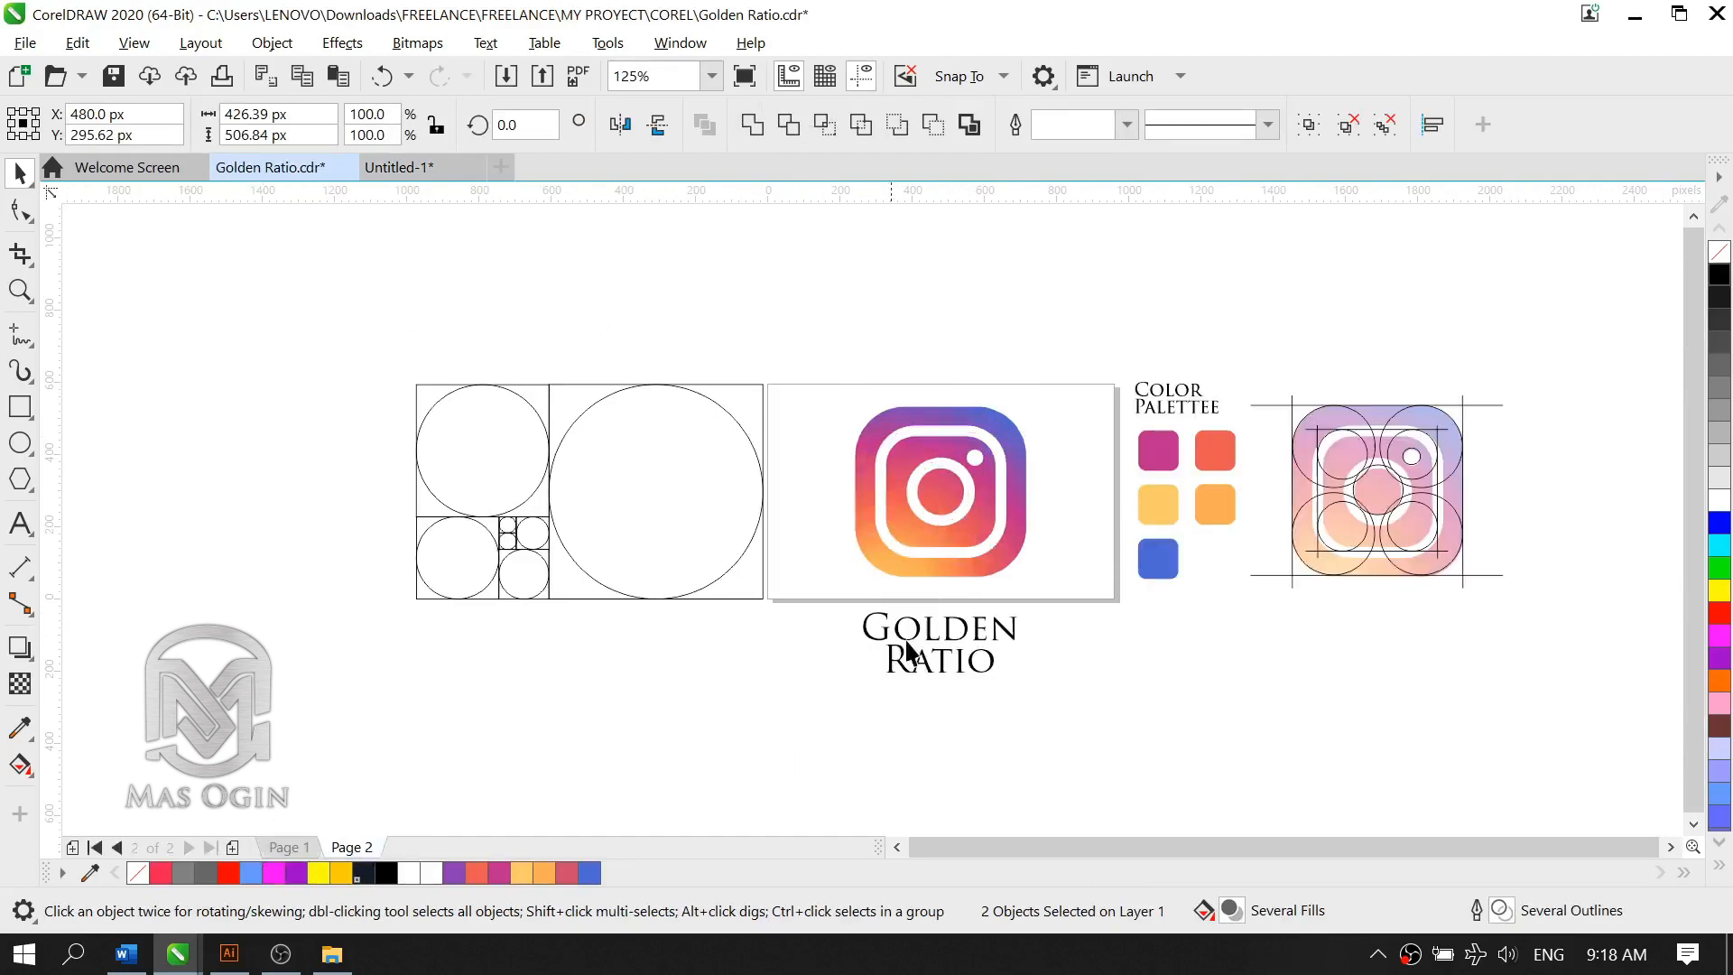
Step: Examine the Instagram logo, its colour palette and the circle construction reference on Page 2
left_click(1252, 471)
scroll(1280, 488, "down", 1)
scroll(798, 578, "up", 1)
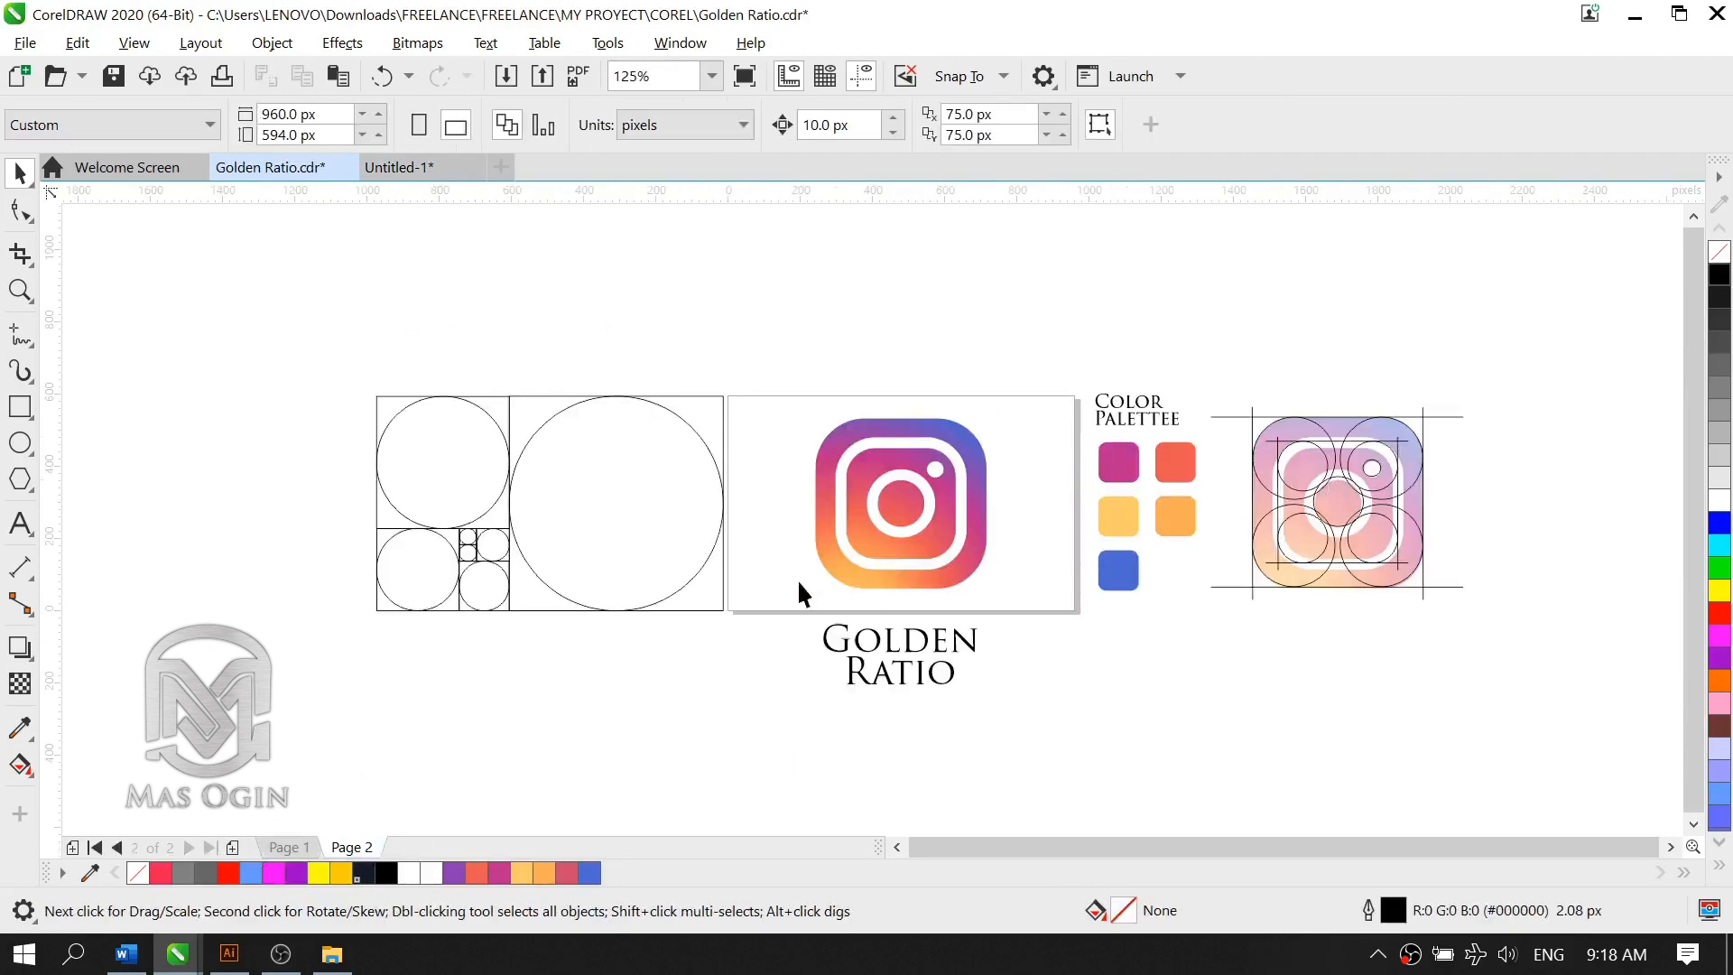
left_click(968, 527)
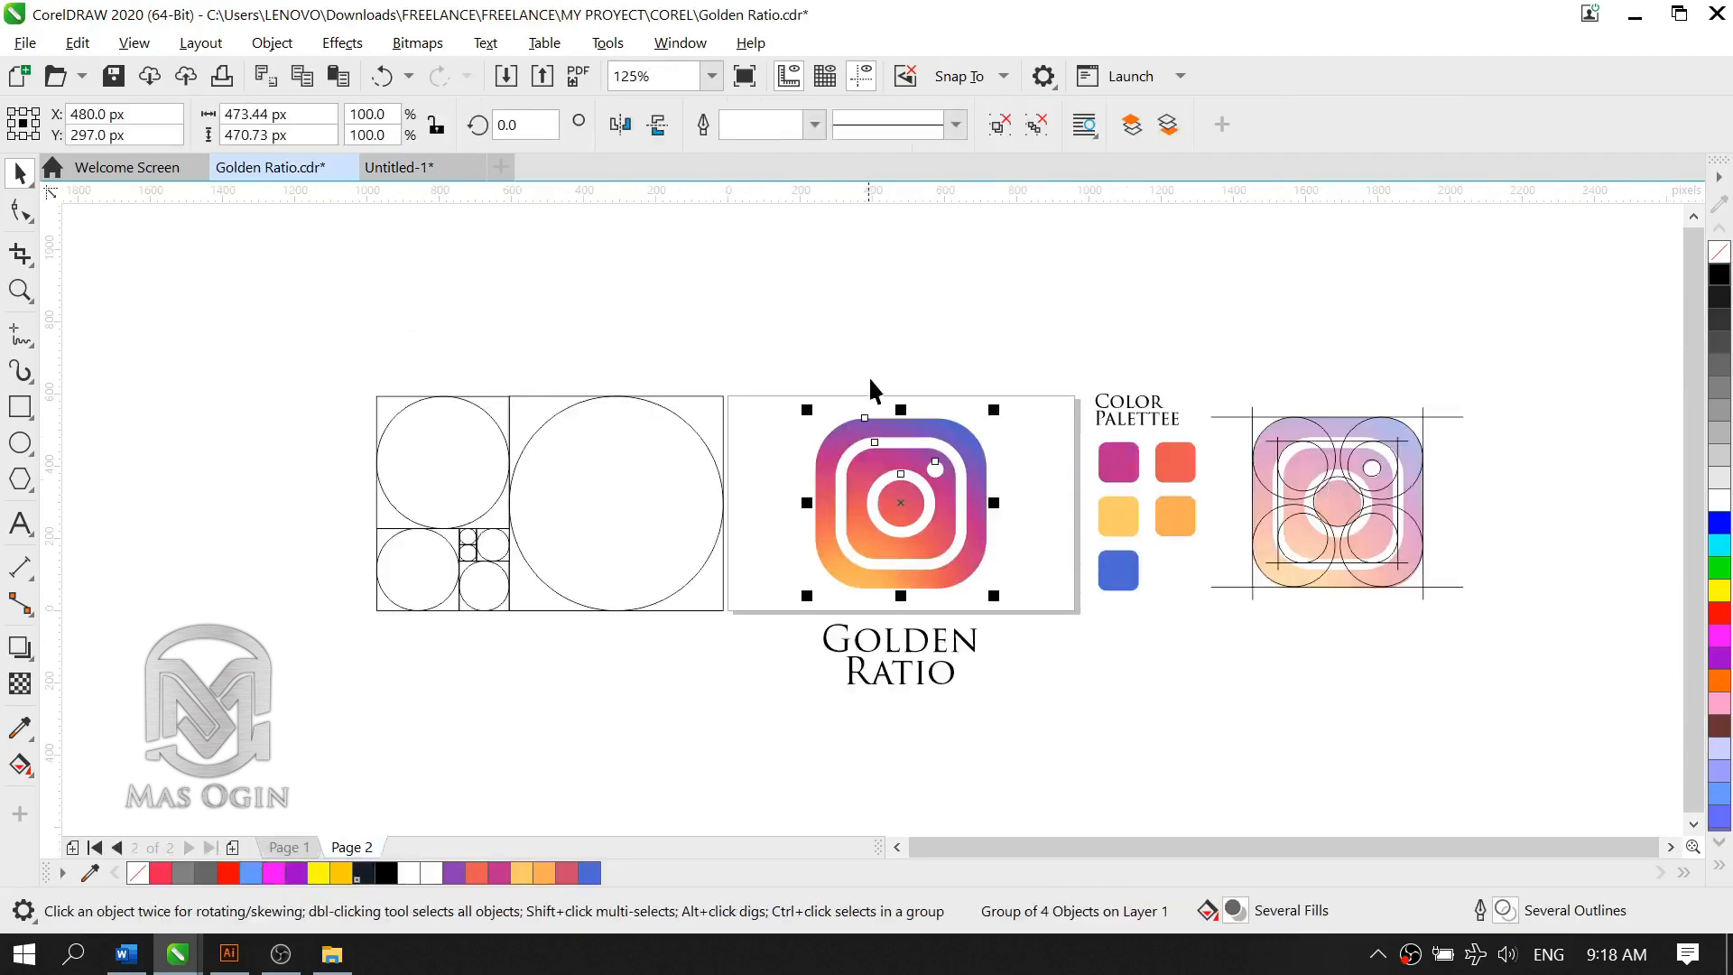
left_click(1151, 422)
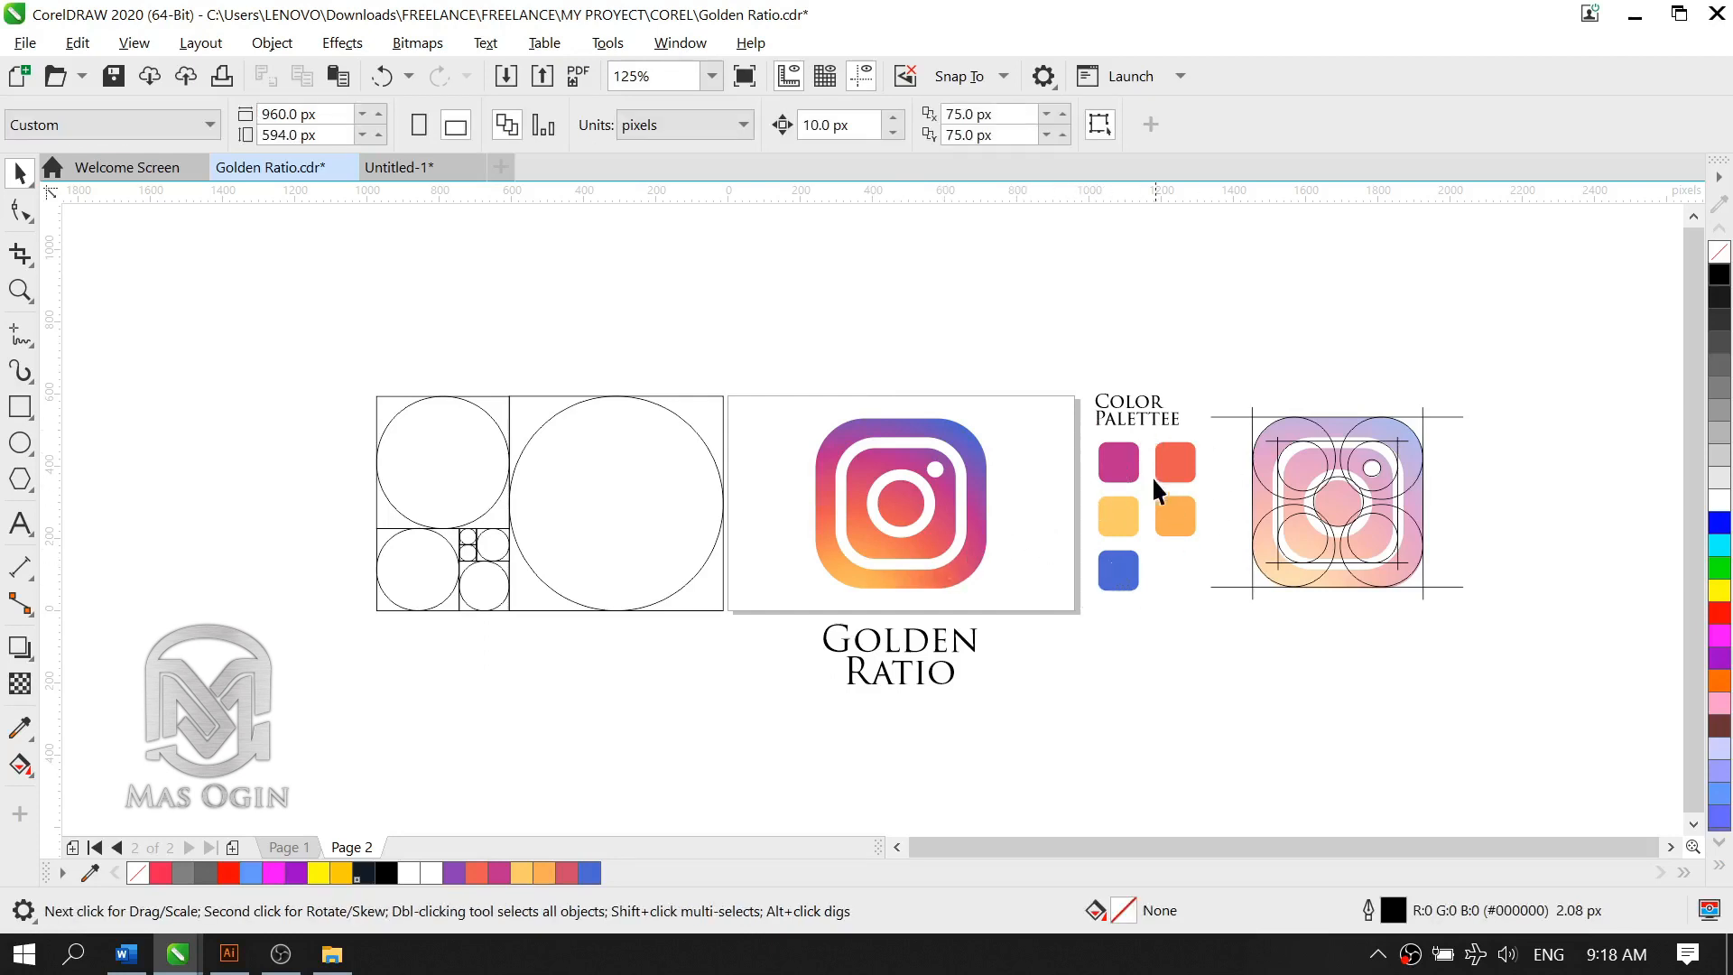
scroll(984, 531, "up", 1)
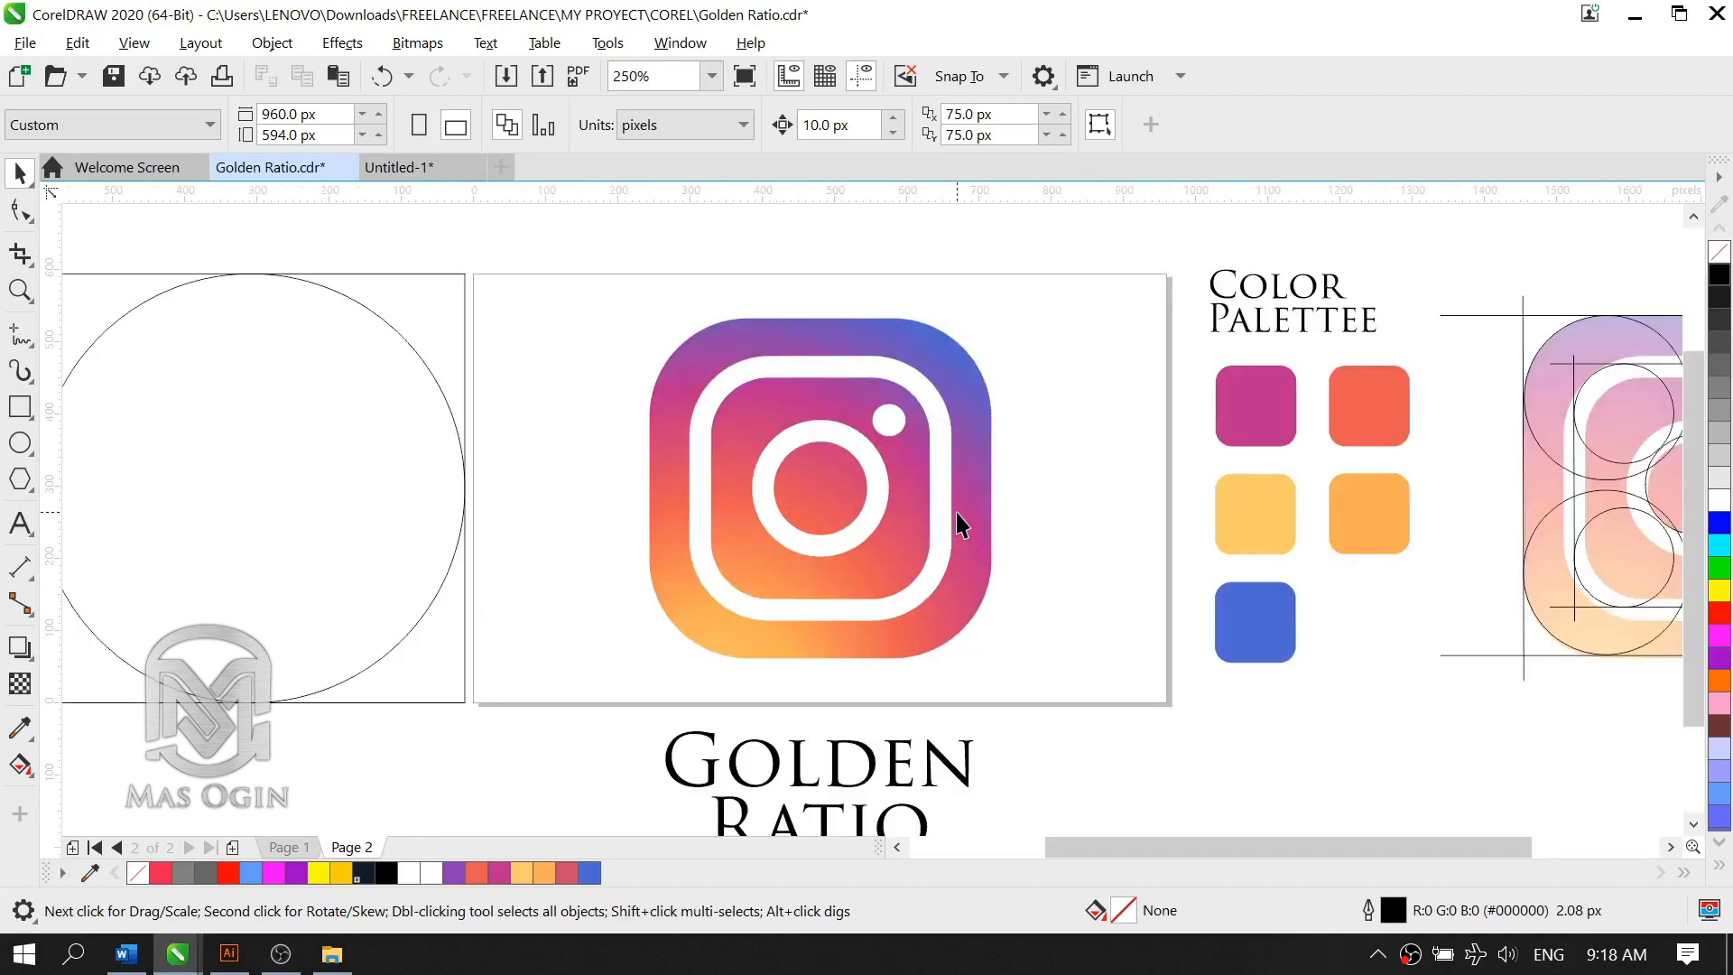
scroll(1010, 505, "down", 1)
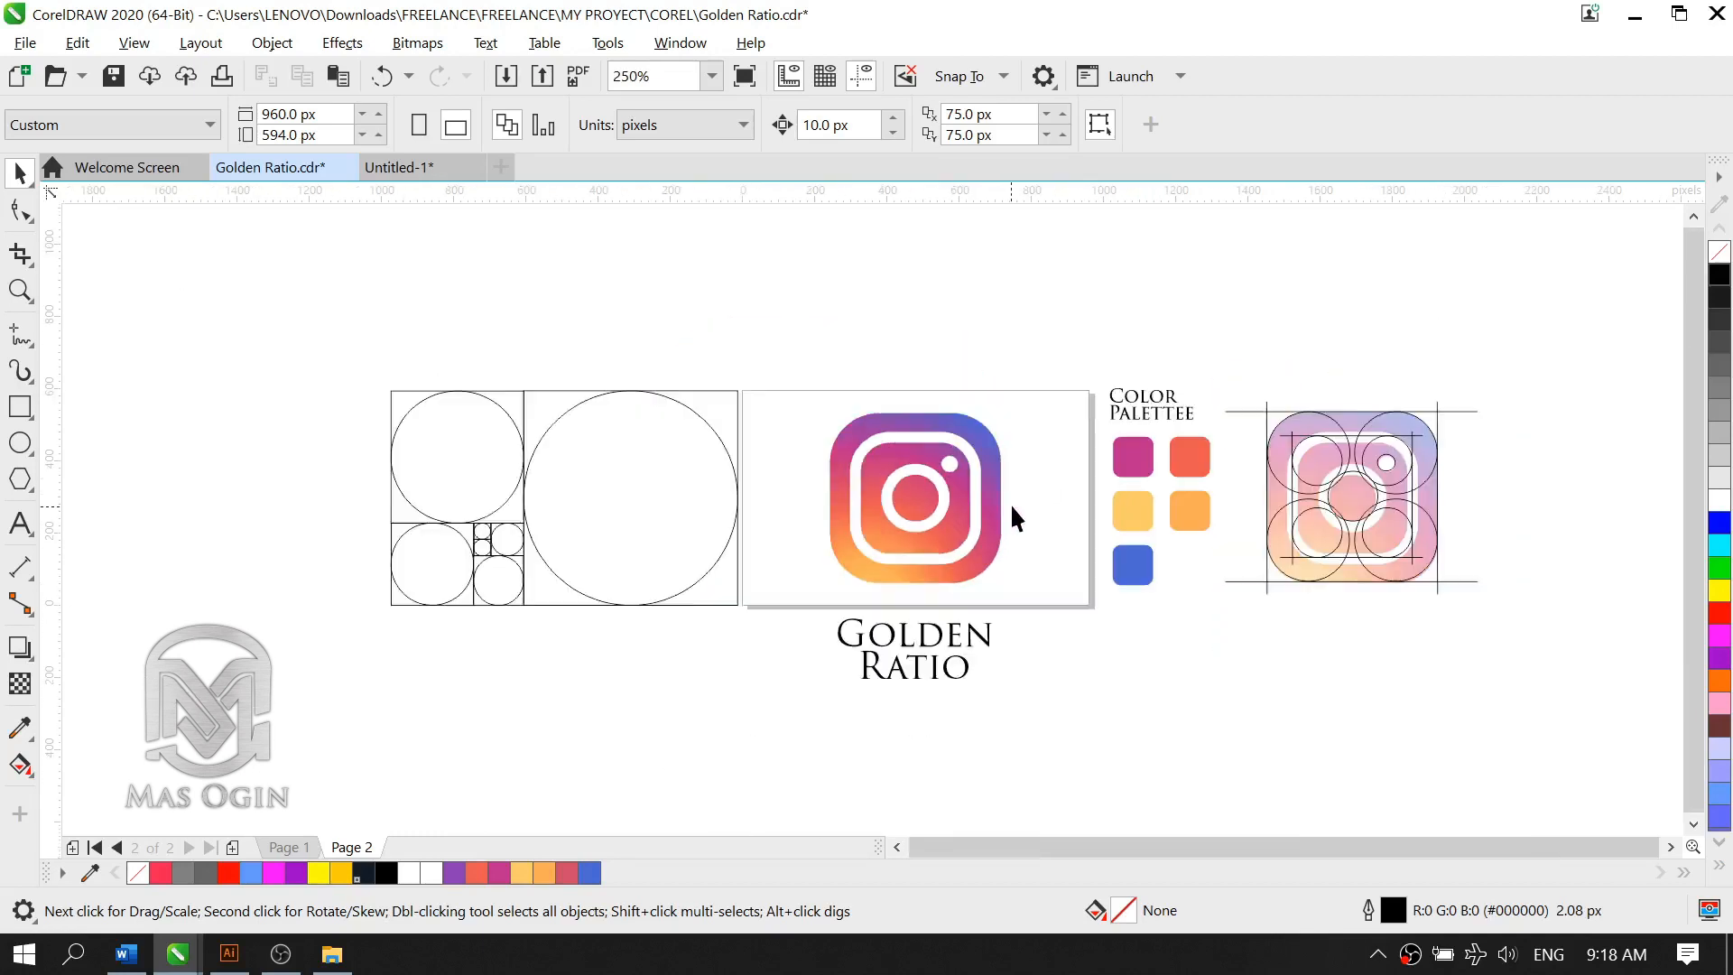
scroll(1014, 502, "up", 1)
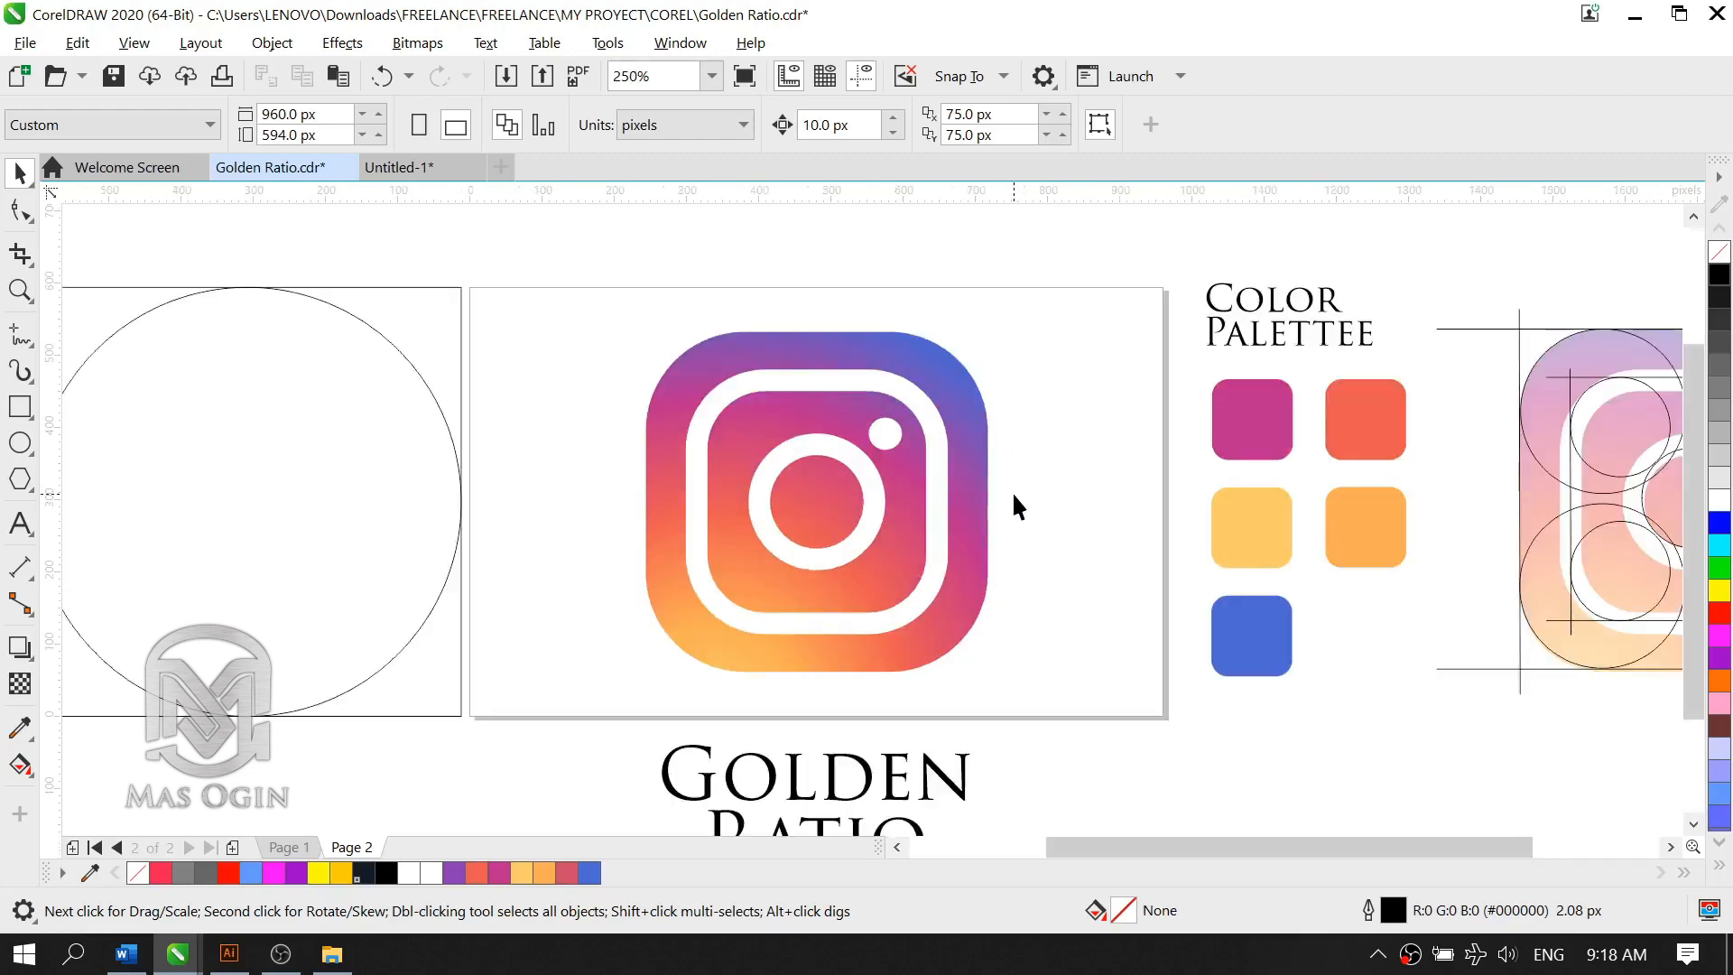
scroll(906, 497, "down", 1)
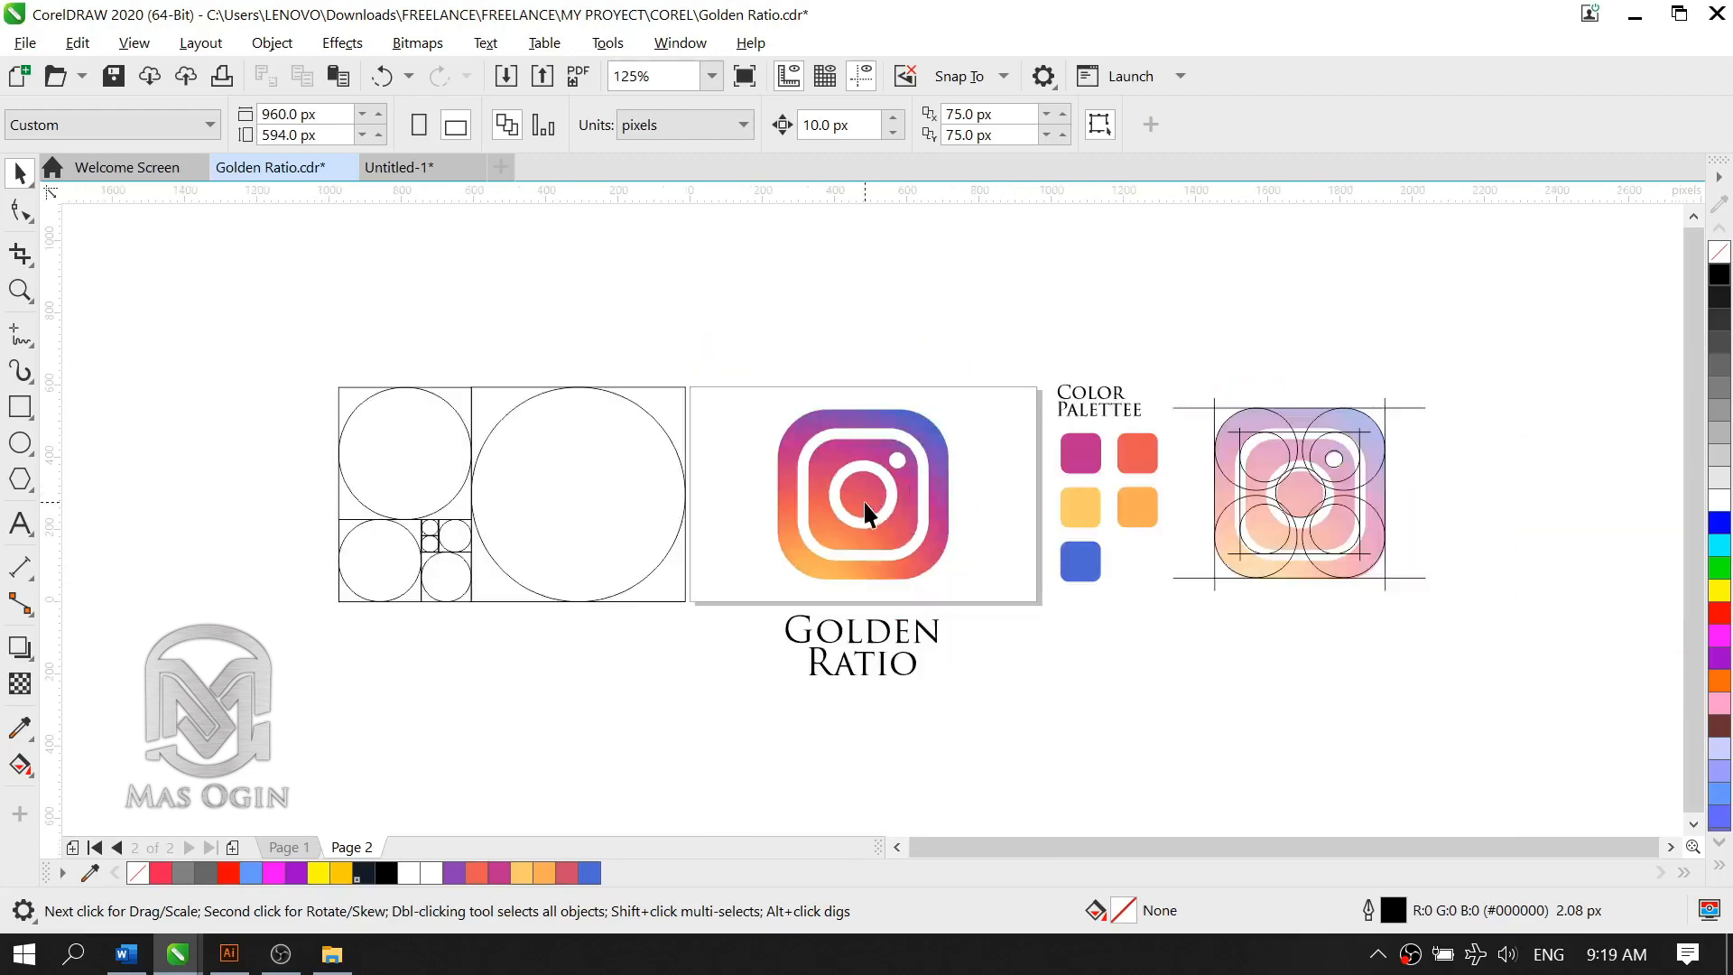
Step: Move the Instagram logo up off the page and centre it on the page again
scroll(863, 500, "up", 1)
left_click(861, 500)
scroll(890, 499, "down", 1)
left_click_drag(886, 491, 895, 287)
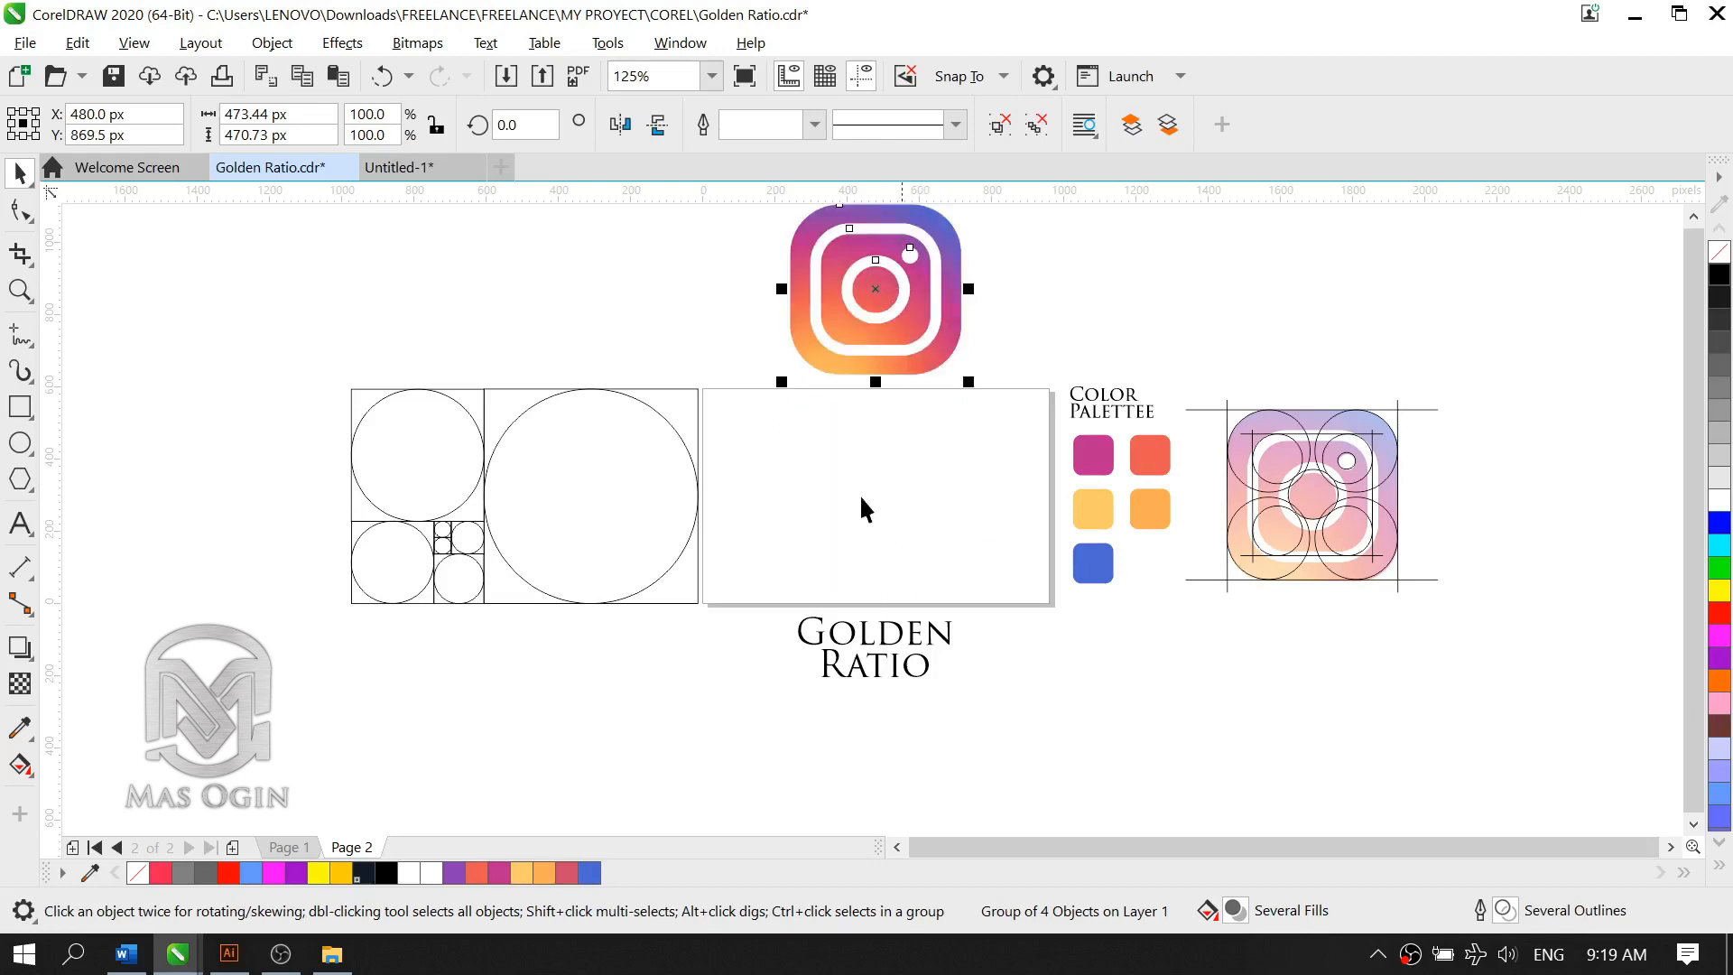
left_click(1061, 317)
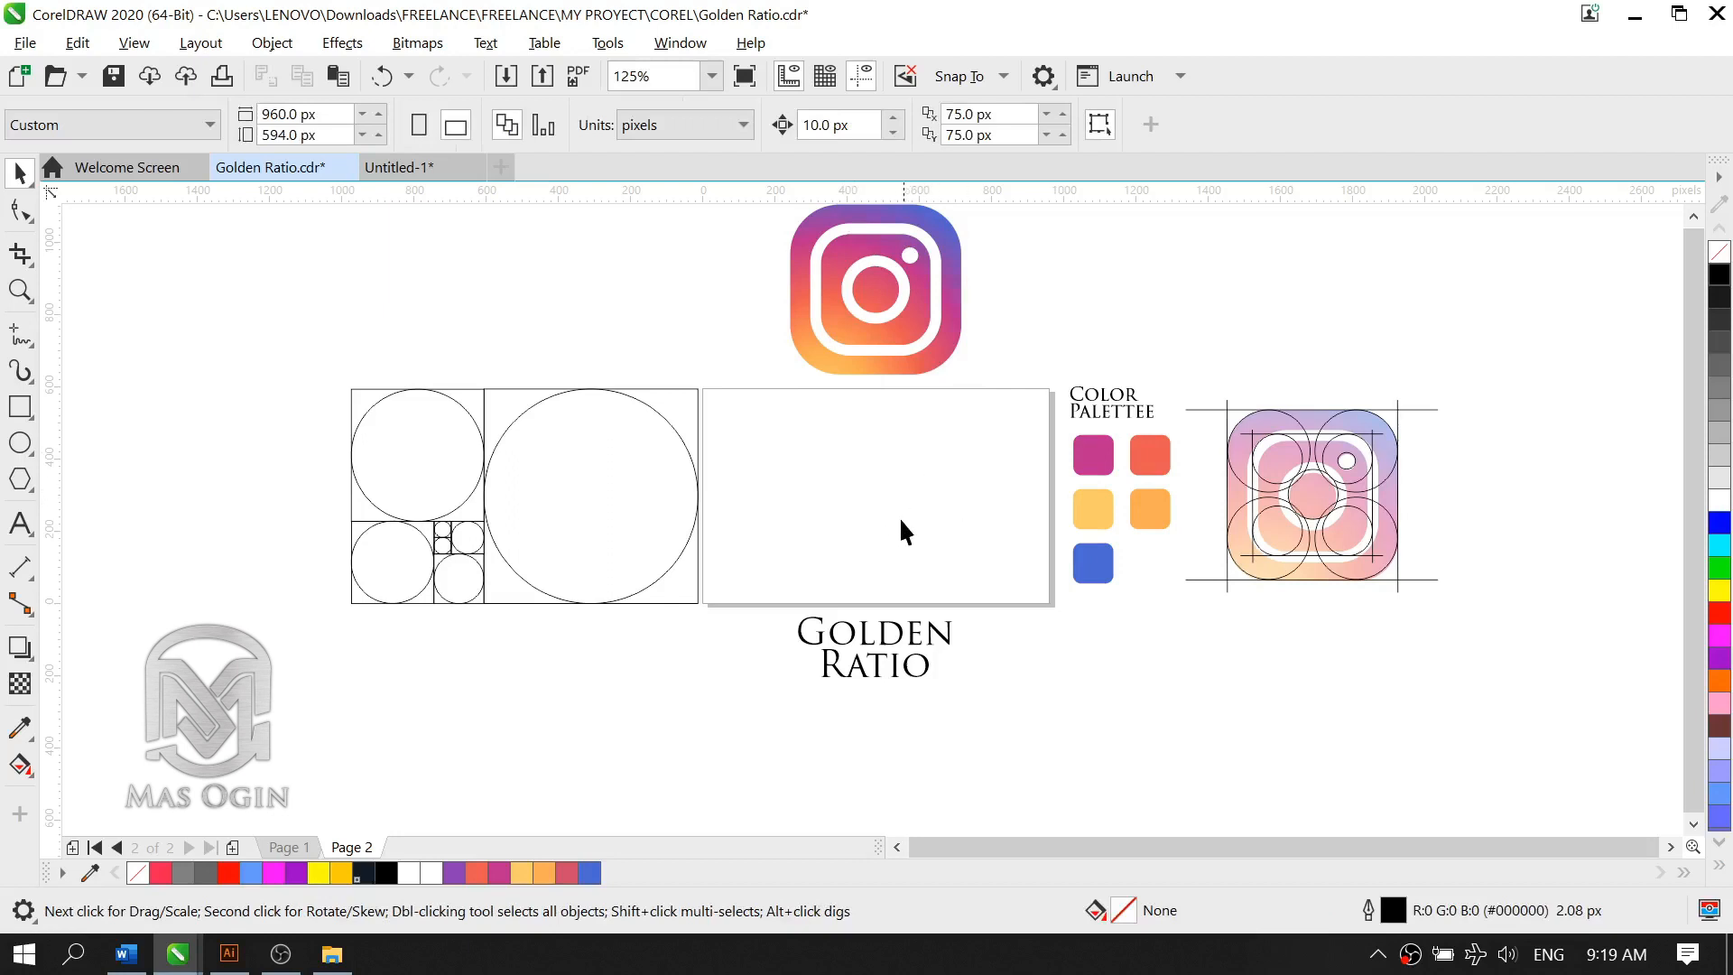
left_click(842, 332)
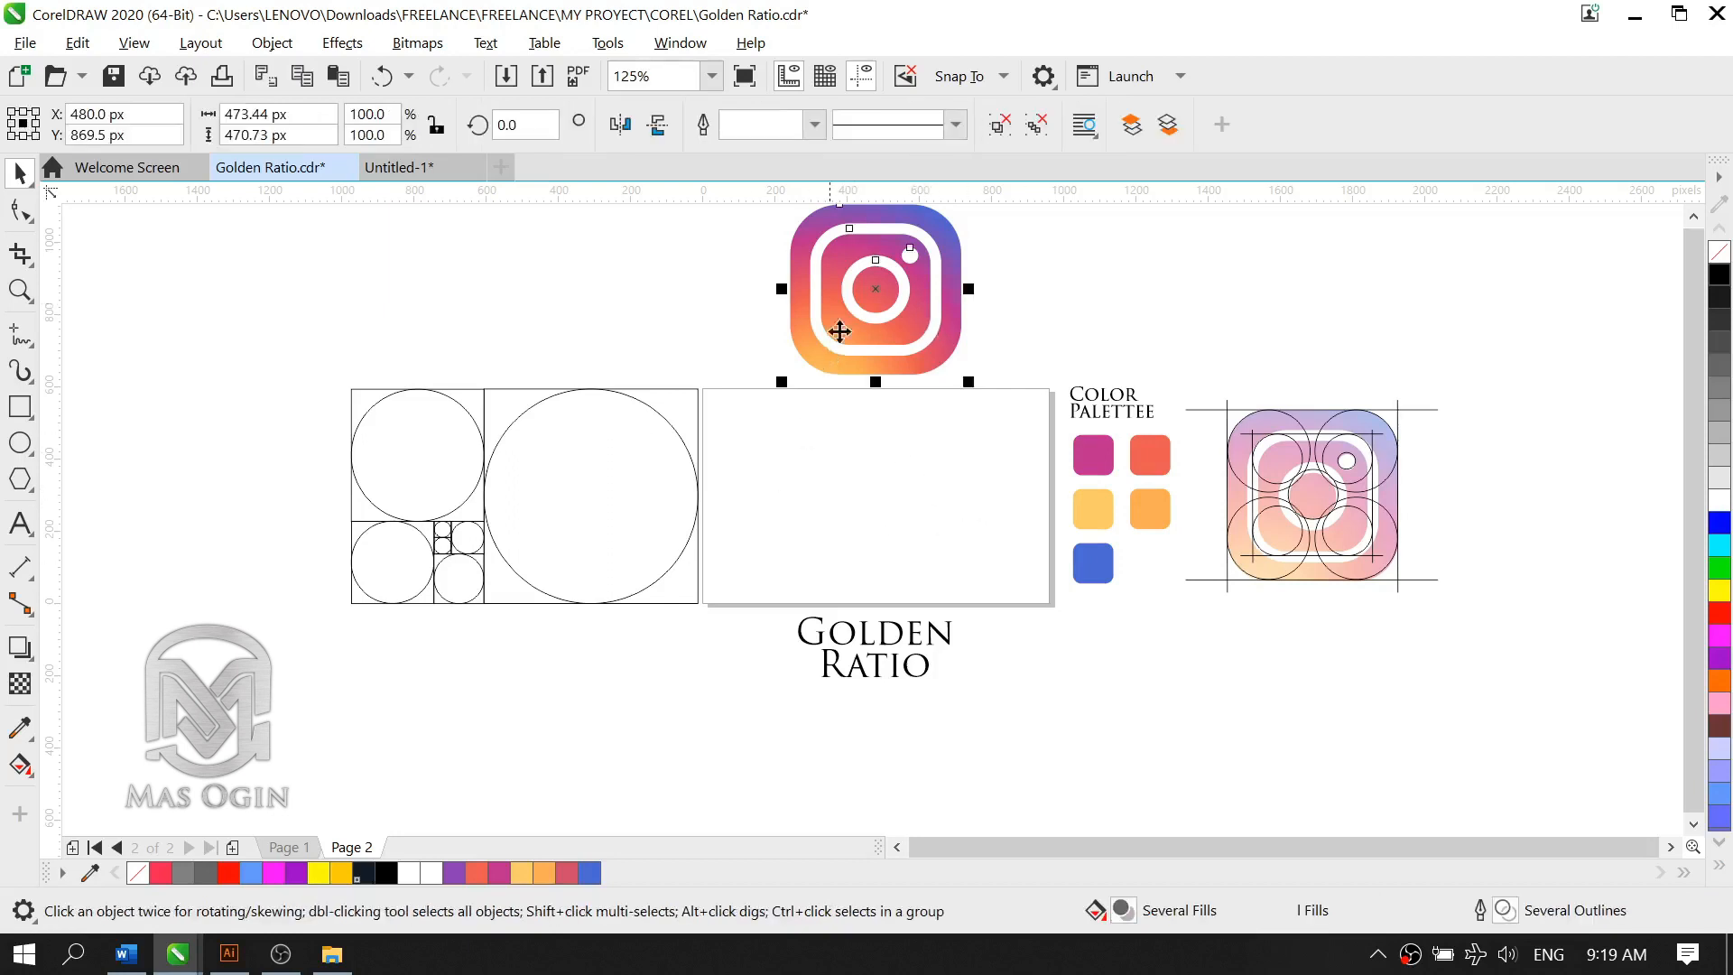
key("p")
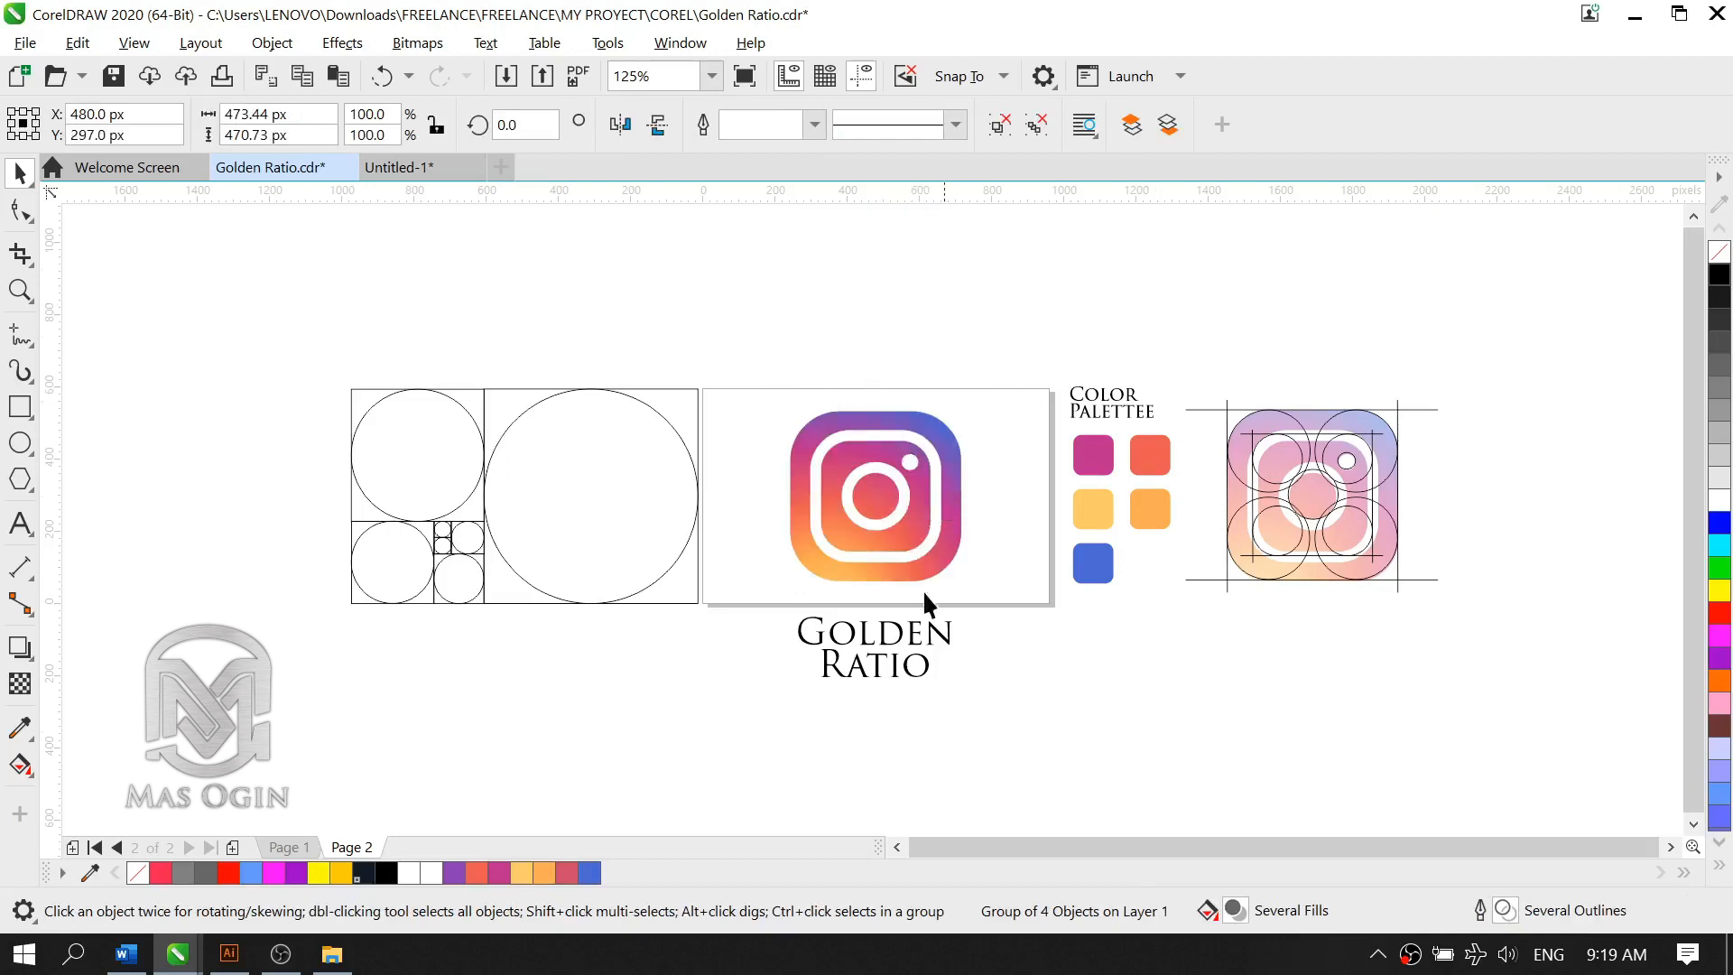
Step: Apply a uniform transparency of 50 to the Instagram logo group on the page
scroll(879, 489, "up", 2)
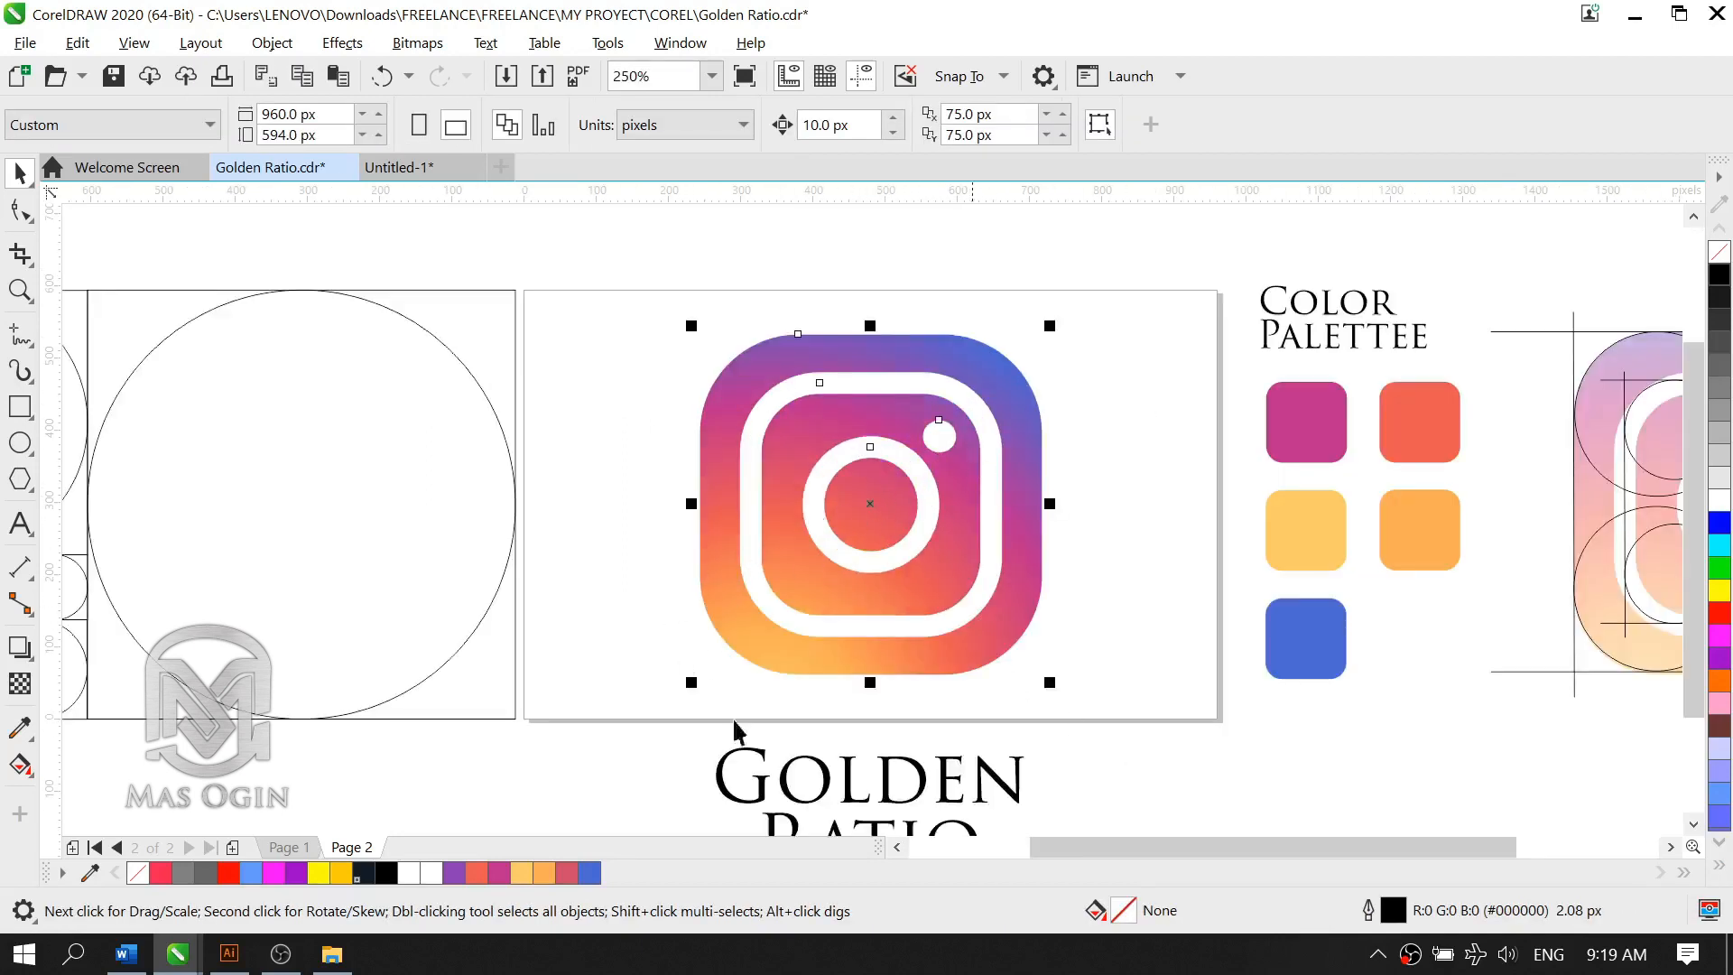
left_click(20, 684)
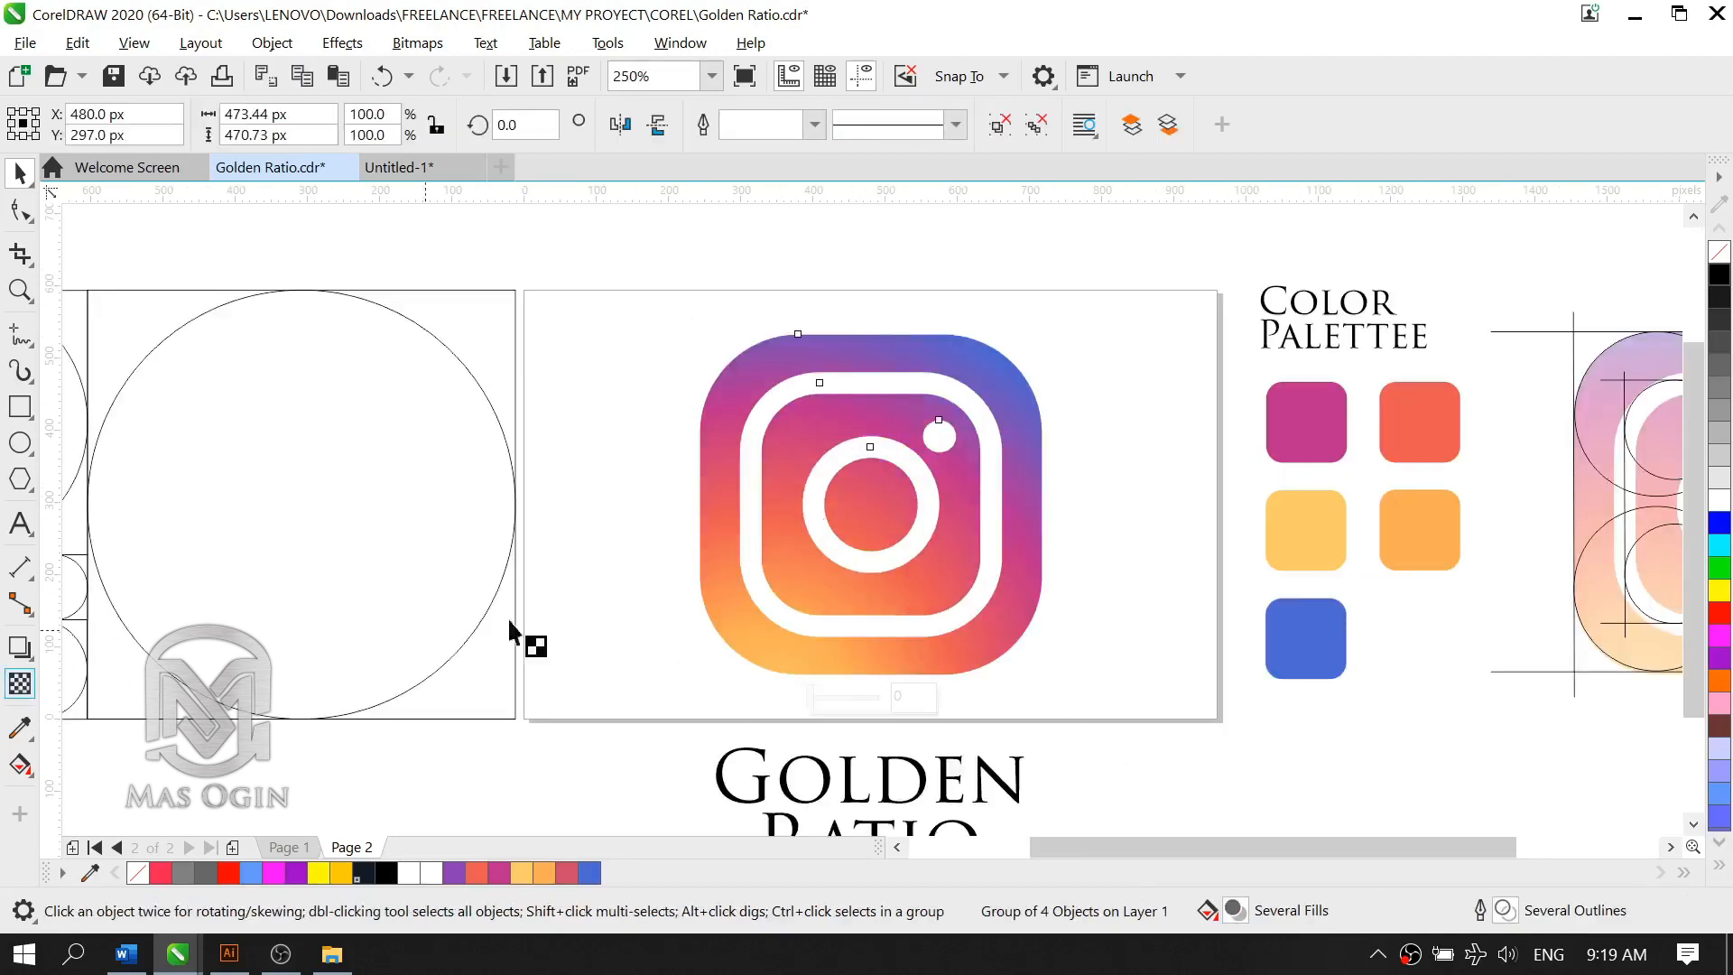
left_click(845, 700)
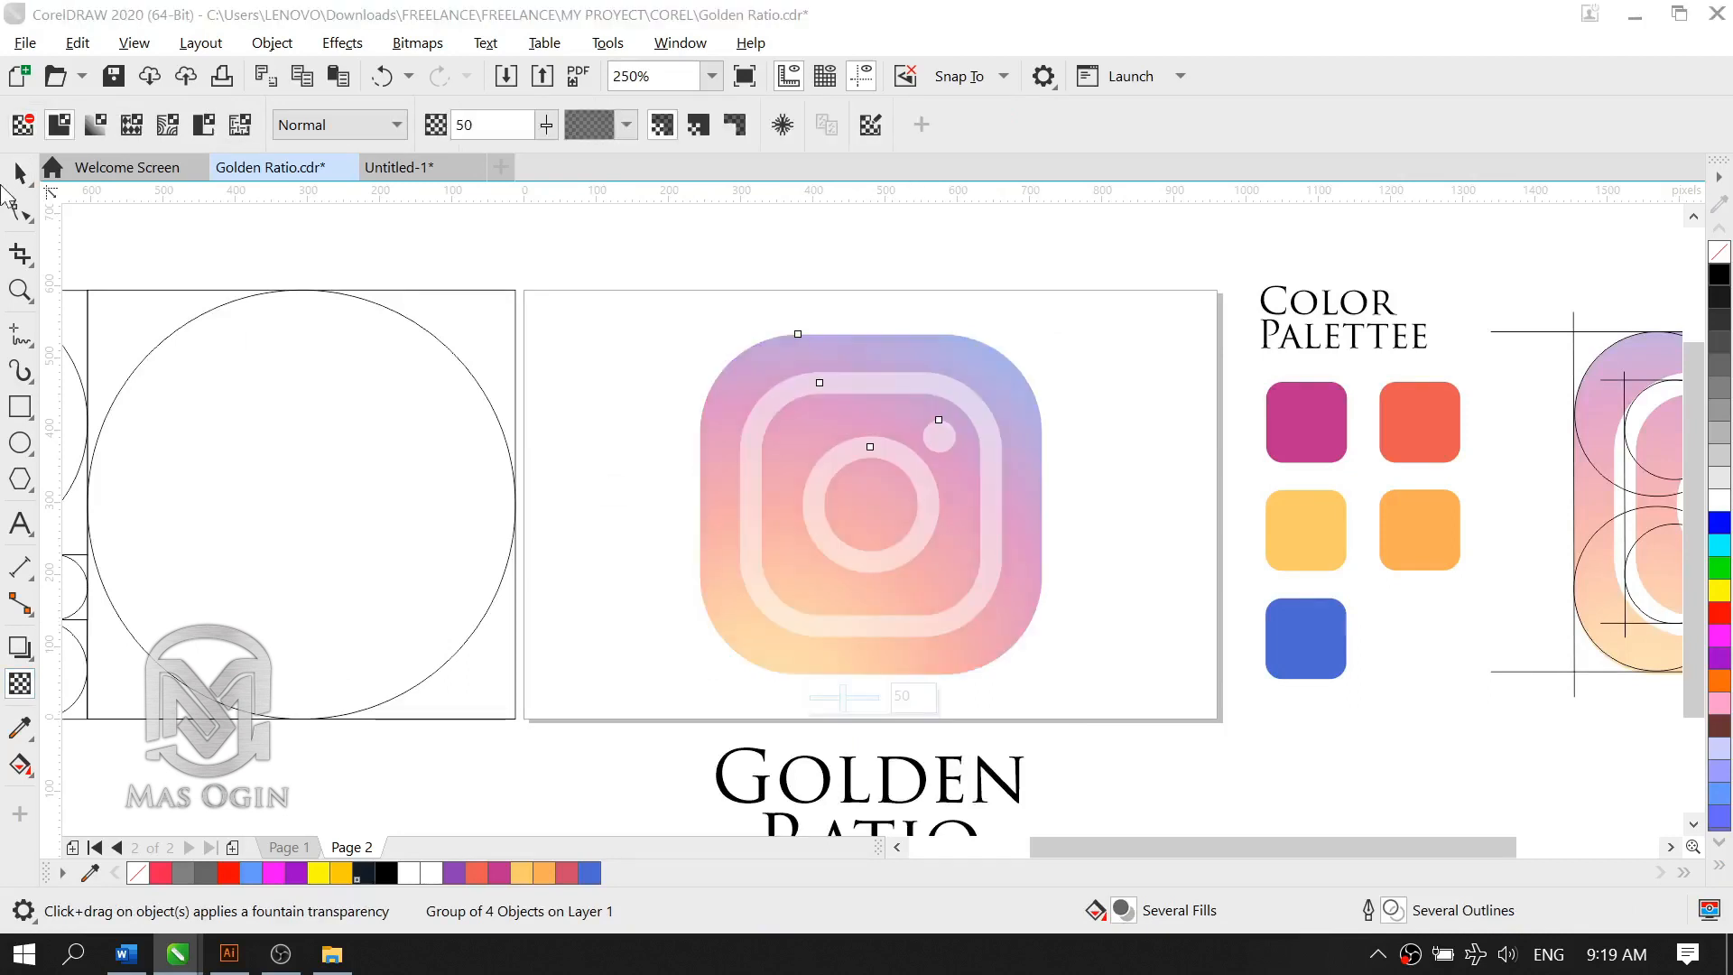
left_click(24, 180)
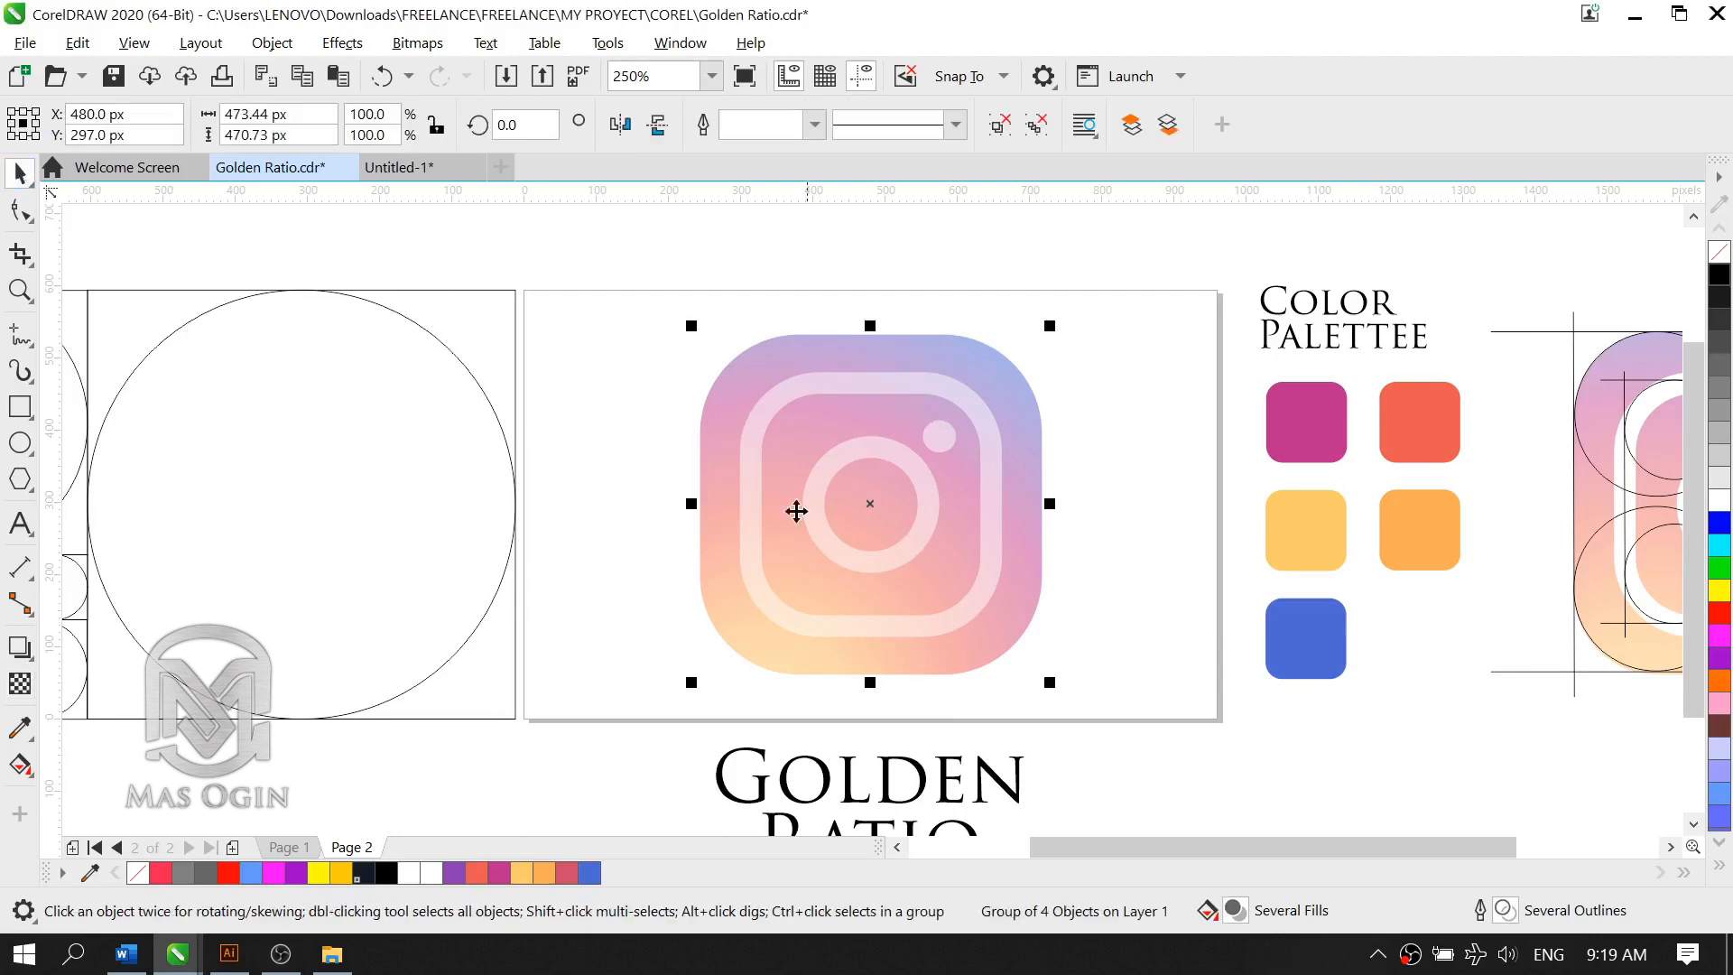
Step: Lock the semi-transparent Instagram logo on the page as a tracing reference
right_click(957, 514)
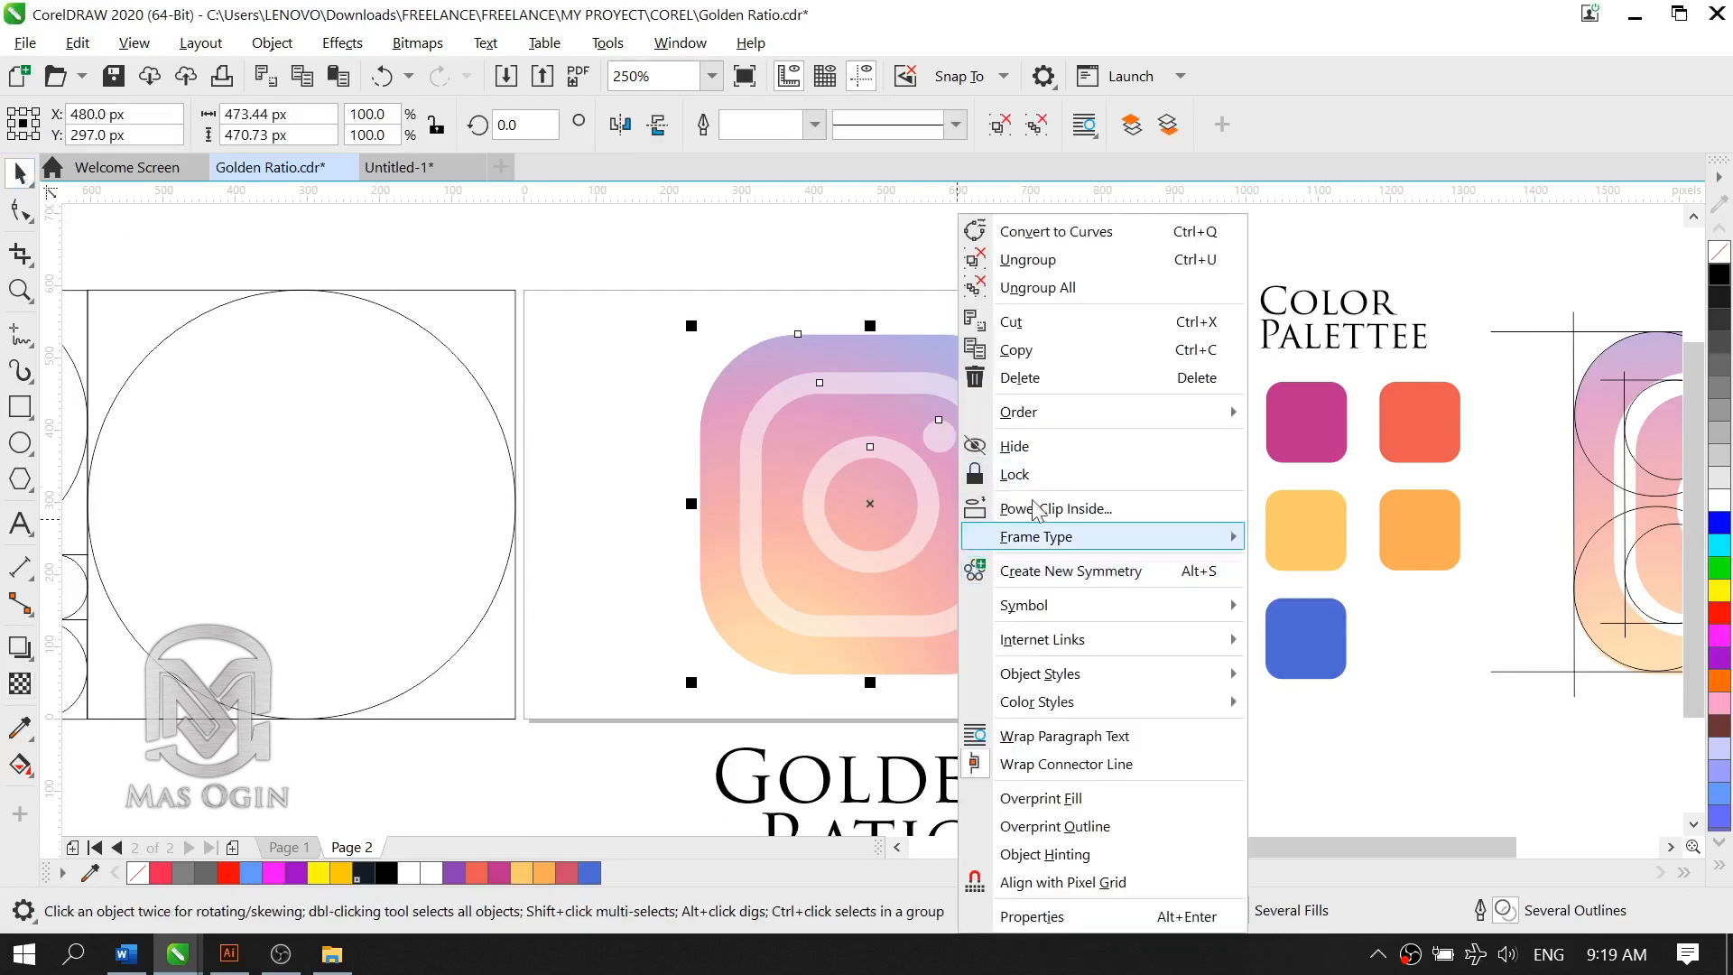
left_click(1138, 473)
scroll(879, 420, "down", 2)
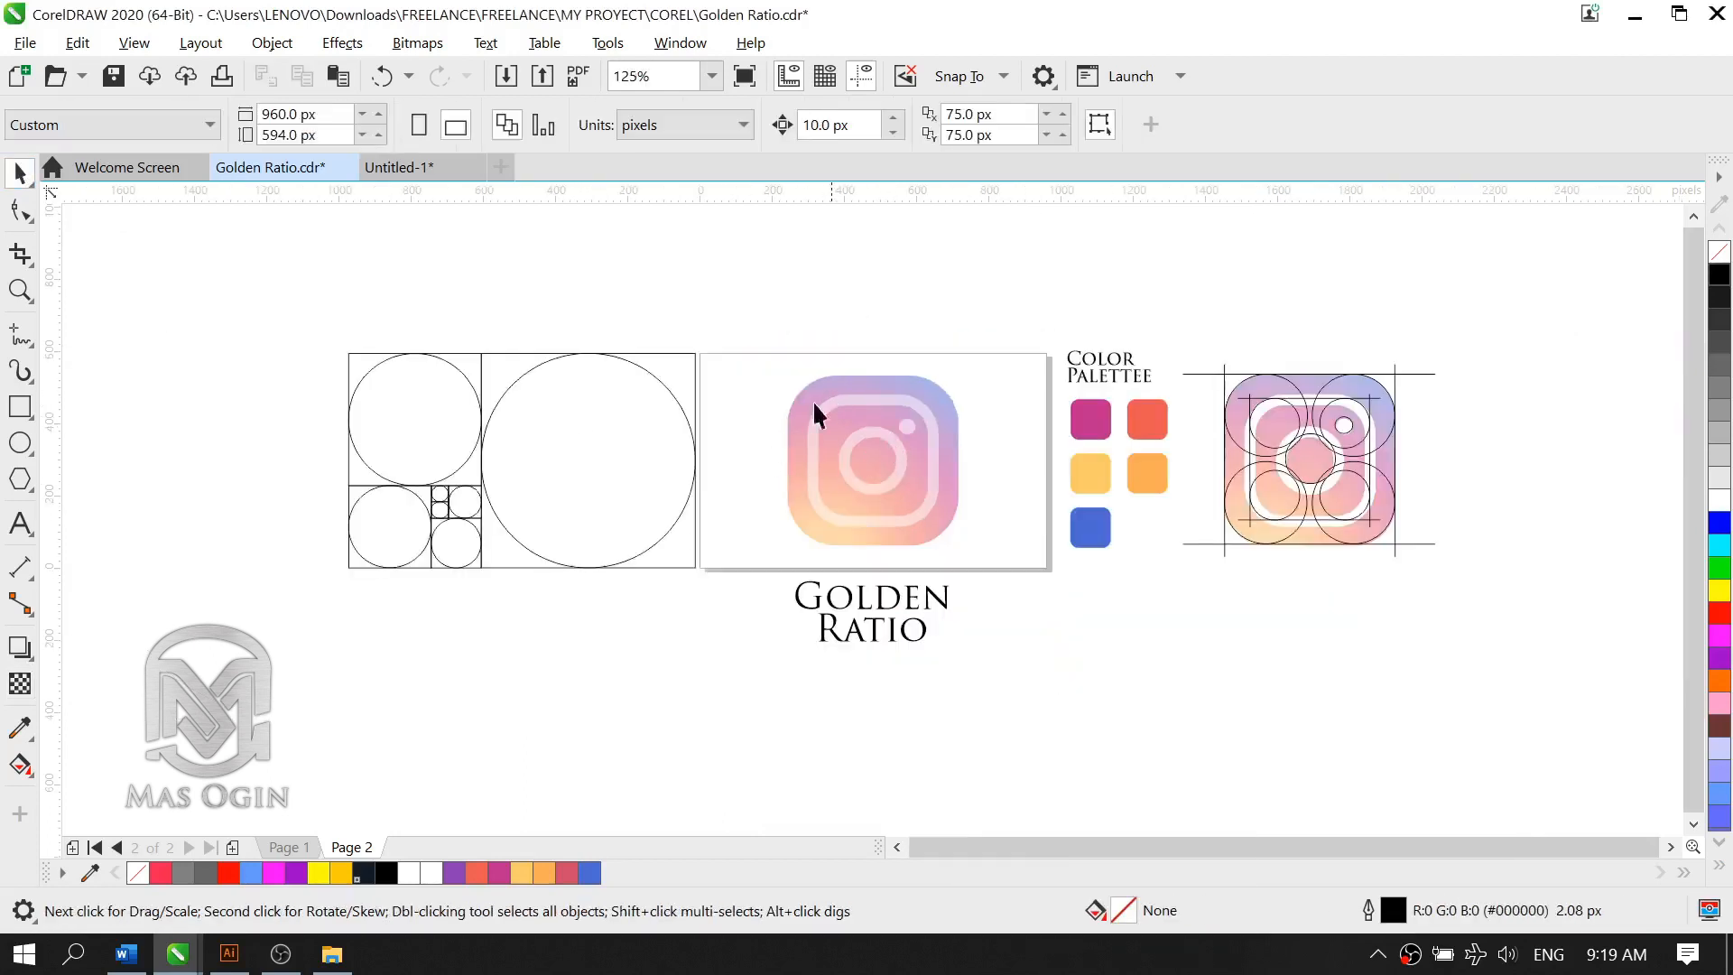
scroll(712, 409, "up", 2)
scroll(785, 451, "down", 2)
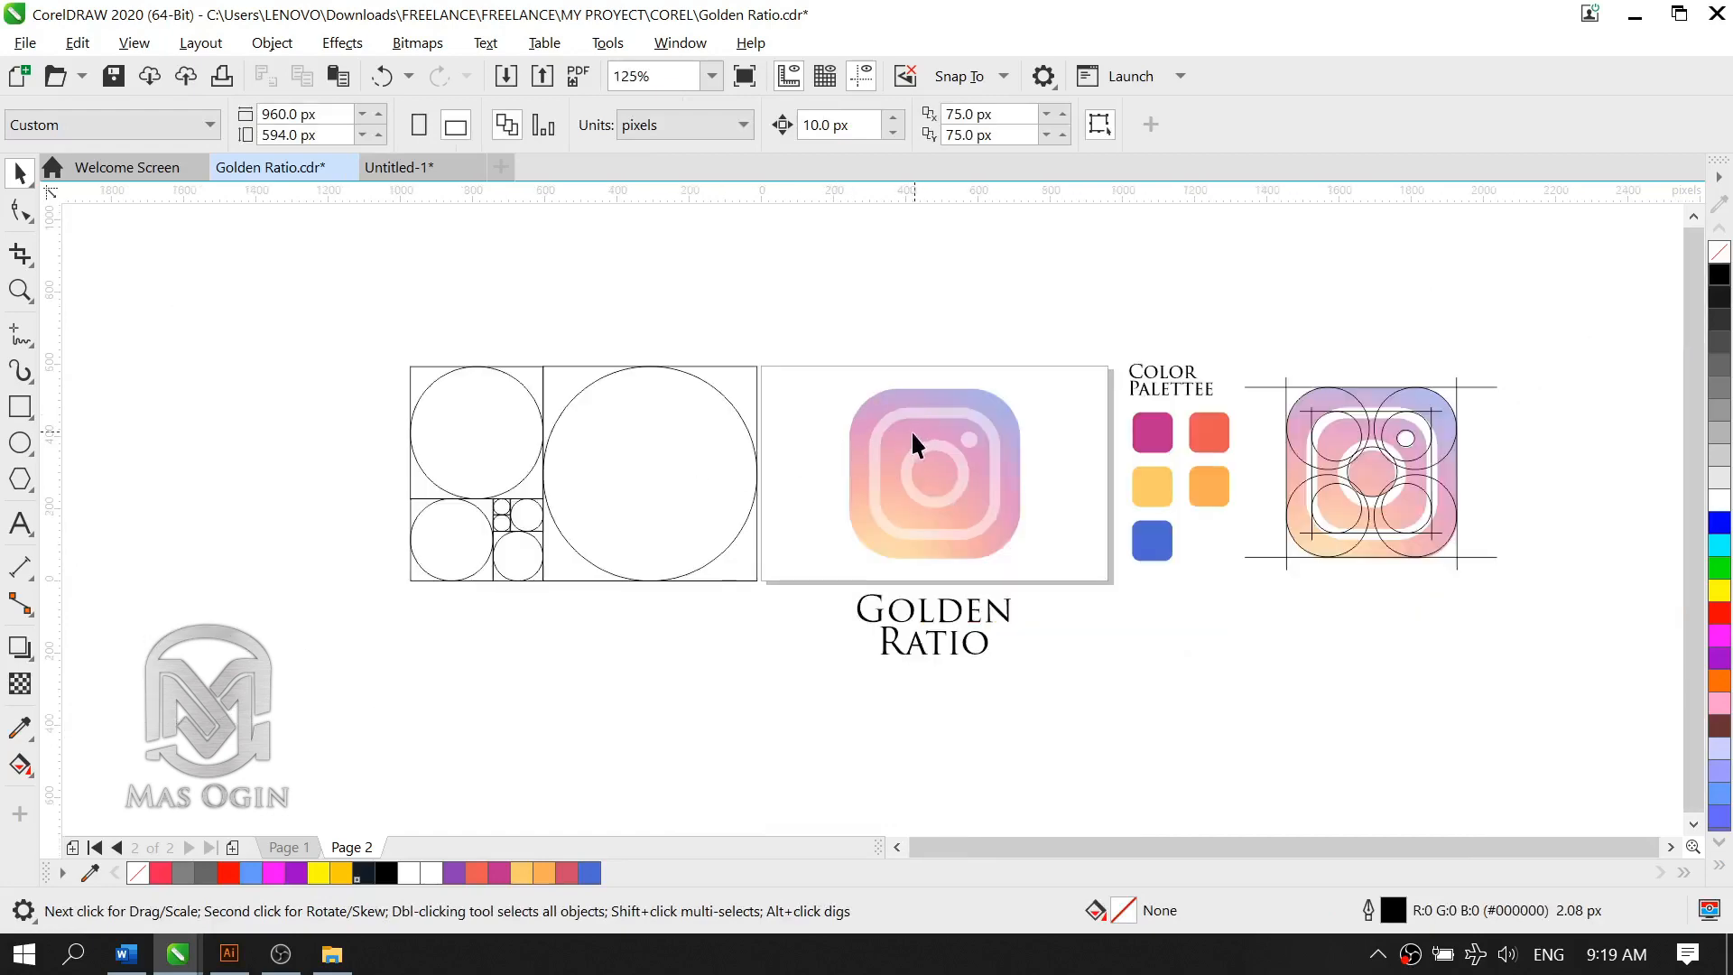
scroll(908, 442, "up", 2)
scroll(187, 564, "down", 2)
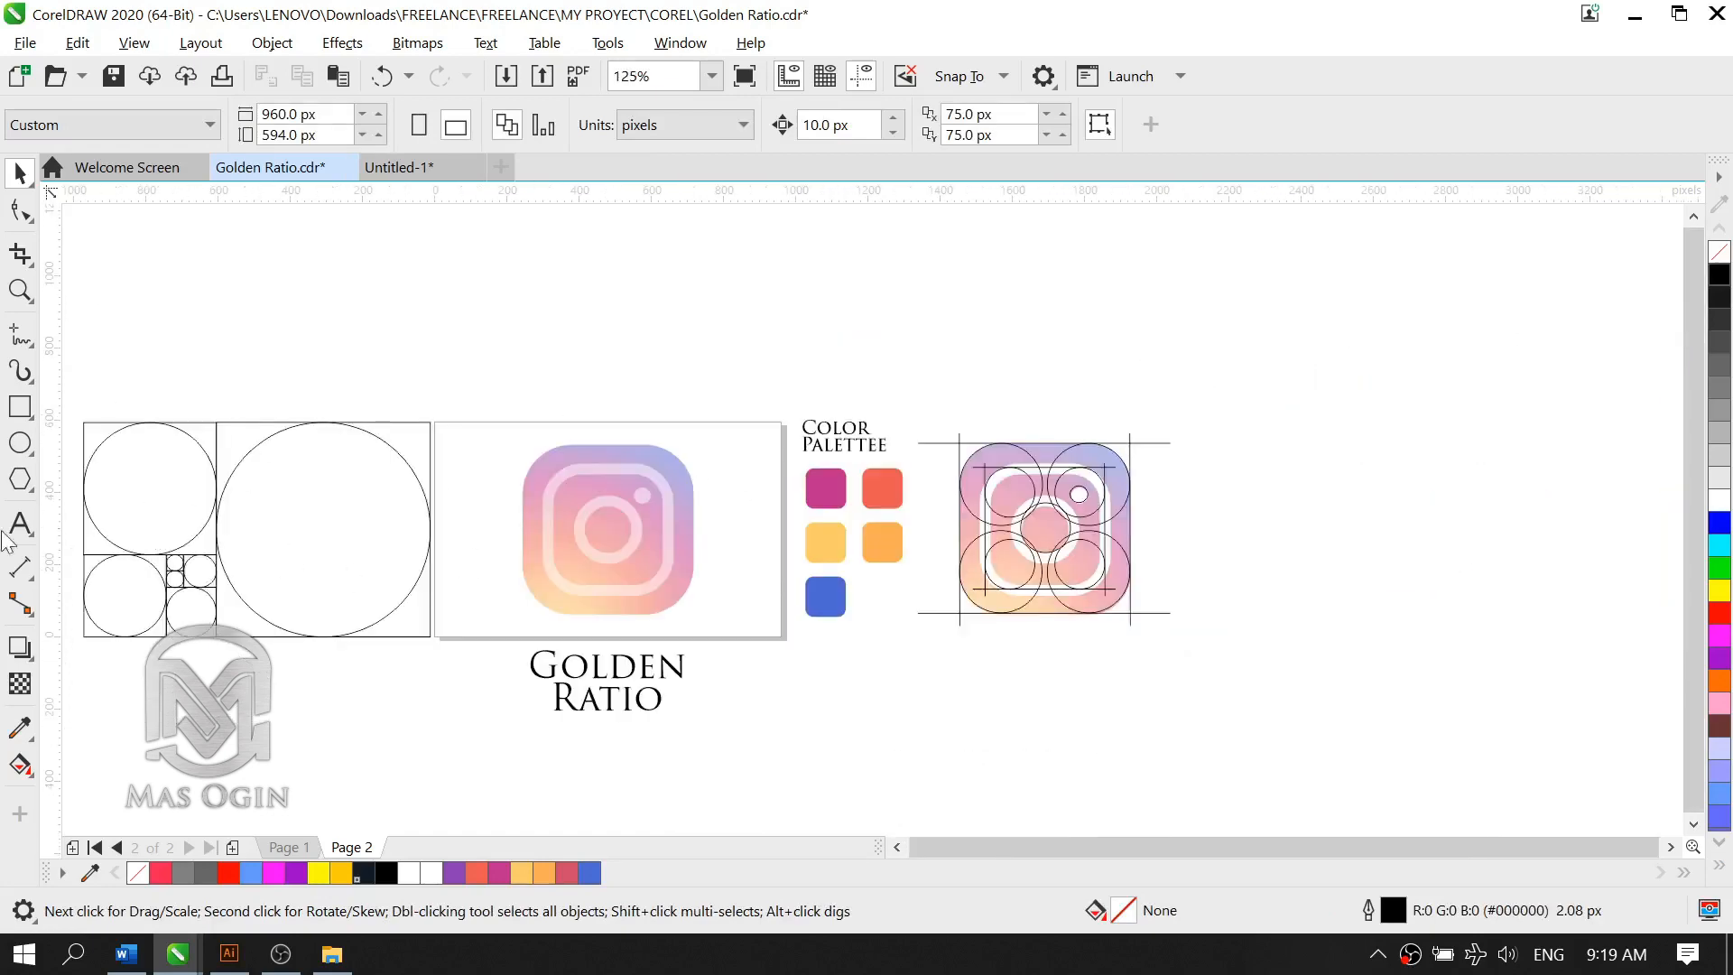
scroll(154, 540, "up", 2)
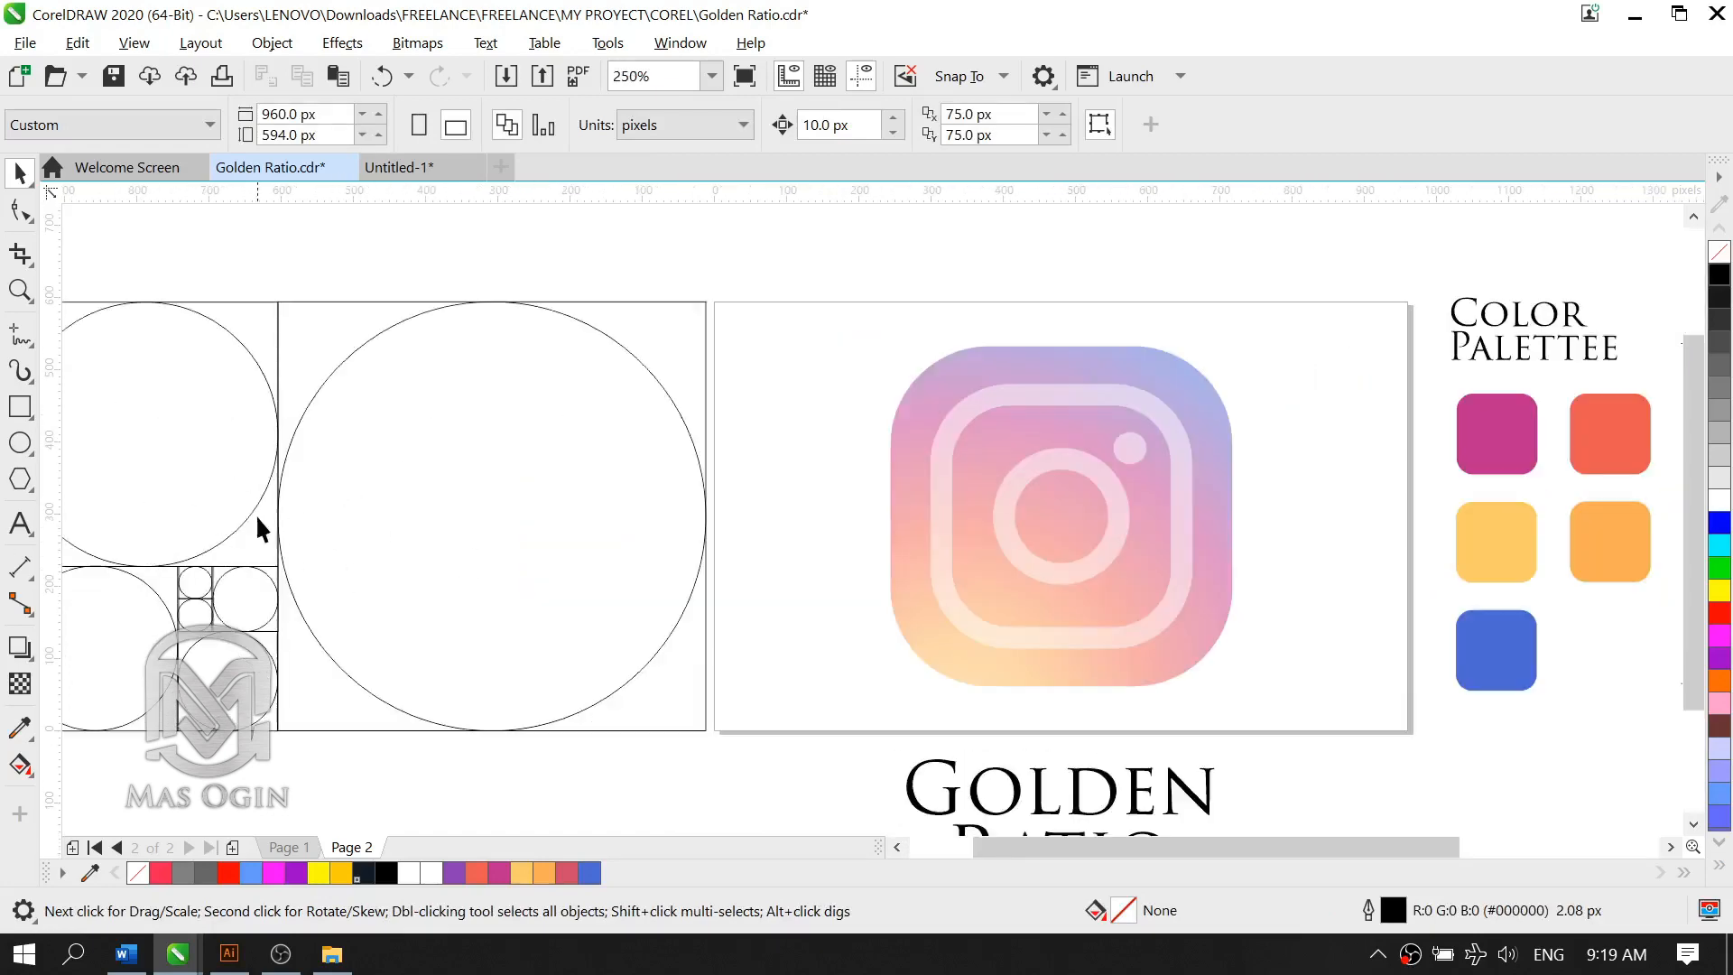
Step: Copy the 228.5 px circle from the Fibonacci layout onto the upper-left corner of the Instagram logo
left_click(542, 488)
left_click(211, 427)
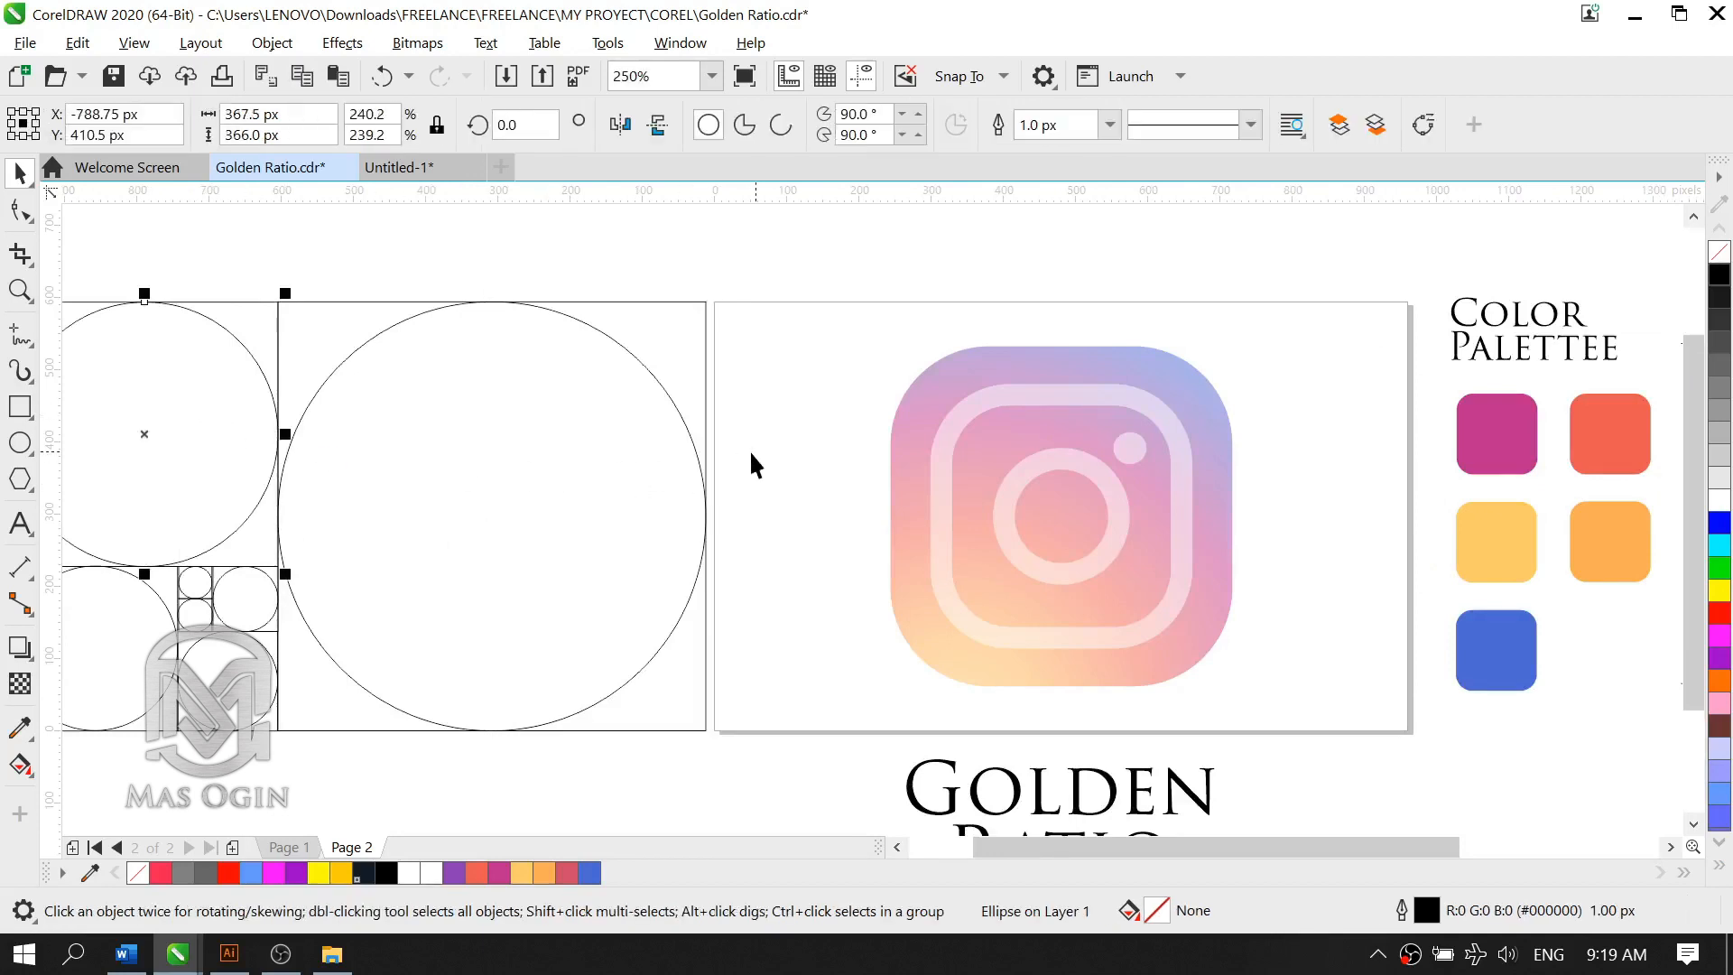
scroll(552, 497, "down", 2)
scroll(370, 474, "up", 2)
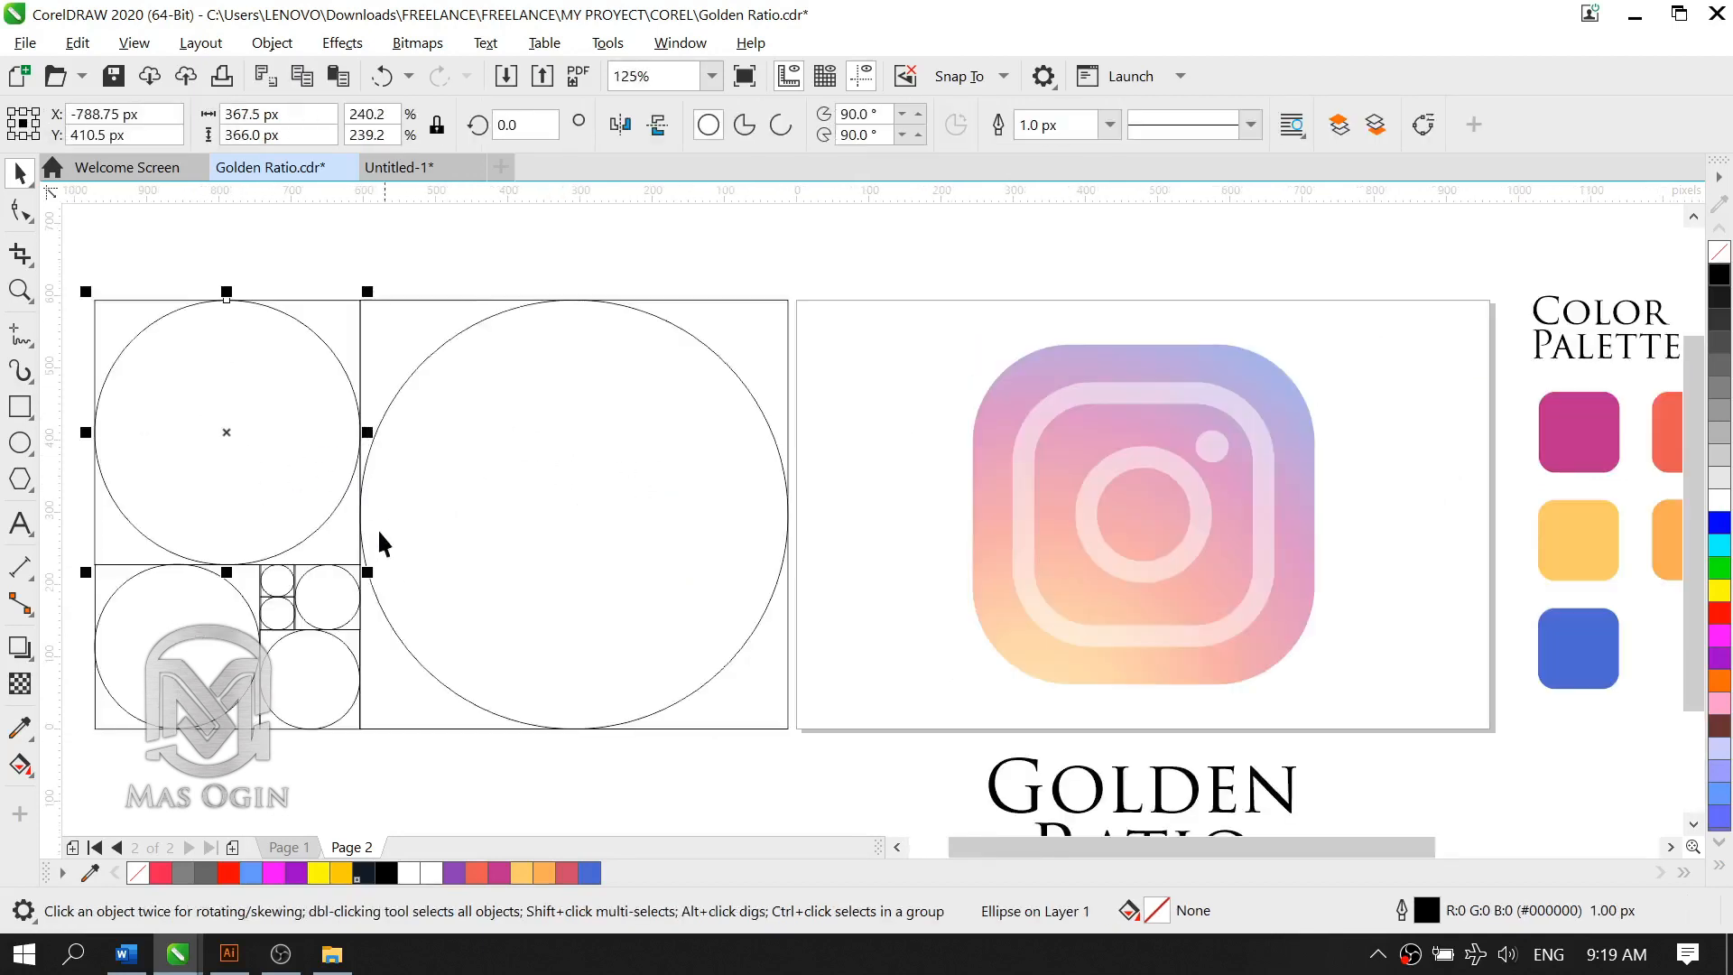
left_click(178, 630)
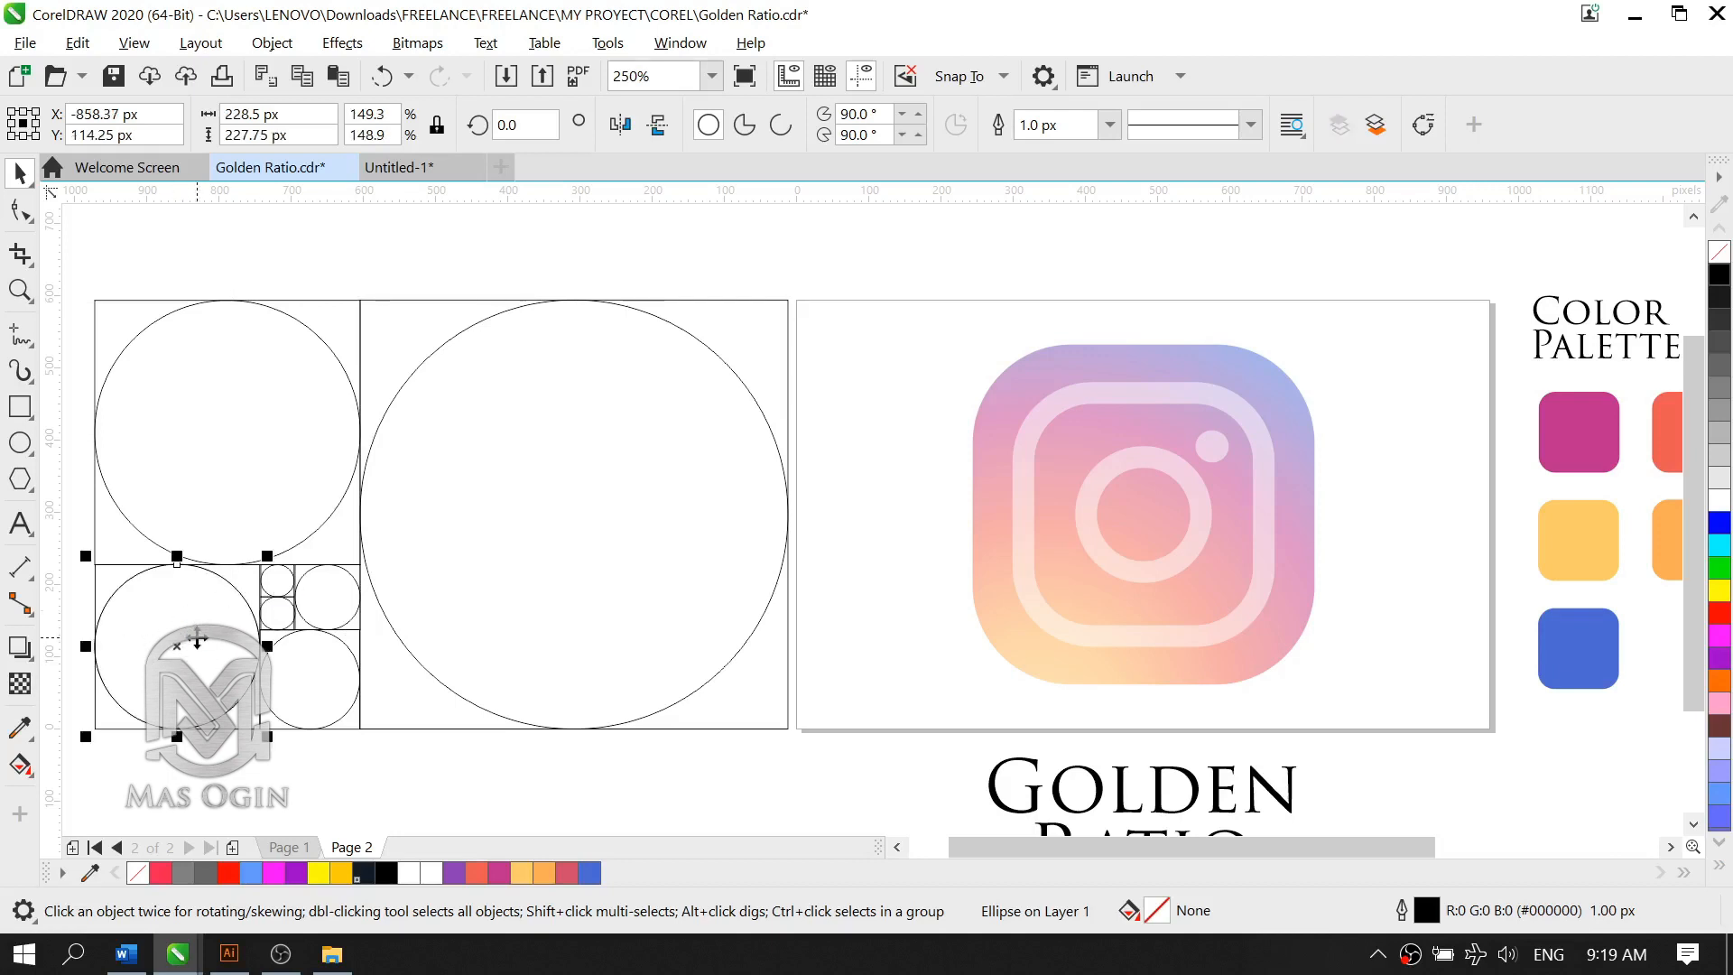
left_click_drag(197, 632, 1083, 433)
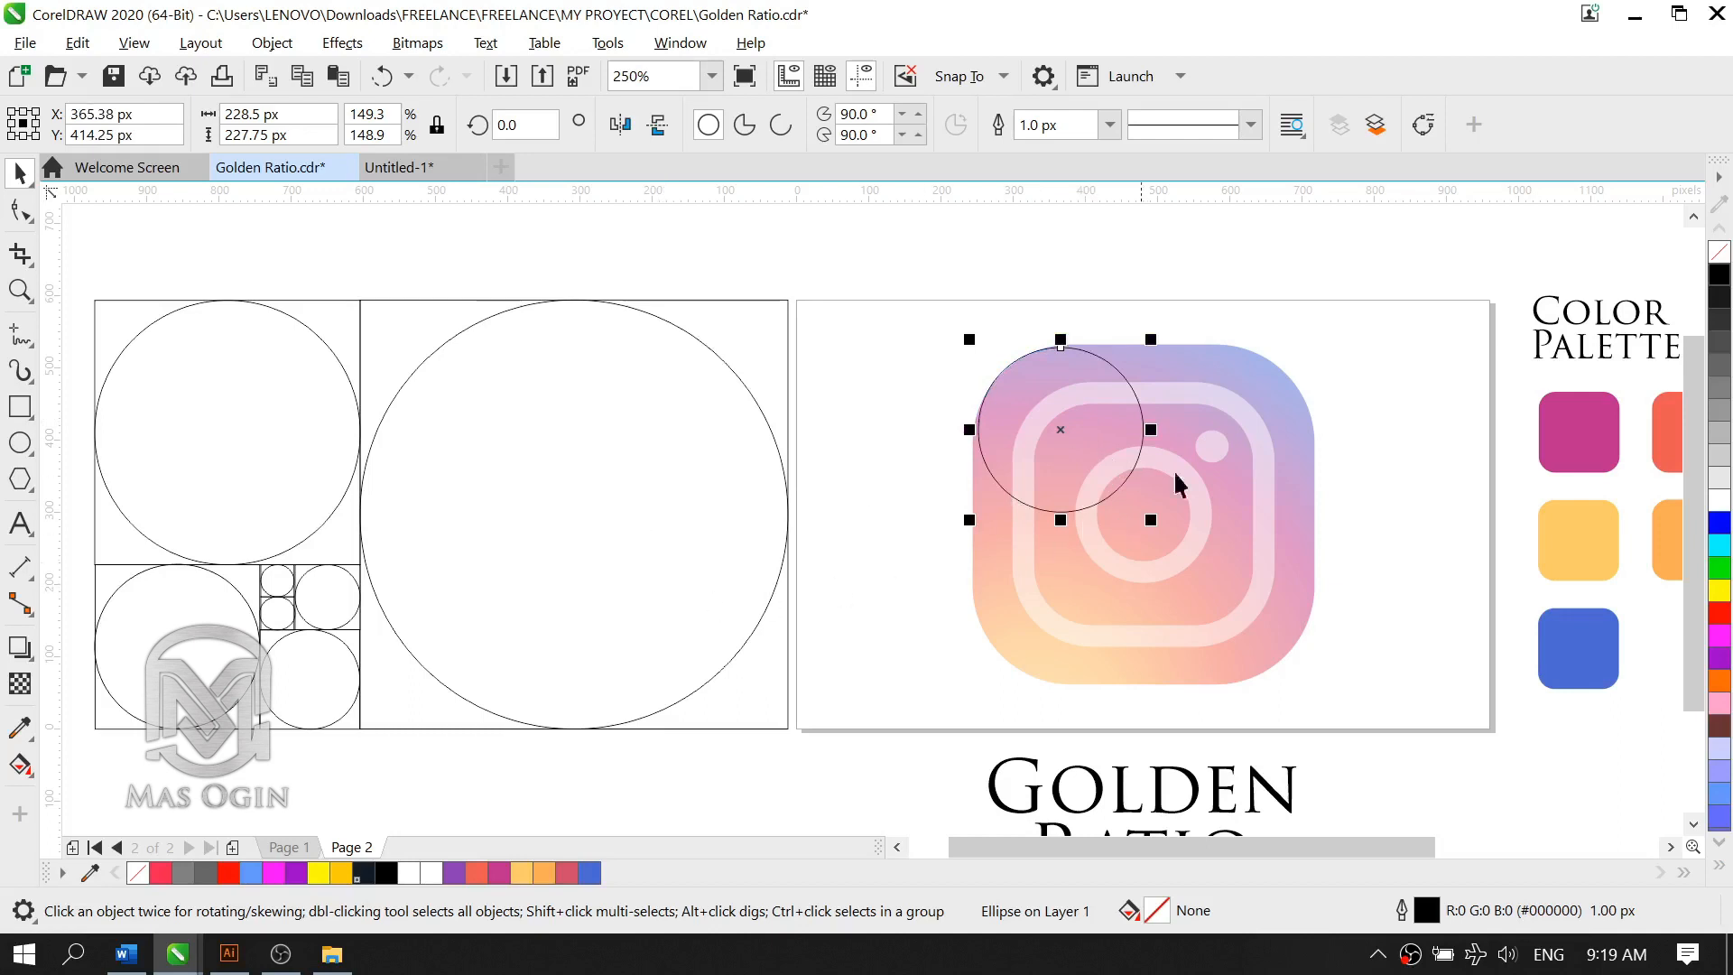
scroll(1261, 371, "down", 2)
scroll(1363, 394, "up", 2)
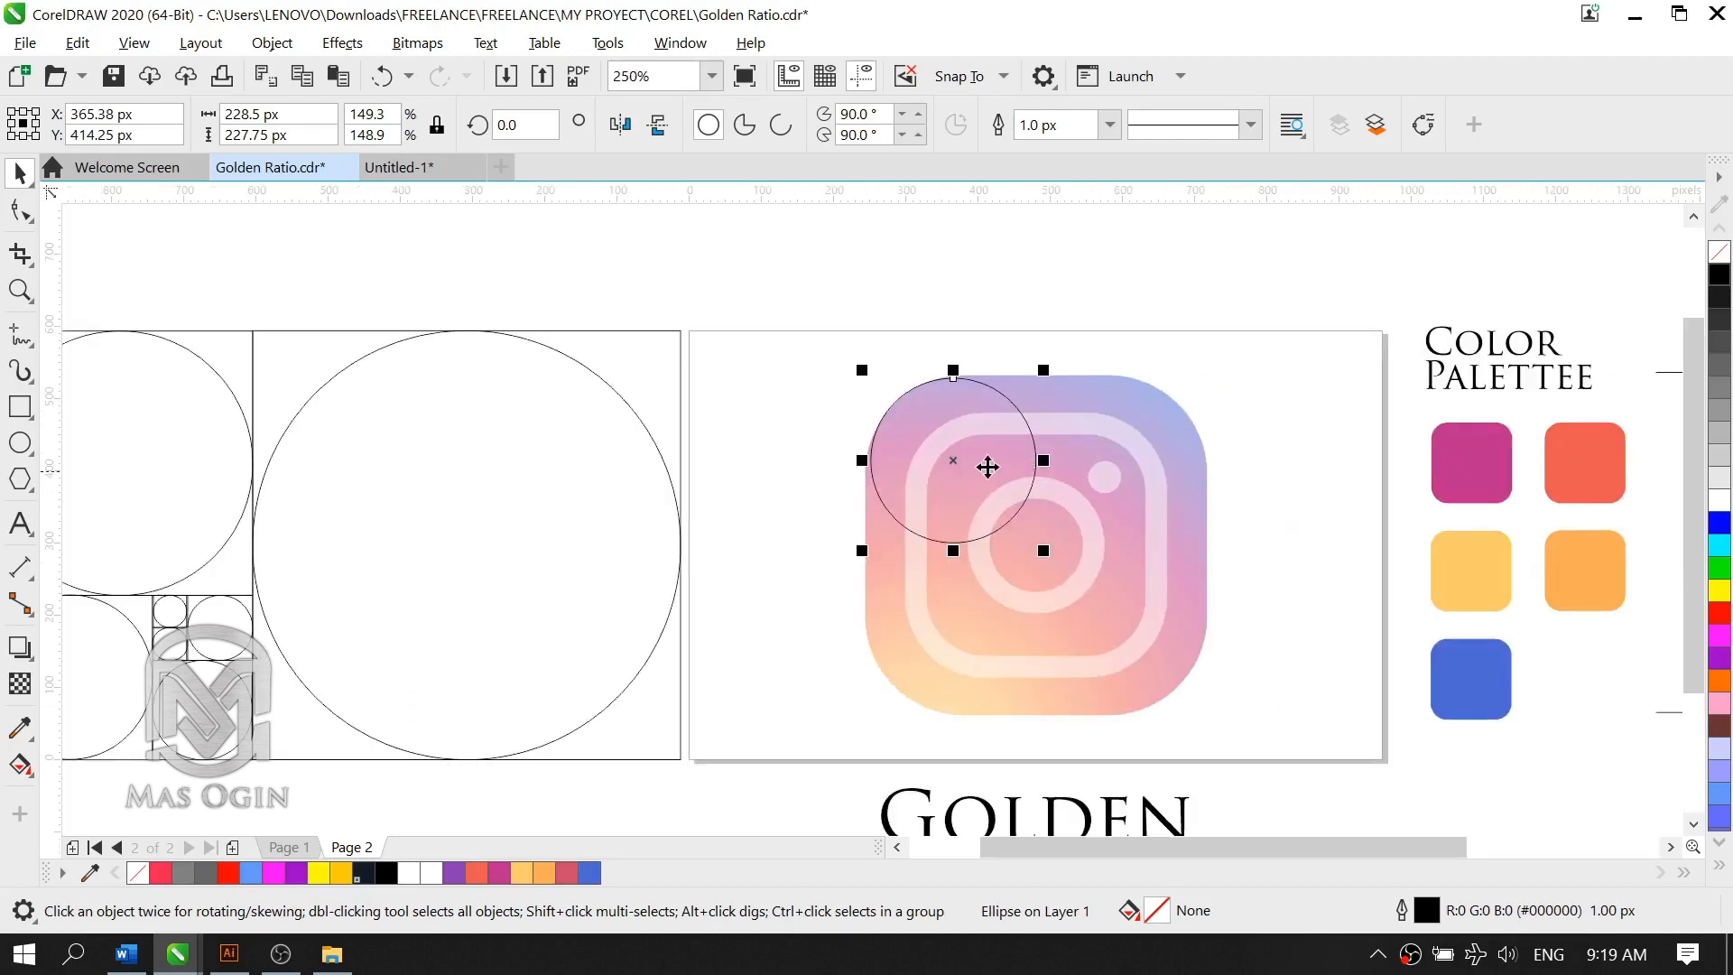
Step: Duplicate the logo's corner circle to the upper-right corner, and duplicate that pair straight down onto the two lower corners
left_click_drag(978, 460, 1121, 468)
left_click(1032, 487, "shift")
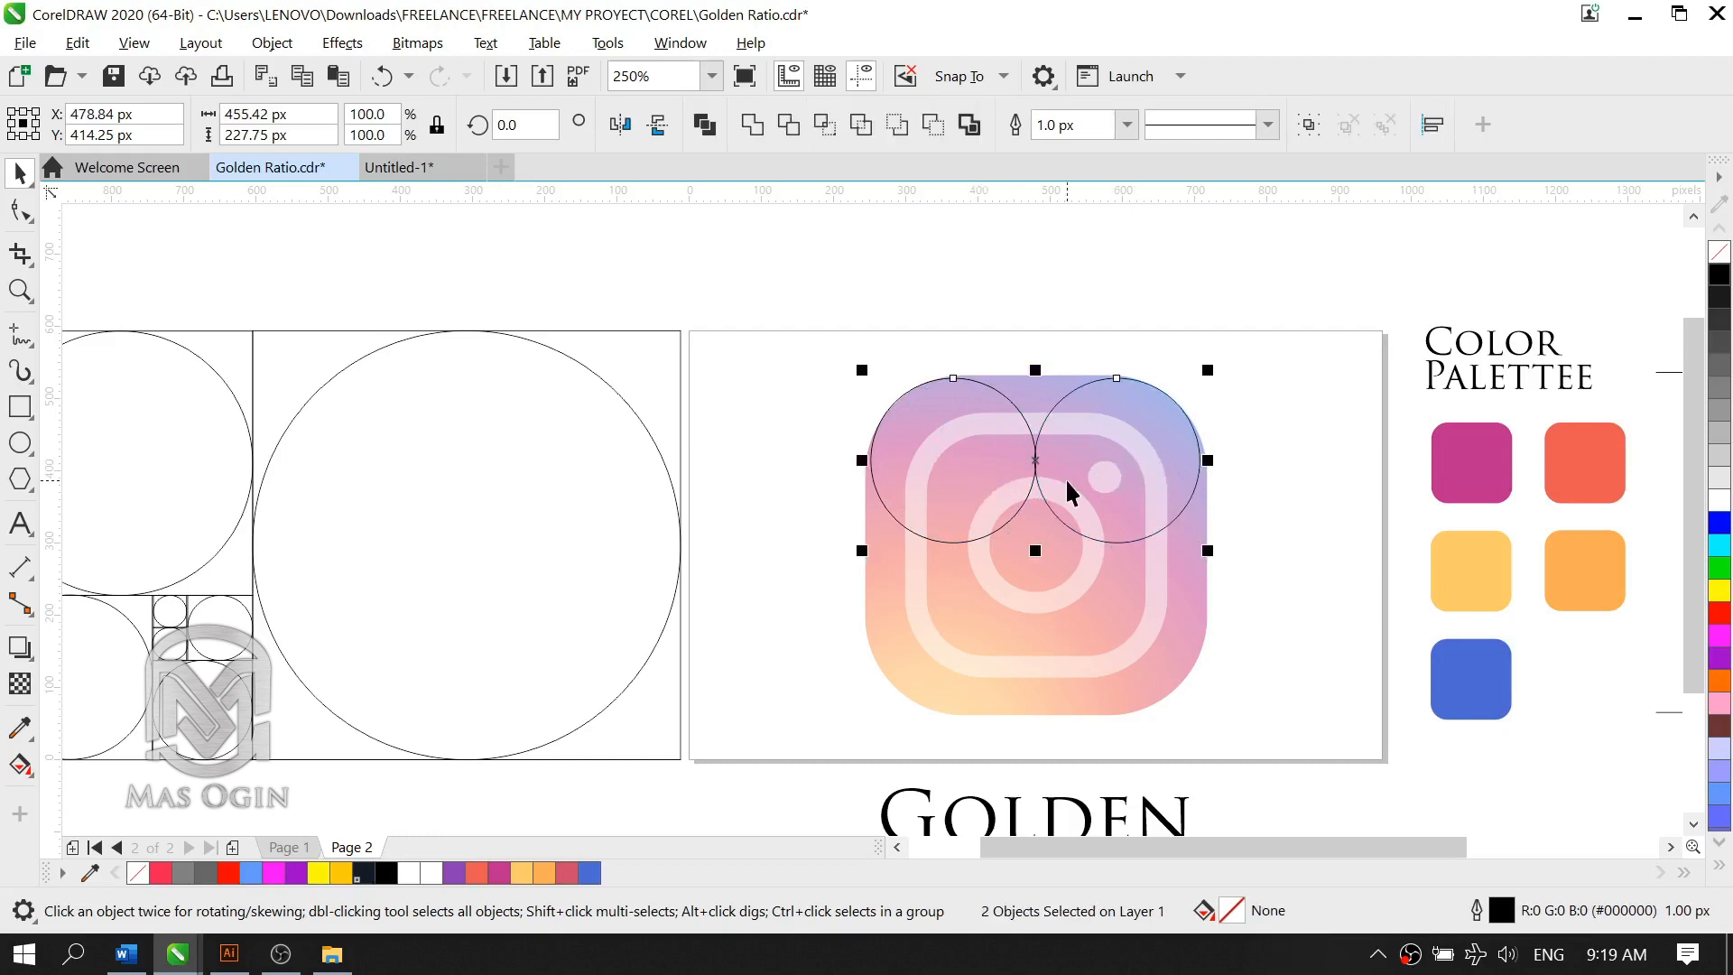
left_click_drag(1065, 477, 1083, 637)
left_click(1247, 553)
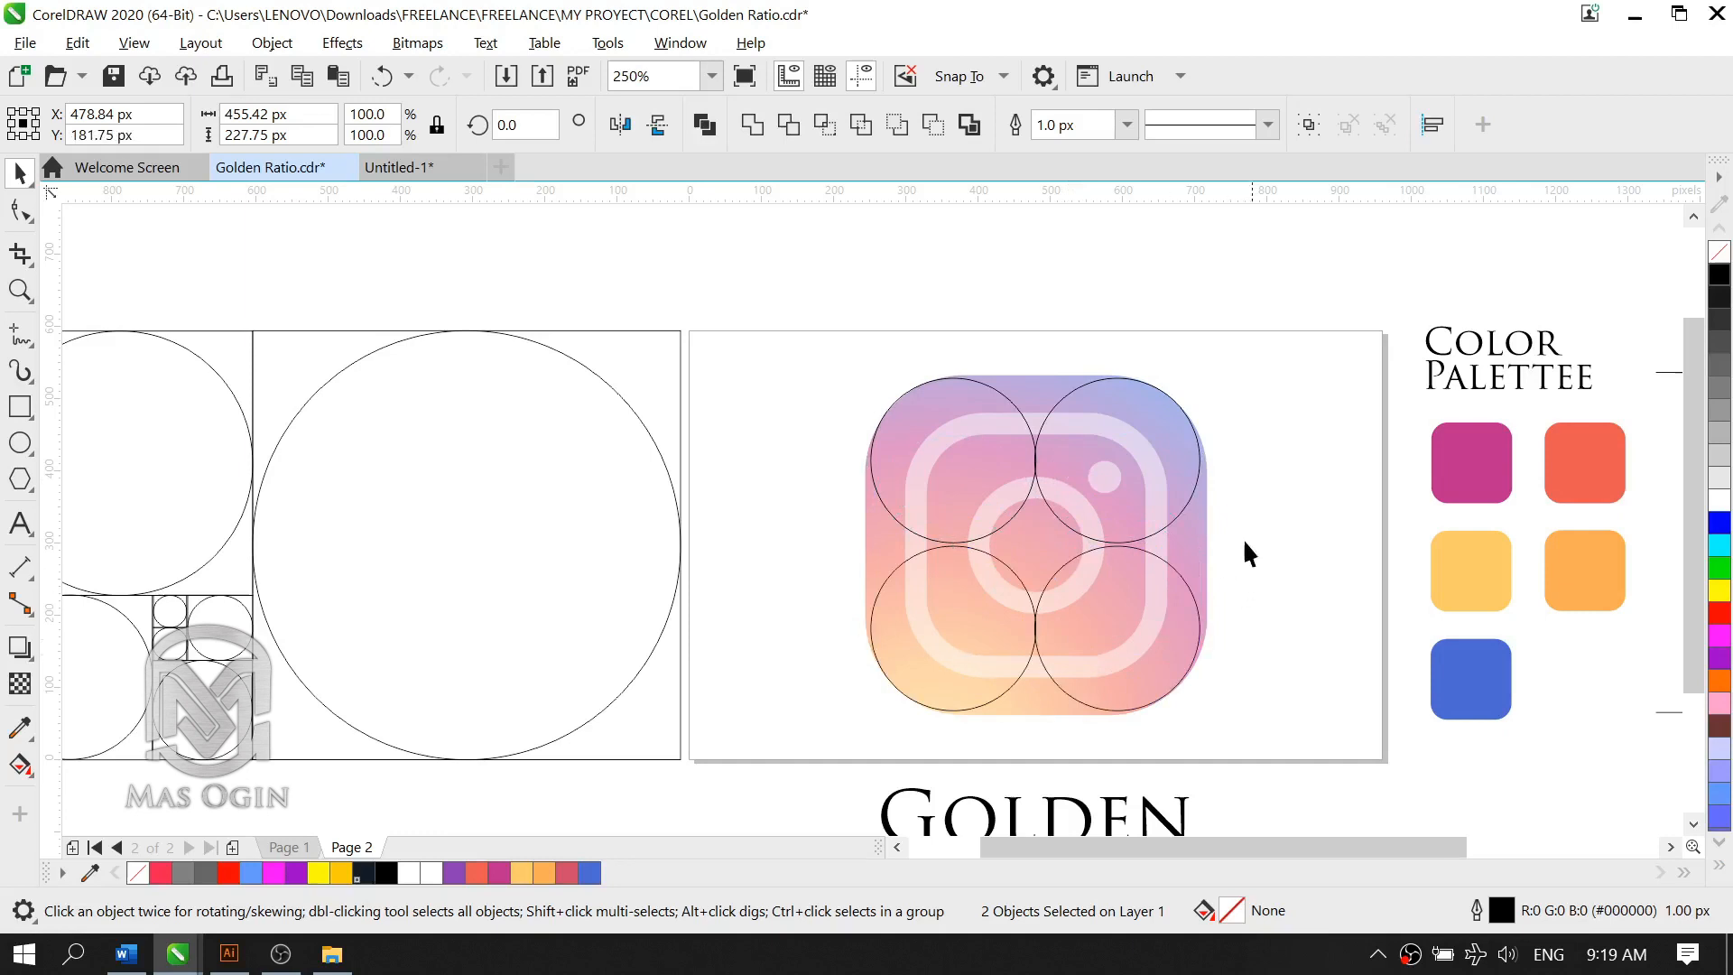
Step: Compare the four corner circles on the logo with the circle construction reference and the Fibonacci layout
scroll(1177, 479, "down", 2)
scroll(1204, 526, "up", 2)
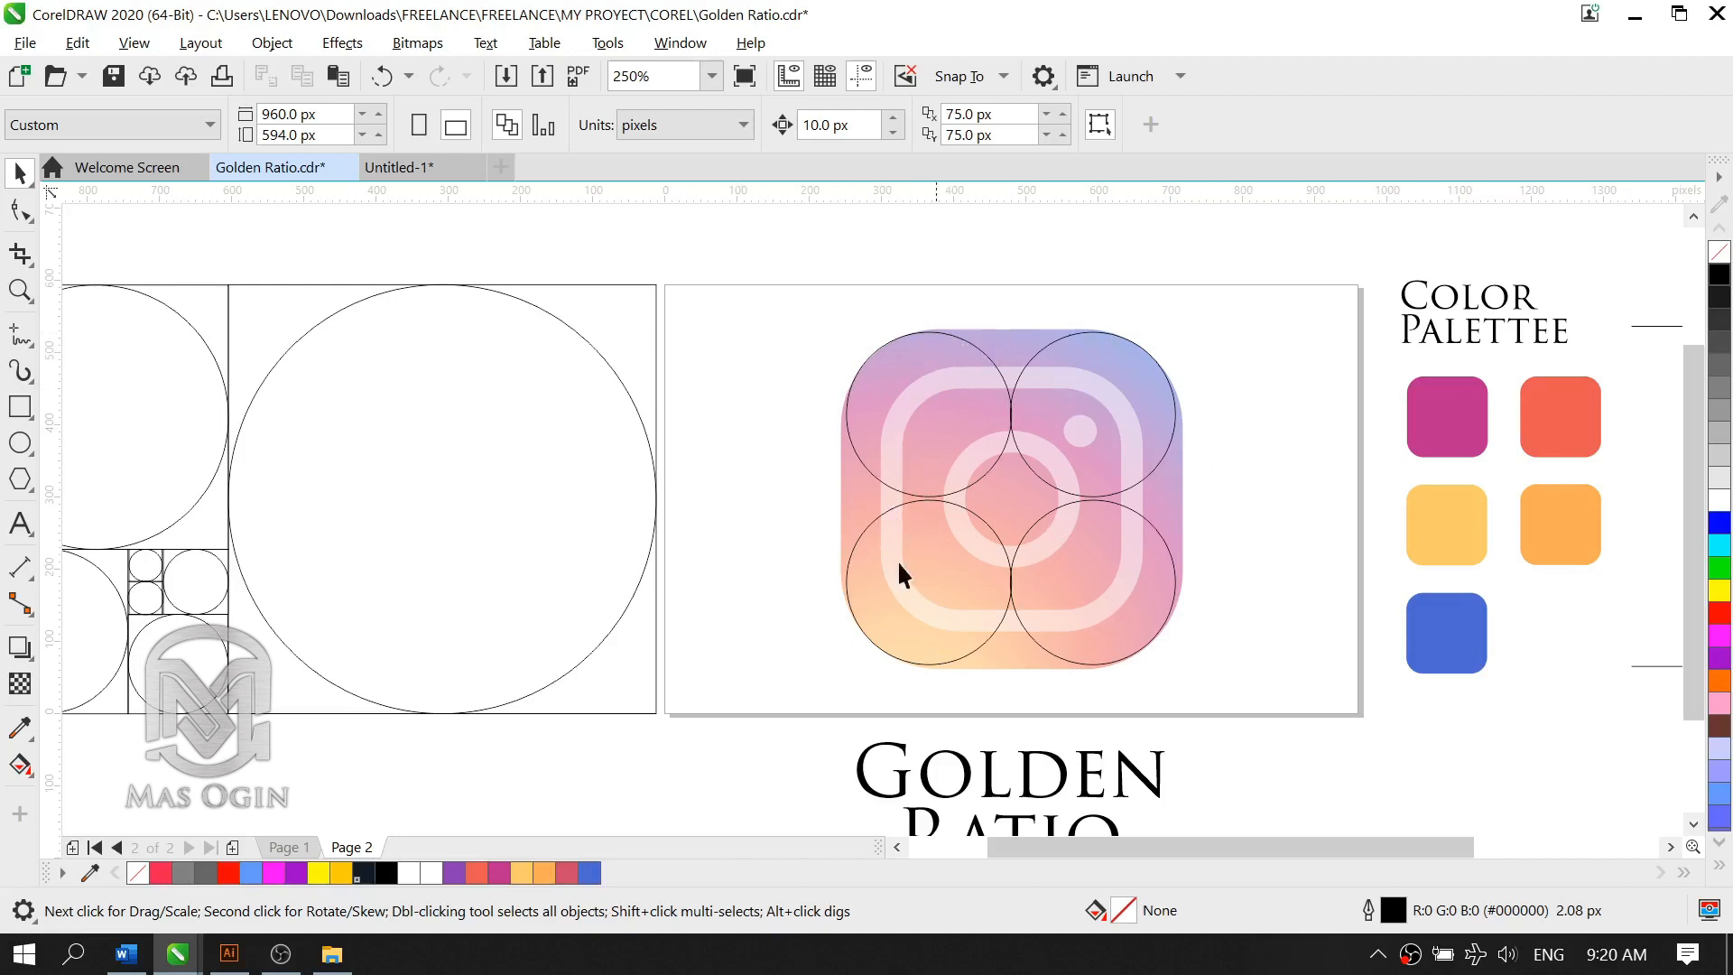
scroll(1192, 505, "down", 2)
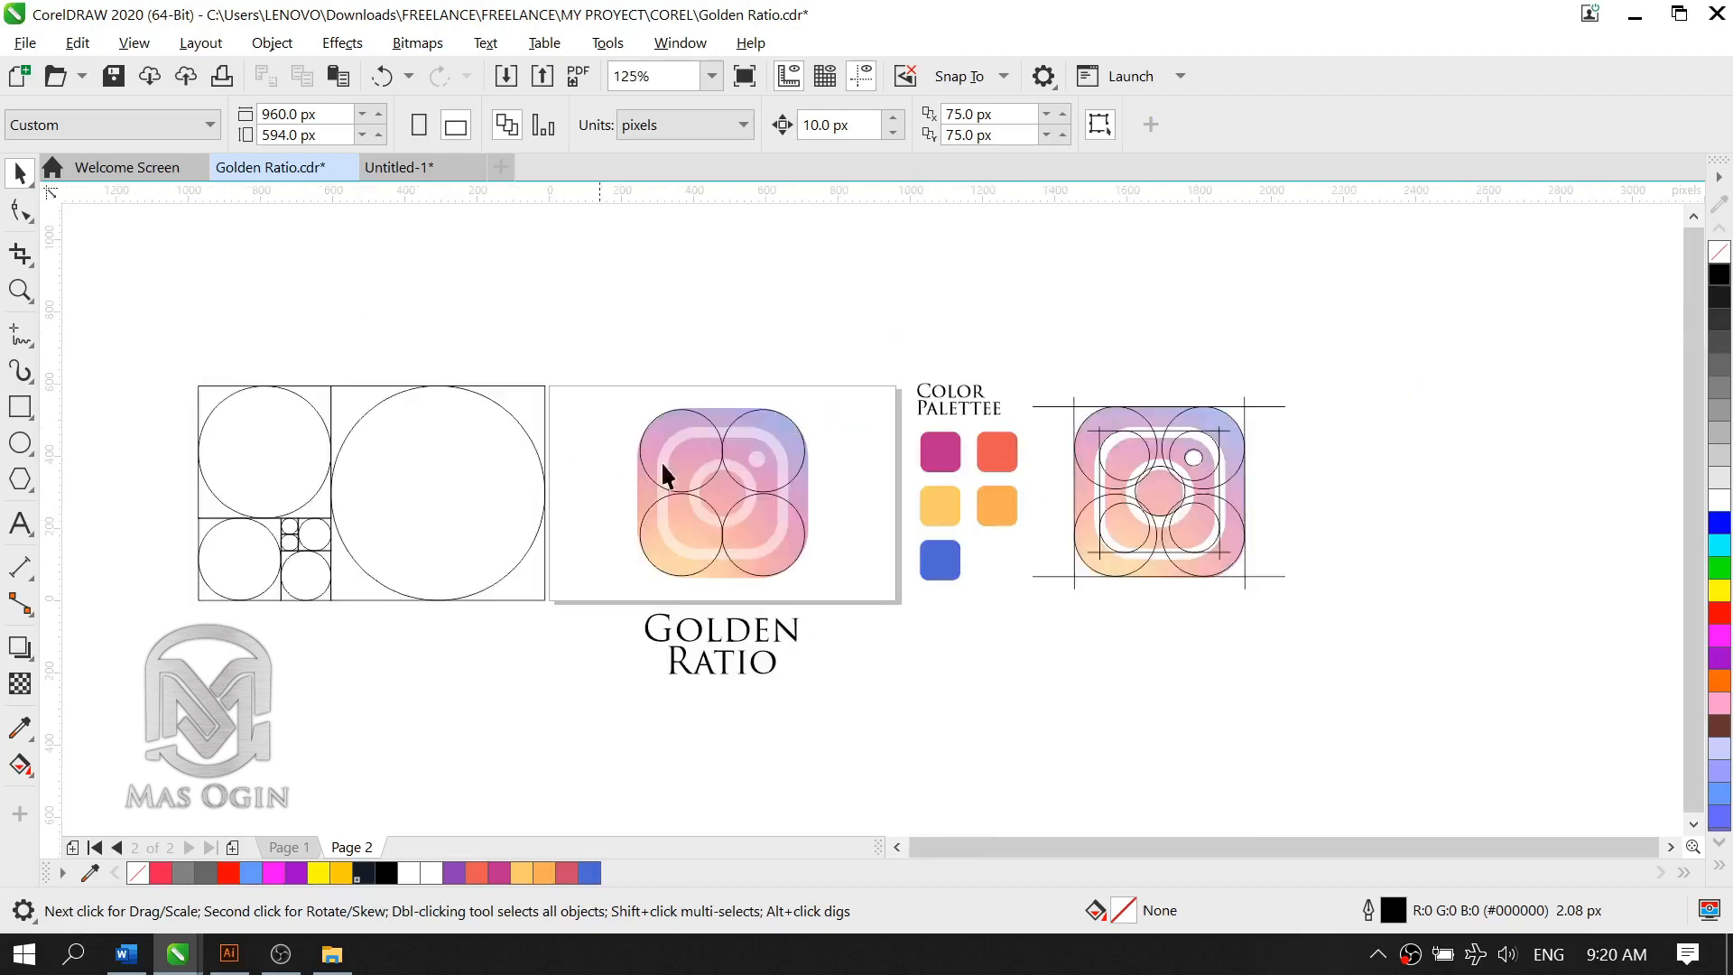
scroll(1117, 531, "up", 1)
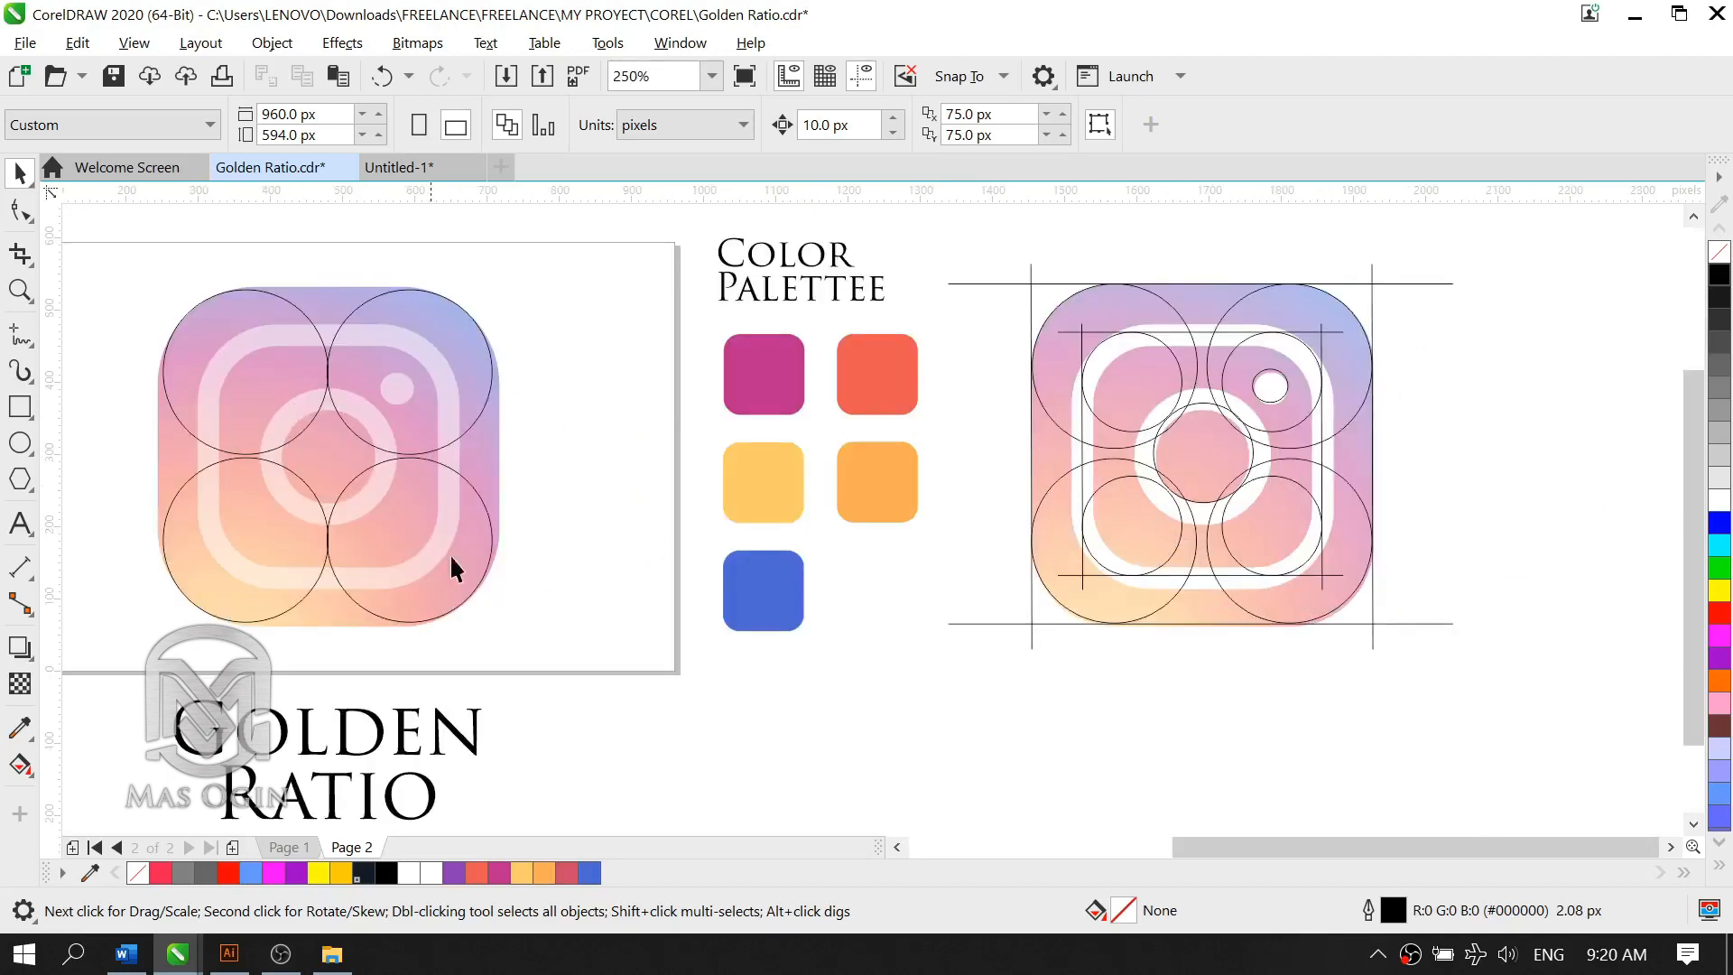
scroll(437, 447, "down", 1)
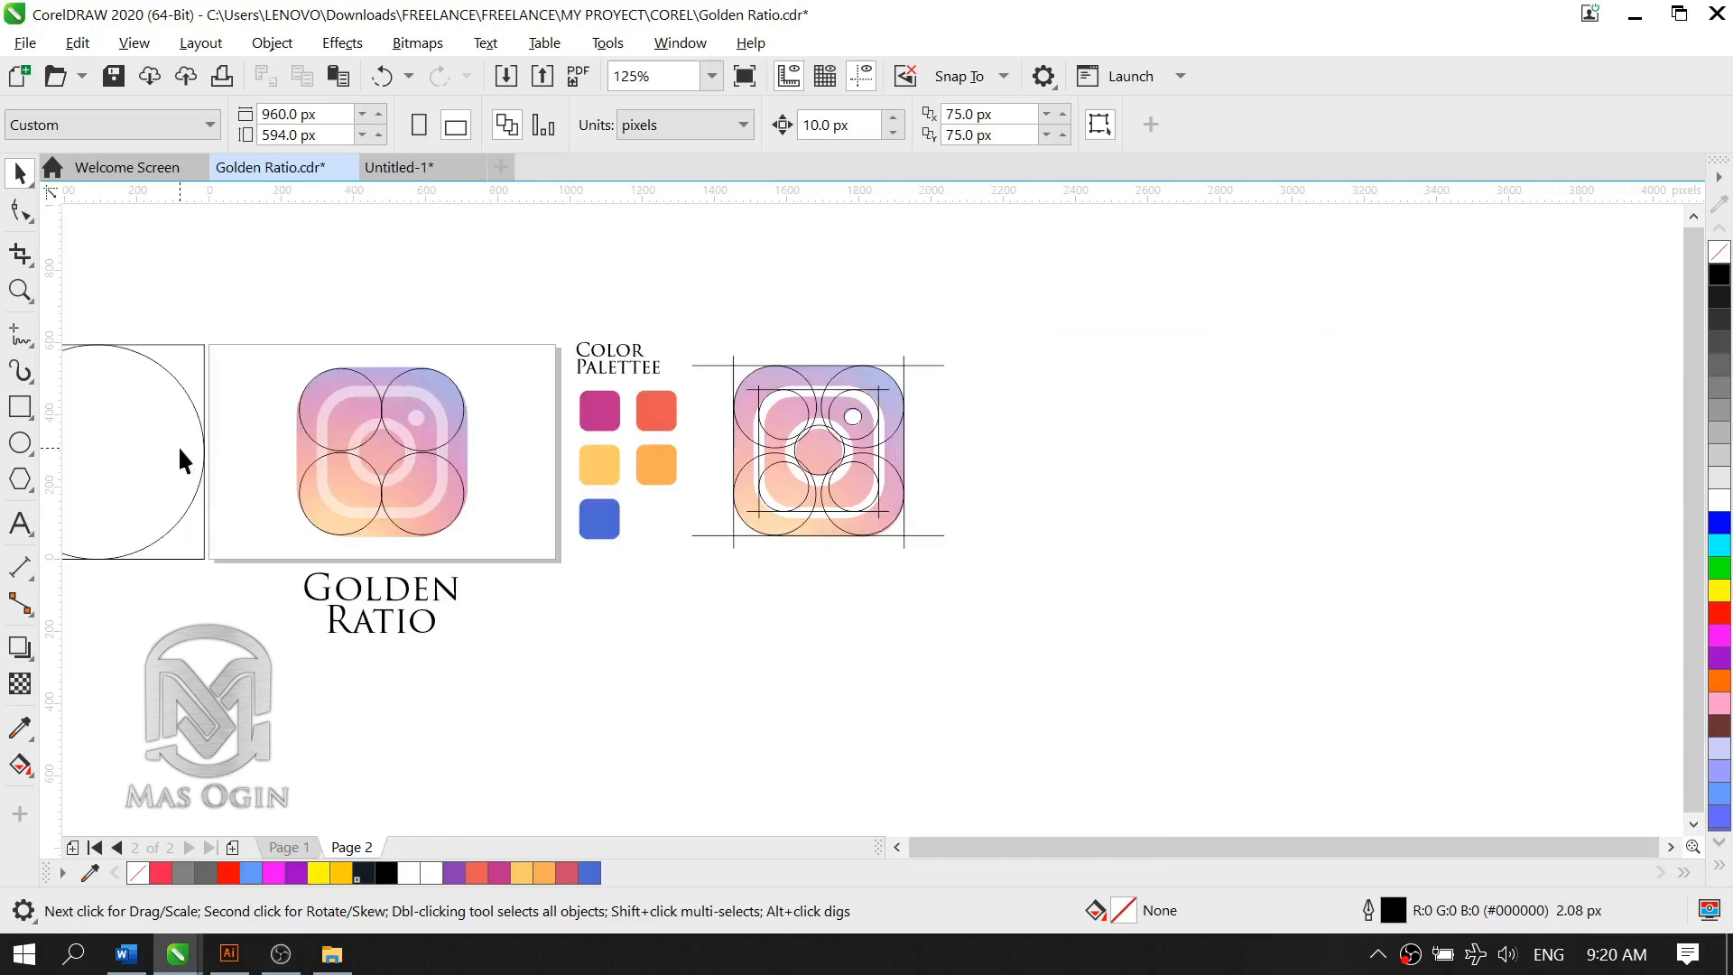
scroll(336, 438, "up", 1)
scroll(442, 399, "down", 2)
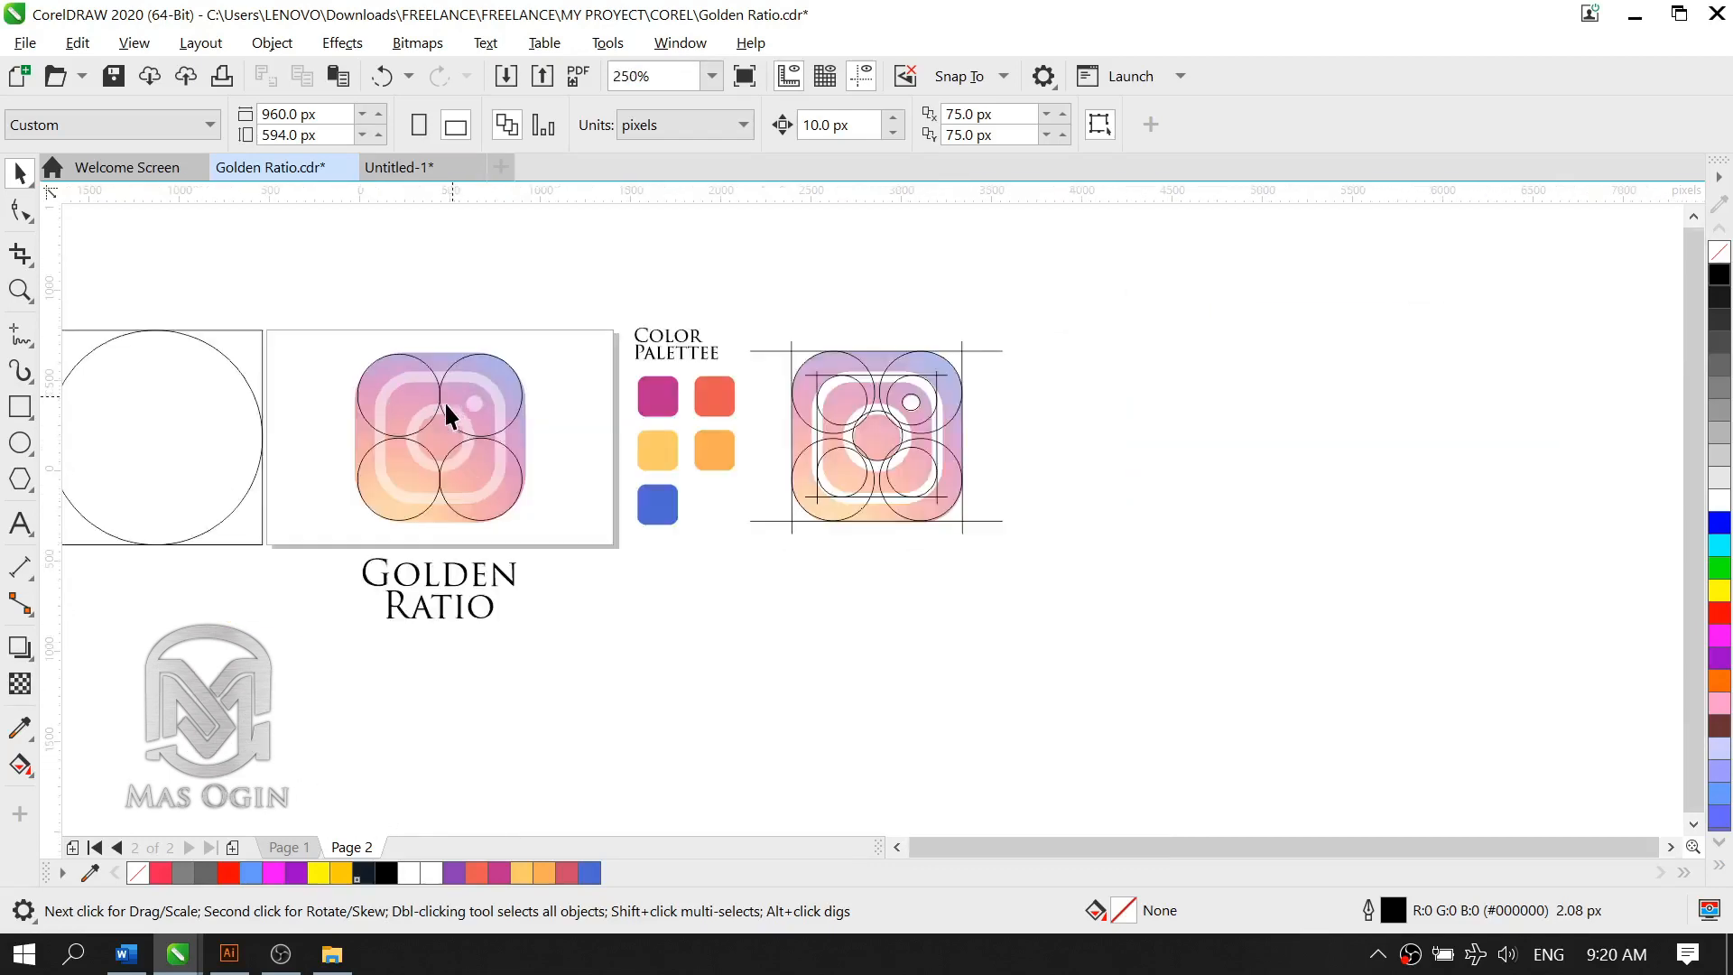
scroll(323, 400, "up", 2)
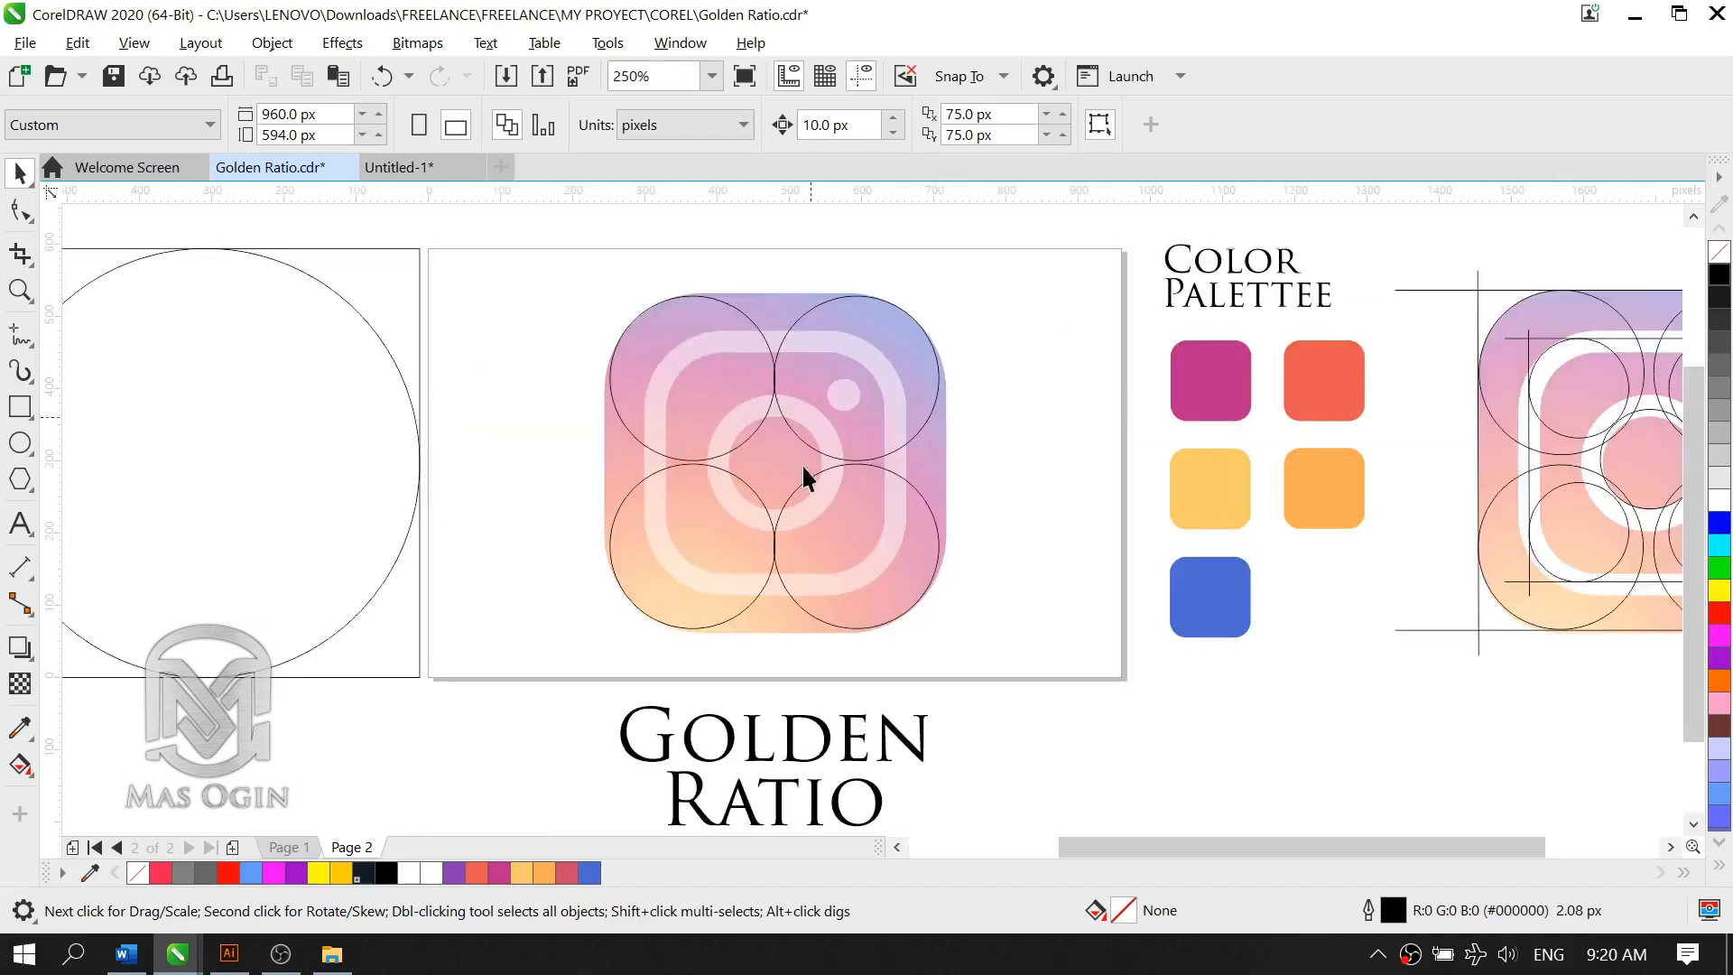
scroll(751, 484, "down", 1)
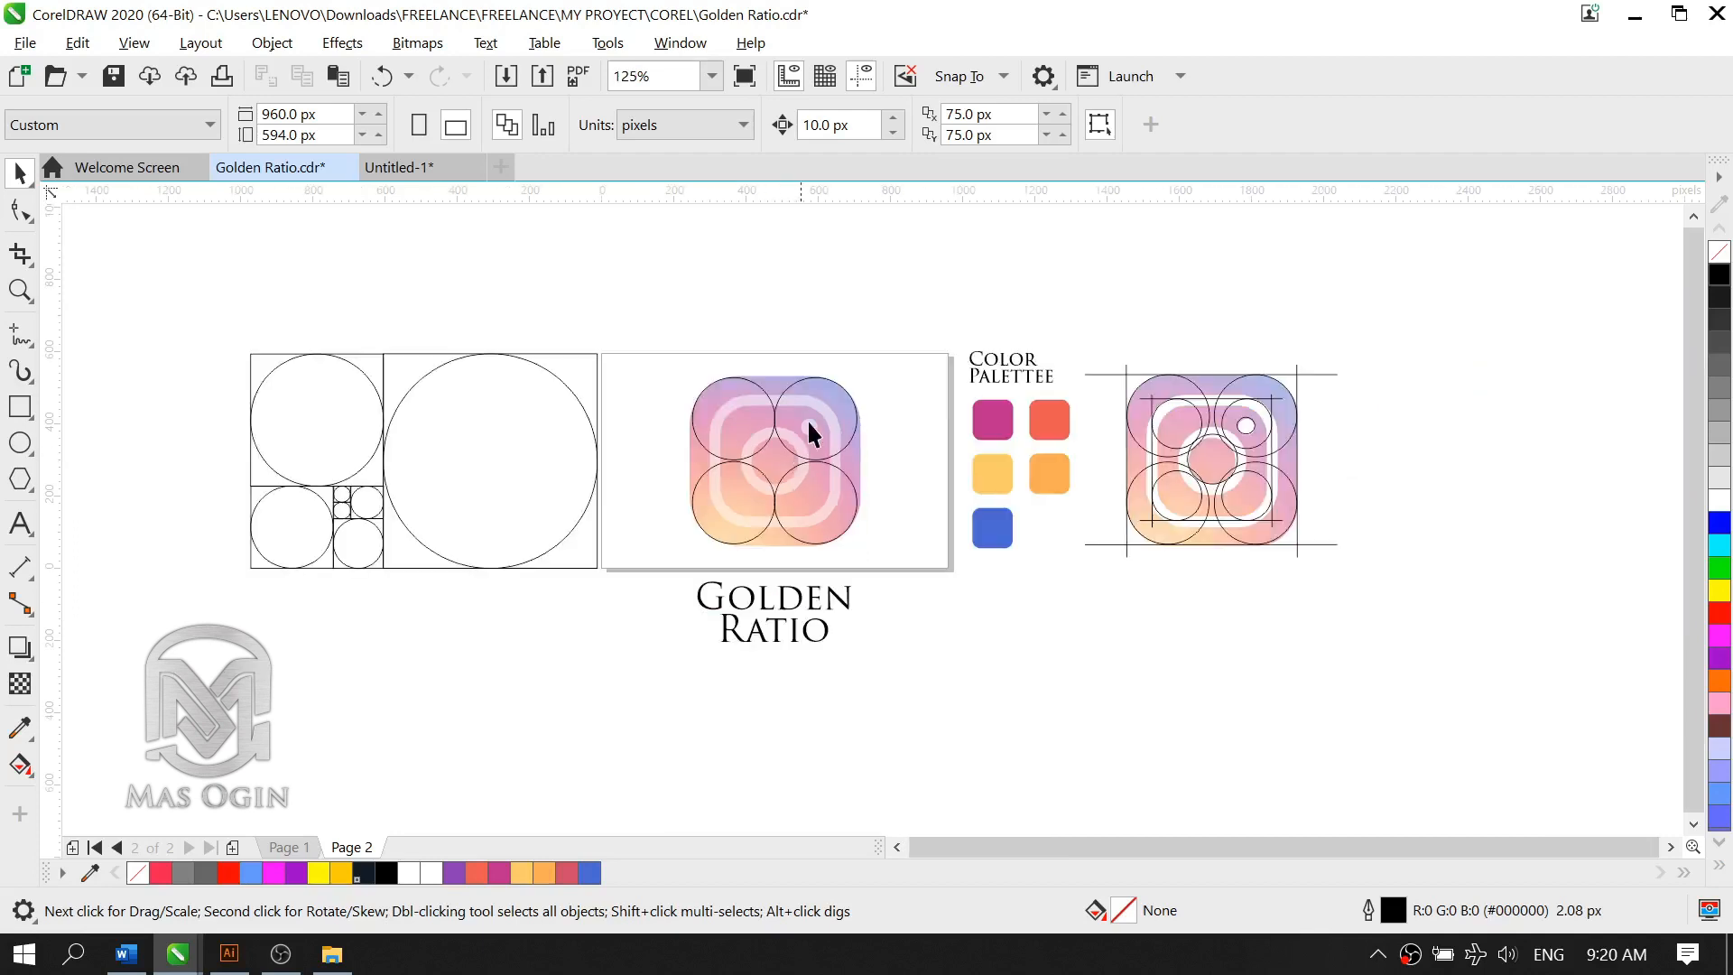
Step: Move the 138 px Fibonacci circle onto the upper-left corner of the logo's inner outline and duplicate it horizontally to the upper-right corner
left_click(292, 493)
left_click(361, 544)
scroll(357, 541, "up", 1)
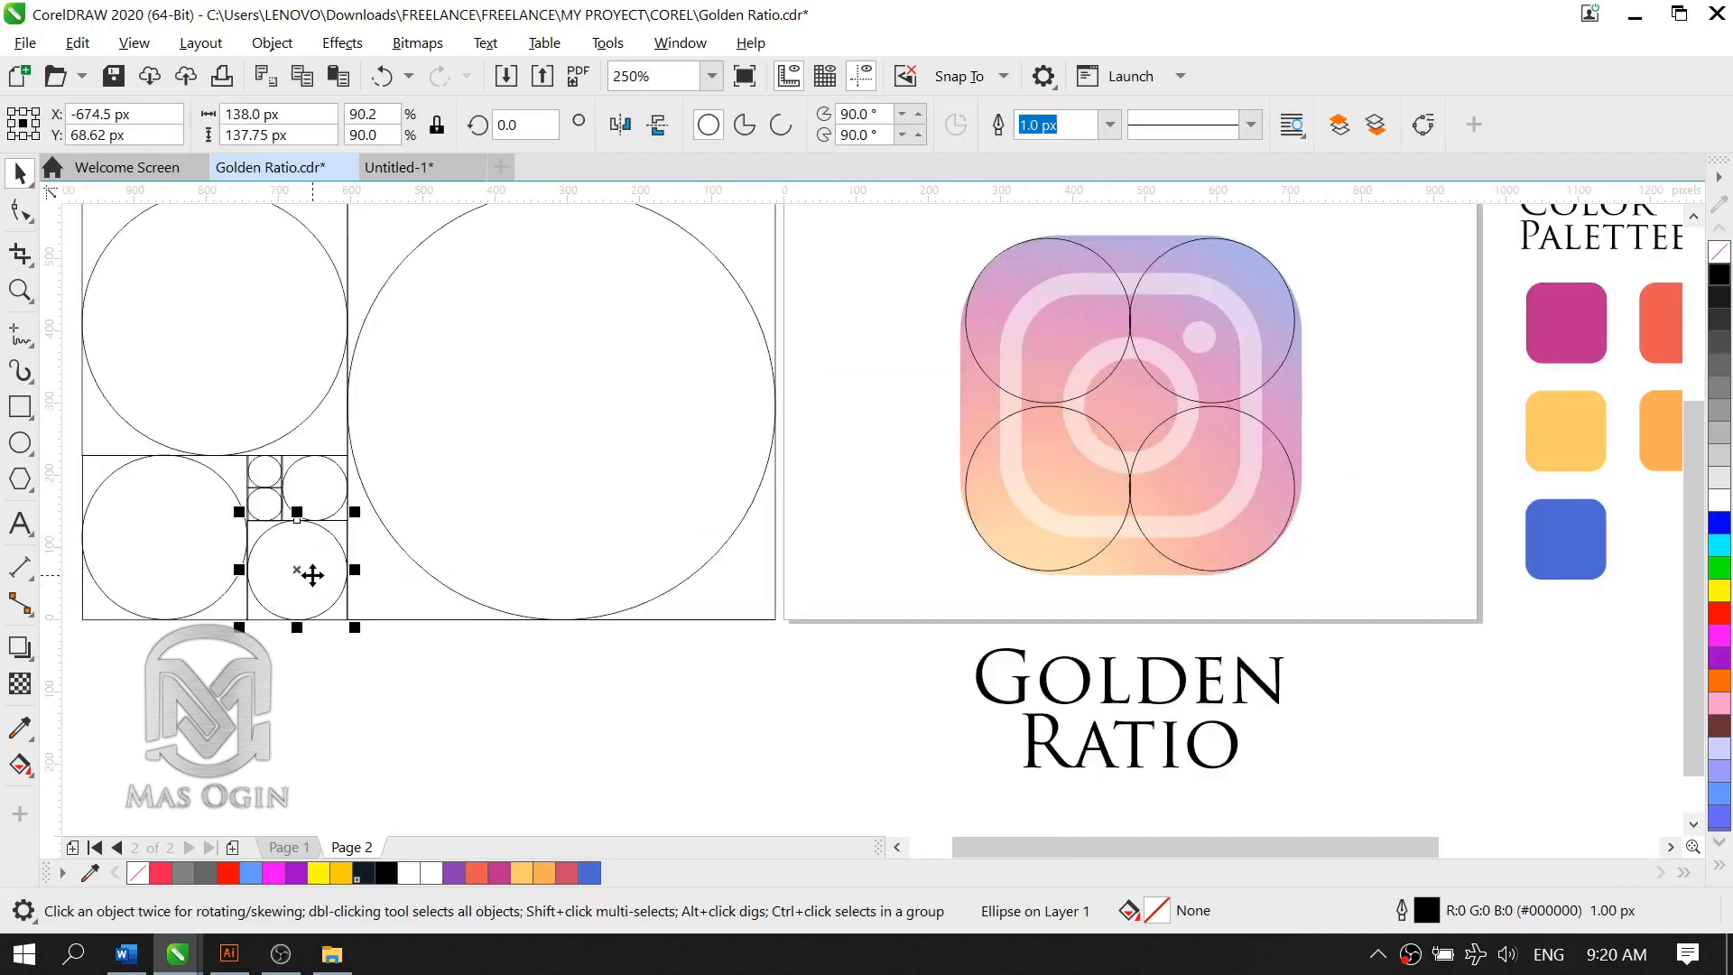
left_click_drag(312, 574, 1076, 348)
scroll(1314, 348, "up", 2)
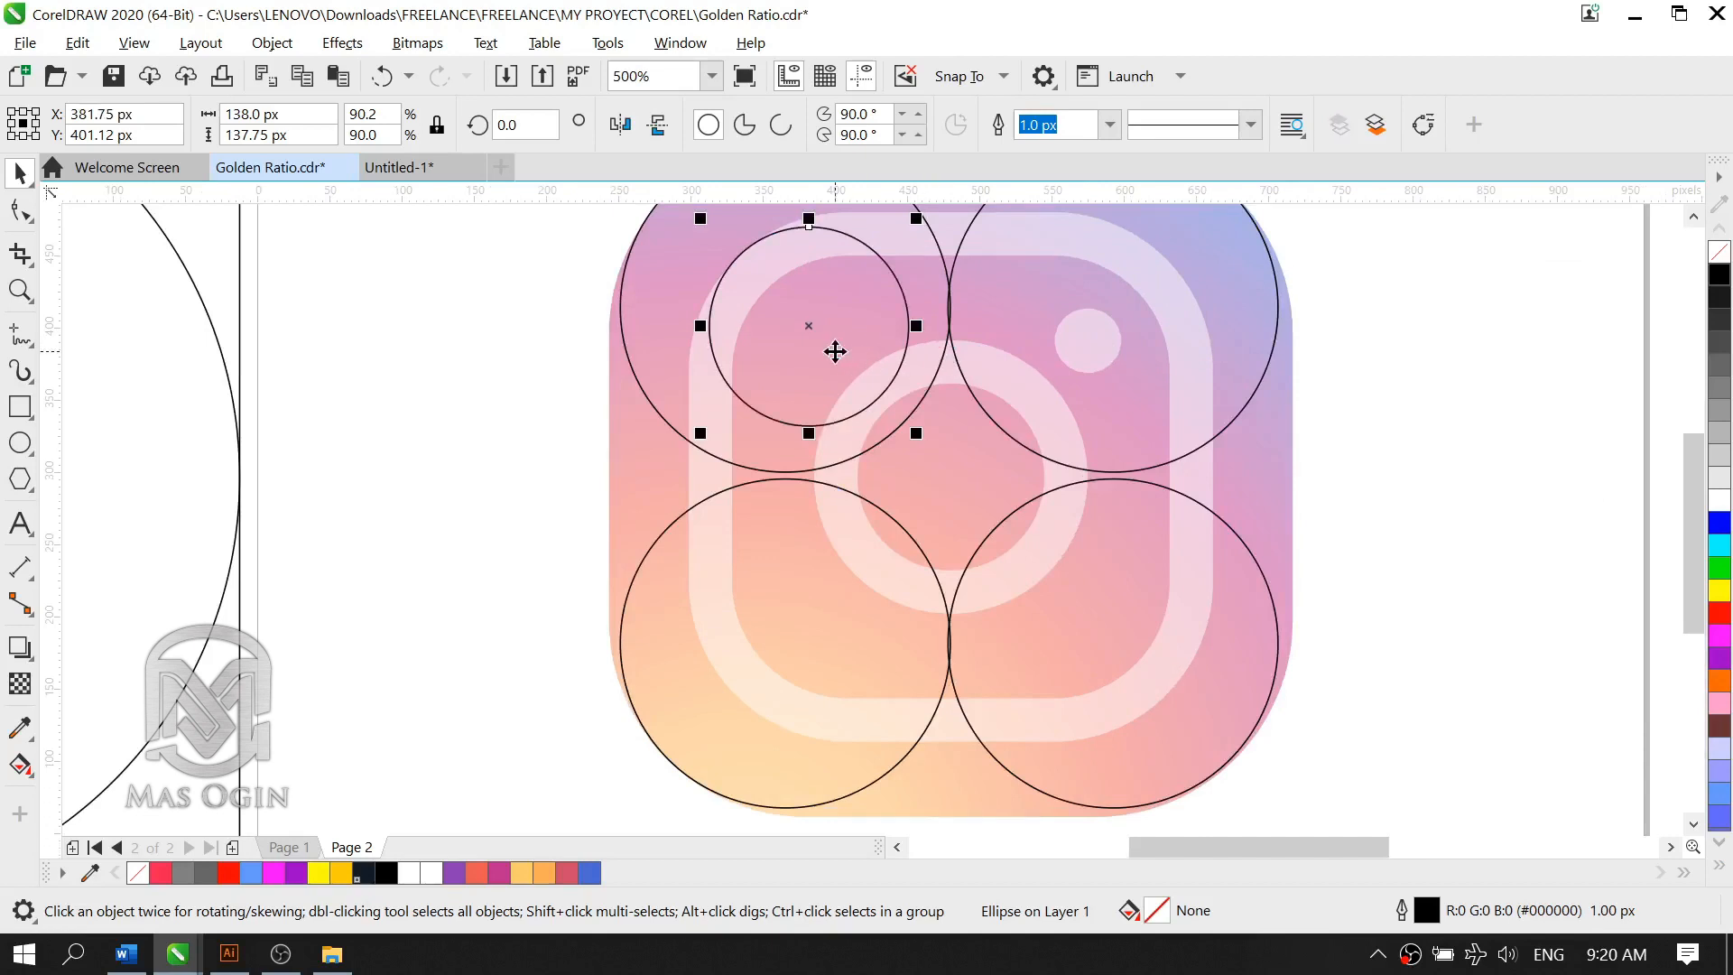
left_click_drag(838, 346, 1121, 361)
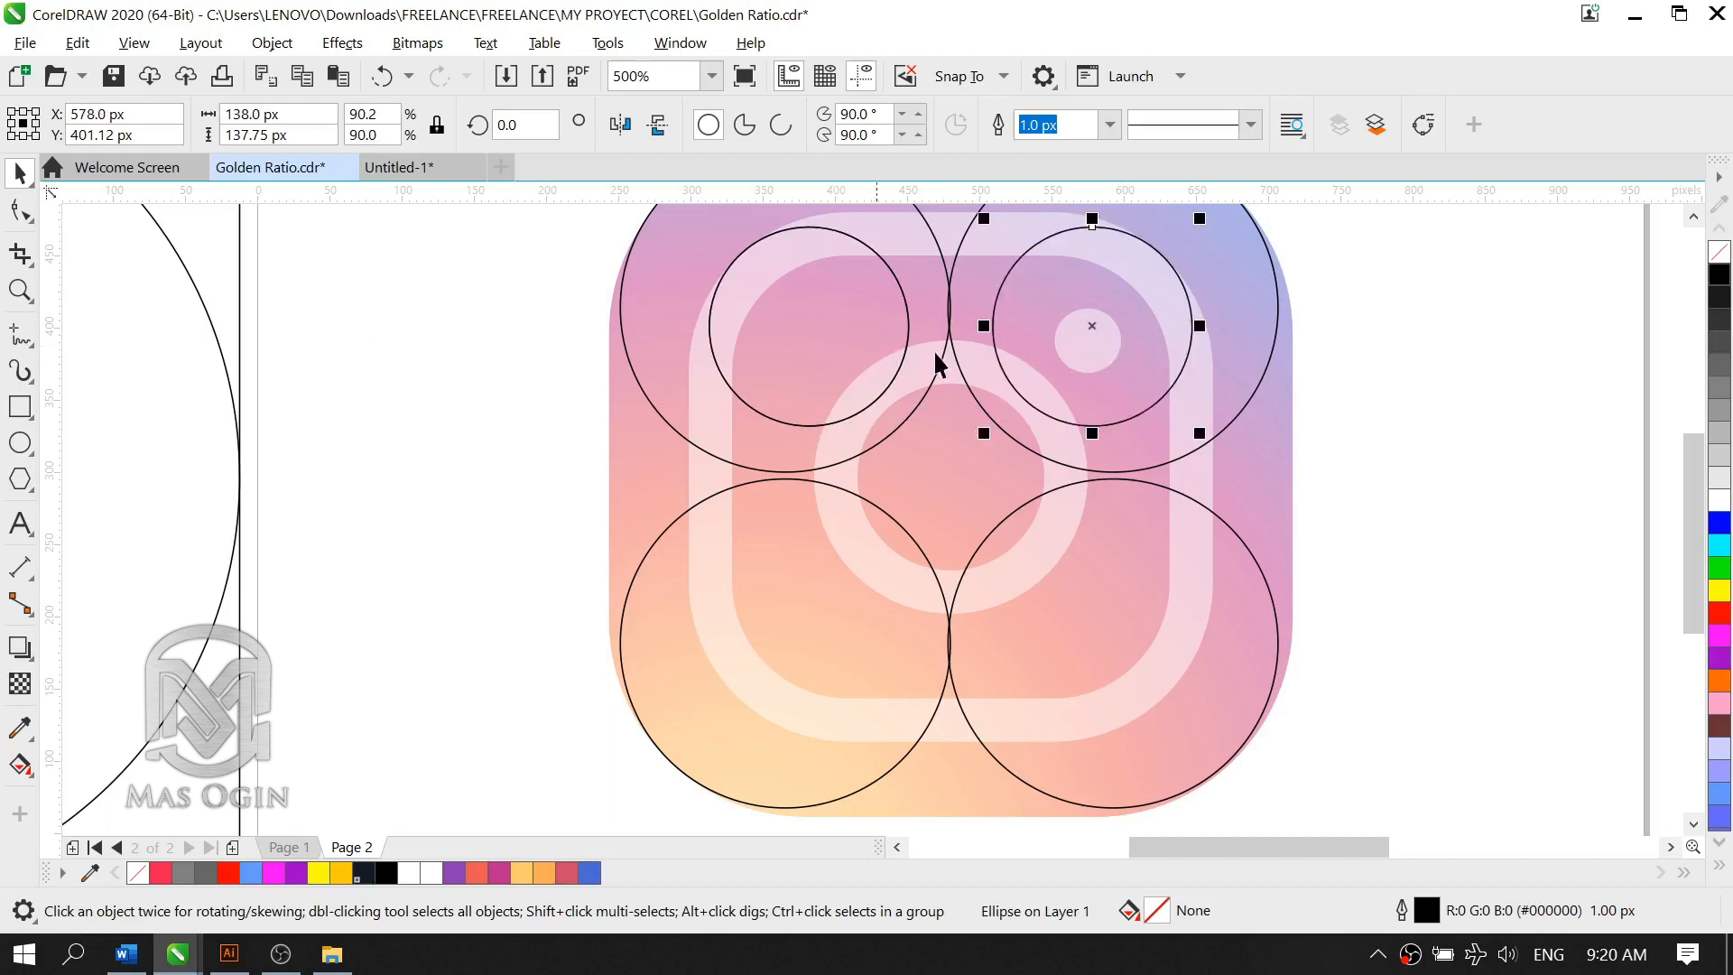
Step: Duplicate the two upper inner circles straight down onto the lower corners of the logo's inner outline
left_click(786, 353)
left_click(996, 308, "shift")
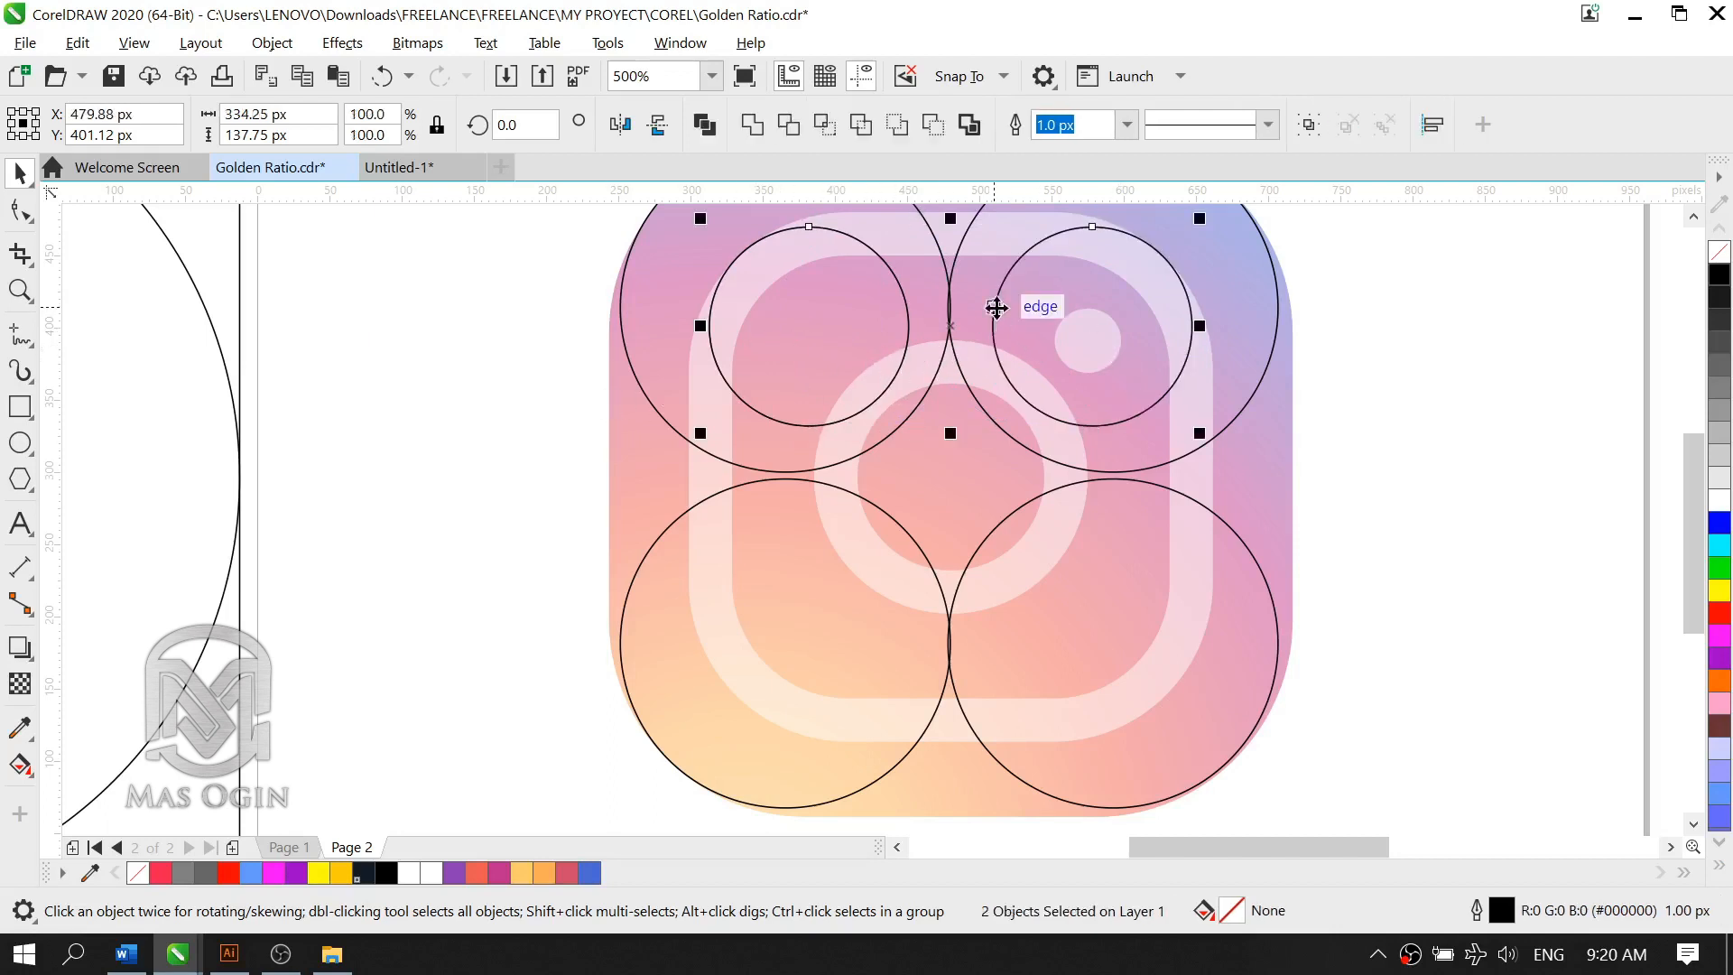
key("ctrl+v")
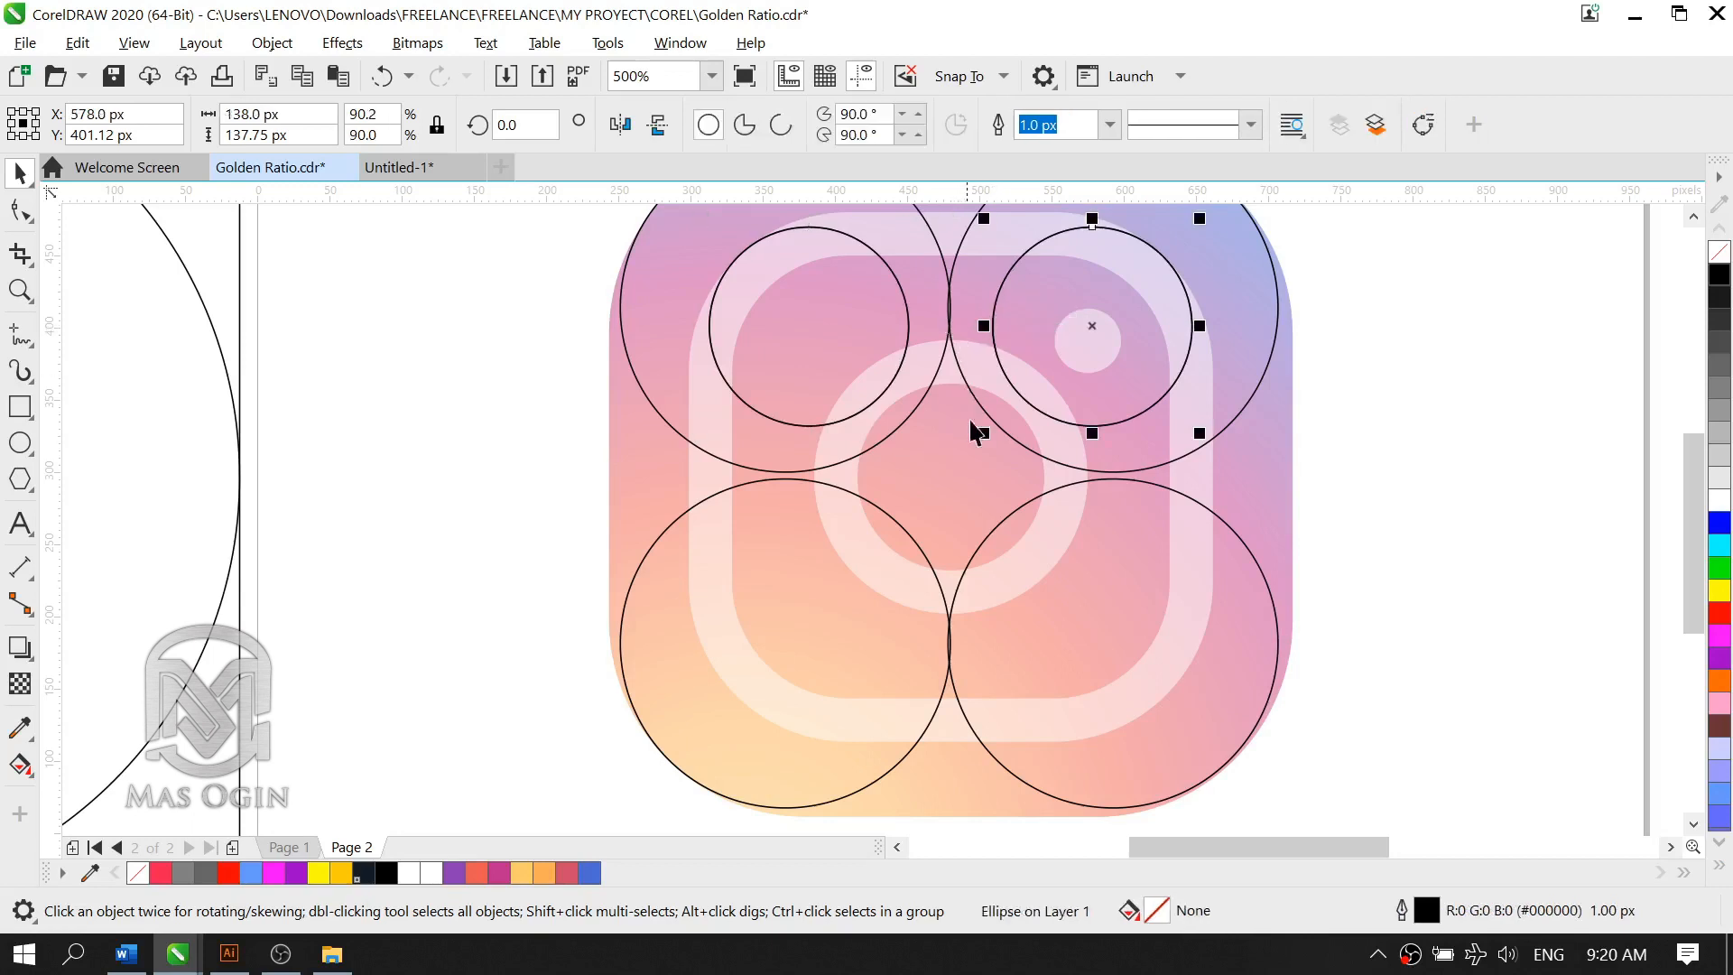
left_click(880, 338)
left_click(907, 321)
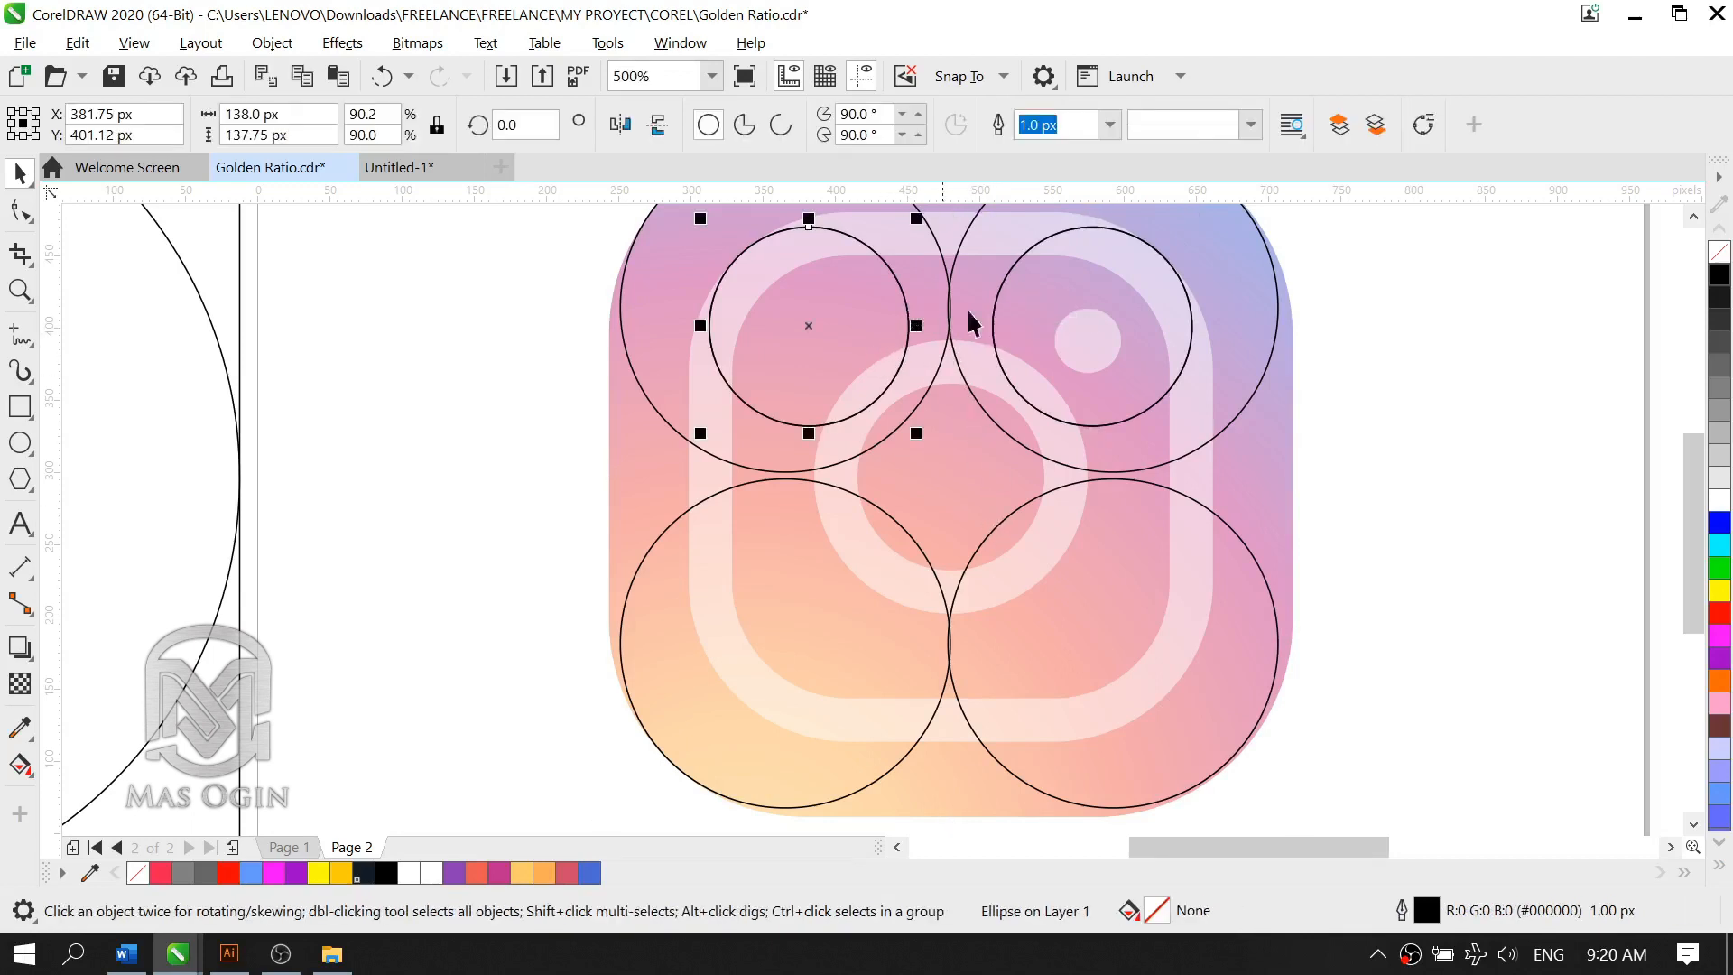
left_click(996, 321, "shift")
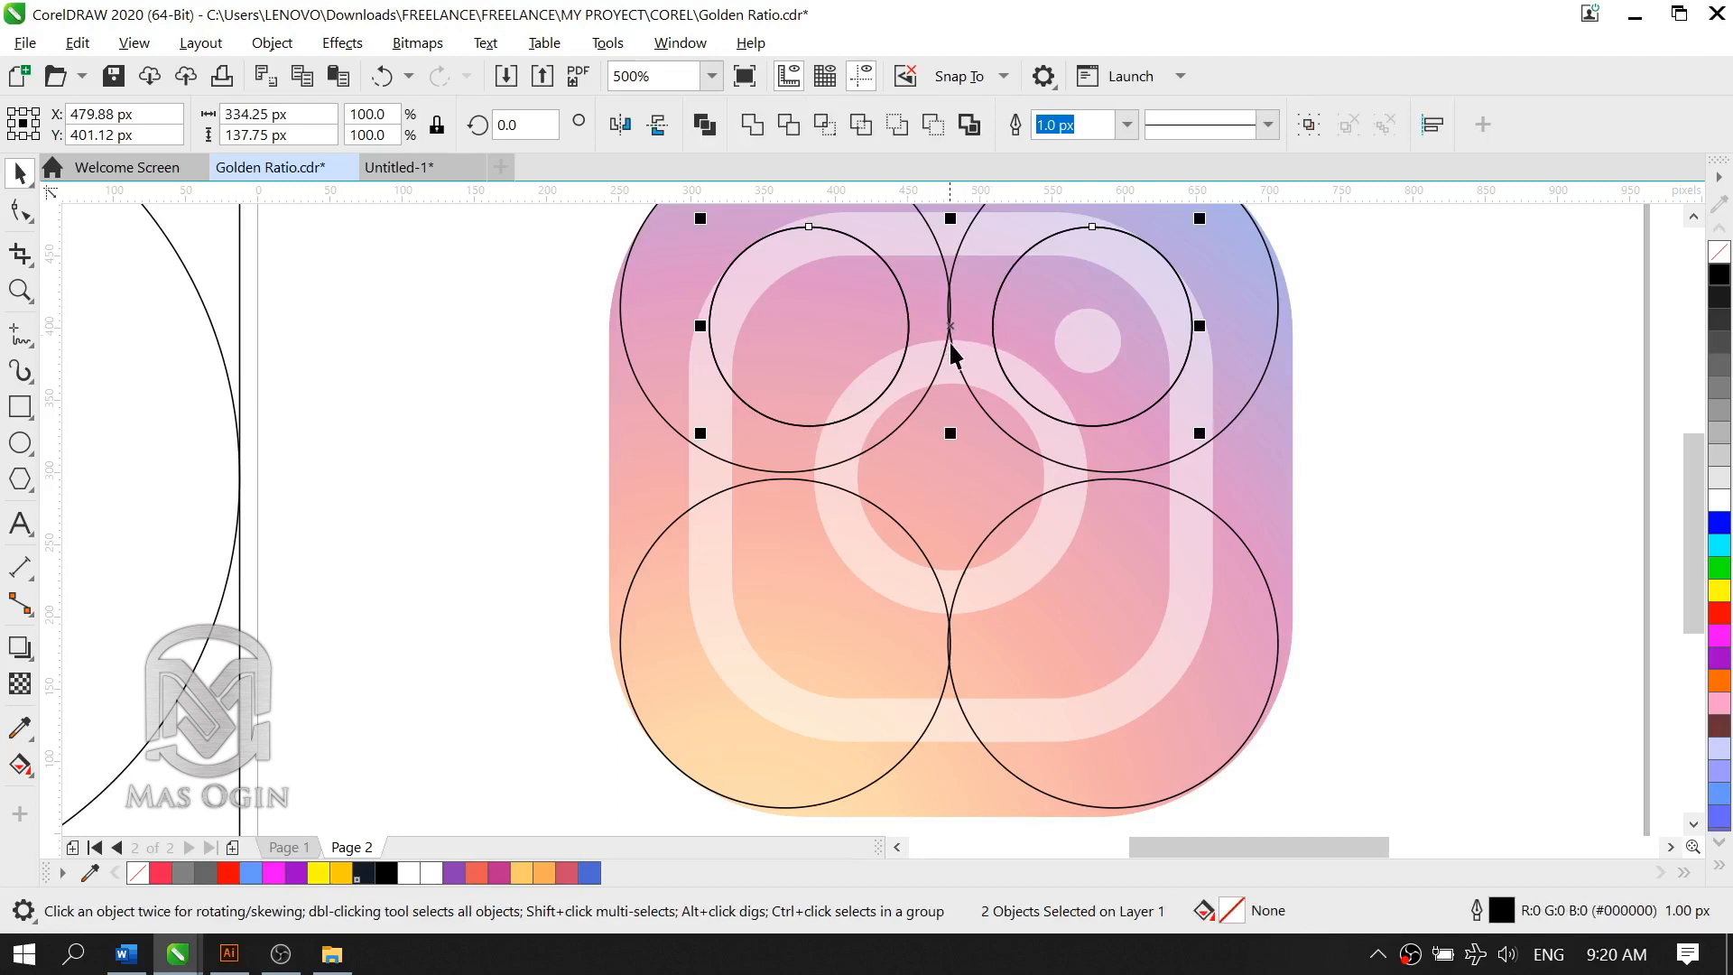
left_click_drag(953, 329, 998, 637)
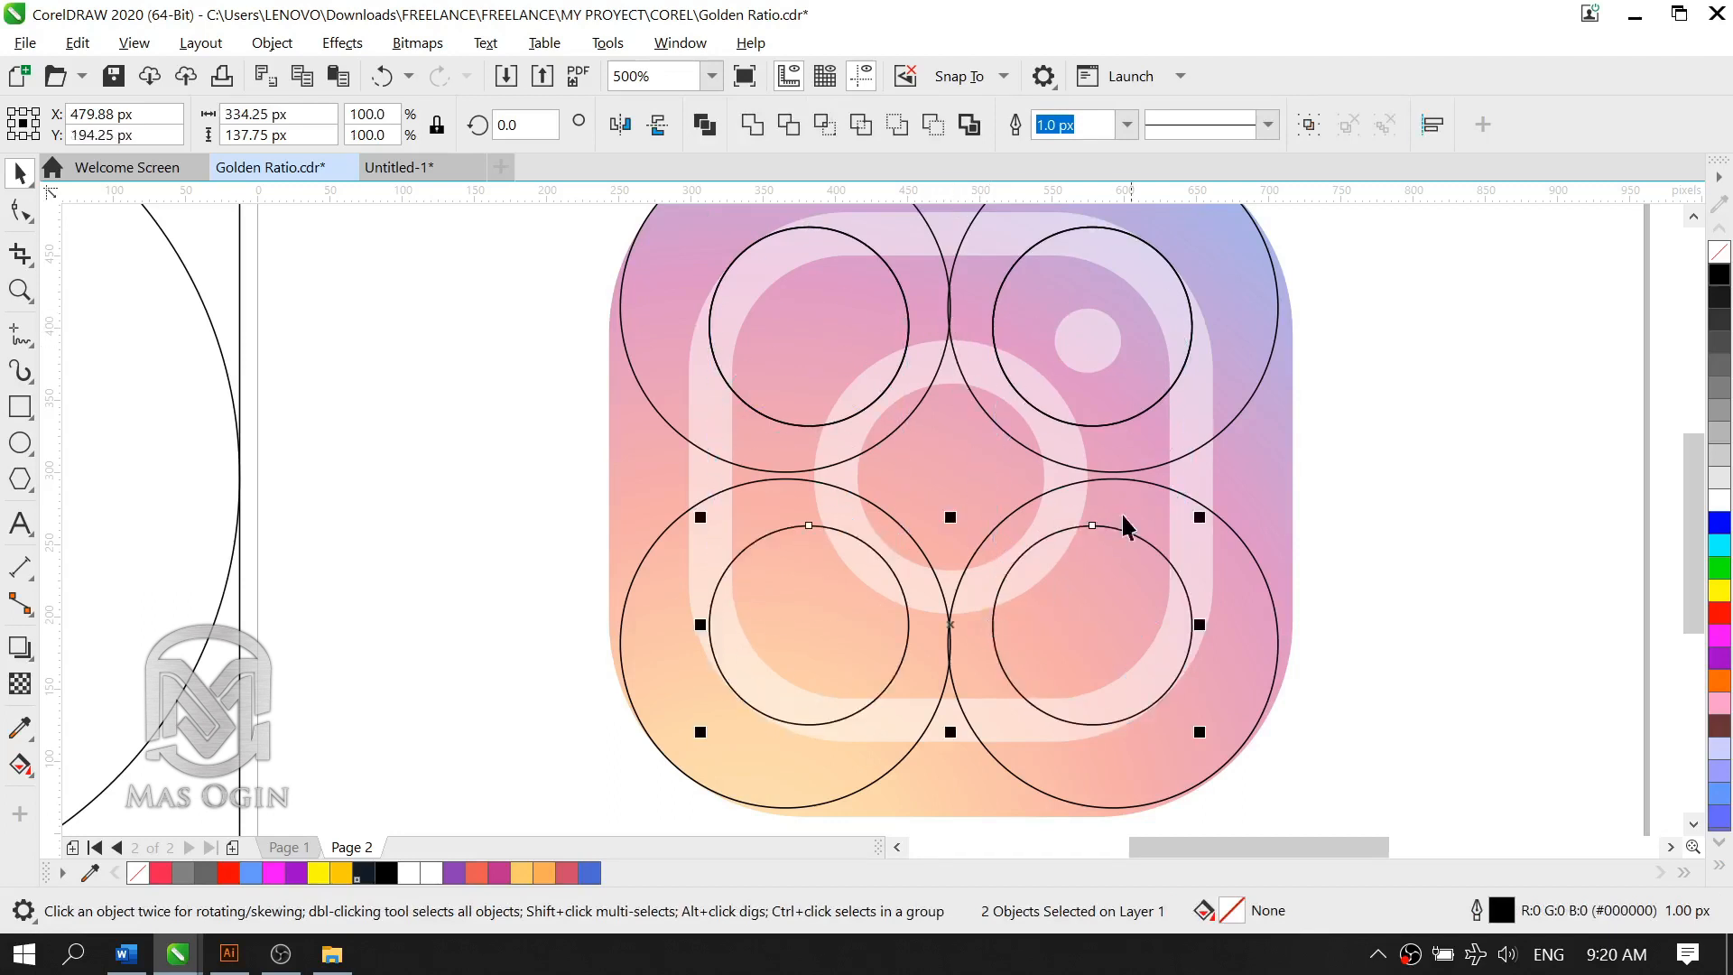
Step: Copy the lower-right inner circle to the page centre, over the inner edge of the logo's lens ring
scroll(957, 533, "down", 2)
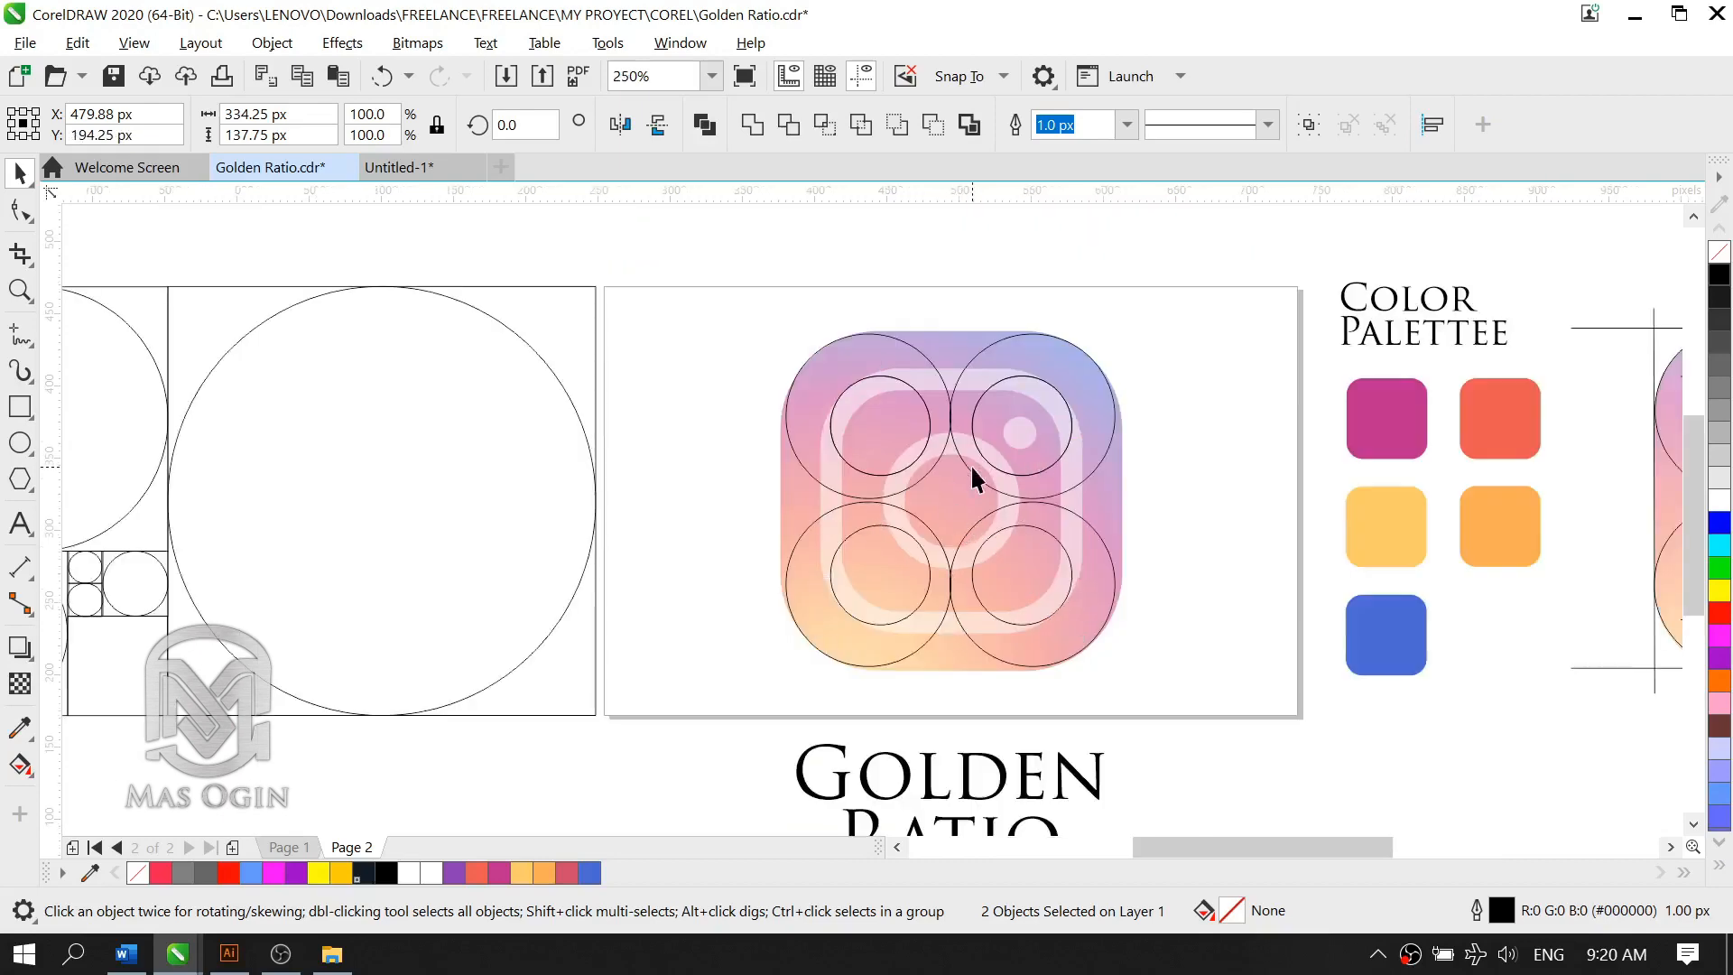
scroll(971, 480, "up", 2)
key("F7")
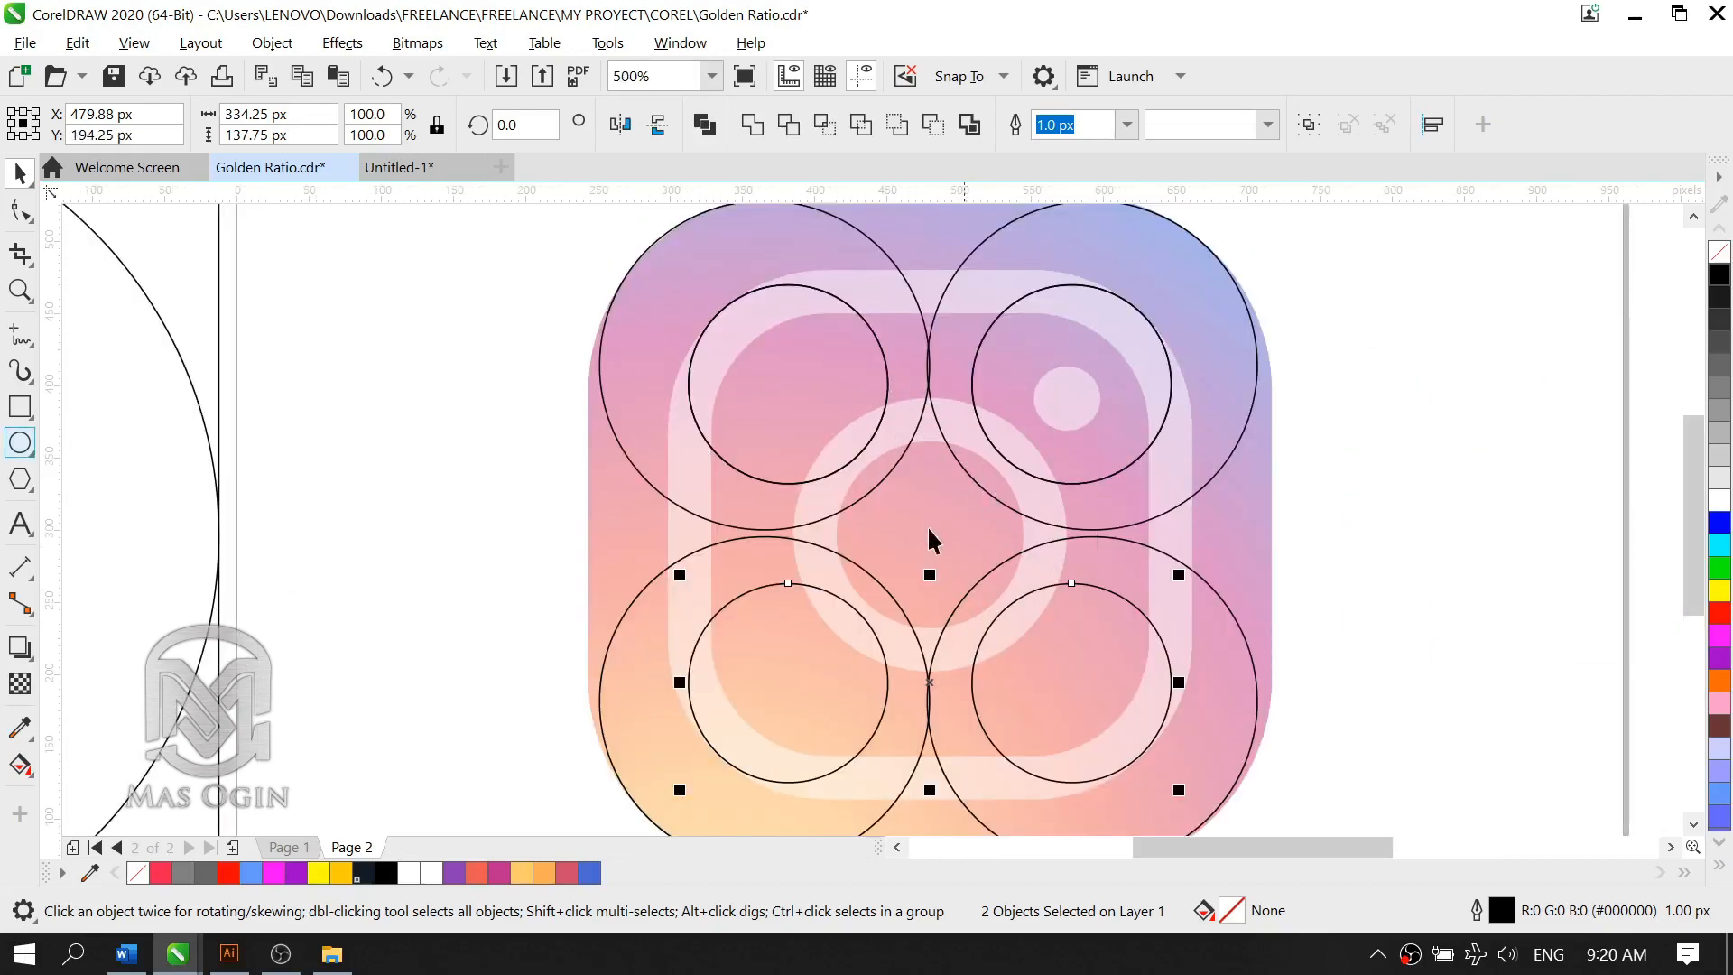
key("space")
scroll(785, 578, "down", 2)
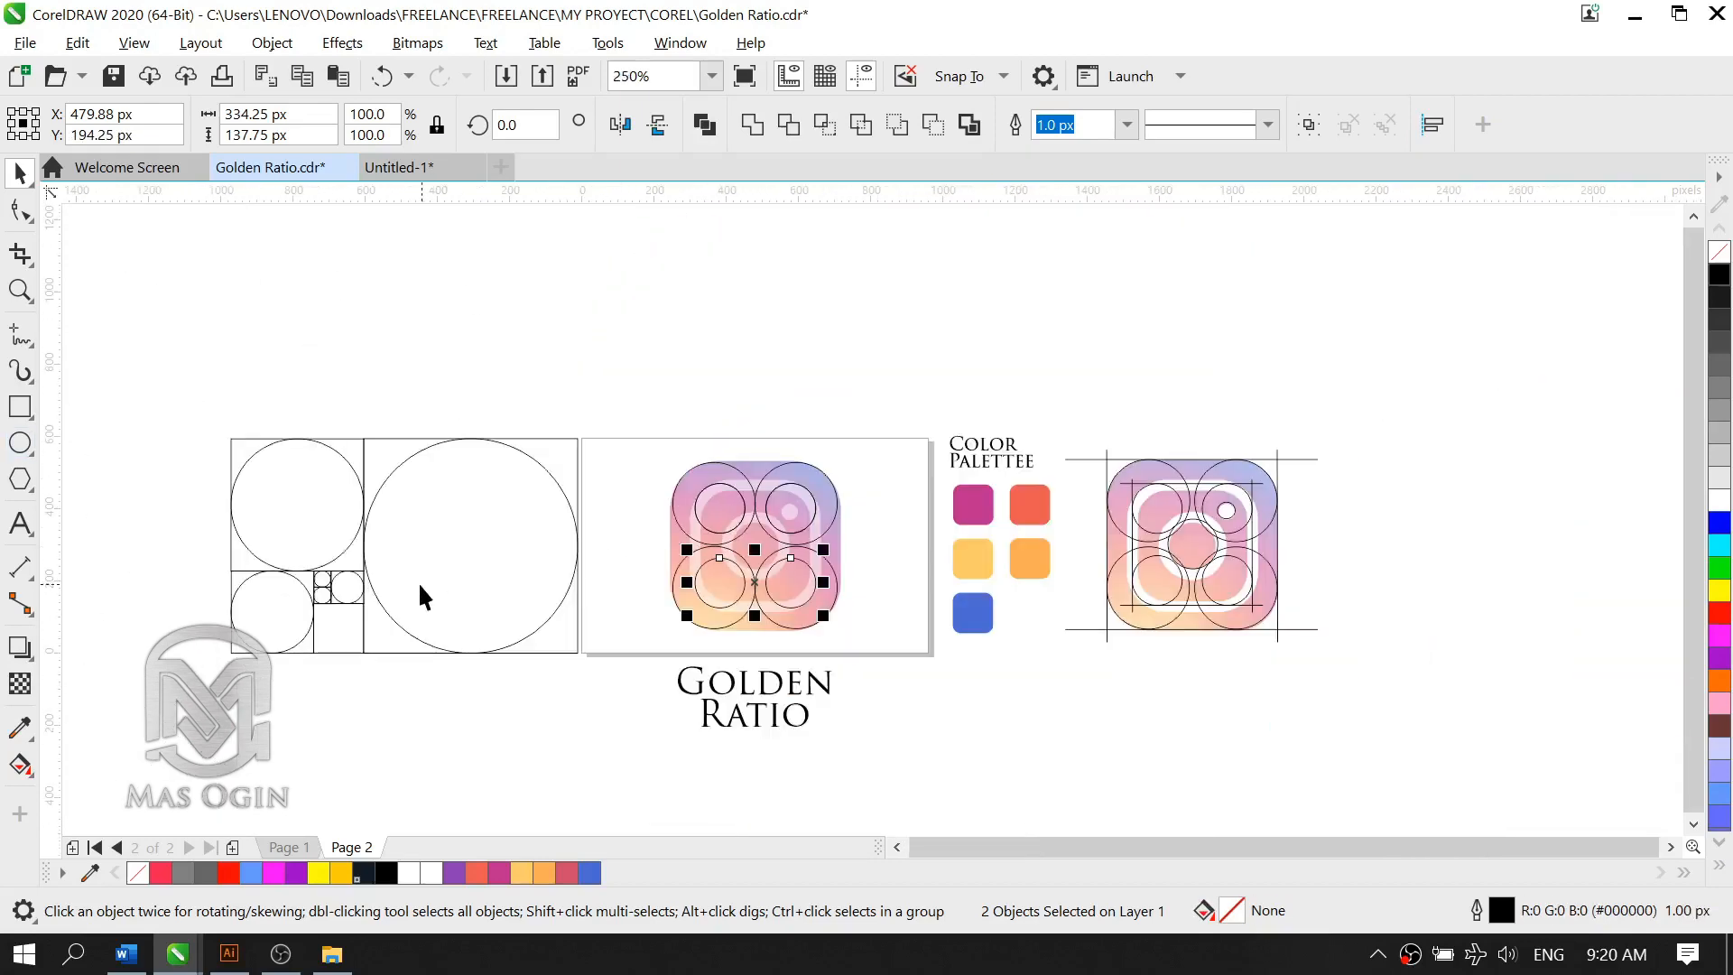
scroll(424, 596, "up", 2)
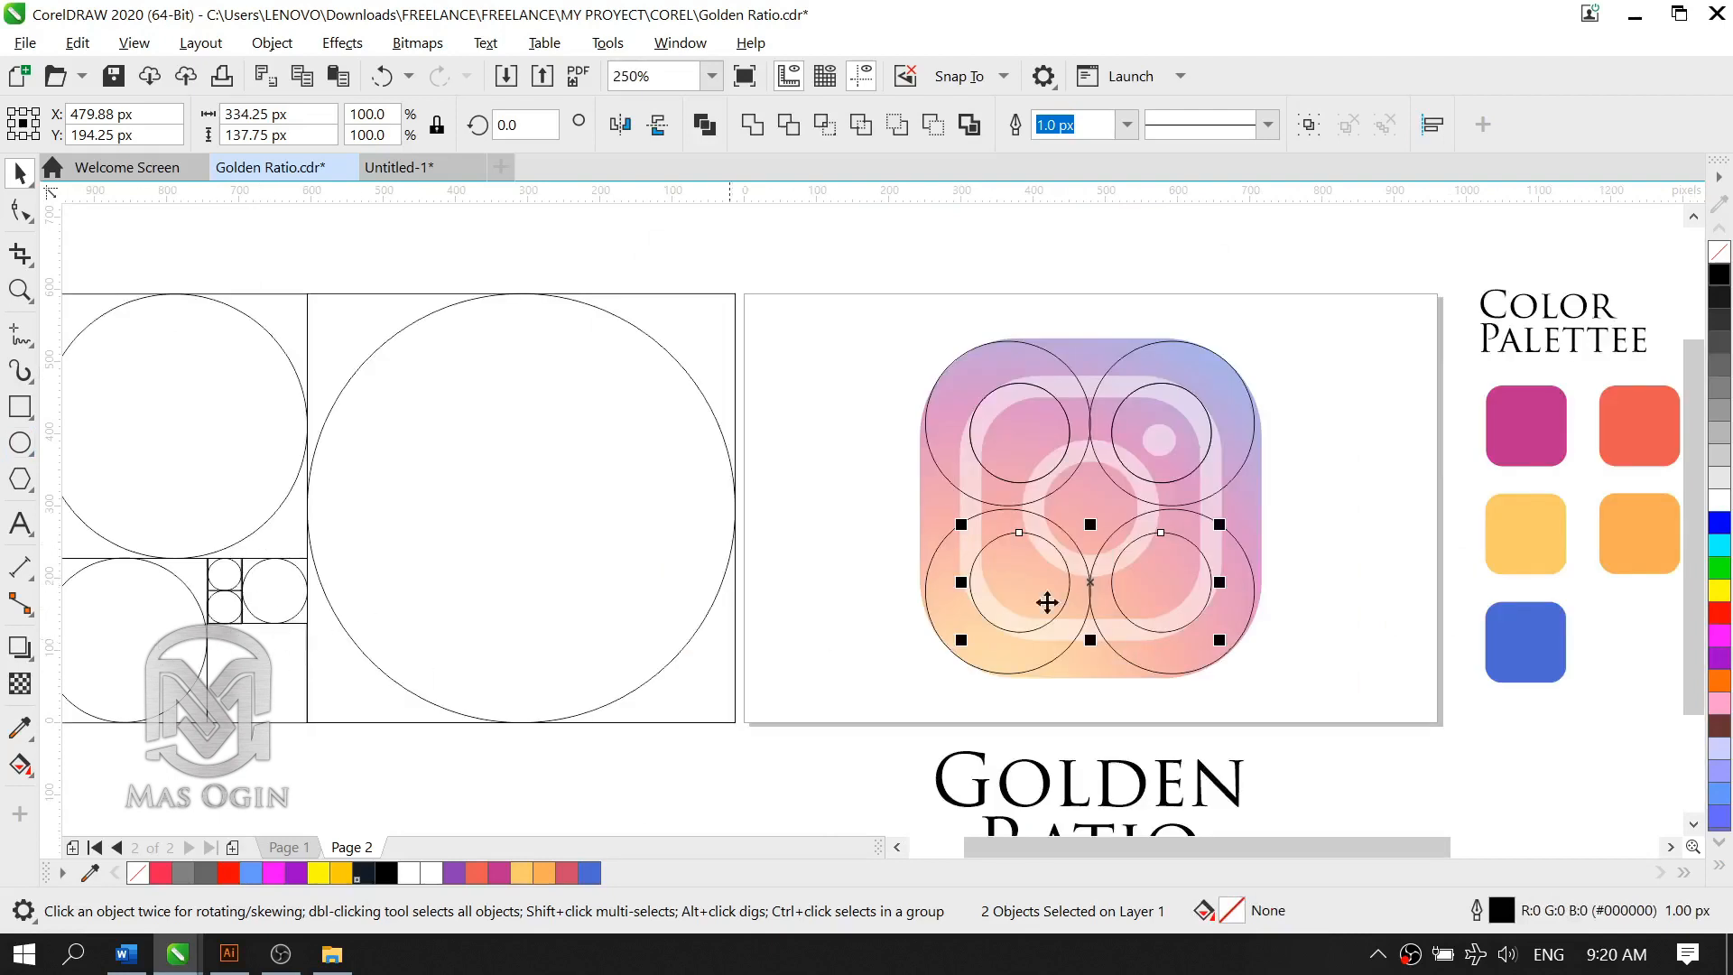
left_click(1176, 587)
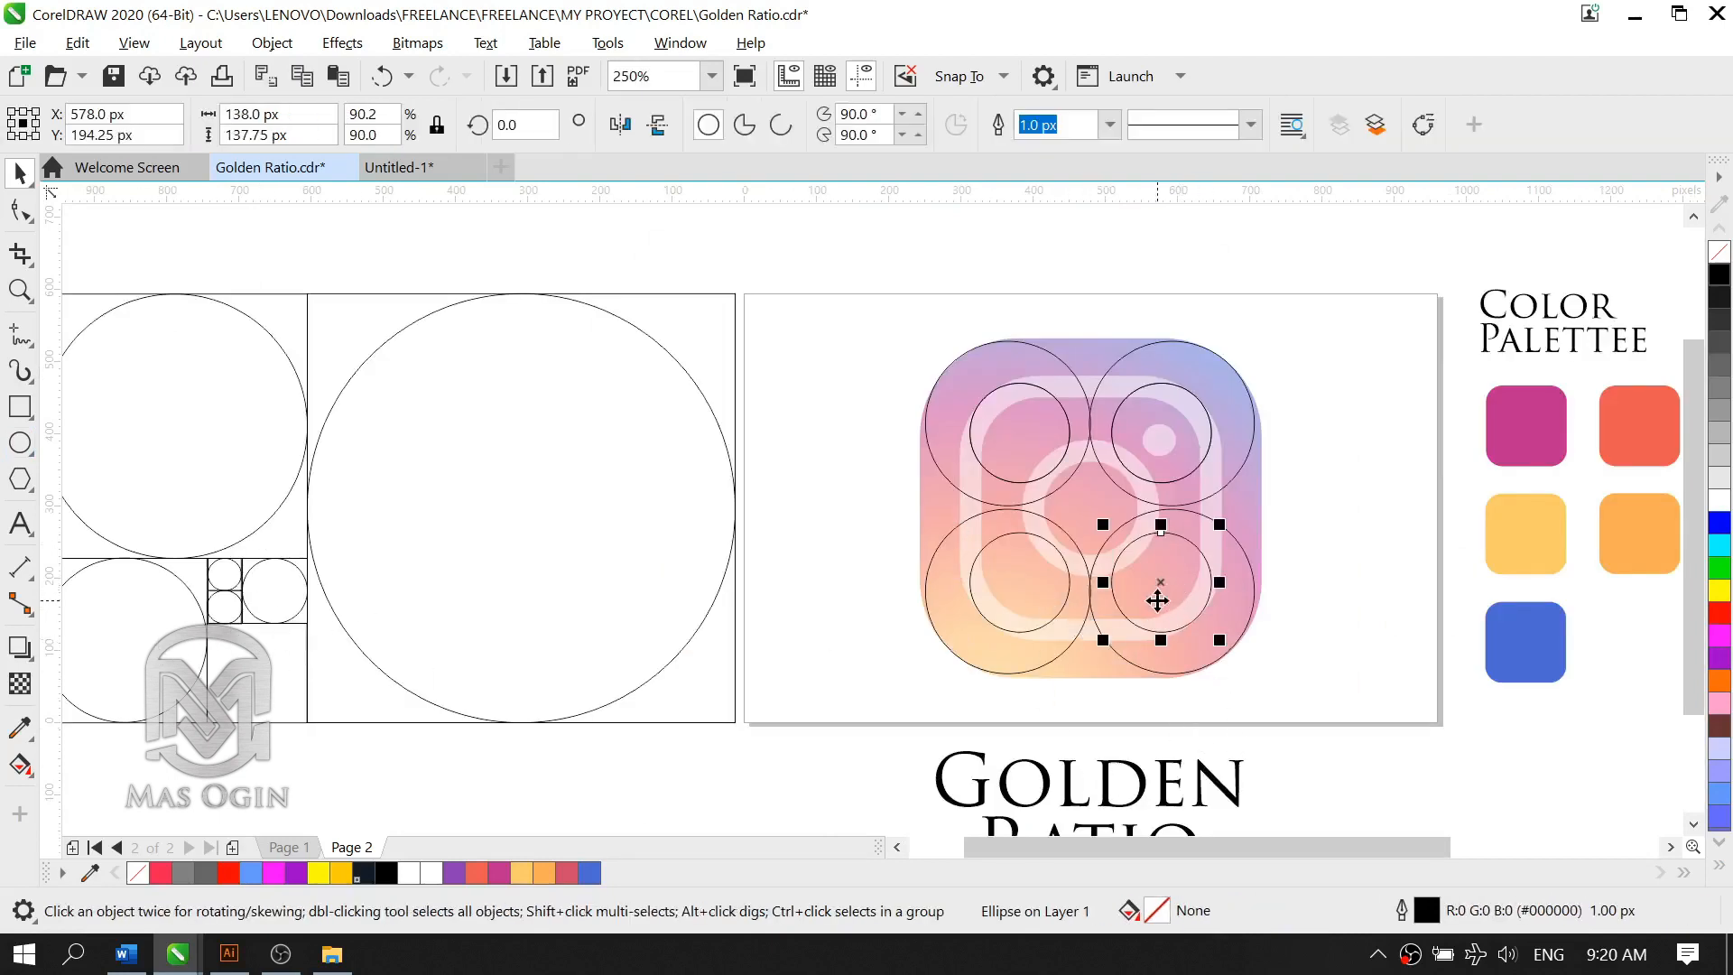
scroll(1174, 591, "up", 2)
left_click_drag(1165, 581, 1013, 433)
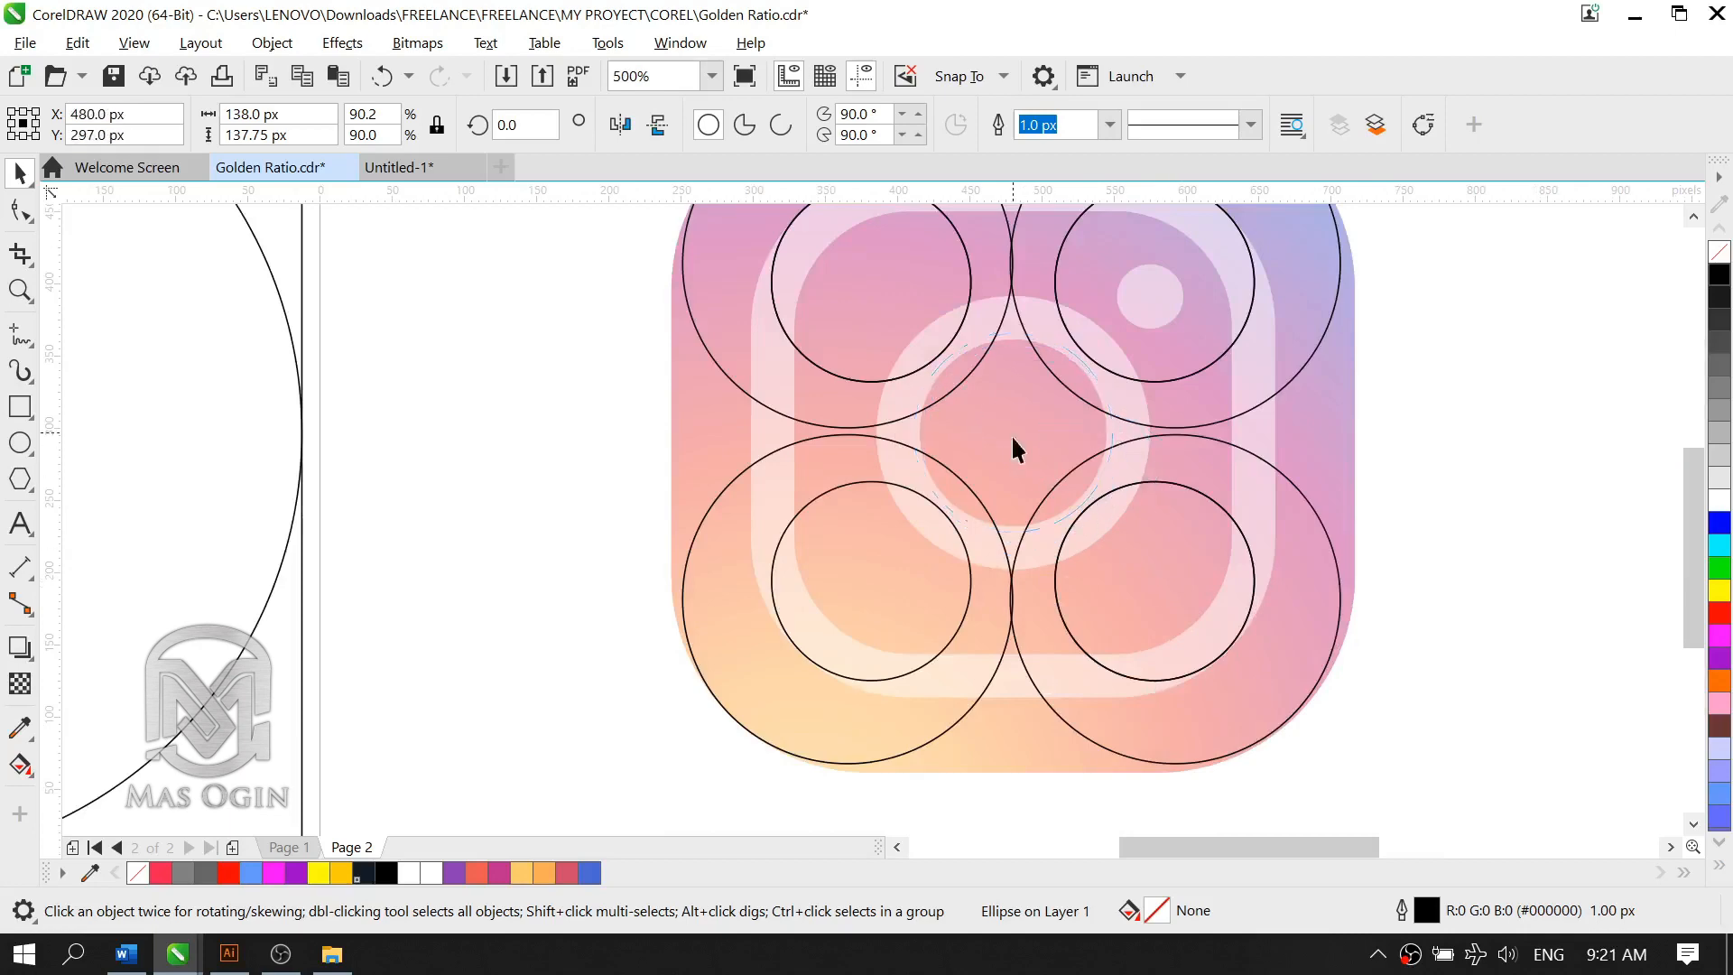
left_click(1447, 506)
scroll(1119, 384, "down", 2)
scroll(1158, 298, "up", 2)
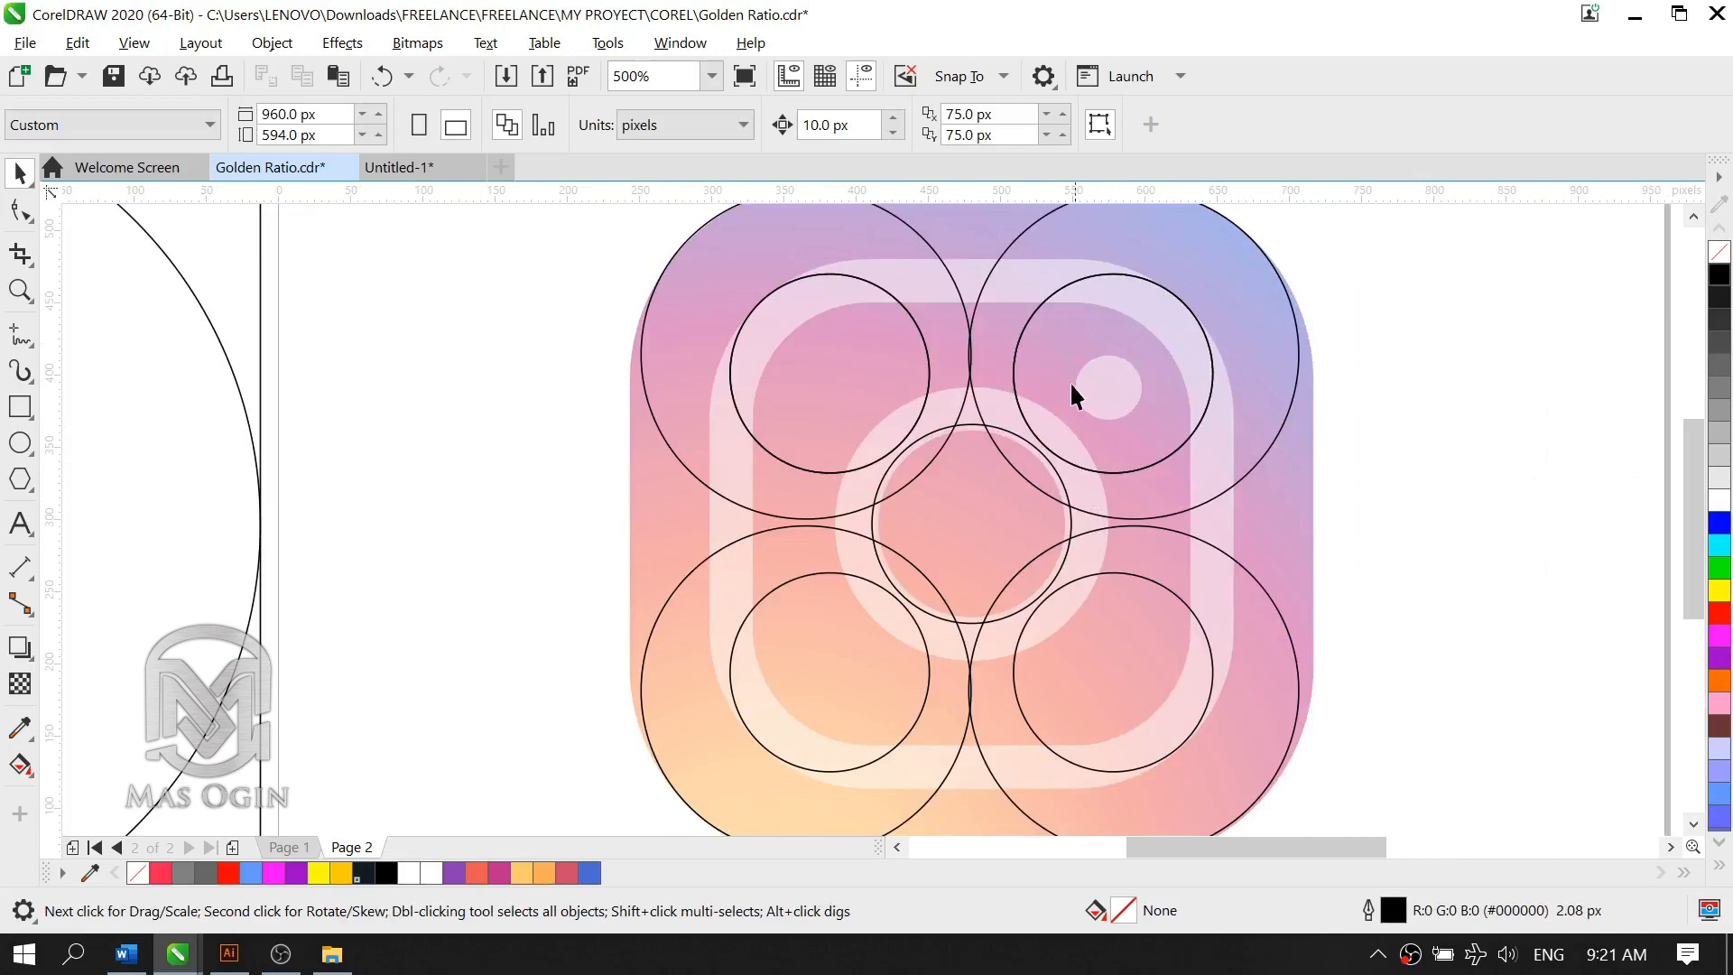
Step: Copy the lower of the two smallest Fibonacci circles onto the small dot above the logo's lens ring
scroll(1083, 395, "up", 1)
left_click(967, 539)
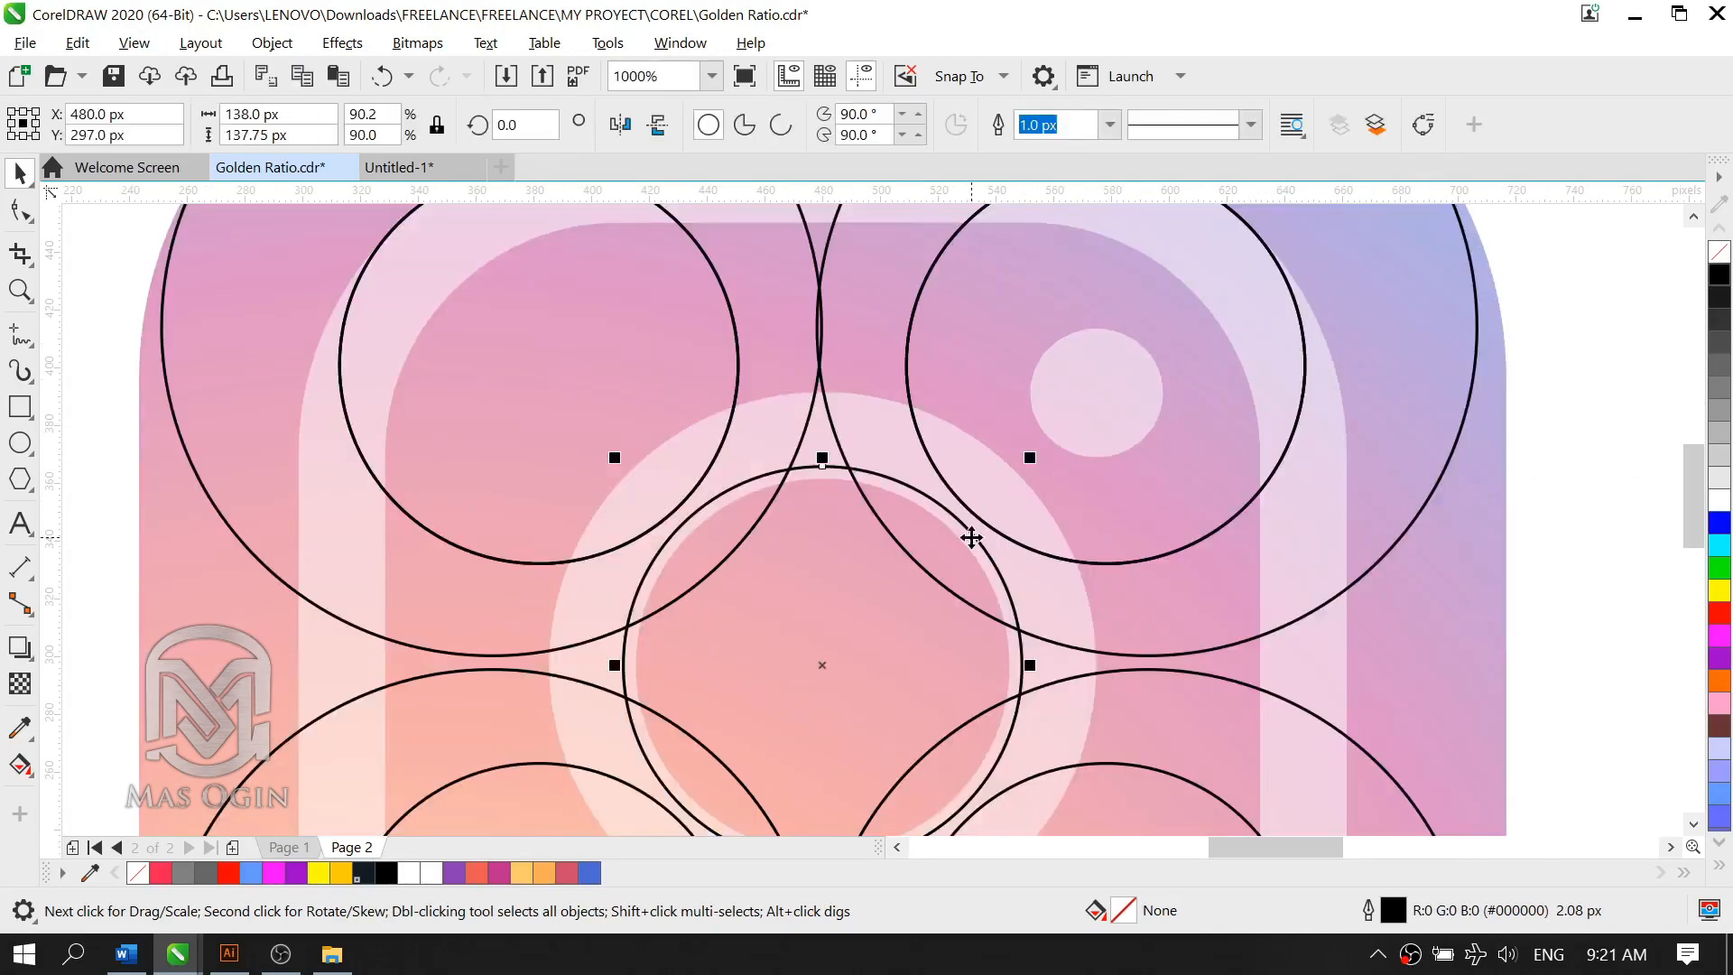
scroll(632, 538, "down", 2)
scroll(377, 641, "up", 1)
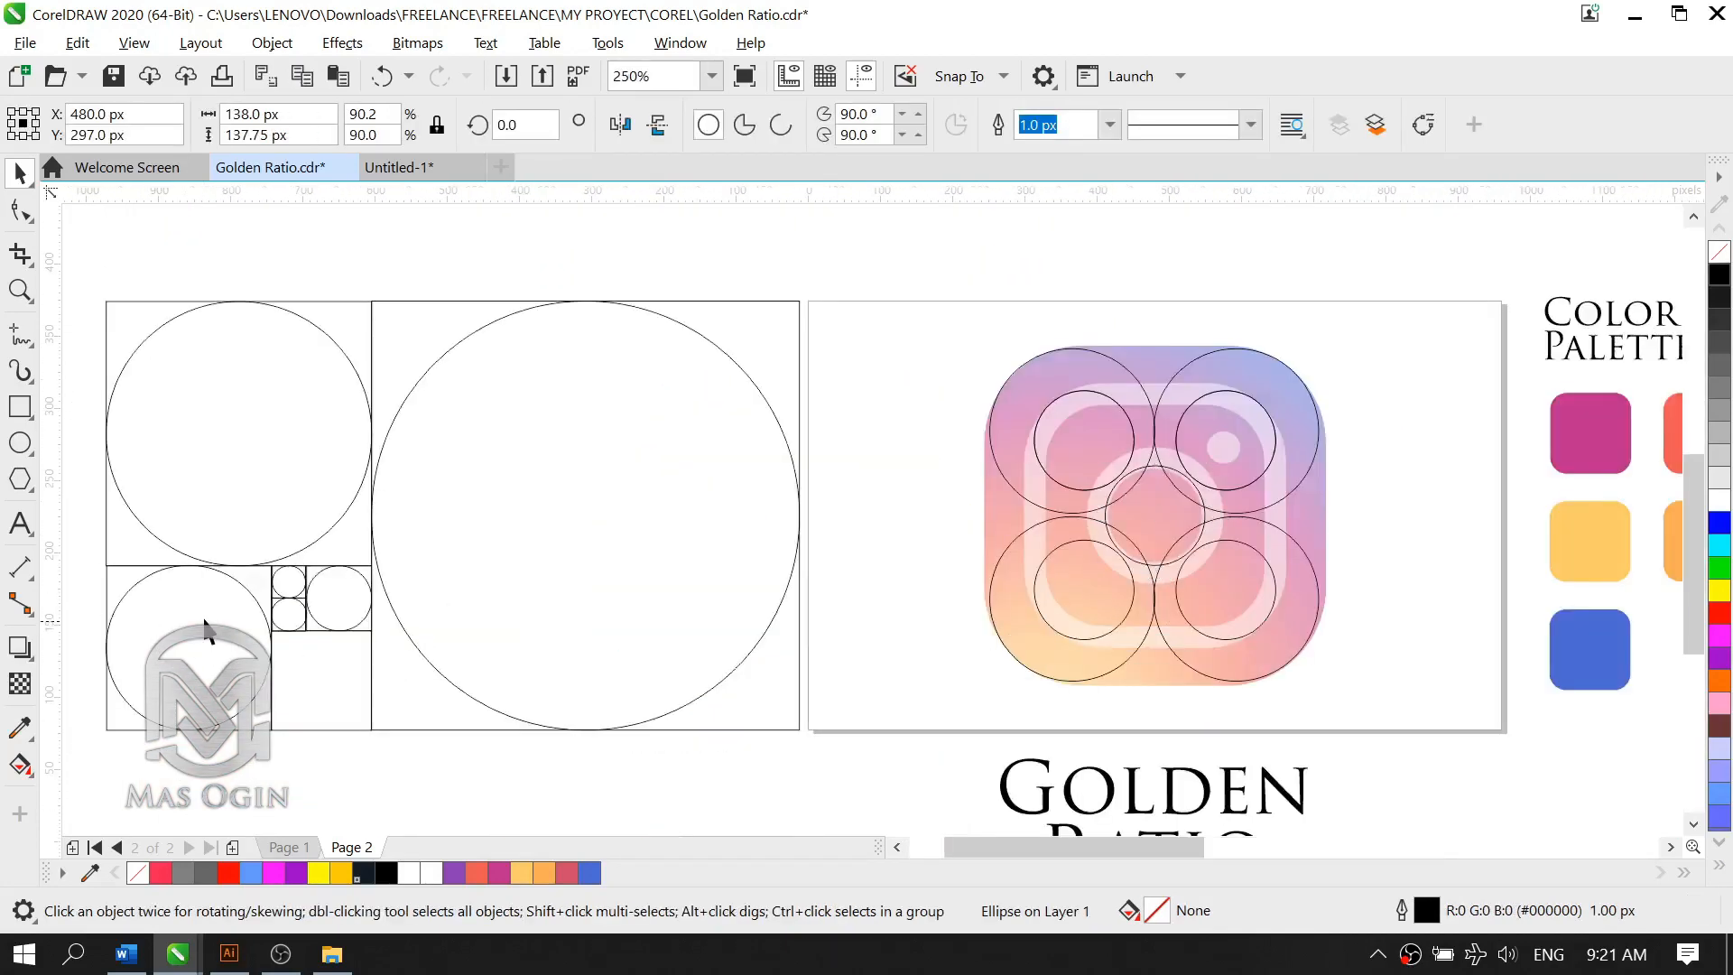
left_click(348, 621)
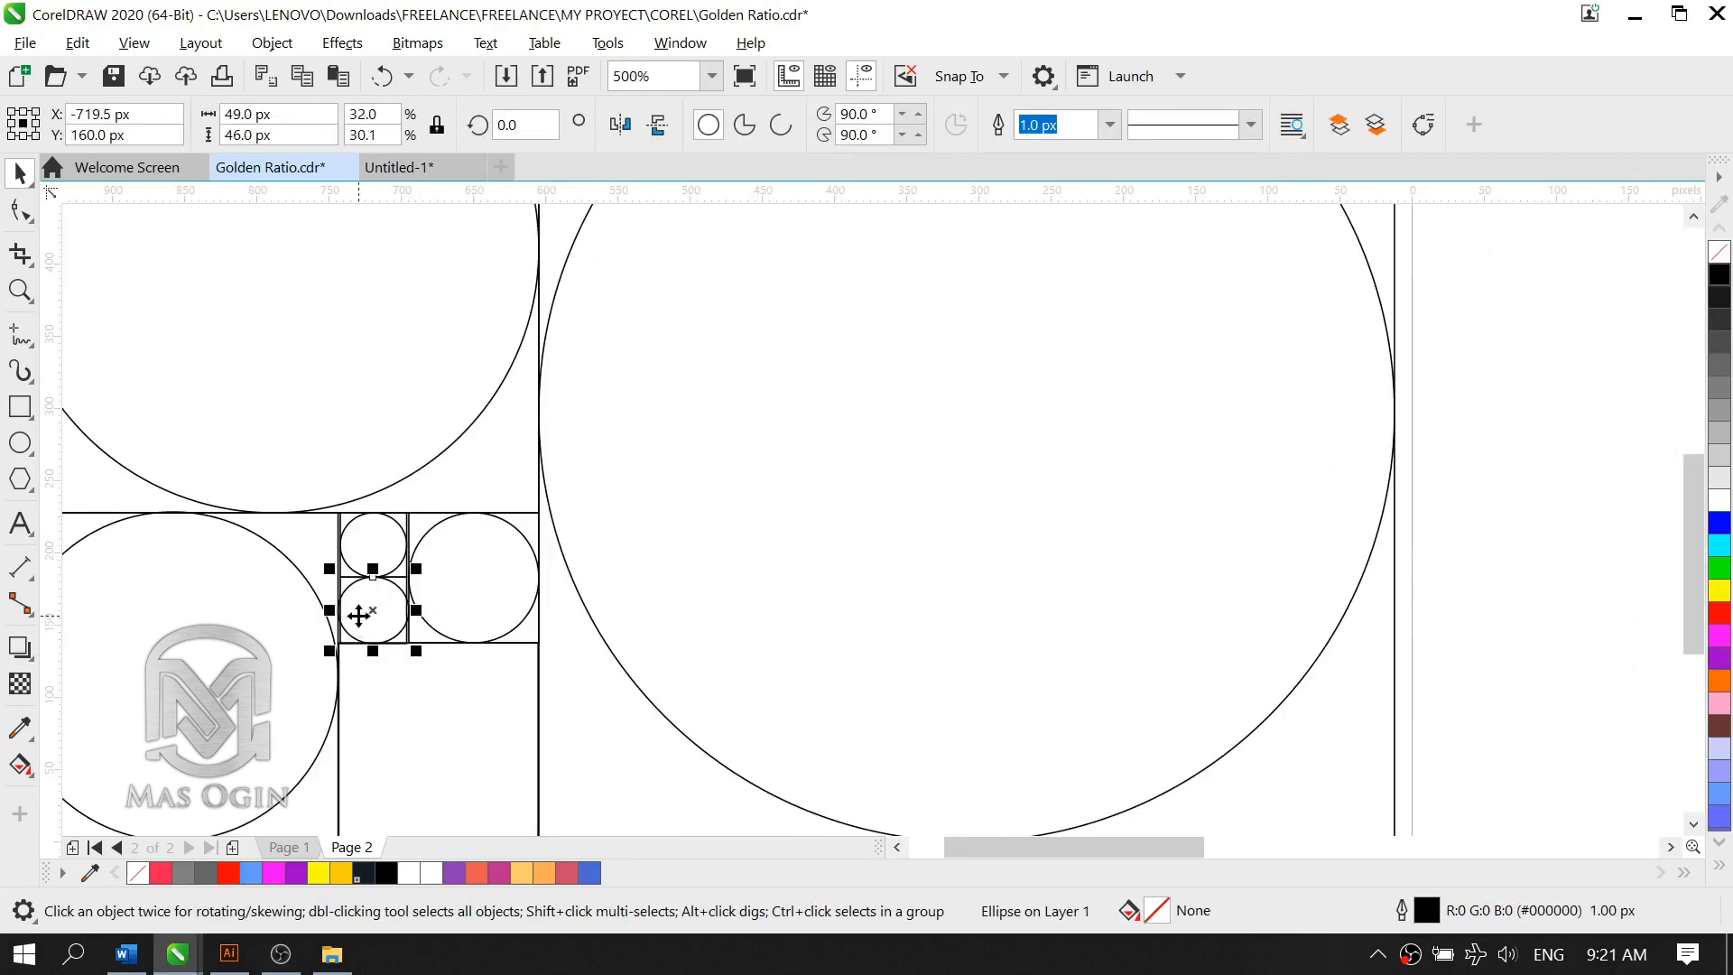
scroll(359, 616, "down", 1)
left_click_drag(437, 588, 1381, 435)
scroll(1450, 442, "up", 1)
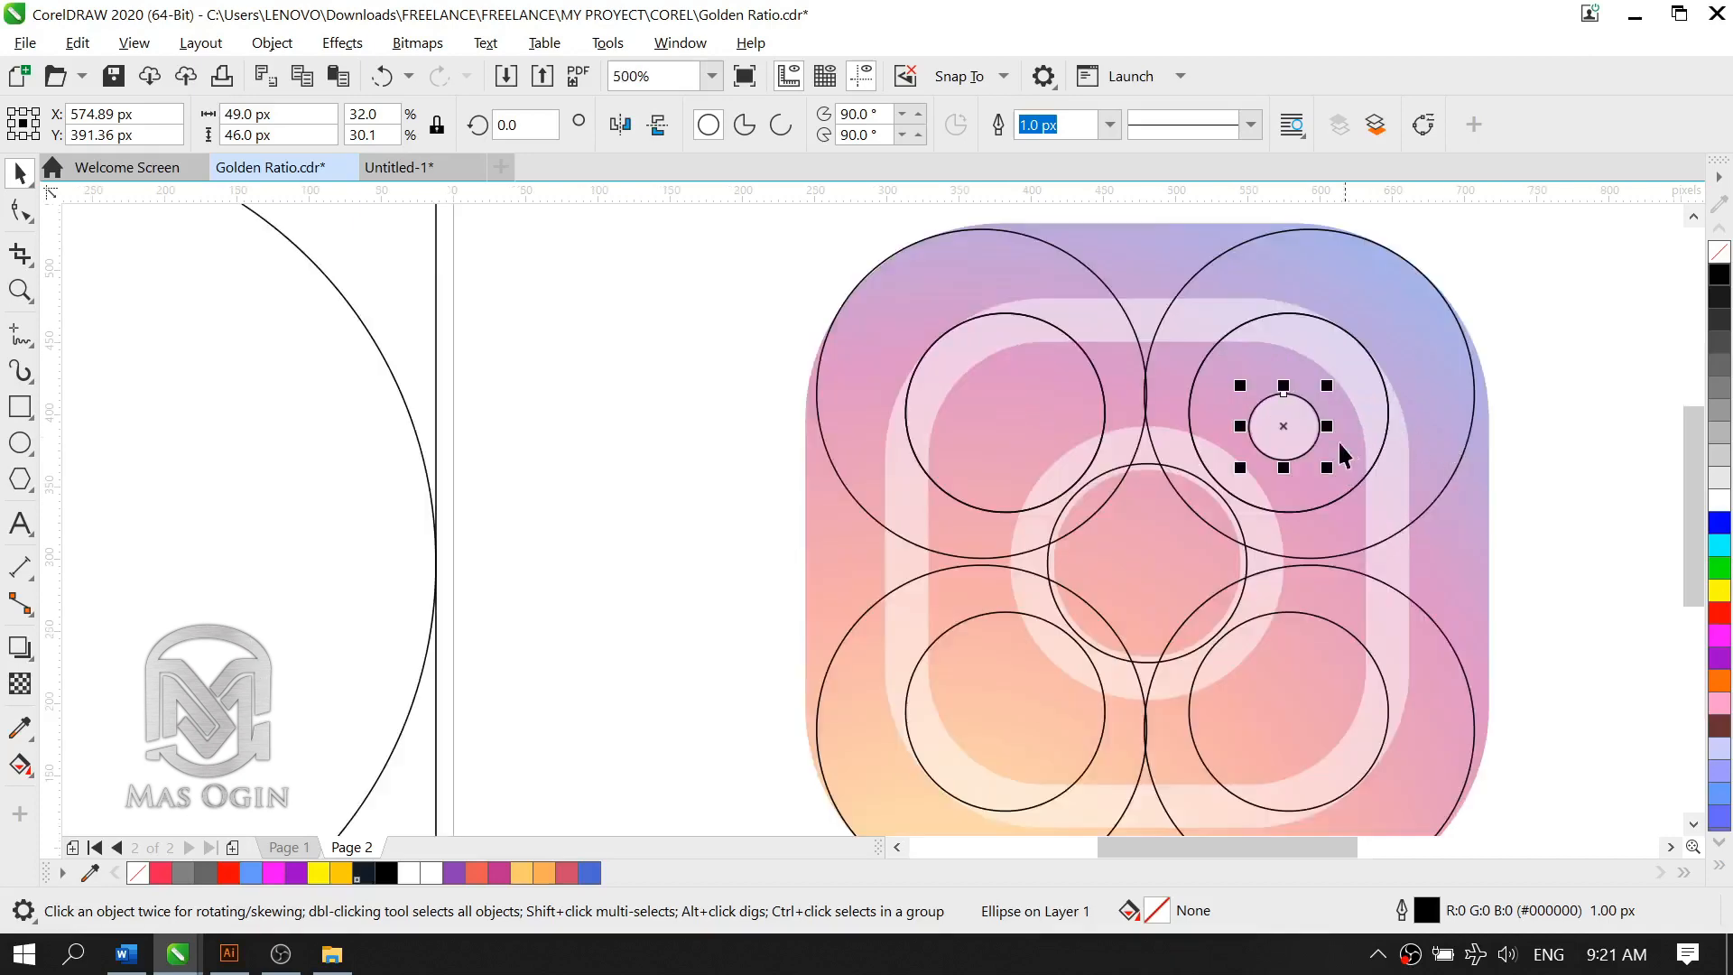
scroll(1151, 492, "down", 1)
left_click(1405, 487)
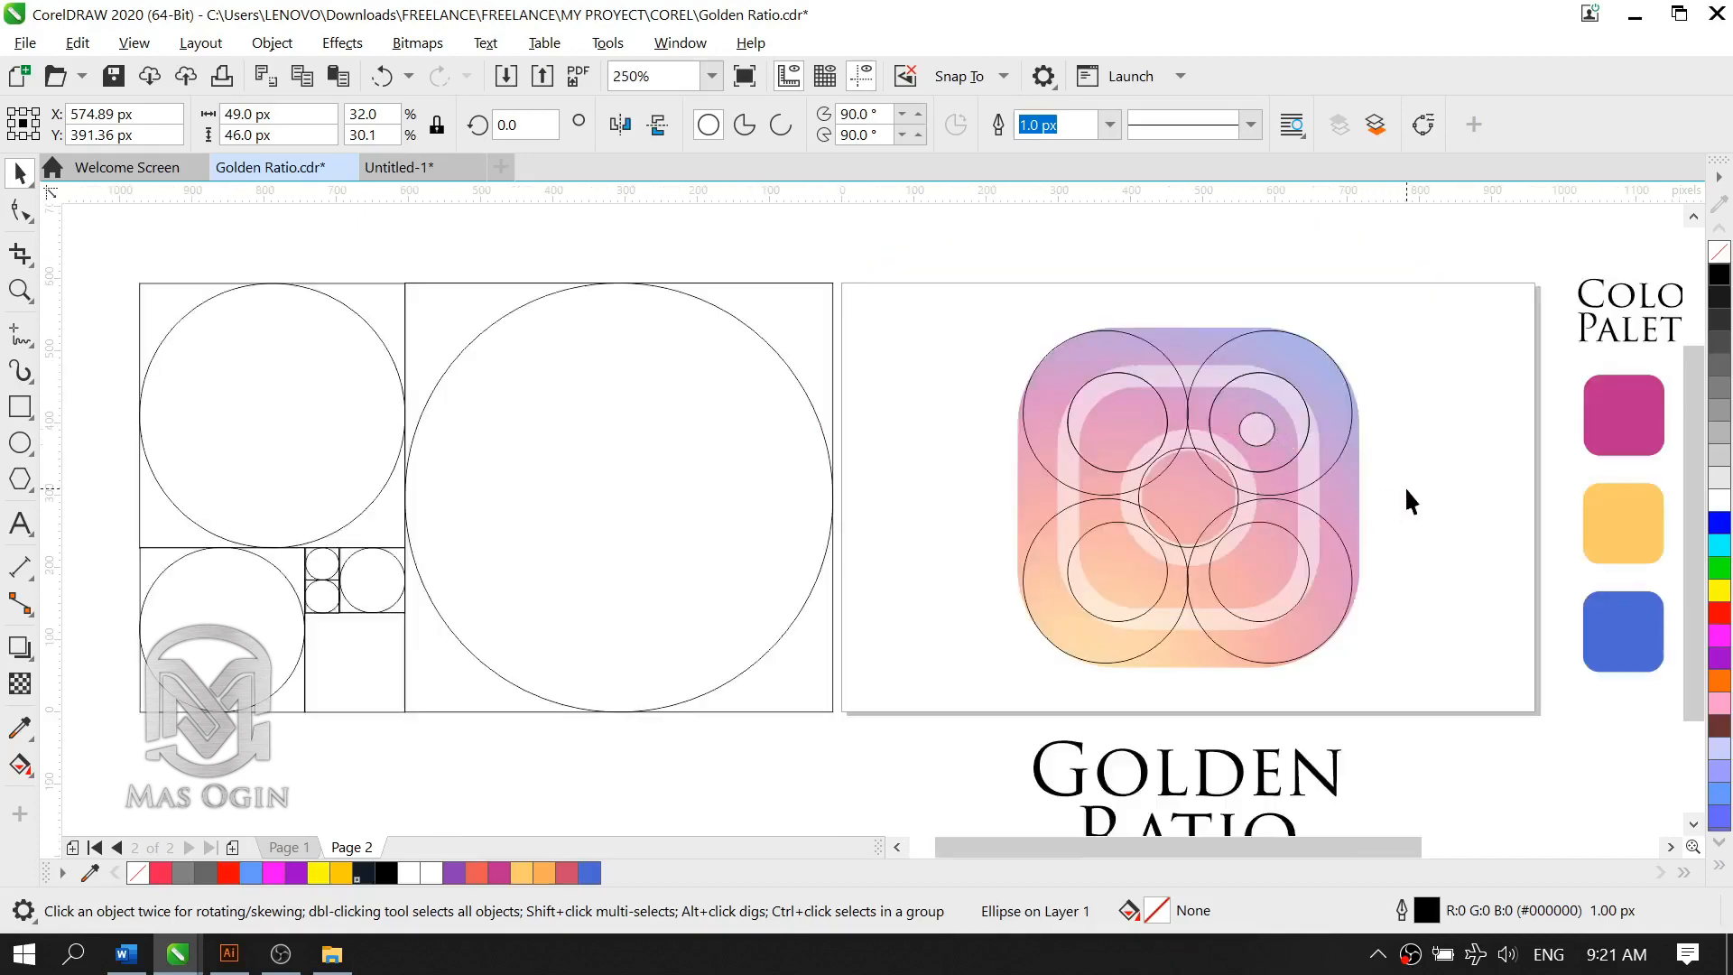
scroll(1372, 433, "down", 1)
scroll(1383, 436, "up", 1)
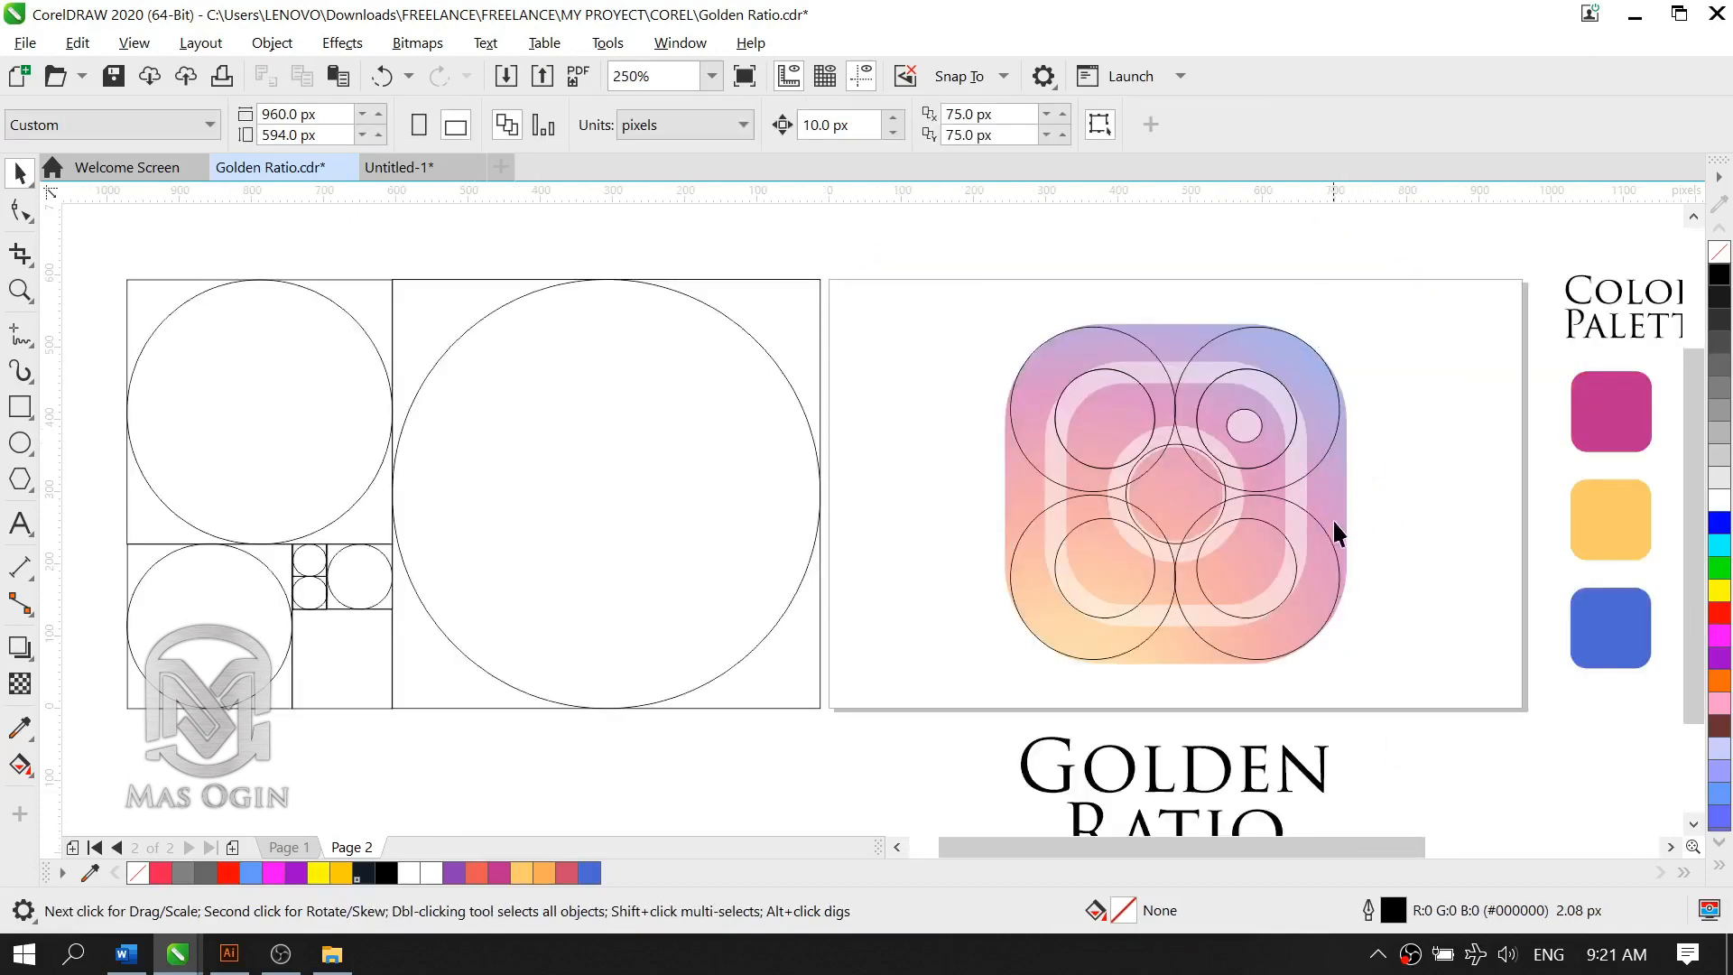
scroll(1237, 506, "down", 1)
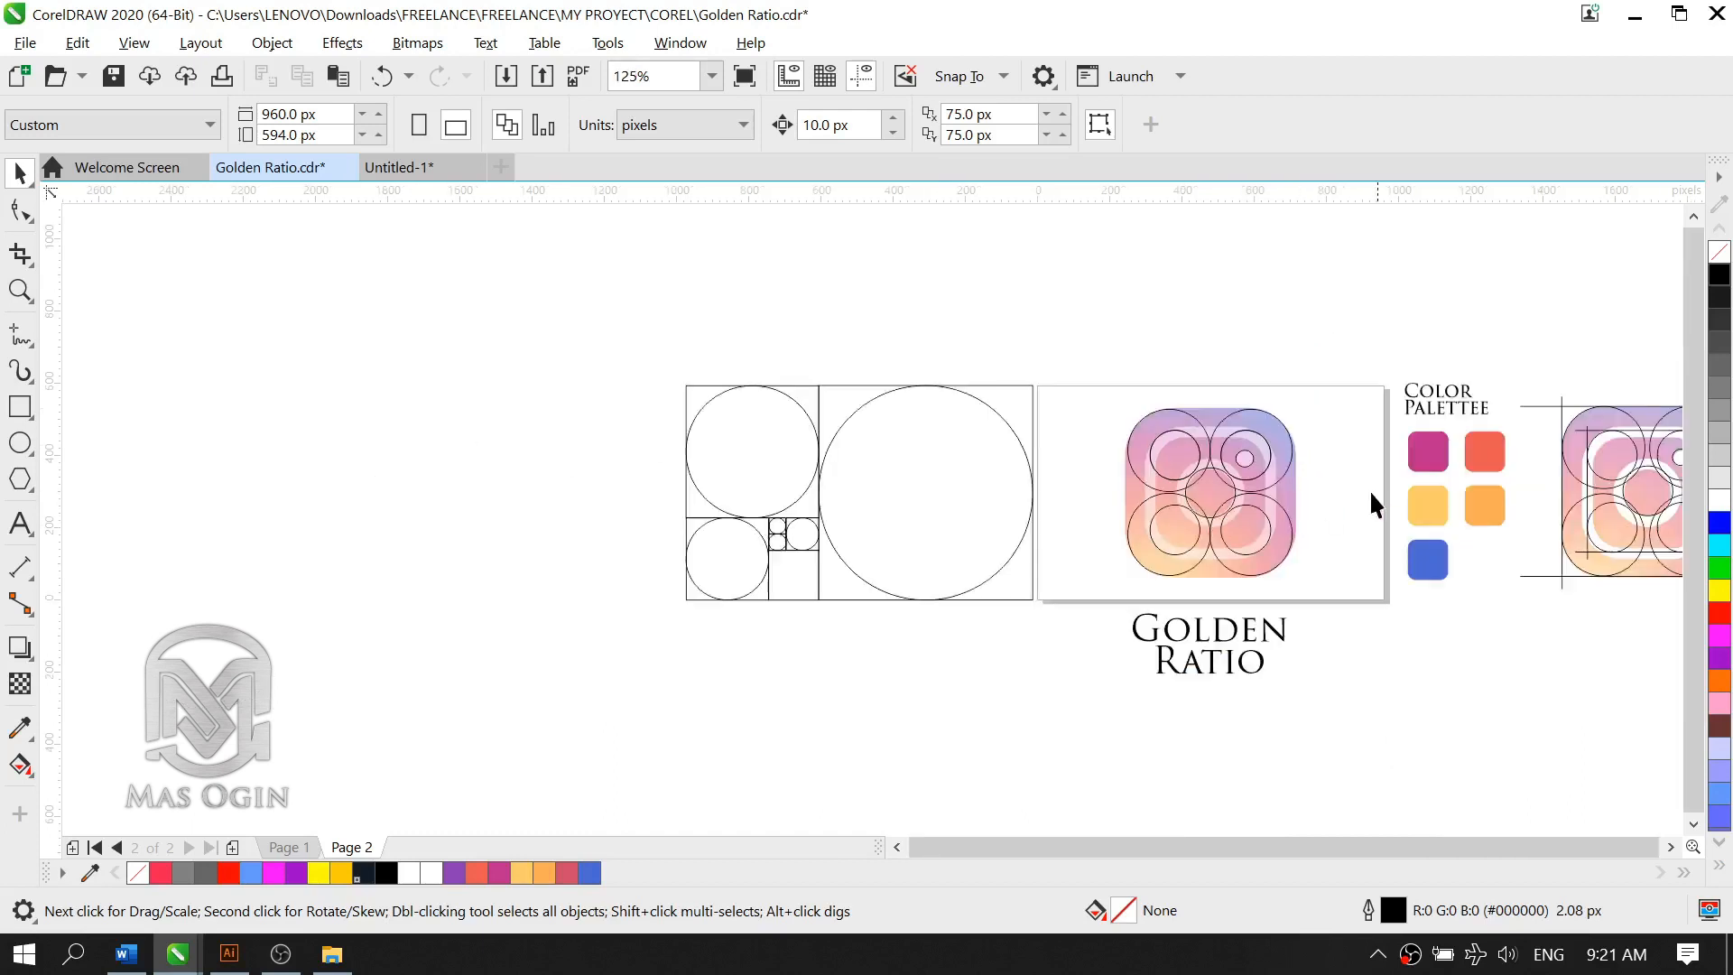
scroll(1367, 490, "up", 1)
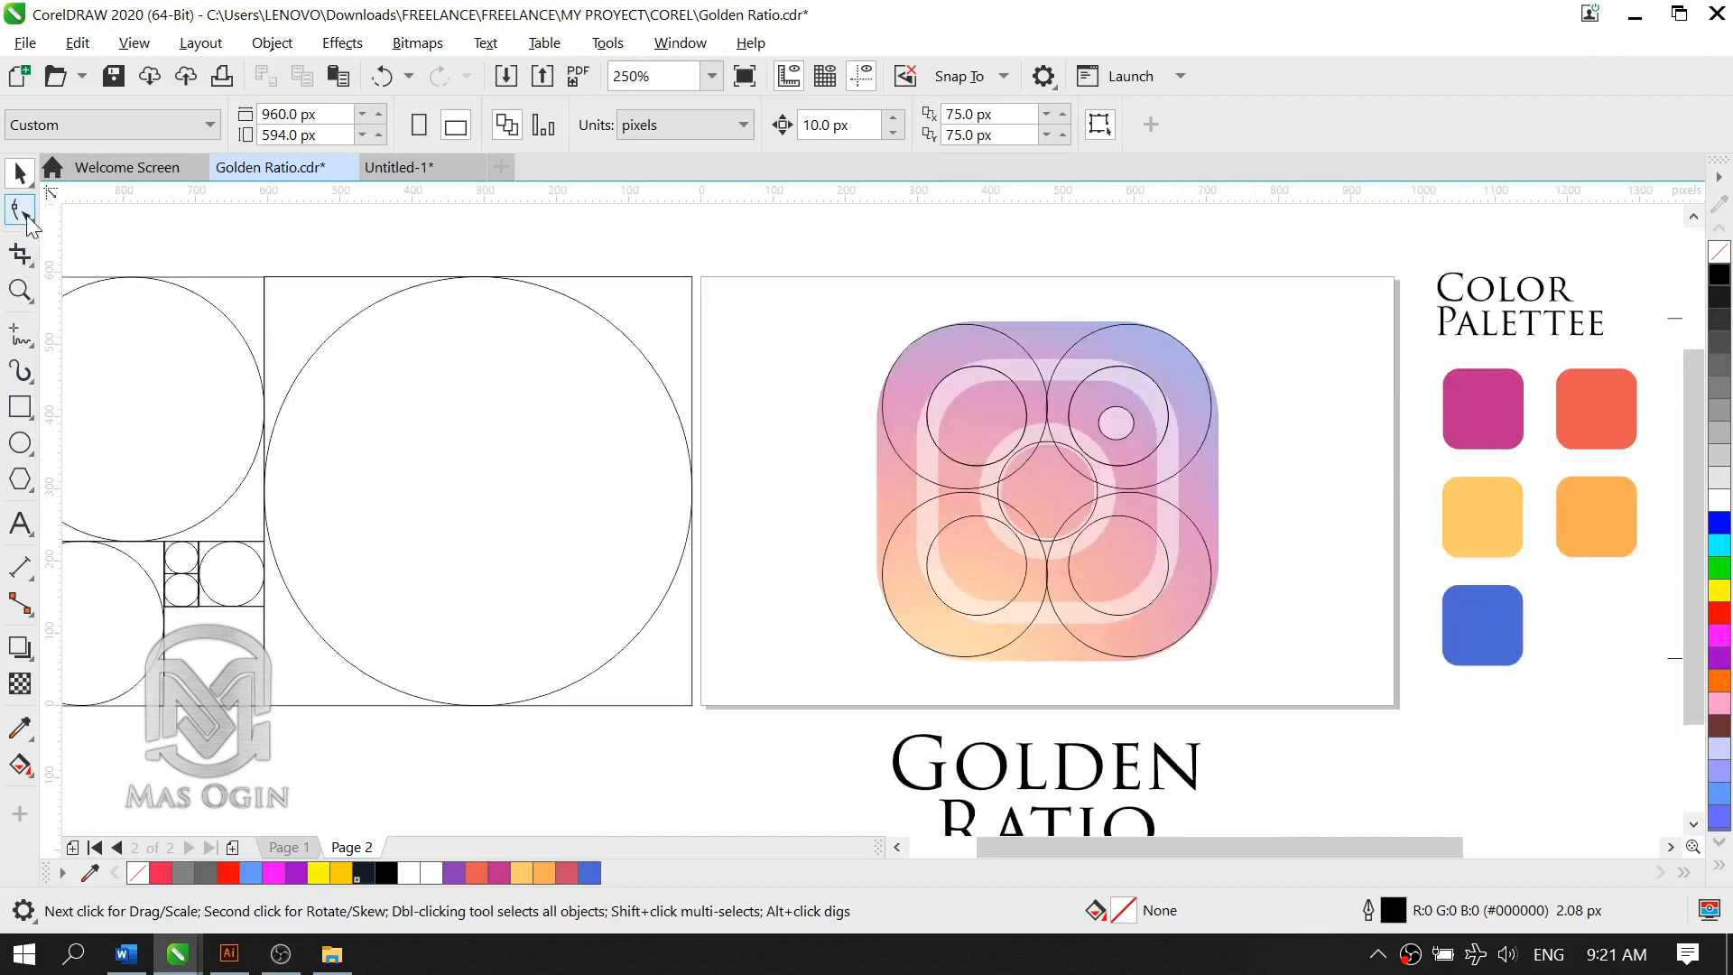
left_click(33, 346)
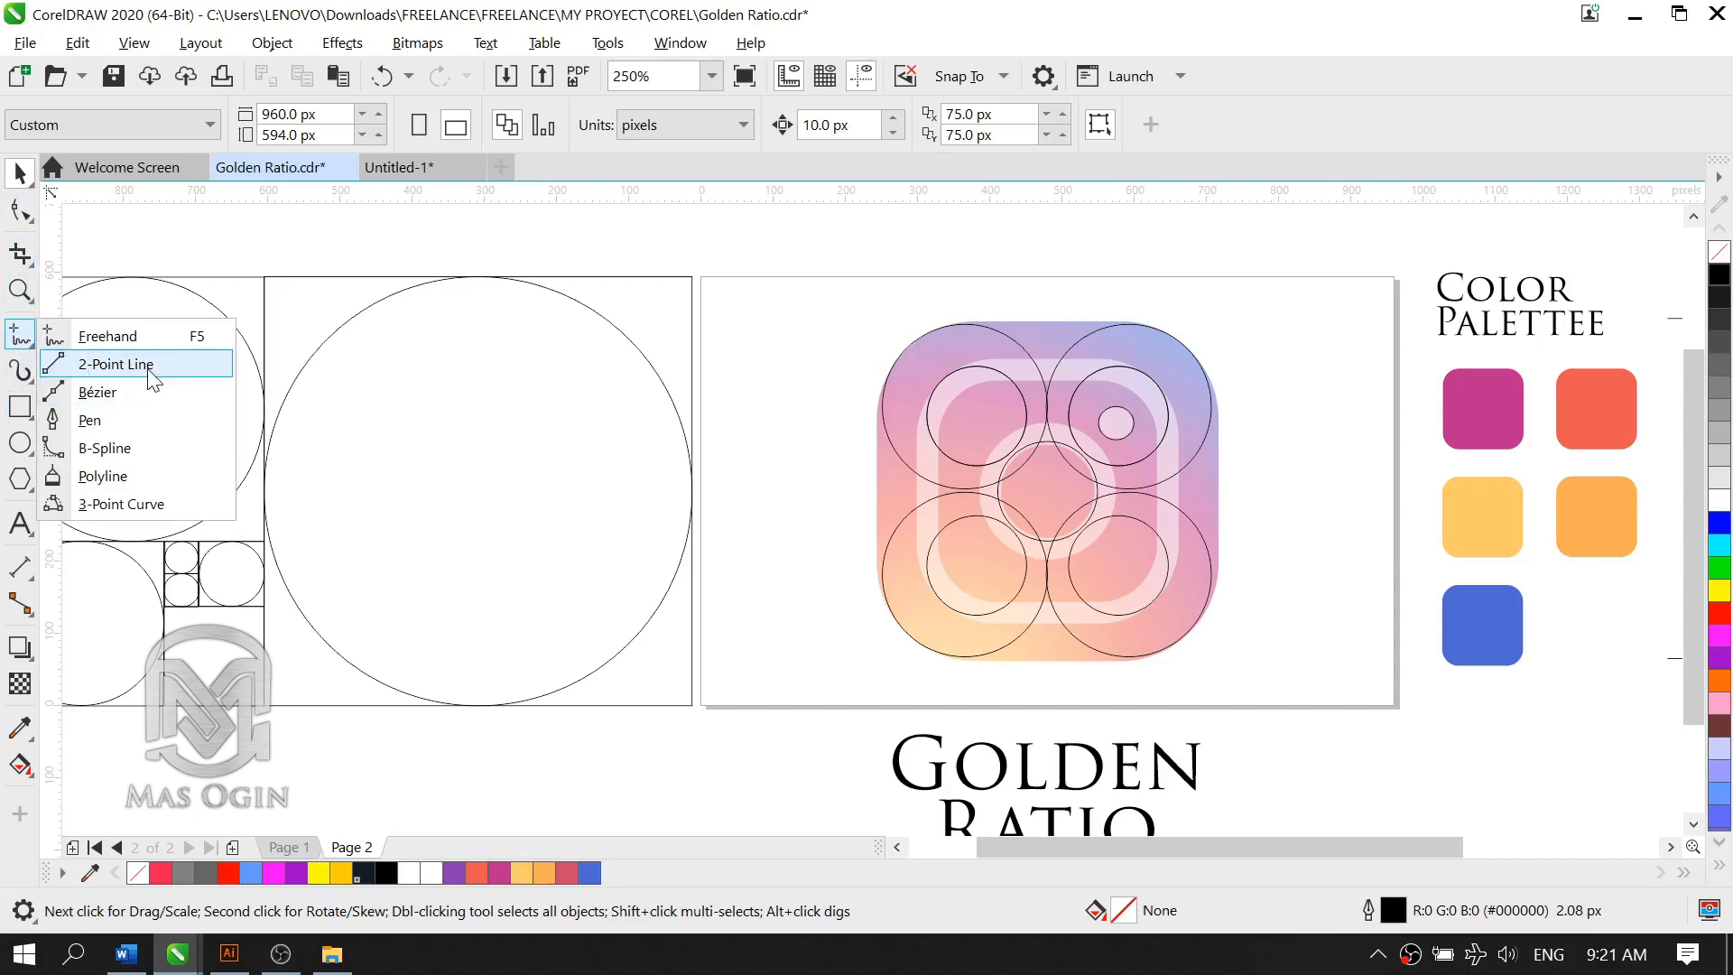
left_click(131, 421)
scroll(1231, 334, "up", 2)
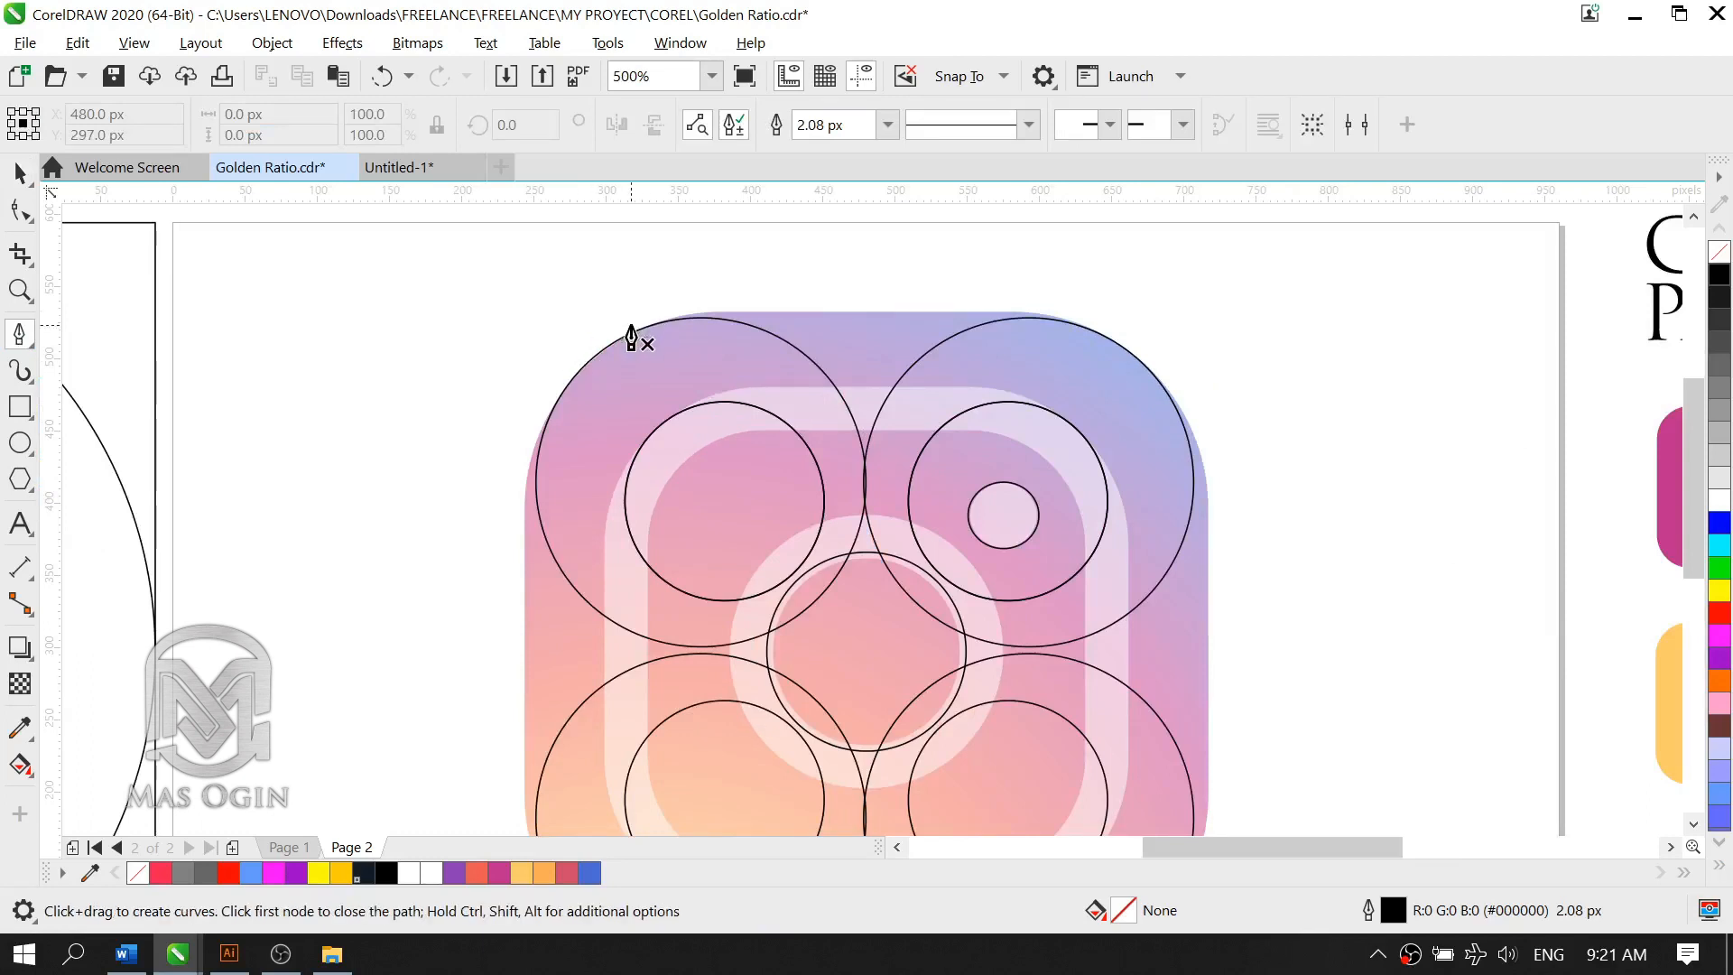
left_click(478, 329)
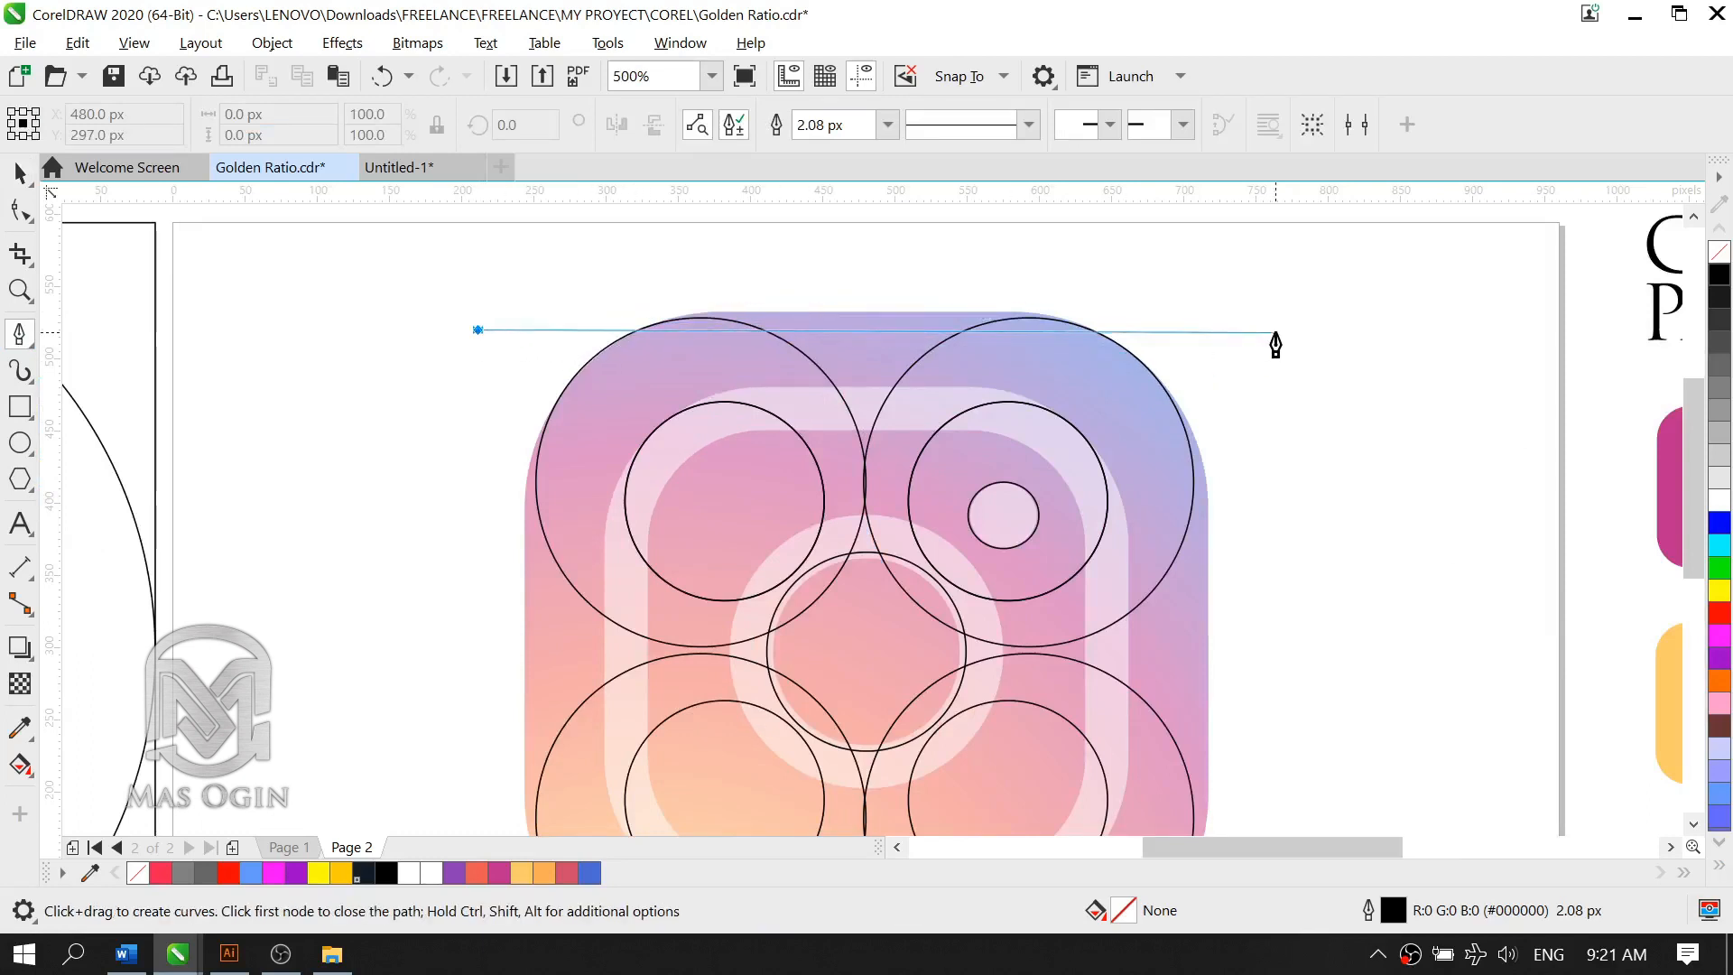
double_click(427, 420)
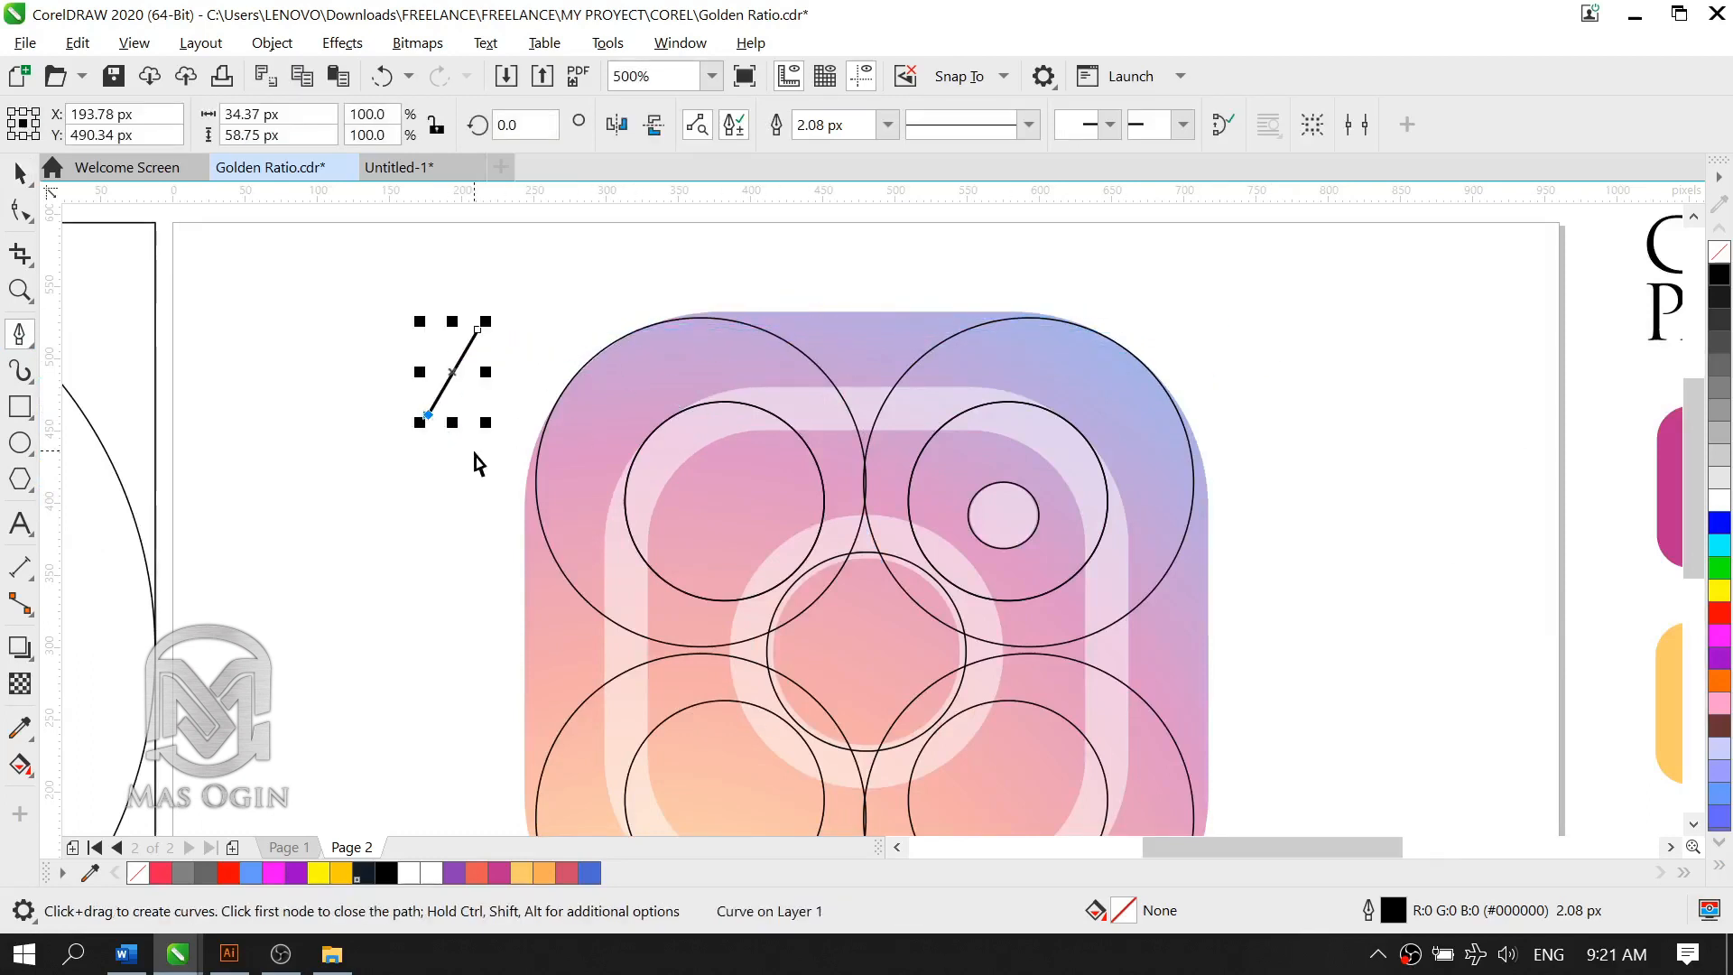
key("ctrl+z")
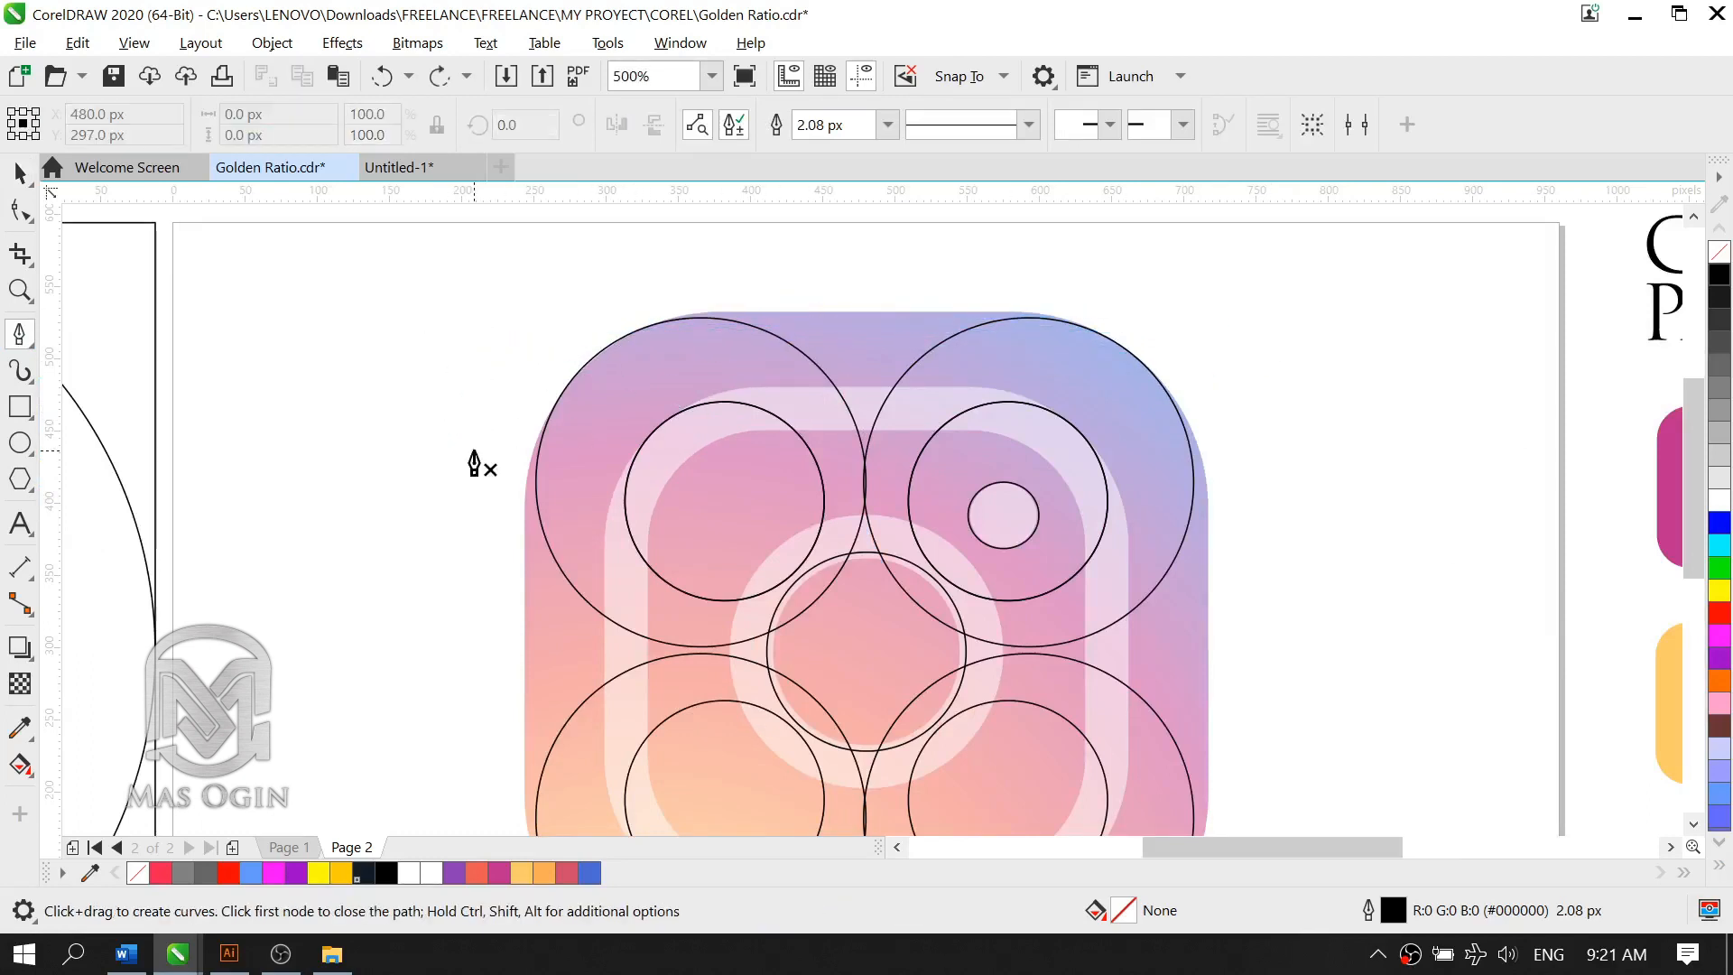
Step: Draw a two-point line about 237 px long across the tops of the two upper large circles on the logo
left_click(30, 347)
left_click(97, 364)
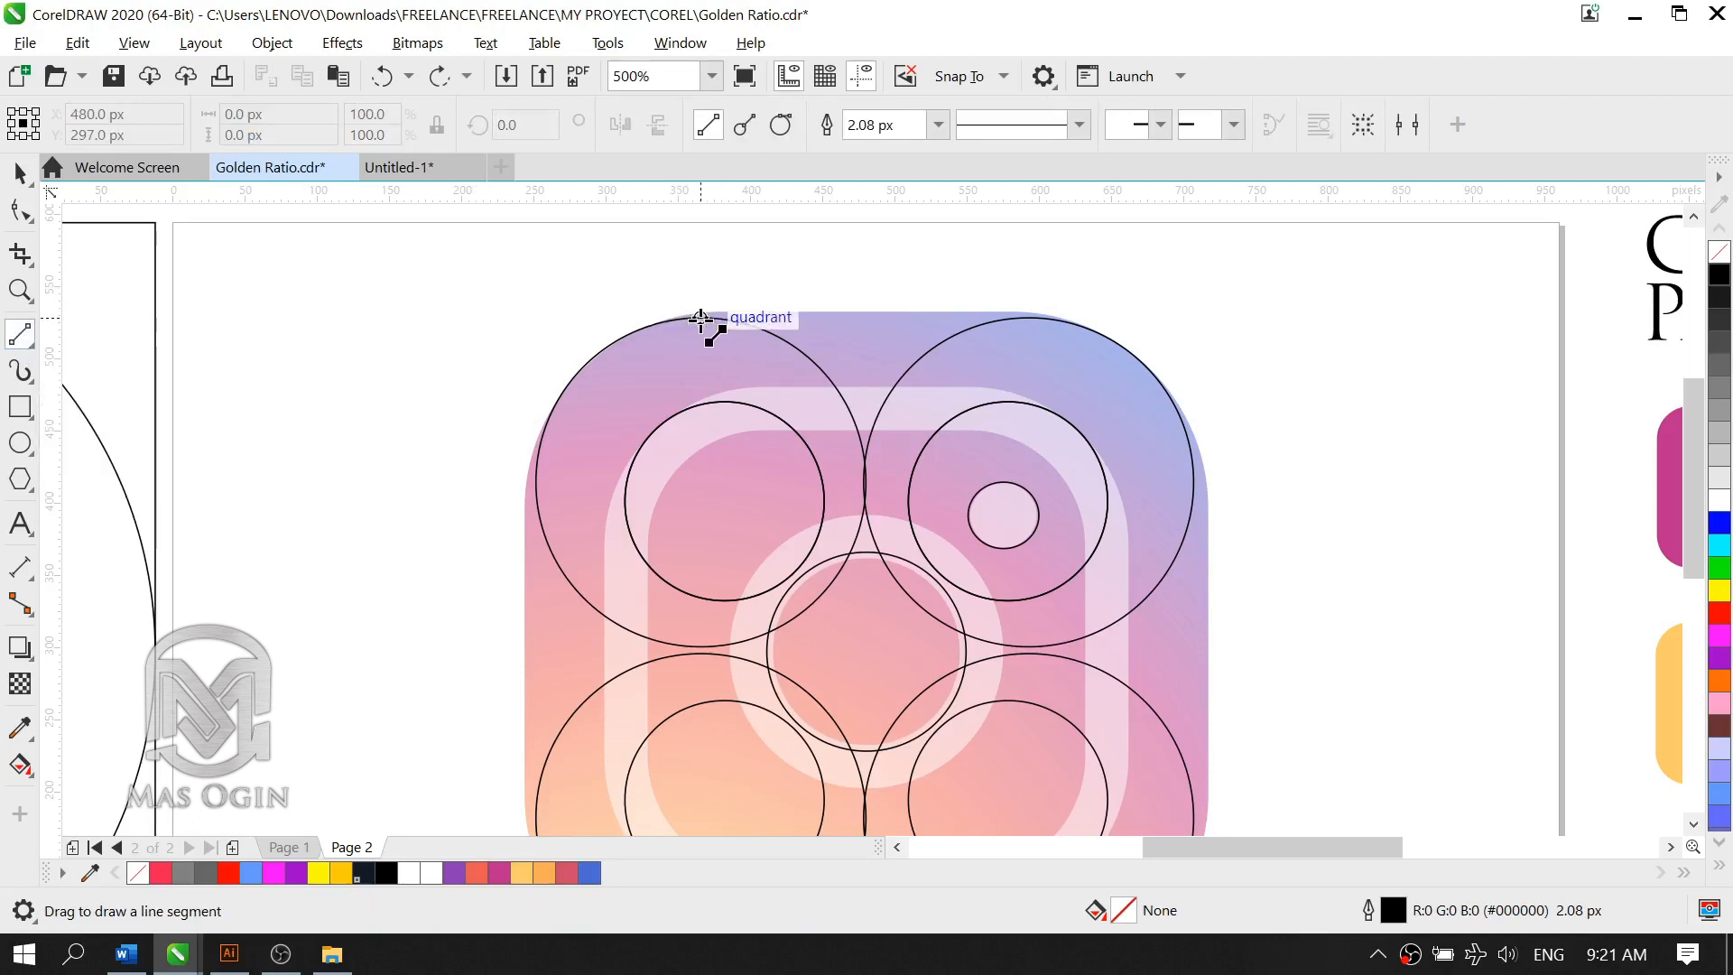
left_click_drag(701, 318, 1047, 318)
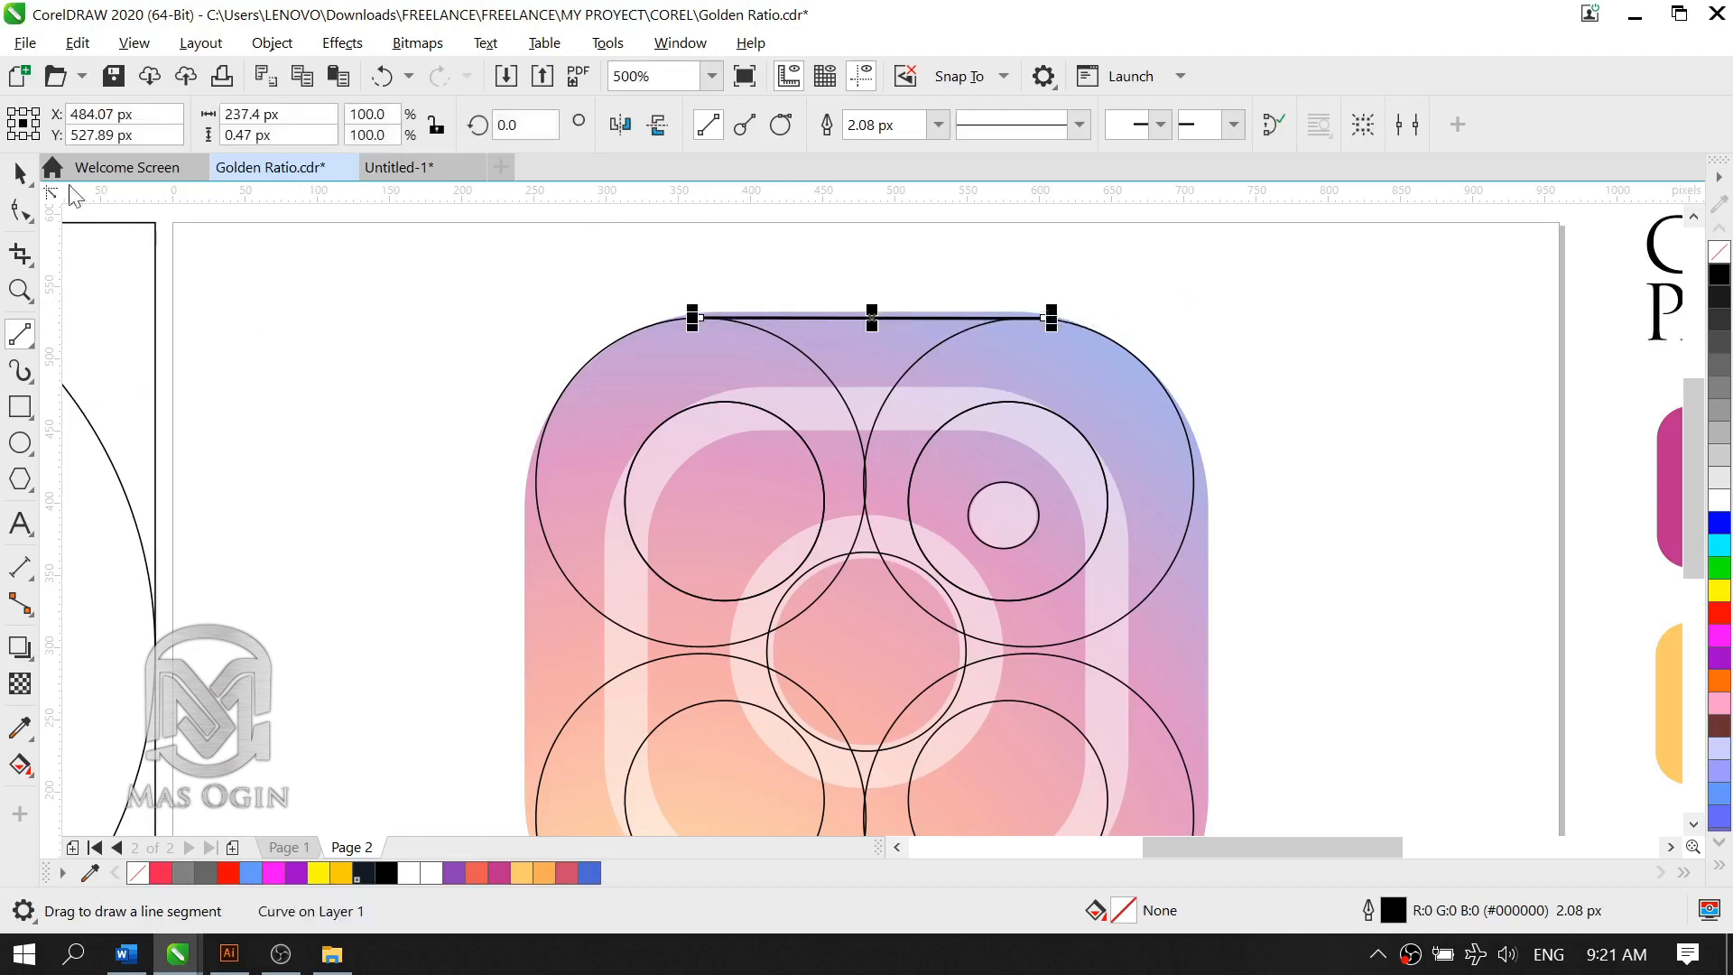
Step: Set the top line's outline width to 1 px and extend it equally at both ends to about 646 px
left_click(20, 171)
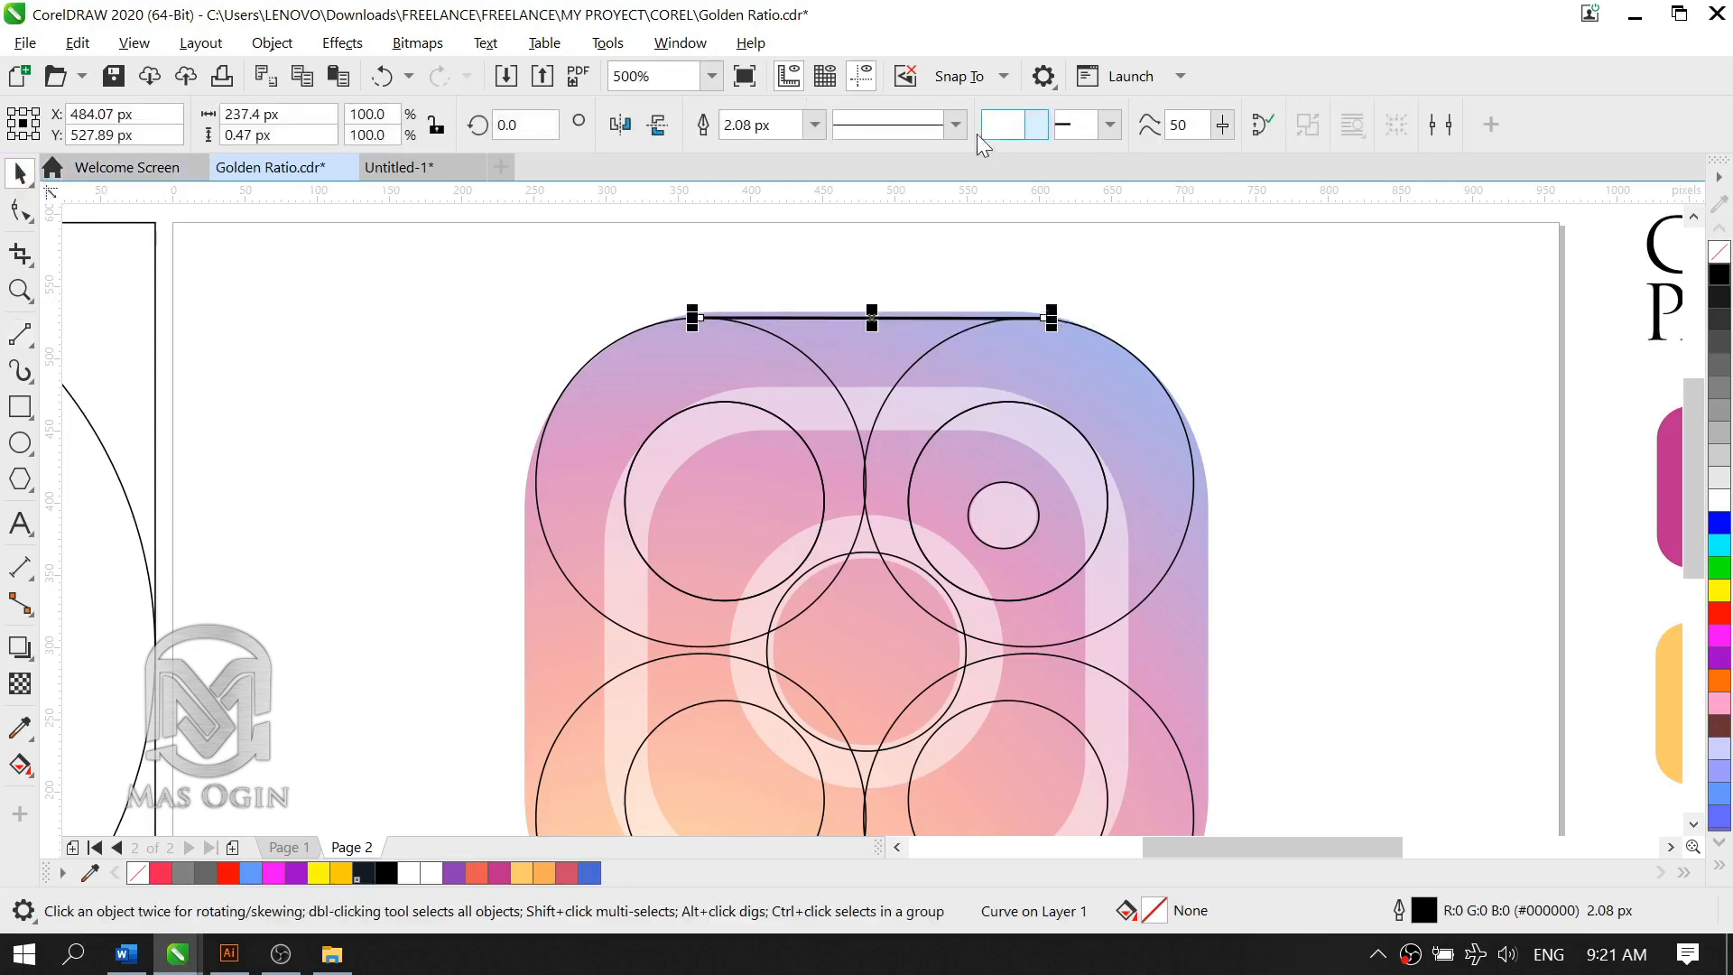
left_click(817, 124)
left_click(749, 191)
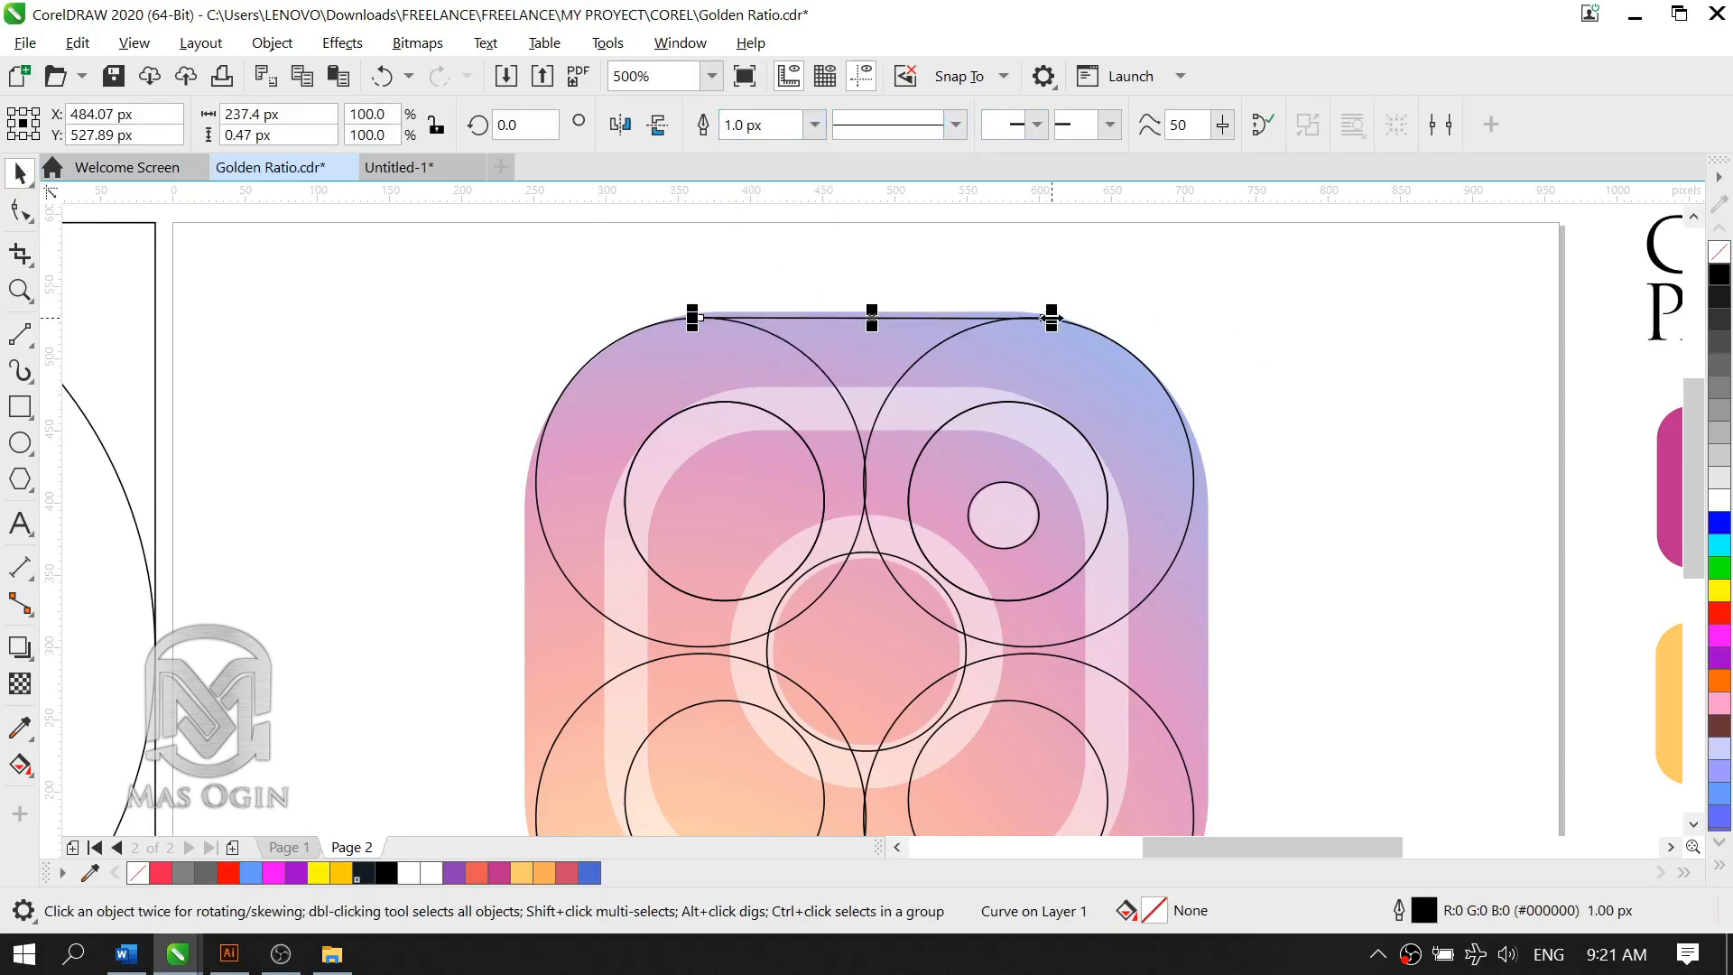
left_click_drag(1052, 317, 1346, 317)
Step: Copy the top horizontal line straight down to touch the bottoms of the two lower large circles
scroll(1142, 420, "down", 3)
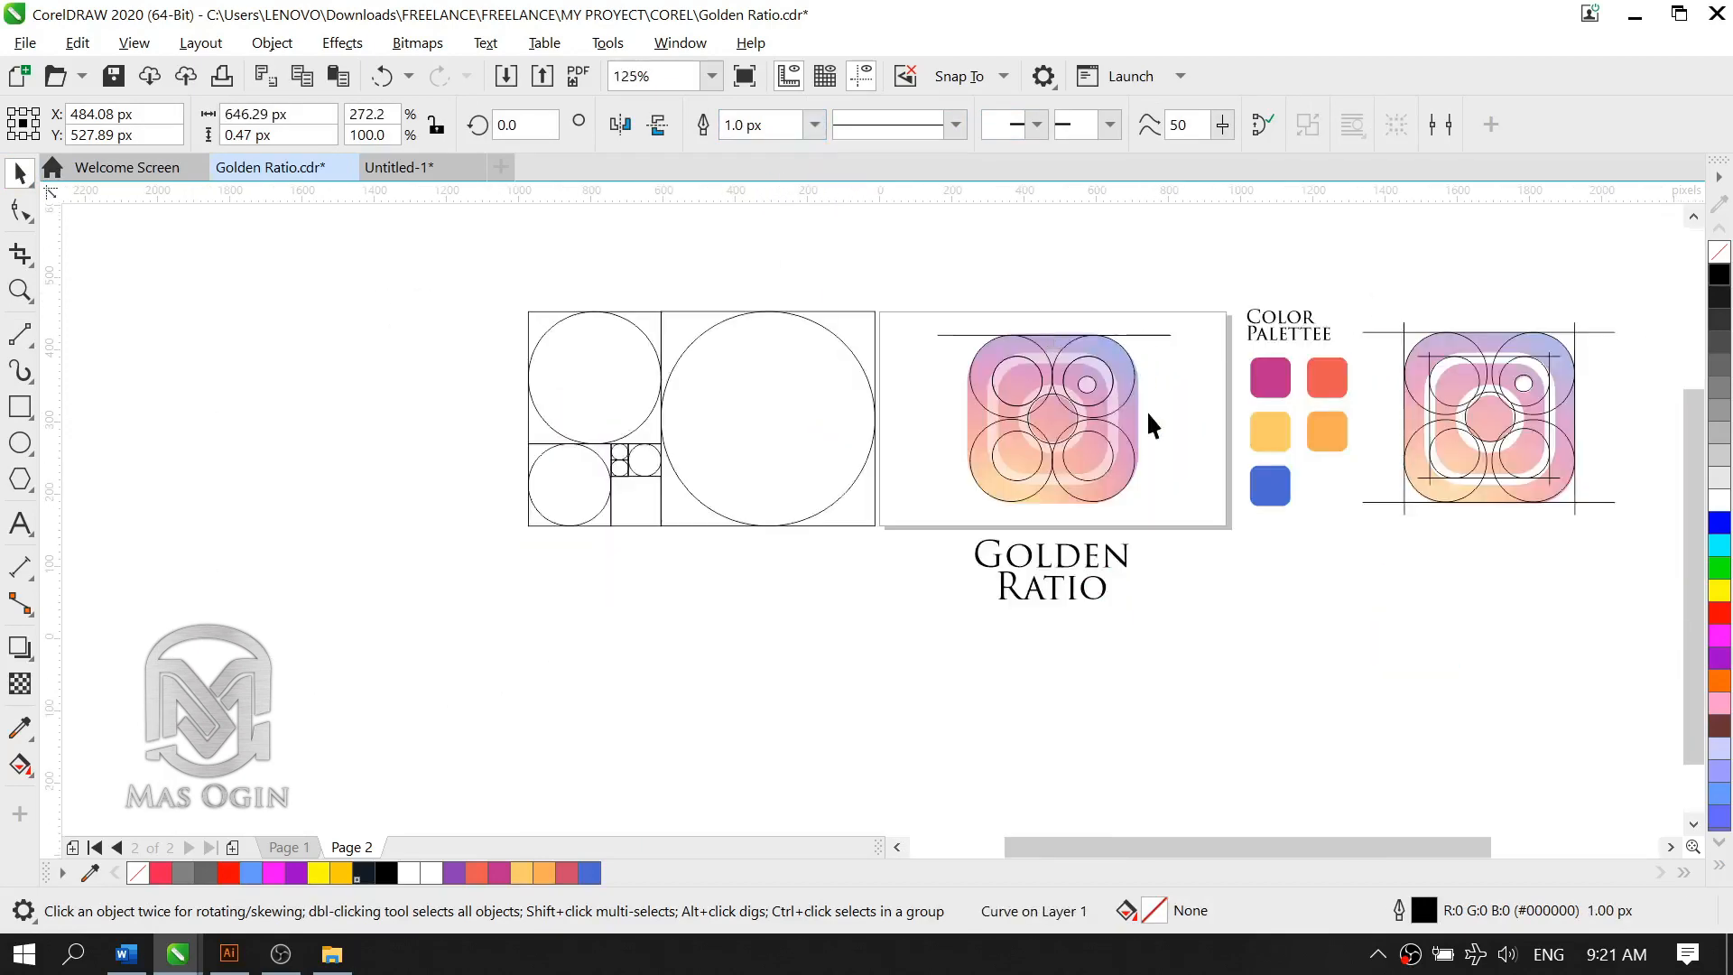
scroll(1147, 410, "up", 2)
scroll(943, 287, "up", 2)
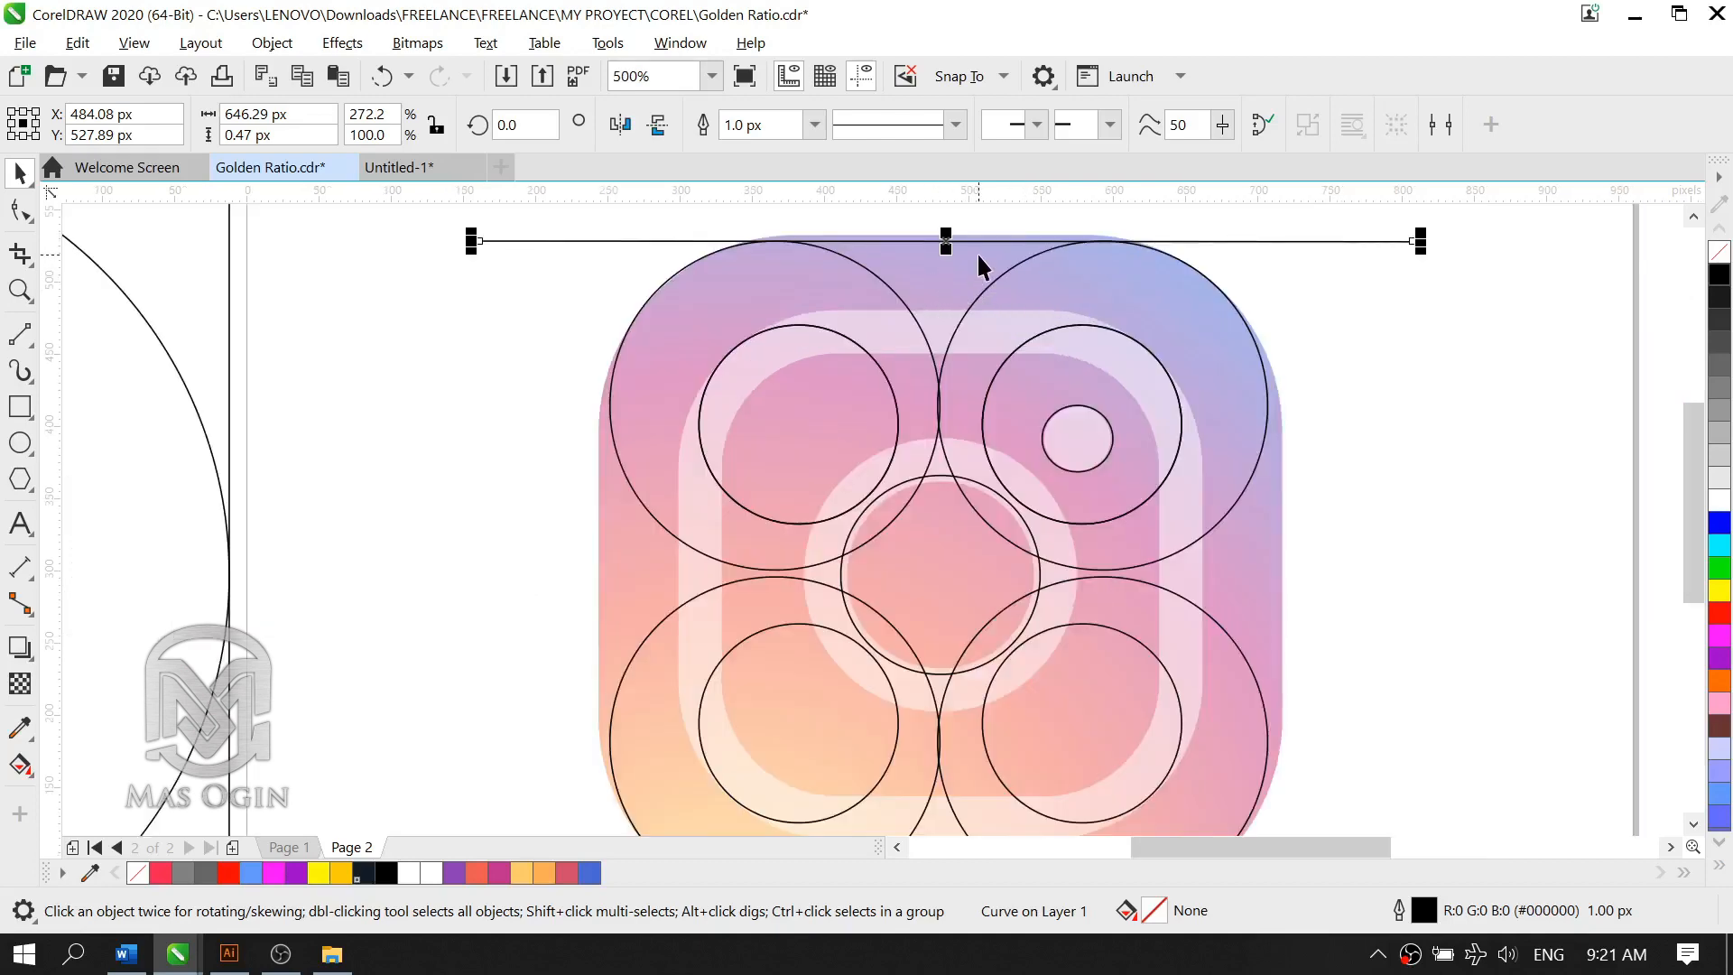
scroll(977, 257, "down", 2)
scroll(984, 257, "up", 1)
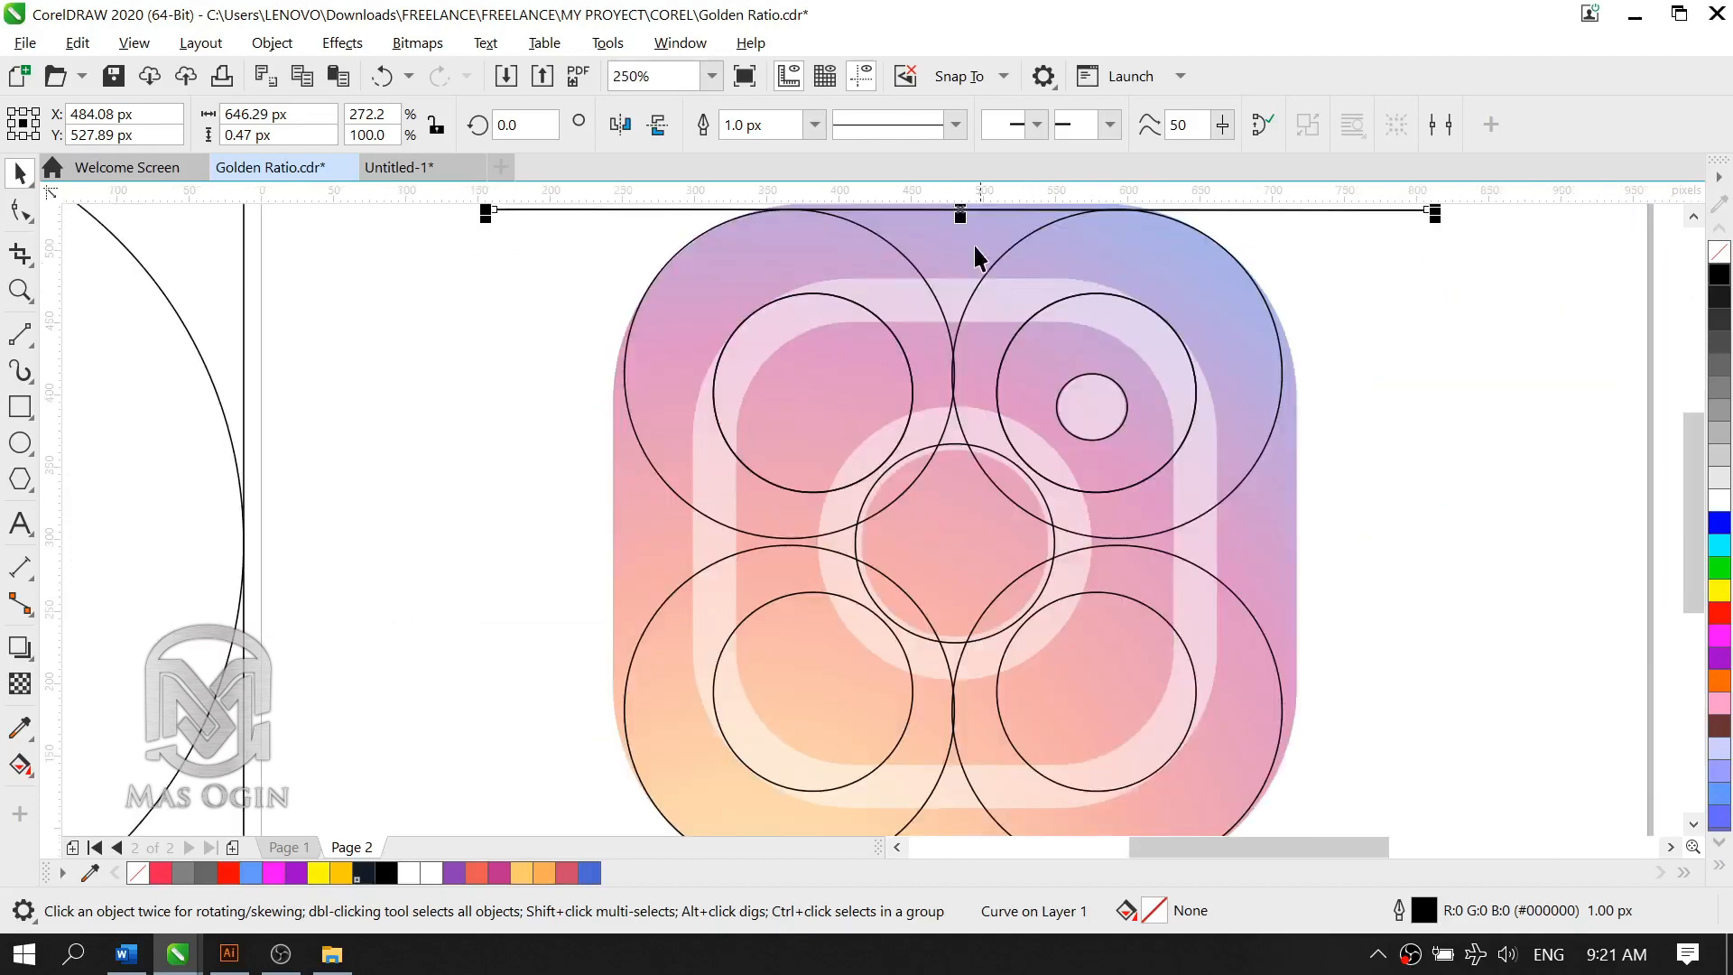
left_click_drag(964, 215, 1007, 664)
right_click(1008, 665)
scroll(1011, 704, "down", 1)
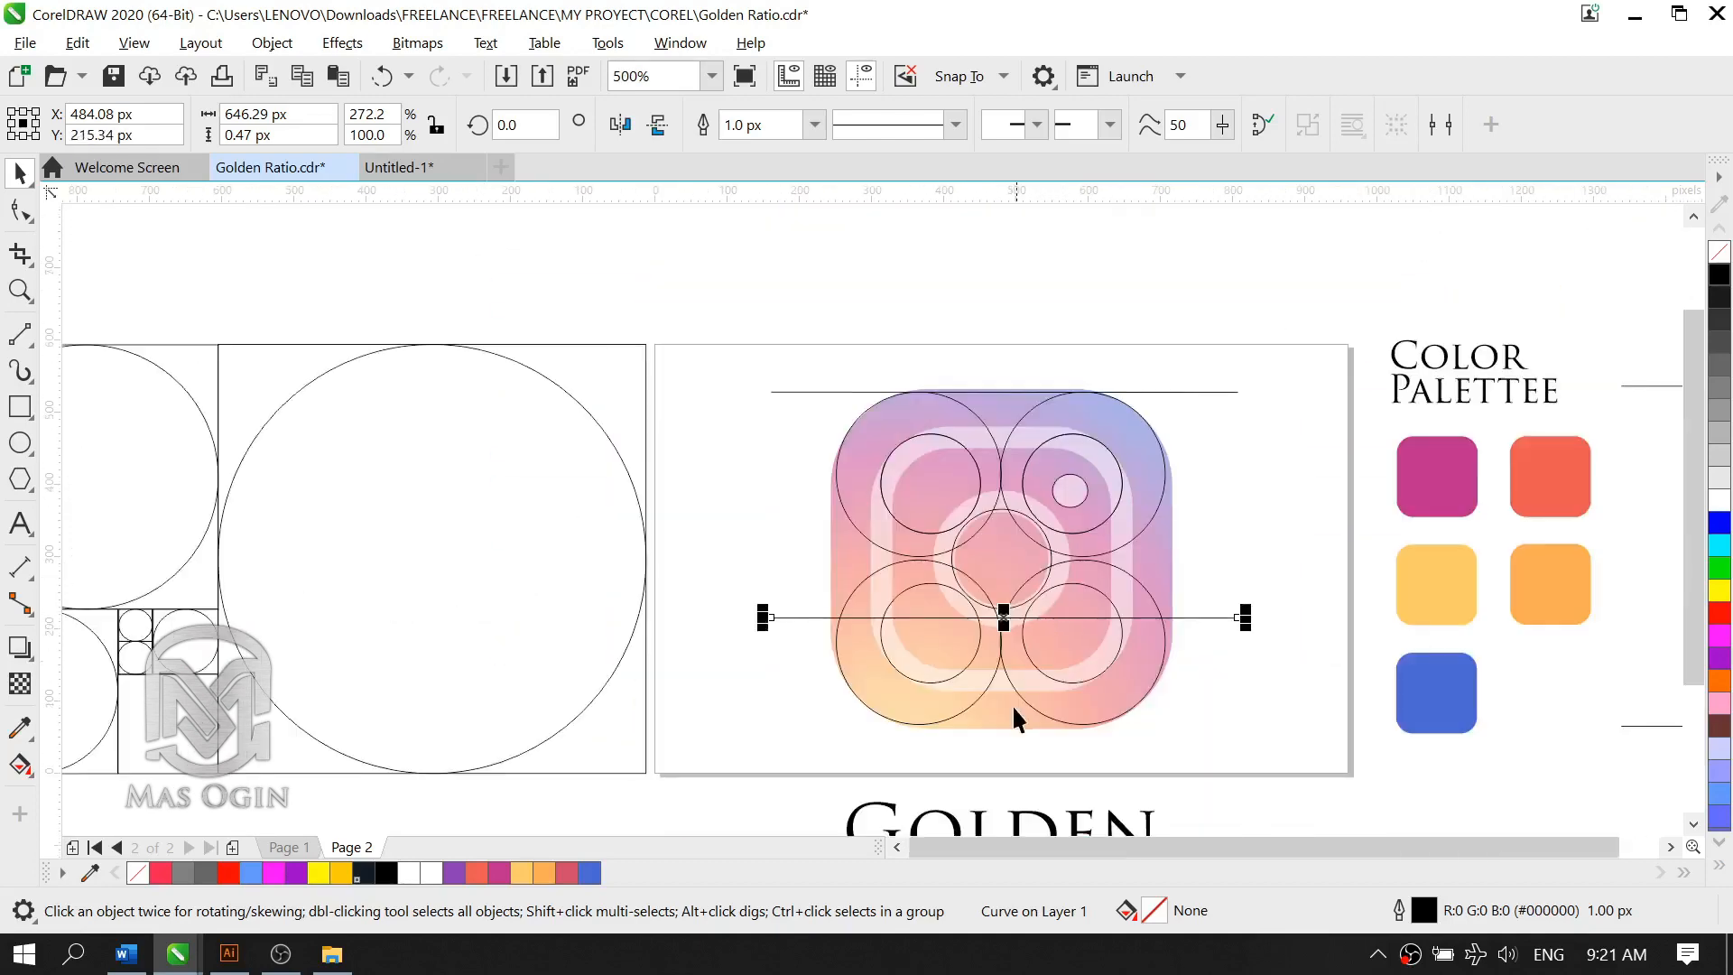
scroll(1011, 708, "up", 1)
left_click_drag(995, 523, 982, 736)
left_click(1450, 464)
Step: Draw a vertical line about 460 px long between the two horizontal lines near the logo's right side, with a 1 px outline
scroll(1436, 470, "down", 2)
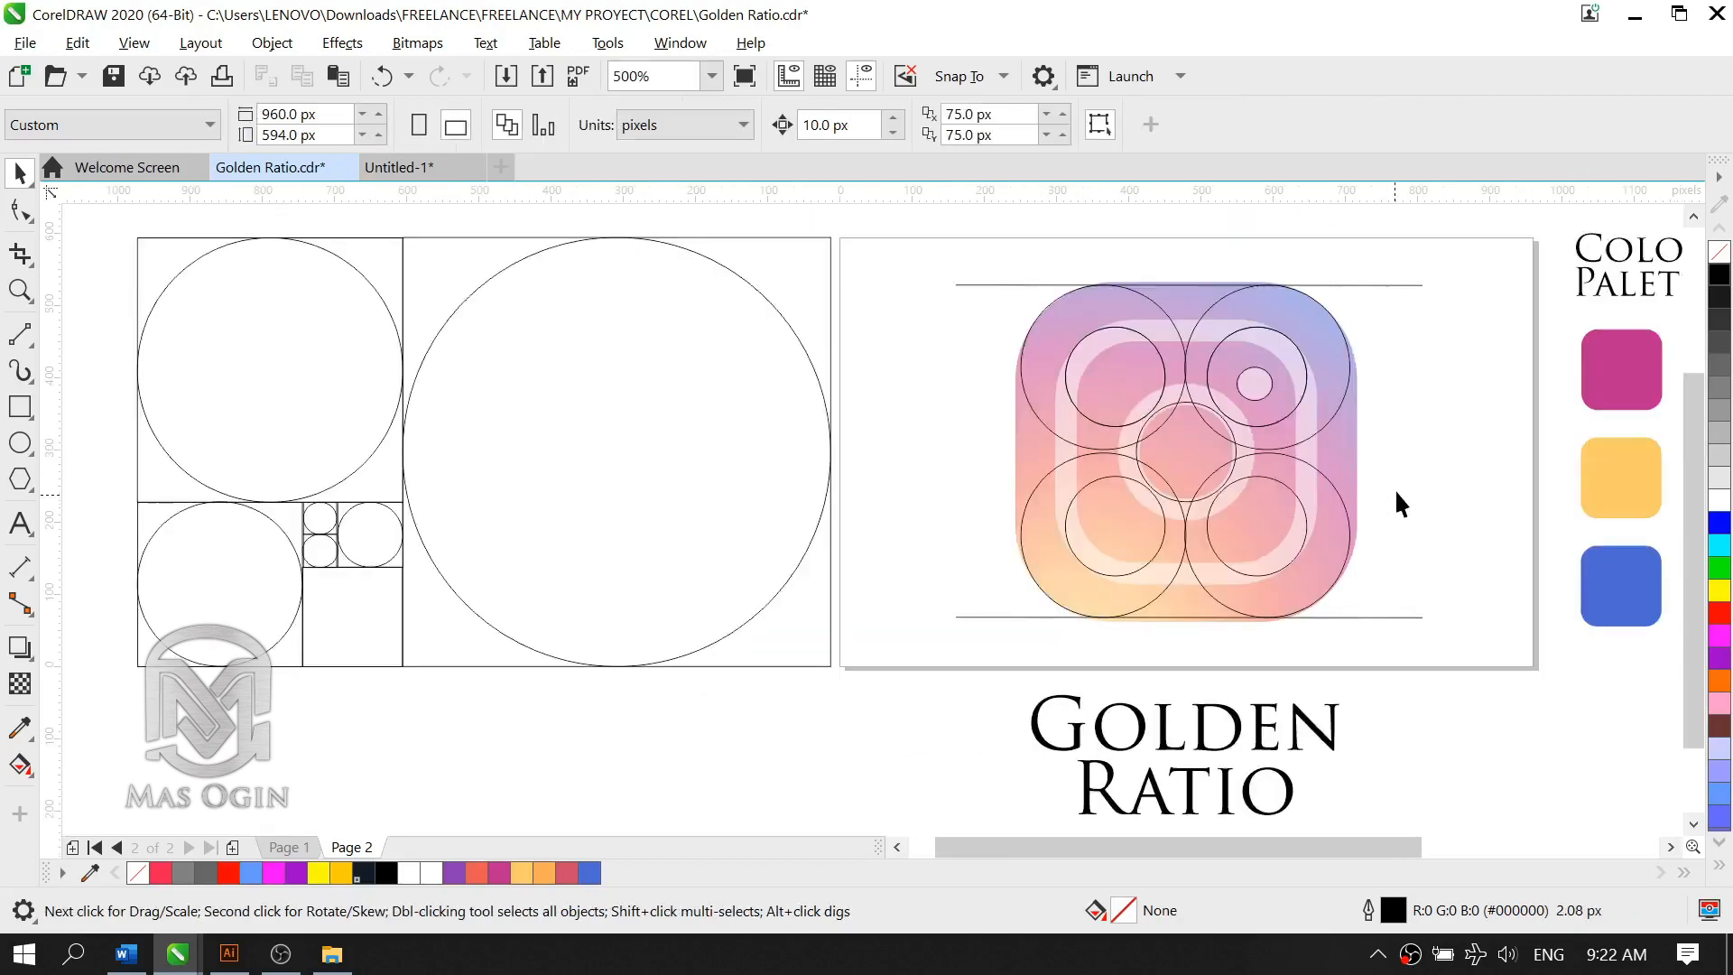
scroll(1281, 578, "down", 2)
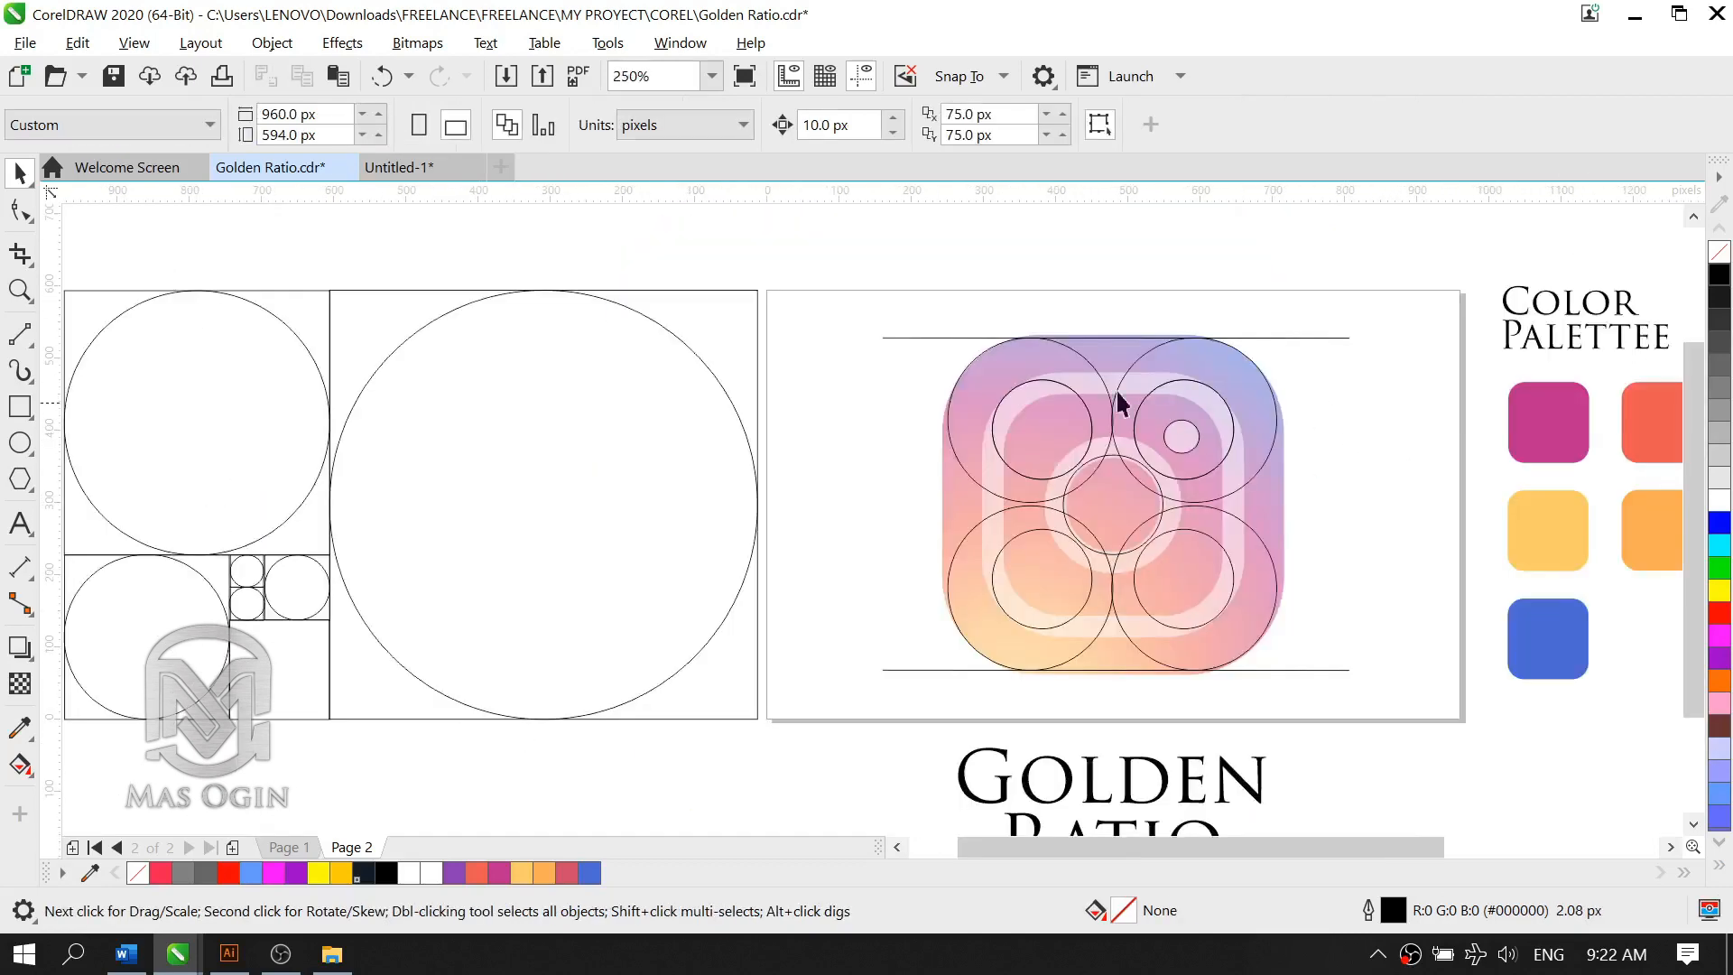
left_click(21, 336)
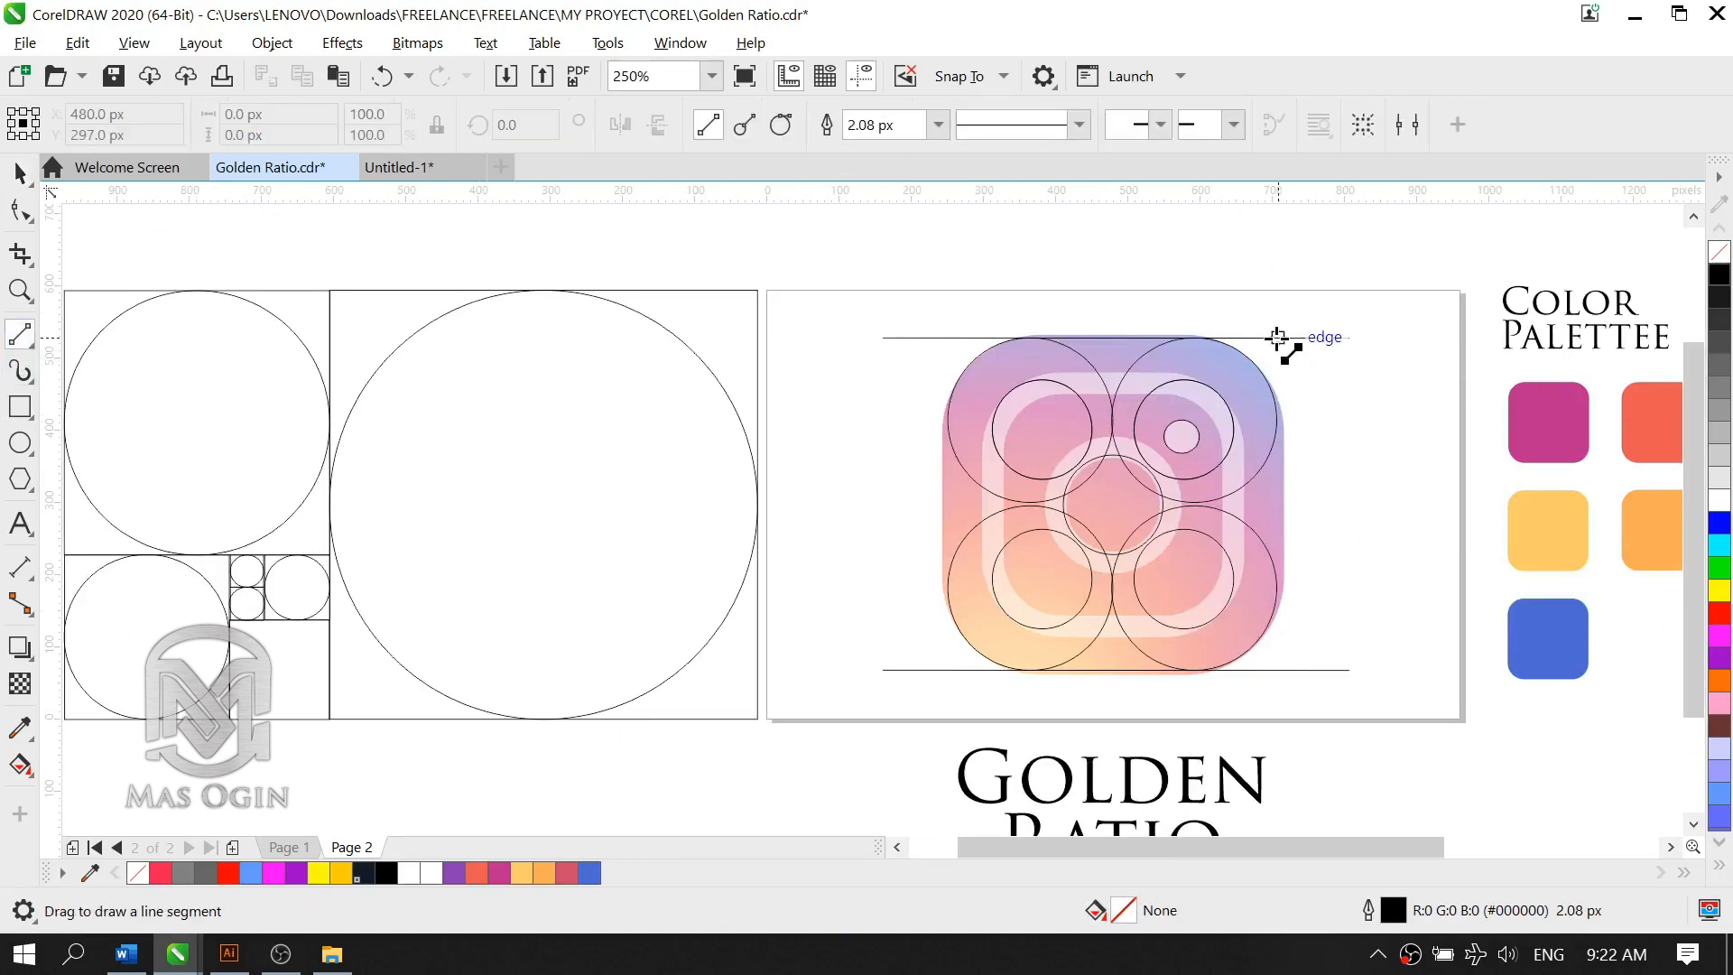
mouse_move(1271, 338)
left_mouse_down()
mouse_move(1265, 701)
mouse_move(1285, 685)
mouse_move(1269, 670)
left_mouse_up()
scroll(1342, 565, "up", 2)
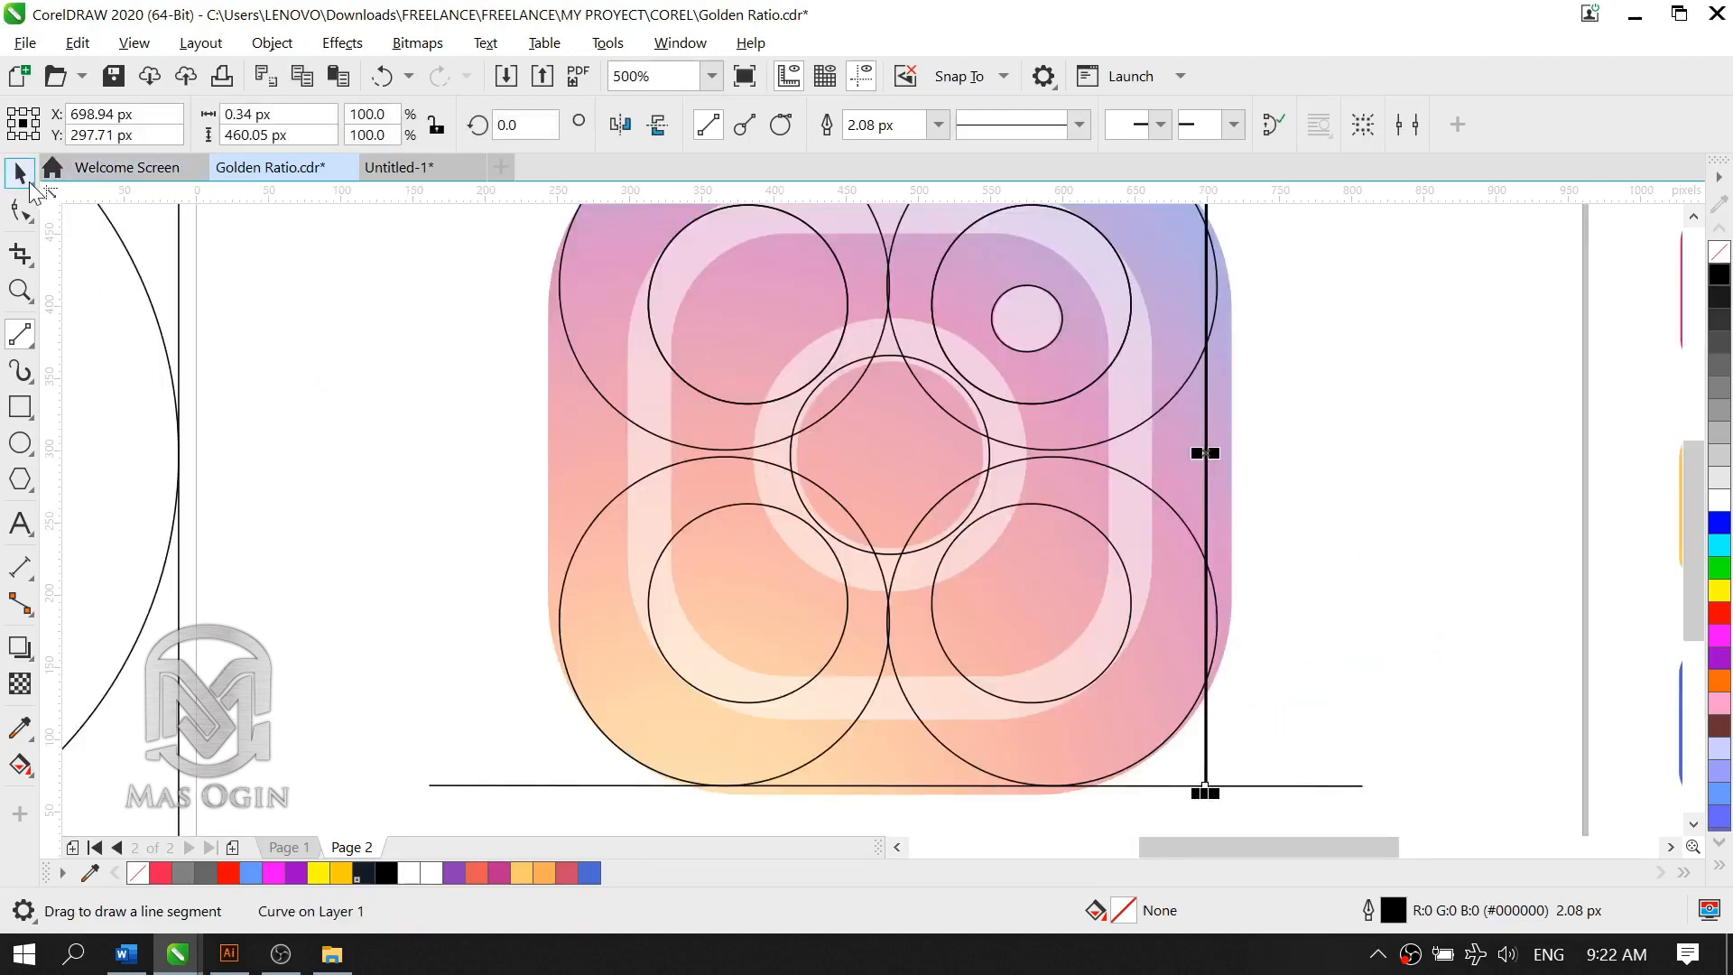
left_click(22, 173)
left_click(814, 127)
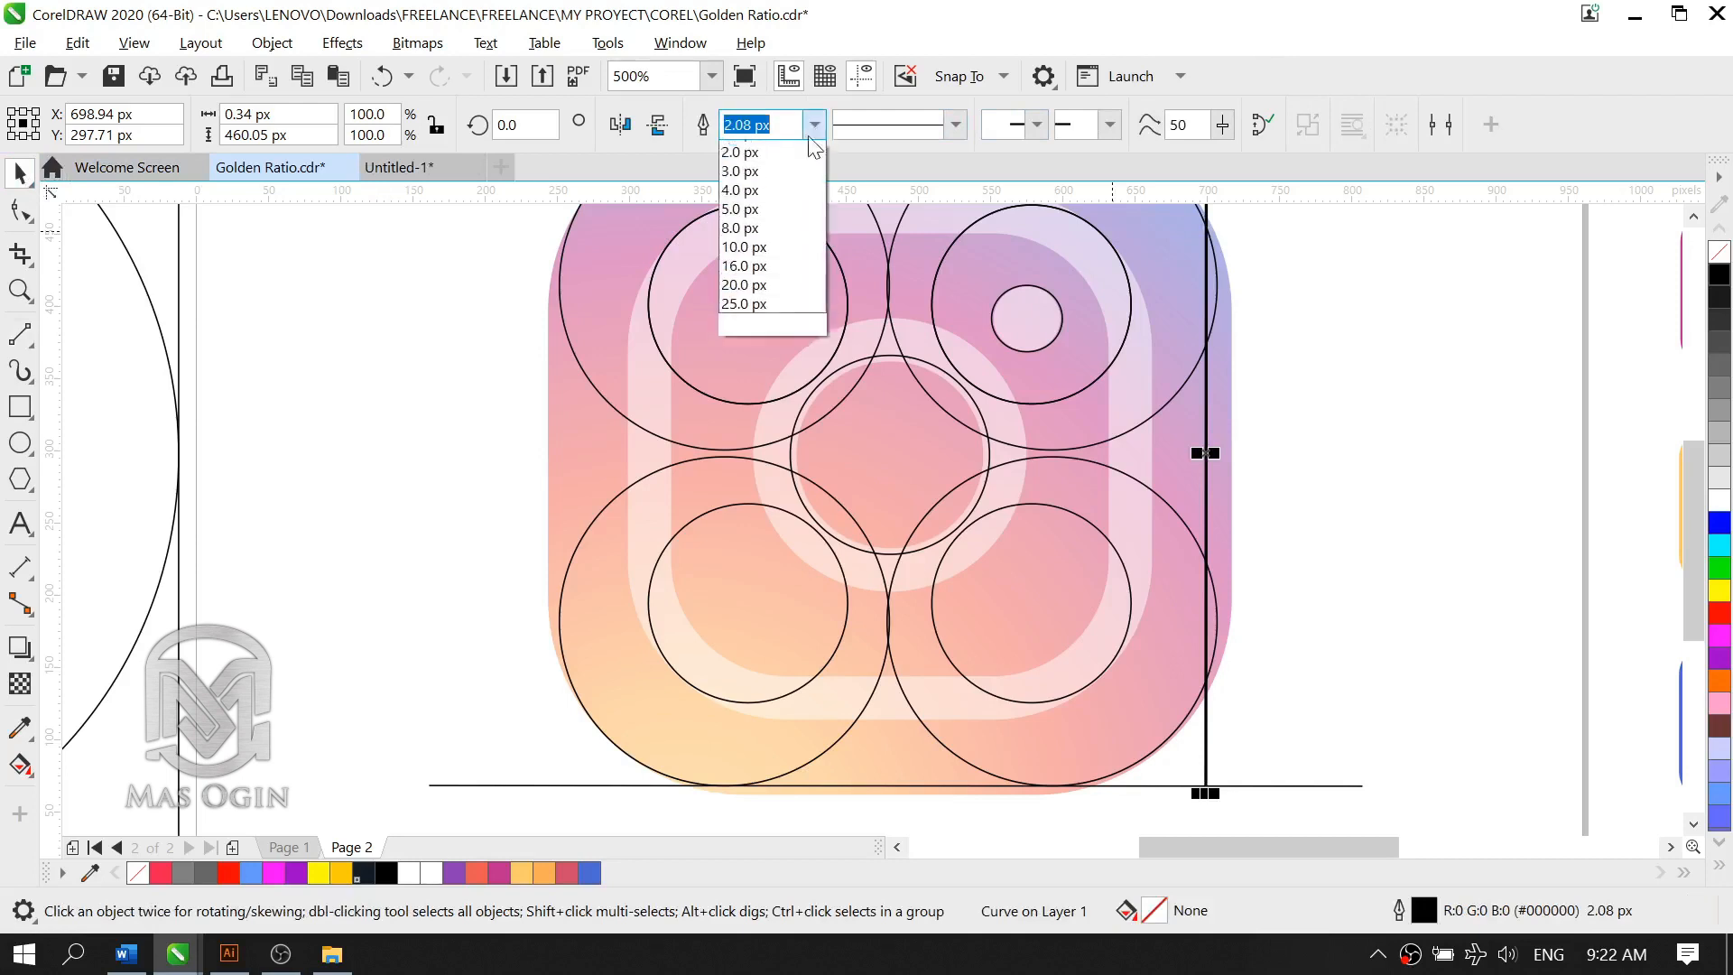
left_click(778, 189)
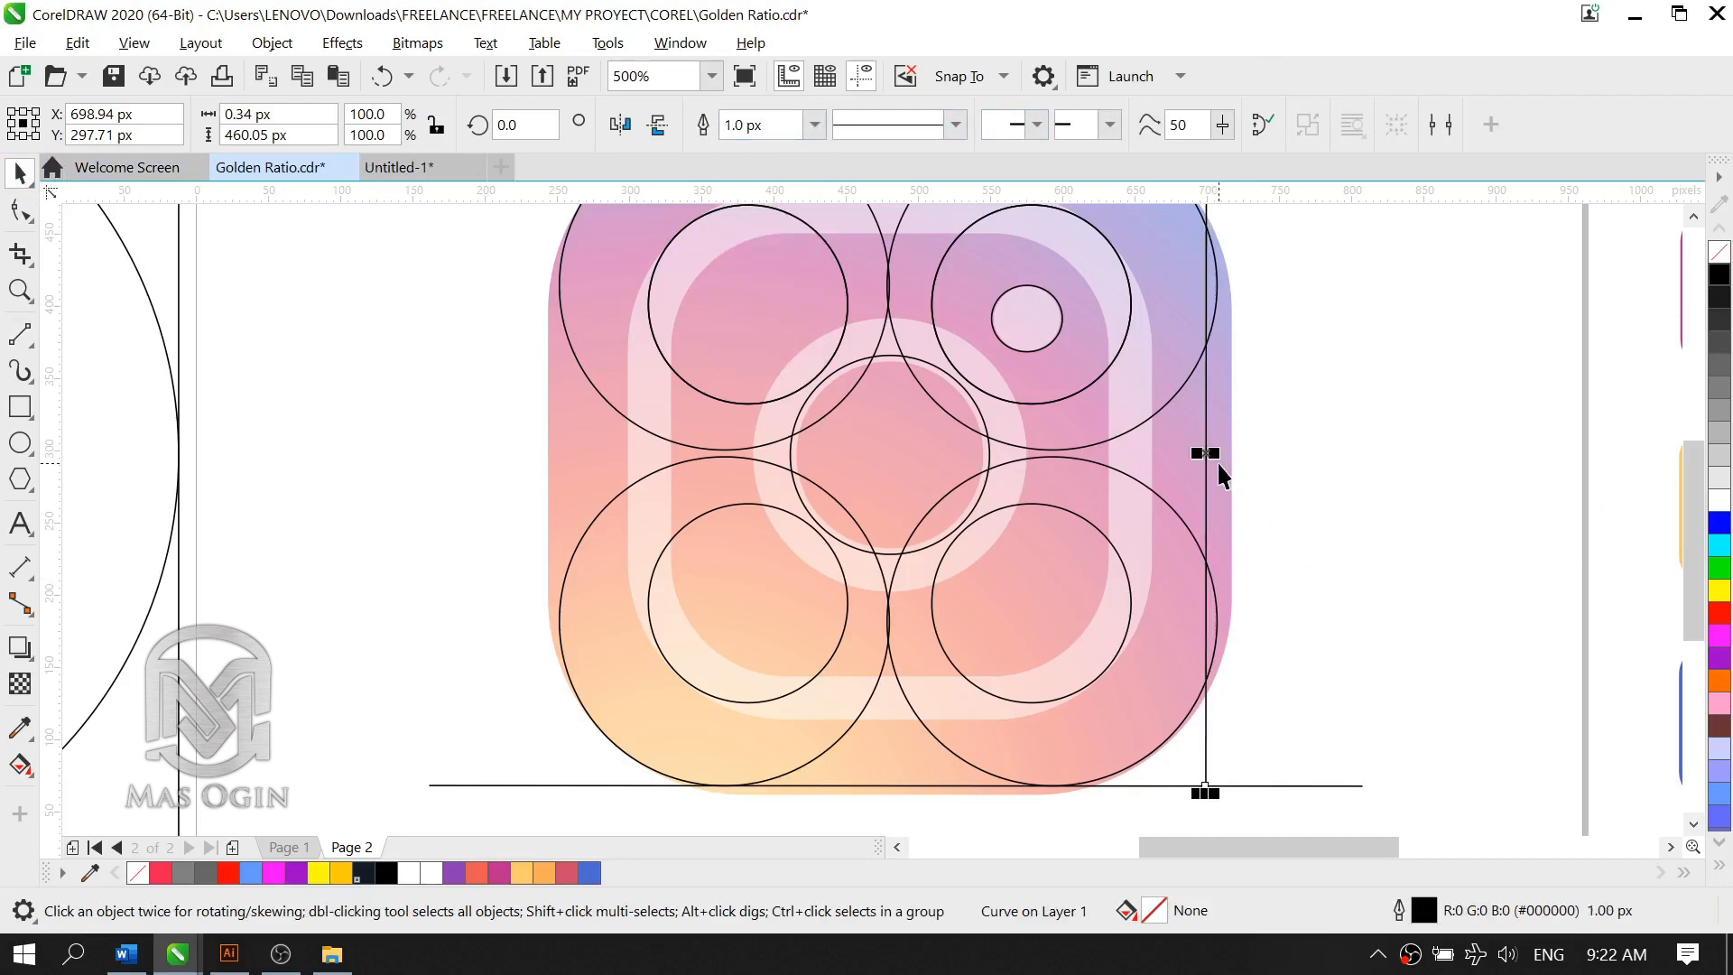
Step: Move the vertical line onto the right edges of the large circles and extend it at both ends to about 538 px
left_click_drag(1201, 451, 1218, 448)
scroll(1253, 546, "down", 2)
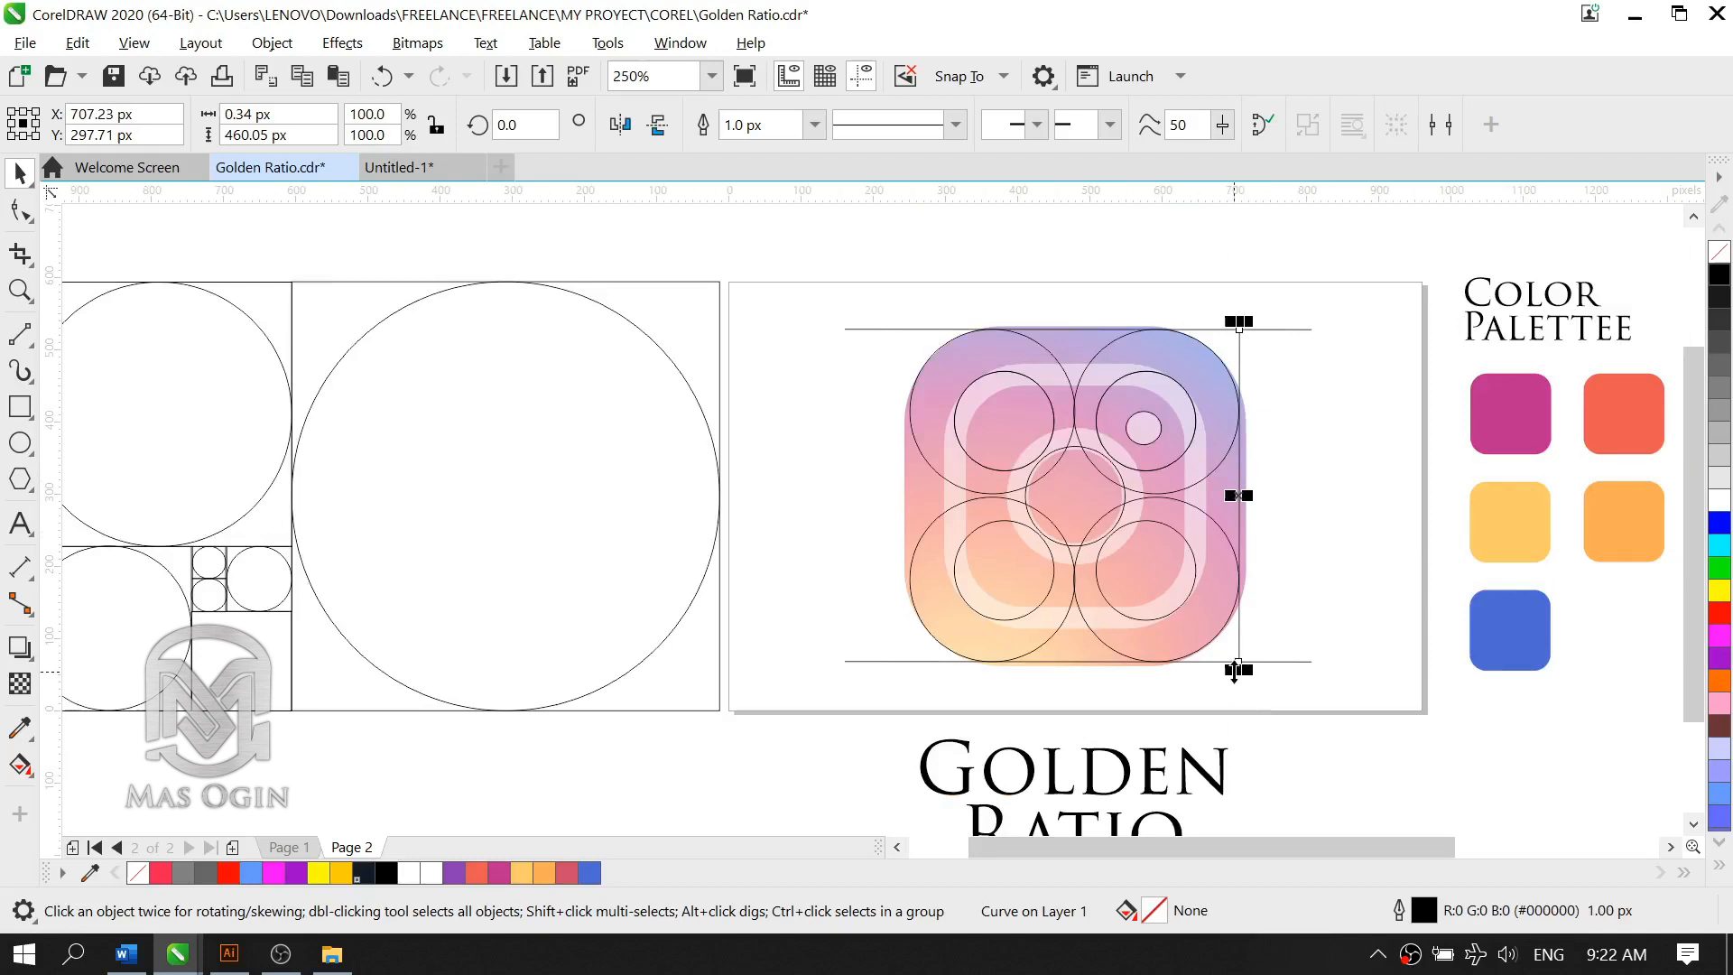
left_click_drag(1235, 670, 1238, 700)
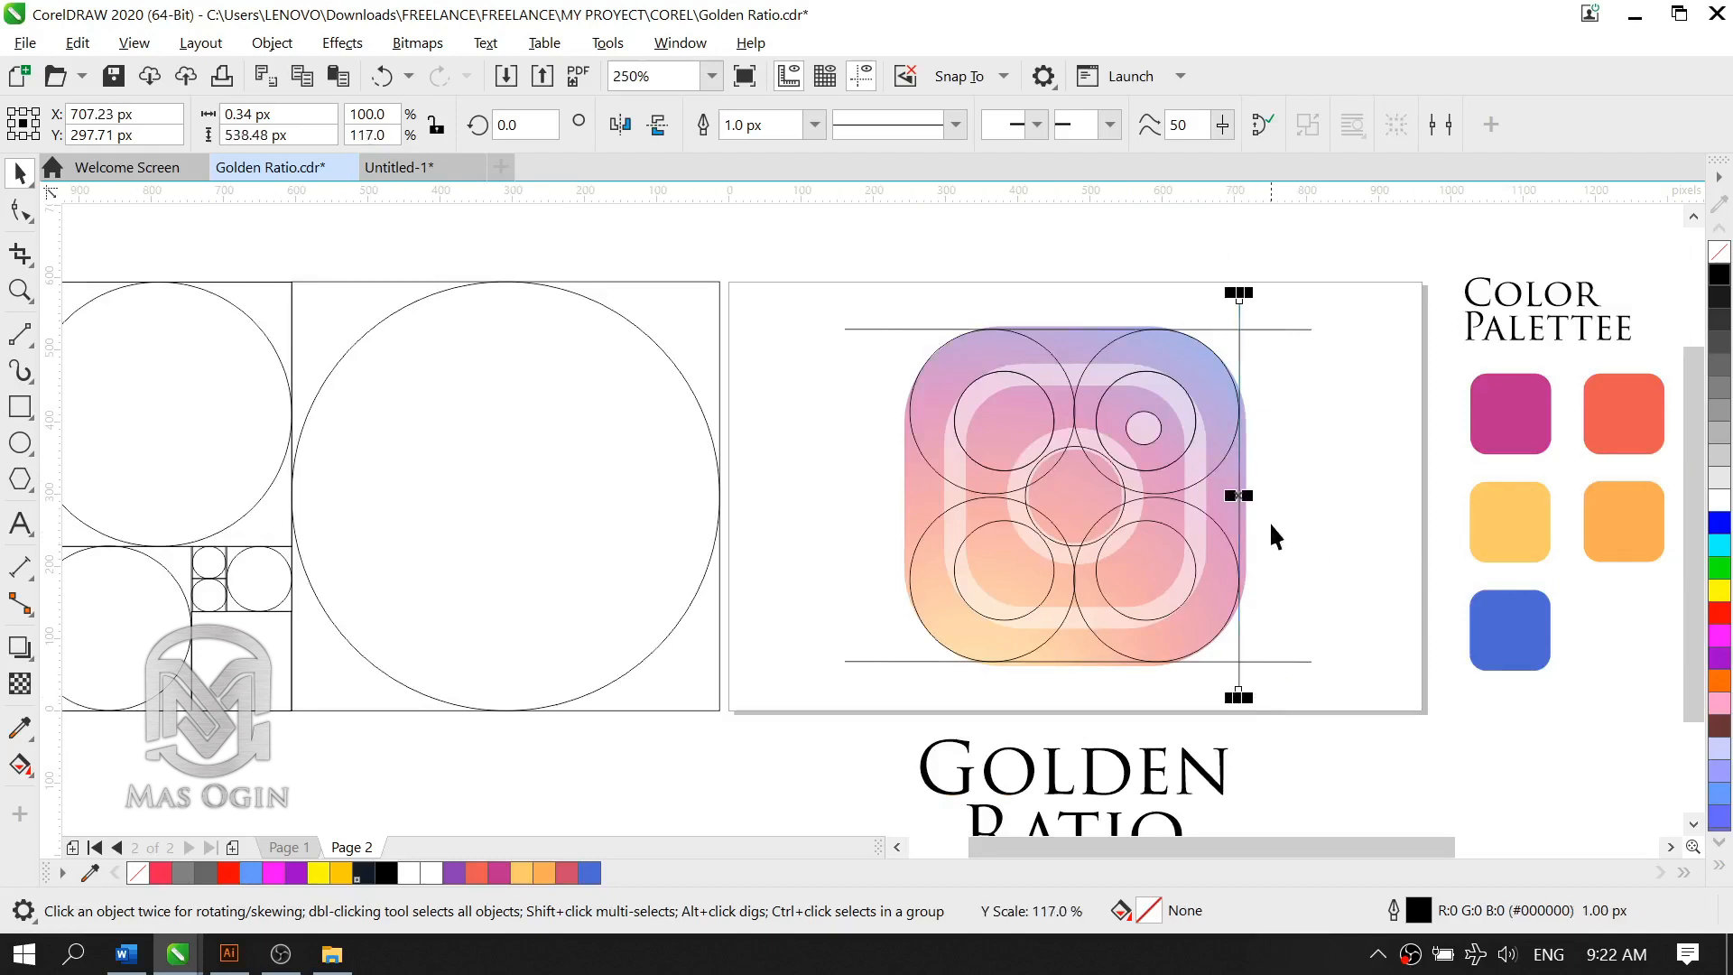
Step: Copy the right vertical line horizontally onto the left edges of the two left large circles
scroll(1270, 522, "up", 2)
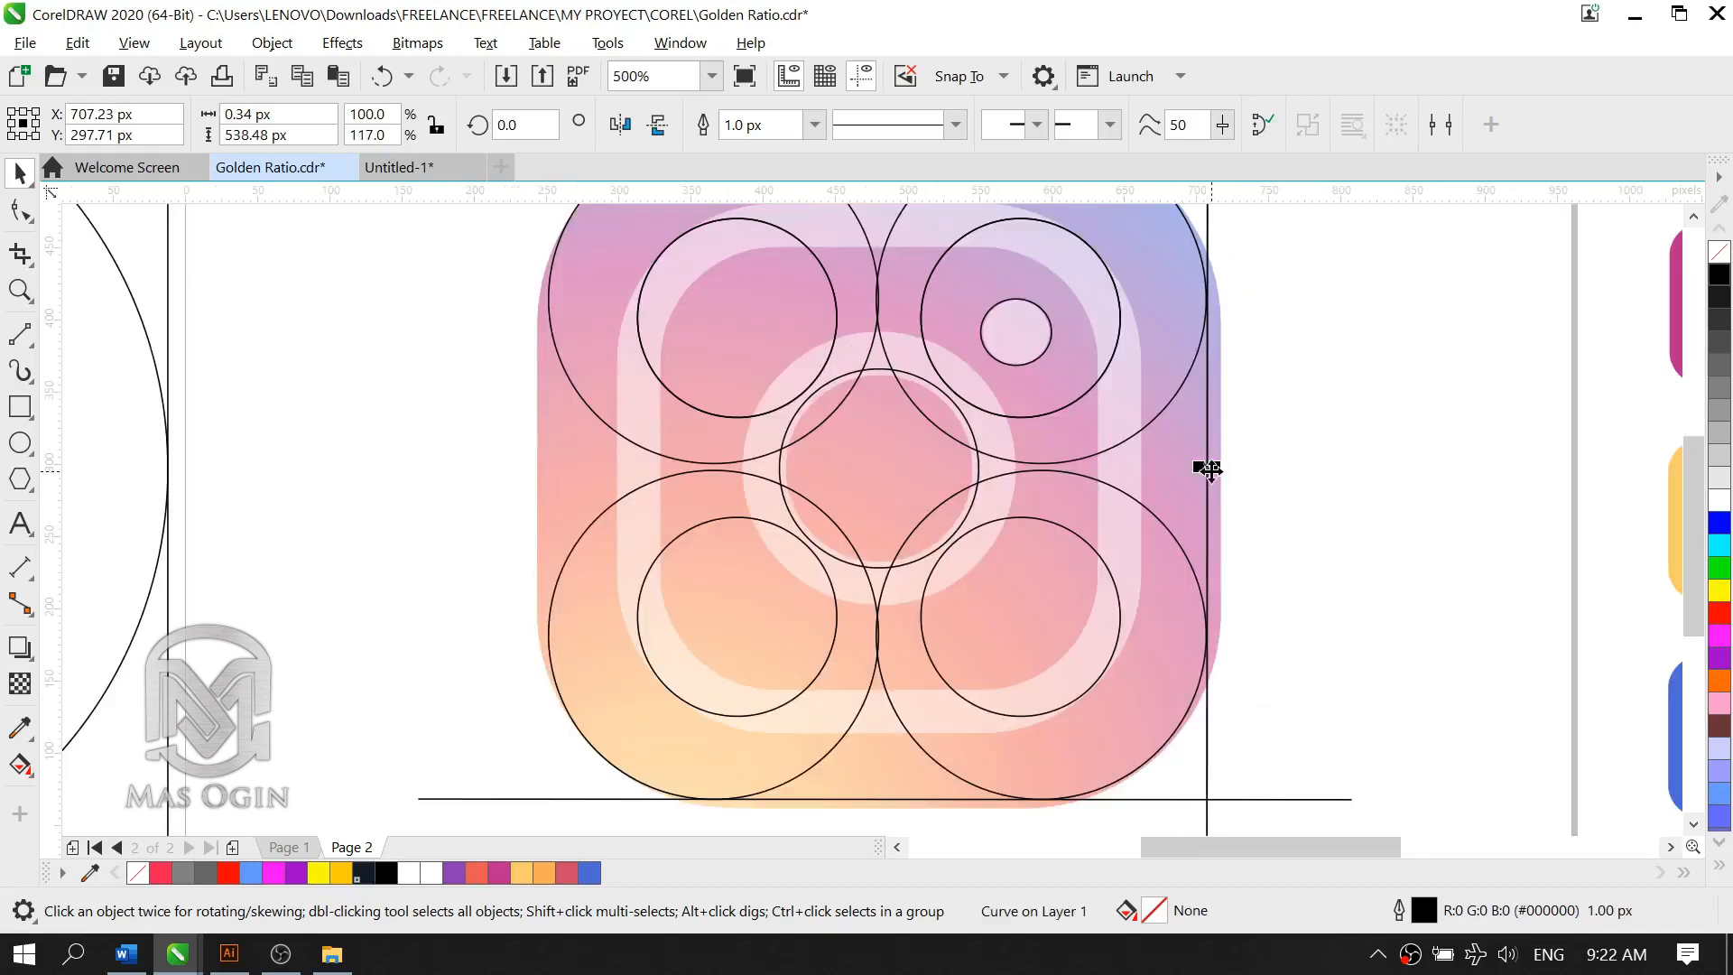
left_click(1314, 468)
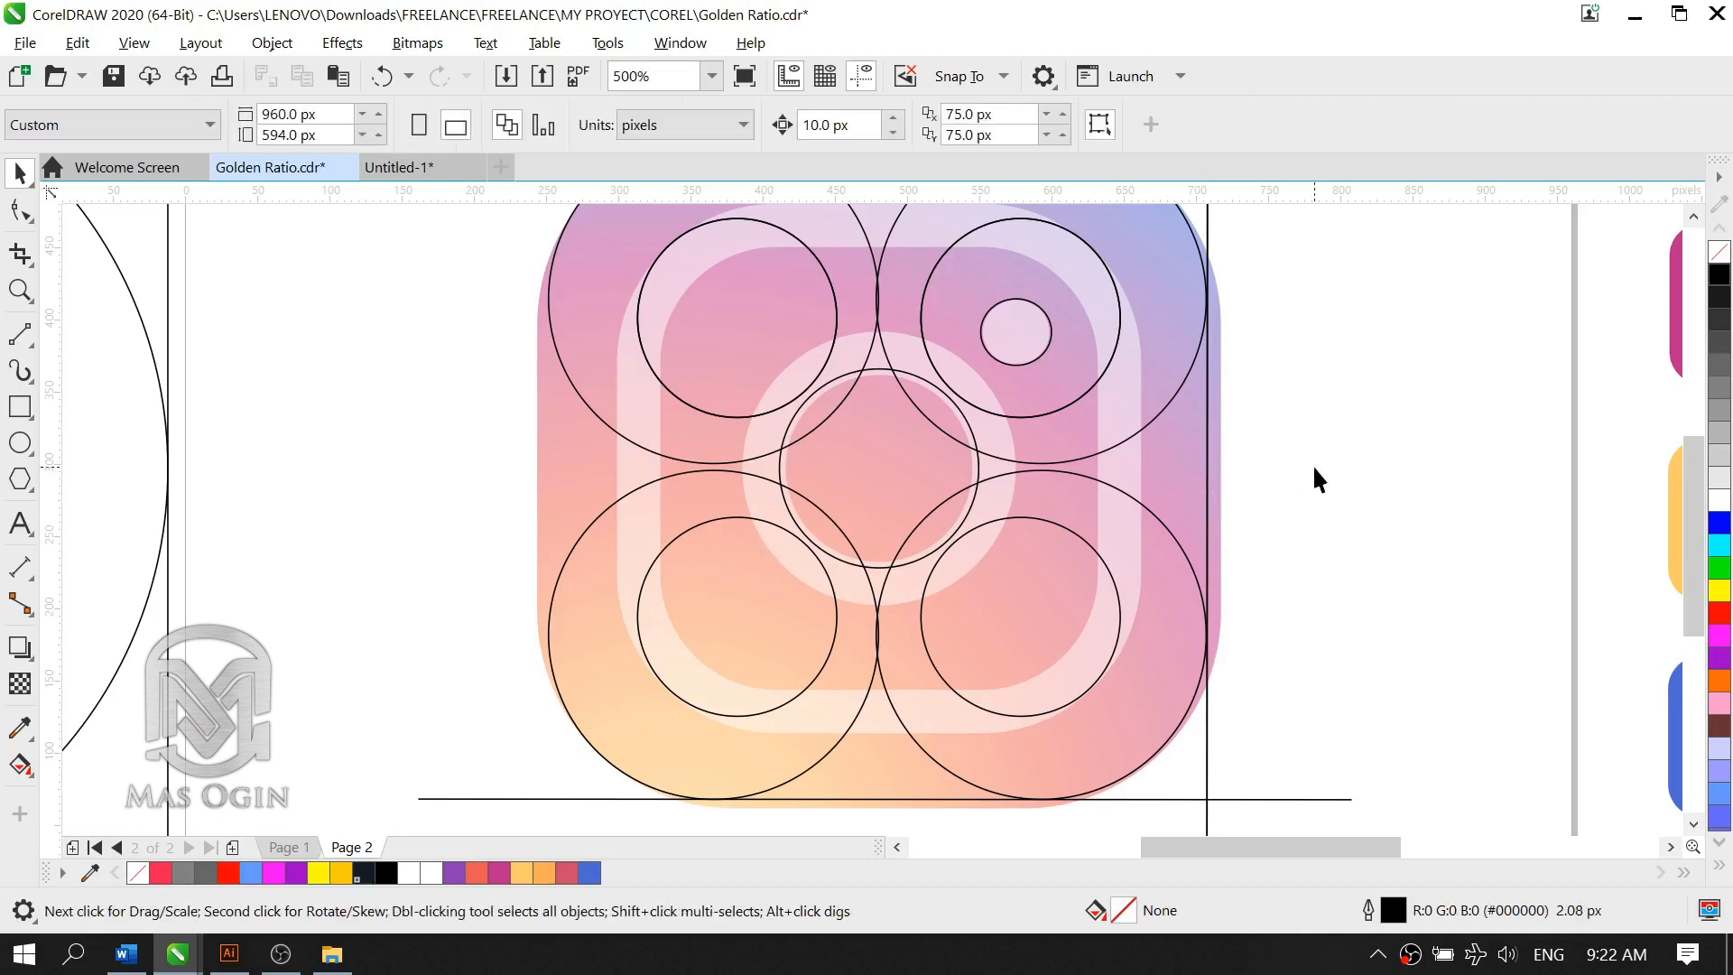
left_click(1210, 492)
left_click_drag(1205, 472, 545, 522)
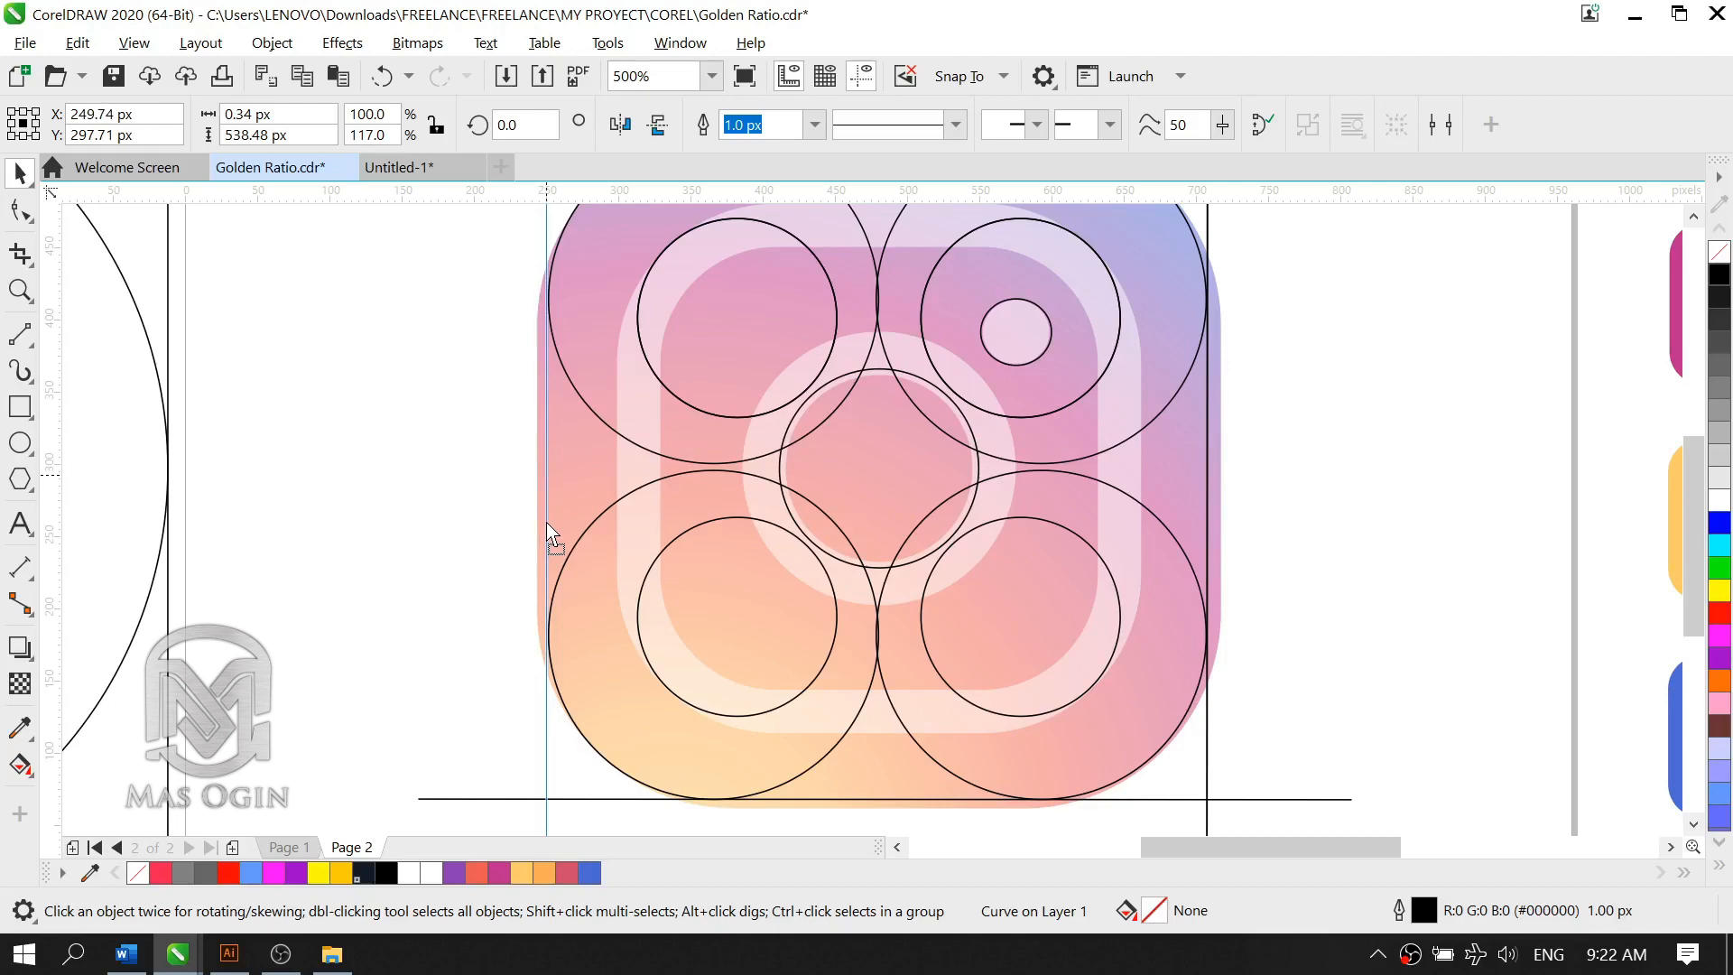
left_click_drag(546, 522, 548, 521)
Step: Copy the left vertical line inward onto the left edges of the two left inner circles
scroll(986, 522, "down", 1)
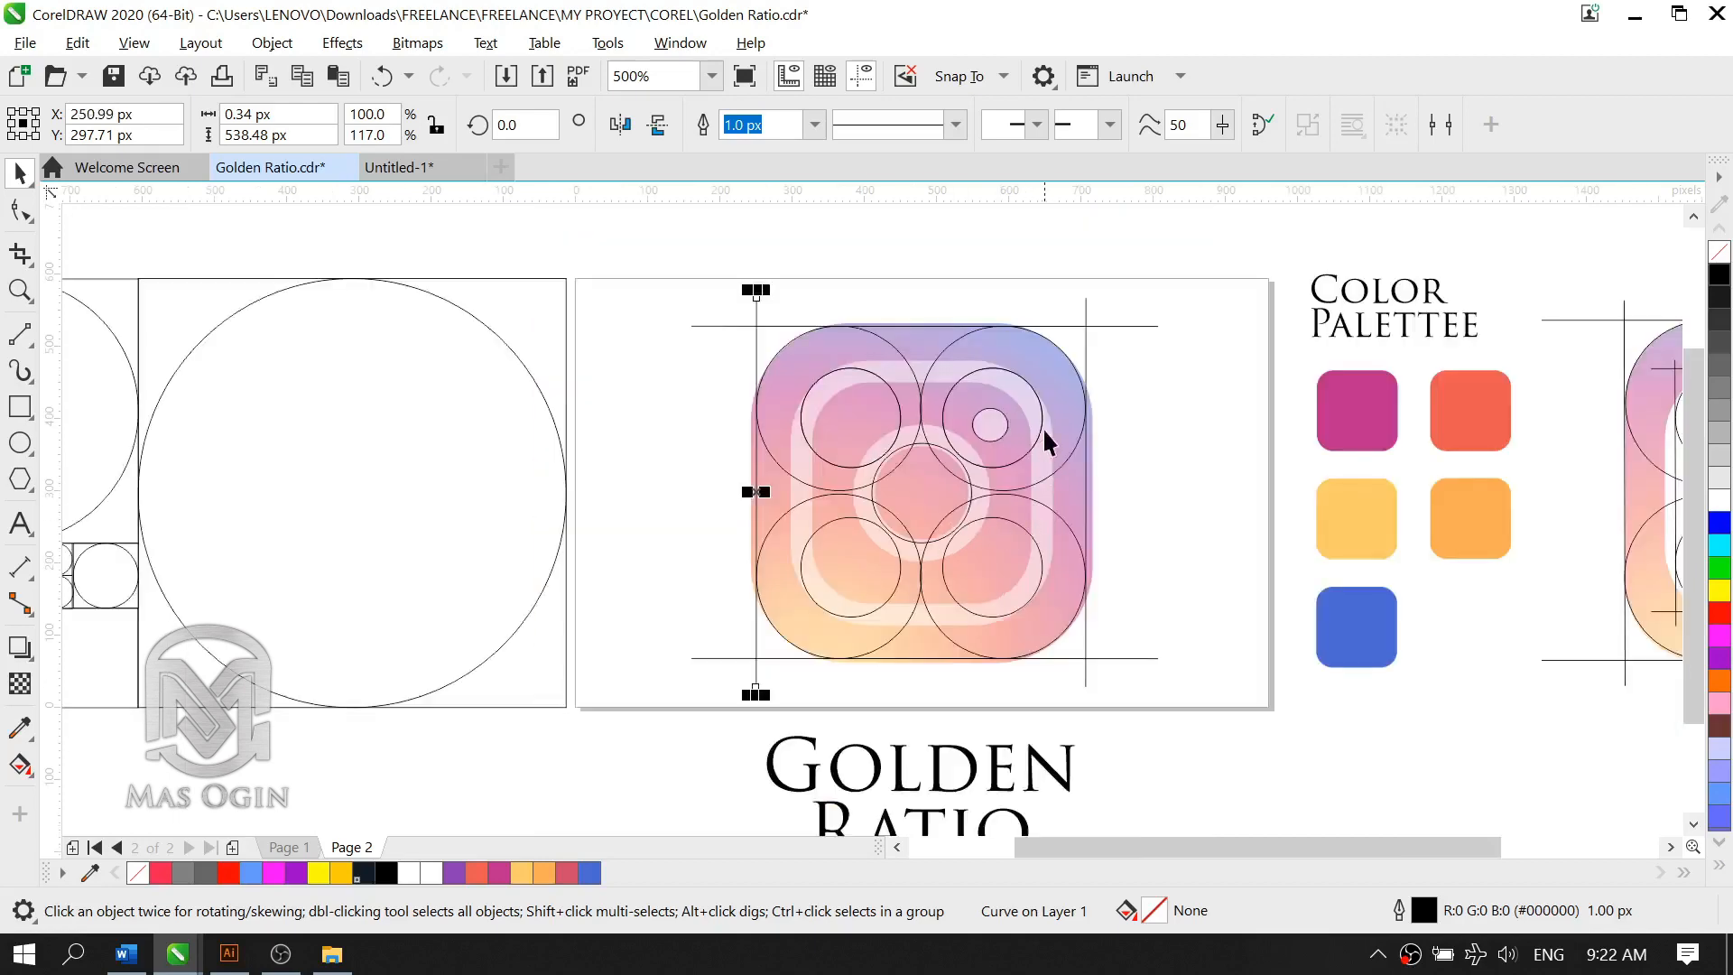
scroll(907, 316, "up", 1)
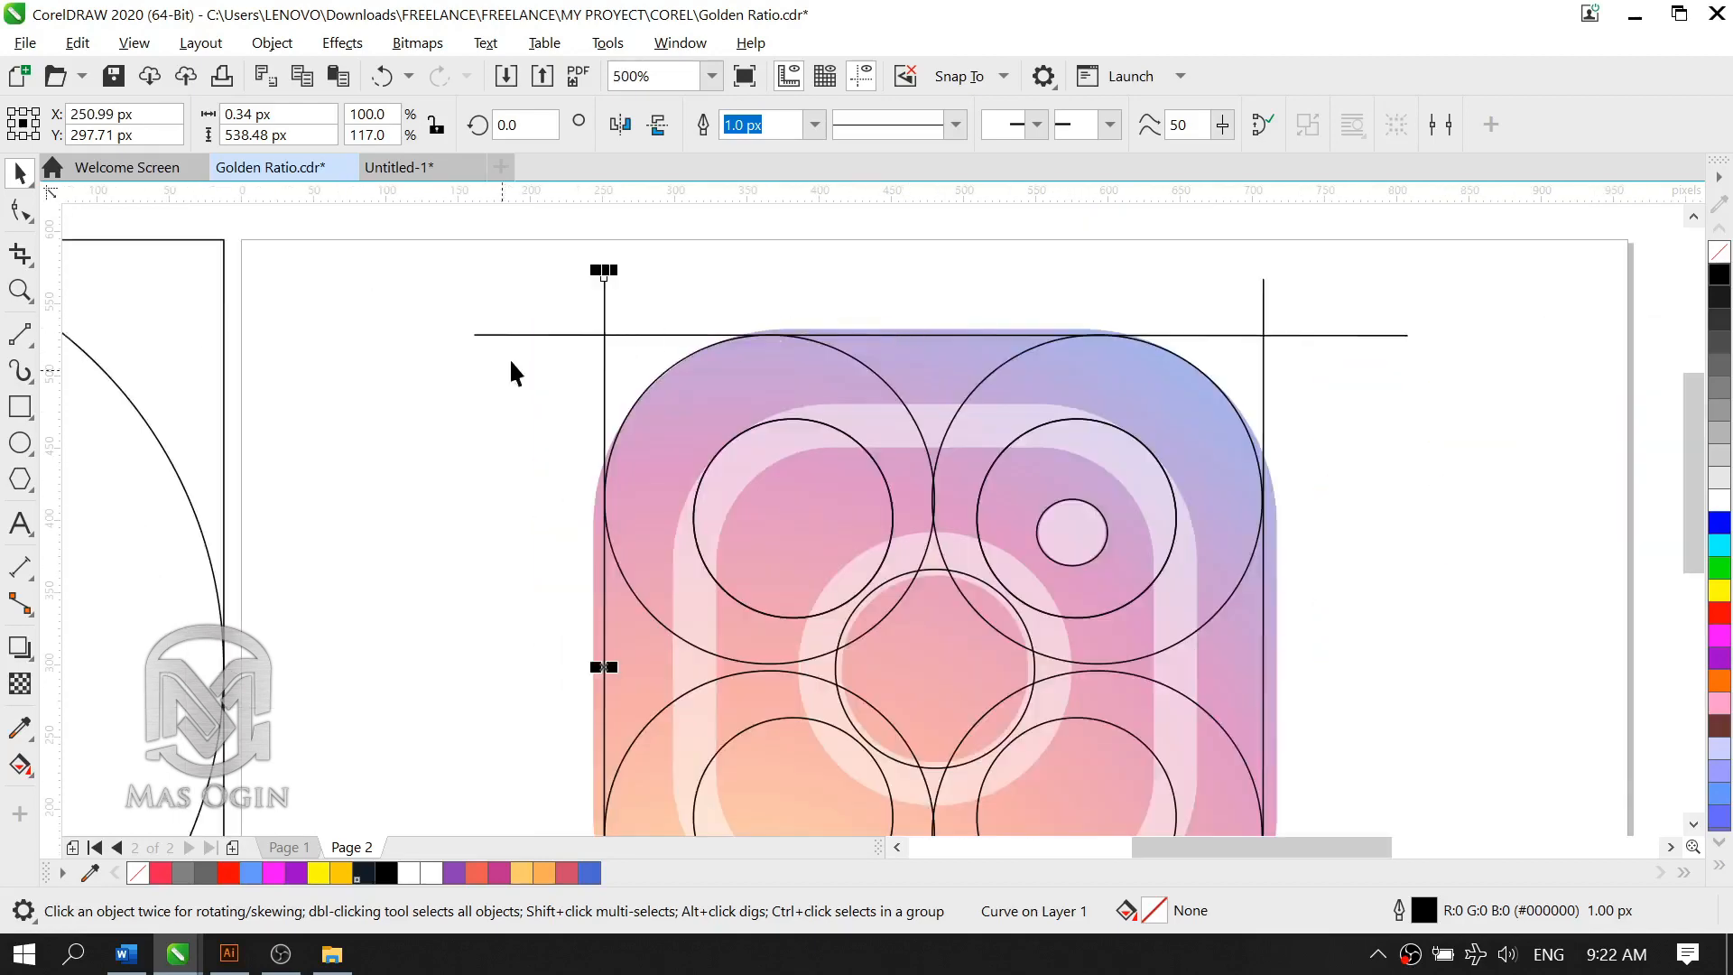
scroll(1112, 293, "down", 2)
scroll(1200, 356, "up", 1)
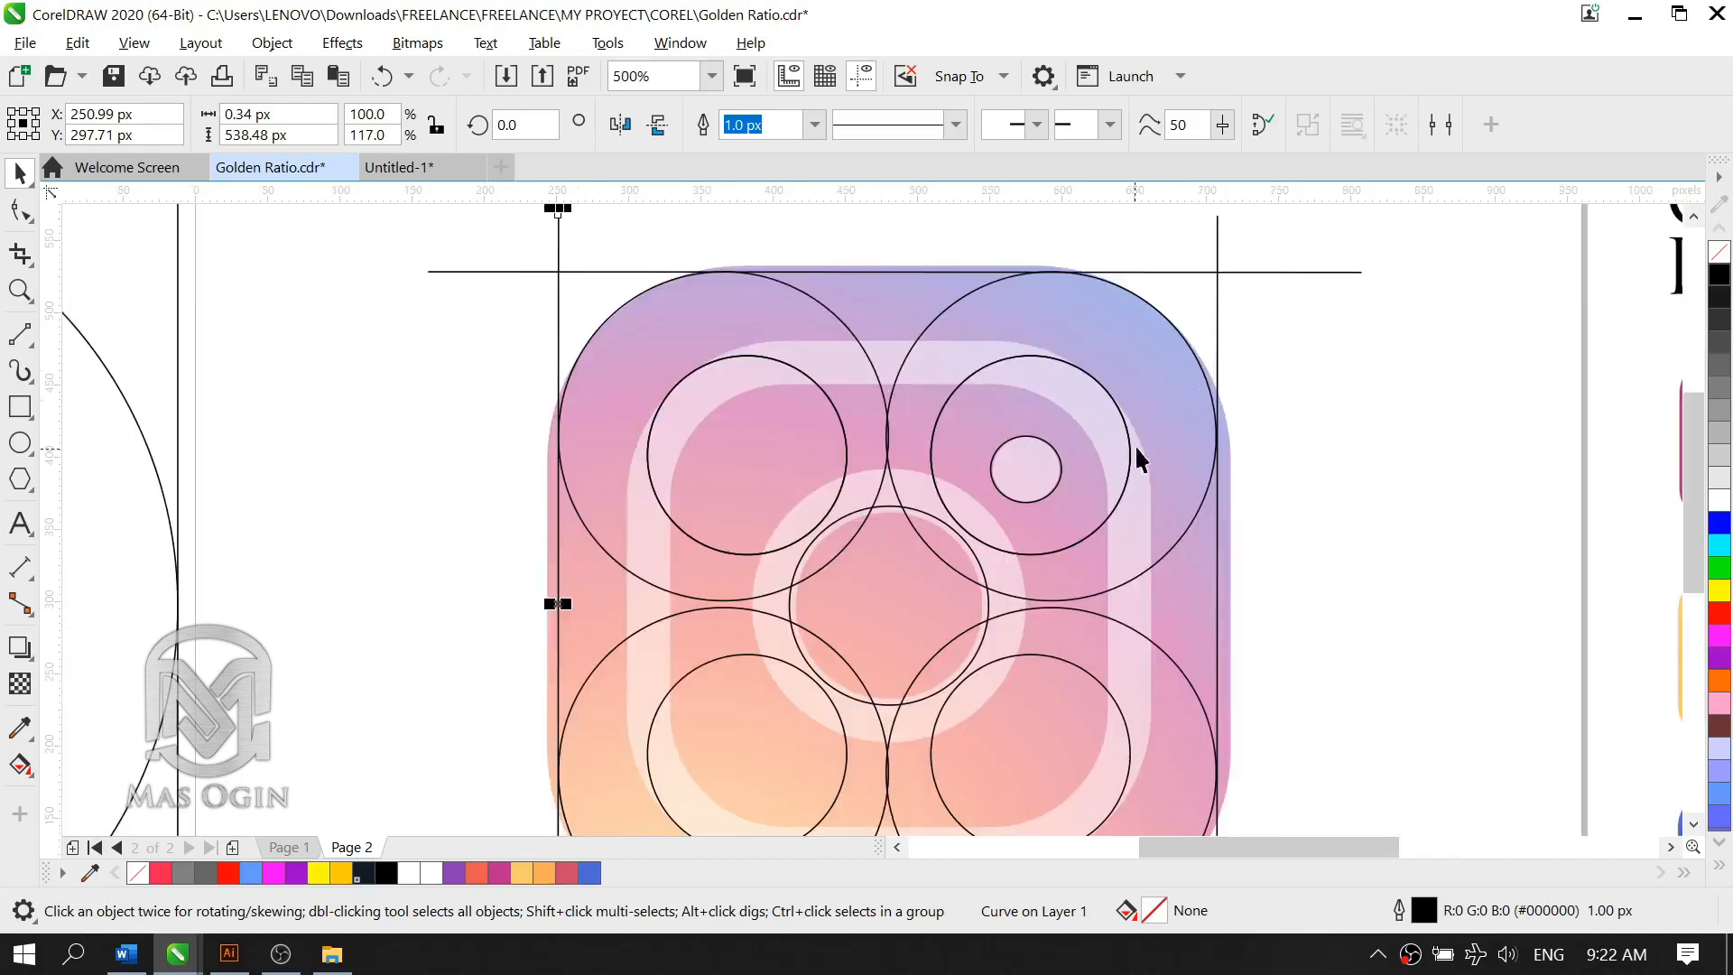
scroll(1153, 430, "down", 1)
scroll(1159, 452, "up", 1)
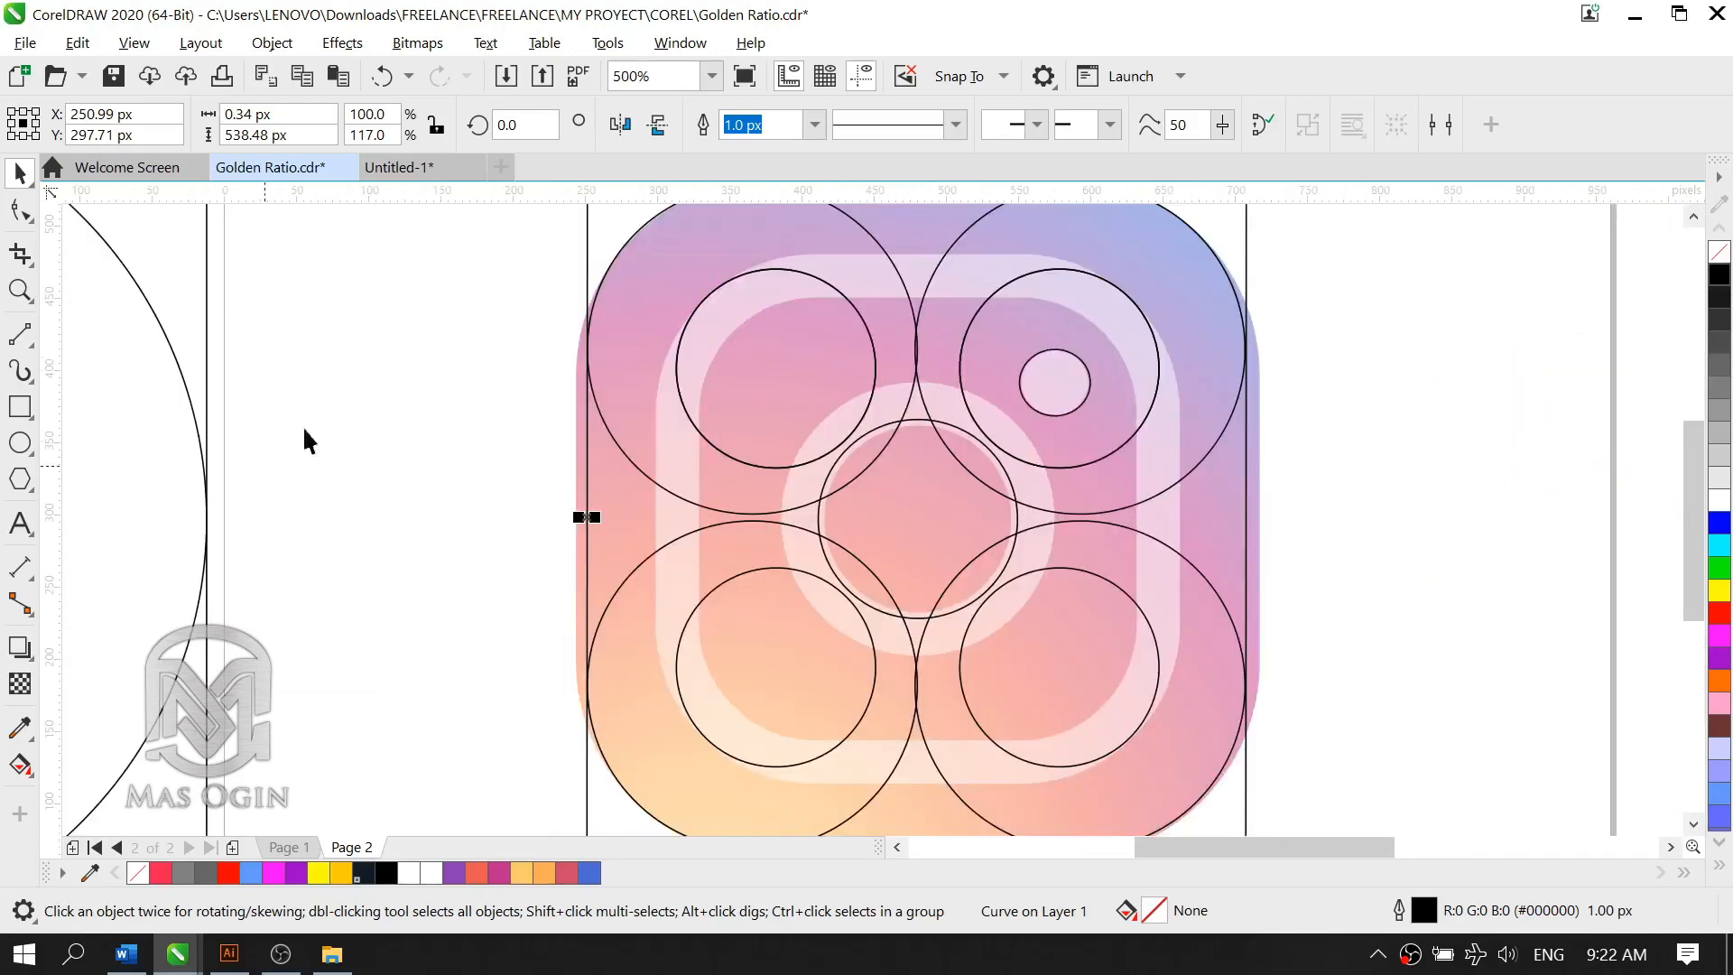
scroll(878, 432, "down", 2)
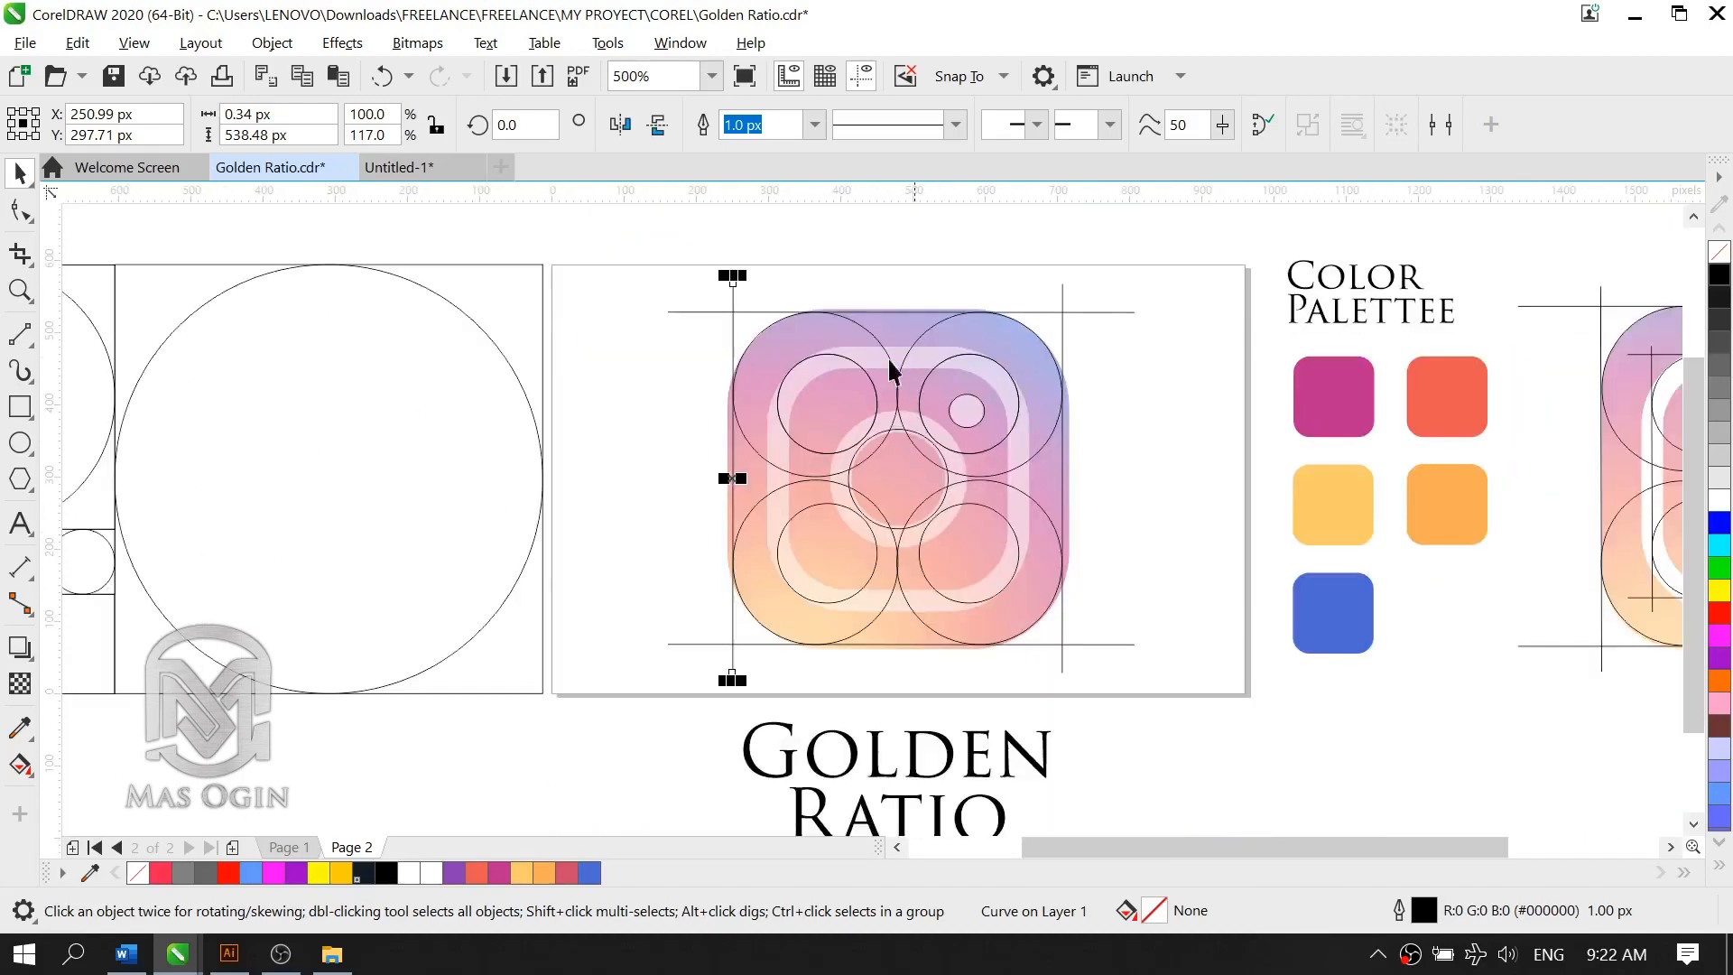
scroll(939, 457, "up", 1)
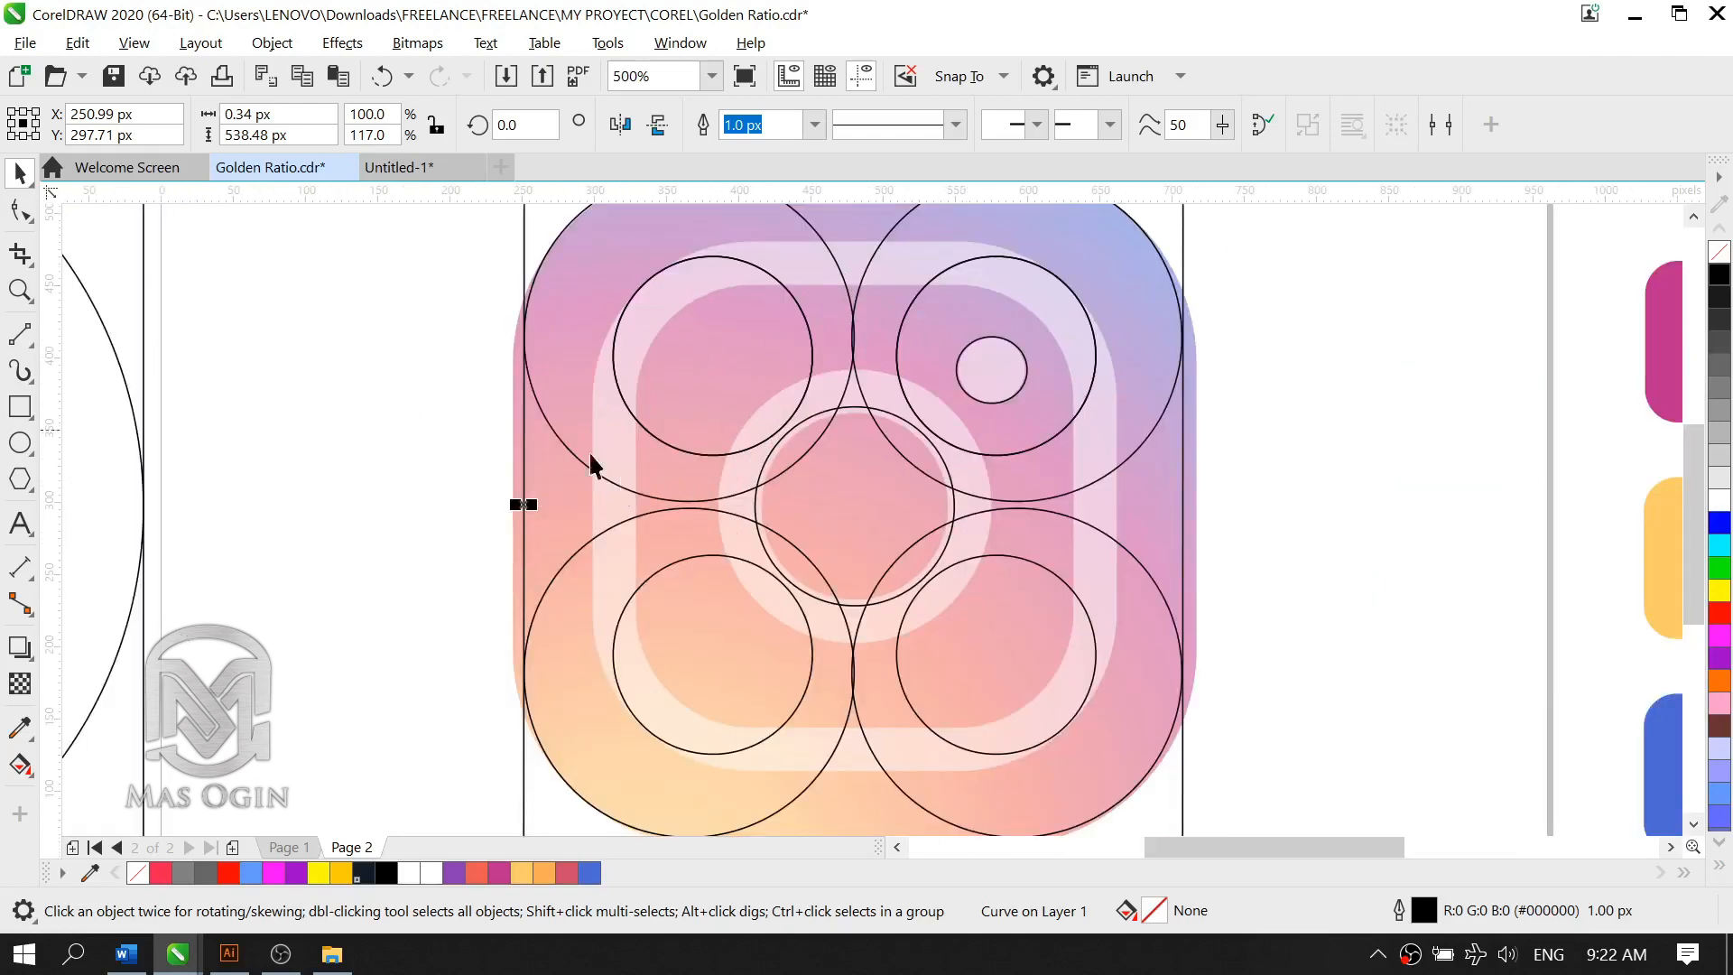
left_click(615, 632)
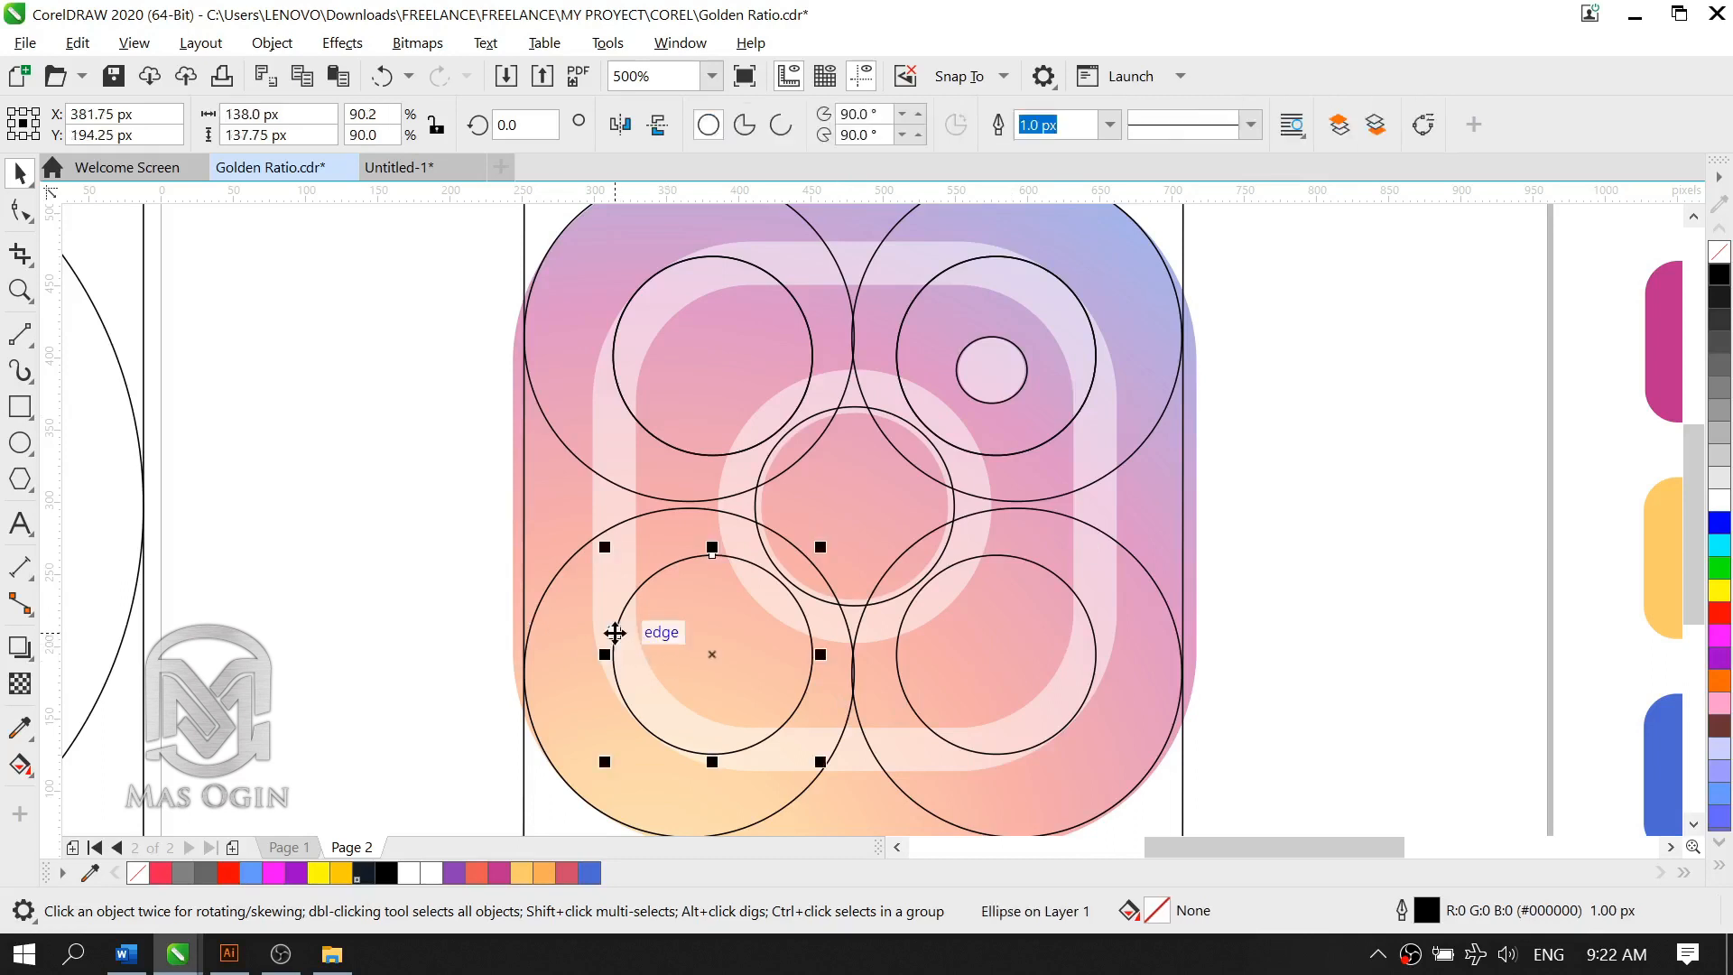
left_click(524, 516)
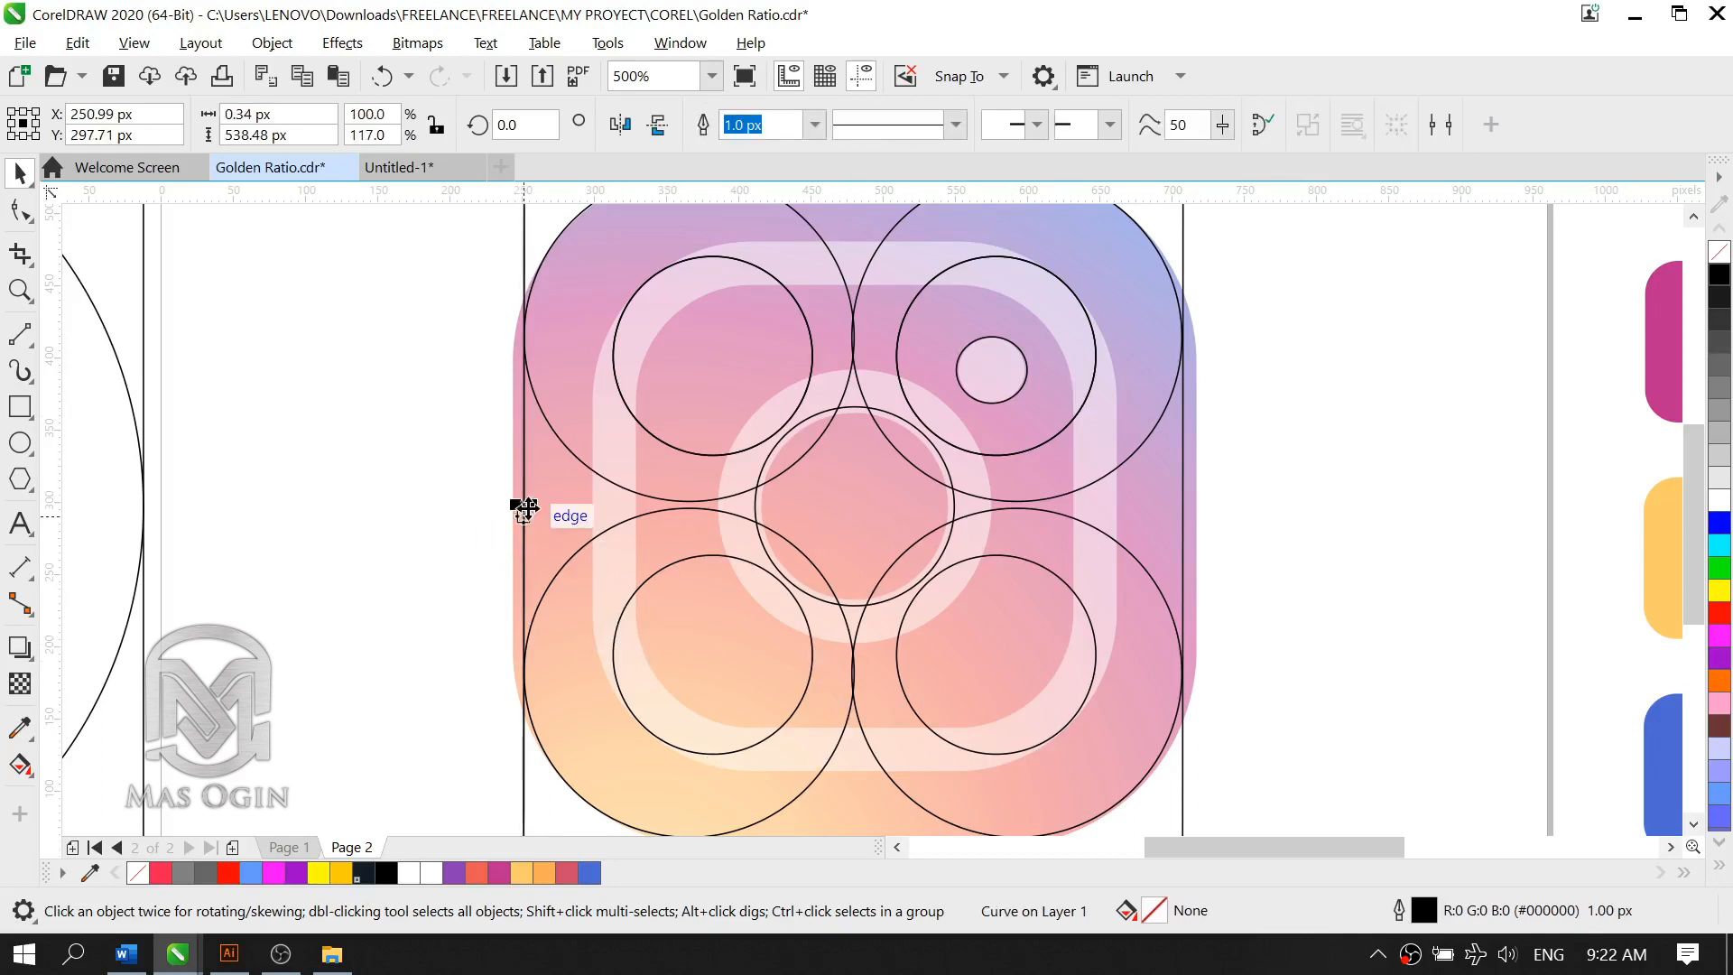
left_click_drag(524, 503, 610, 511)
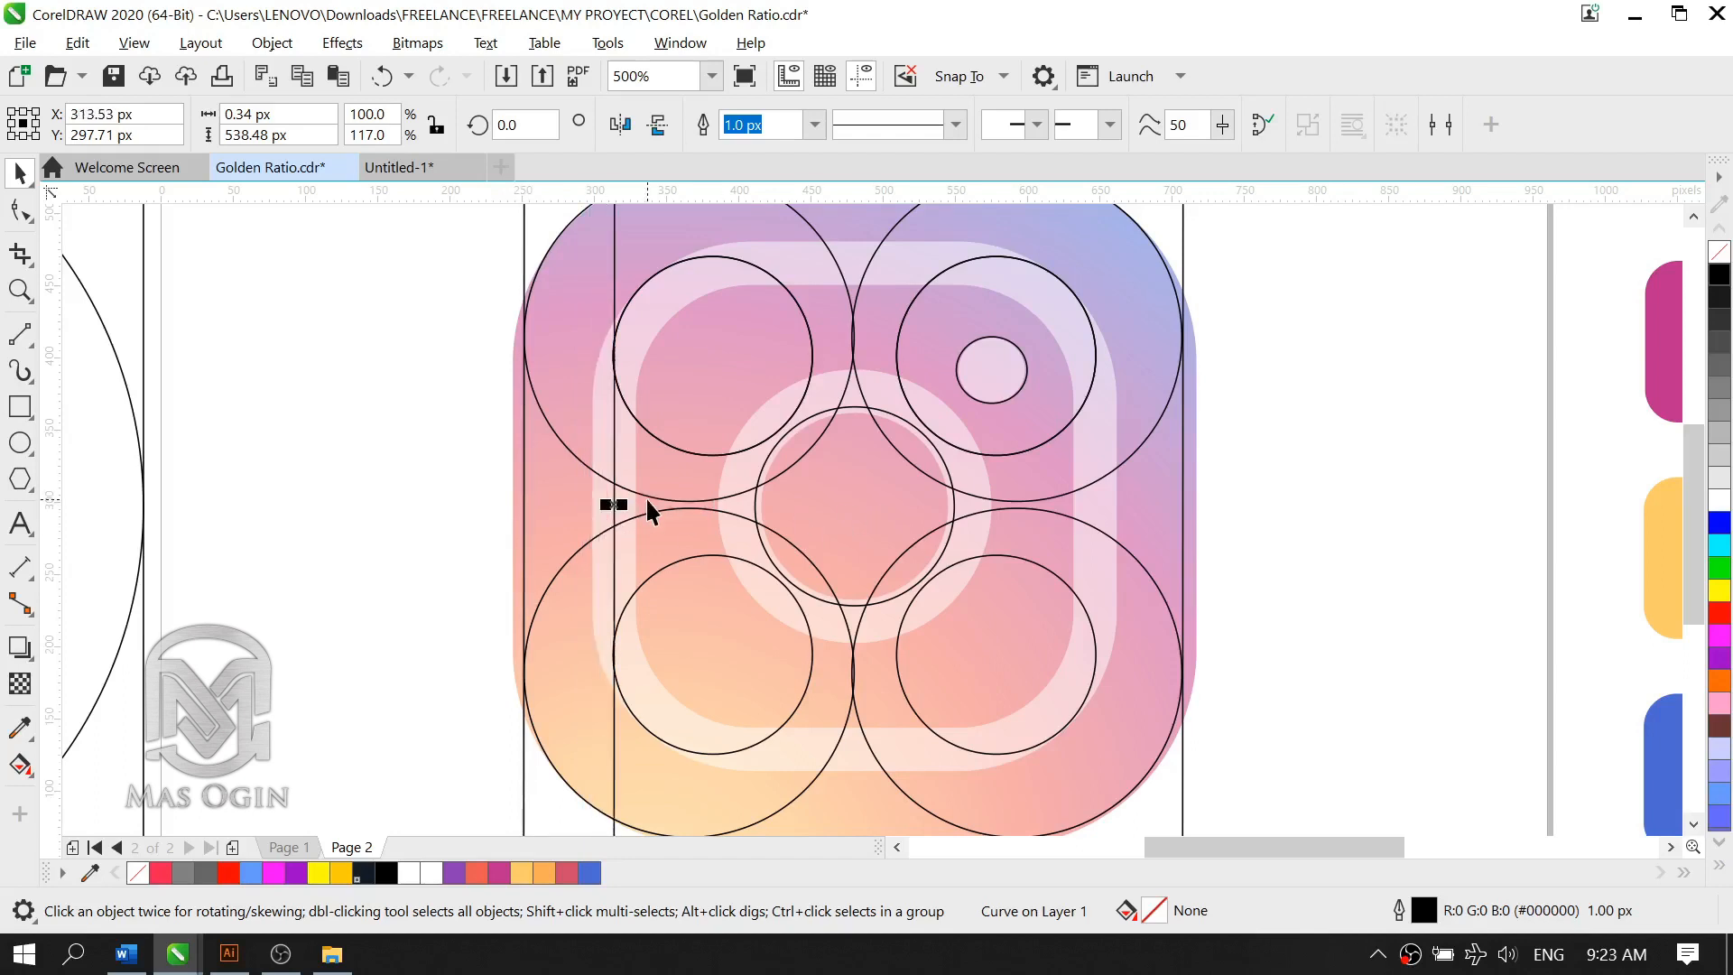
Step: Align the inner vertical line exactly with the left edges of the two left inner circles
scroll(646, 498, "up", 2)
mouse_move(596, 516)
left_mouse_down()
mouse_move(580, 541)
mouse_move(605, 561)
mouse_move(614, 503)
left_mouse_up()
key("Escape")
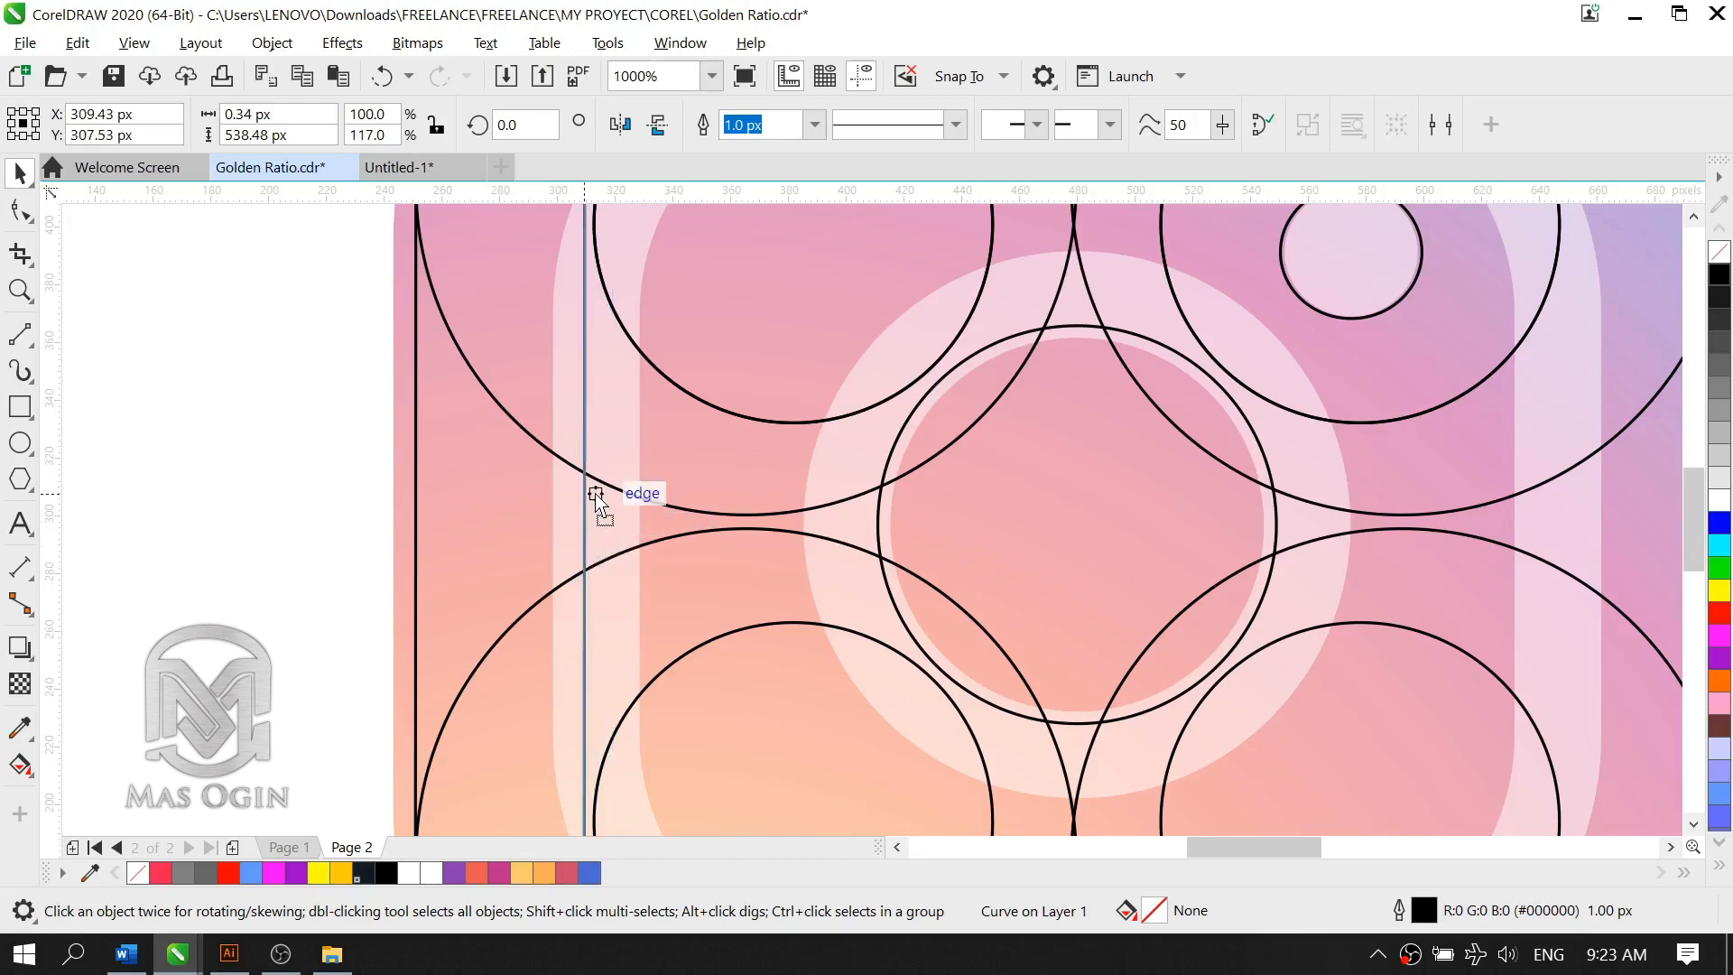
scroll(565, 434, "down", 2)
scroll(565, 434, "up", 2)
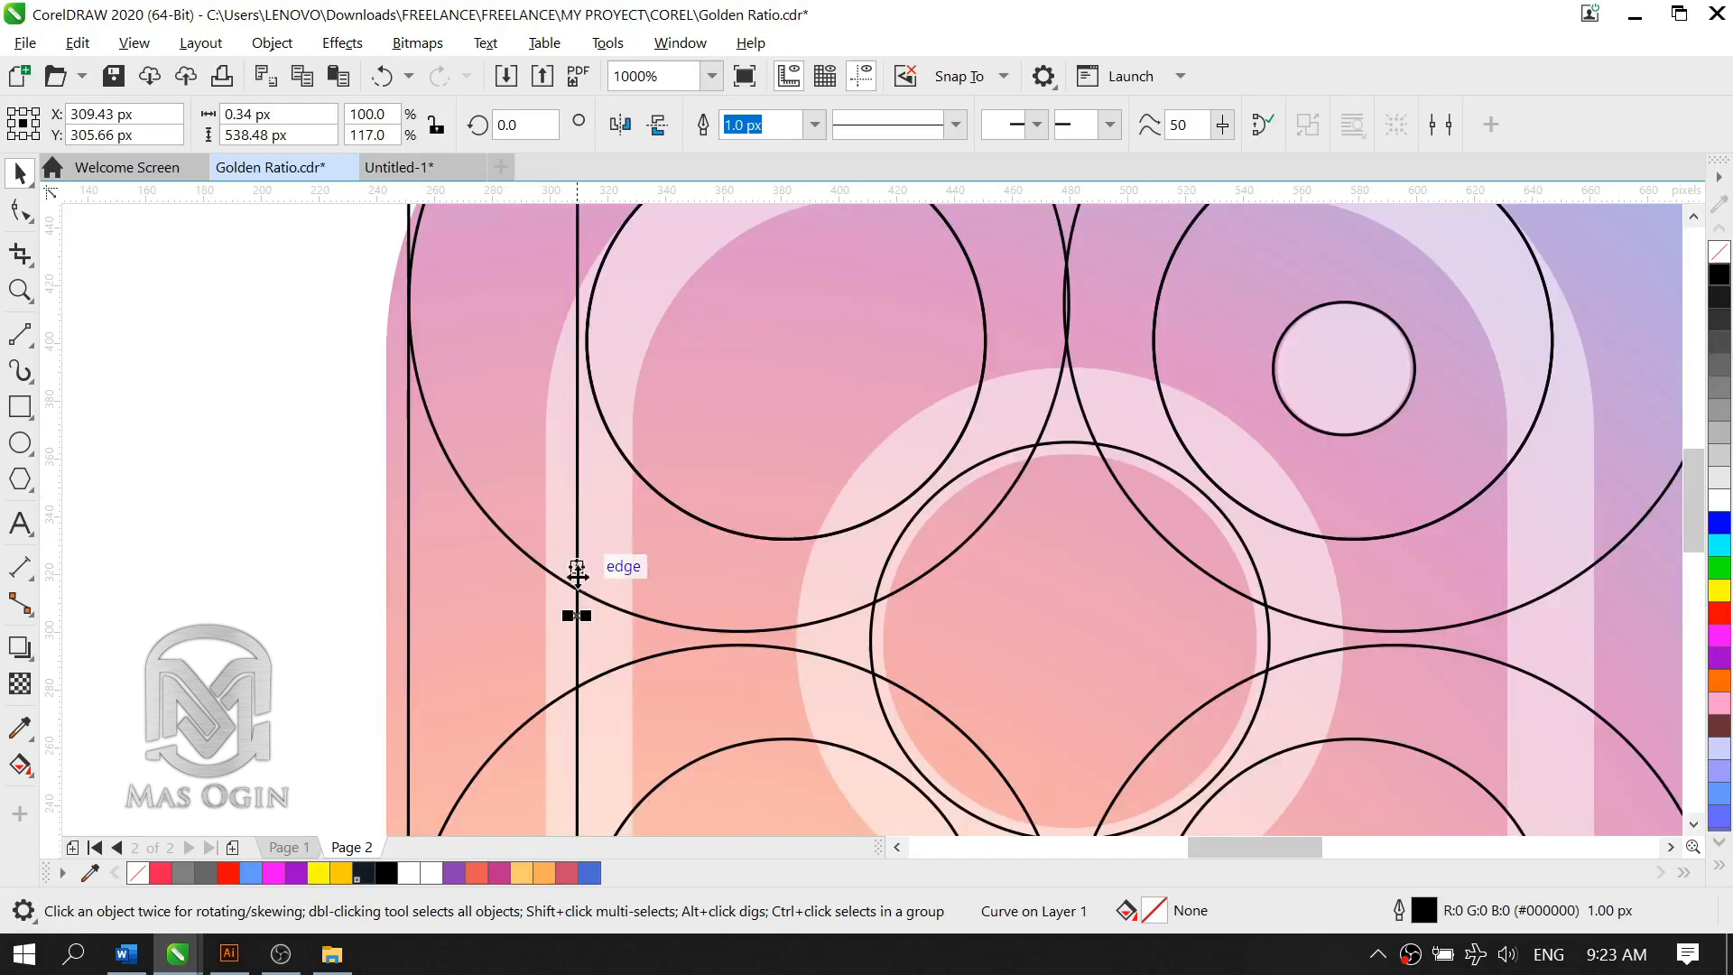
key("Escape")
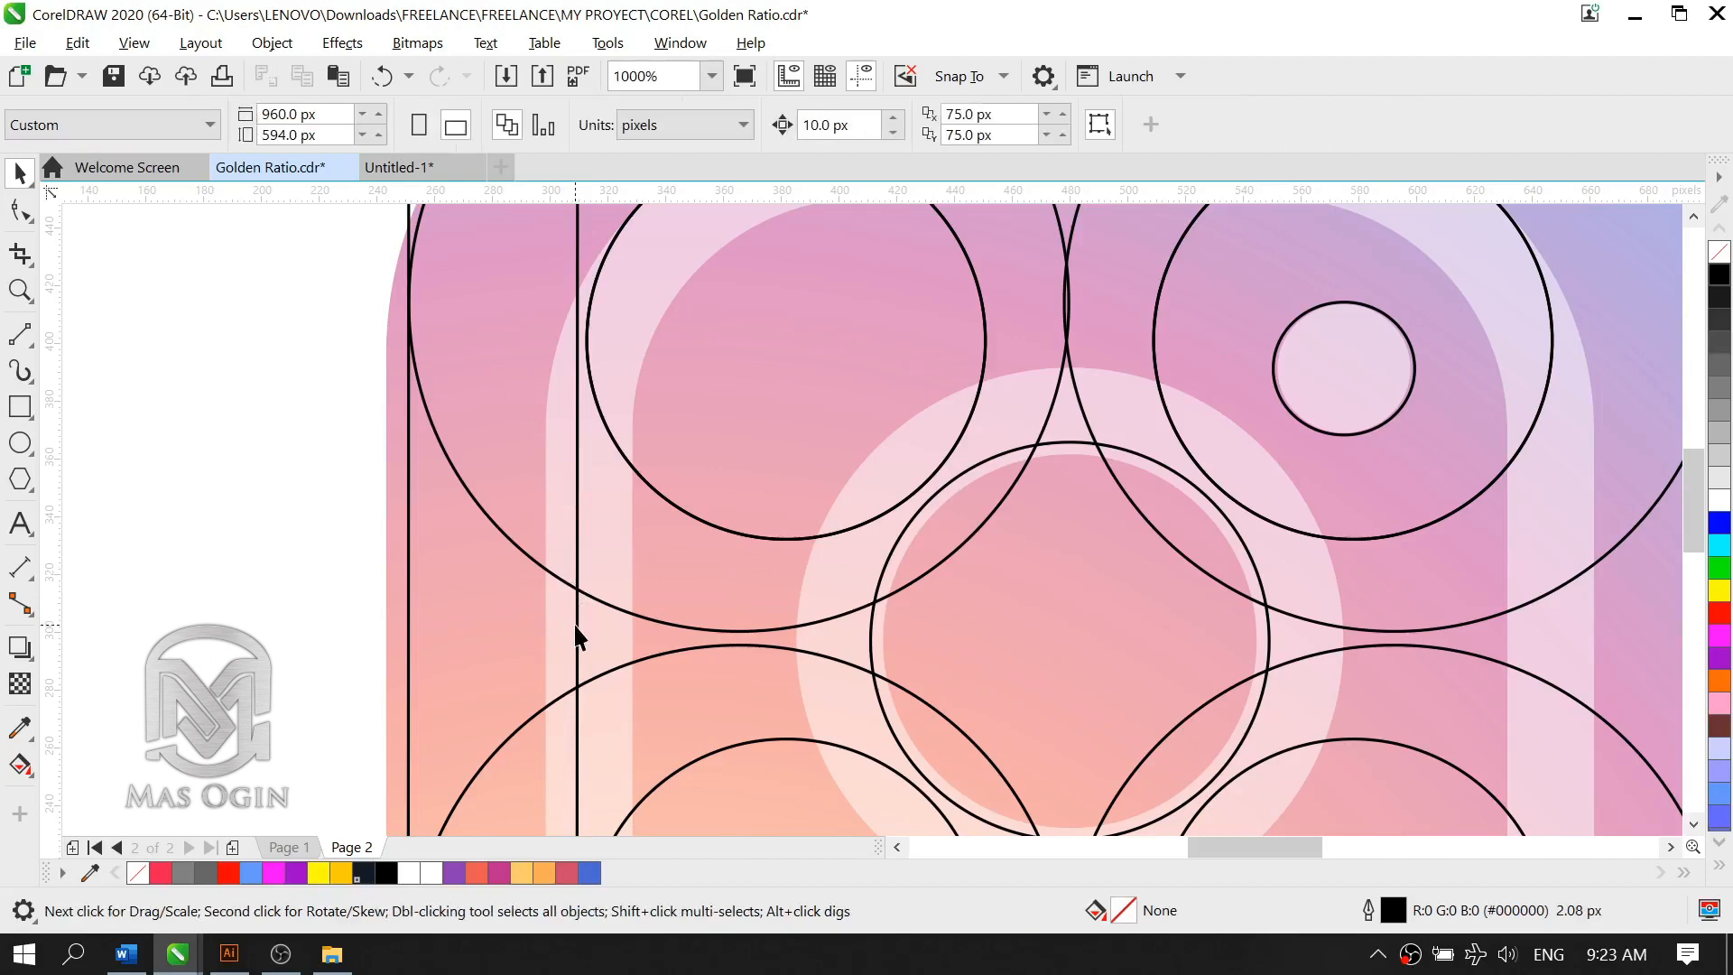
left_click(575, 621)
mouse_move(578, 614)
left_mouse_down()
mouse_move(516, 615)
mouse_move(583, 625)
left_mouse_up()
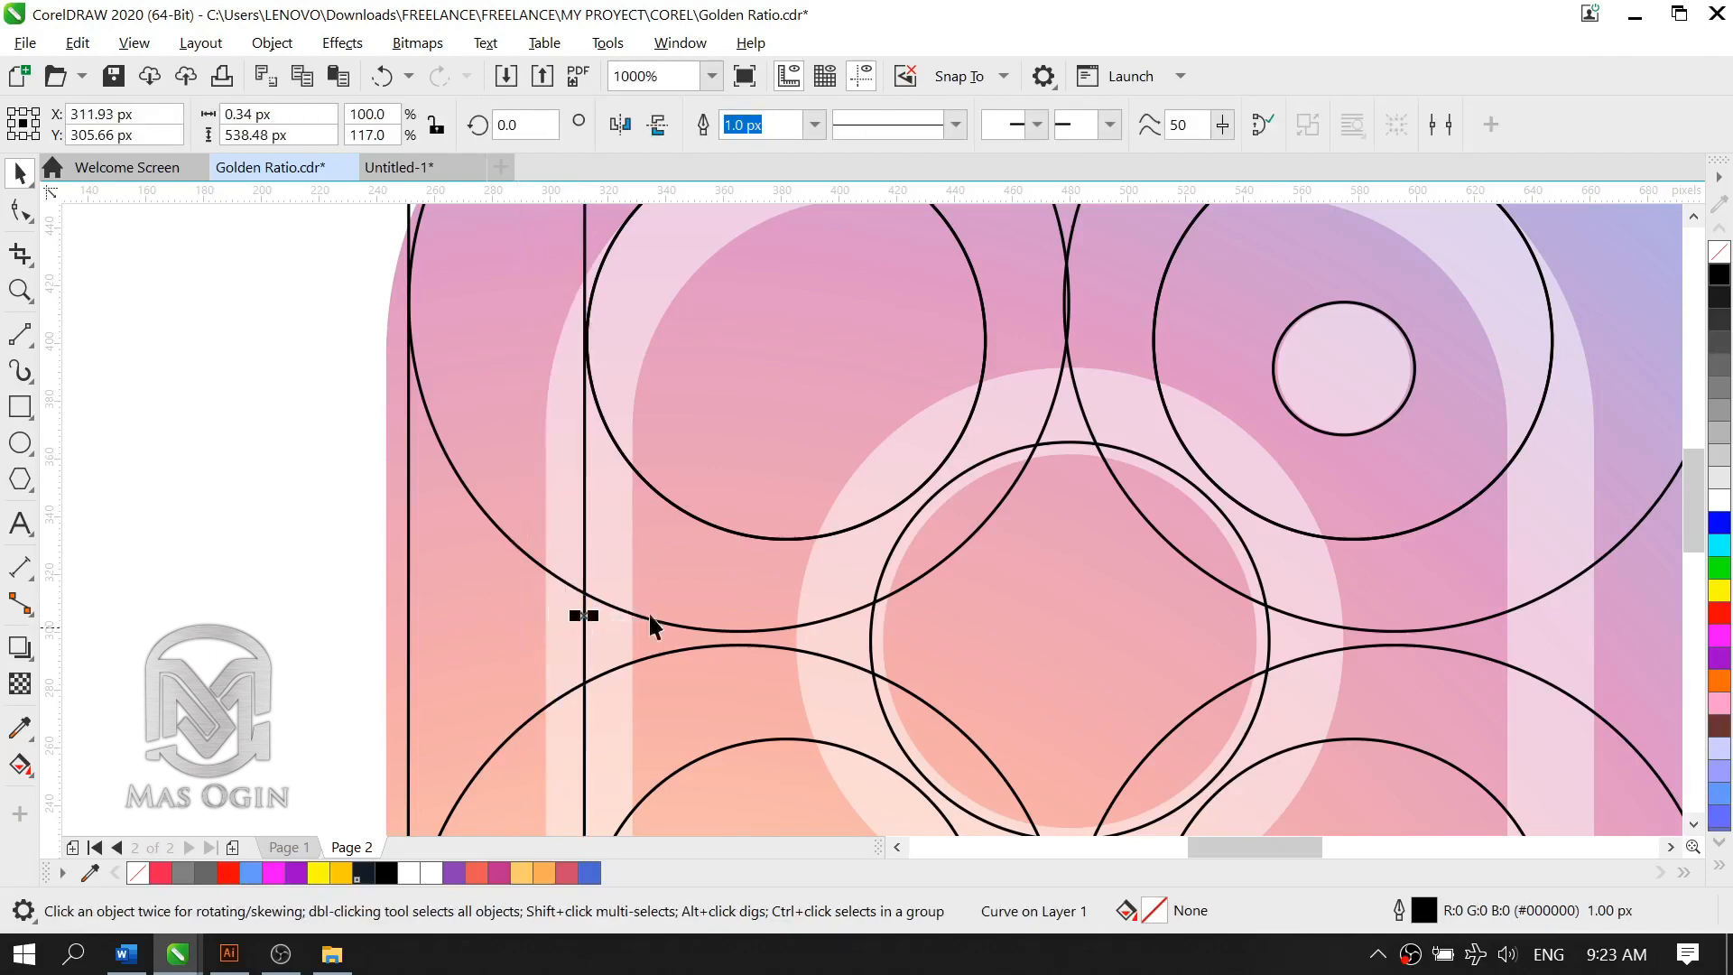
scroll(648, 612, "down", 3)
scroll(975, 596, "up", 1)
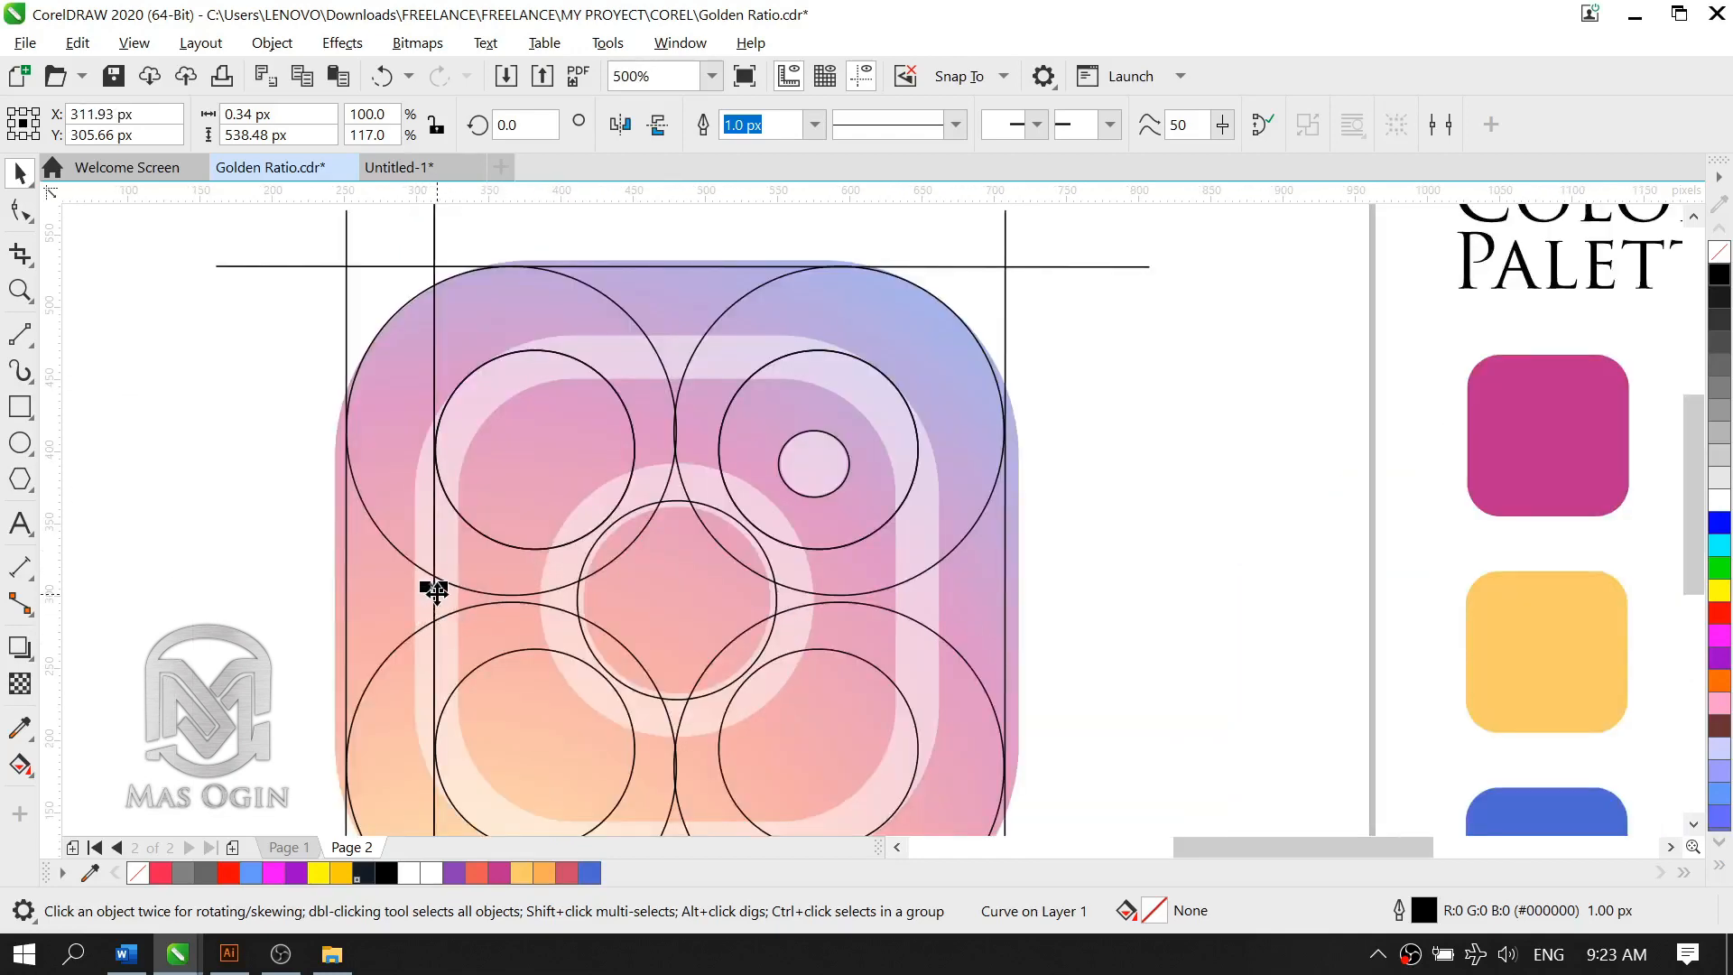
Step: Copy the inner left vertical line horizontally onto the right edges of the two right inner circles
left_click_drag(434, 588, 917, 650)
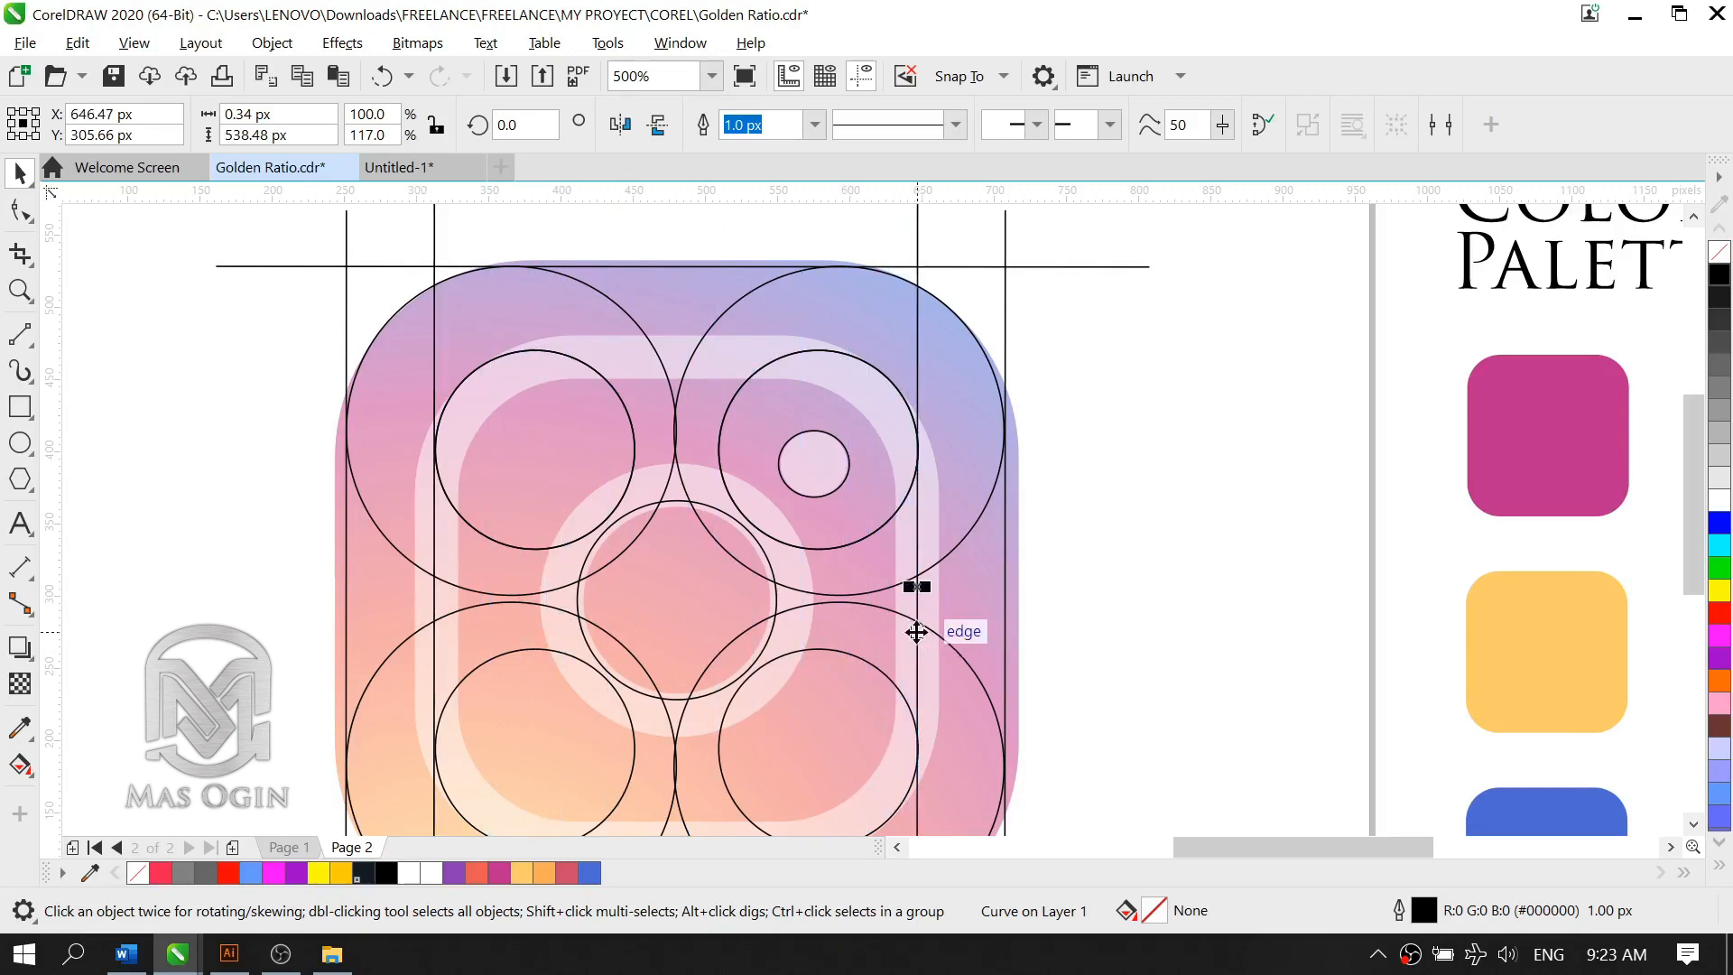
scroll(919, 600, "up", 3)
scroll(919, 600, "up", 2)
scroll(930, 536, "down", 4)
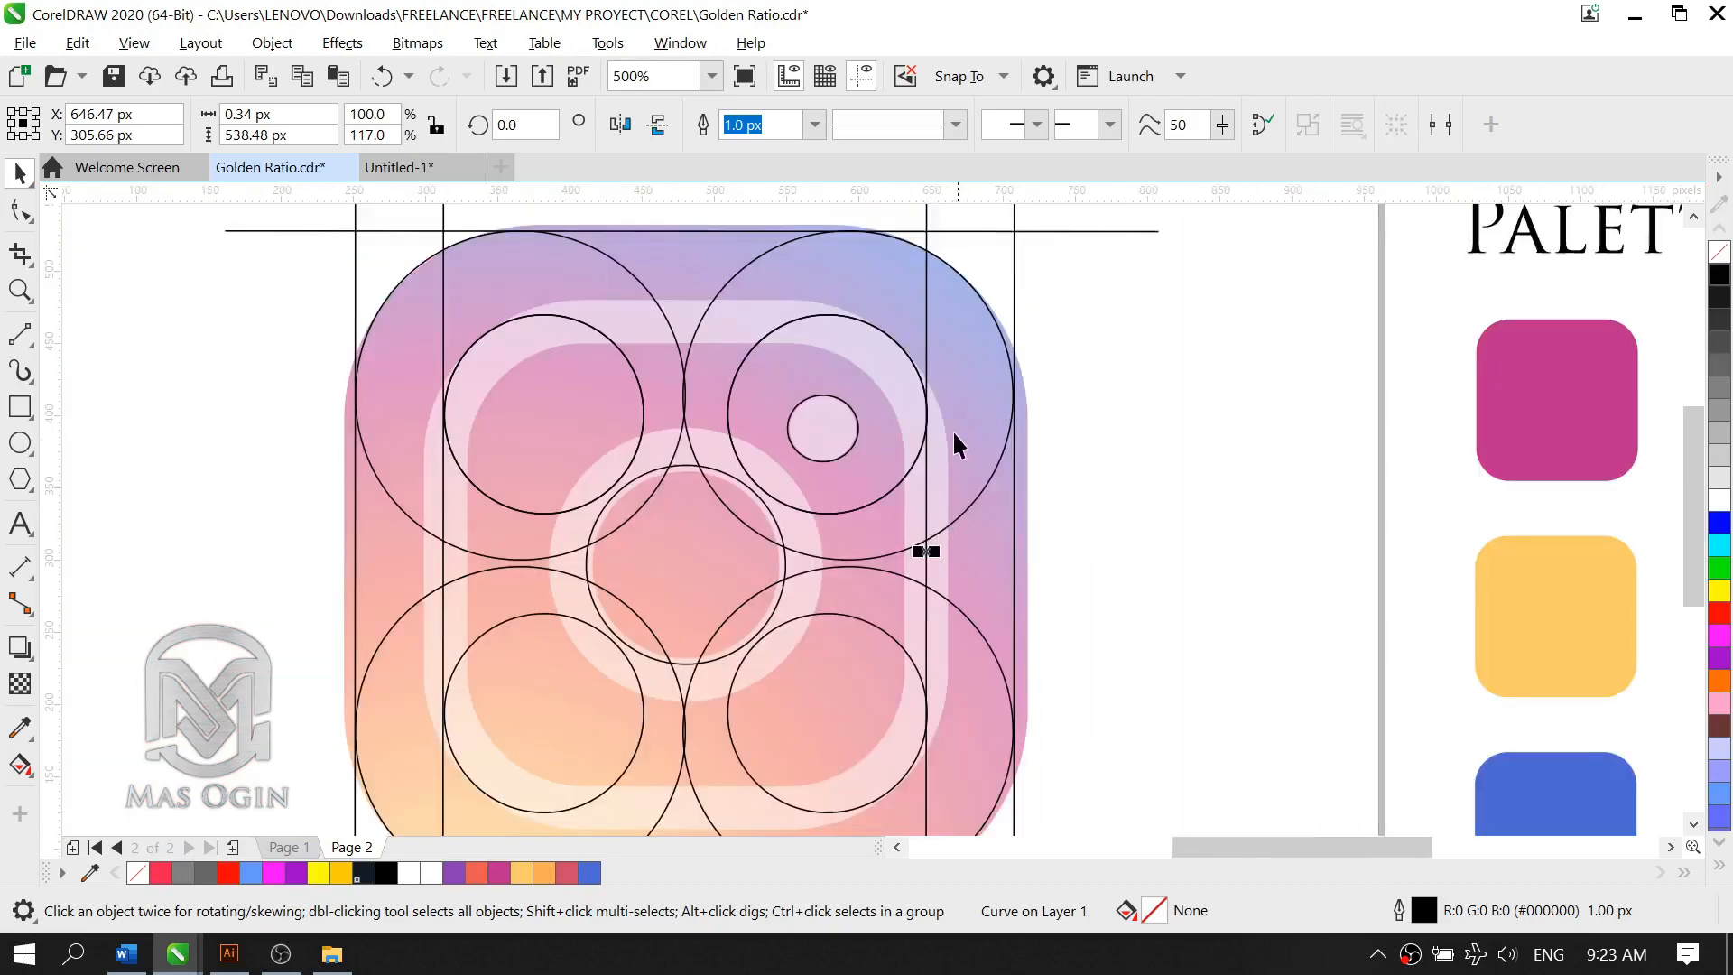
scroll(951, 430, "up", 2)
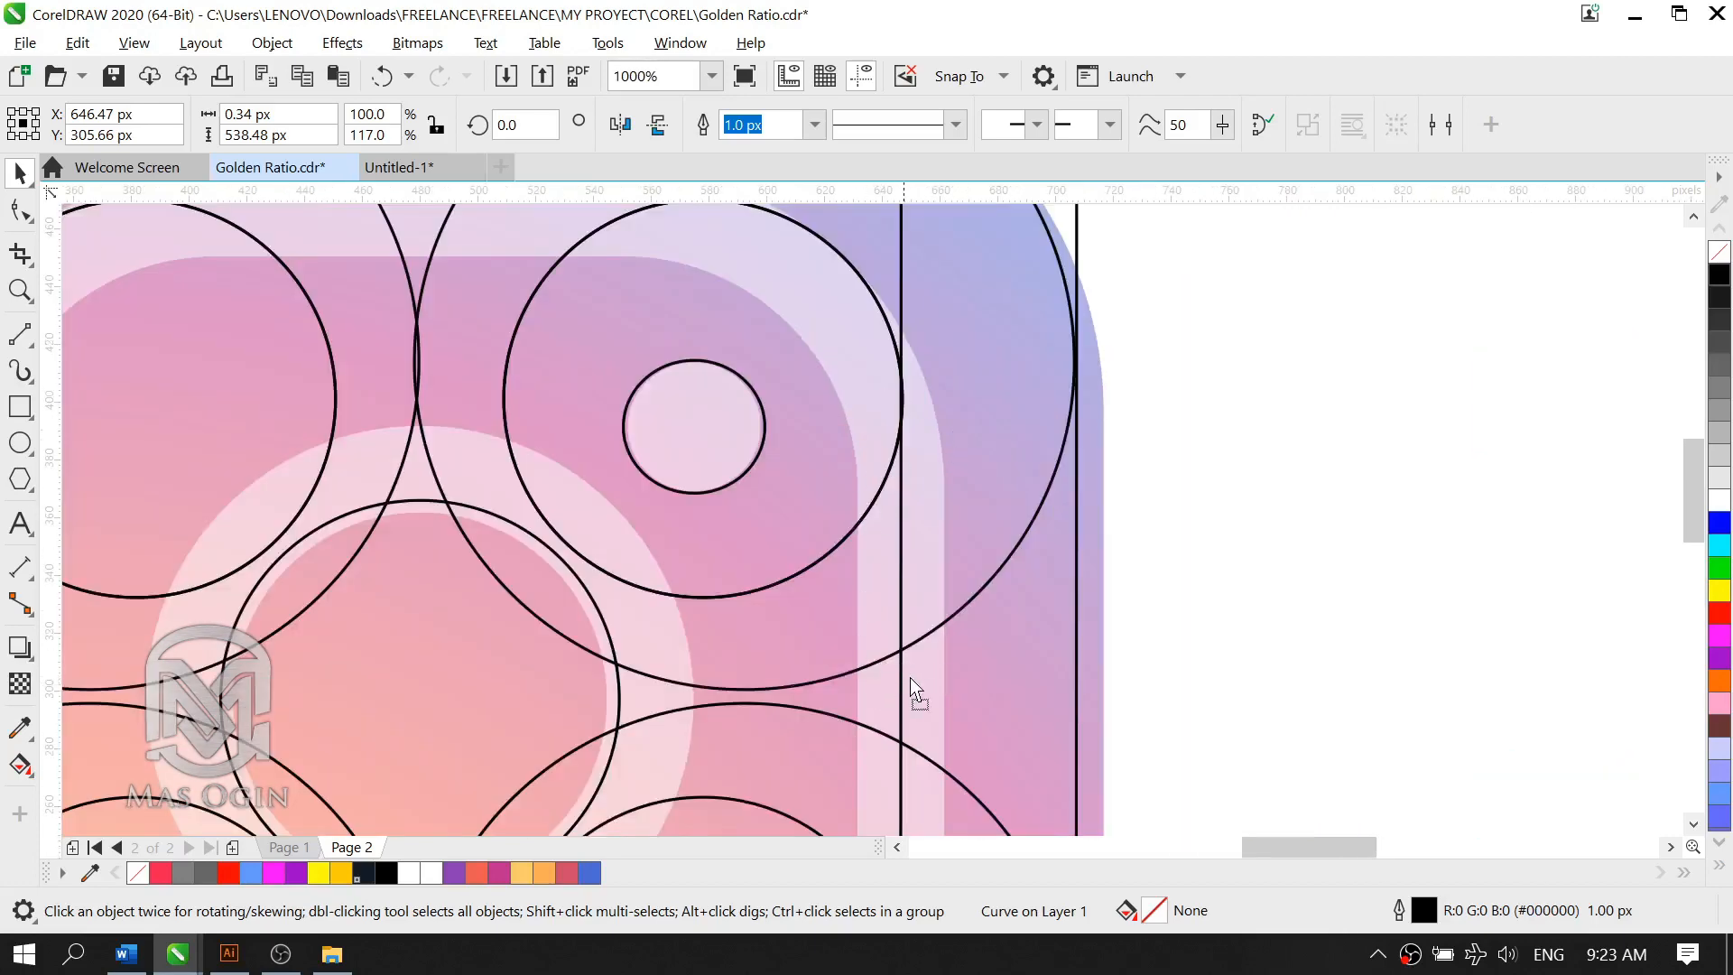
mouse_move(910, 677)
left_mouse_down()
mouse_move(940, 684)
mouse_move(905, 673)
left_mouse_up()
scroll(848, 584, "down", 3)
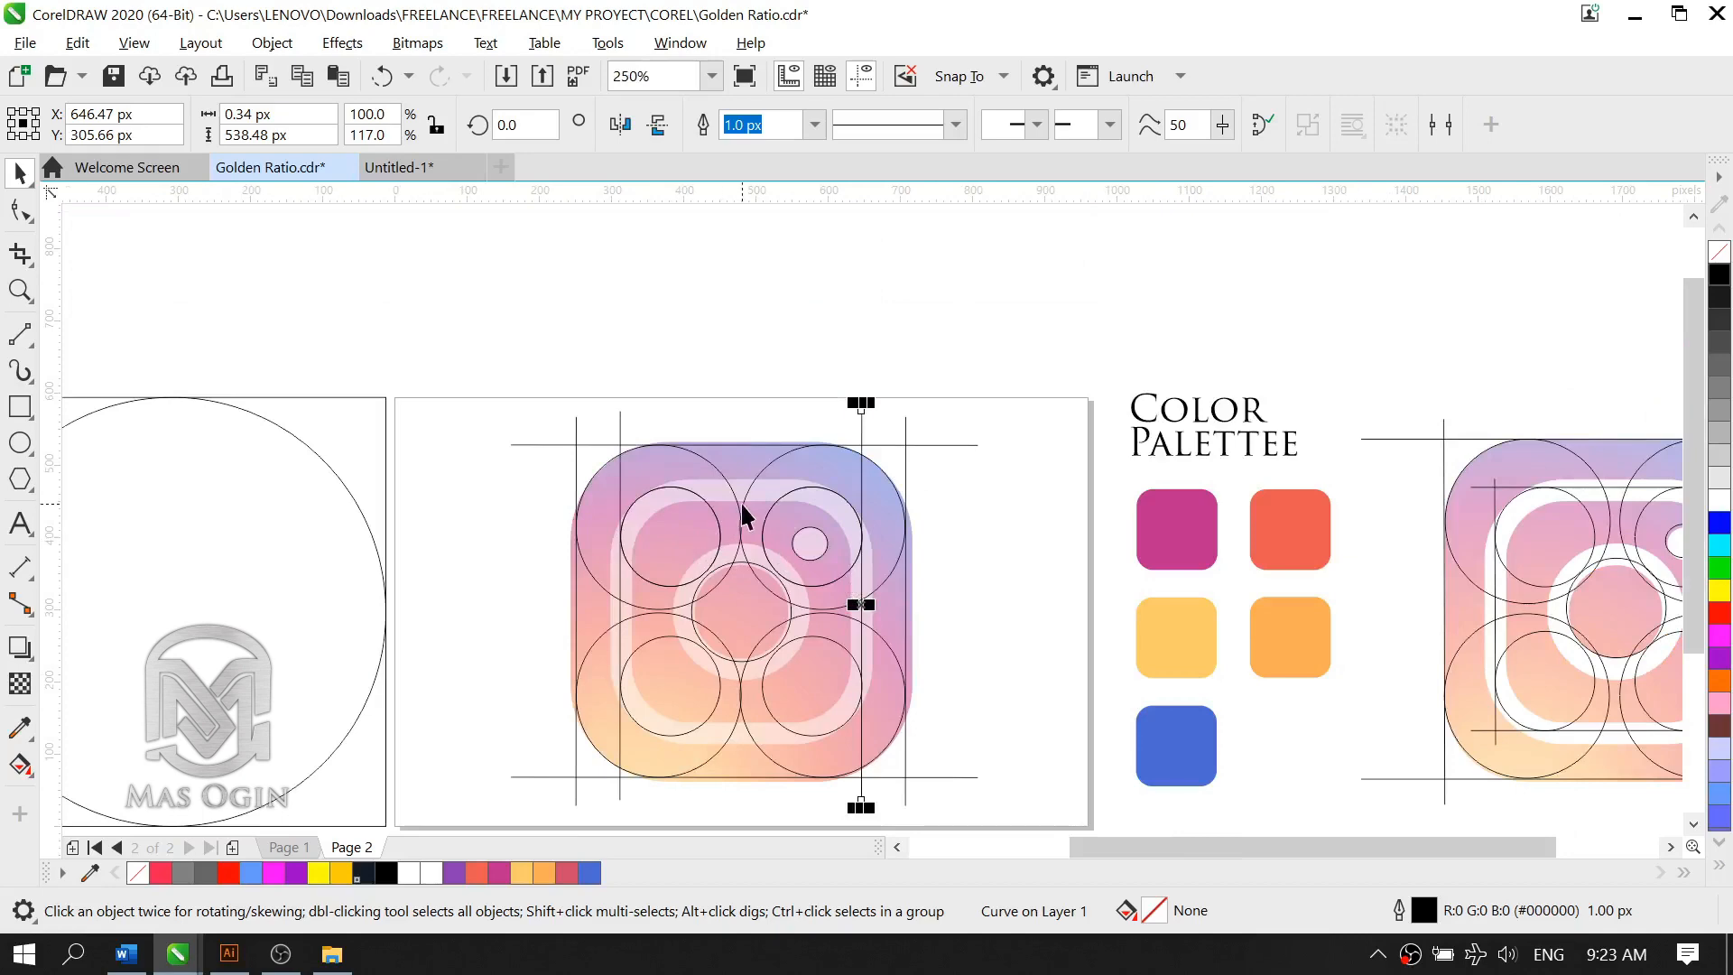
scroll(755, 500, "down", 2)
scroll(704, 615, "up", 3)
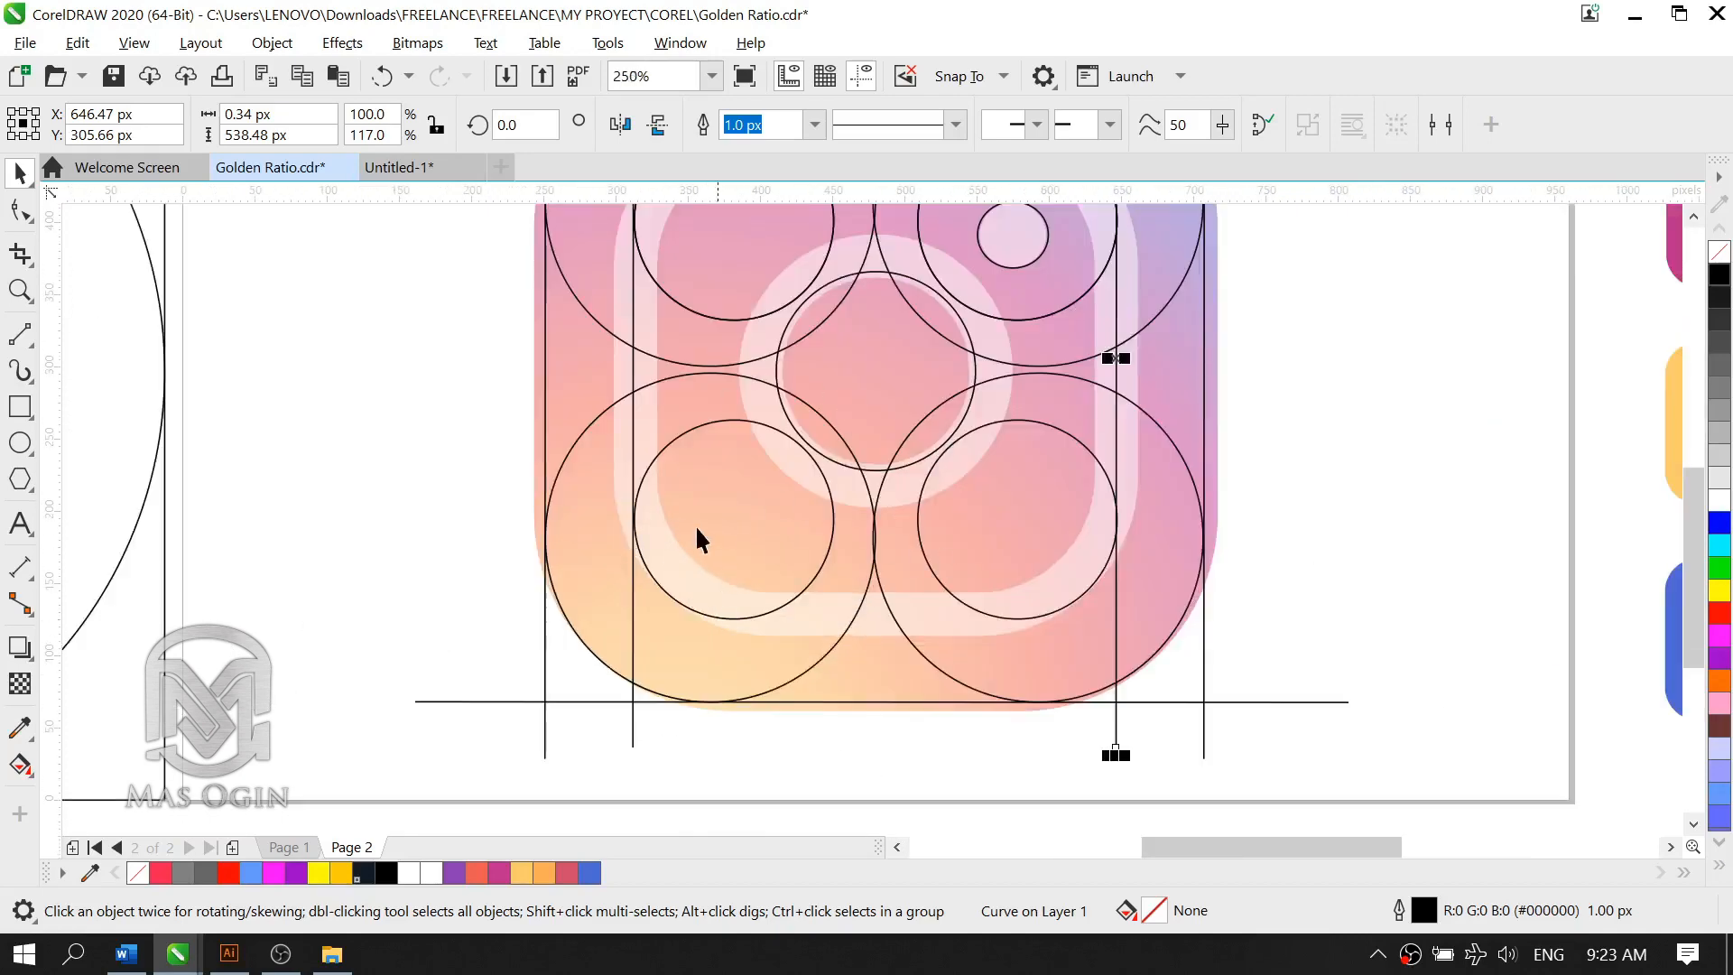
scroll(758, 583, "down", 2)
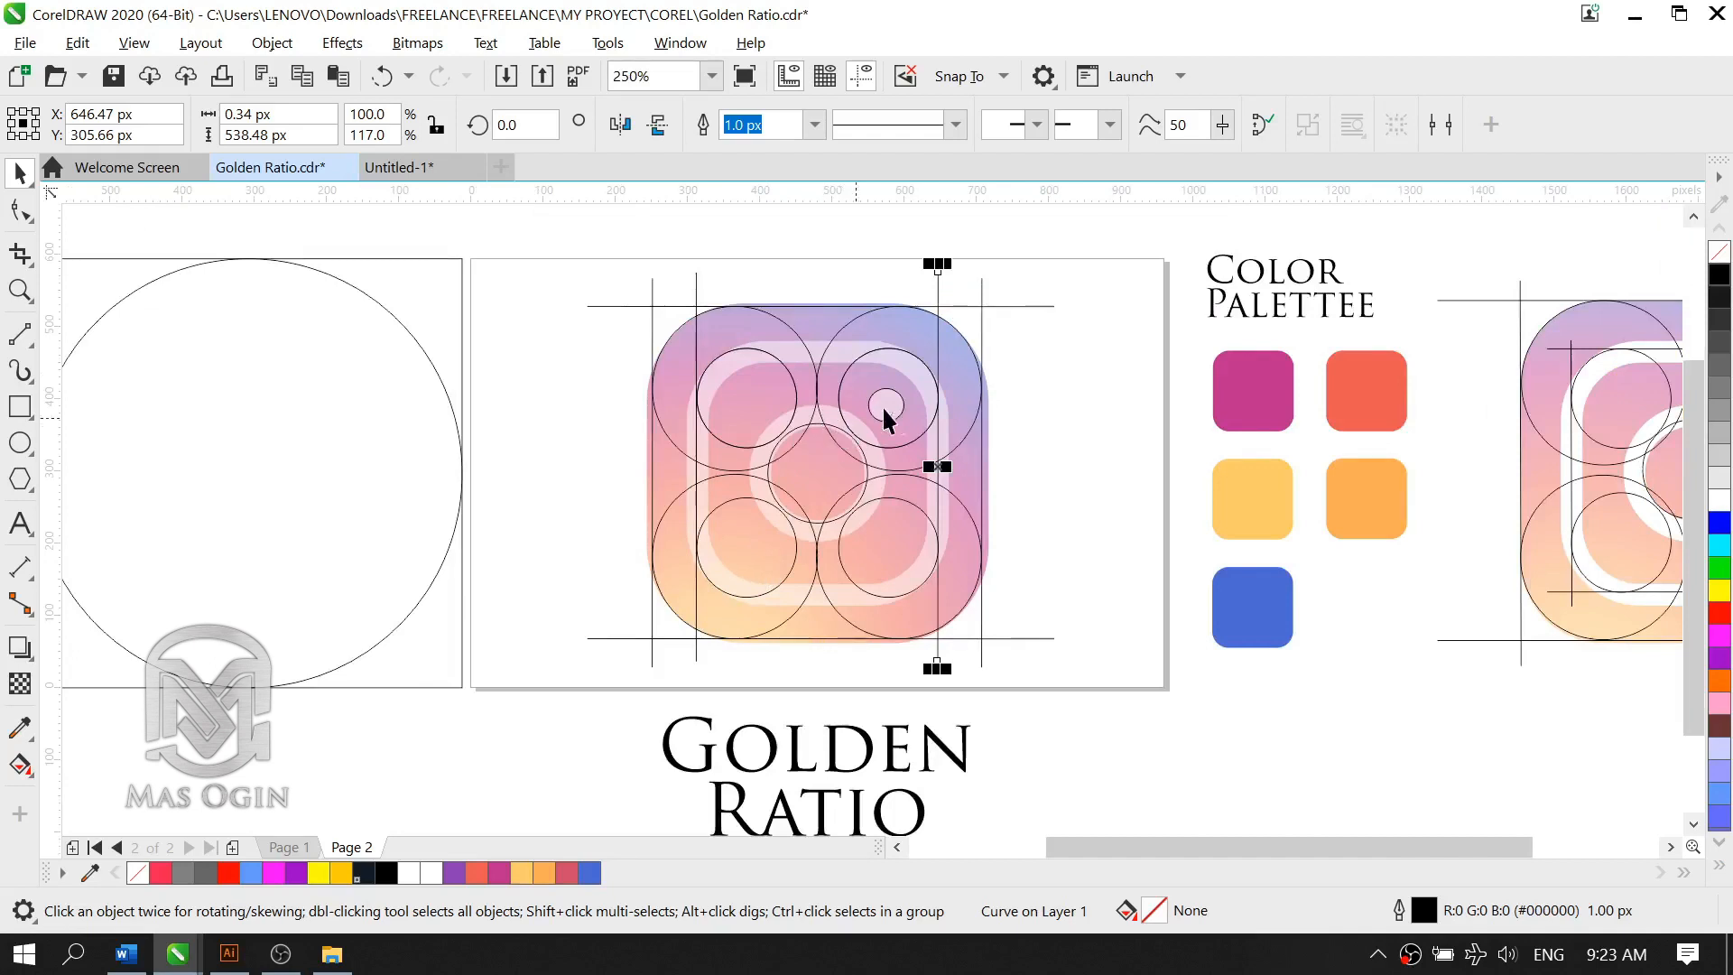
scroll(871, 442, "up", 2)
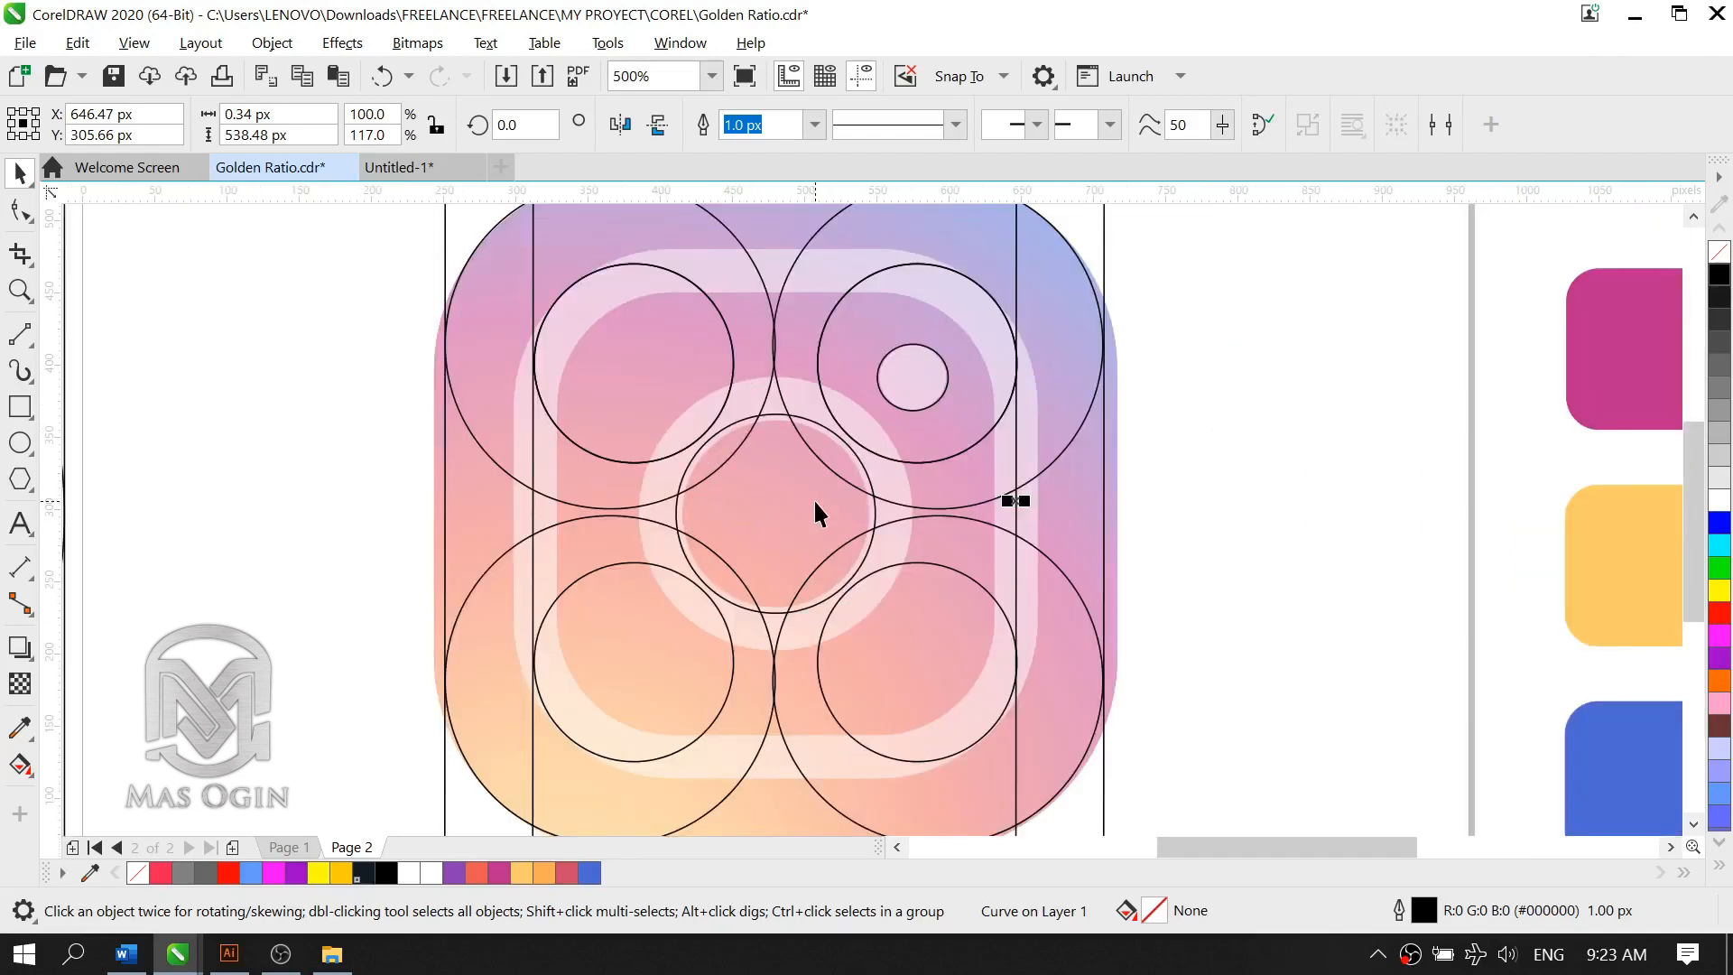
scroll(839, 527, "down", 2)
left_click(997, 521)
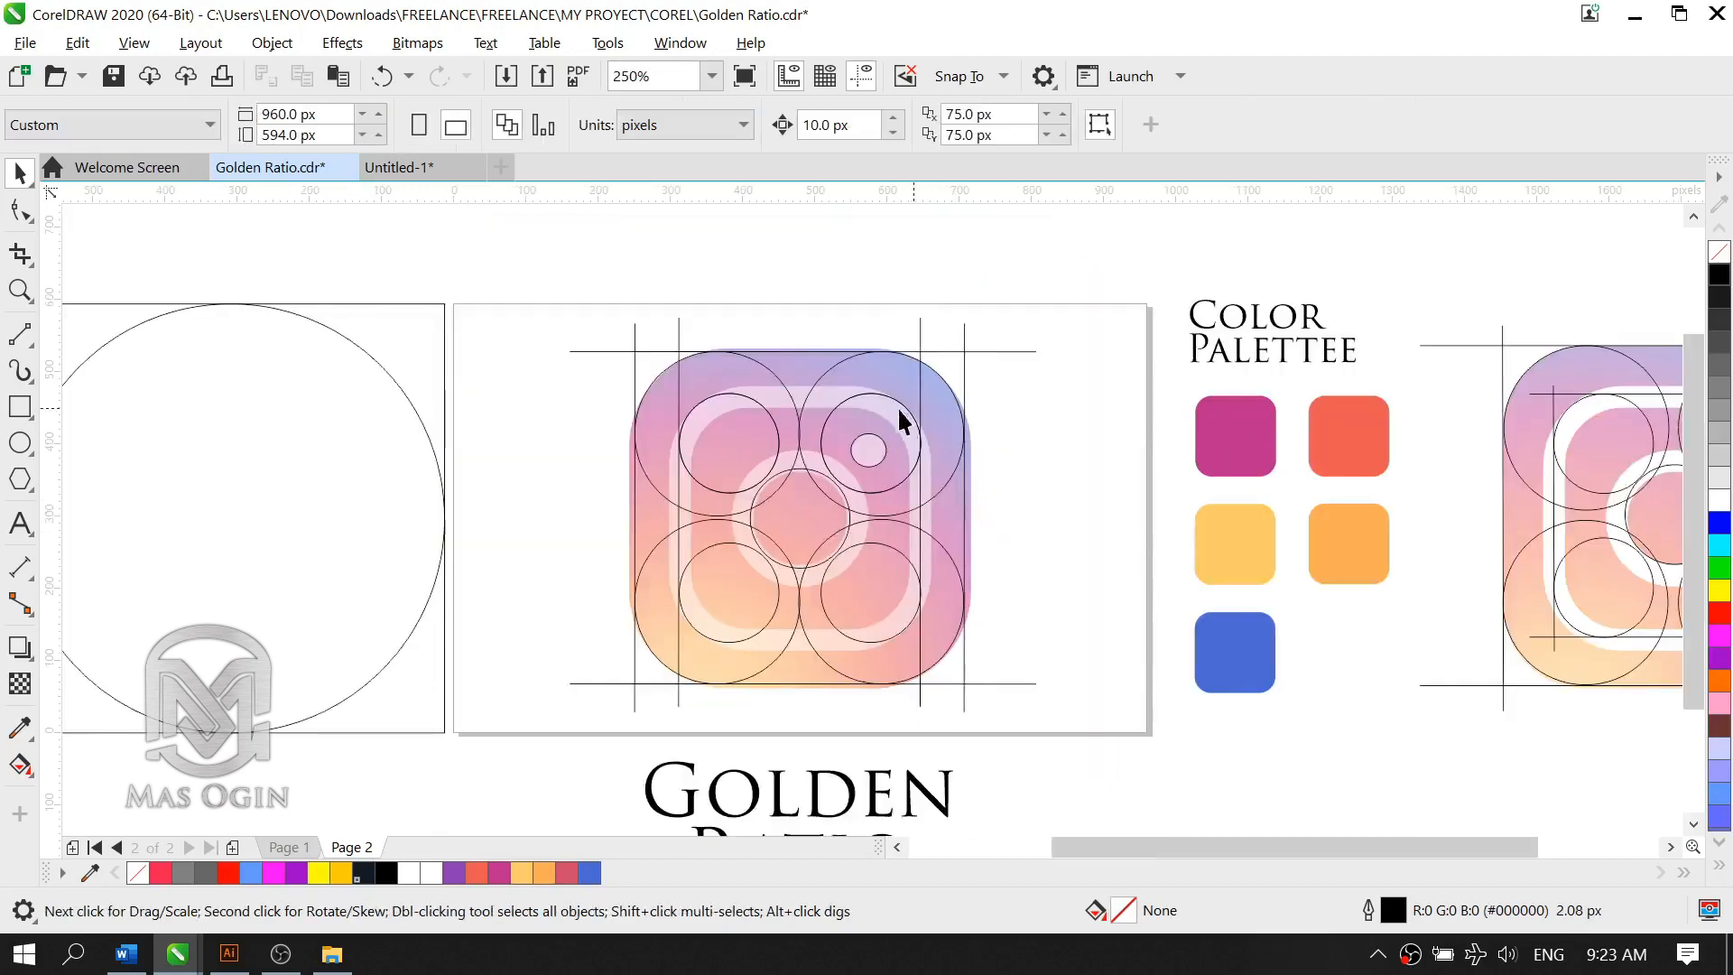
Step: Copy the top horizontal line straight down onto the top edges of the two upper inner circles
left_click(803, 352)
scroll(802, 352, "up", 2)
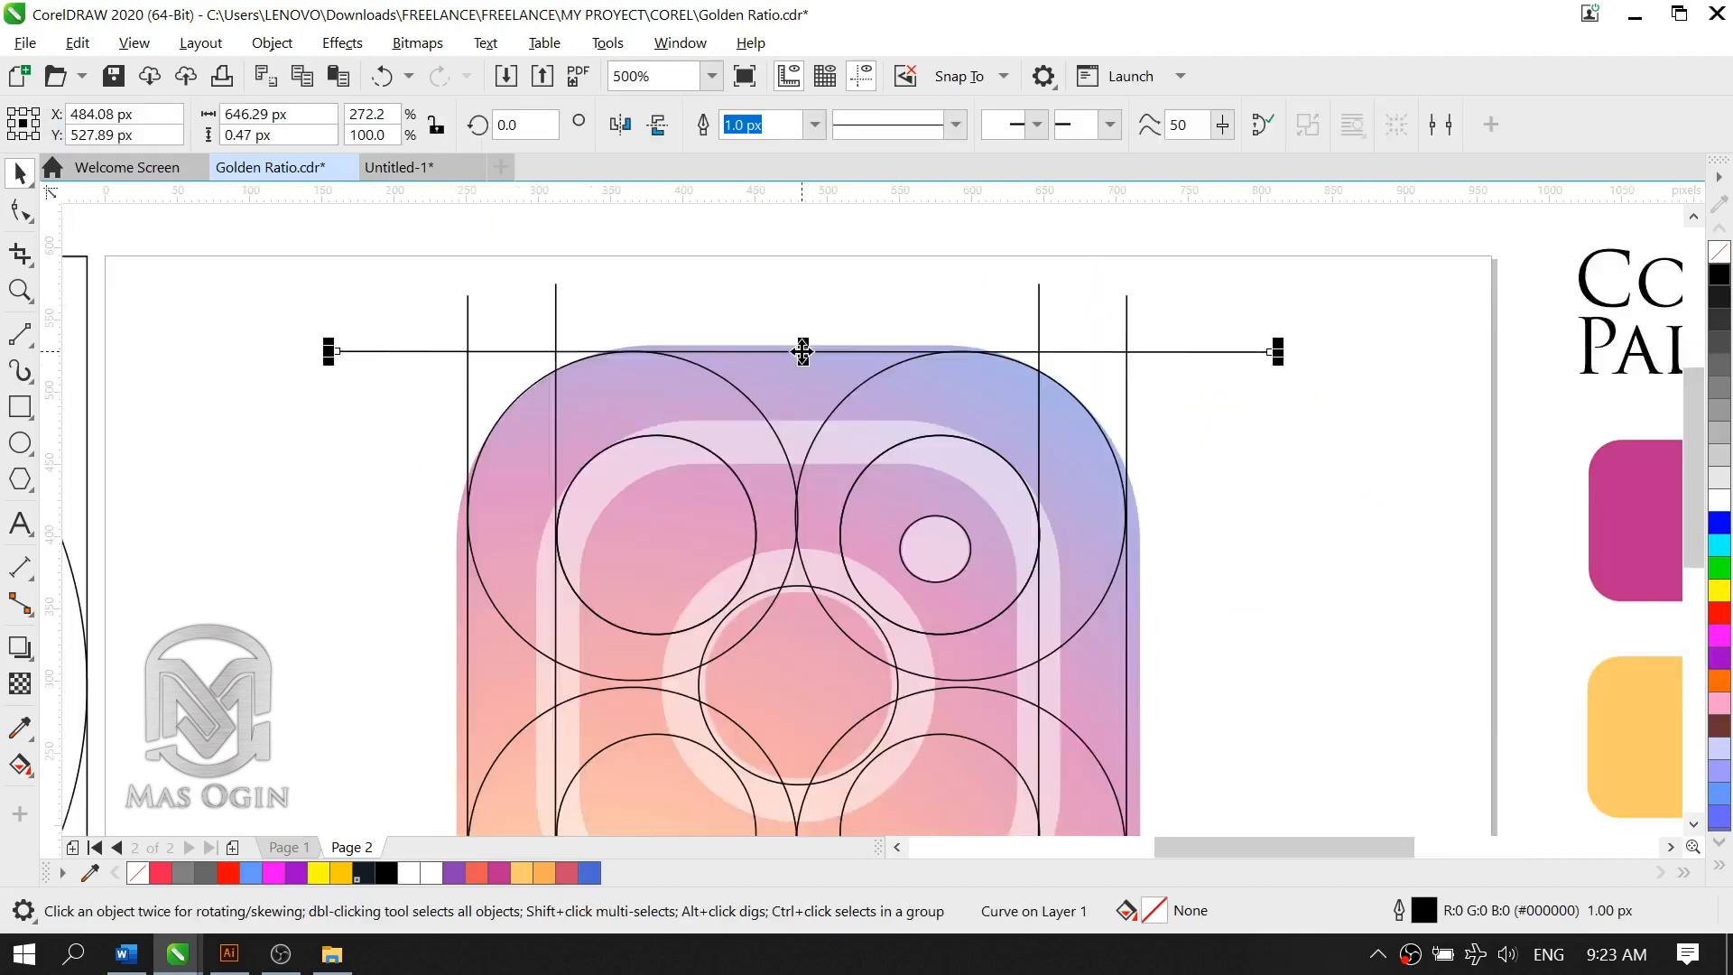
left_click_drag(803, 352, 815, 440)
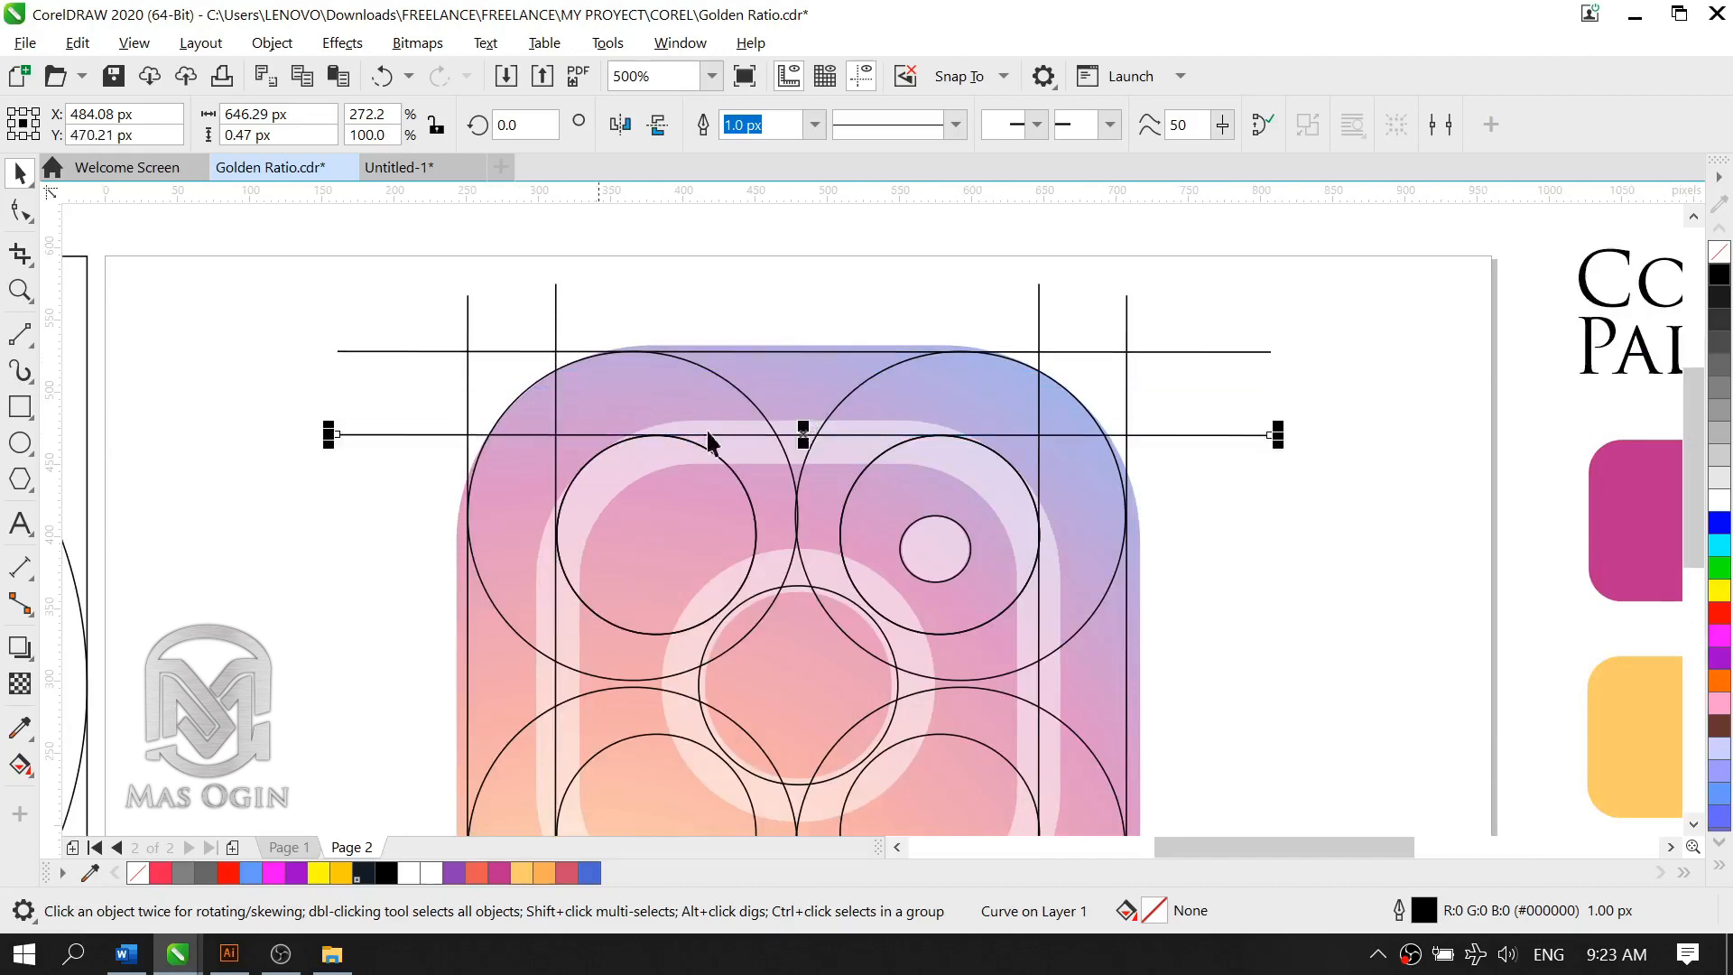
scroll(776, 425, "down", 2)
scroll(755, 526, "up", 2)
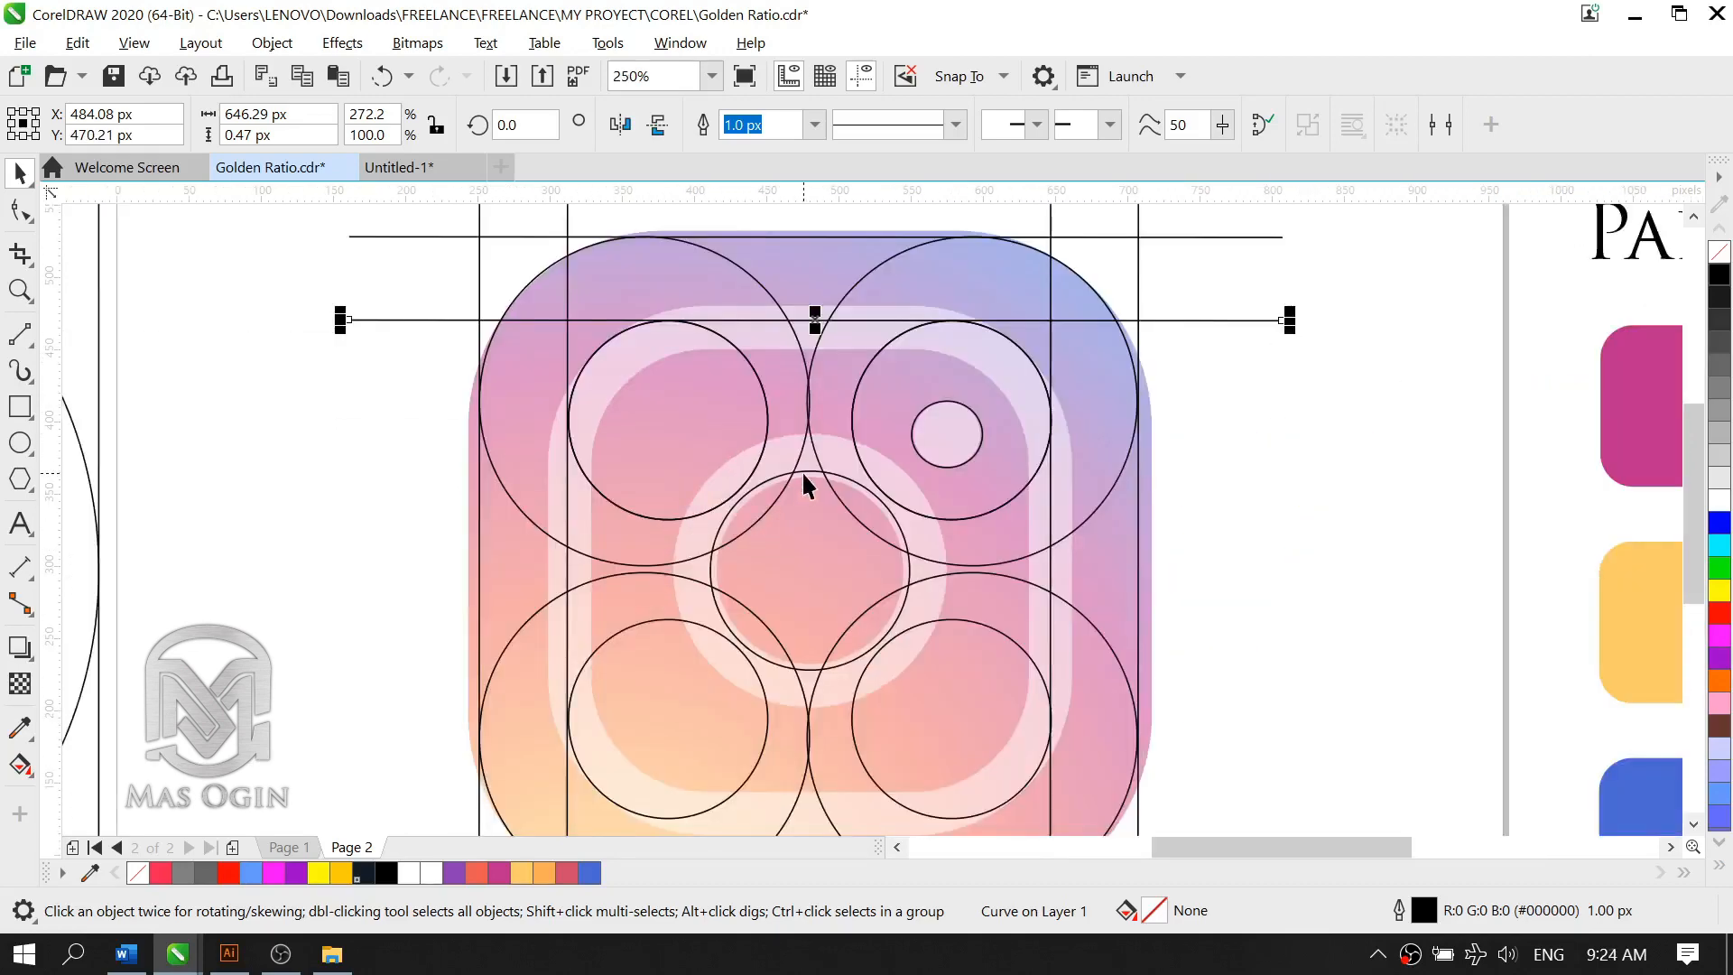
Step: Copy the inner horizontal line straight down onto the bottom edges of the two lower inner circles
left_click_drag(815, 325, 845, 817)
scroll(862, 546, "down", 2)
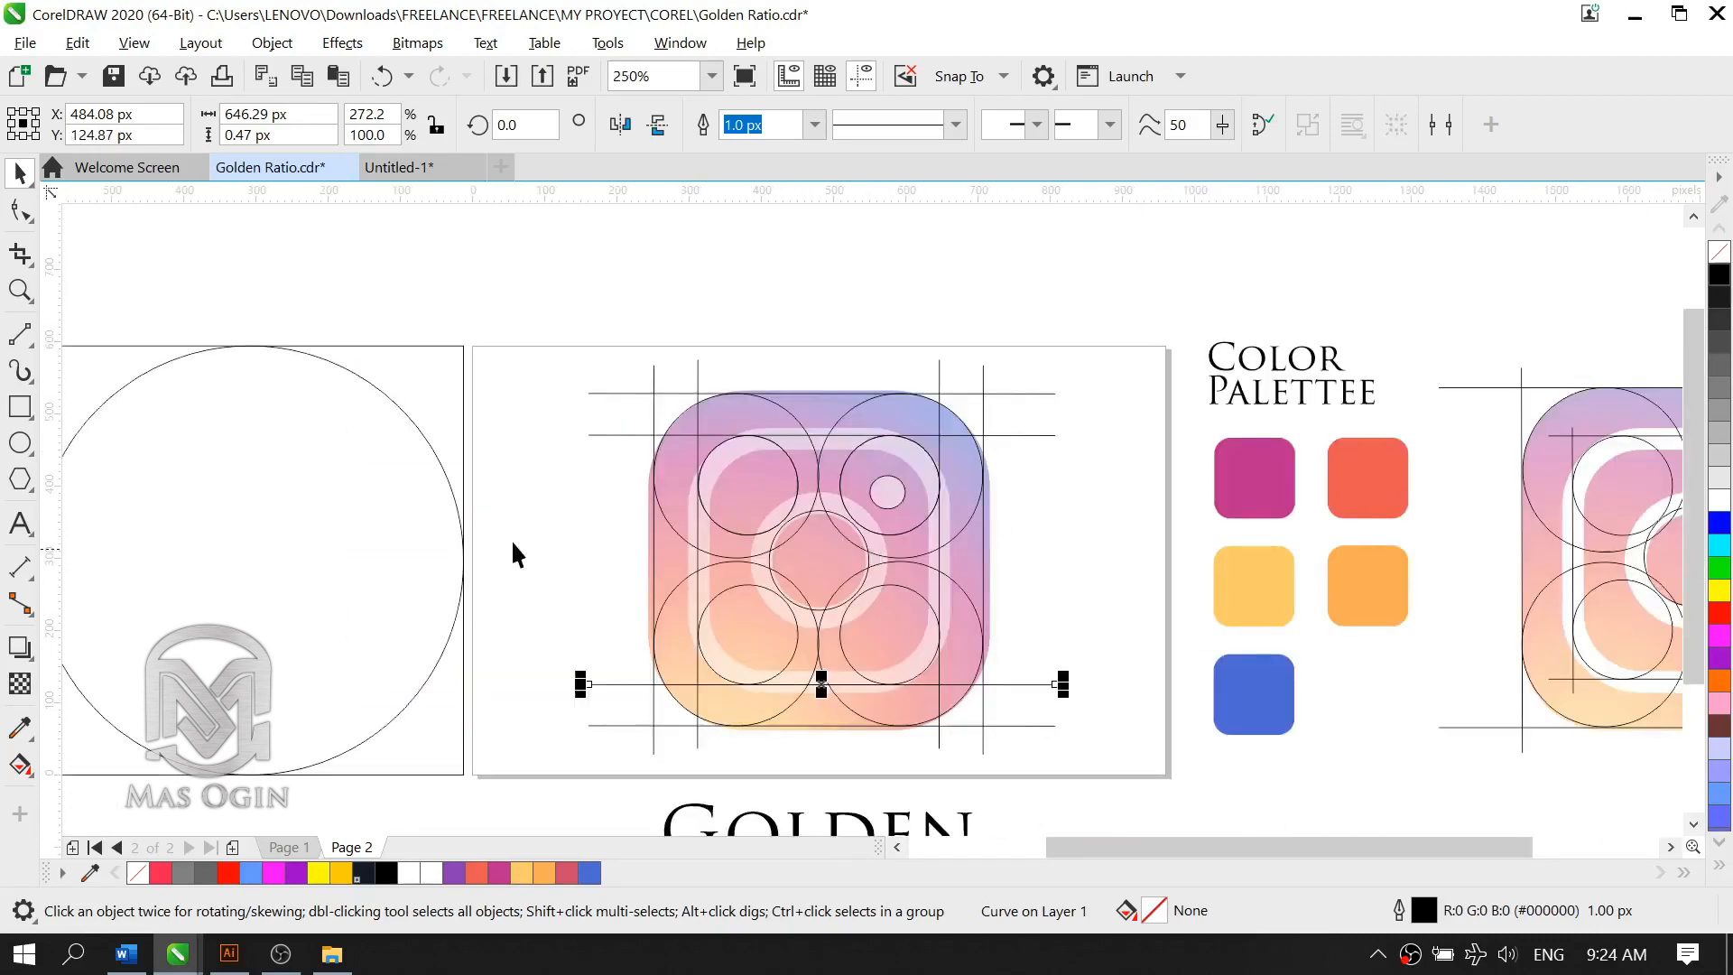
left_click(1074, 557)
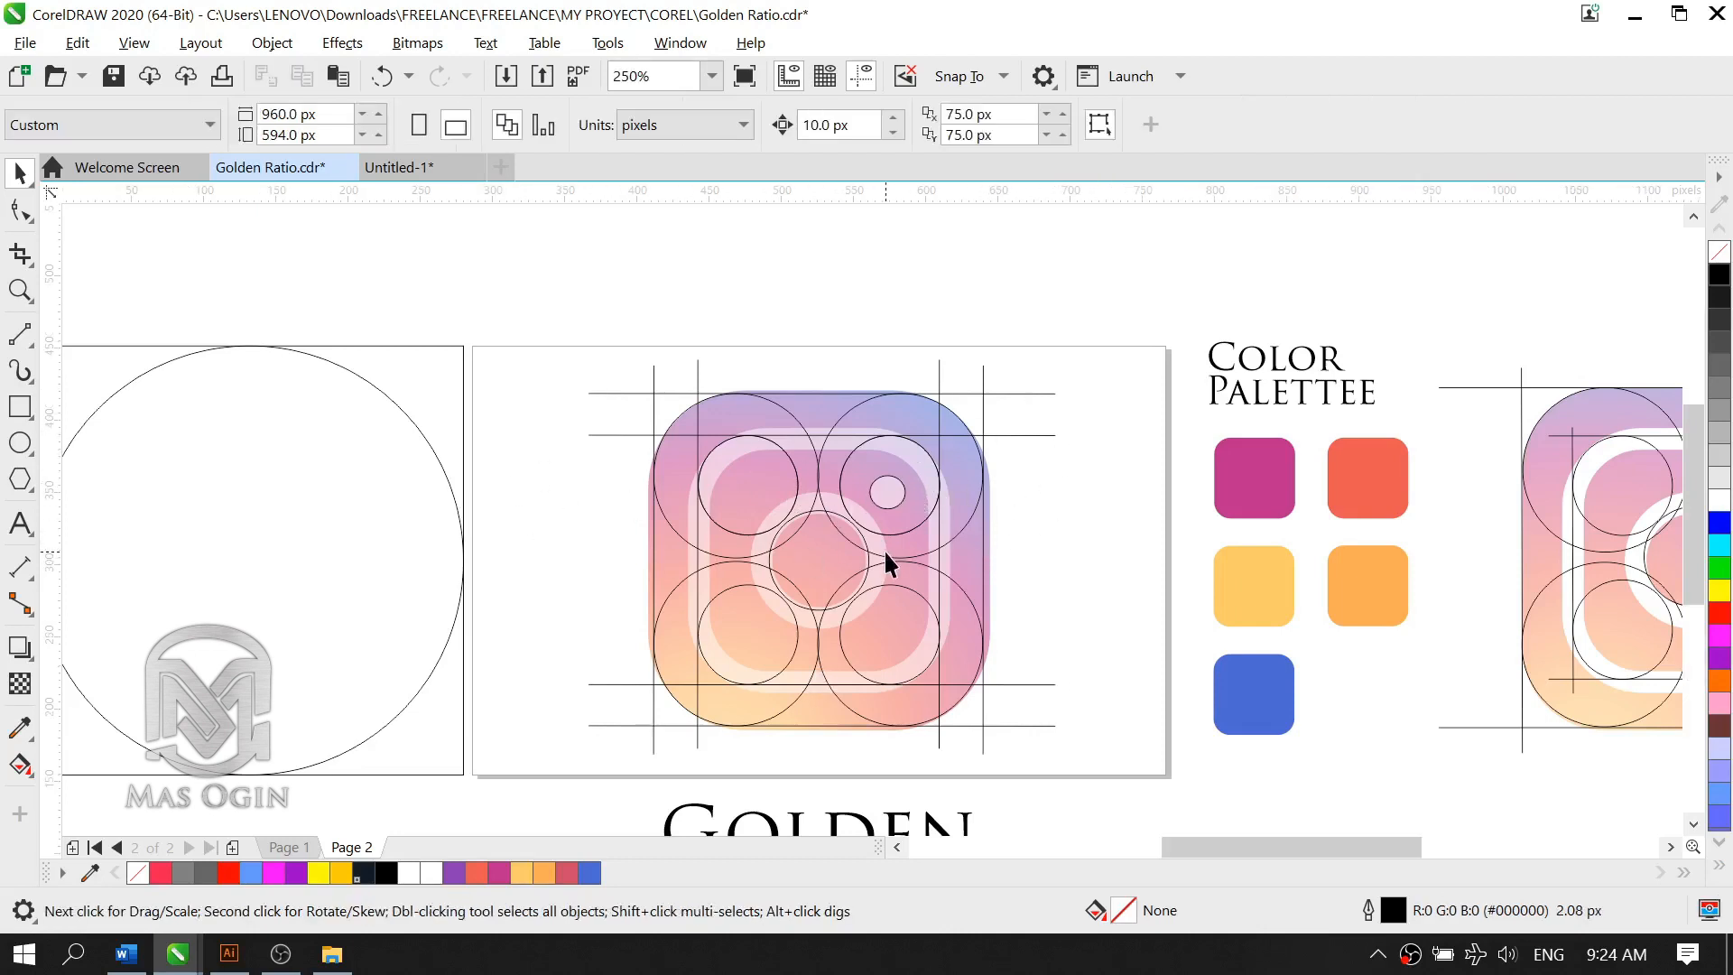
scroll(886, 561, "up", 2)
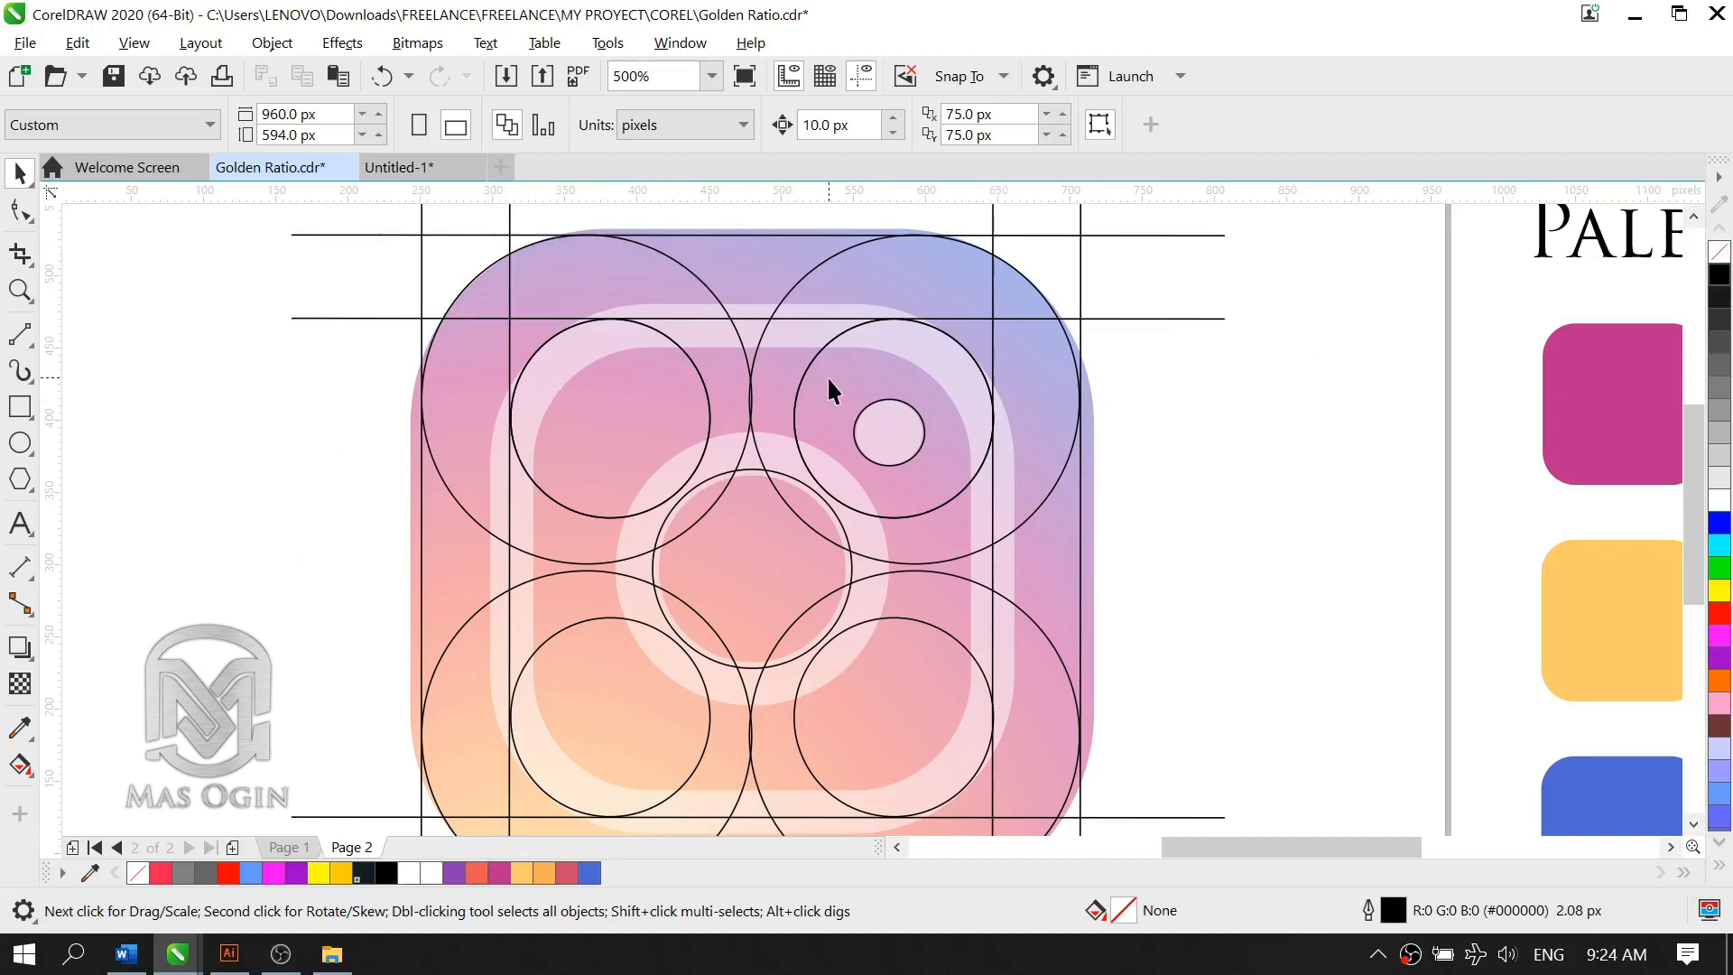
scroll(636, 415, "down", 2)
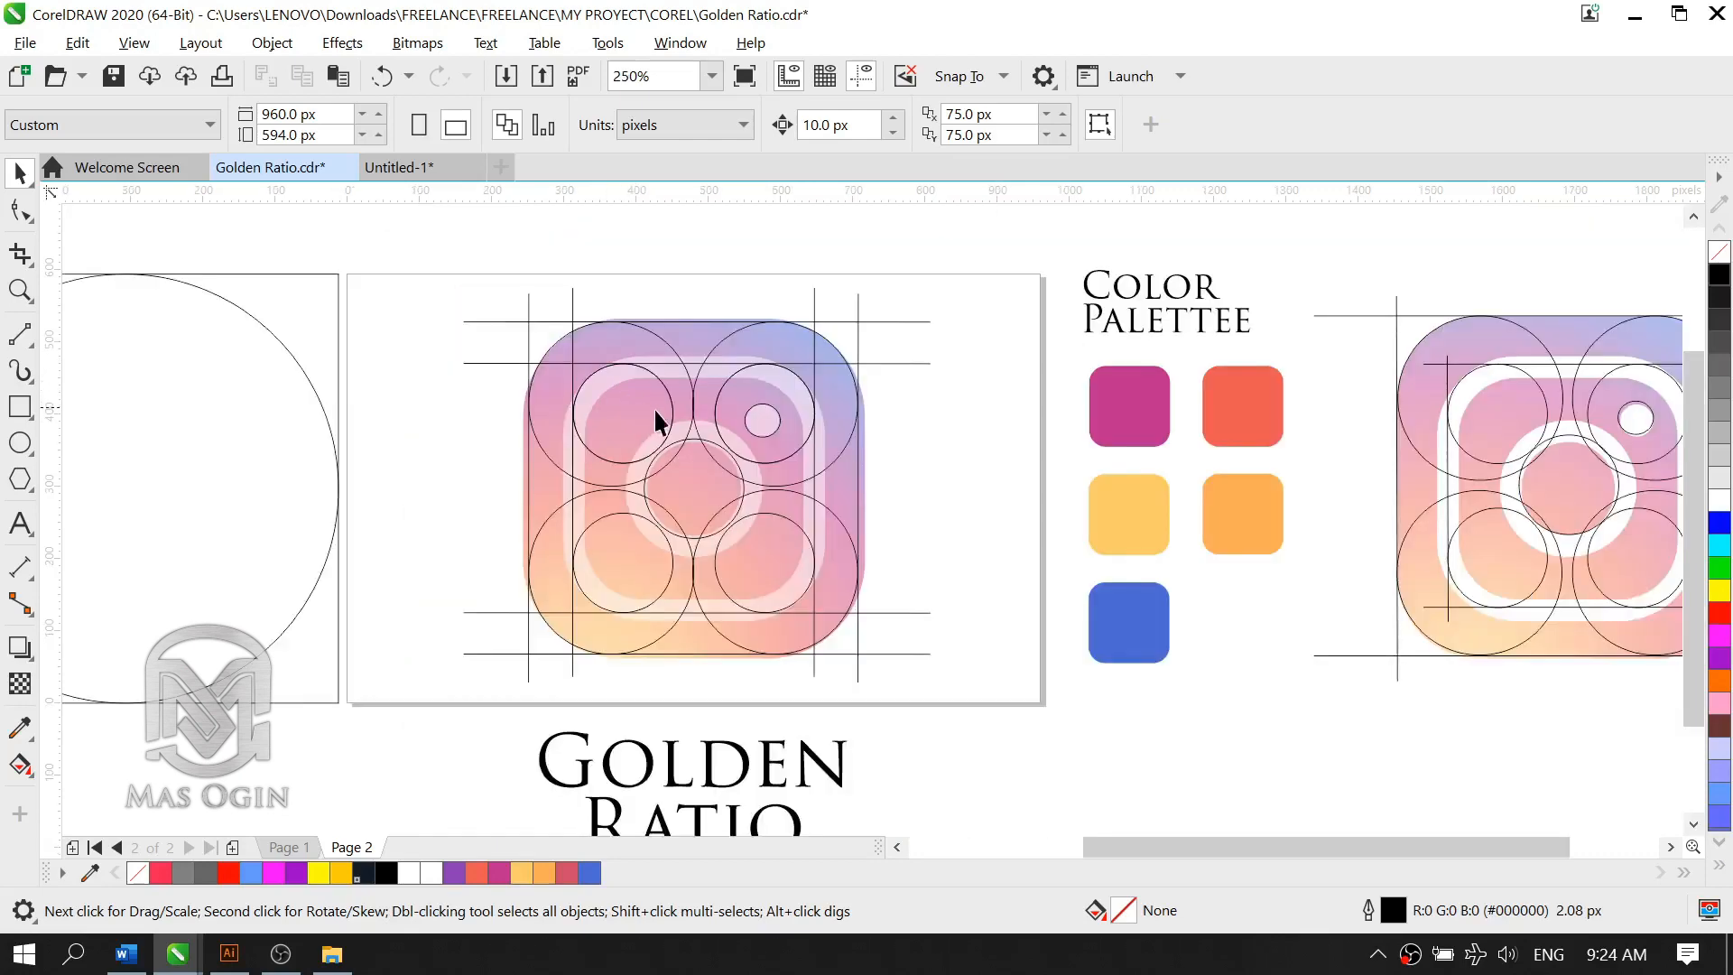
scroll(668, 451, "up", 2)
scroll(727, 469, "down", 2)
scroll(704, 329, "up", 2)
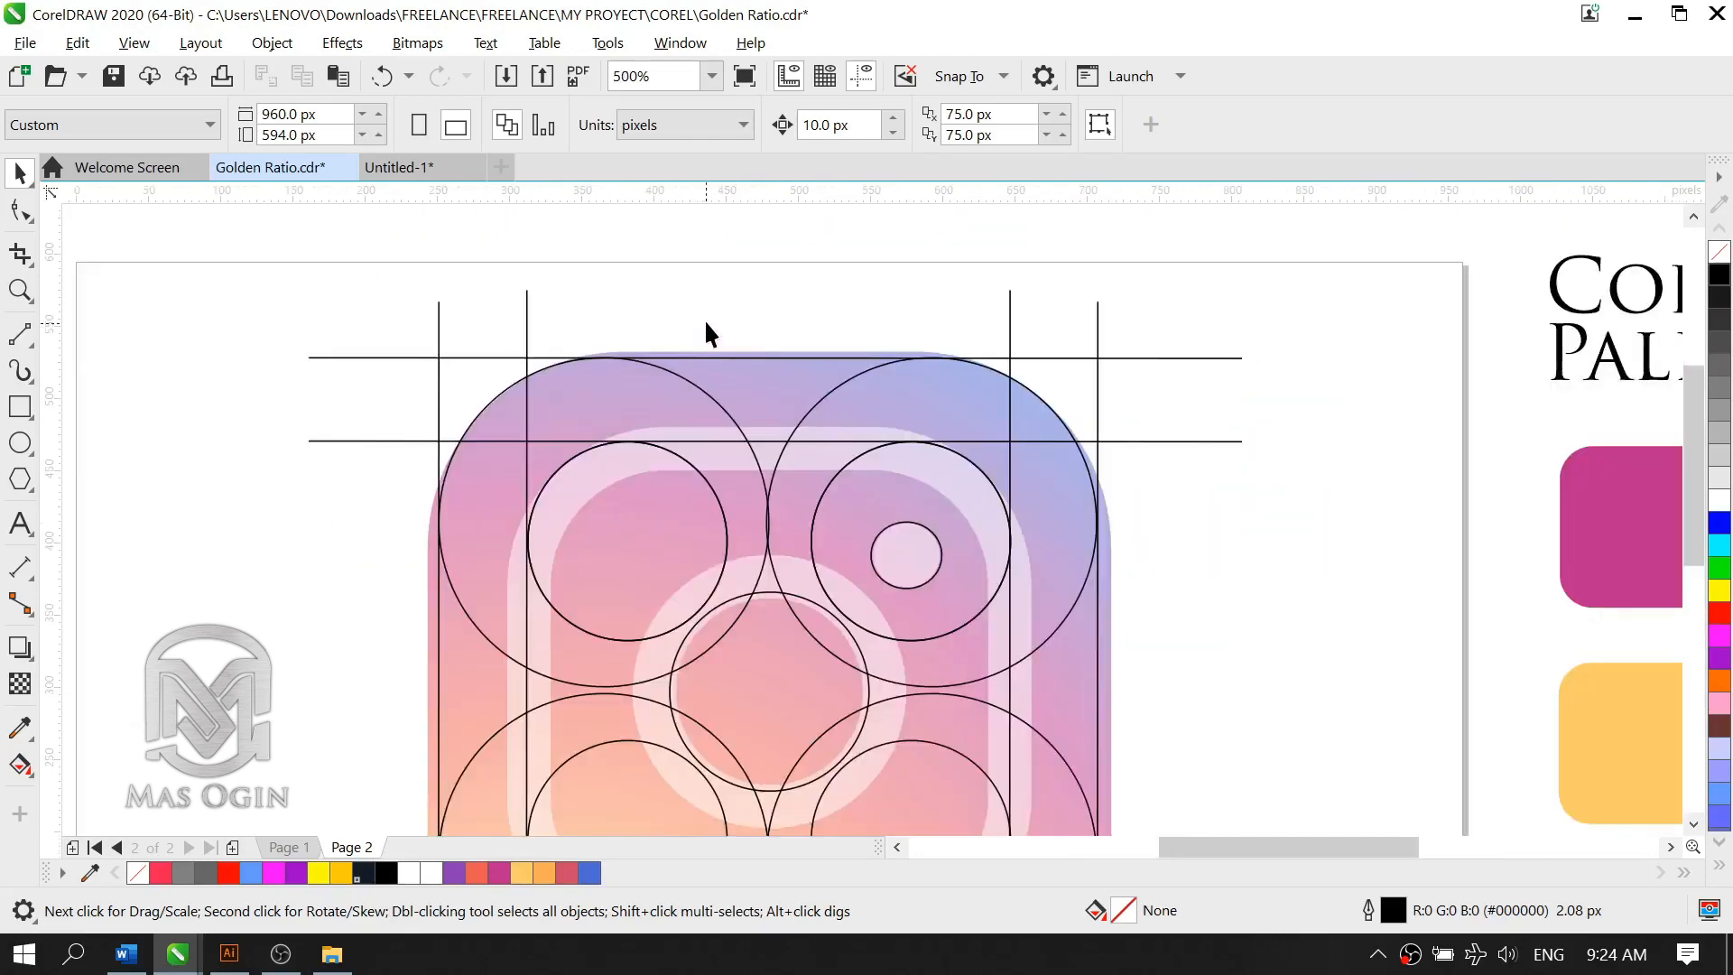
scroll(638, 413, "down", 2)
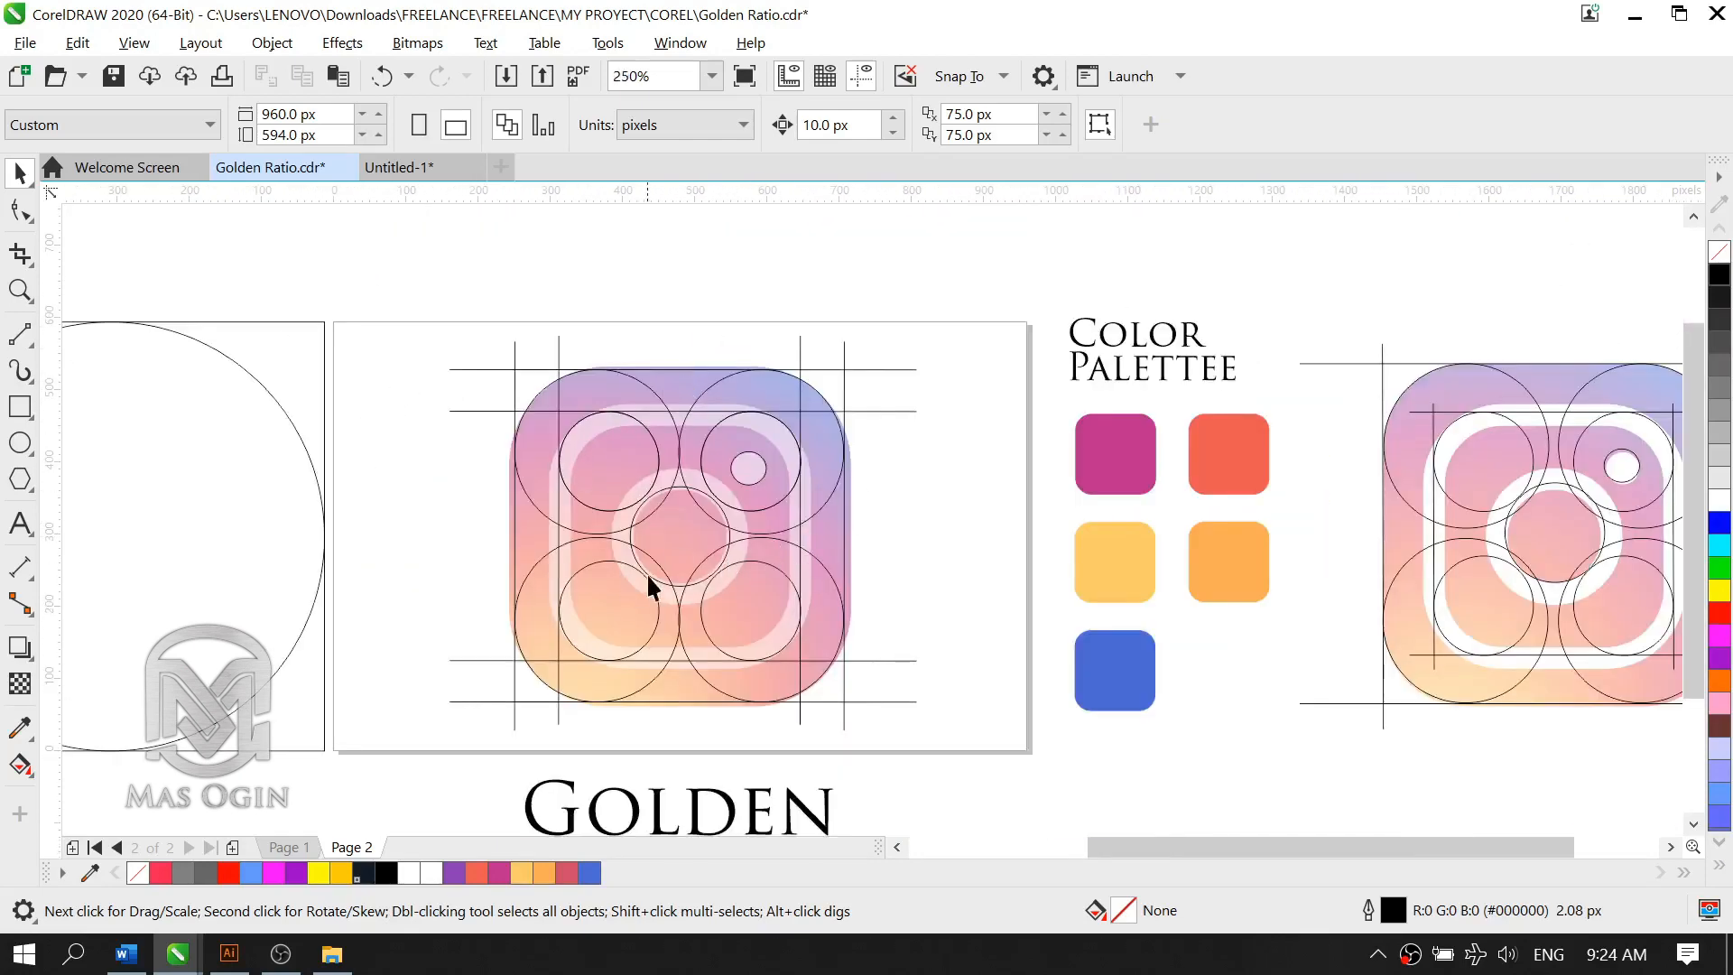
scroll(668, 576, "up", 2)
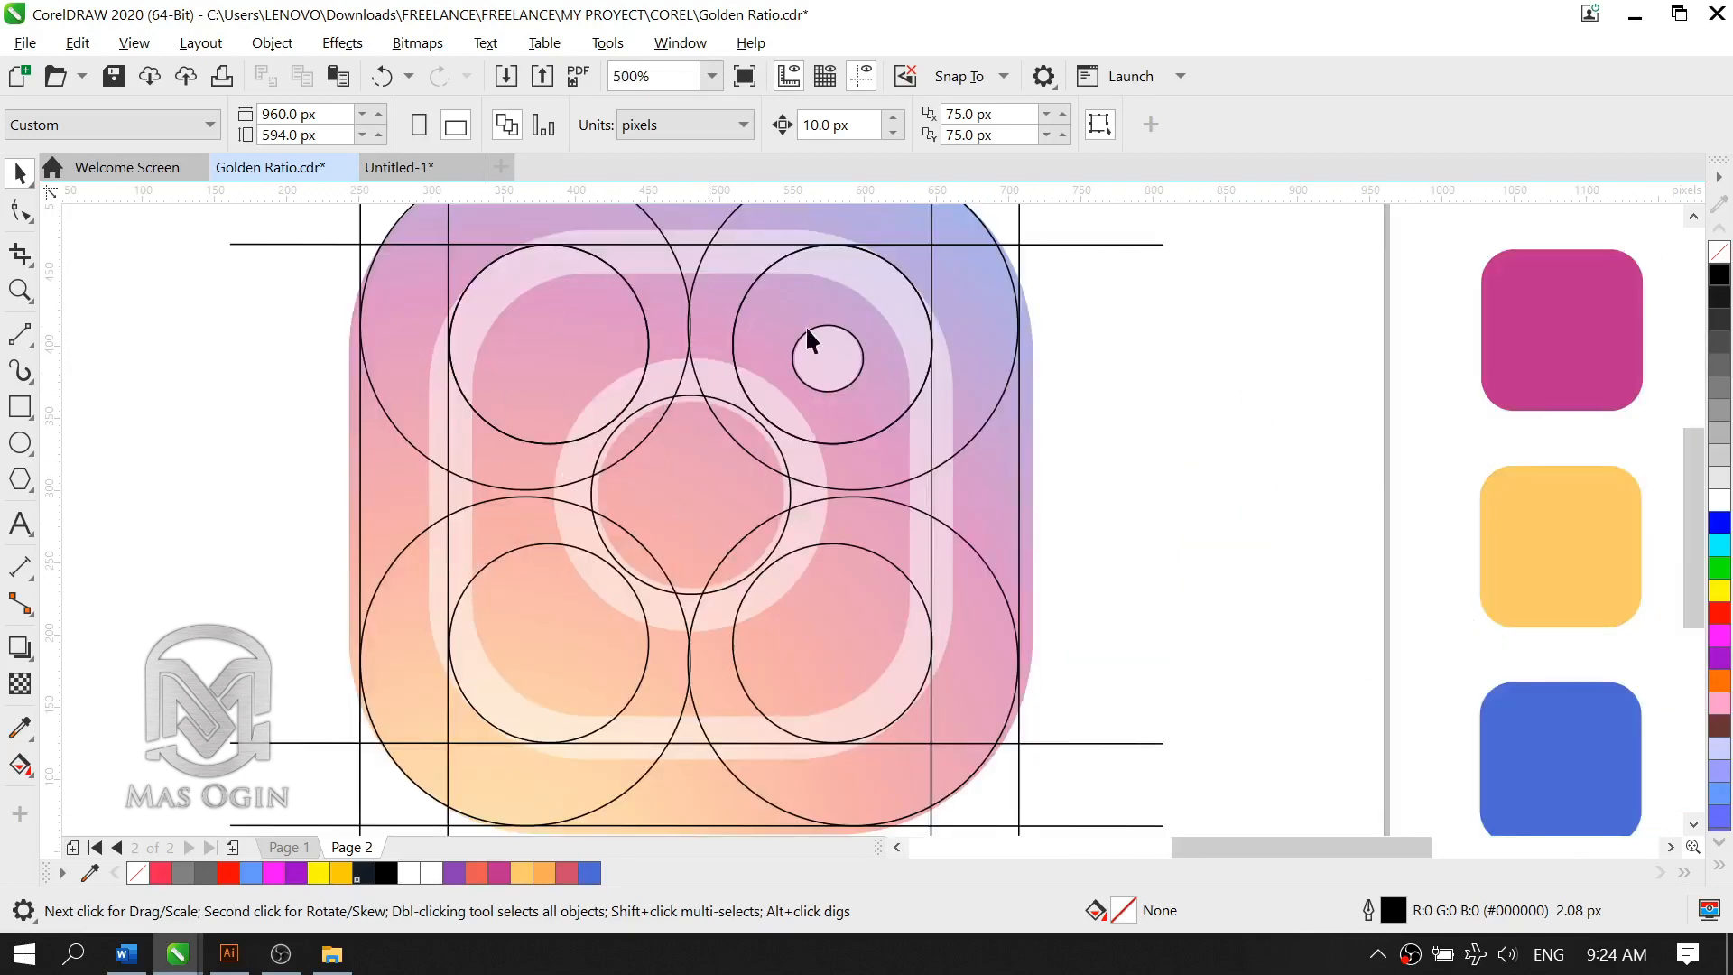
left_click(20, 408)
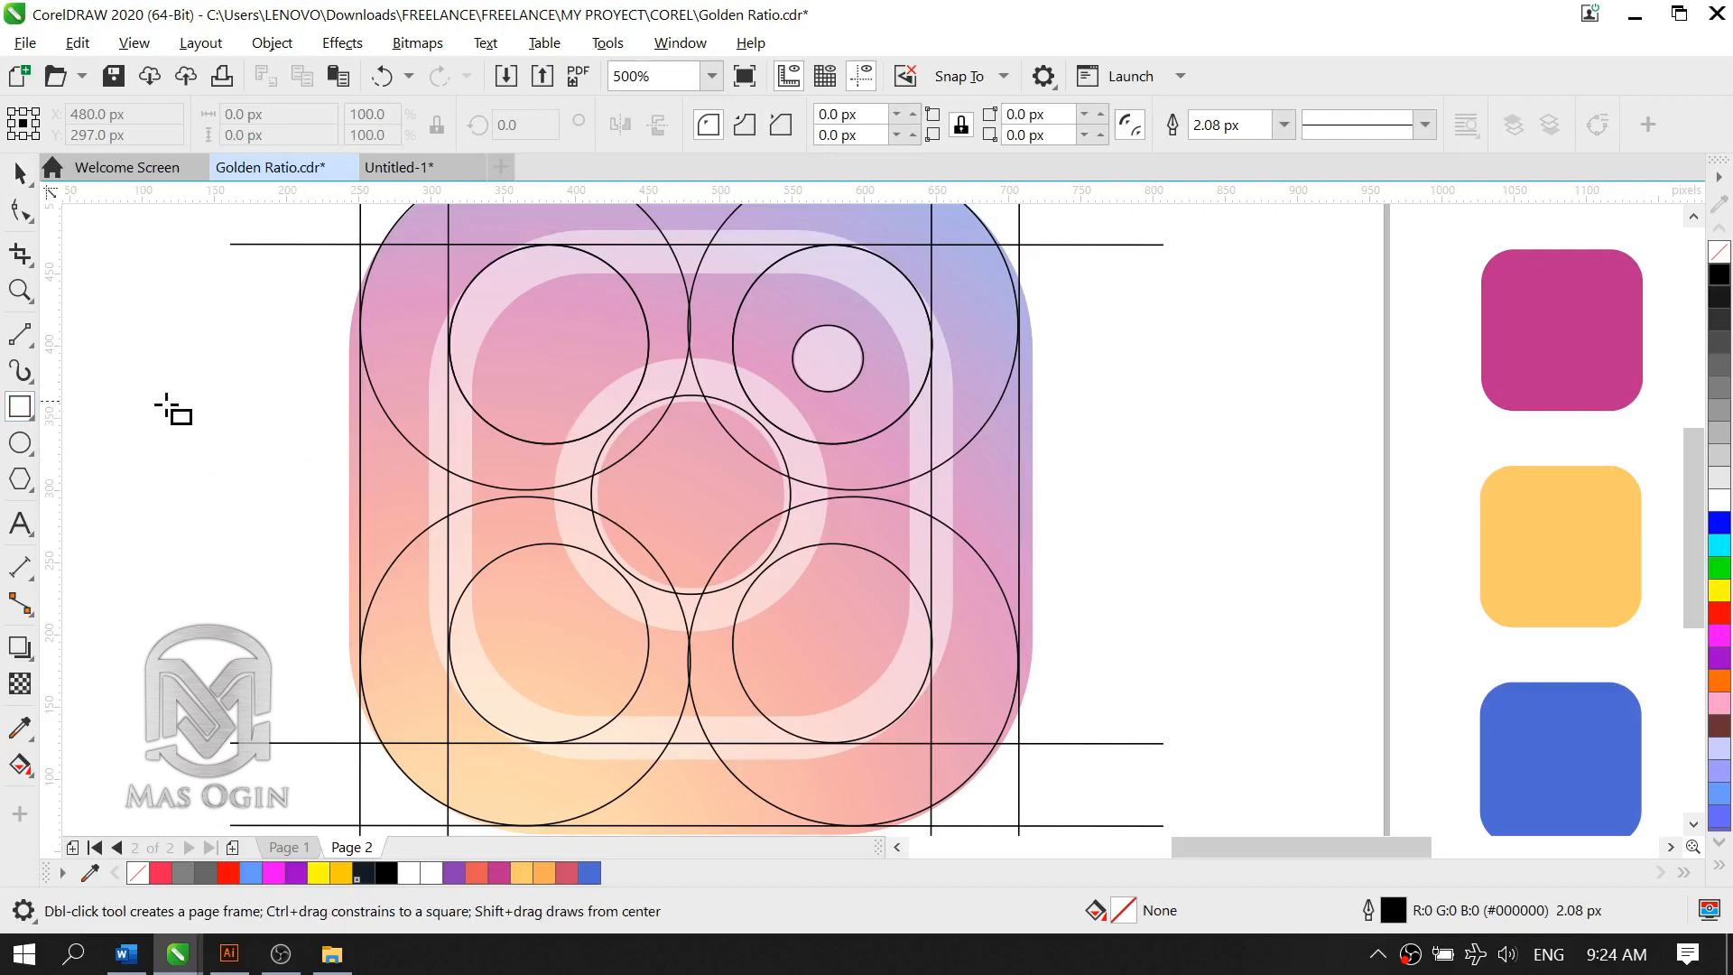
scroll(298, 420, "down", 1)
scroll(424, 307, "up", 1)
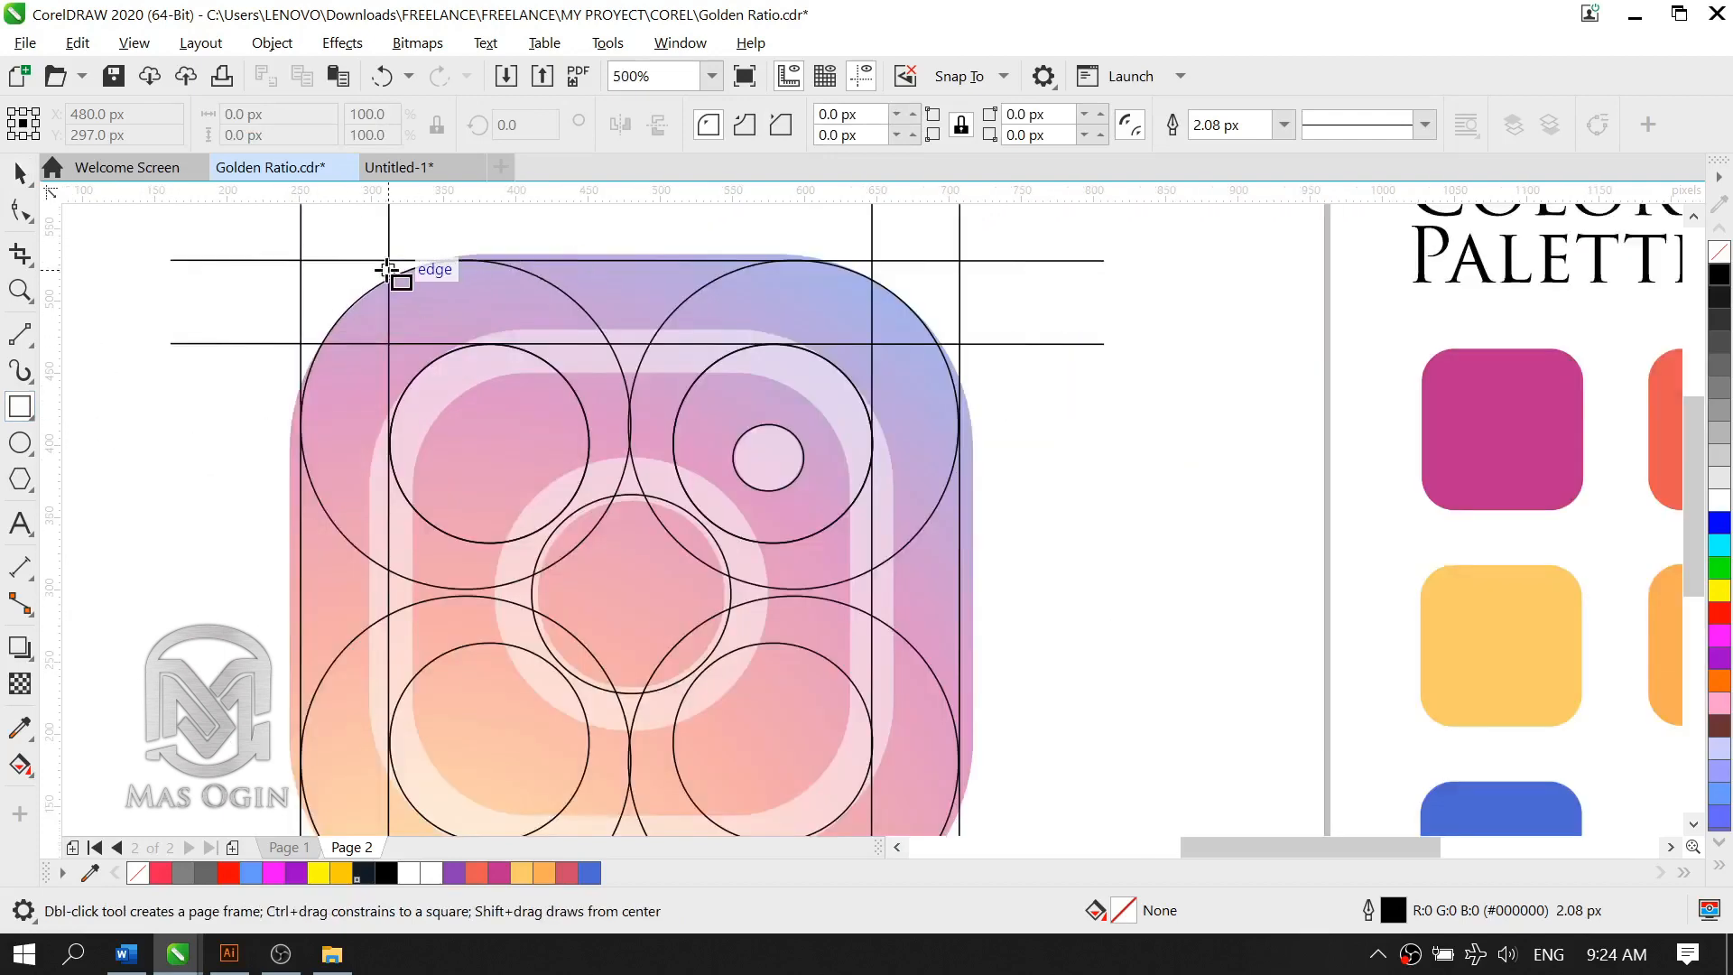
left_click(18, 172)
Step: Group all construction circles and tangent lines over the faded logo into one object
scroll(804, 434, "down", 1)
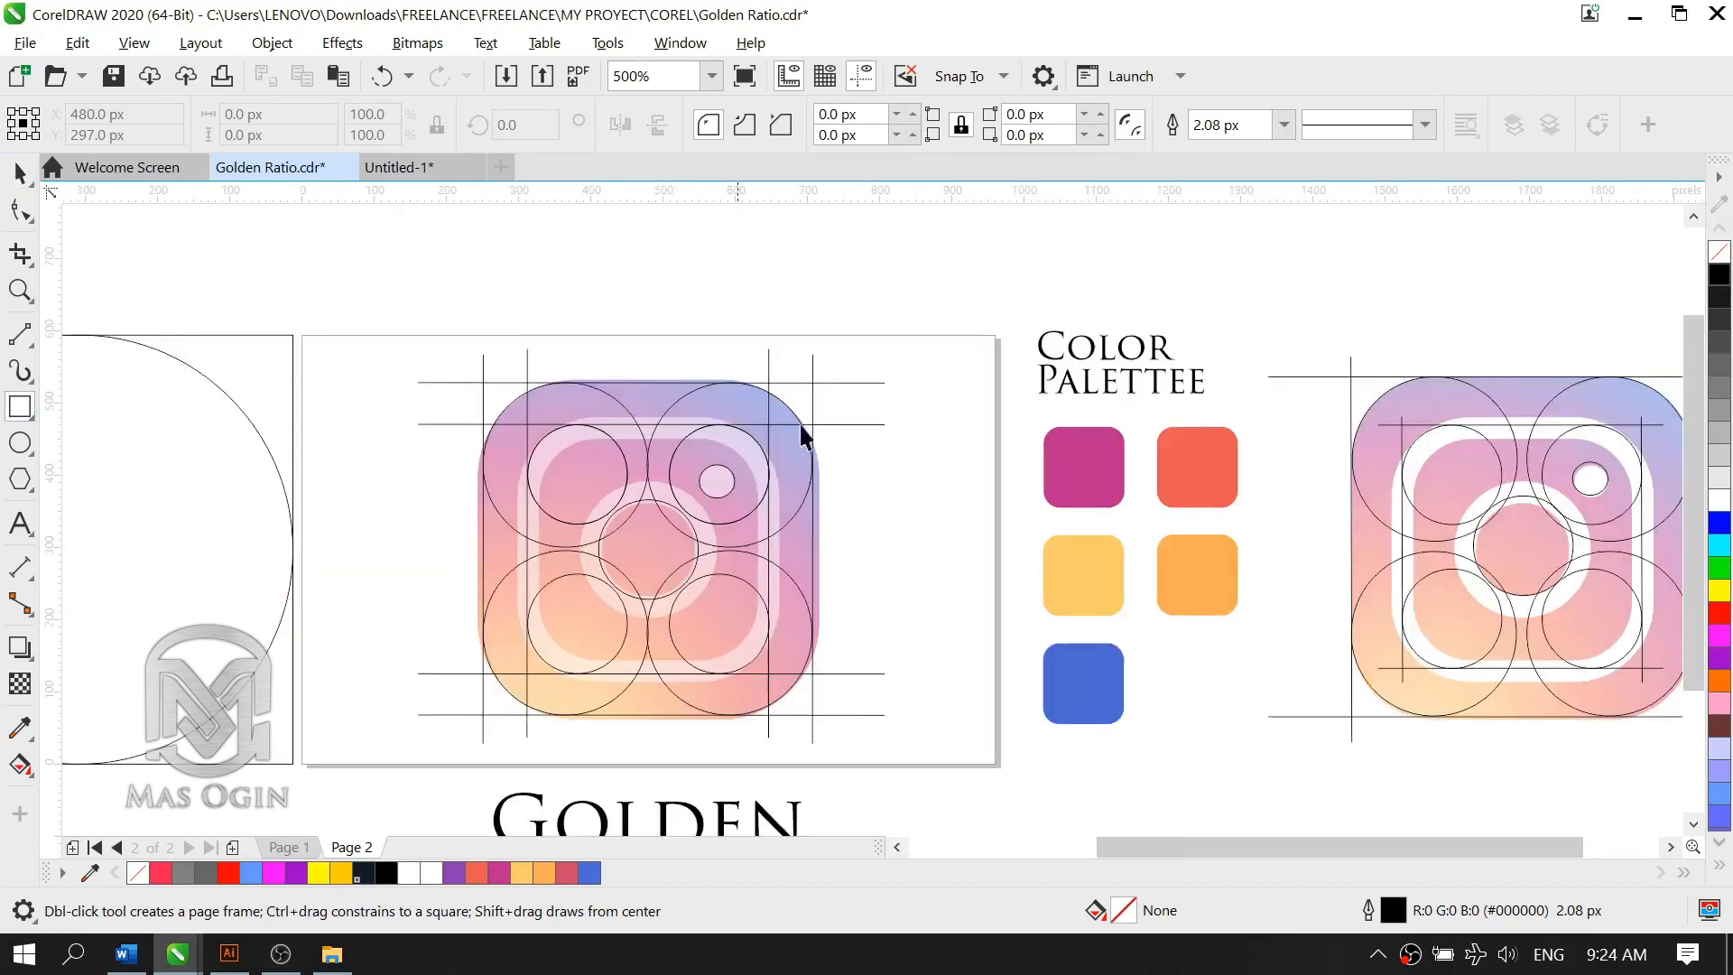
left_click_drag(418, 722, 372, 751)
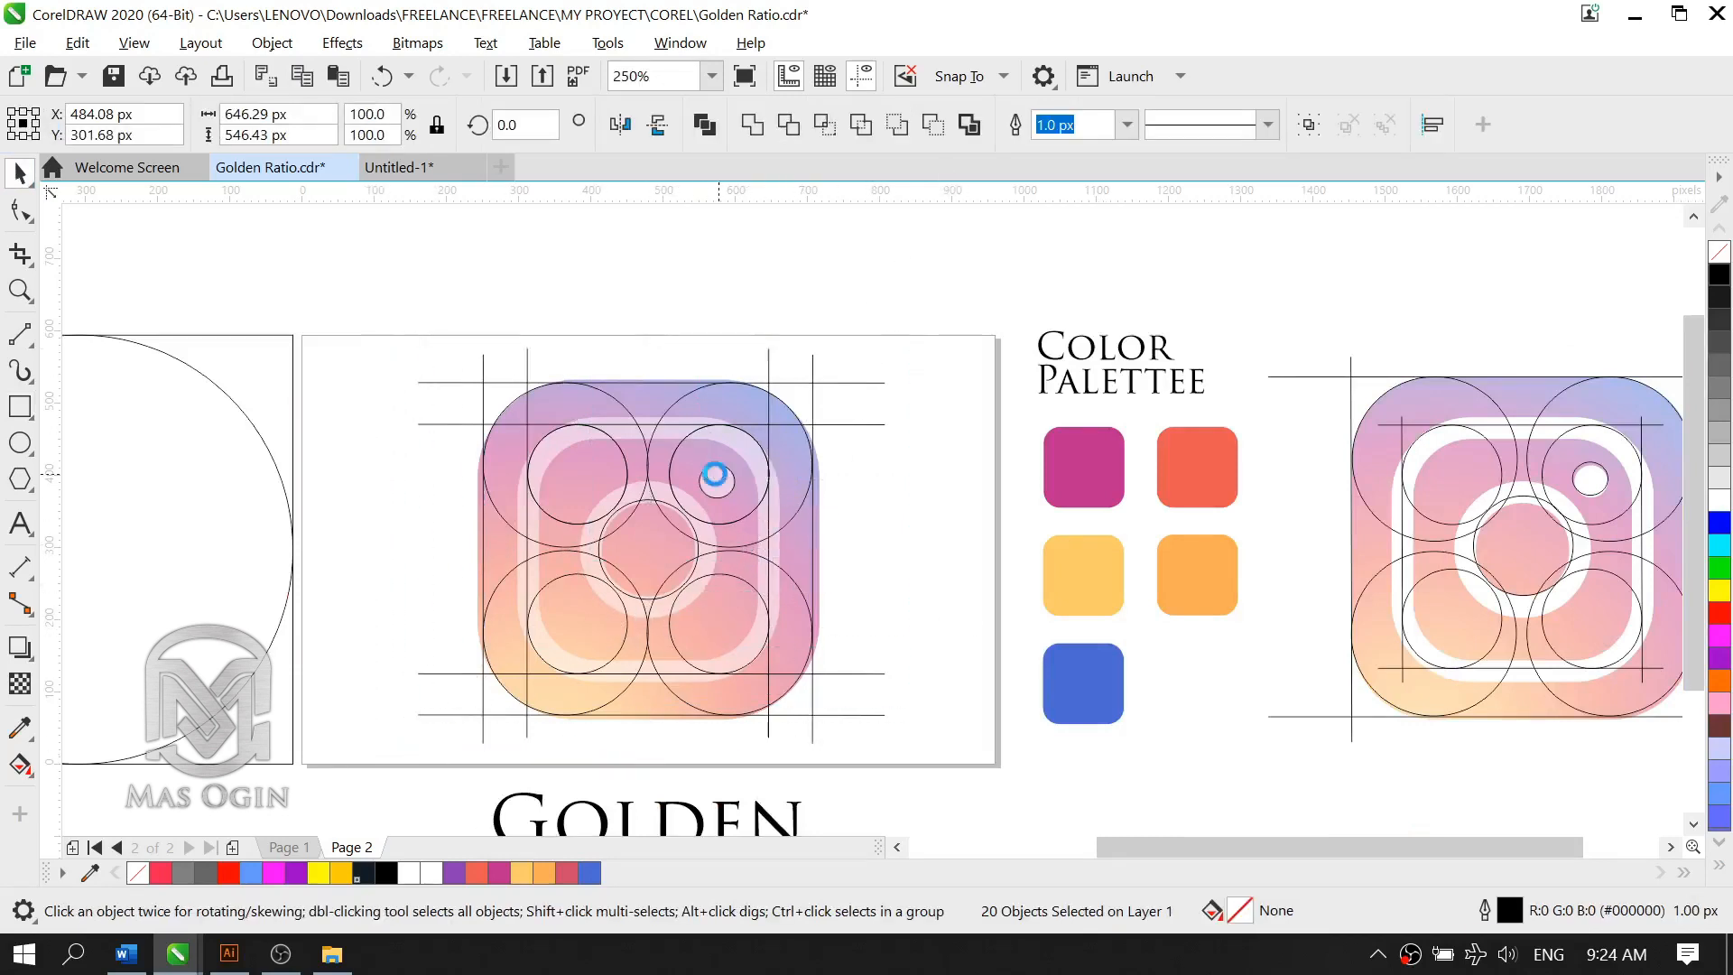
key("ctrl+g")
right_click(696, 533)
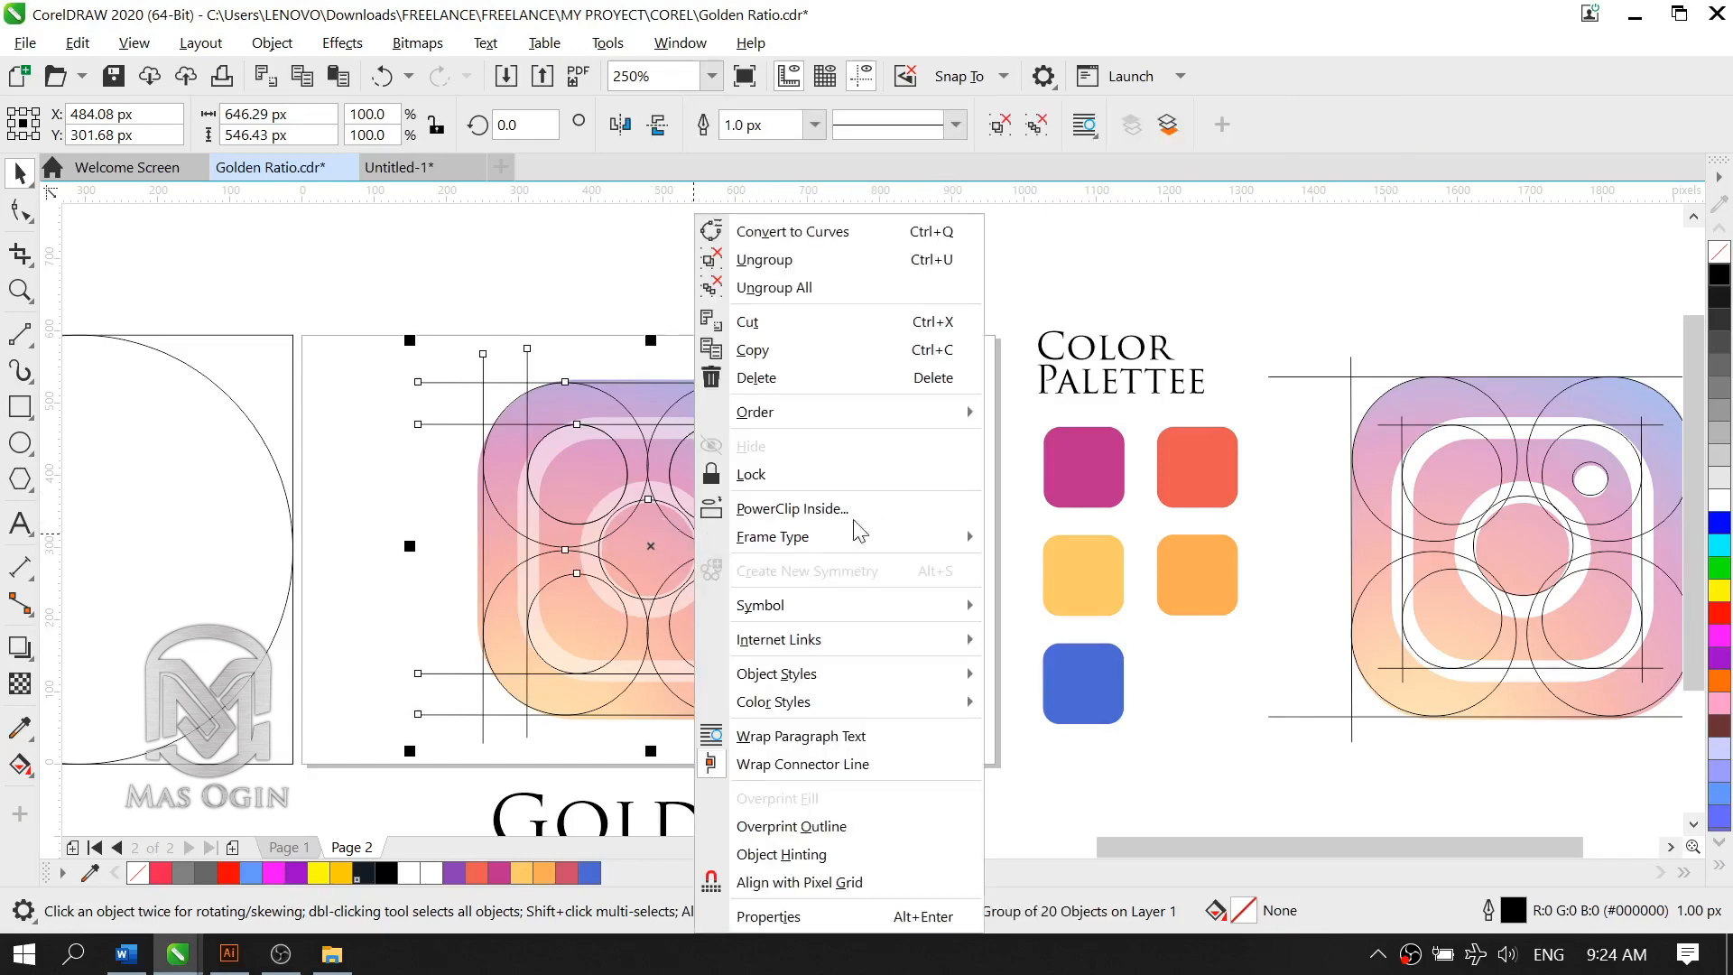
Step: Apply a uniform transparency of 40 to the grouped construction circles and lines
left_click(20, 684)
left_click(22, 684)
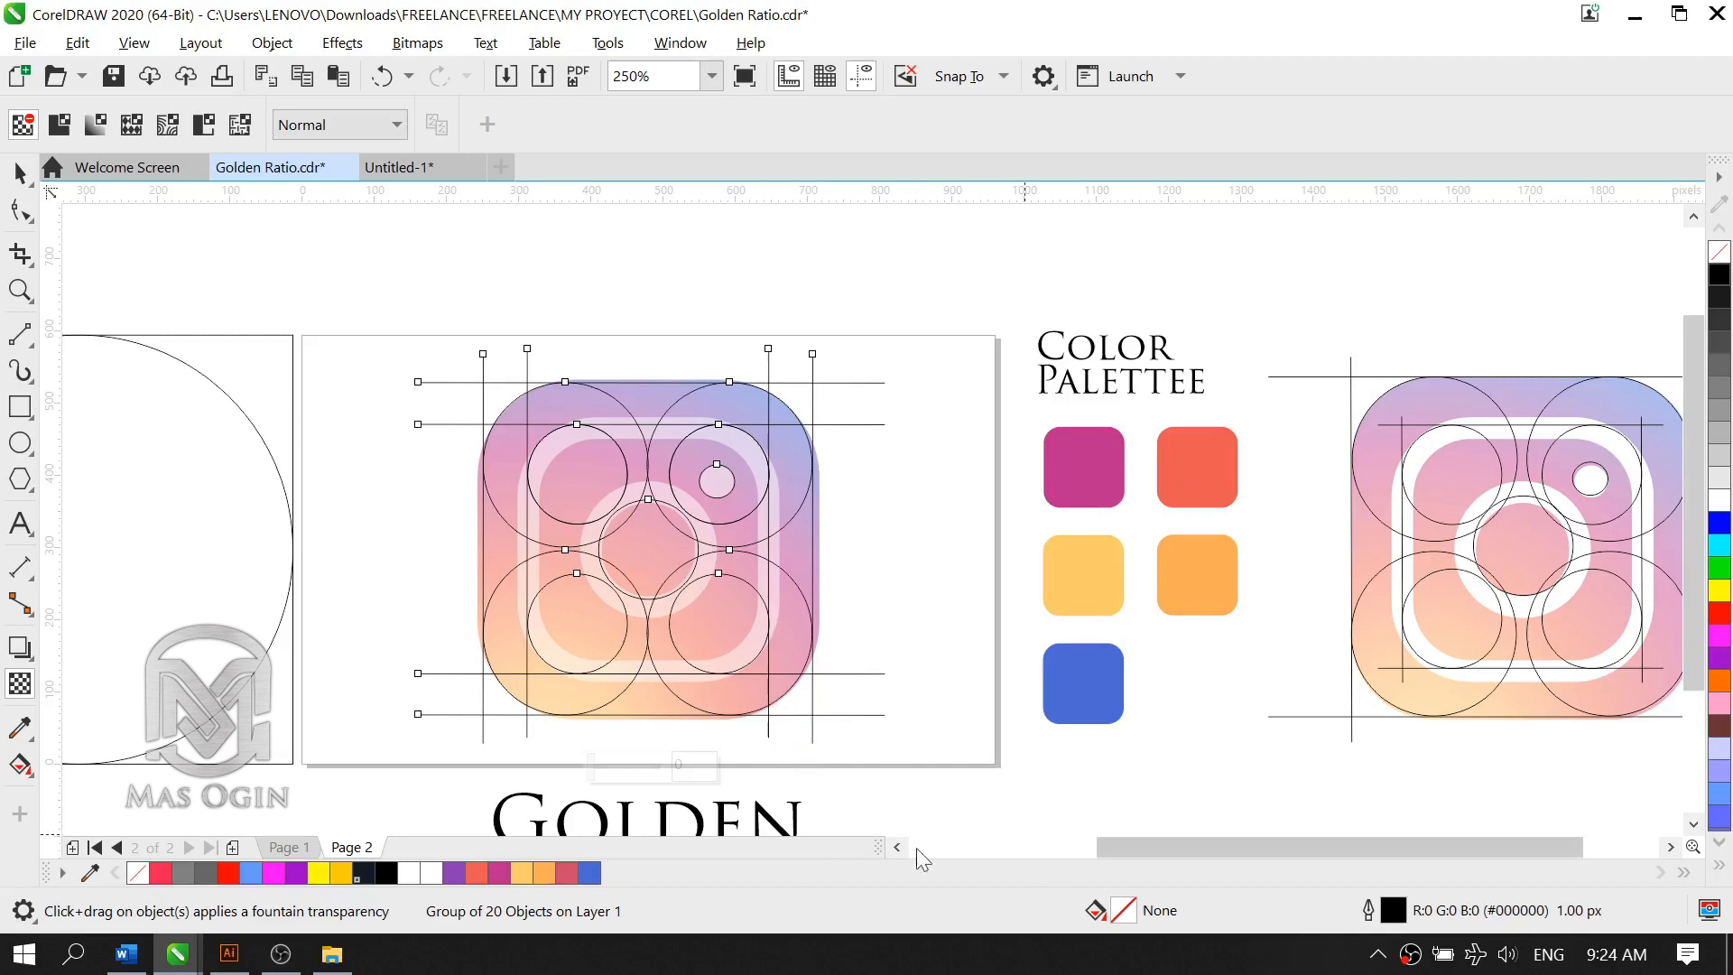
left_click(618, 766)
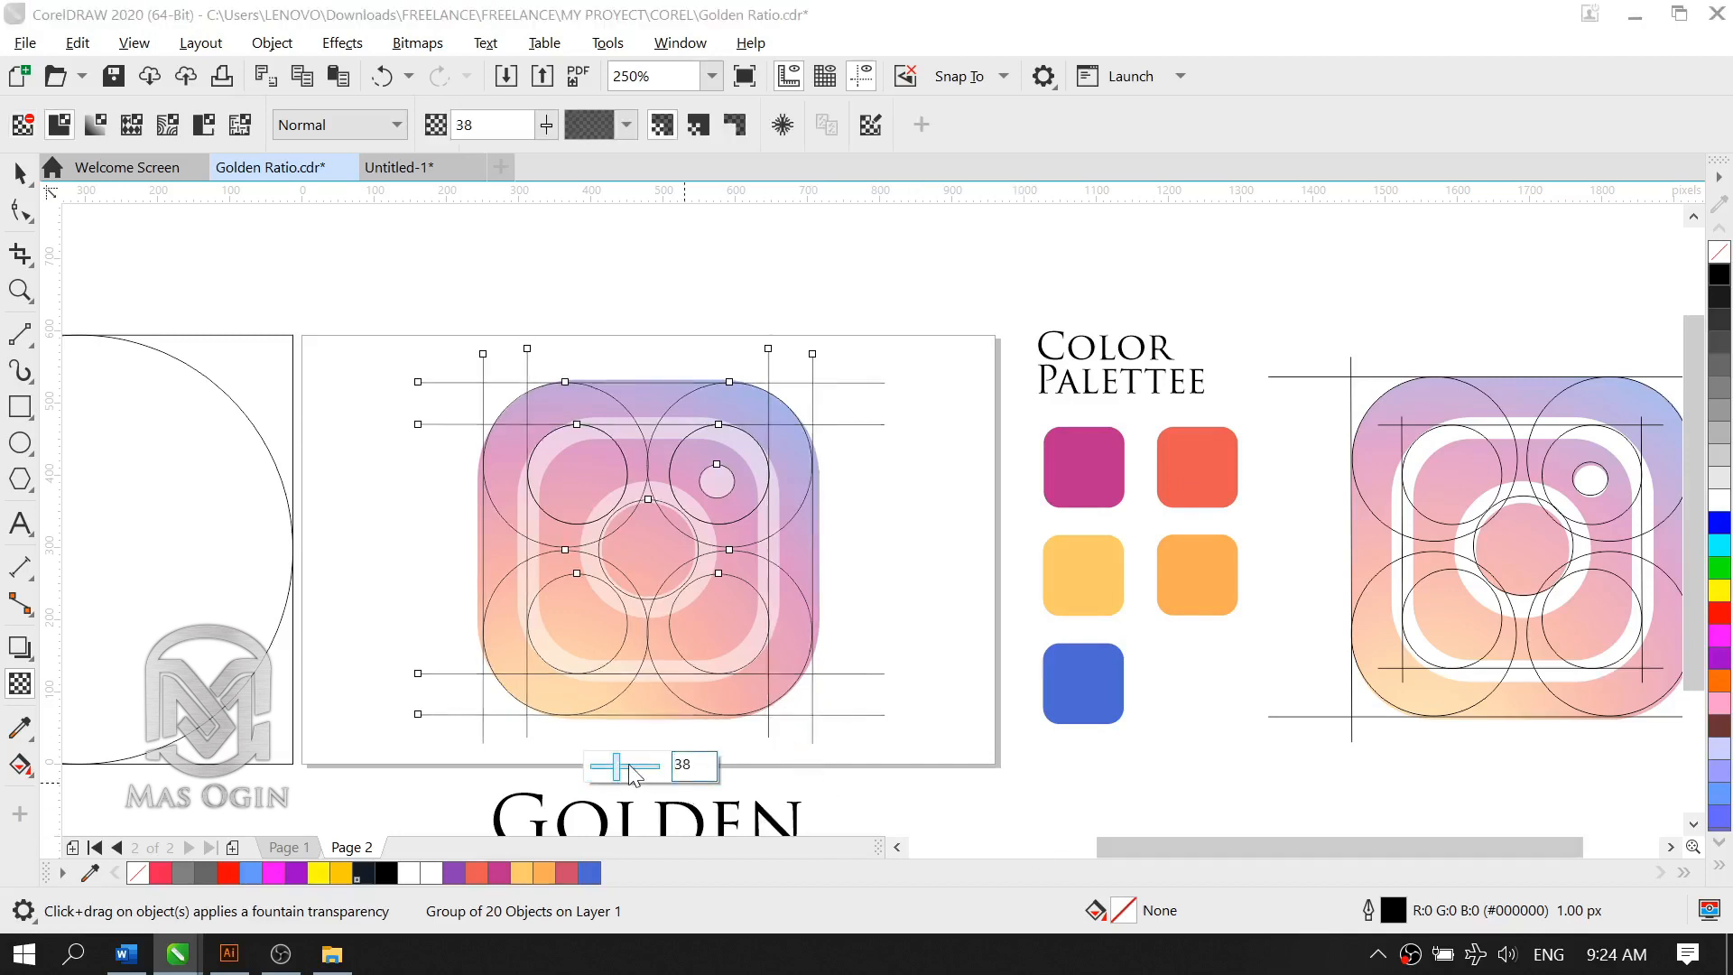
left_click(630, 766)
left_click(620, 767)
left_click(465, 126)
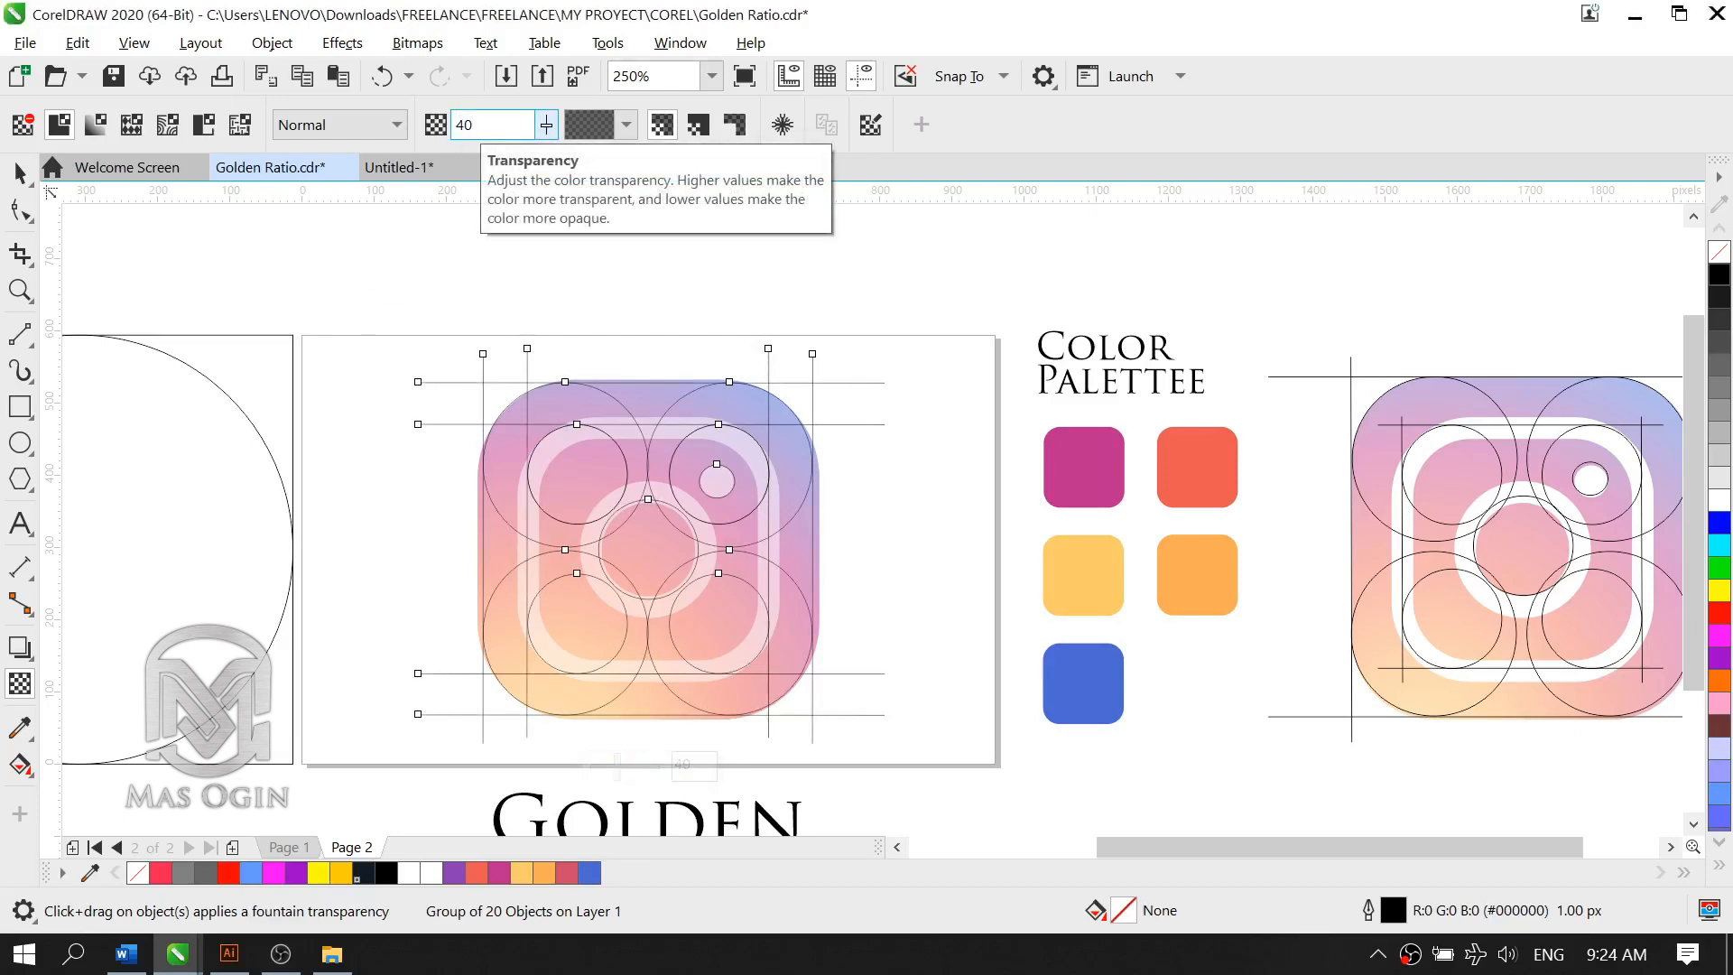
left_click(20, 172)
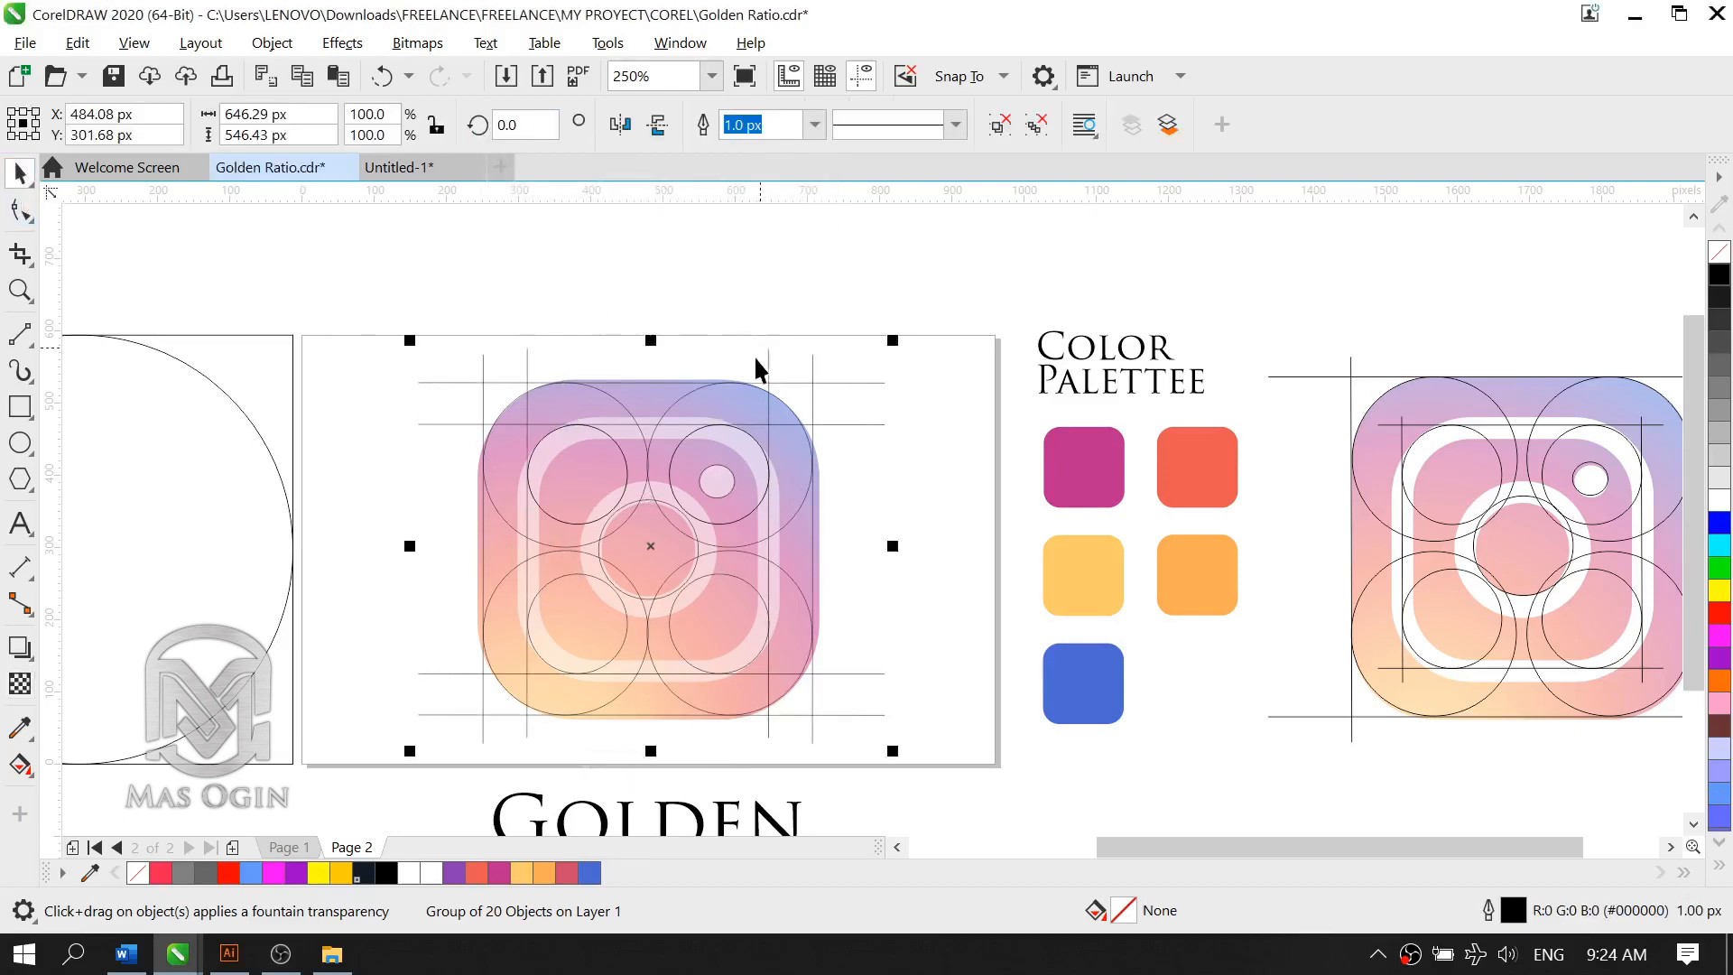
Step: Lock the semi-transparent group of construction circles and lines in place over the logo
left_click(929, 521)
scroll(614, 452, "up", 2)
left_click(600, 416)
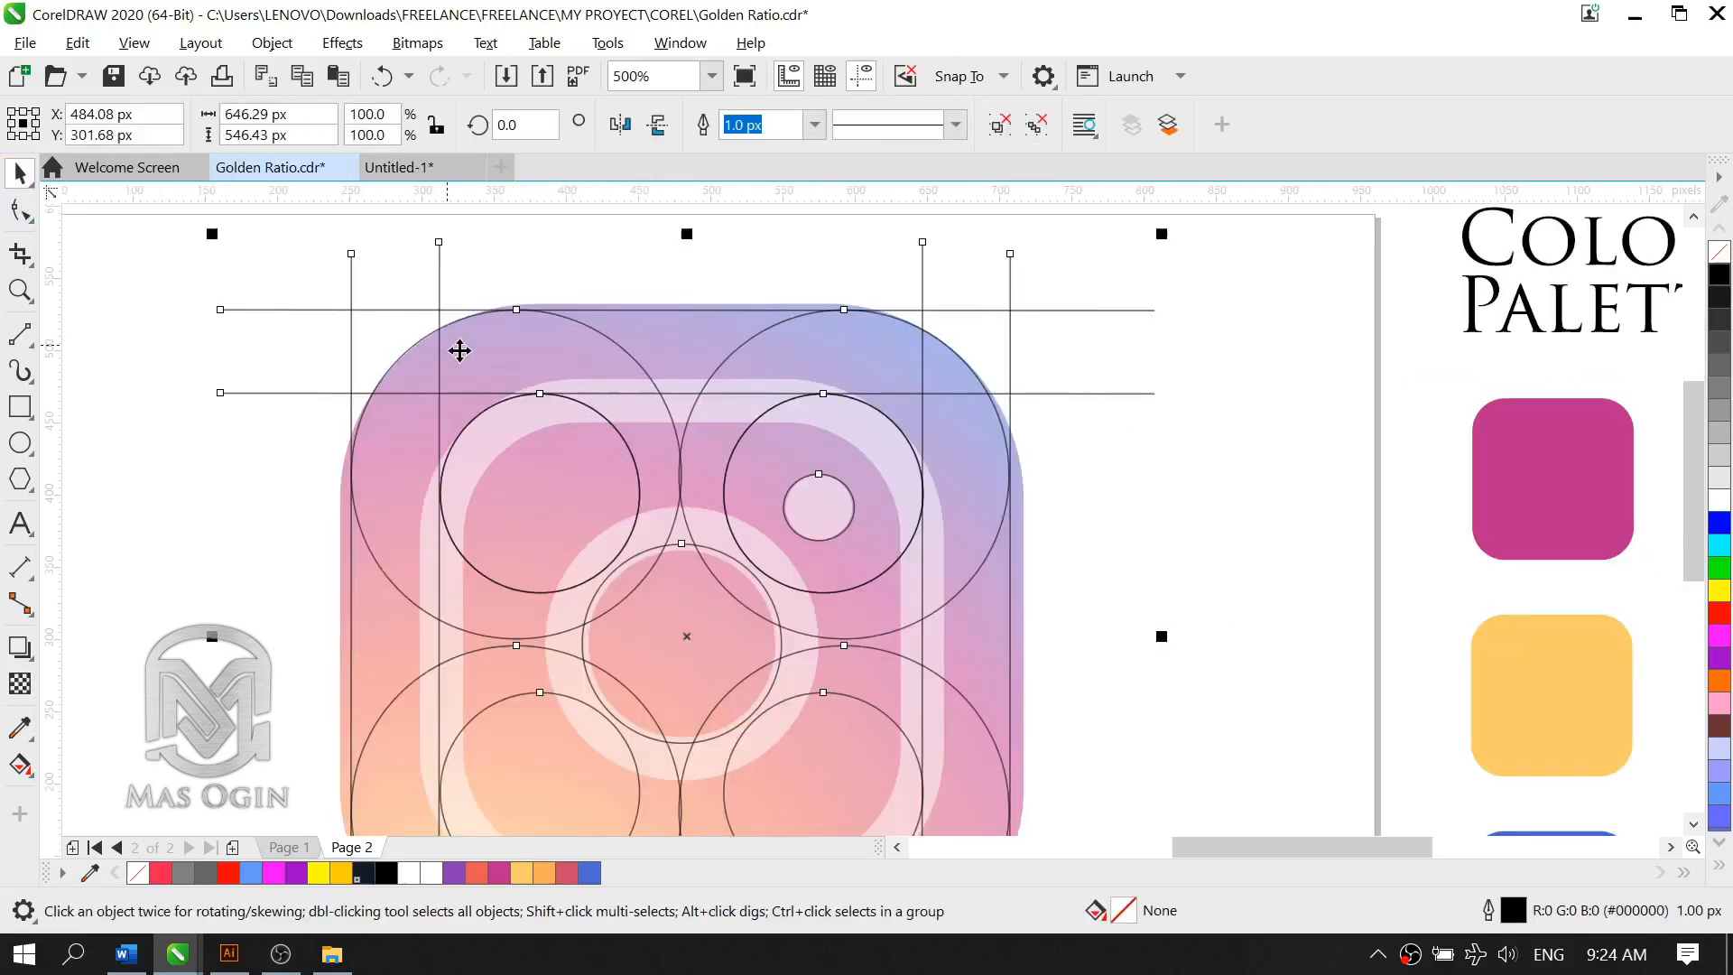
right_click(458, 398)
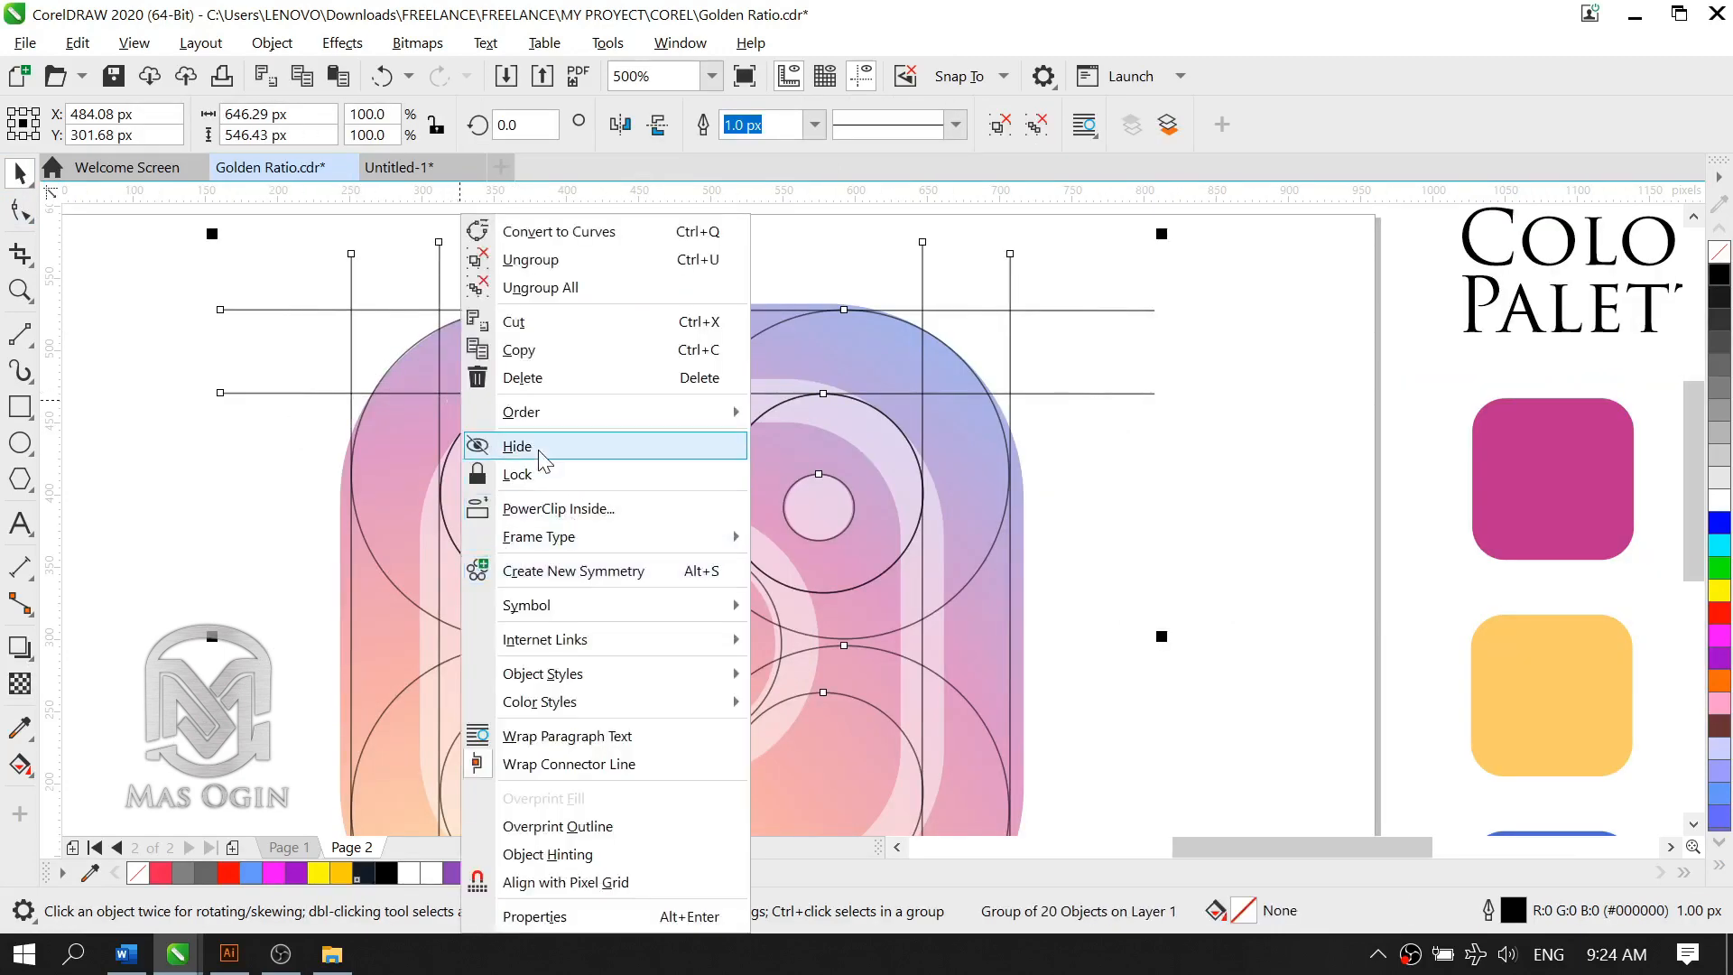
left_click(536, 473)
left_click(192, 468)
scroll(529, 403, "down", 2)
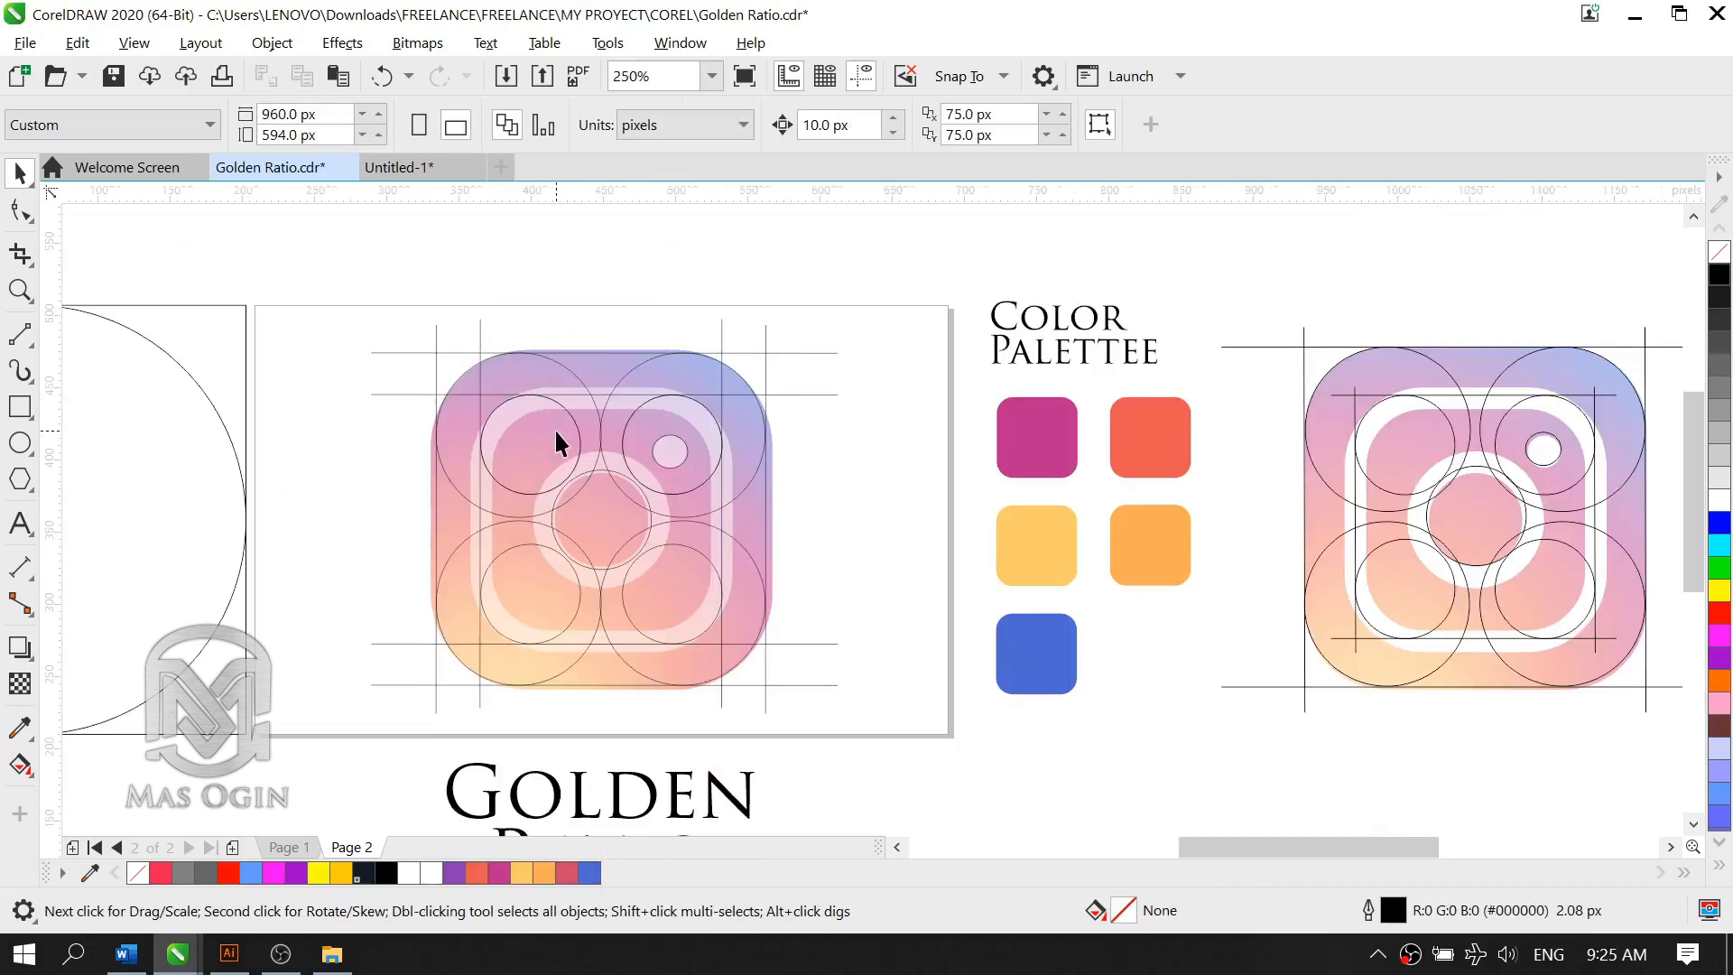
Step: Draw an outer rectangle about 456 × 460 px between the opposite corner intersections of the outermost tangent lines
scroll(388, 434, "up", 2)
scroll(596, 459, "down", 2)
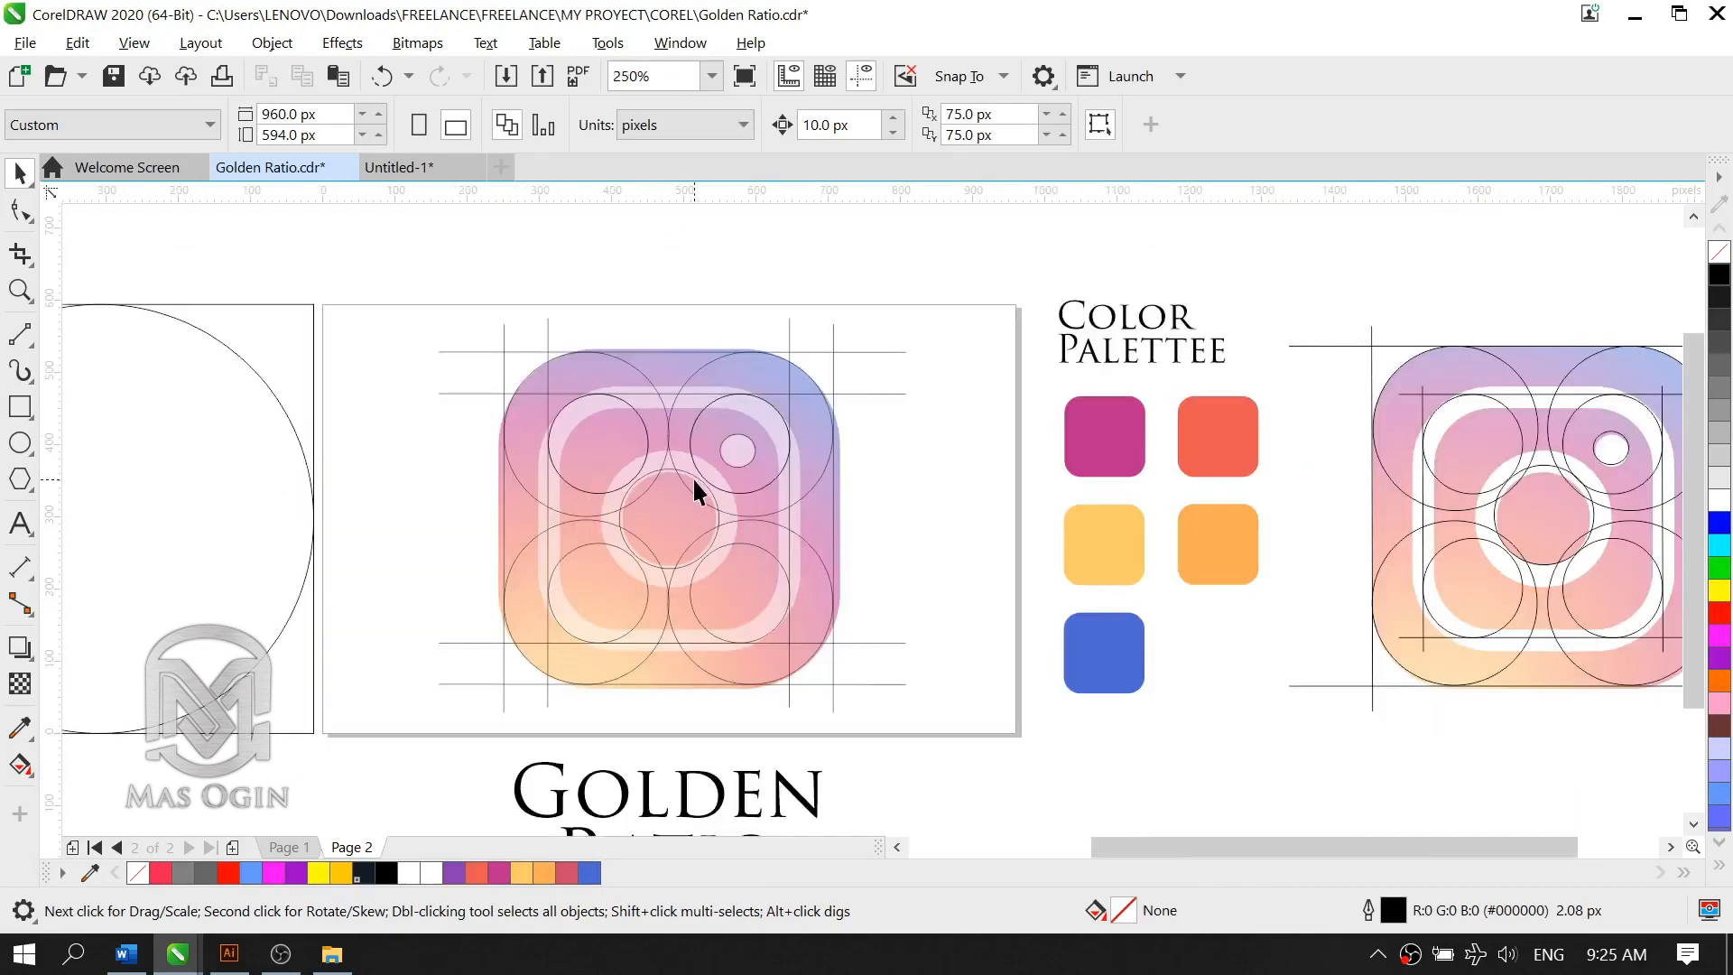
left_click(20, 406)
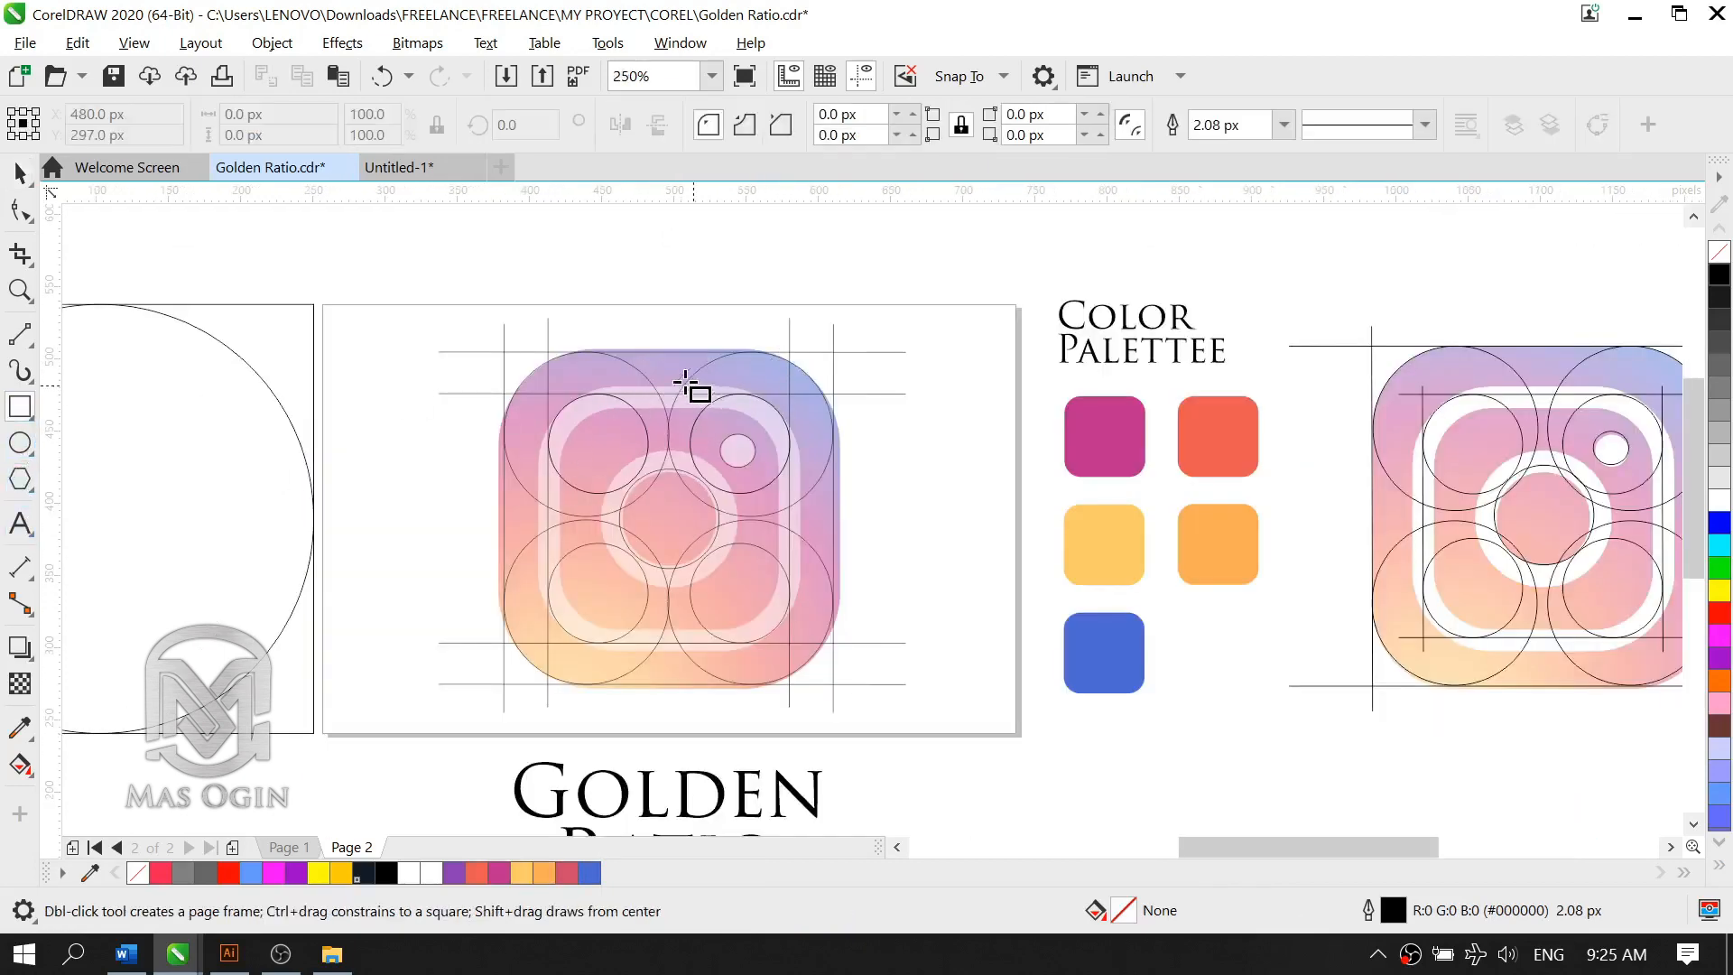
scroll(686, 383, "up", 2)
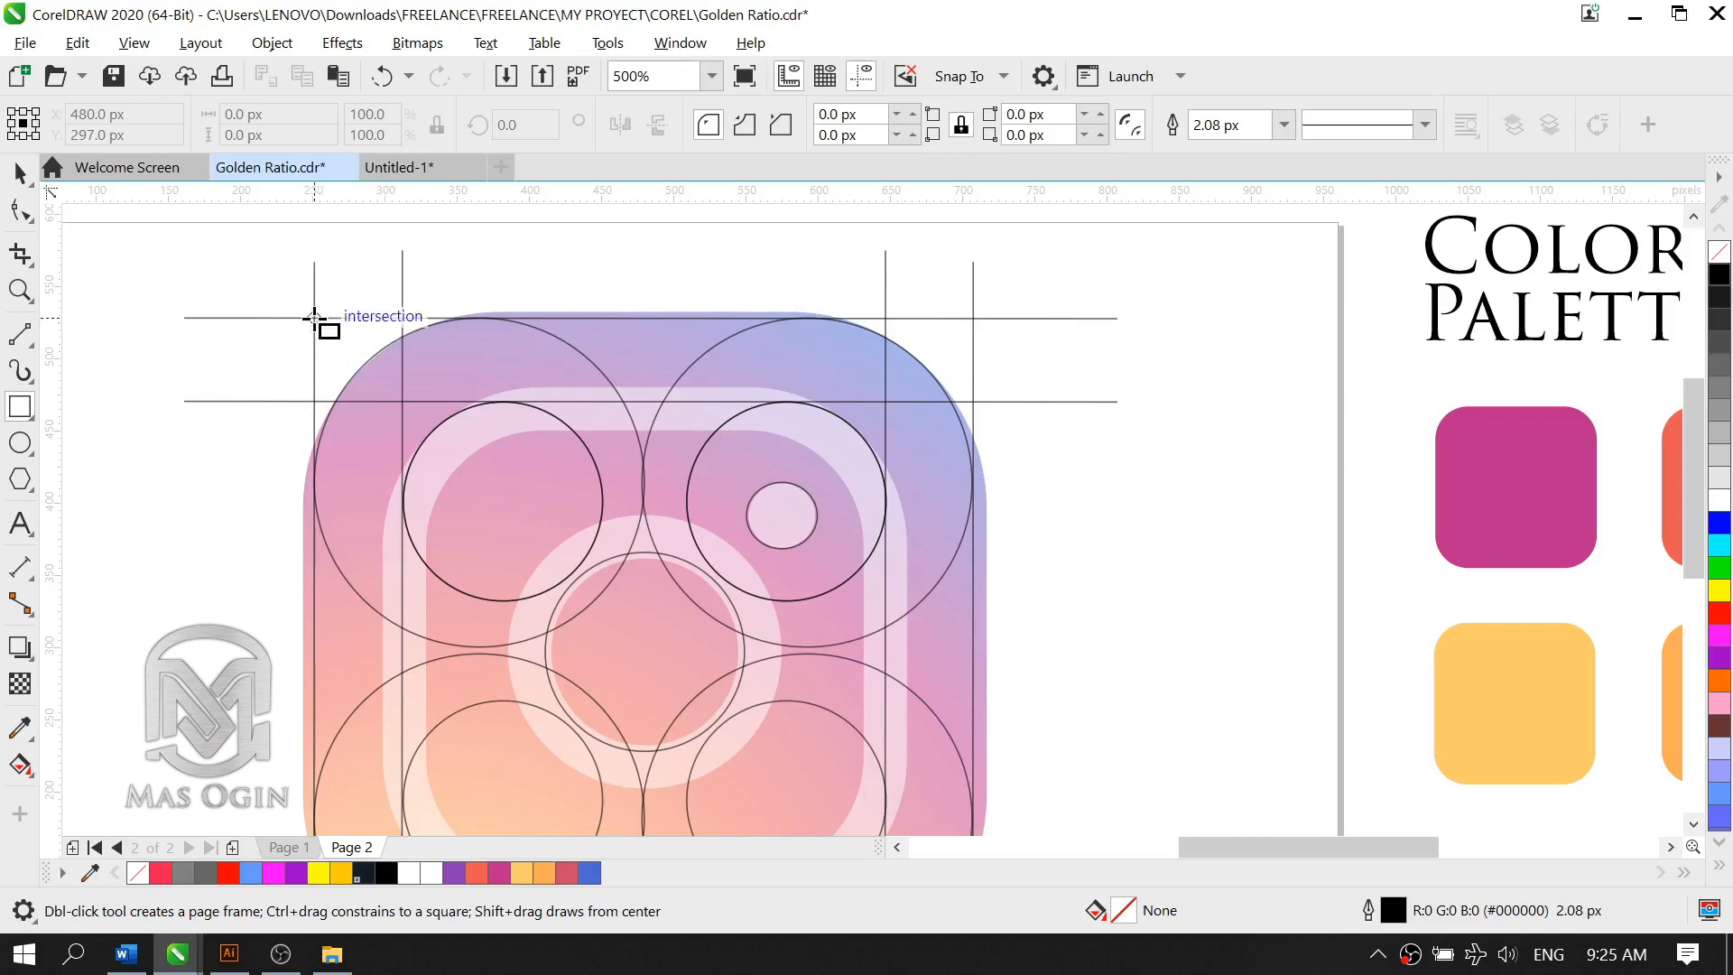
left_click_drag(314, 318, 973, 741)
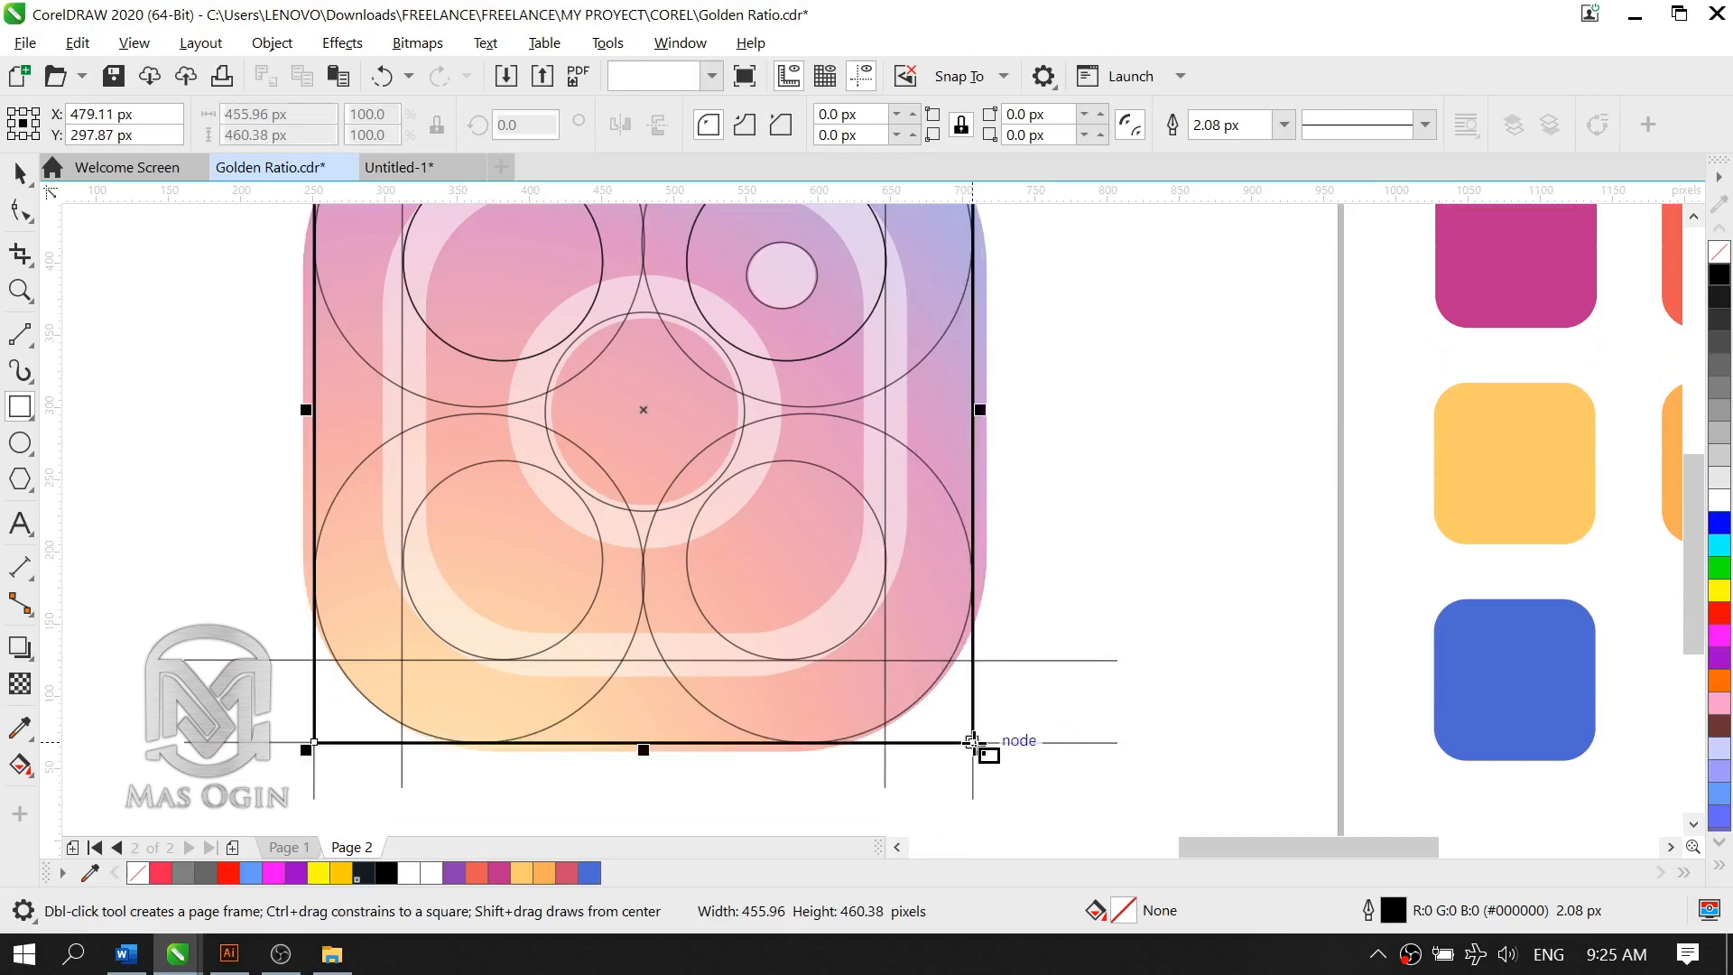
scroll(774, 569, "down", 2)
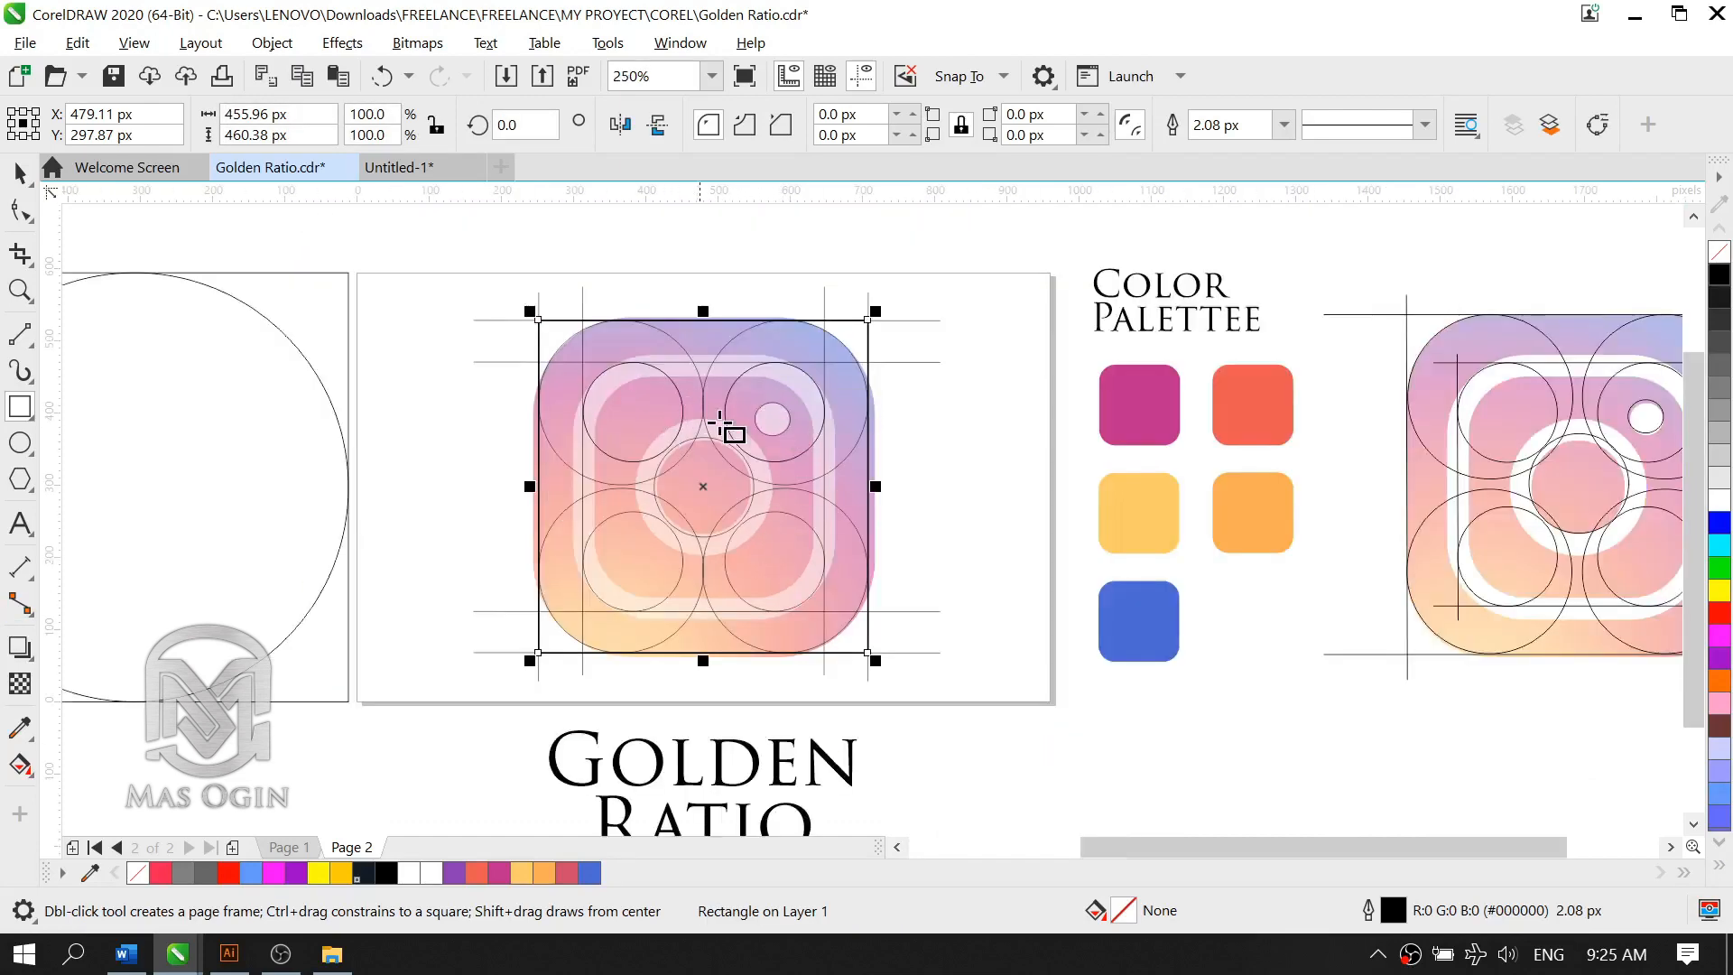
Step: Round all four corners of the outer rectangle to a radius of 112.7 px, following the large construction circles
scroll(726, 423, "up", 2)
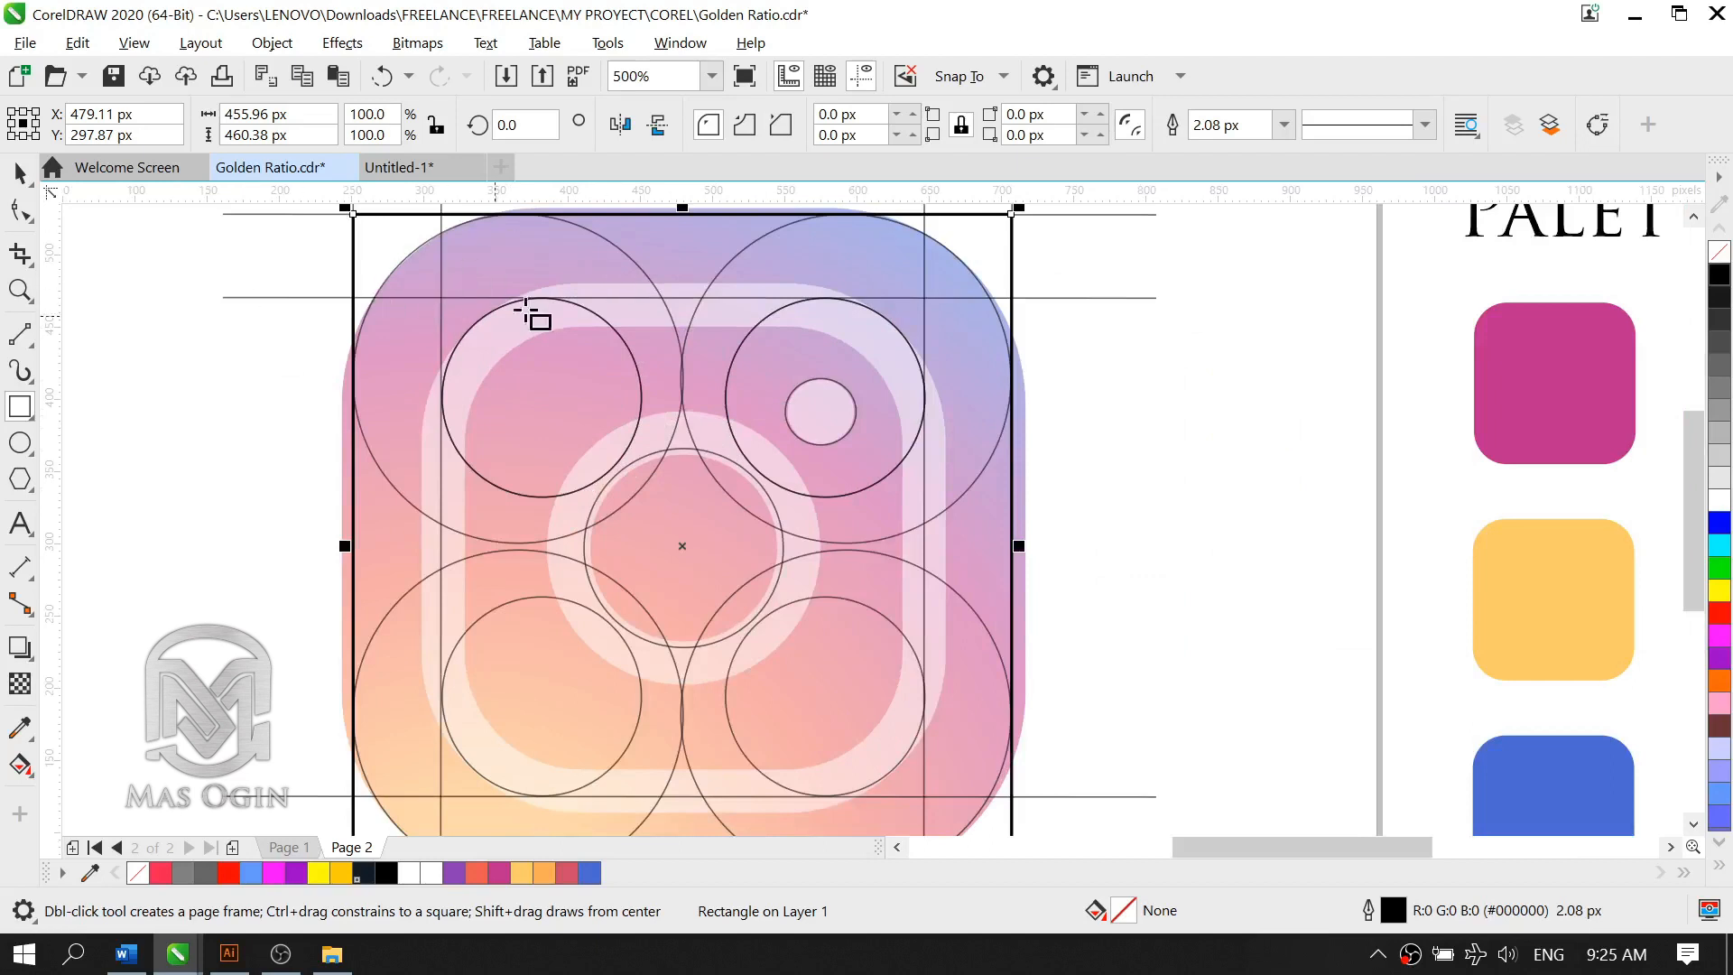
left_click(15, 173)
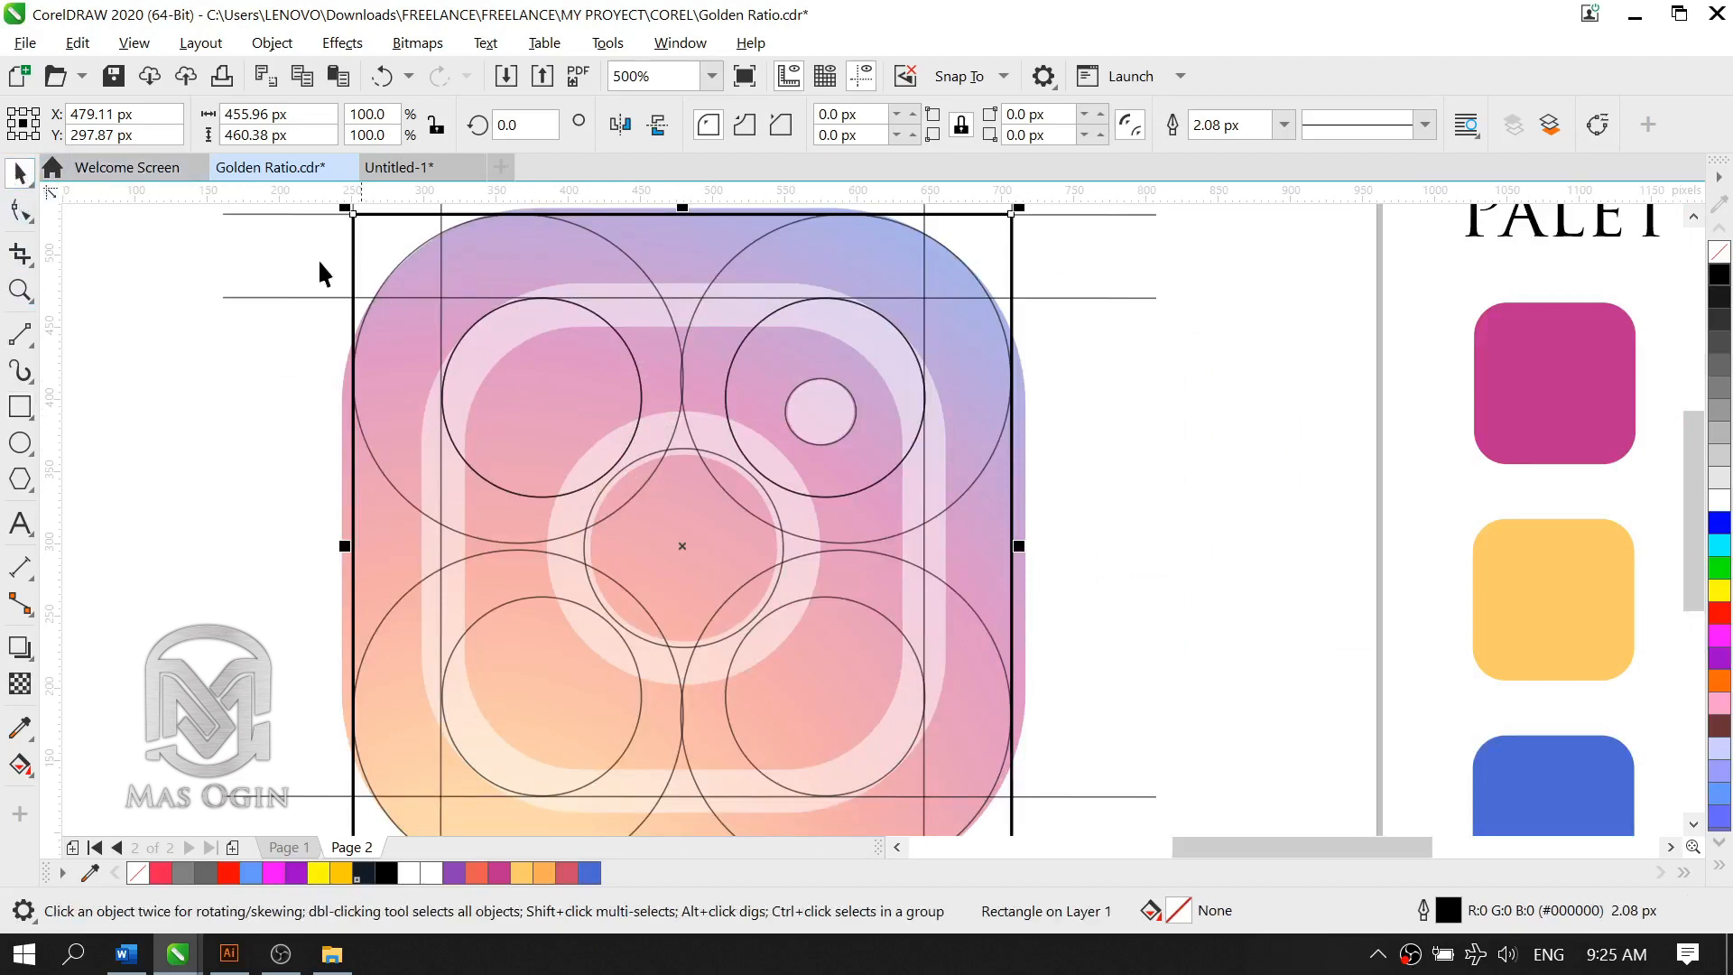
left_click(20, 211)
scroll(604, 320, "down", 2)
scroll(840, 316, "up", 2)
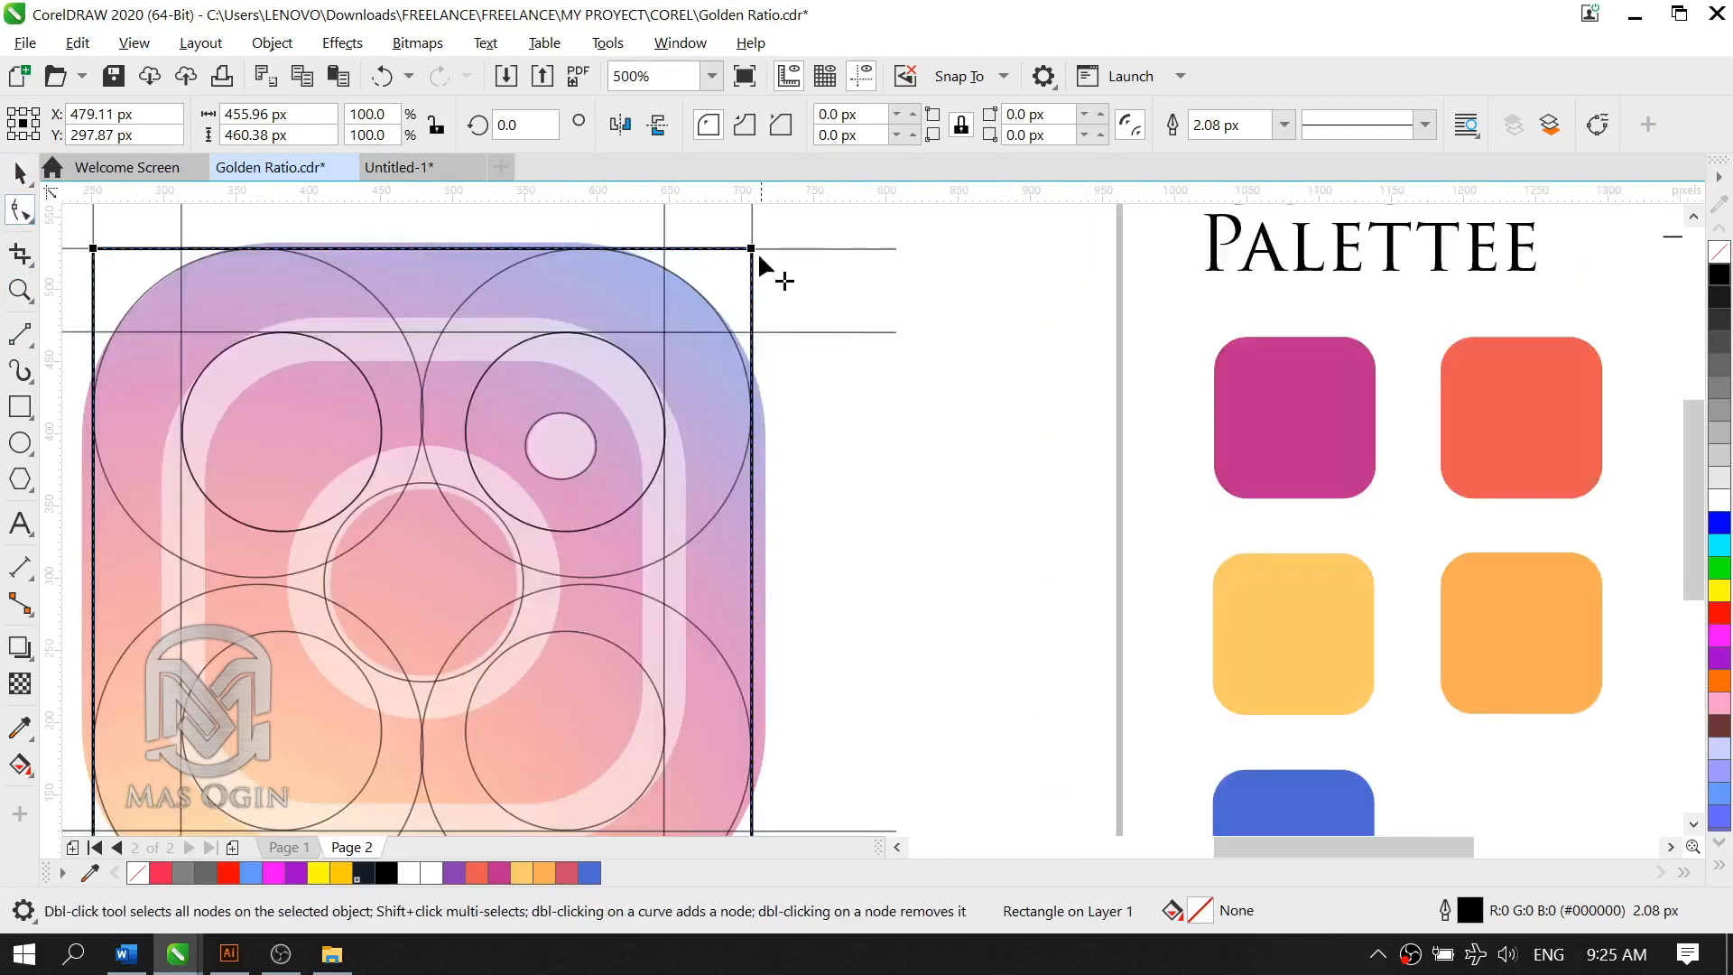
left_click_drag(751, 249, 763, 413)
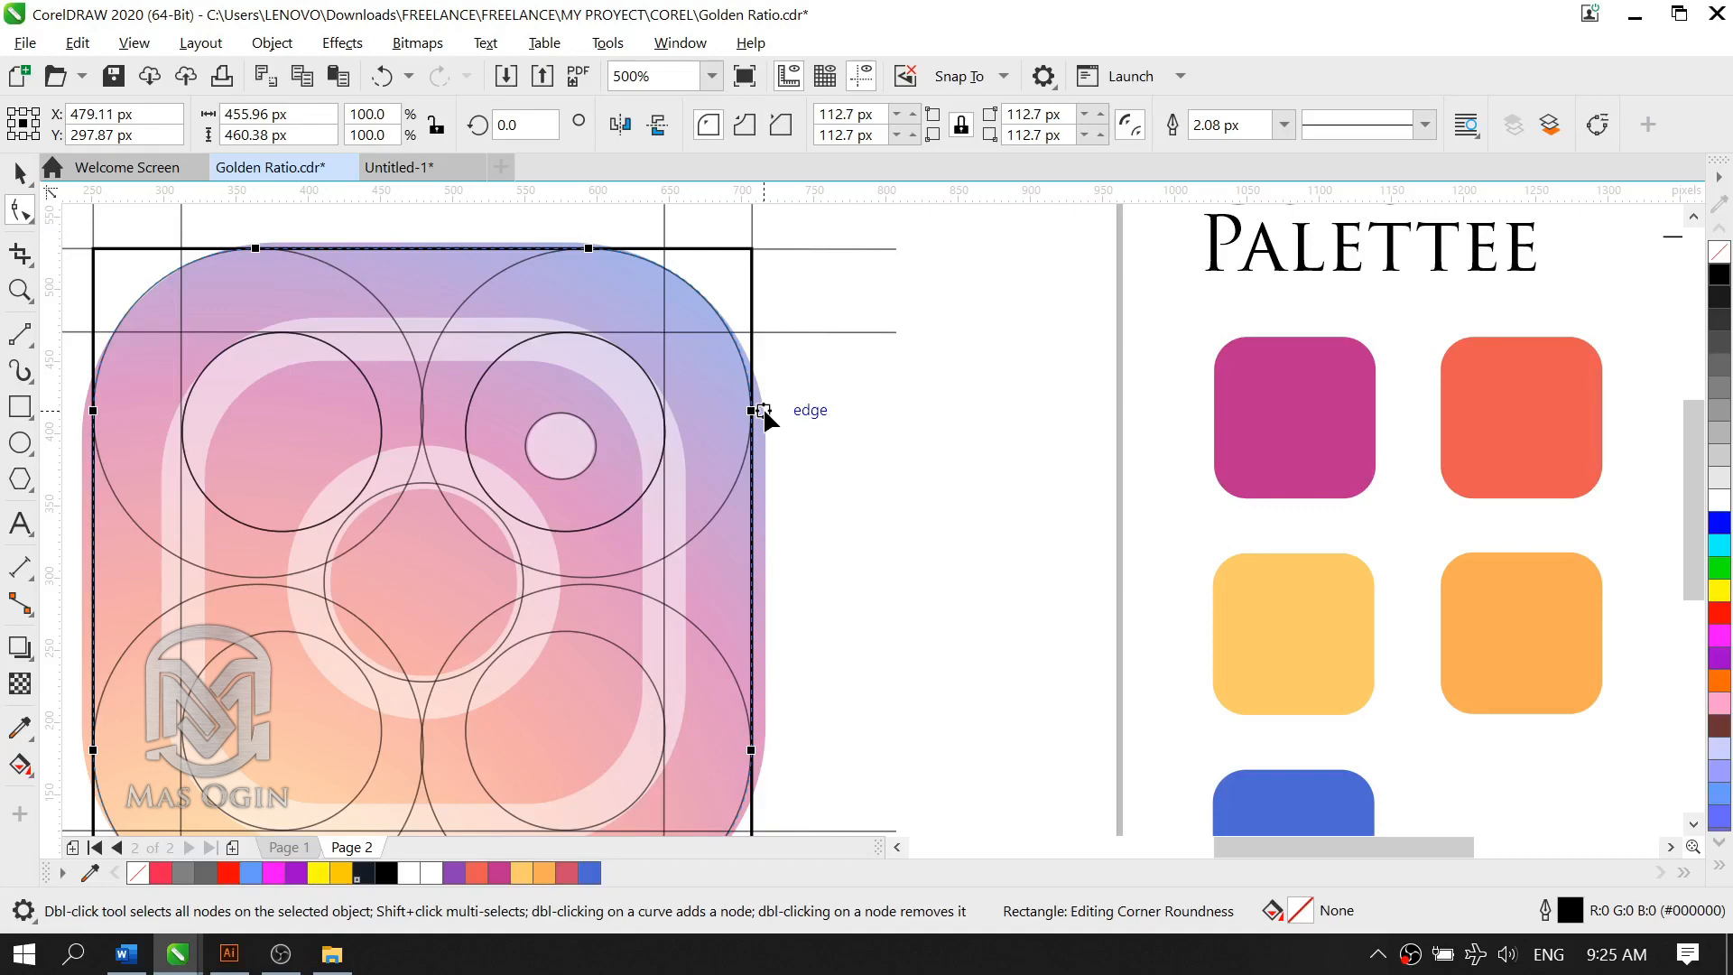
left_click_drag(764, 412, 765, 413)
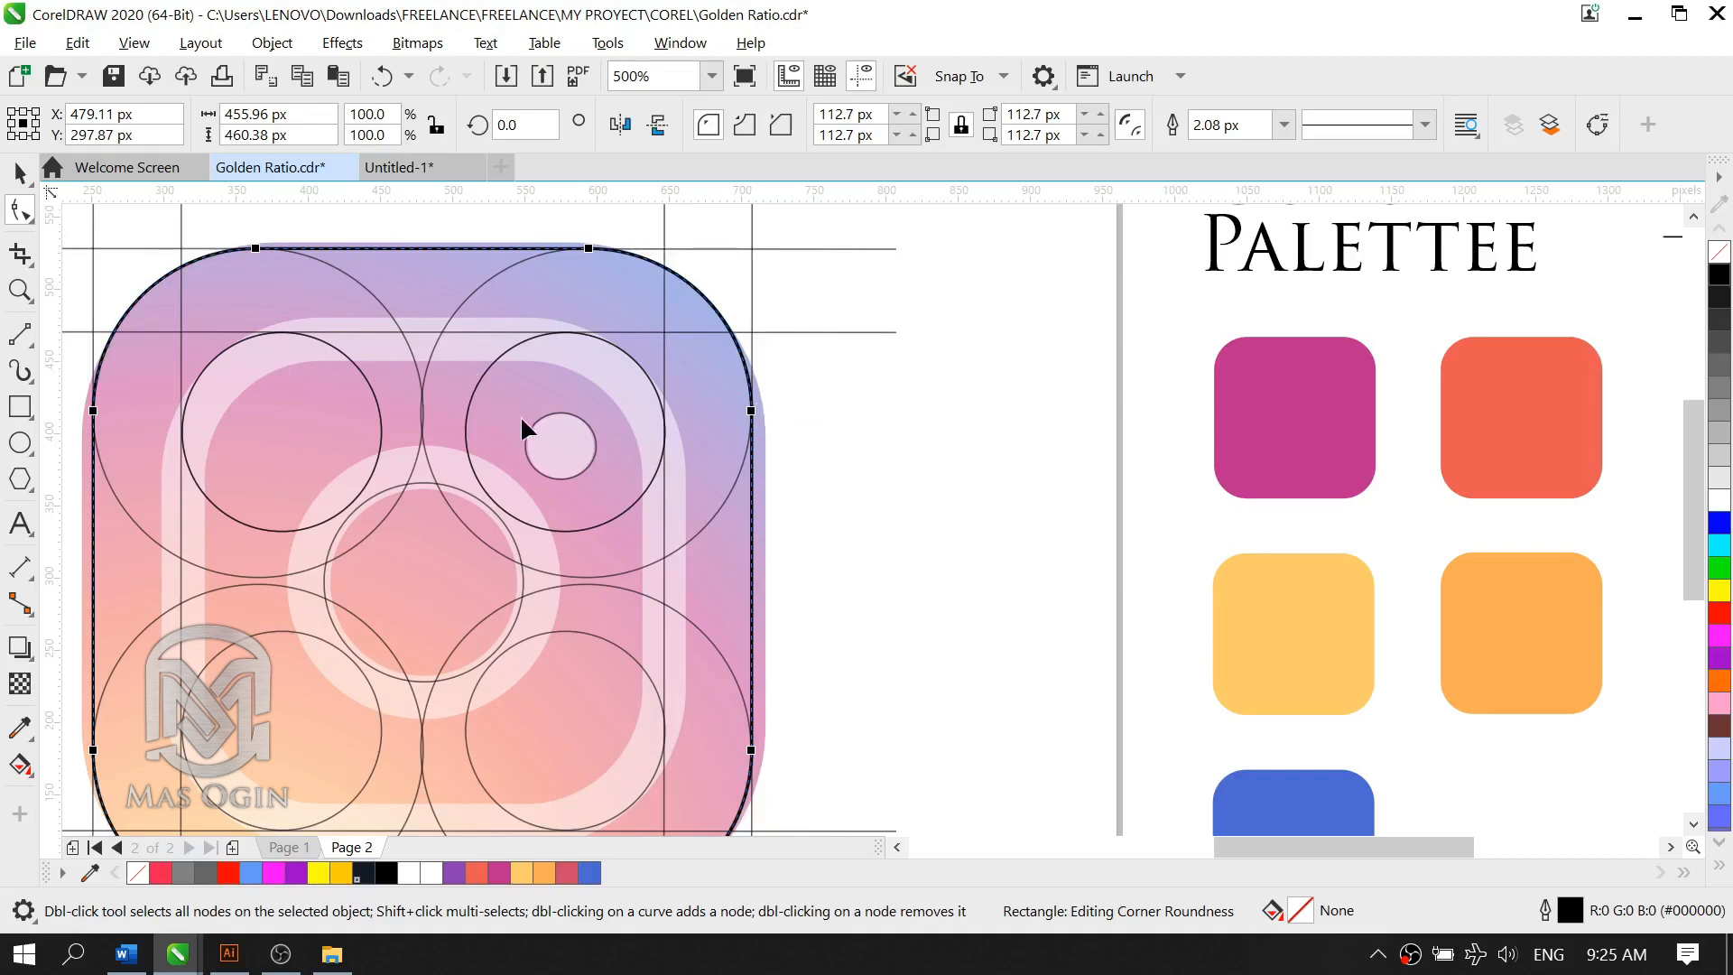
scroll(560, 424, "down", 3)
scroll(403, 467, "up", 3)
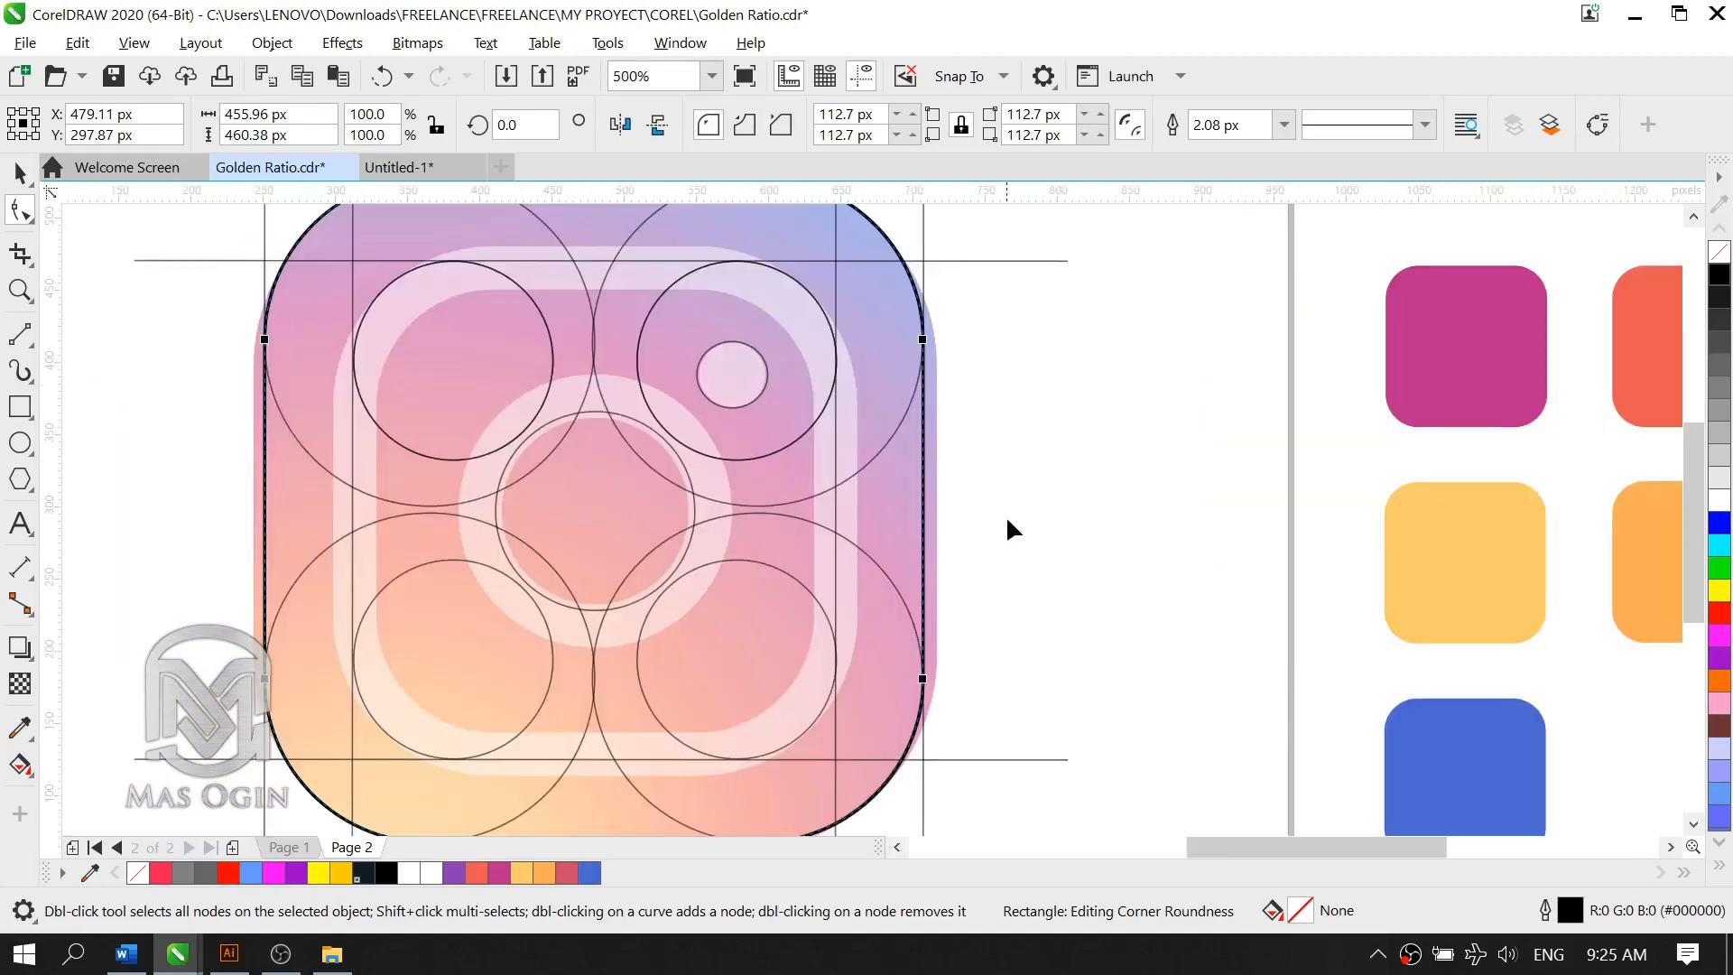
left_click(20, 172)
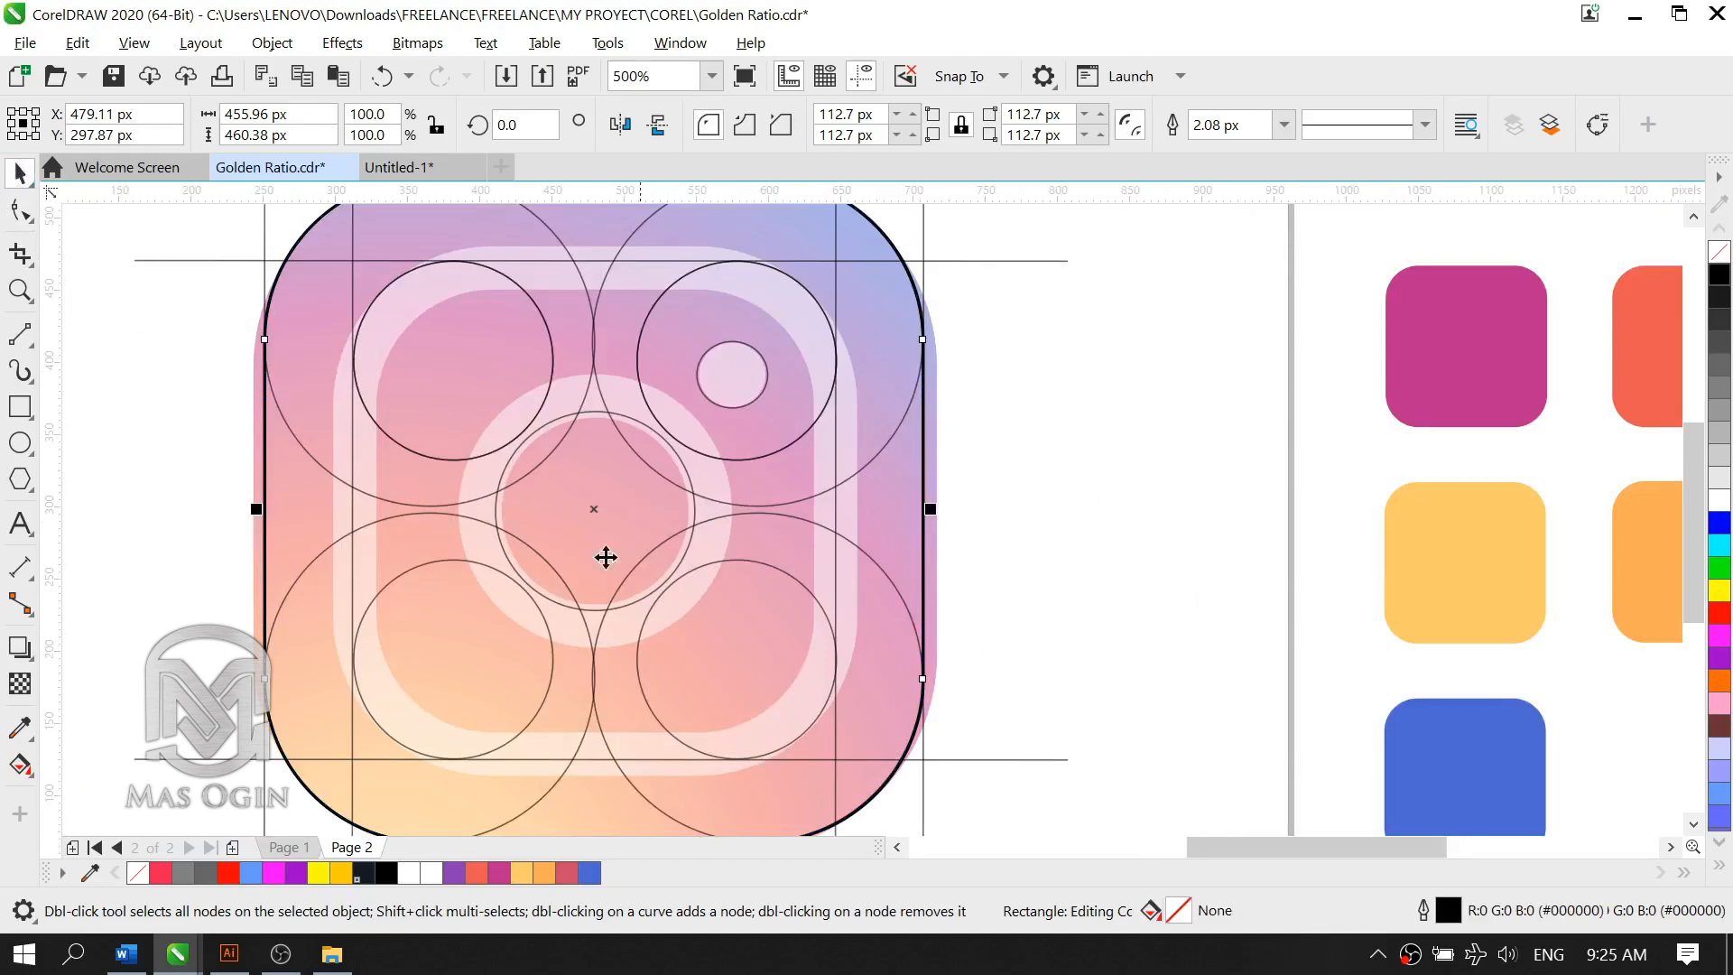
scroll(713, 501, "down", 3)
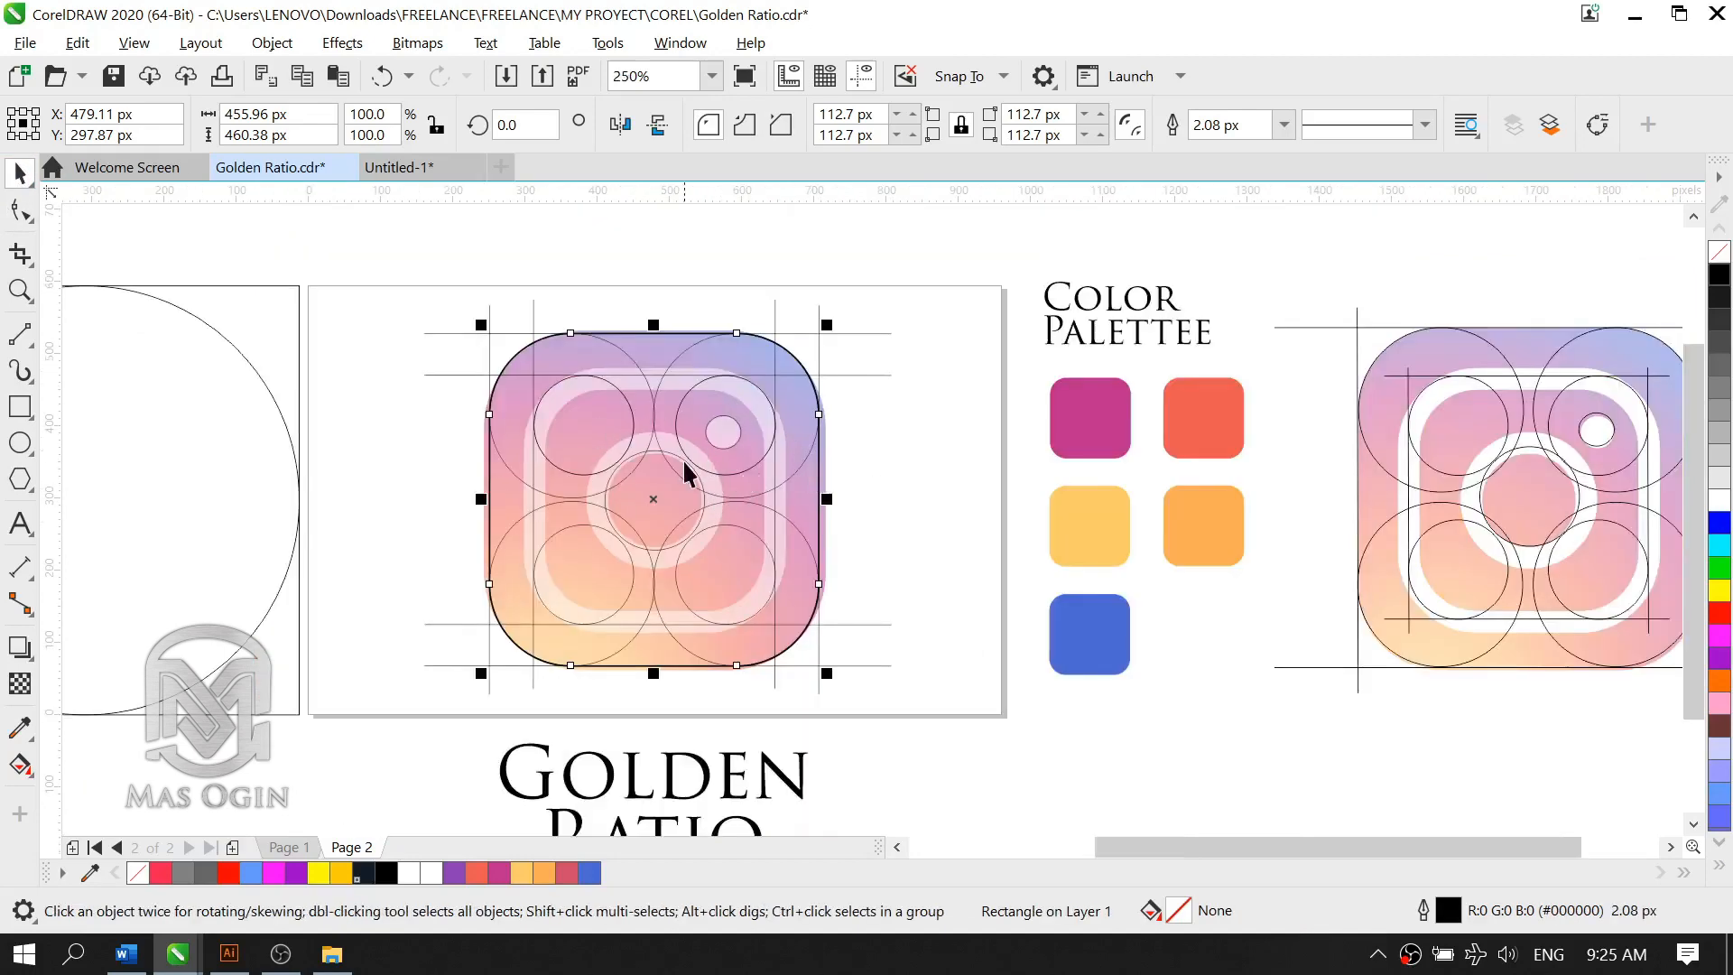
Step: Draw an inner rectangle about 334 × 346 px between the inner tangent lines' corner intersections and make its corner nodes editable
scroll(689, 484, "up", 3)
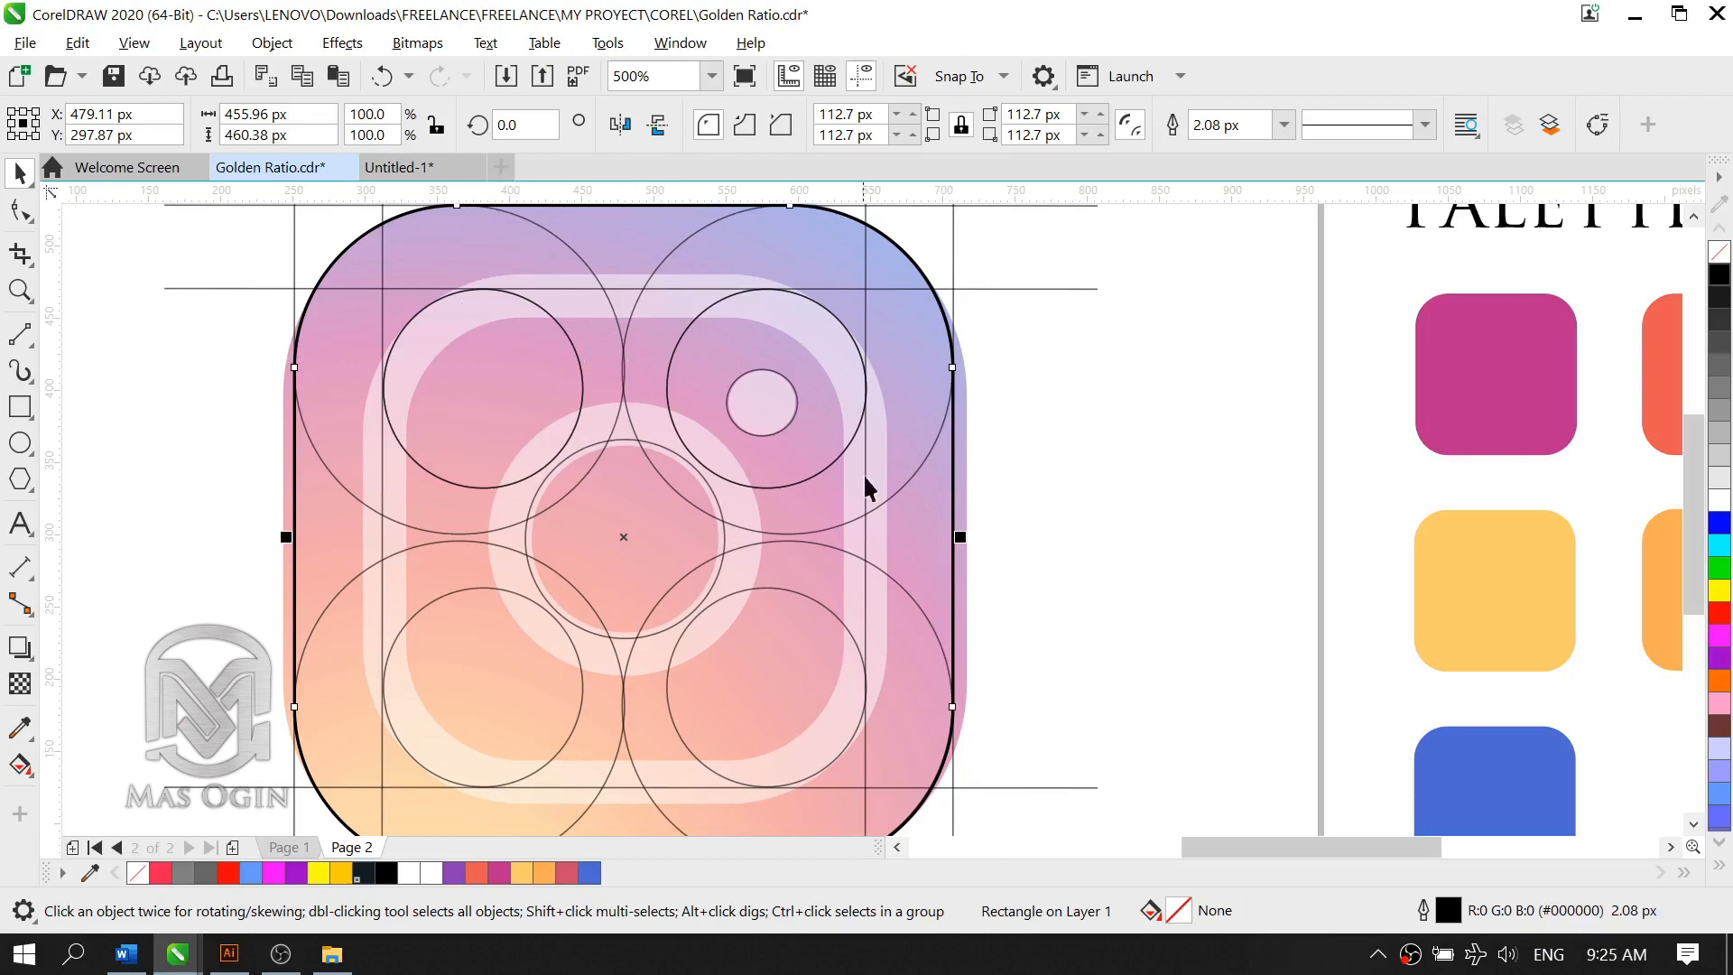
left_click(20, 406)
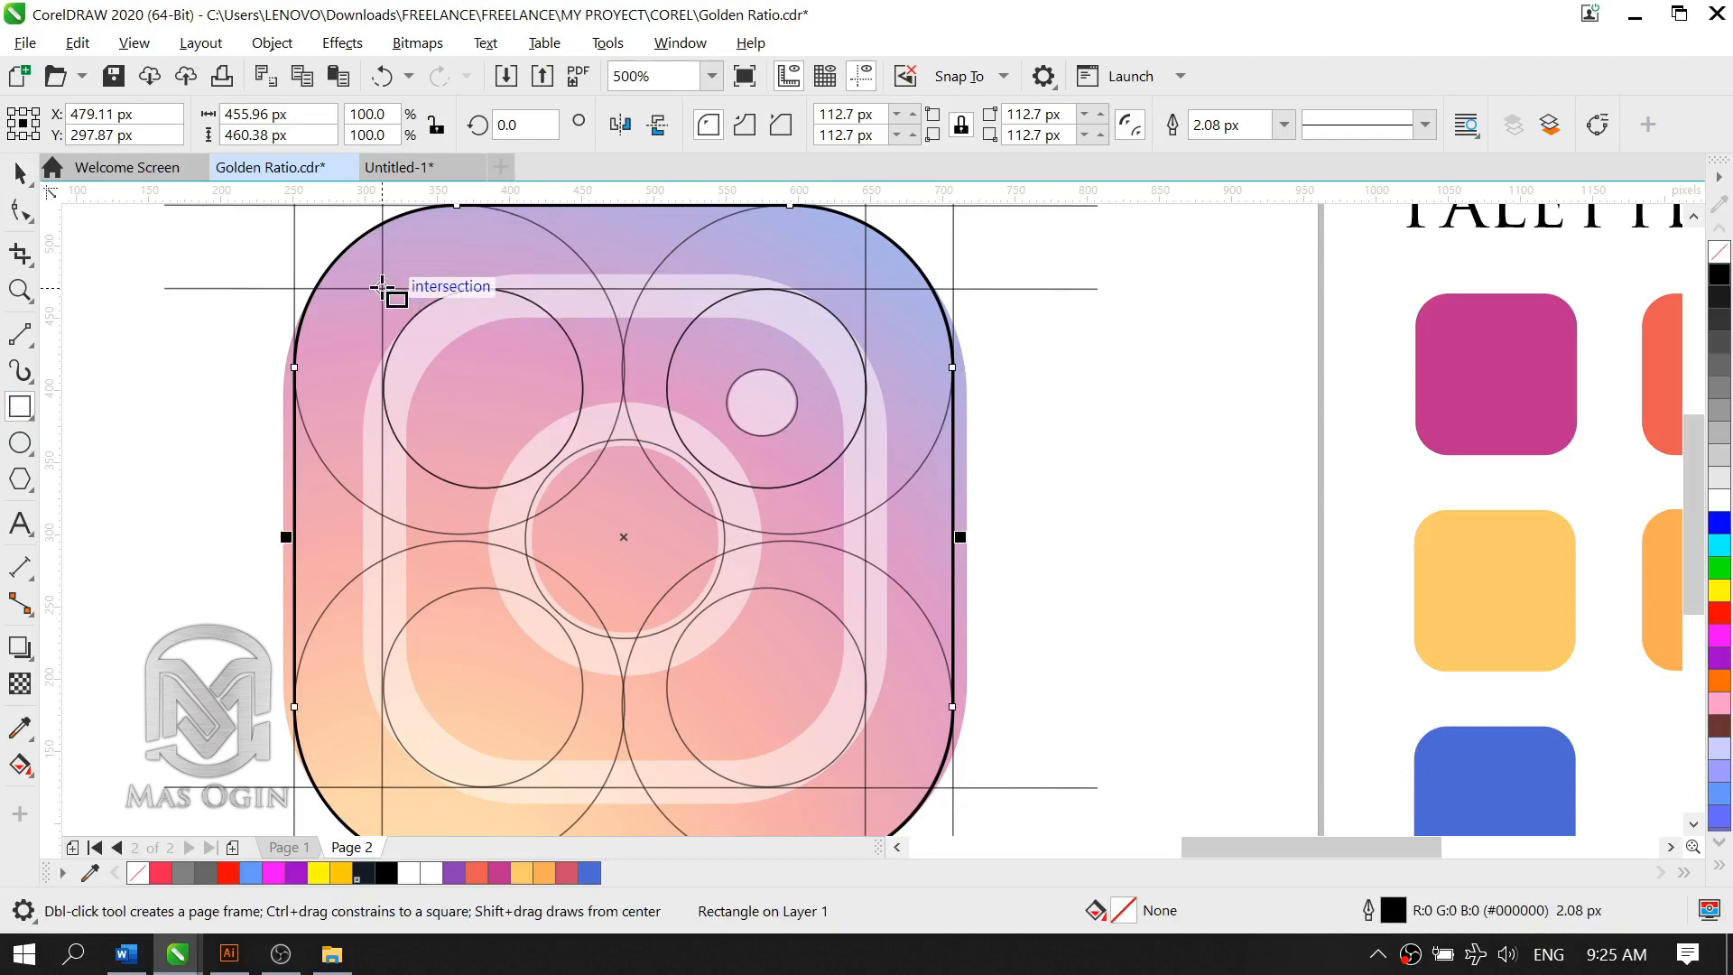
mouse_move(383, 288)
left_mouse_down()
mouse_move(445, 365)
mouse_move(874, 665)
mouse_move(888, 804)
mouse_move(866, 787)
left_mouse_up()
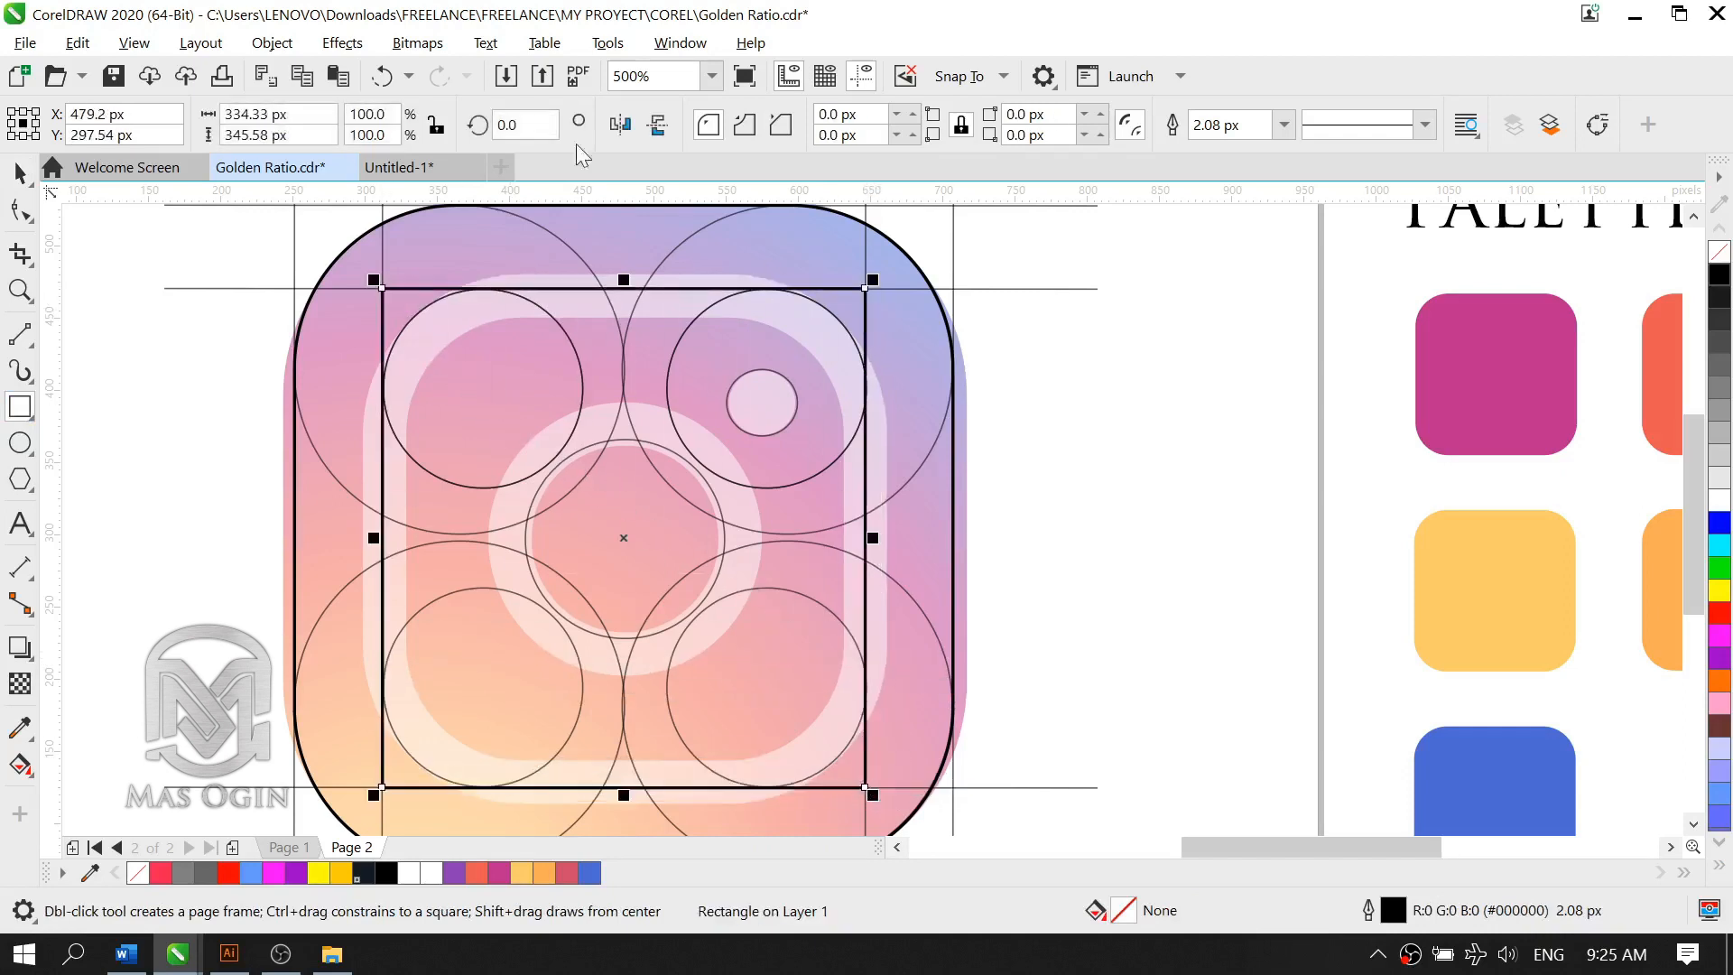
left_click(12, 217)
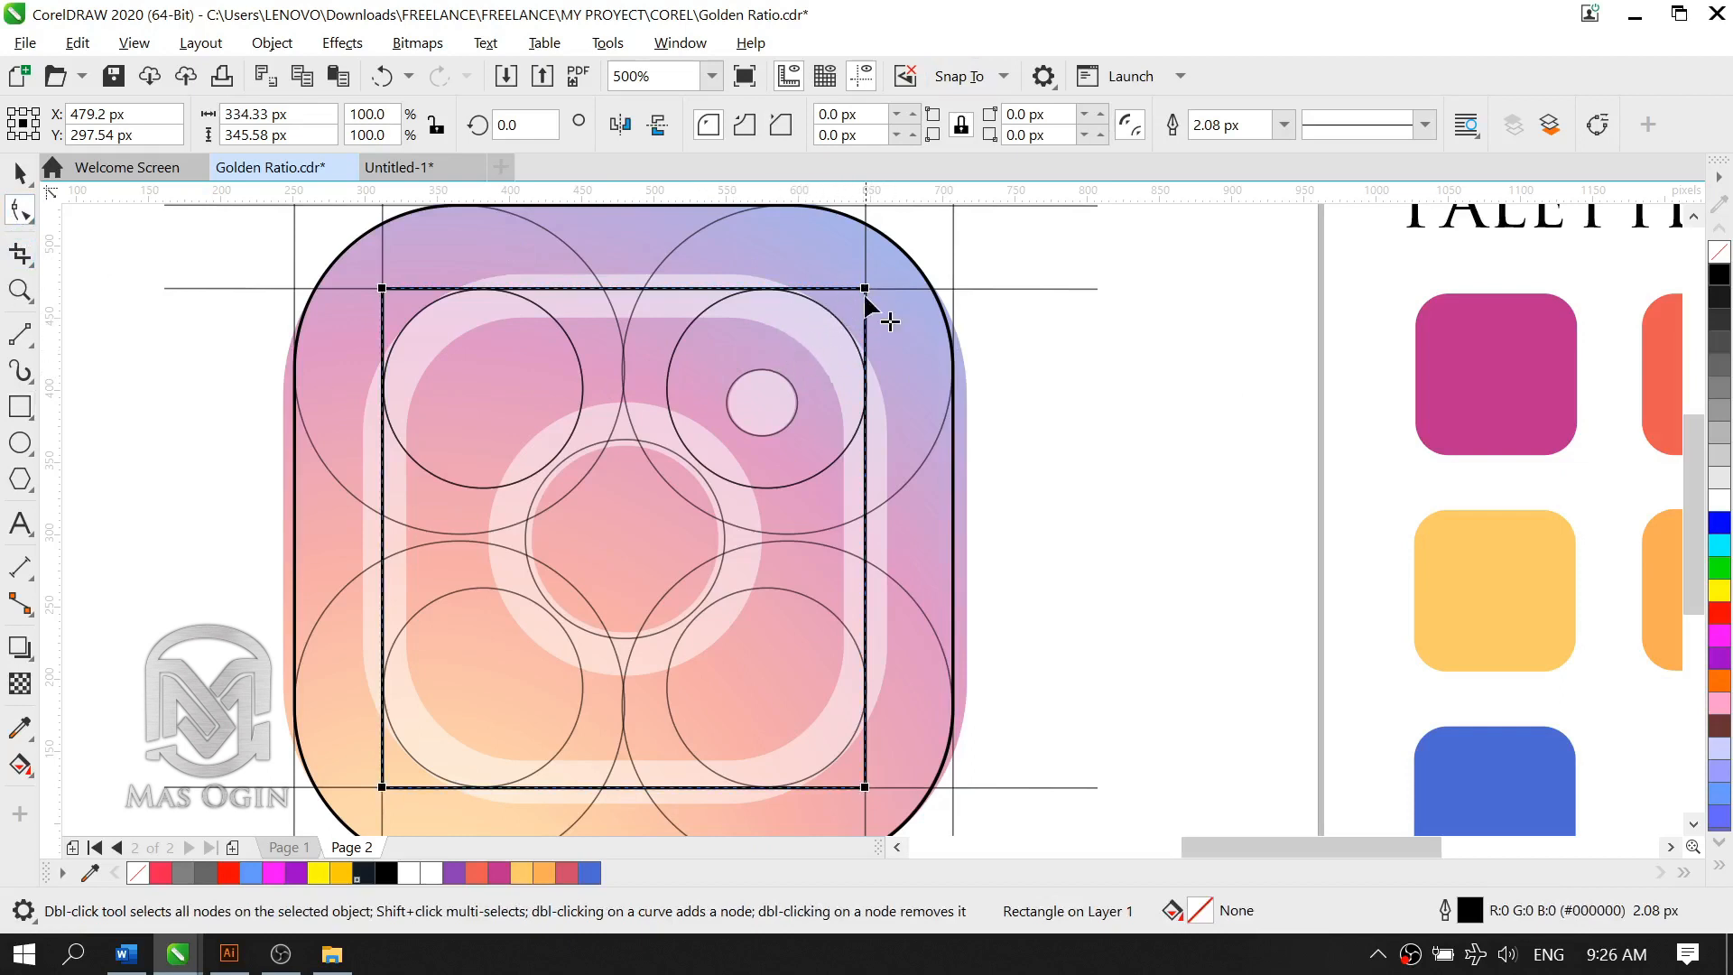
Step: Round all four corners of the inner rectangle to a radius of about 66.7 px, following the smaller construction circles
left_click_drag(867, 300, 899, 385)
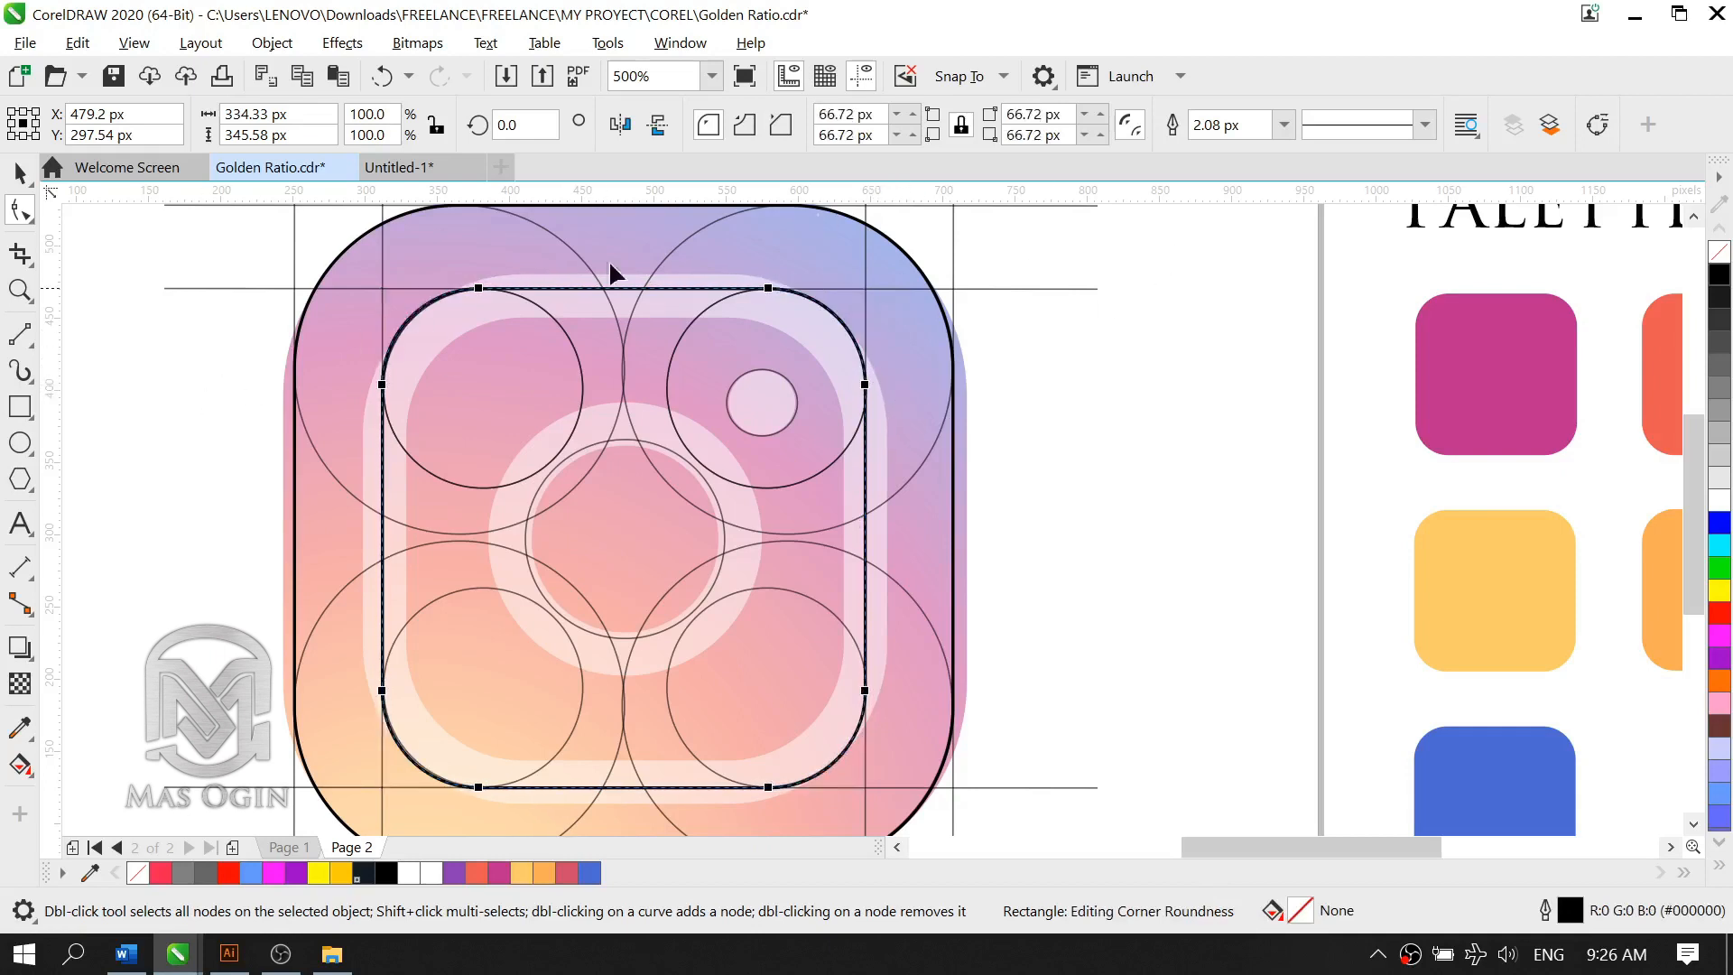
left_click(20, 172)
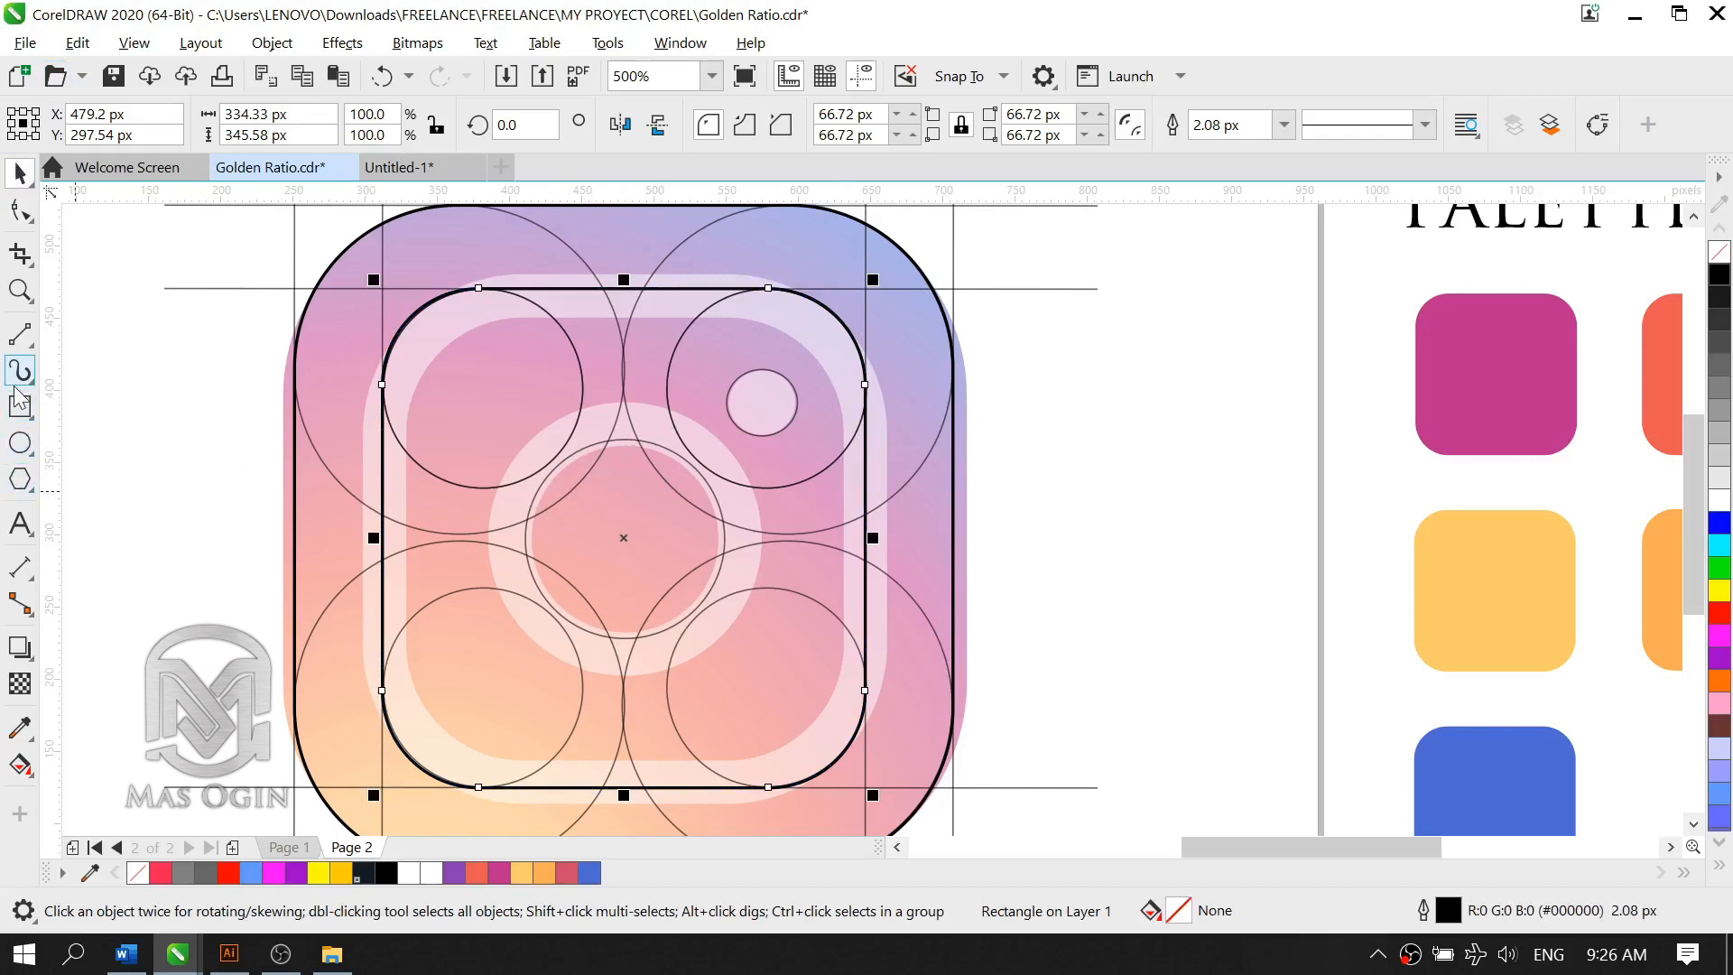
Step: Draw a circle about 137 × 136 px from the centre of the logo, matching the central construction circle
left_click(20, 442)
scroll(552, 606, "up", 1)
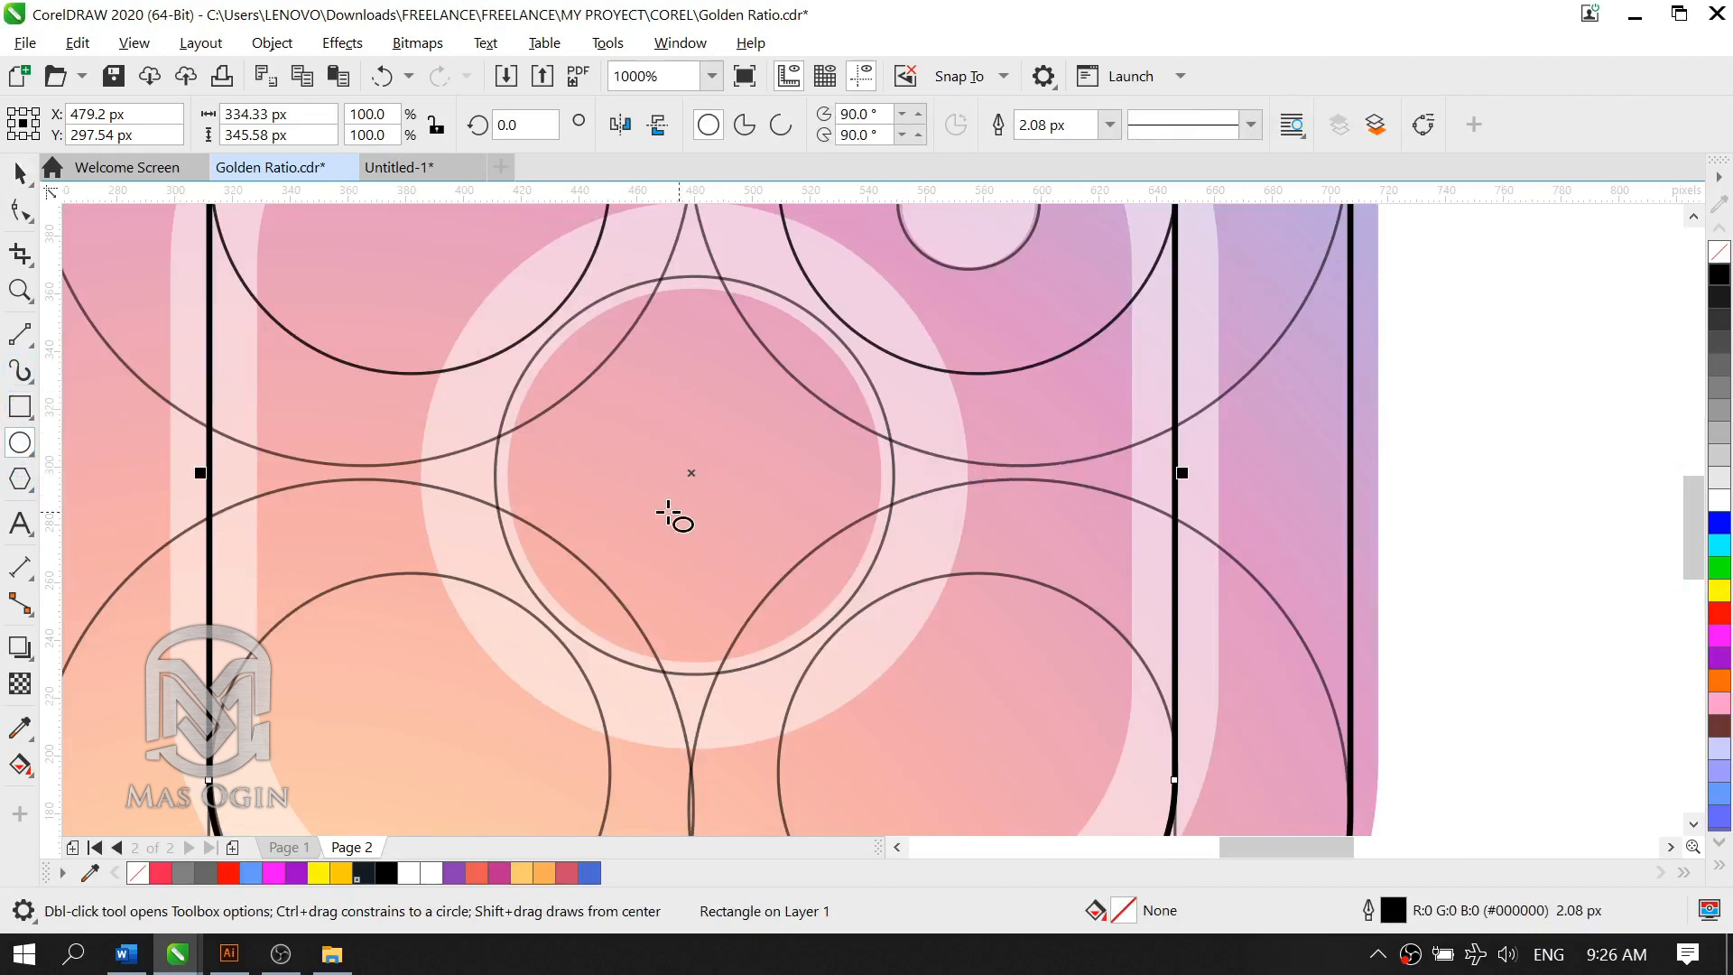
left_click(1441, 507)
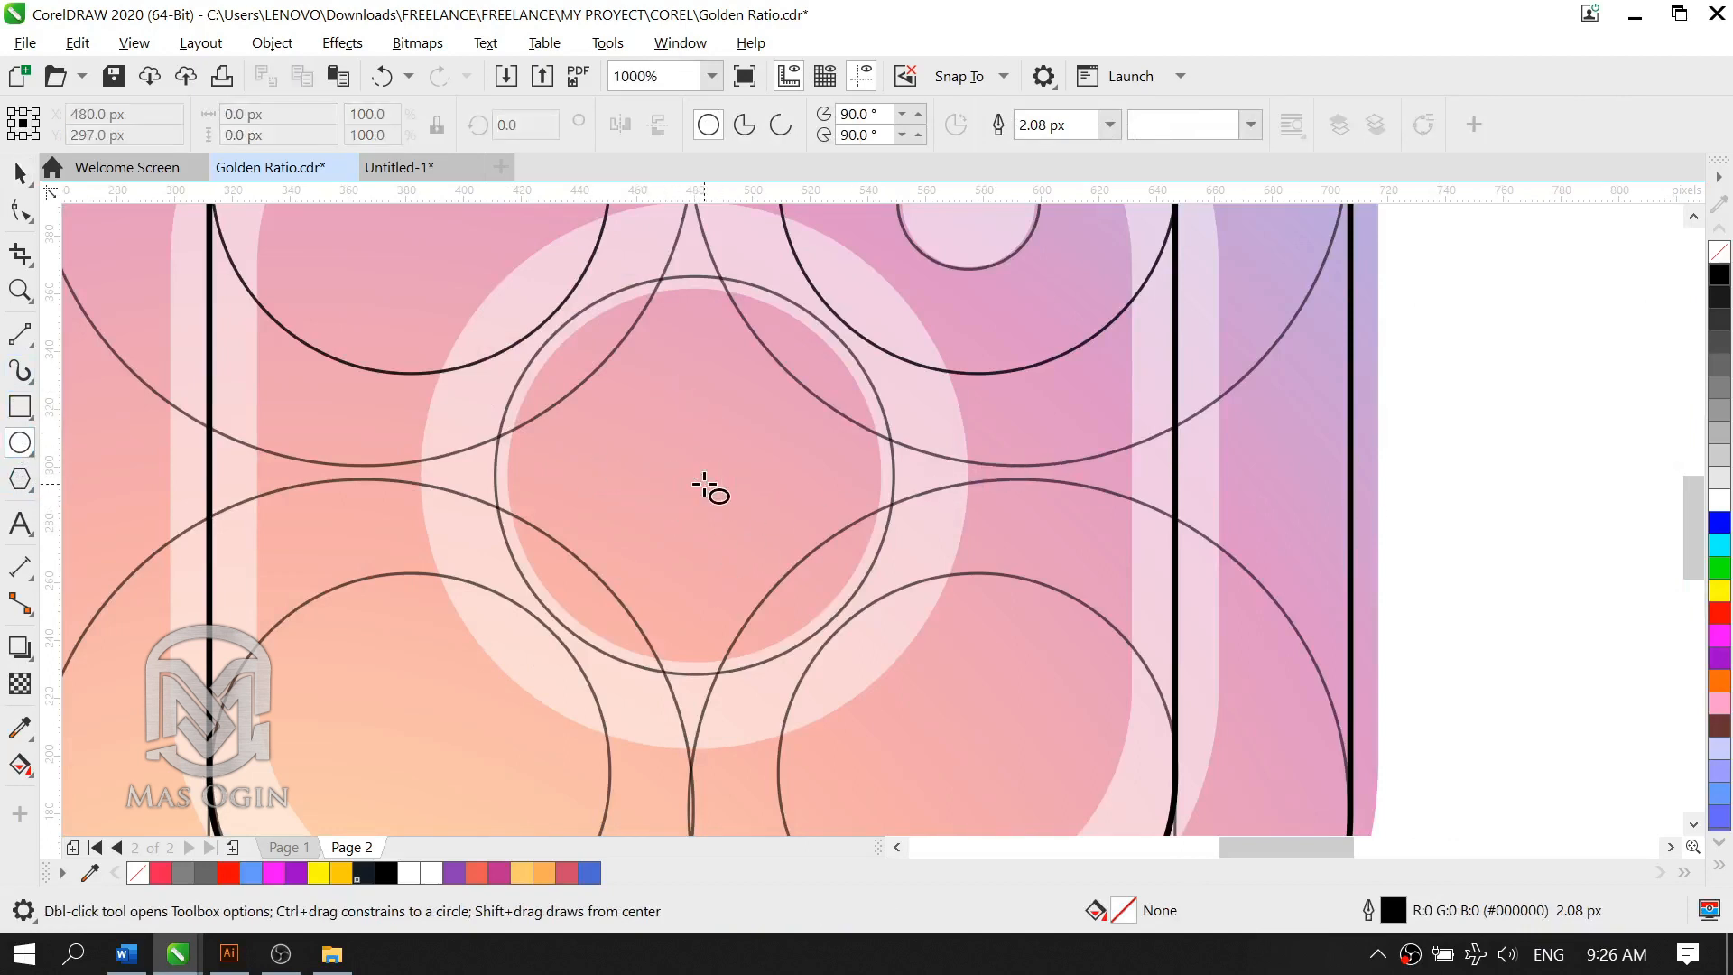
left_click_drag(695, 475, 893, 672)
scroll(677, 529, "down", 4)
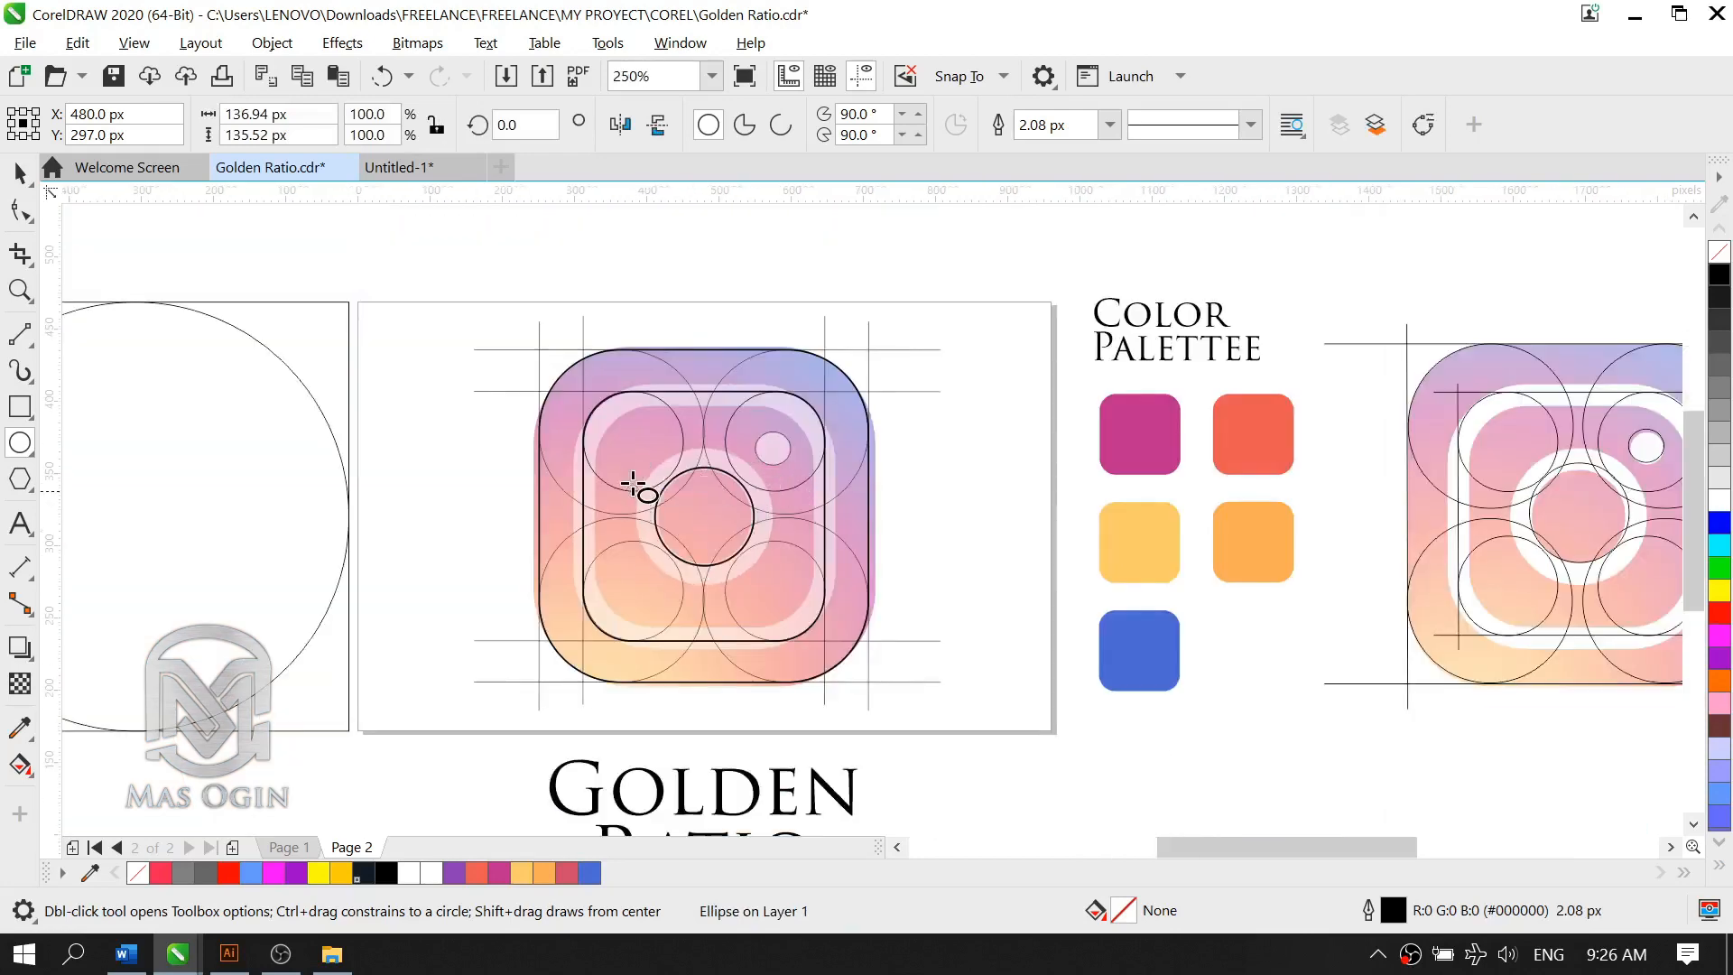
scroll(633, 485, "up", 2)
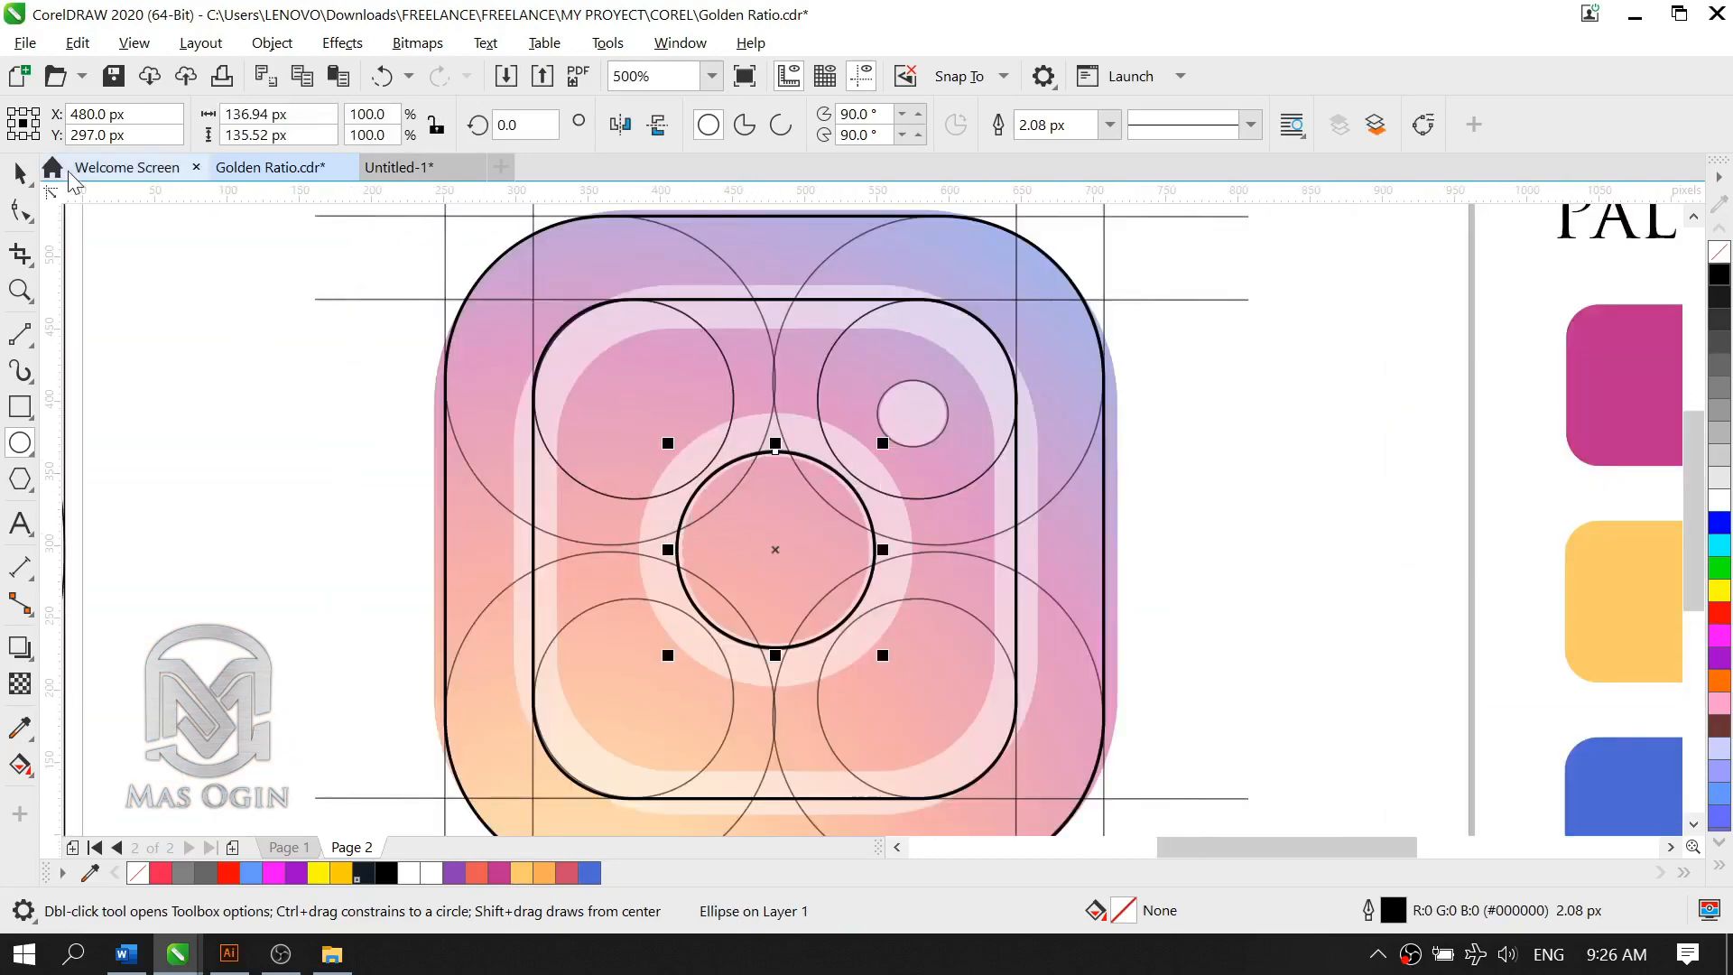
Step: Place a copy of the smallest golden ratio circle, about 46 × 44.5 px, over the logo's small camera dot
left_click(20, 173)
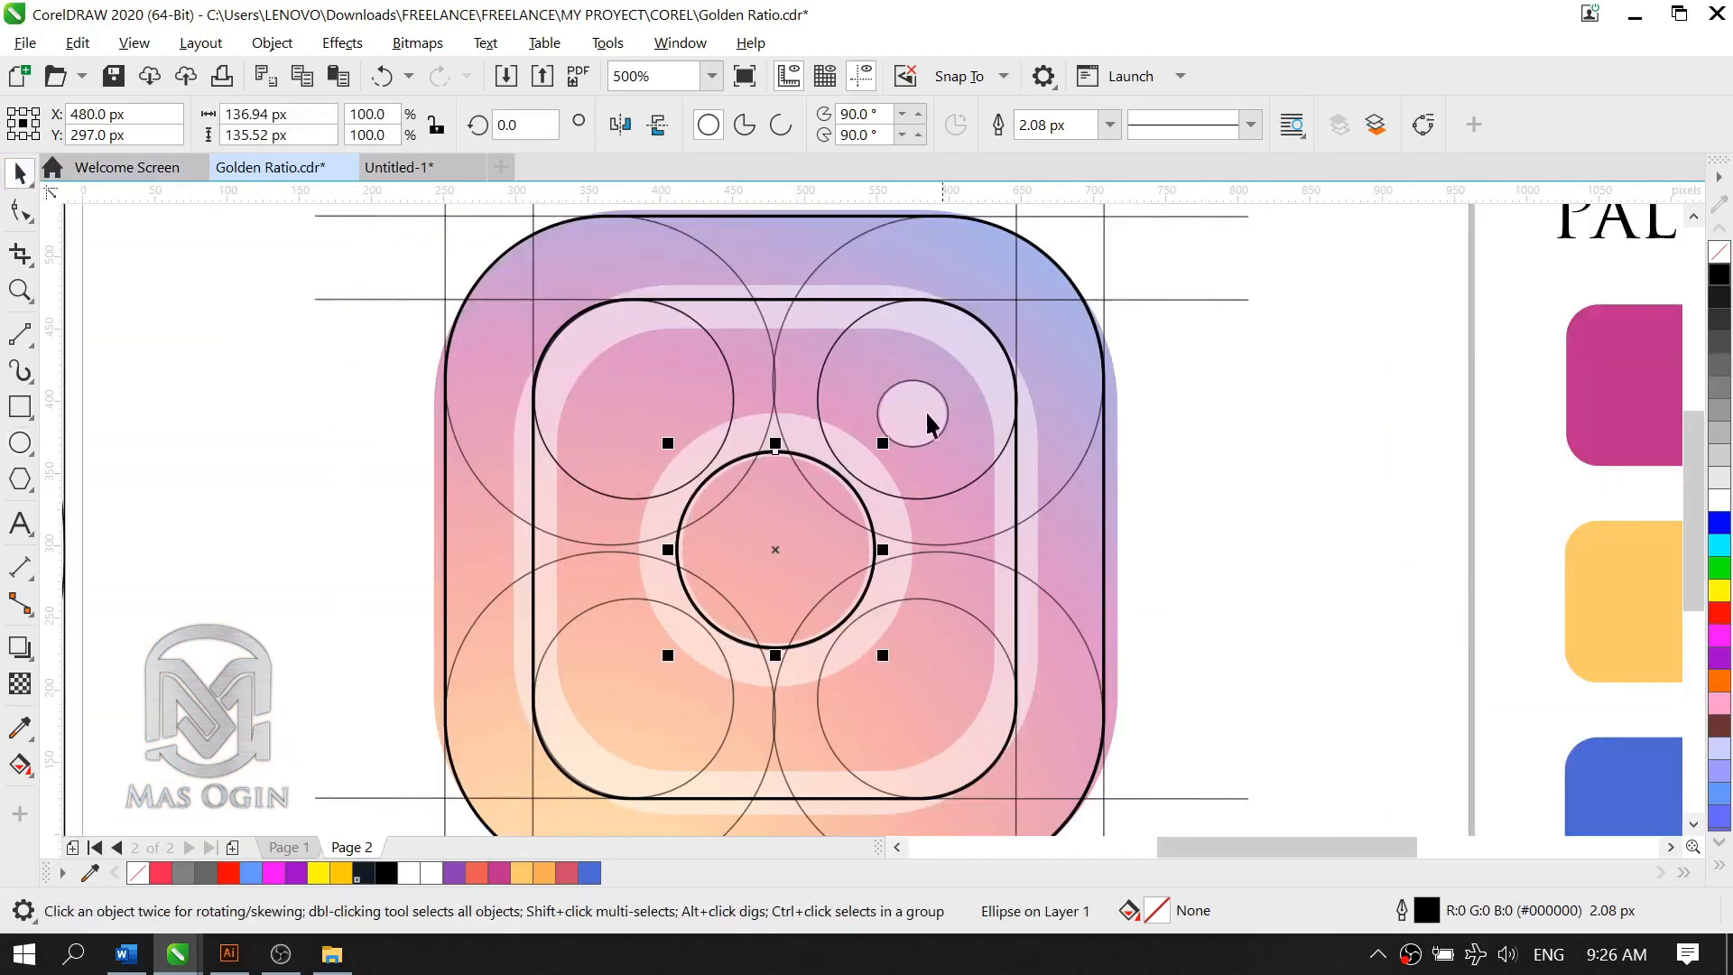
left_click(914, 406)
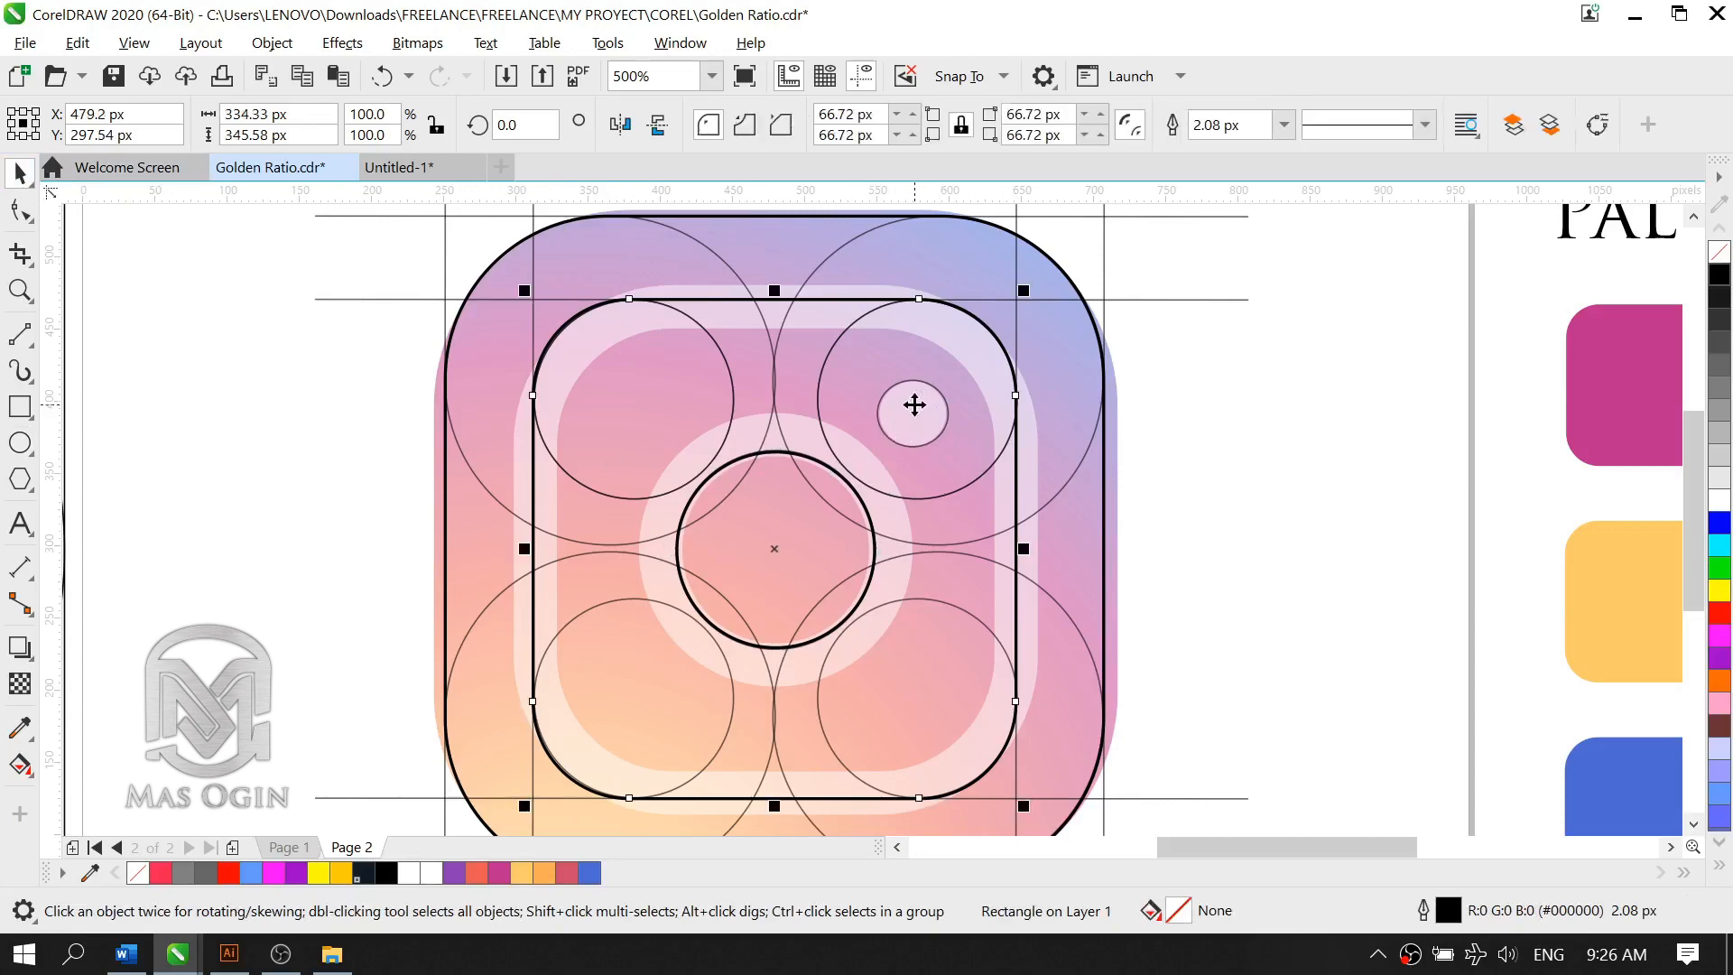
left_click(1320, 458)
scroll(488, 572, "down", 2)
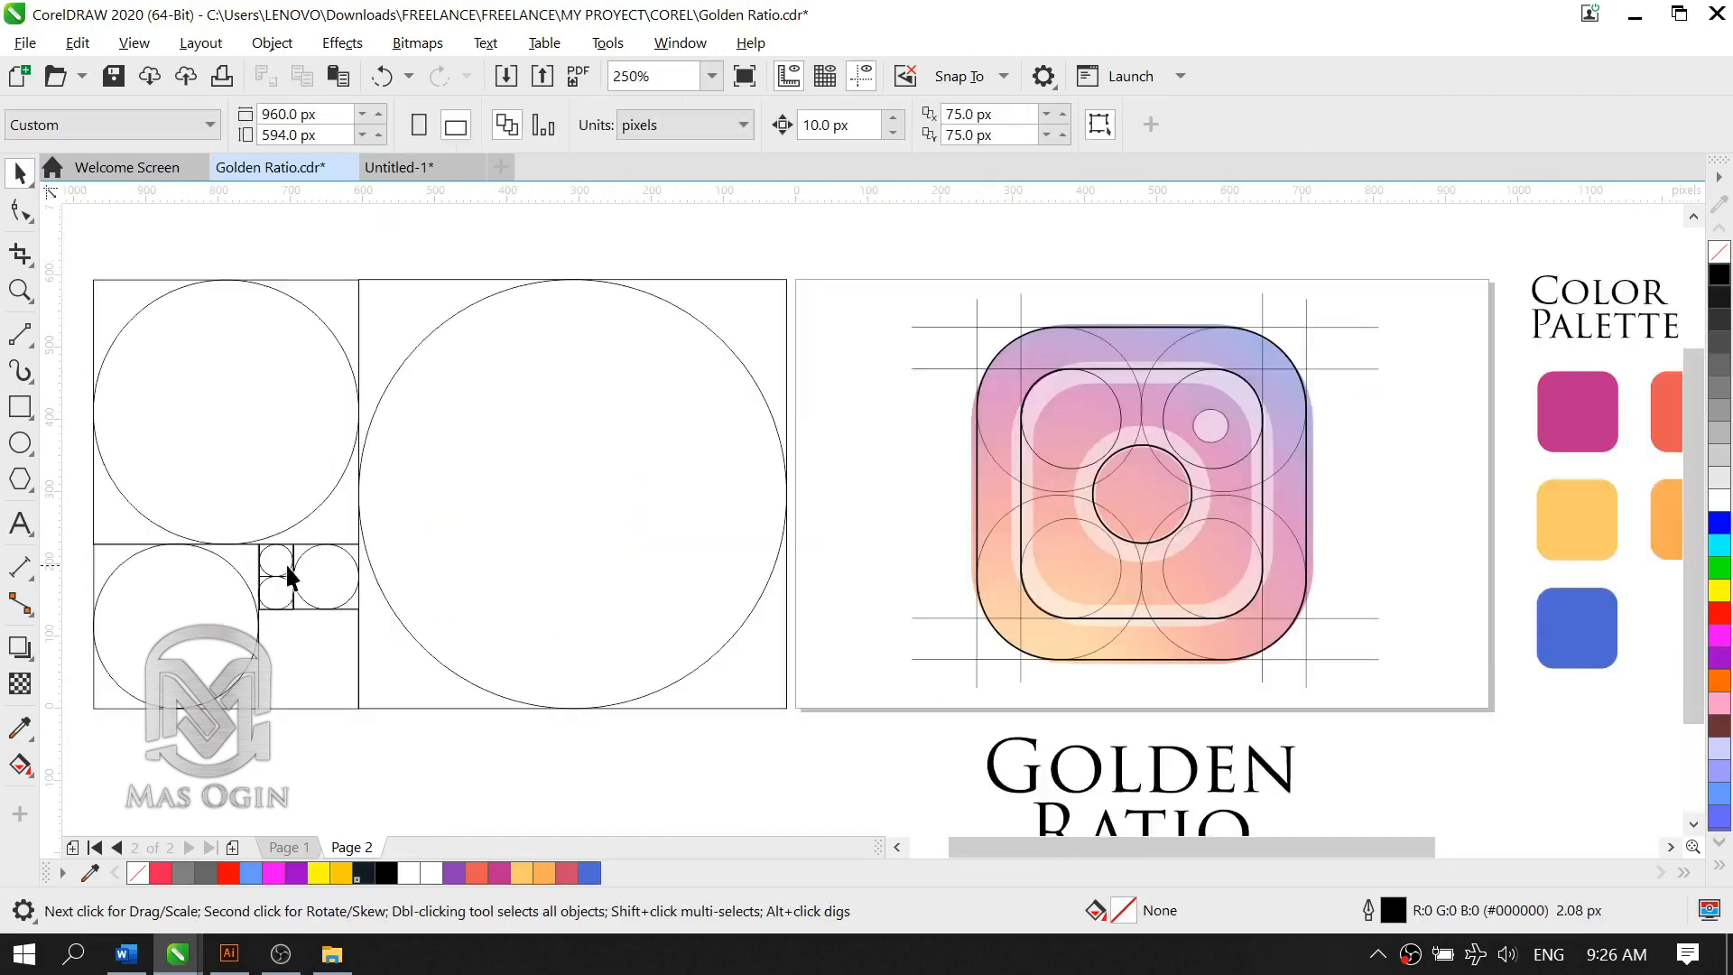
left_click(287, 574)
left_click_drag(282, 559, 1232, 422)
scroll(1232, 421, "up", 1)
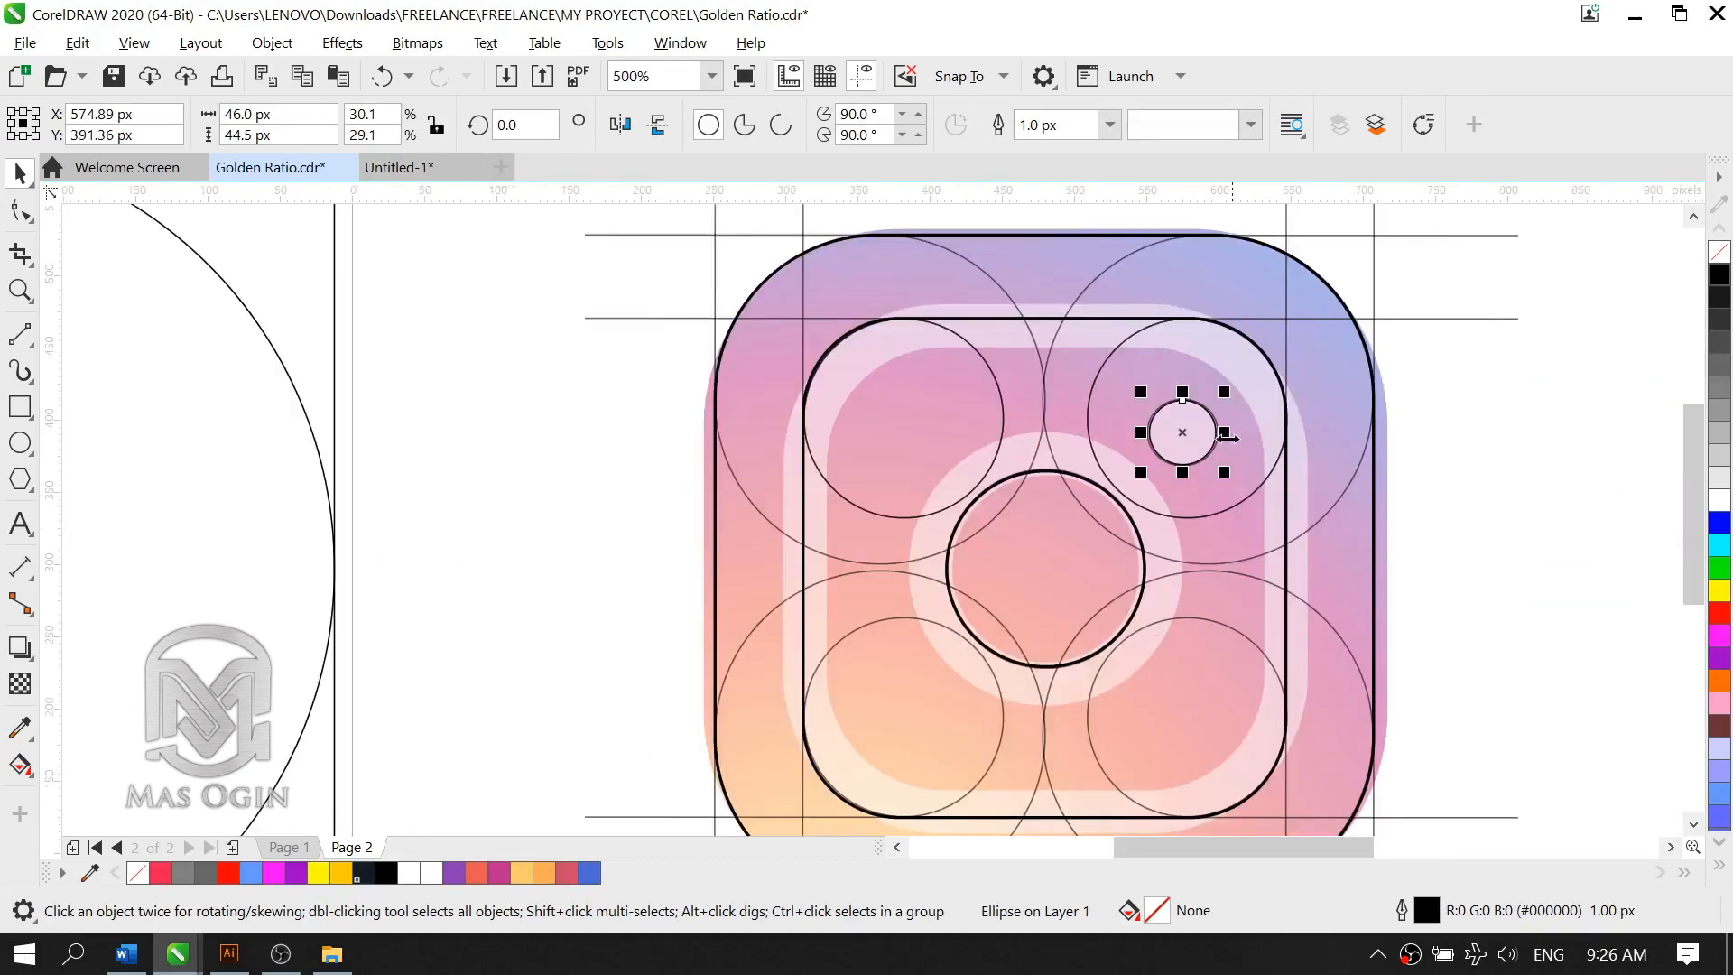
scroll(1211, 445, "up", 1)
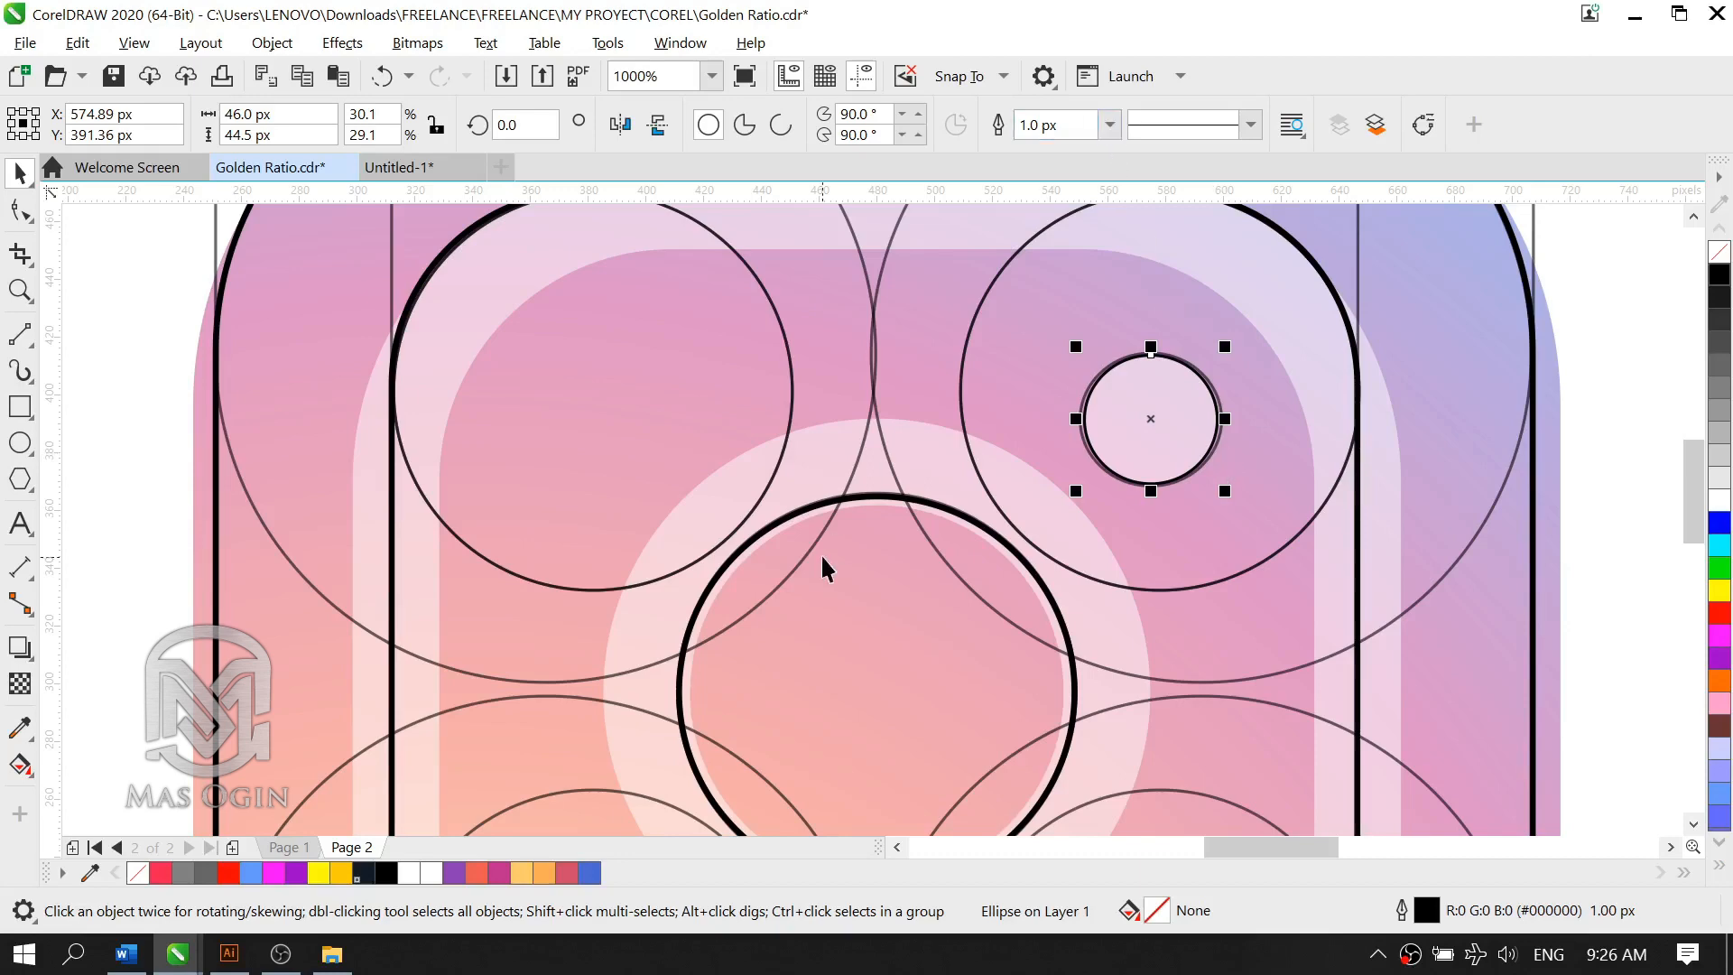
Step: Thicken the outline of the small camera dot circle to match the other drawn logo shapes
left_click(1109, 124)
left_click(1065, 224)
scroll(1559, 658, "down", 5)
left_click(1296, 495)
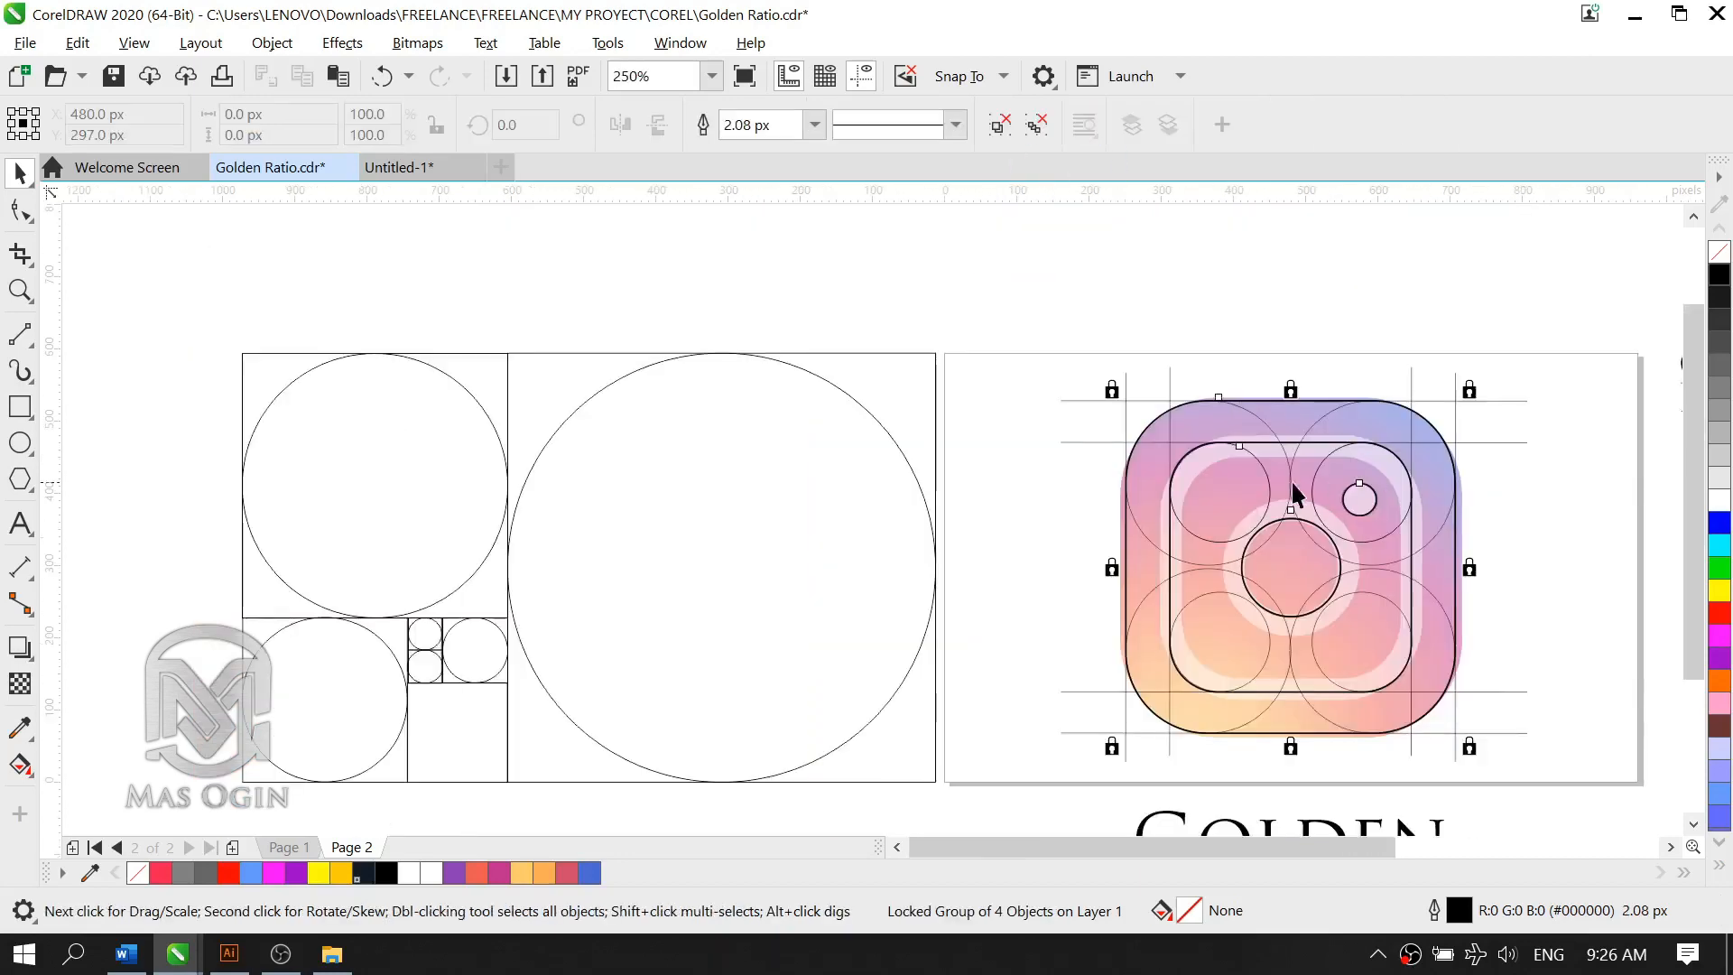
scroll(1394, 543, "up", 3)
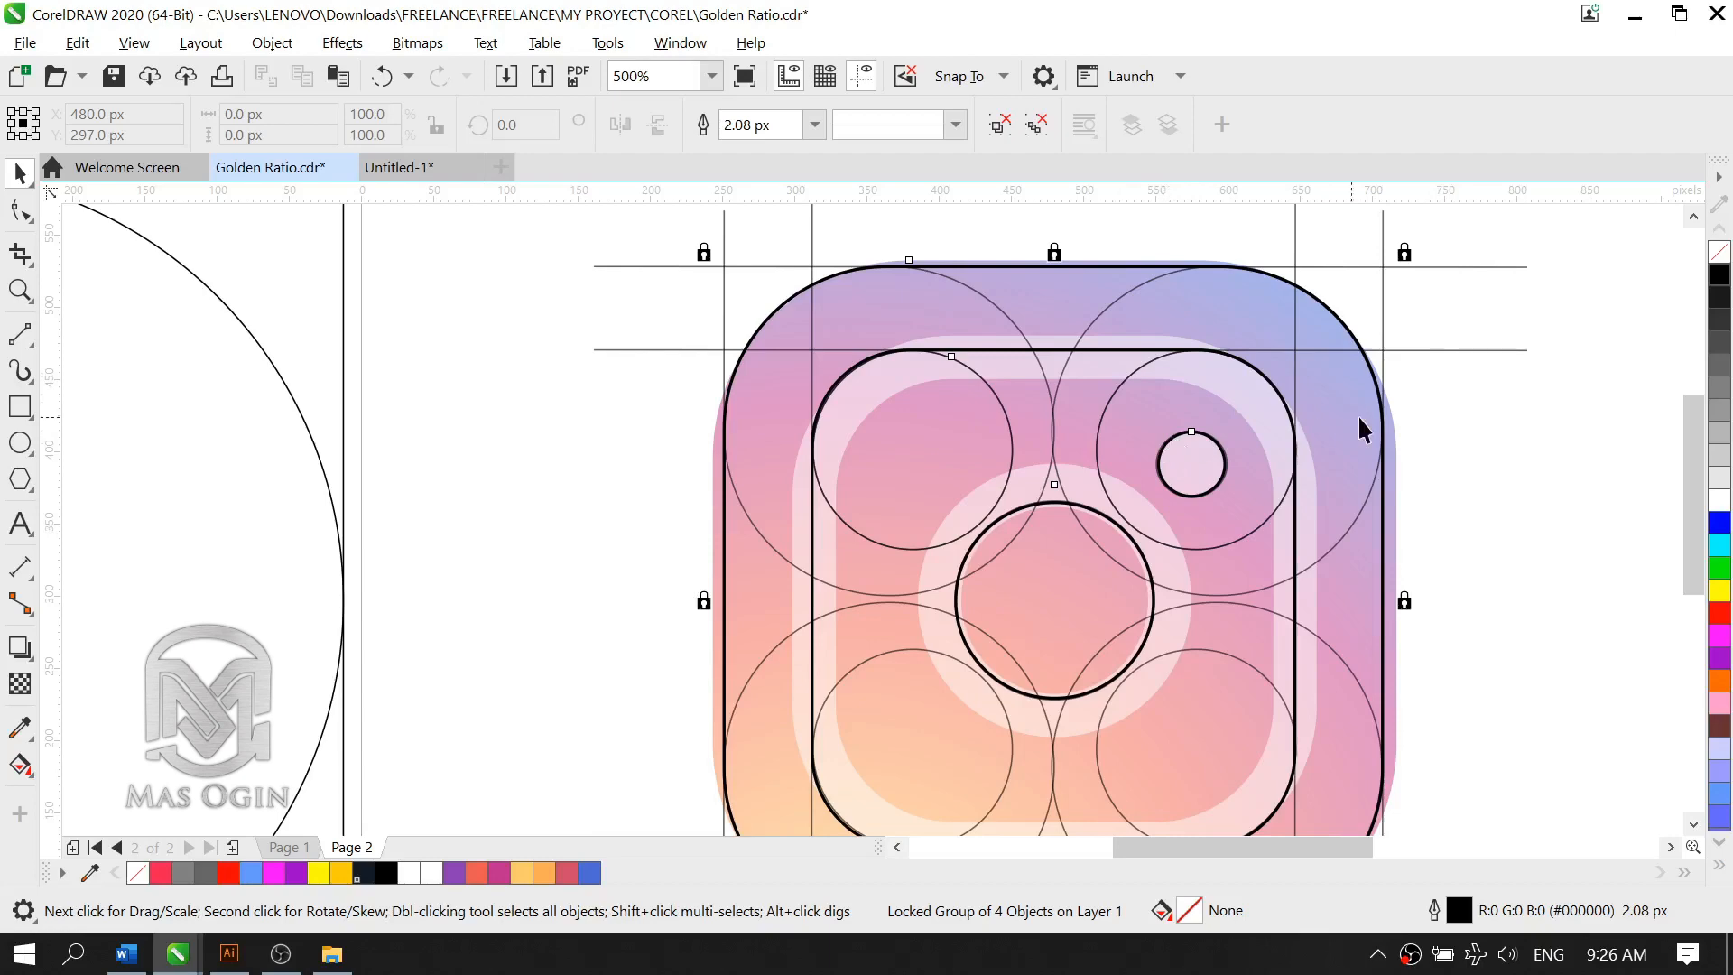
scroll(1320, 390, "down", 3)
scroll(1345, 388, "up", 3)
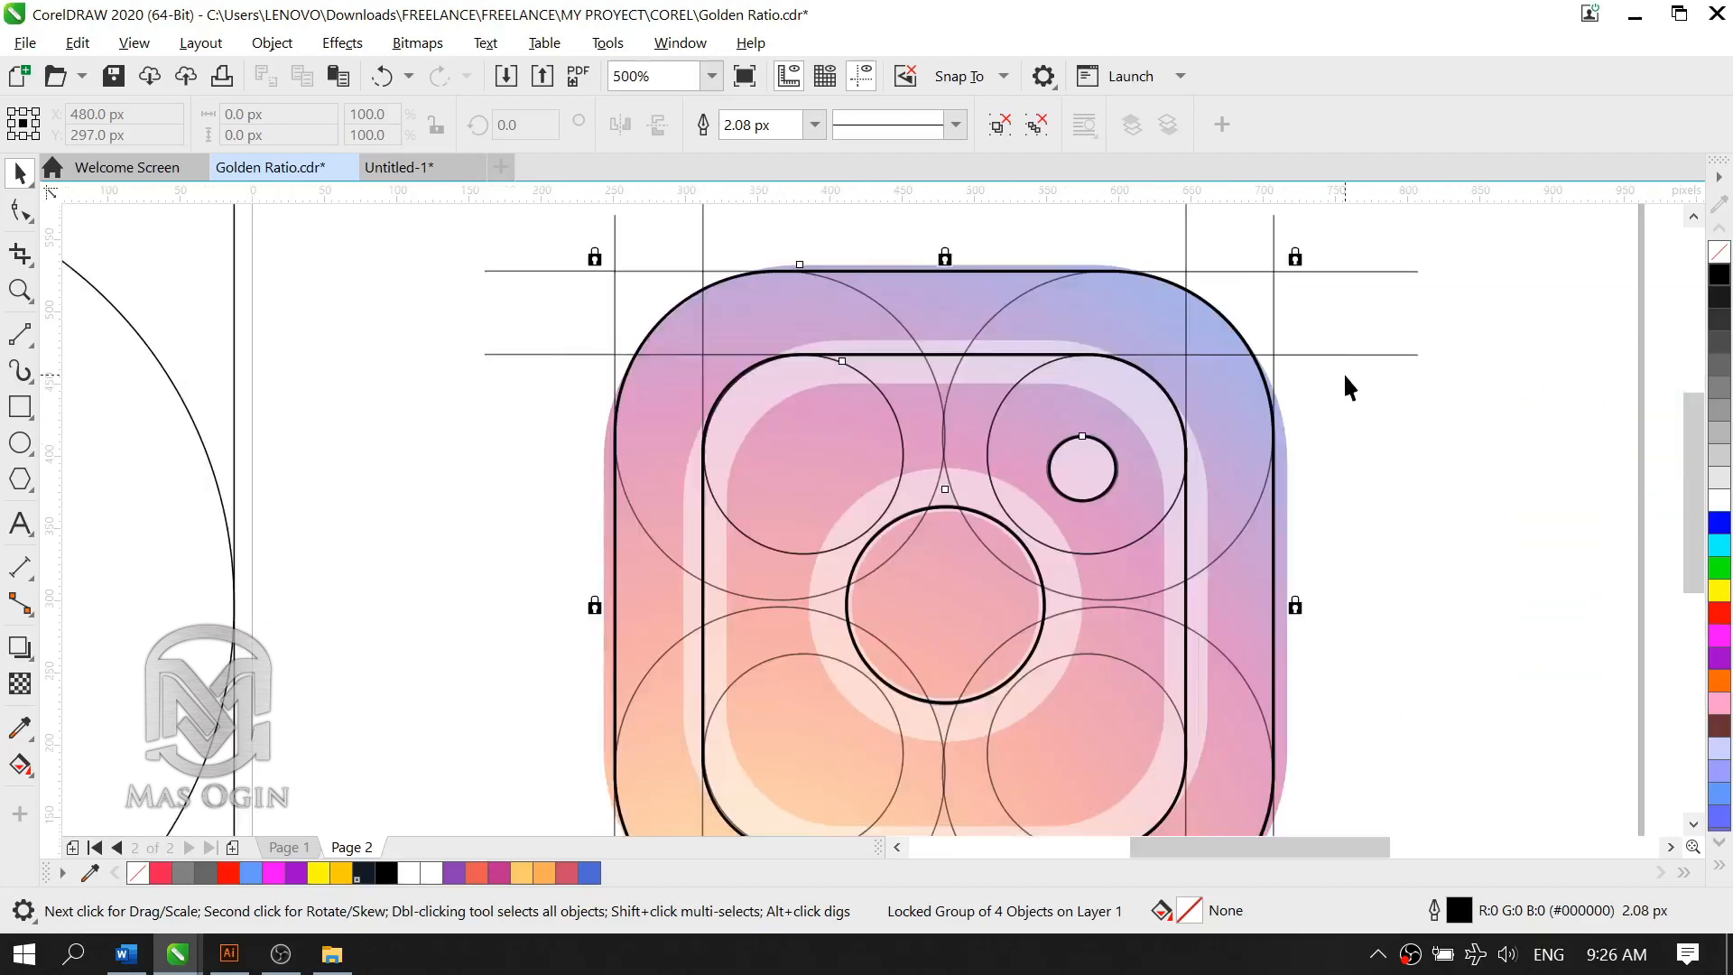
Step: Unlock the group of construction circles and tangent lines over the logo and delete it
left_click(1343, 347)
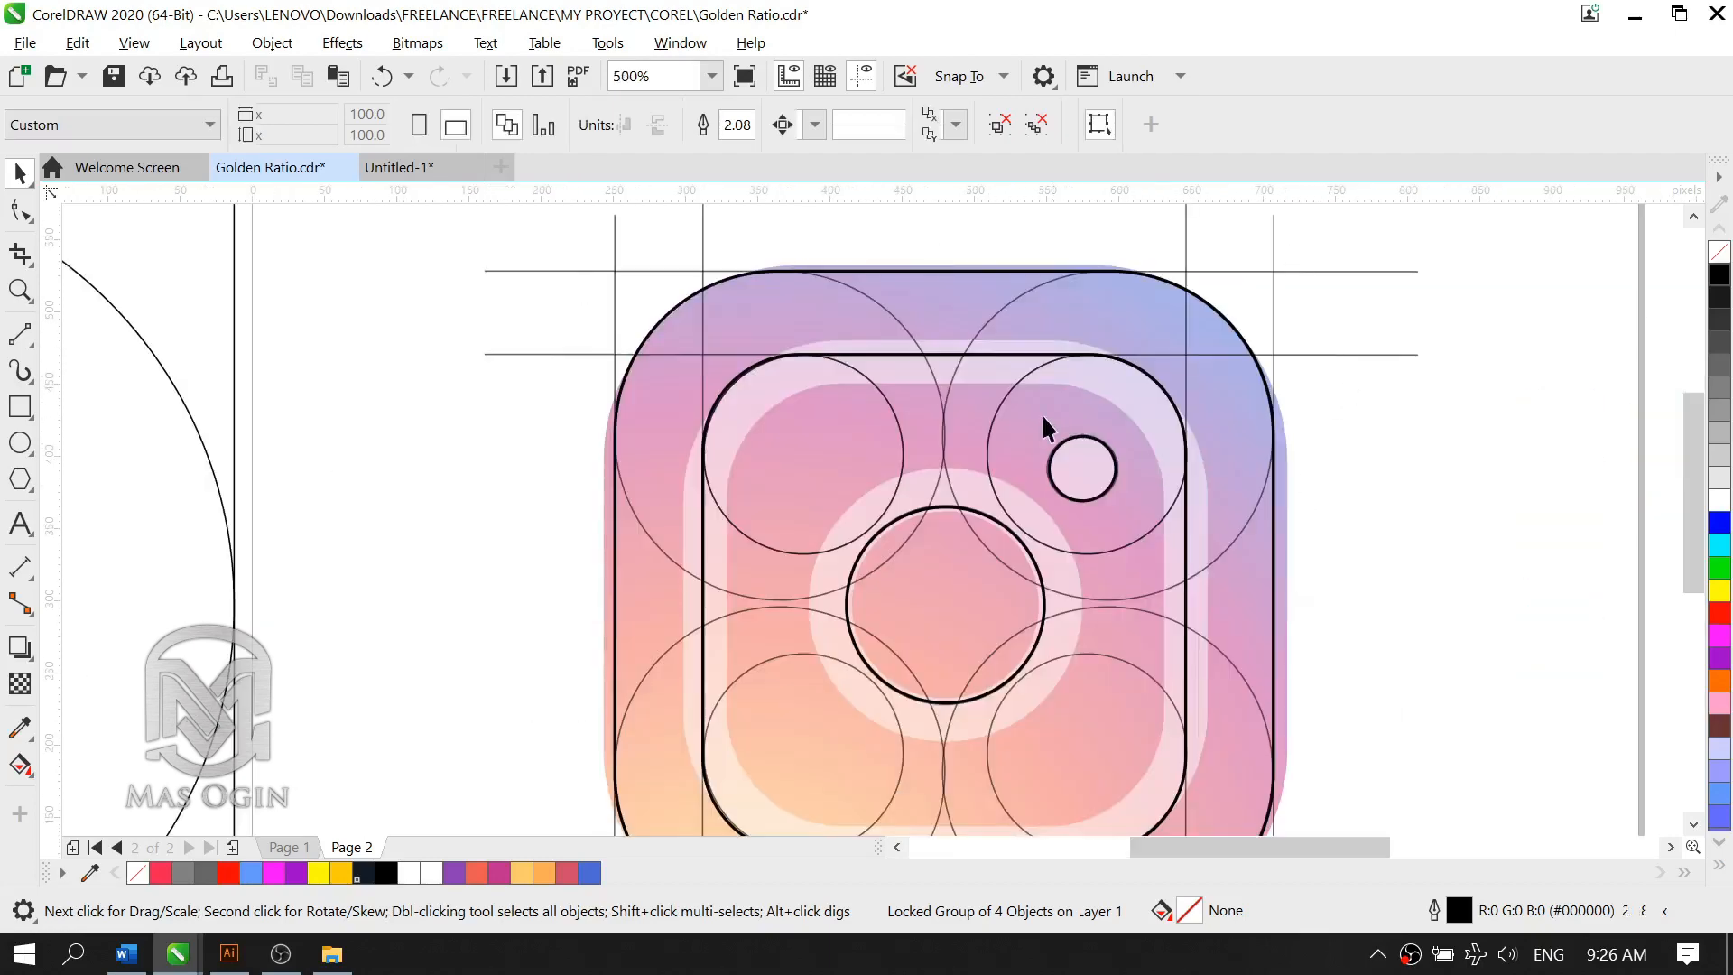
right_click(1350, 355)
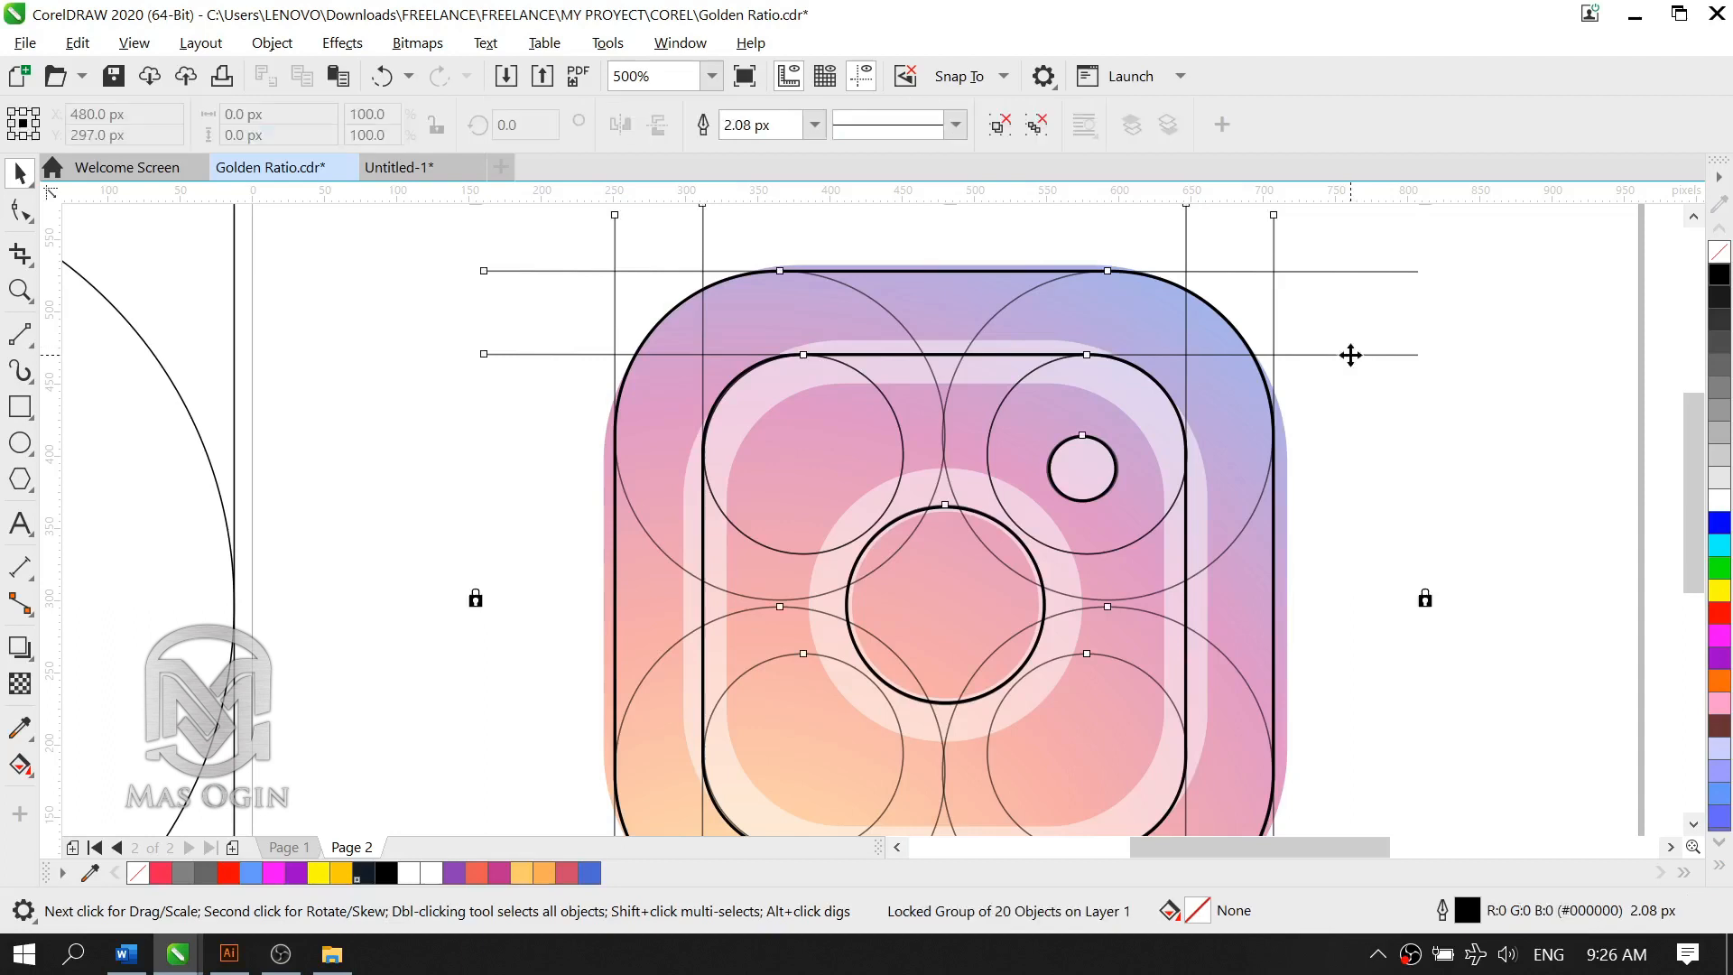
left_click(1410, 409)
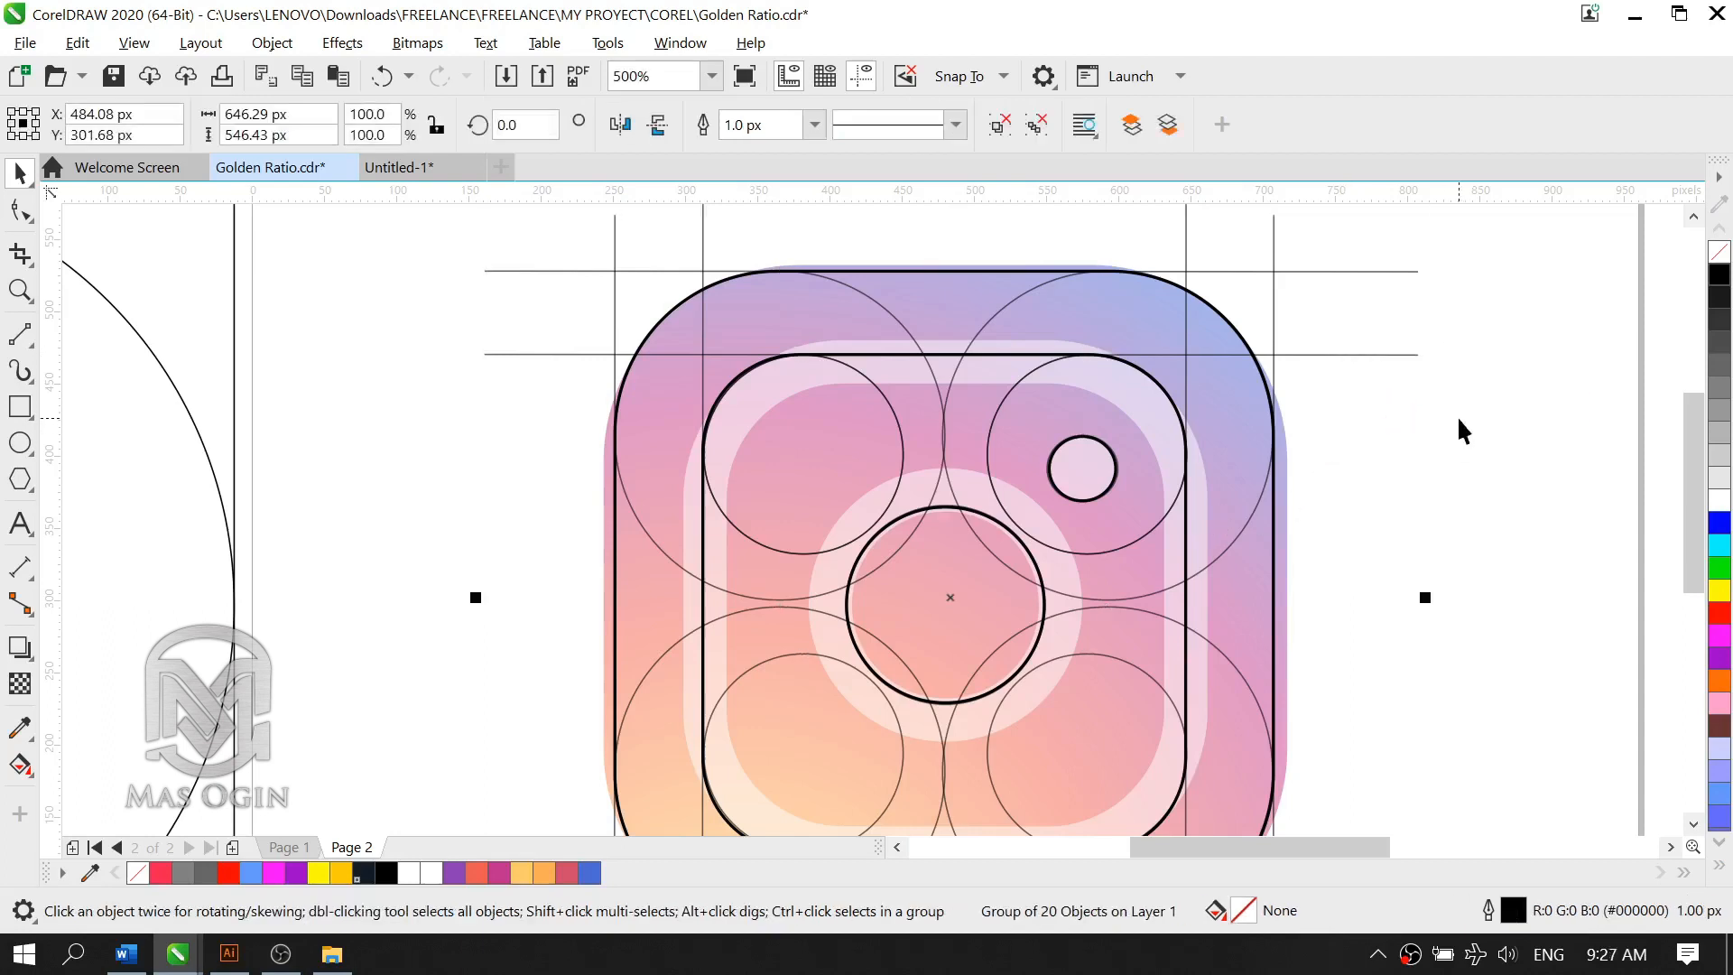
key("Delete")
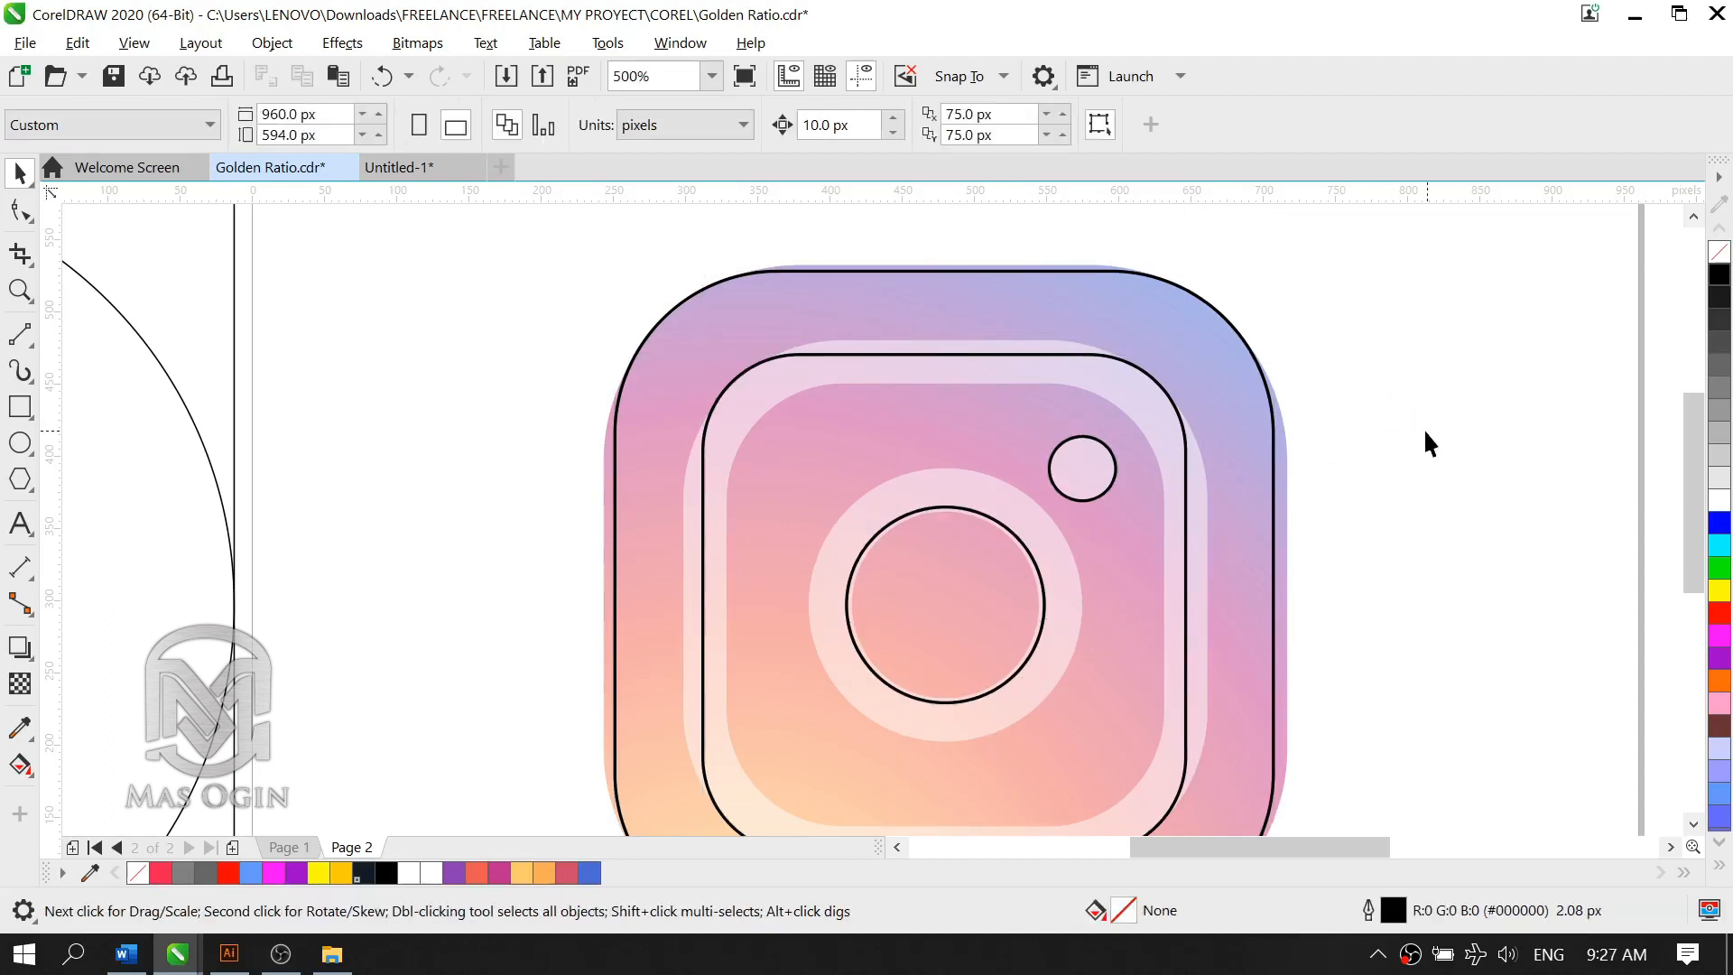
Step: Unlock the faded reference logo behind the outlines and delete it
right_click(1291, 462)
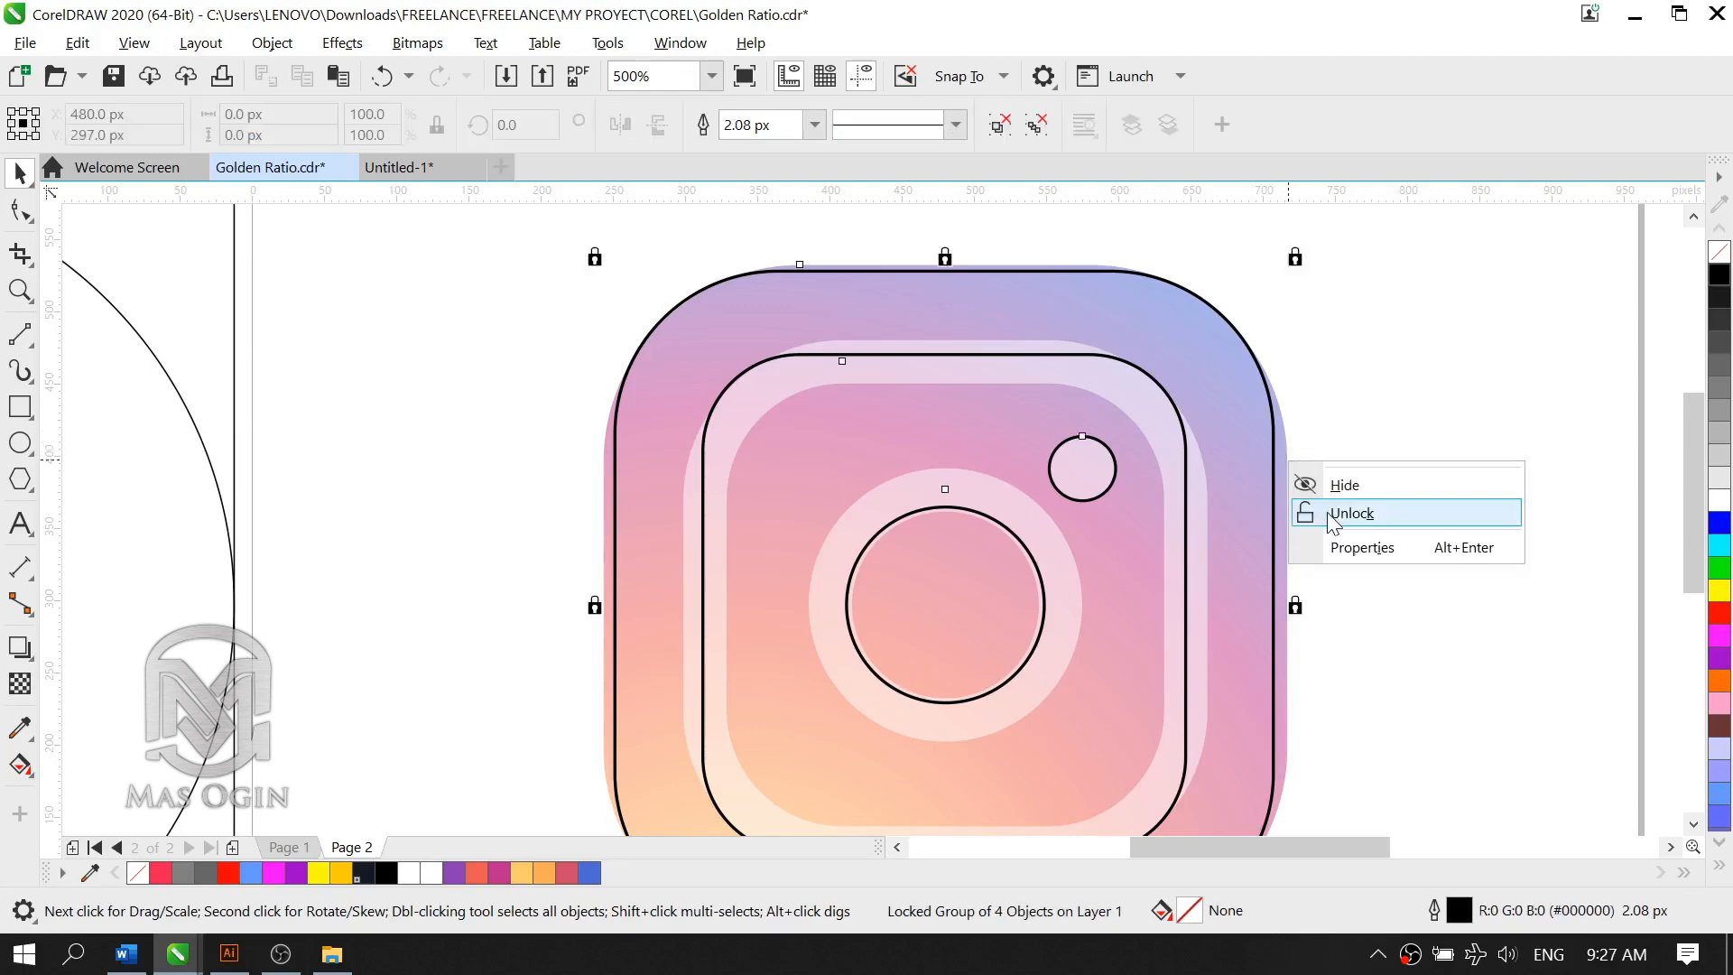
left_click(1329, 510)
left_click(1313, 456)
left_click(1288, 445)
key("Delete")
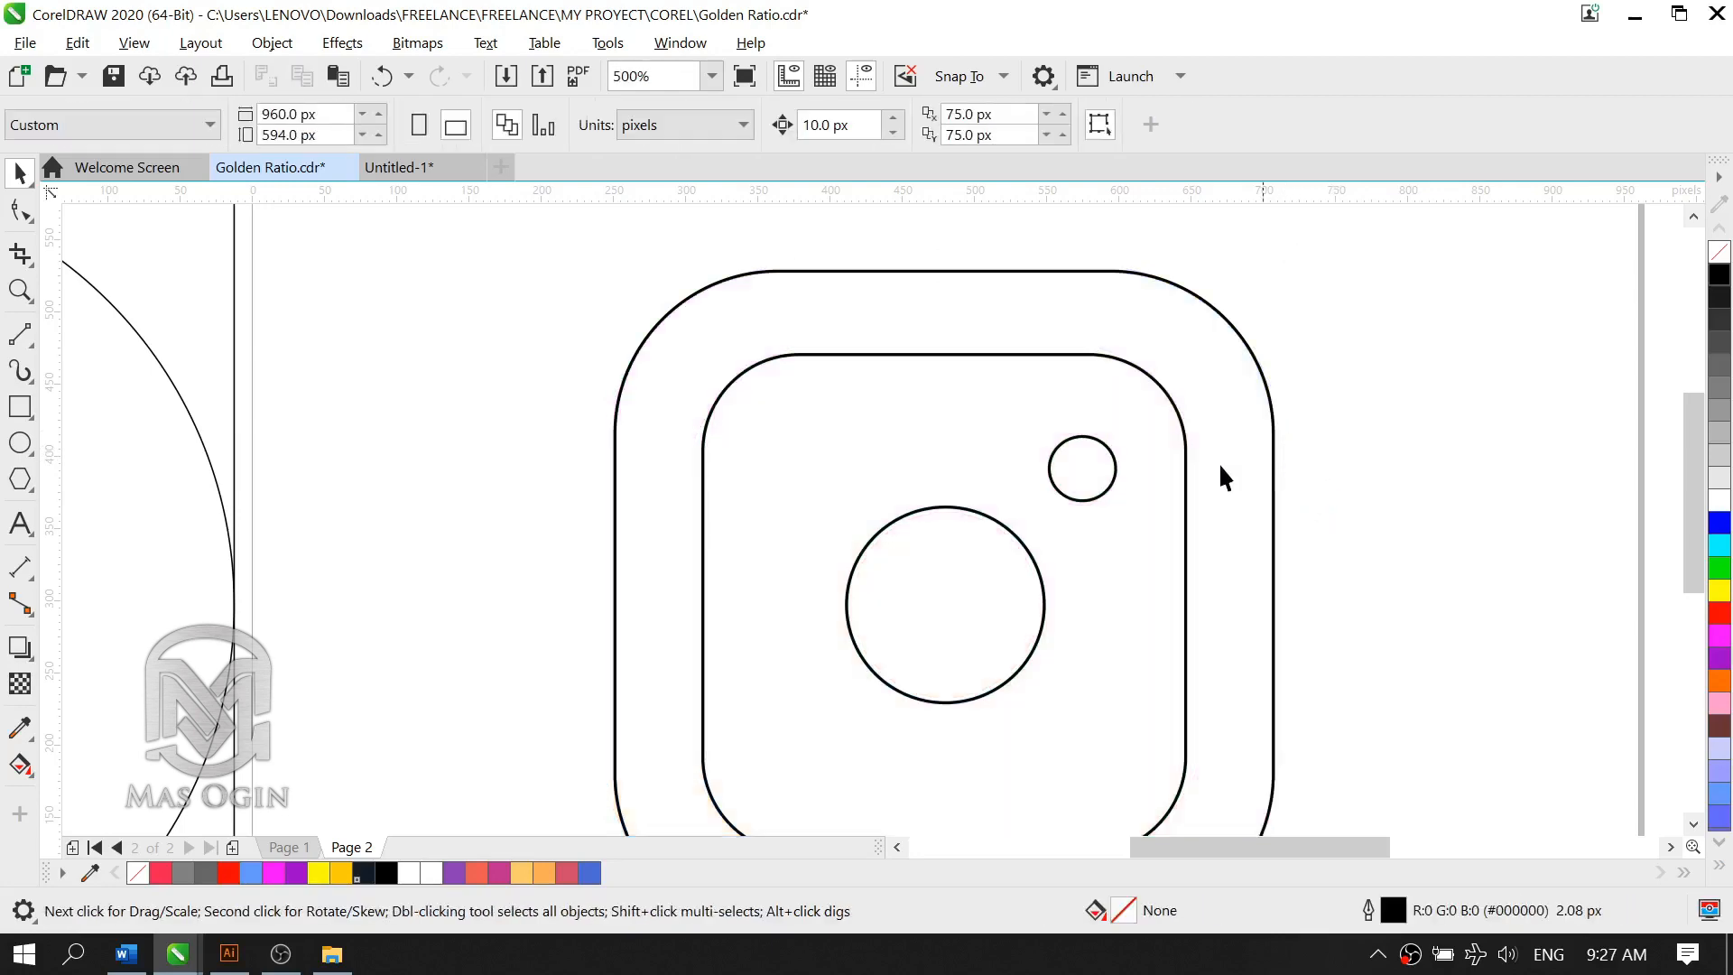
scroll(1278, 418, "down", 2)
scroll(1277, 429, "up", 2)
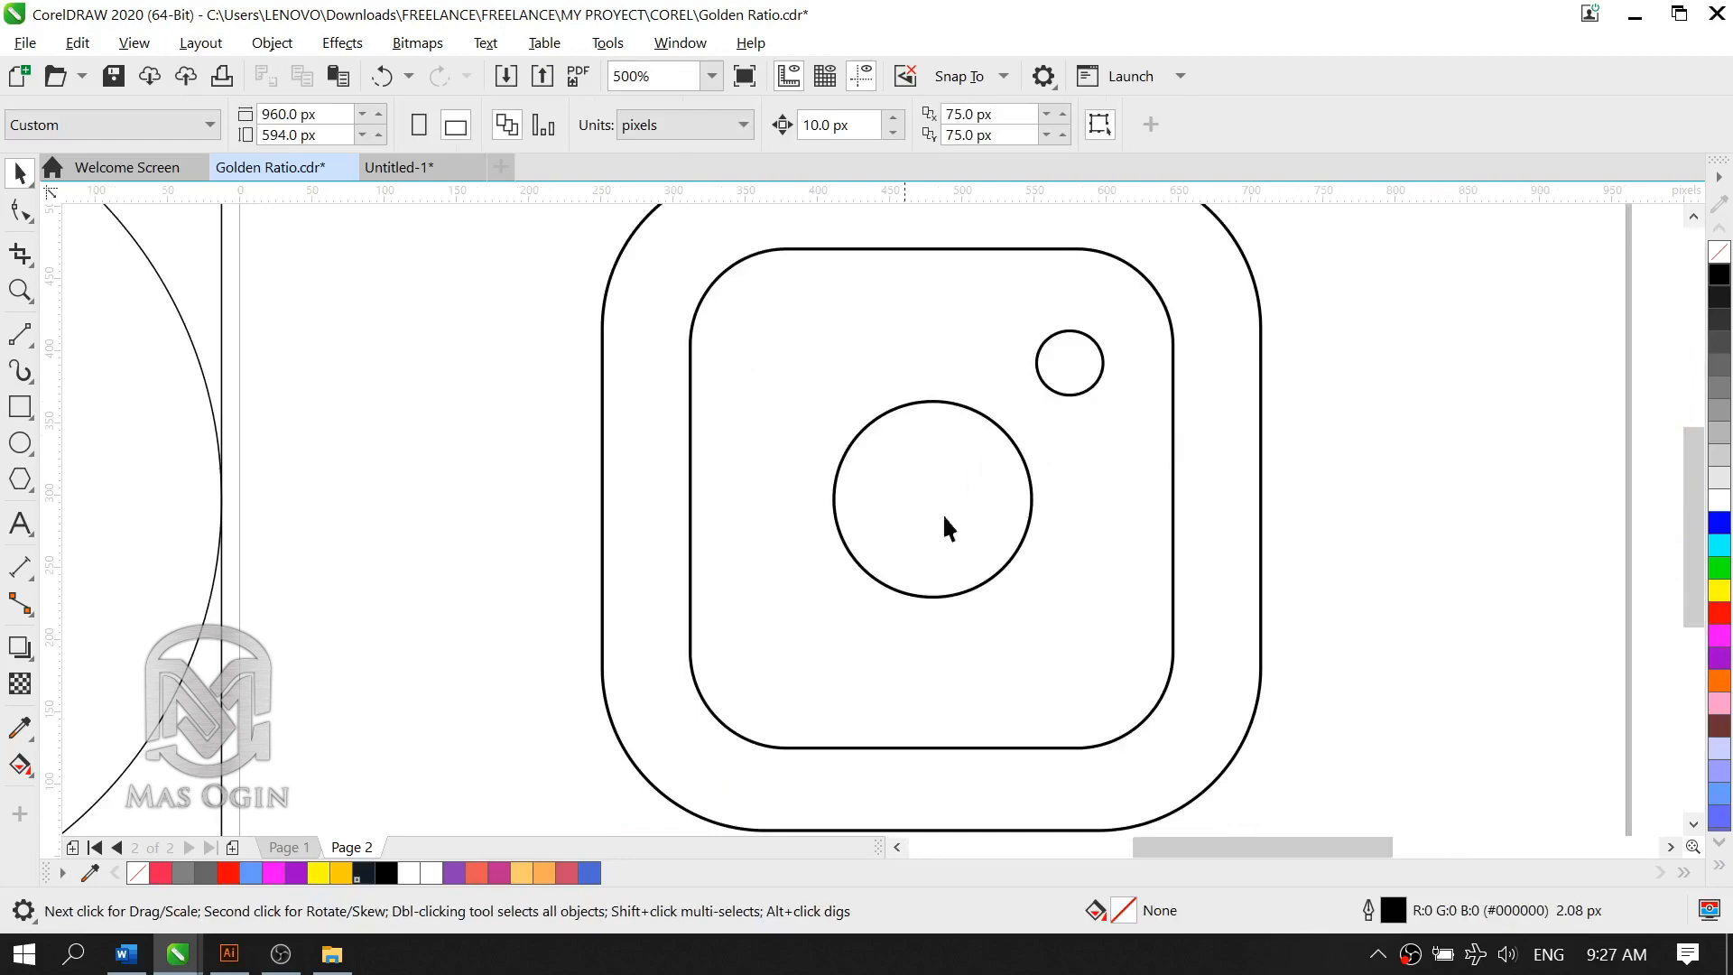
Step: Examine the outlined logo alongside the colour palette and the coloured reference logo
scroll(1232, 437, "down", 2)
left_click(1233, 437)
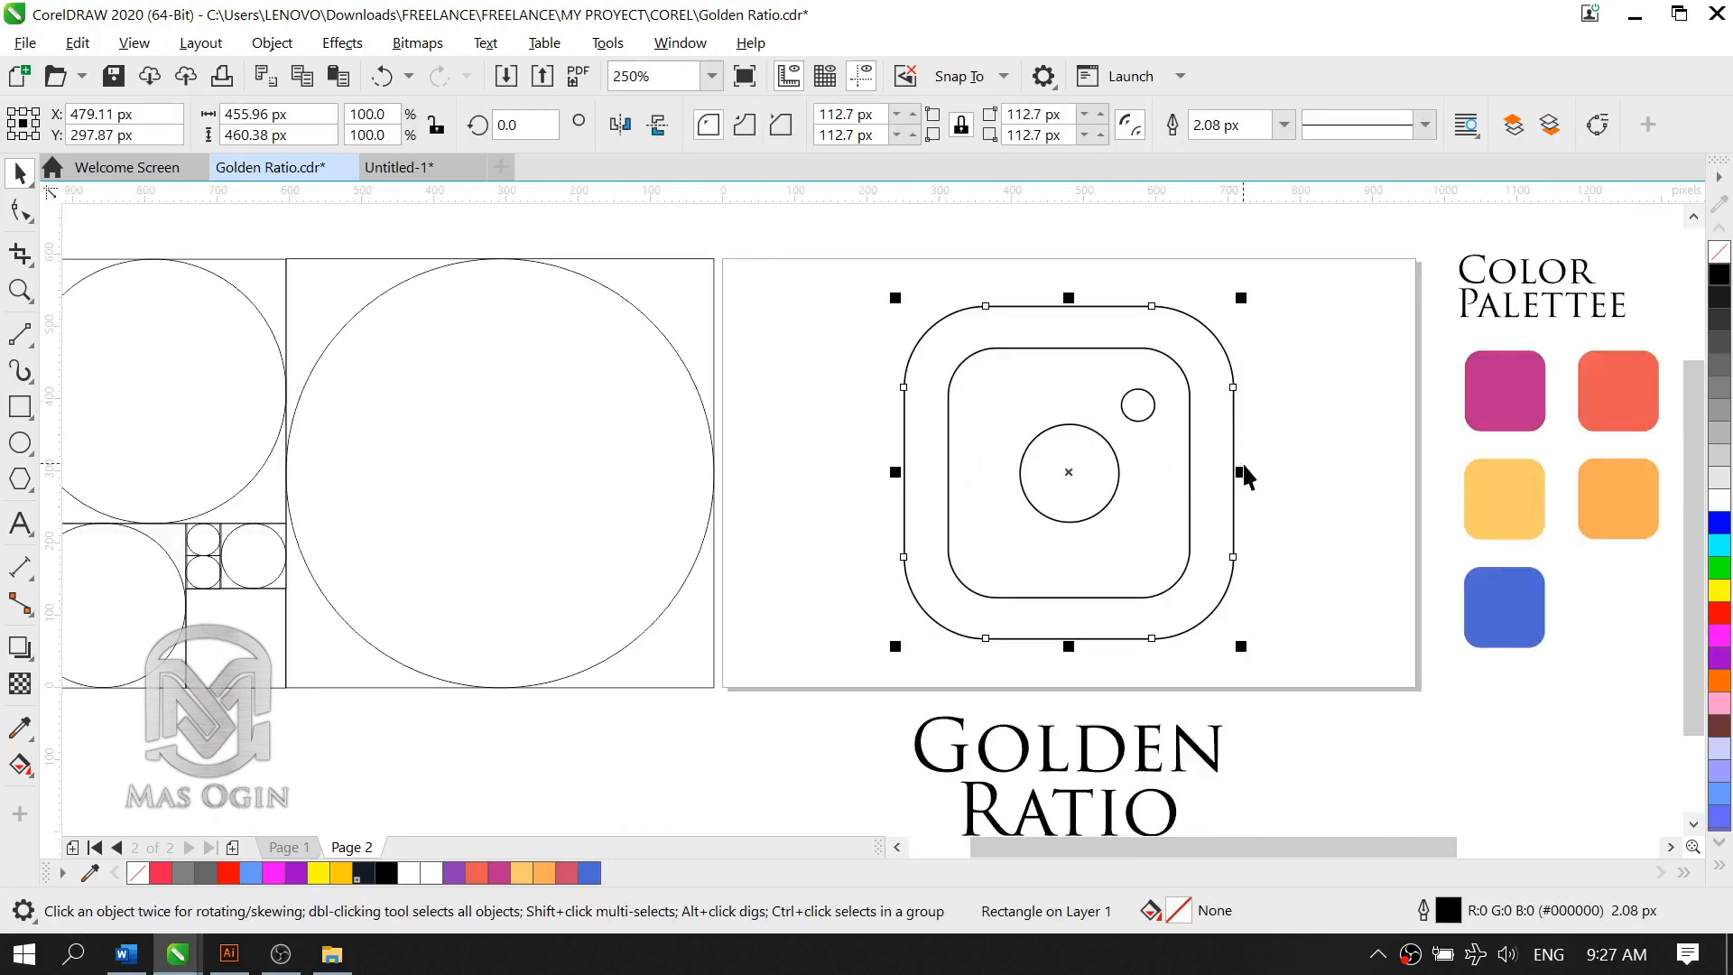
scroll(1246, 475, "down", 2)
scroll(1328, 453, "up", 2)
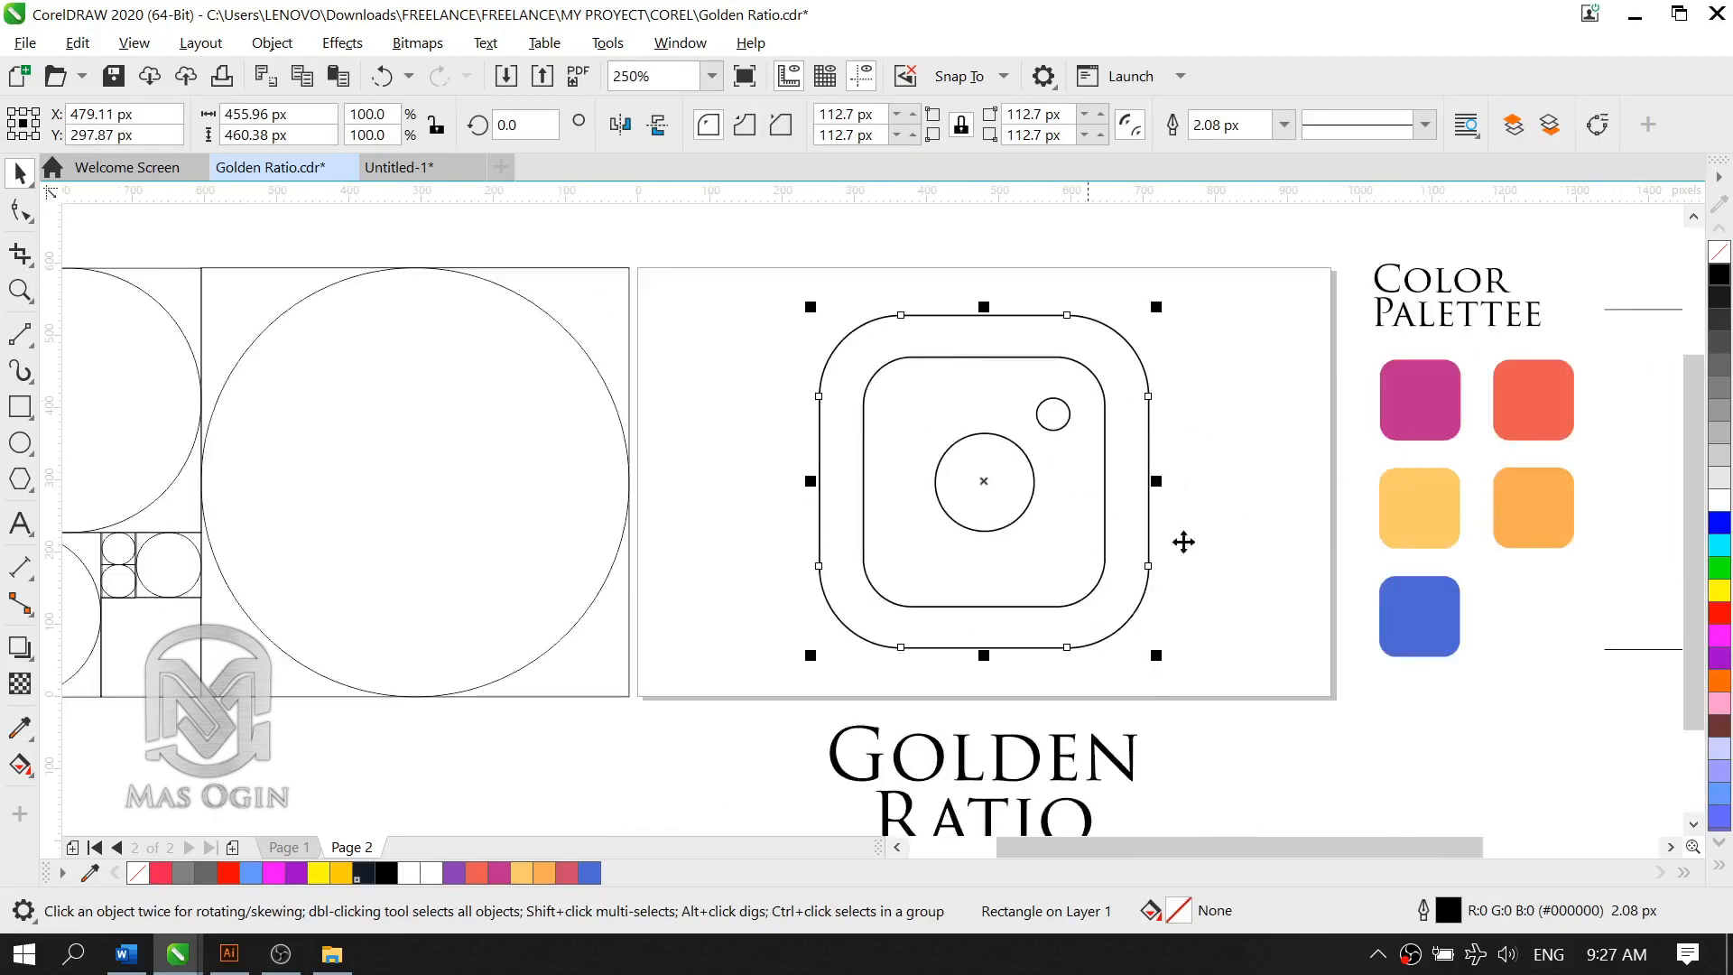
scroll(1006, 588, "down", 2)
scroll(1285, 608, "up", 2)
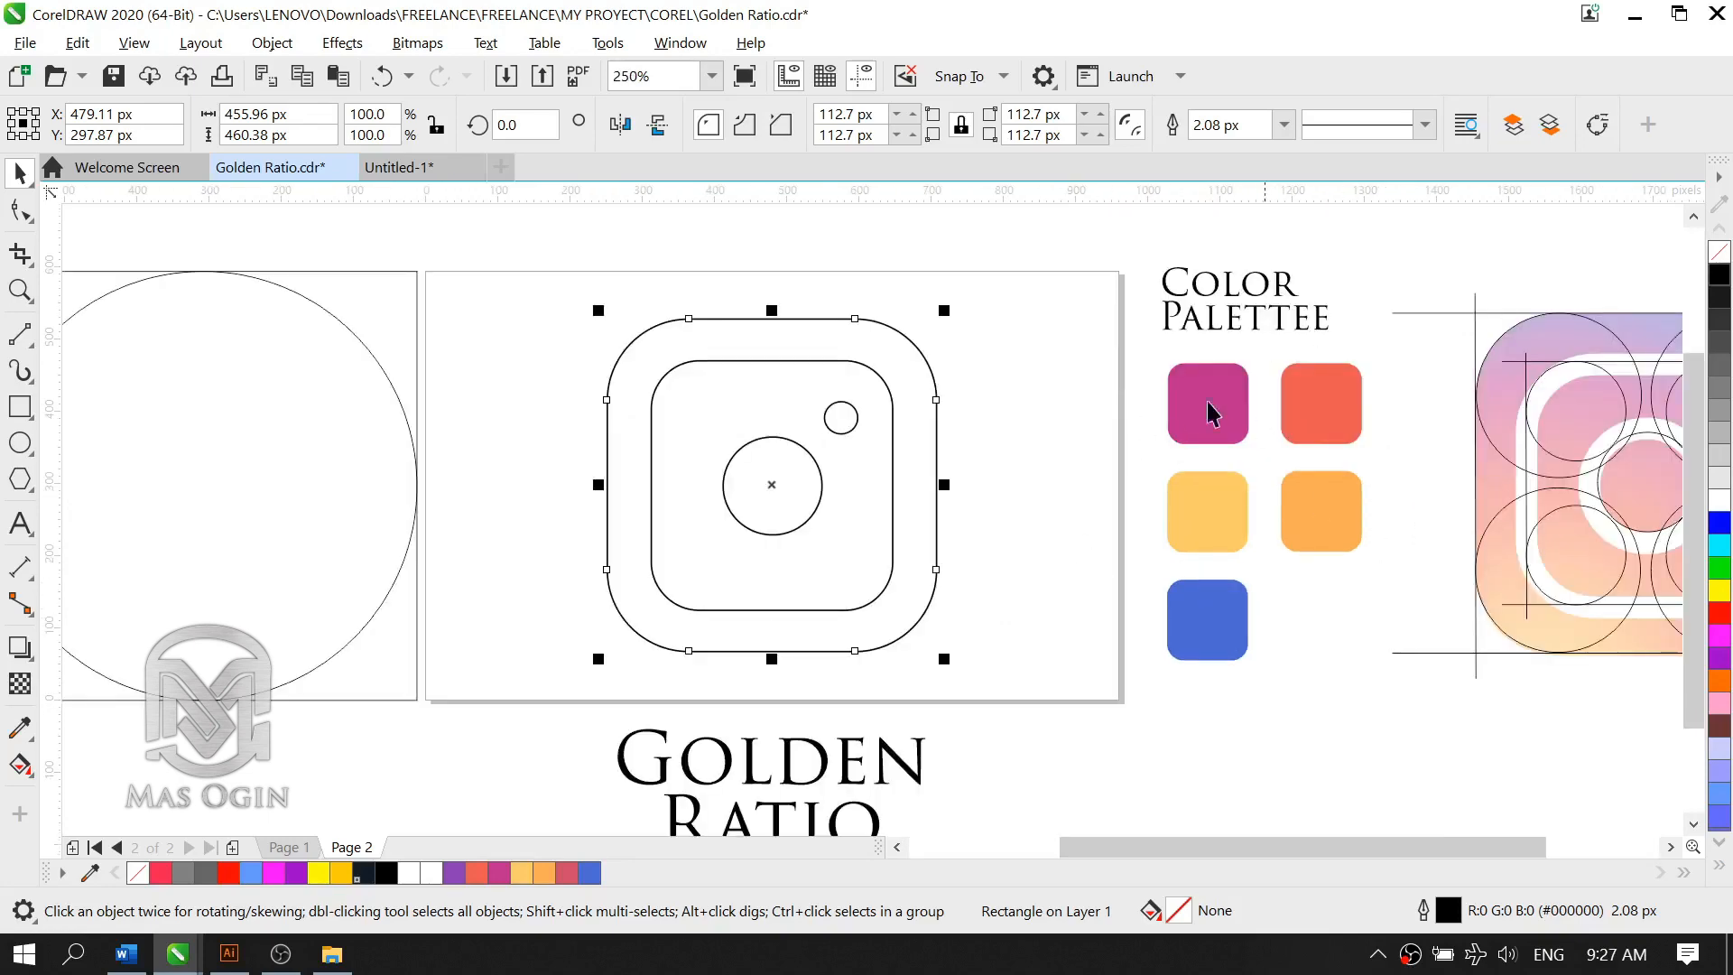
left_click(1004, 618)
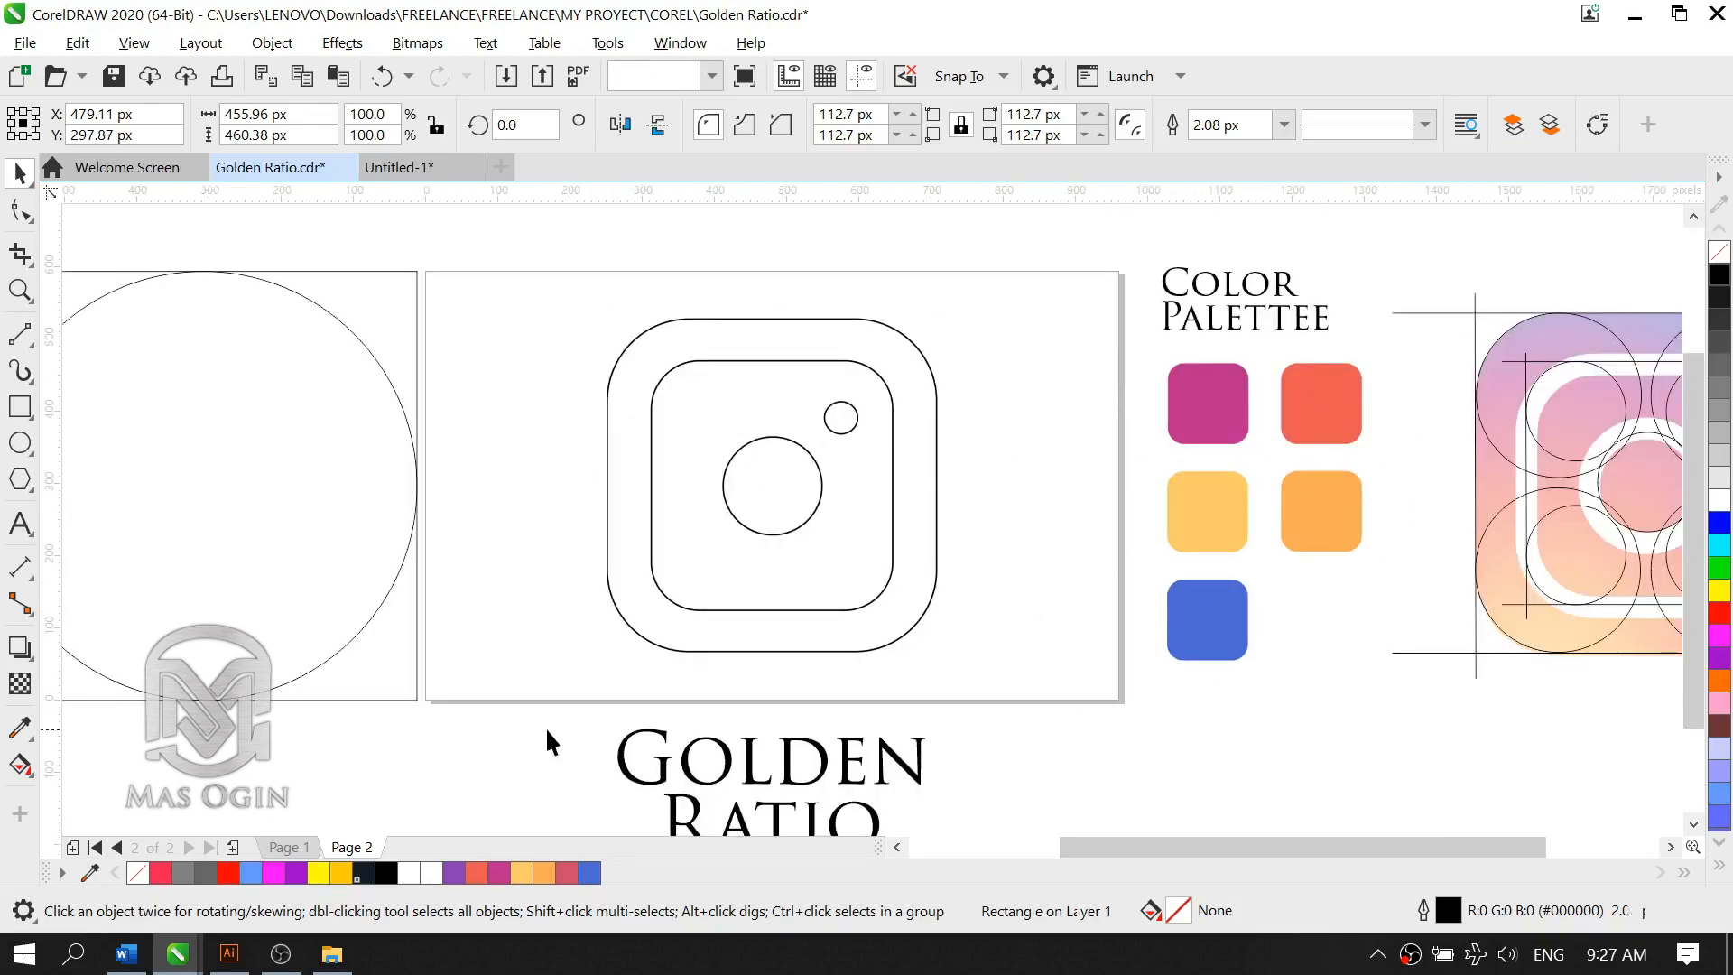
scroll(1239, 554, "down", 2)
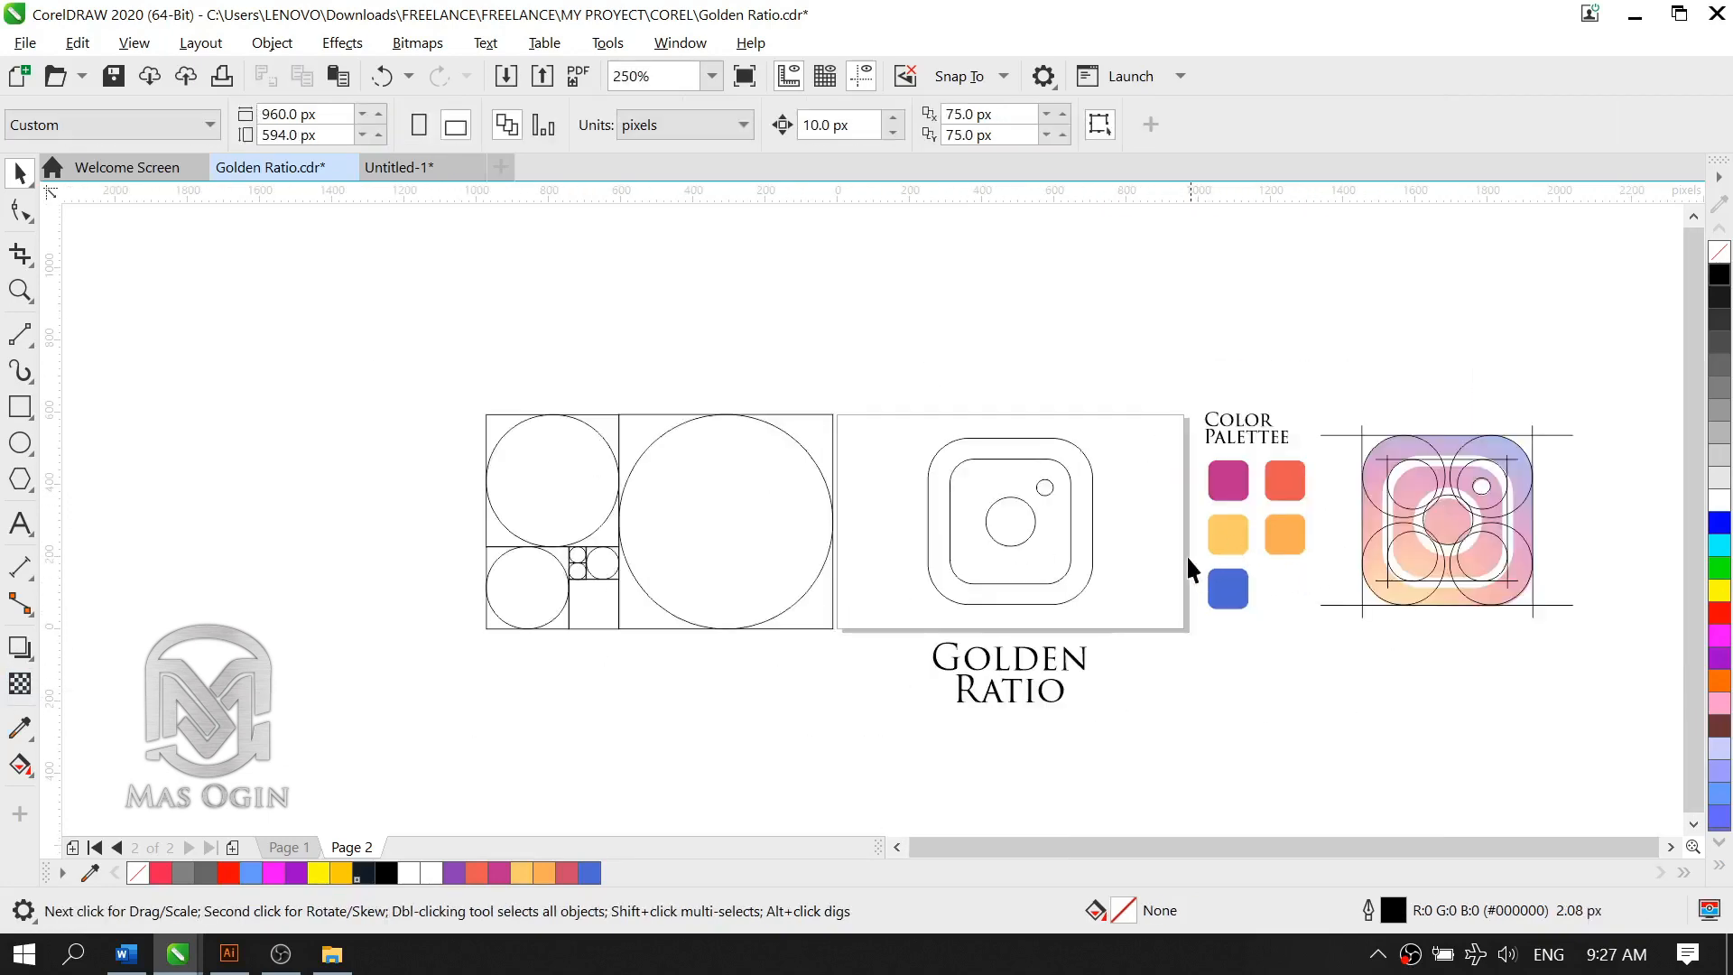
scroll(1188, 565, "up", 2)
Step: Fill the outer rounded rectangle with the palette's blue, R76 G104 B215 (#4C68D7)
left_click(989, 585)
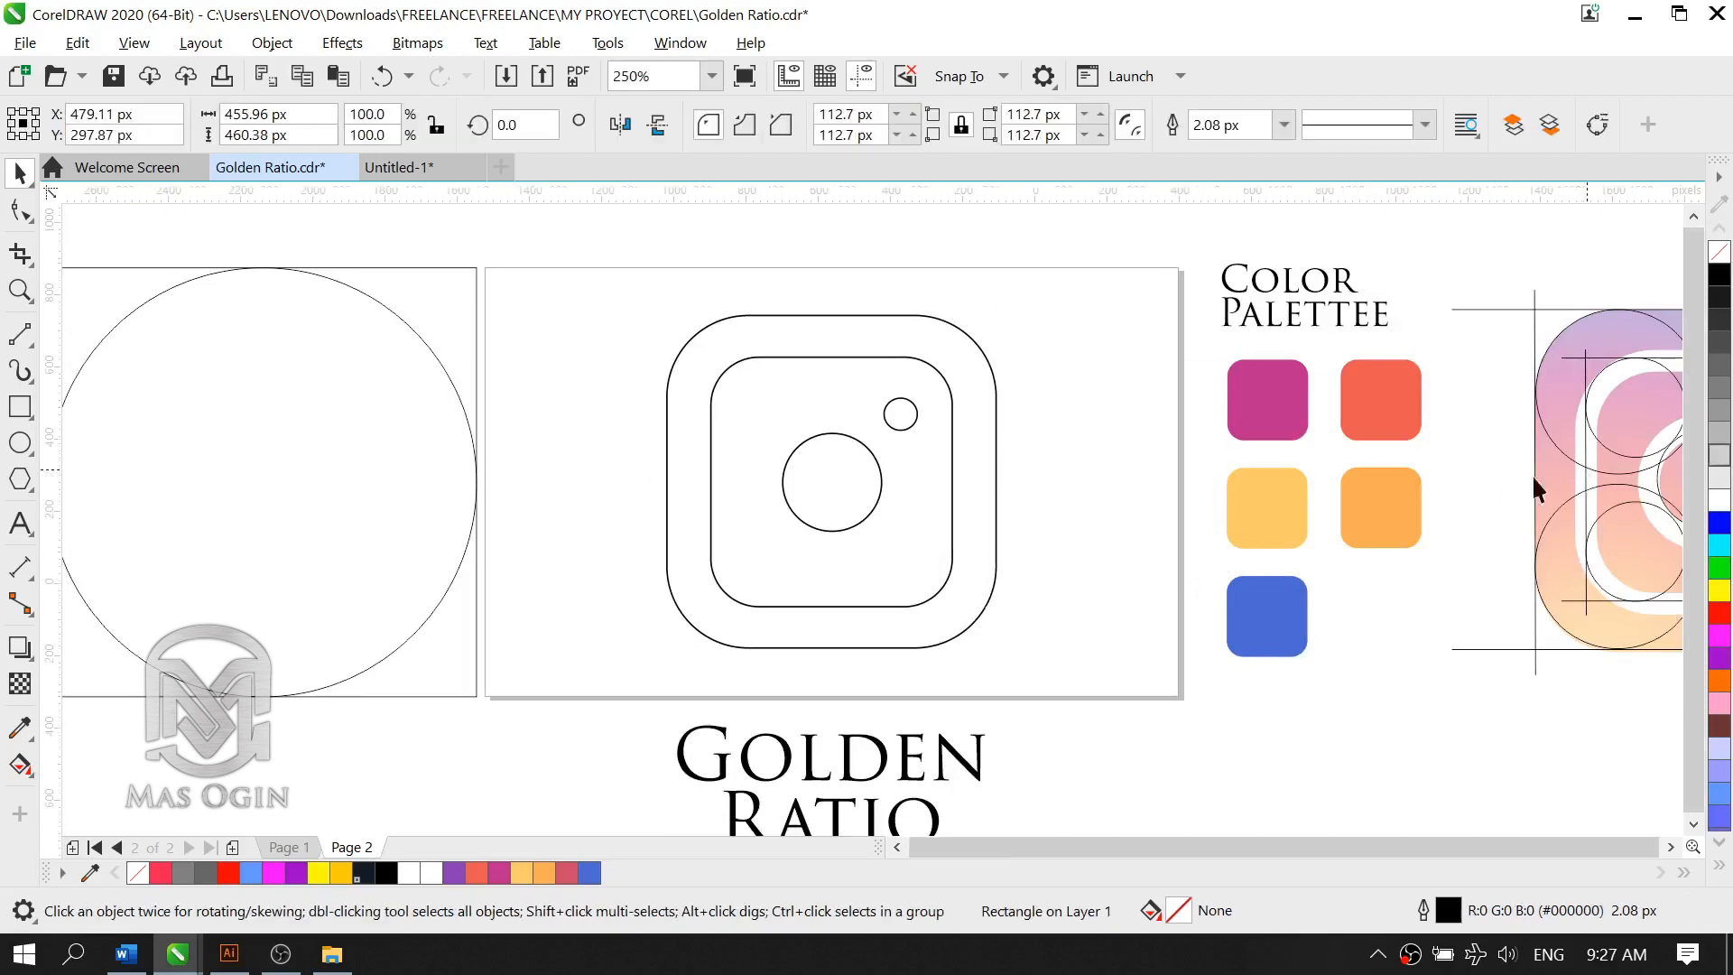
scroll(1480, 483, "down", 2)
scroll(1506, 484, "up", 1)
scroll(1506, 485, "up", 1)
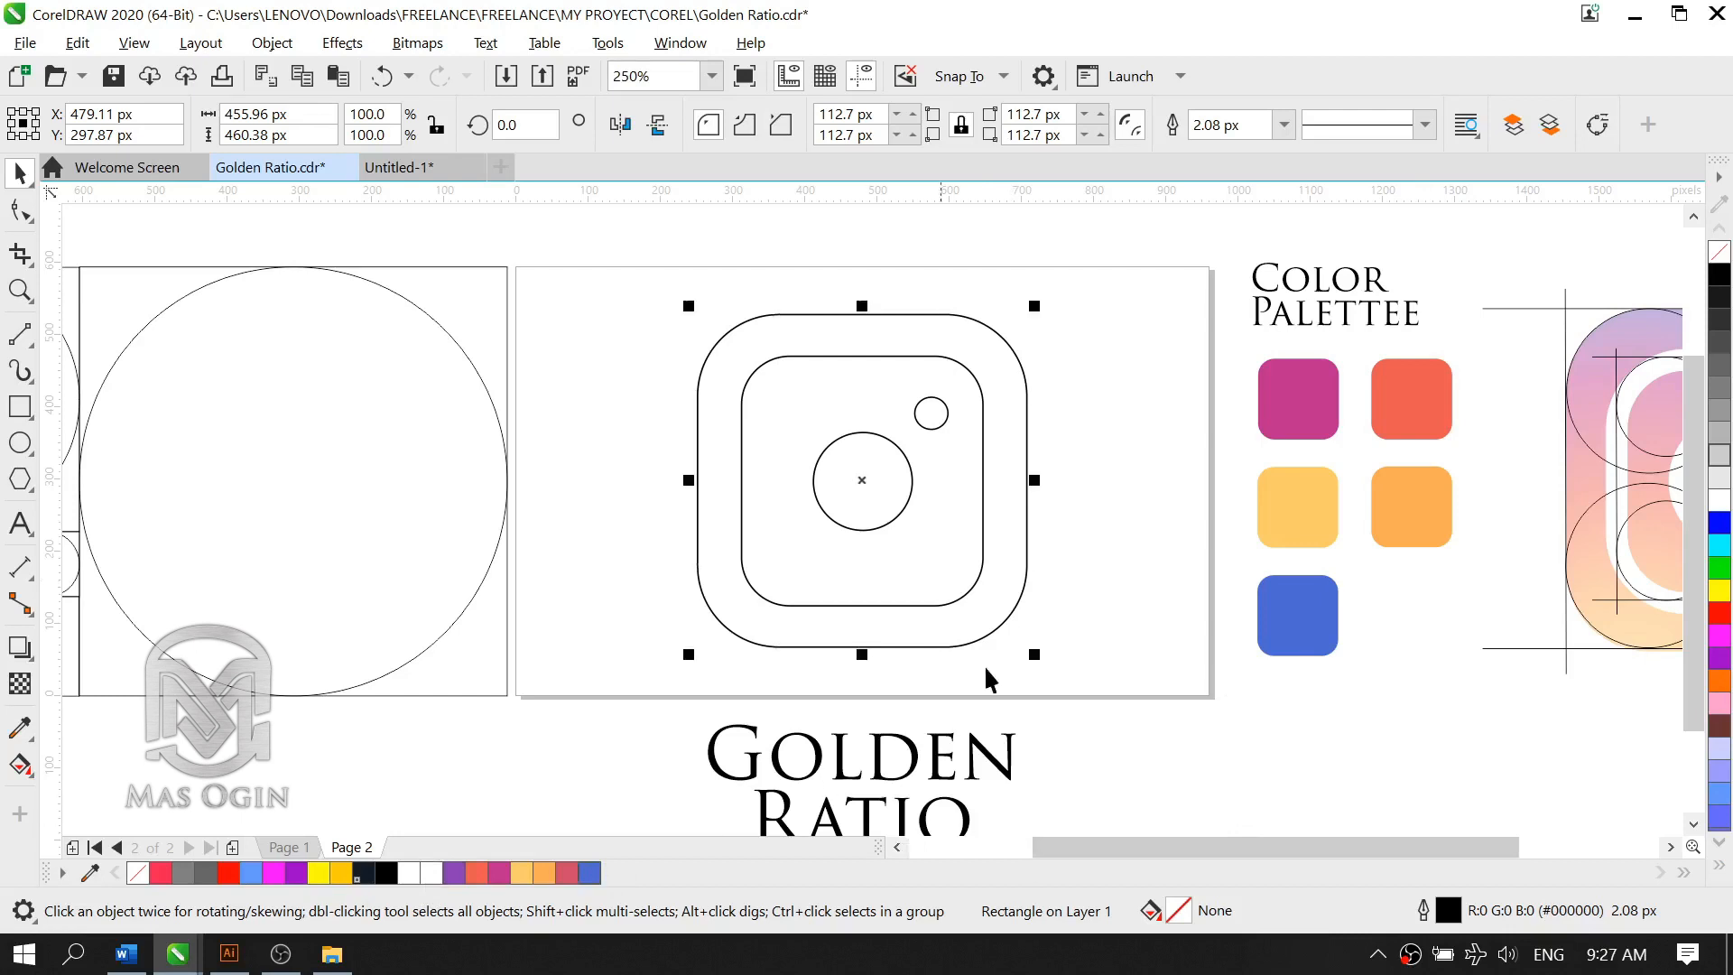
left_click(1129, 485)
left_click(1022, 372)
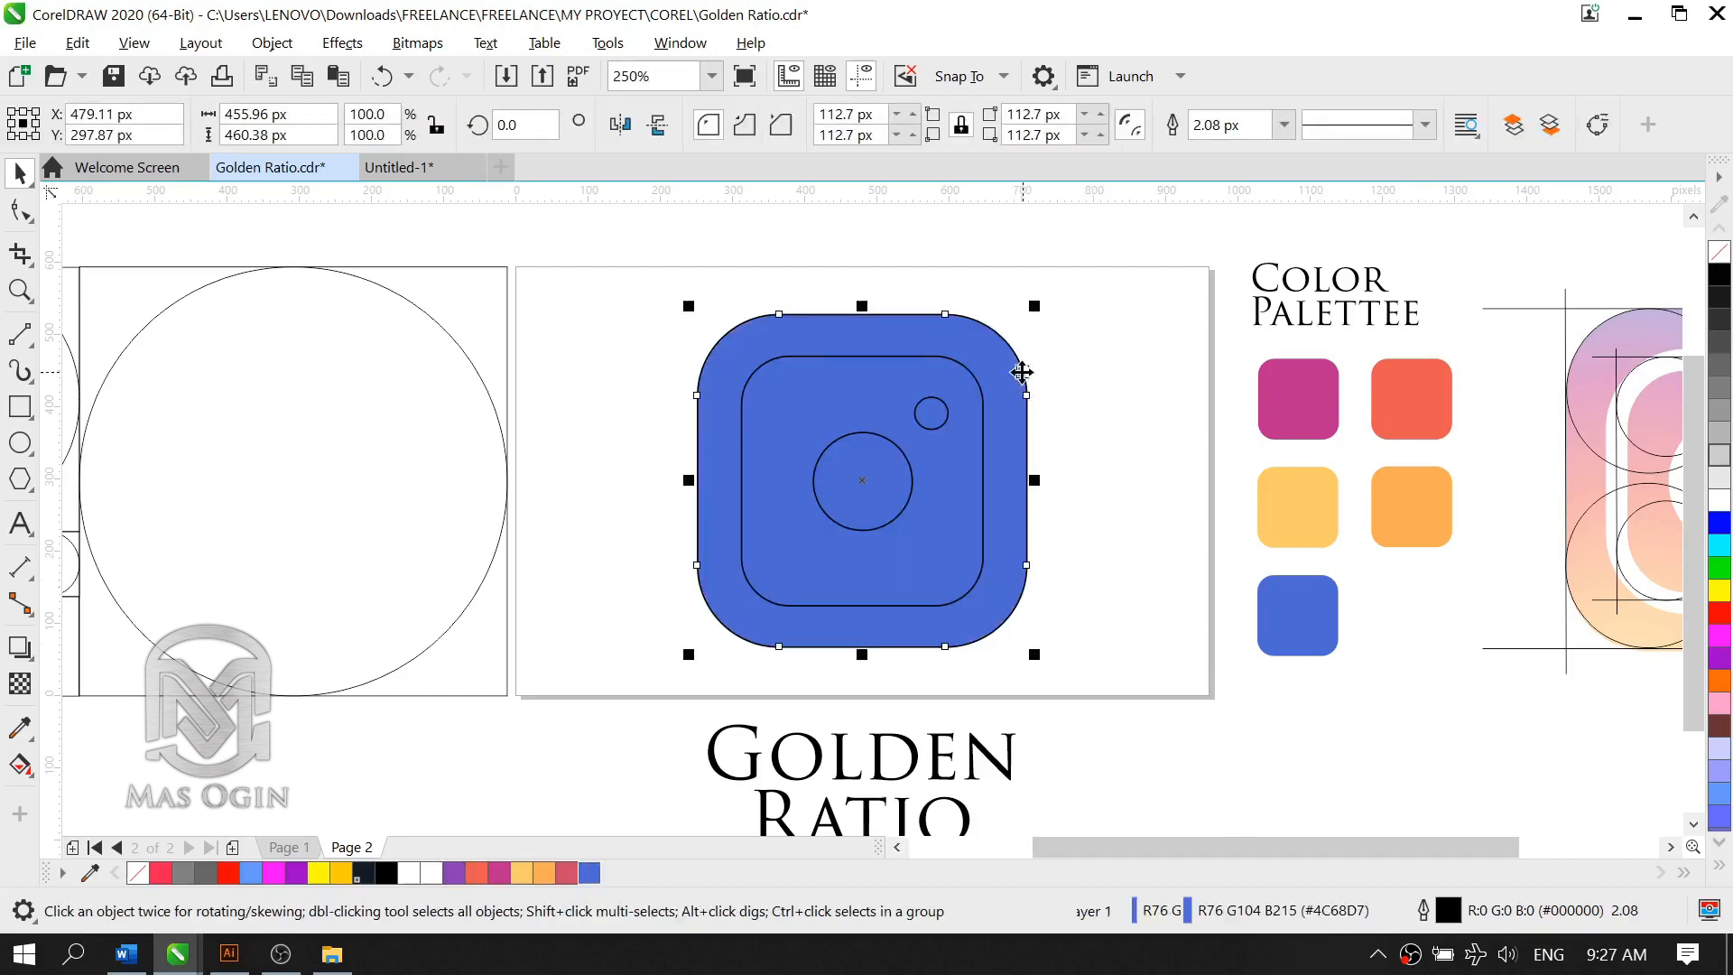
Step: Remove the outline of the blue outer rounded rectangle by setting its width to None
left_click(1284, 126)
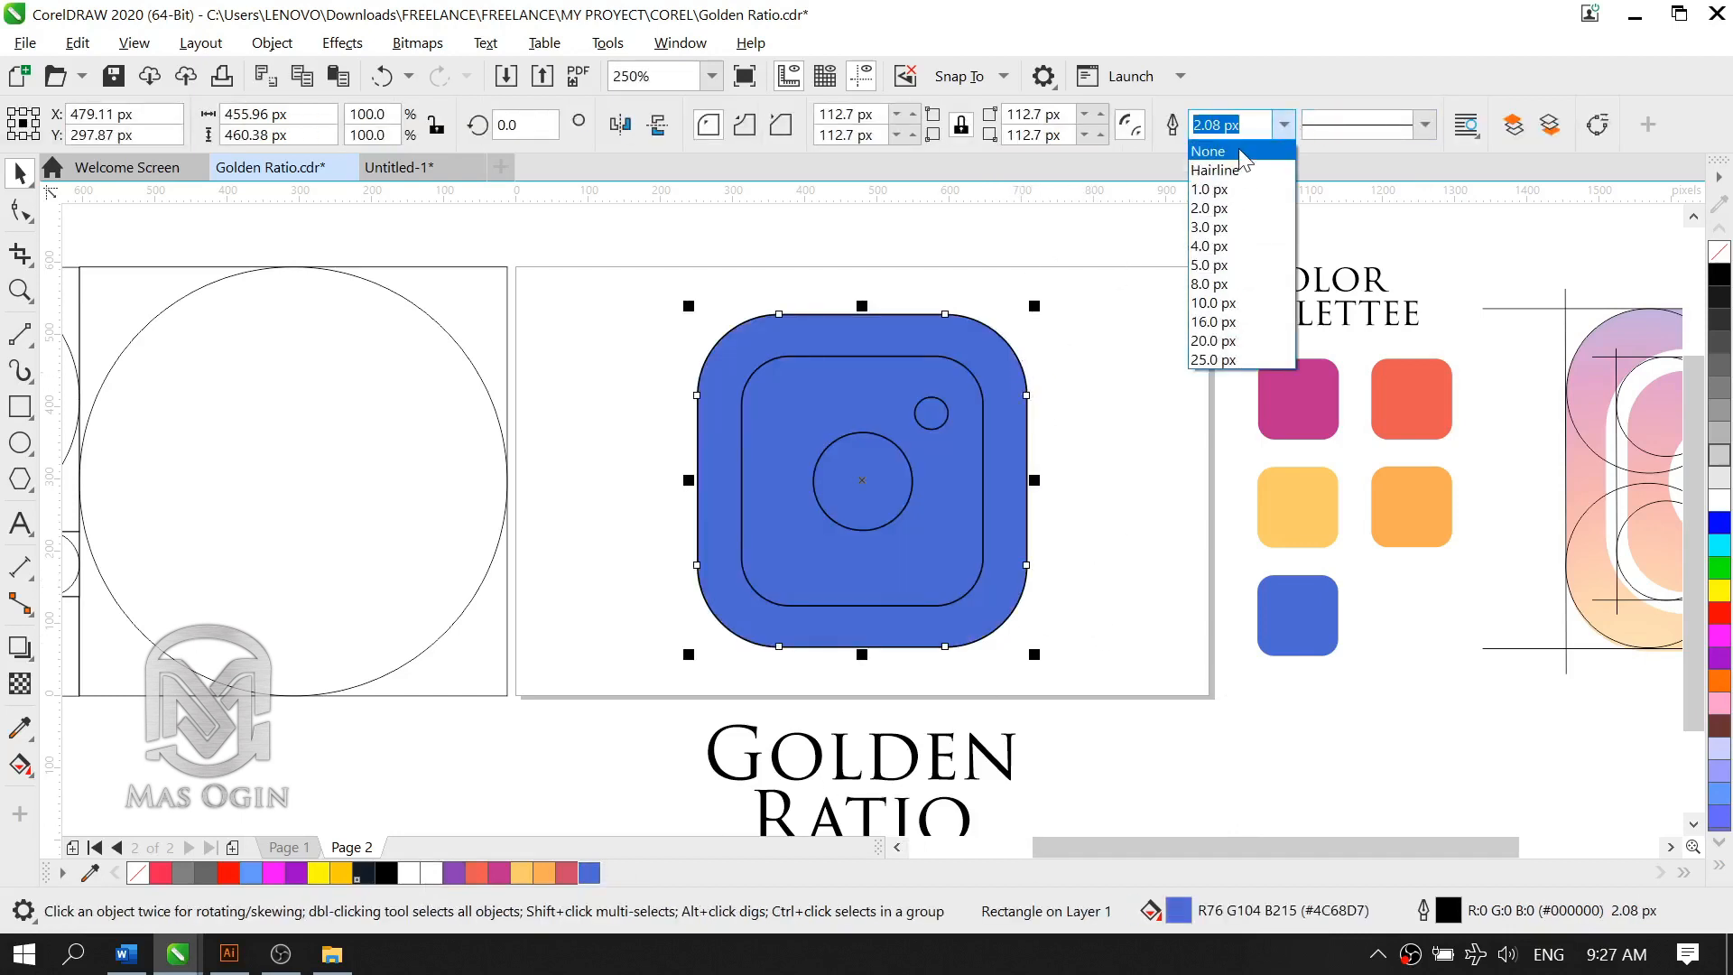
left_click(1244, 151)
left_click(1058, 421)
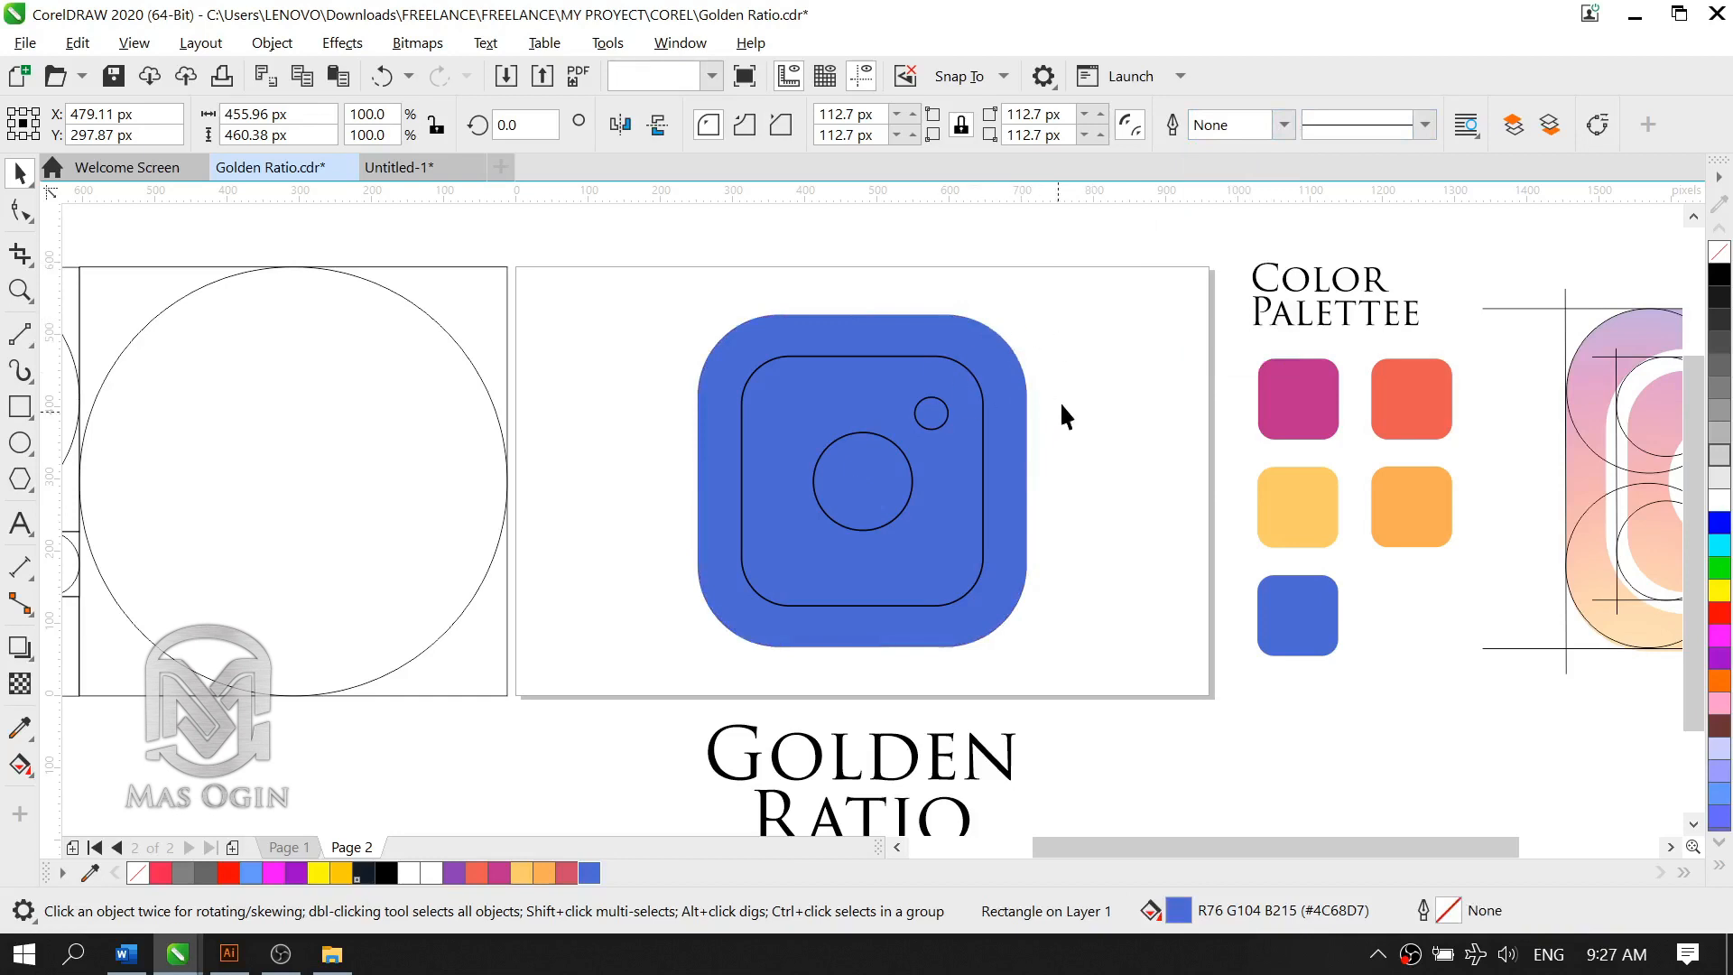
left_click(1027, 512)
scroll(1119, 556, "down", 1)
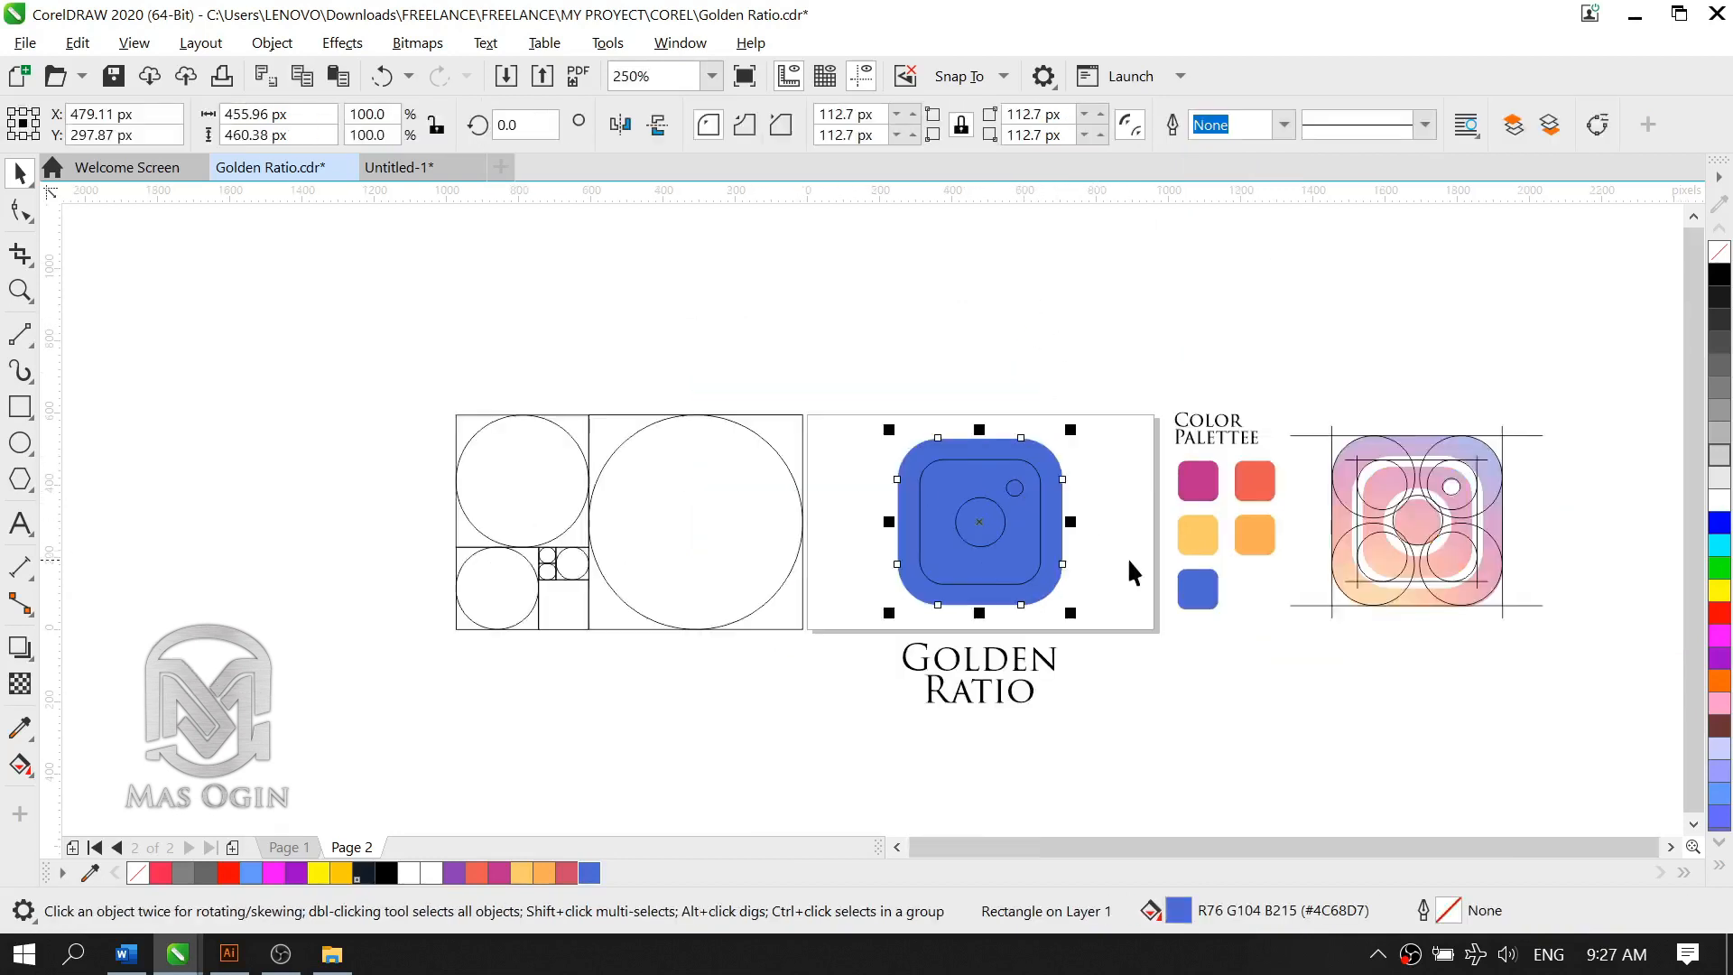
scroll(1340, 583, "up", 1)
scroll(1534, 551, "down", 1)
scroll(1610, 531, "up", 1)
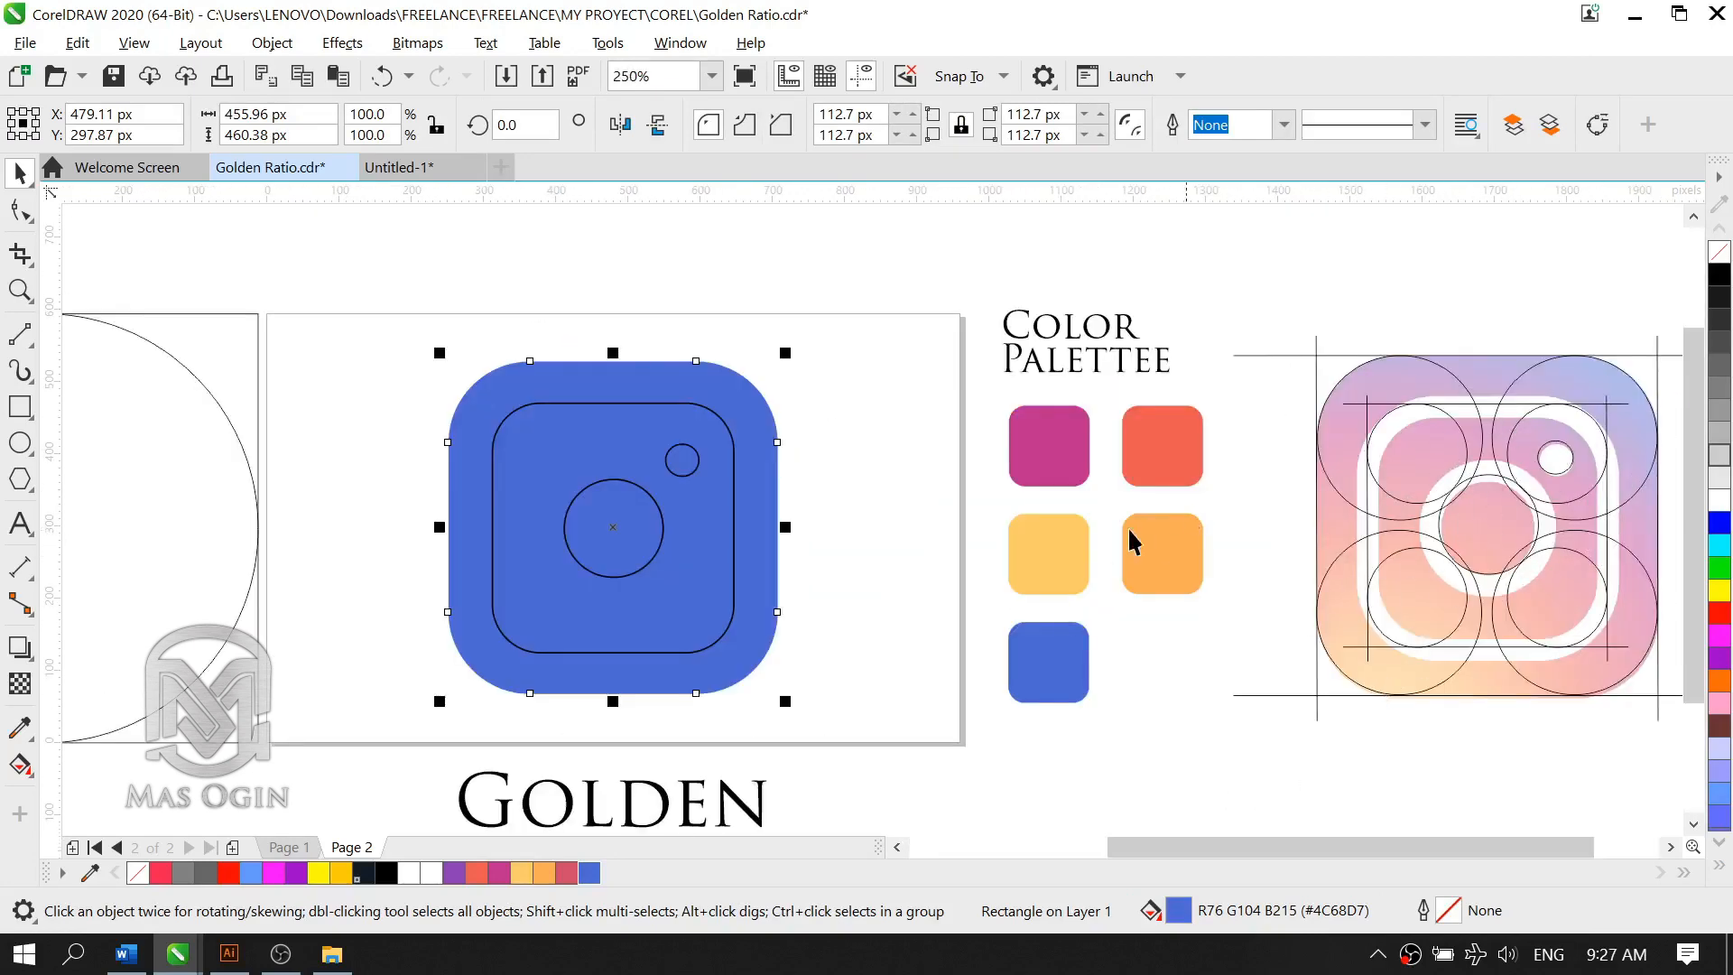
left_click(873, 500)
scroll(487, 511, "down", 1)
scroll(414, 497, "up", 1)
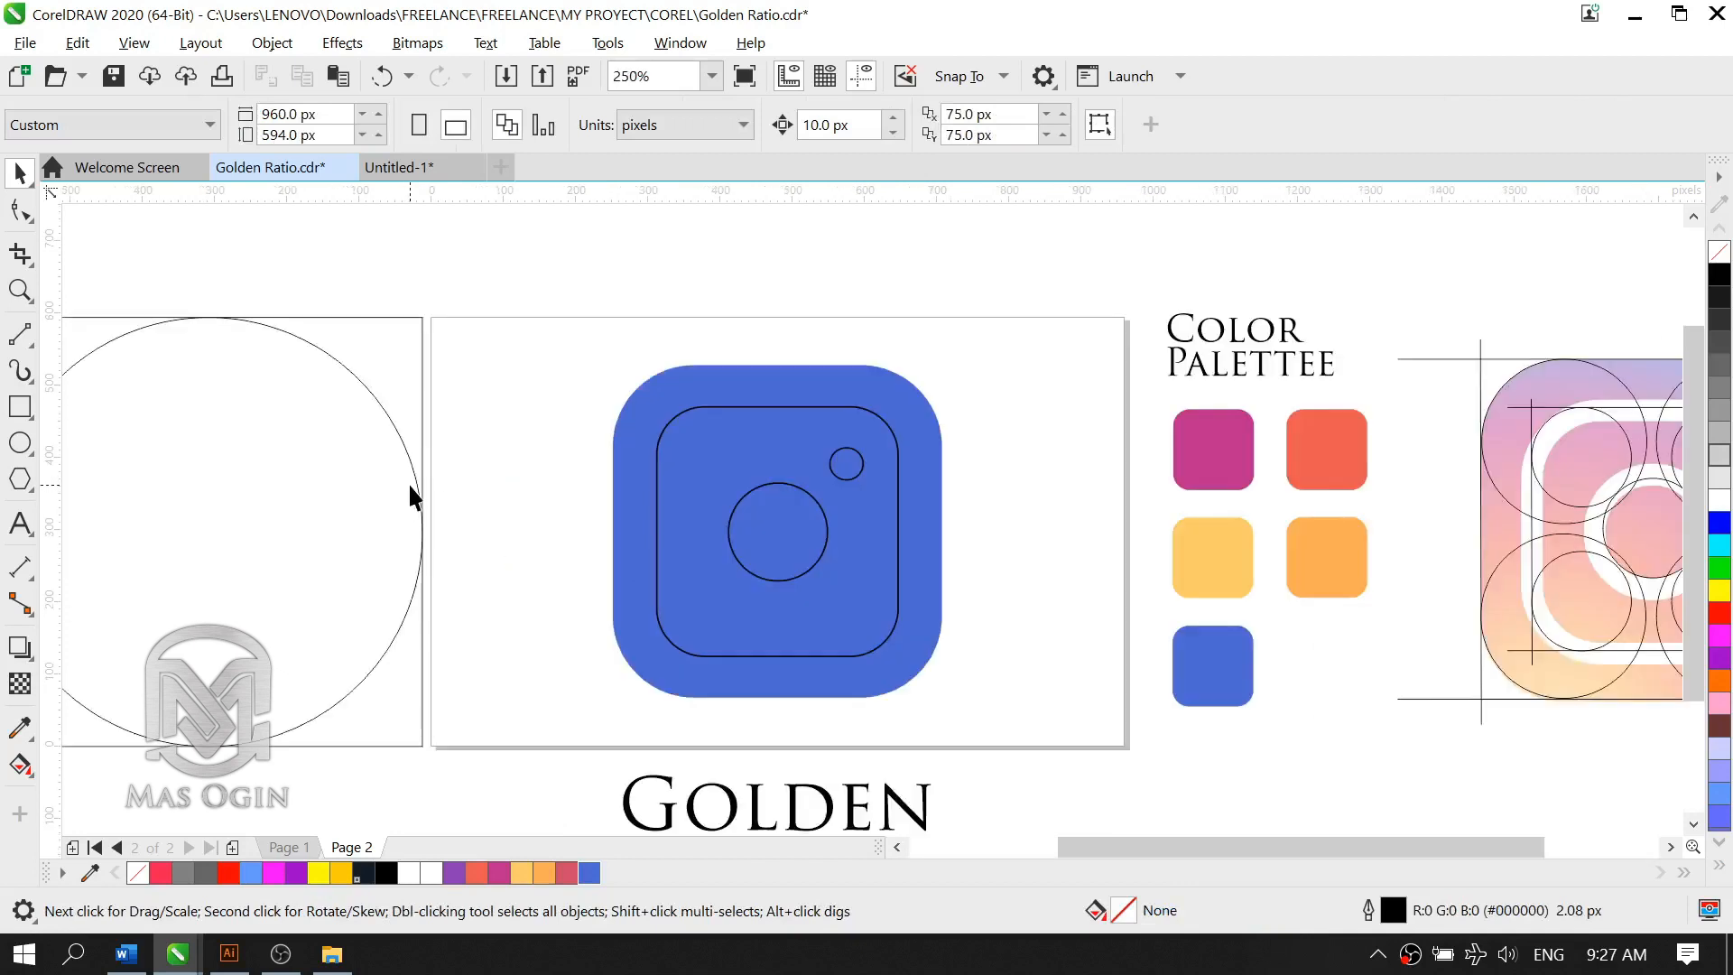
Step: Apply an elliptical fountain fill from white to blue to the outer rounded rectangle with the Interactive Fill tool
left_click(20, 767)
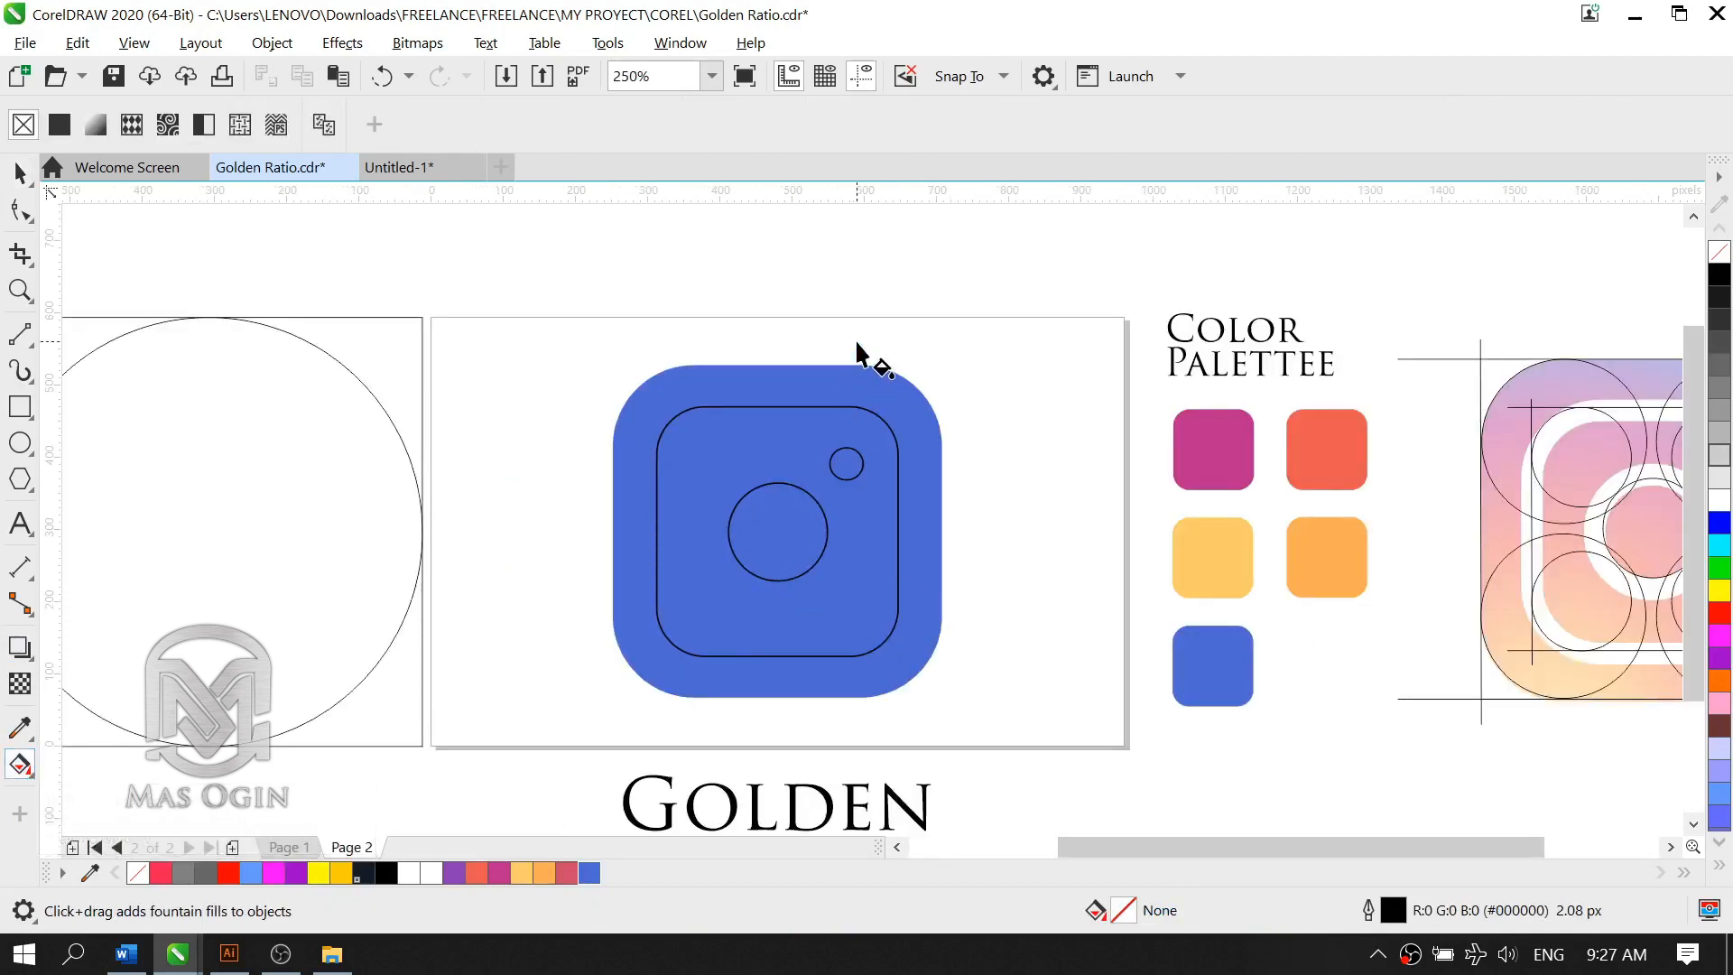
left_click(812, 394)
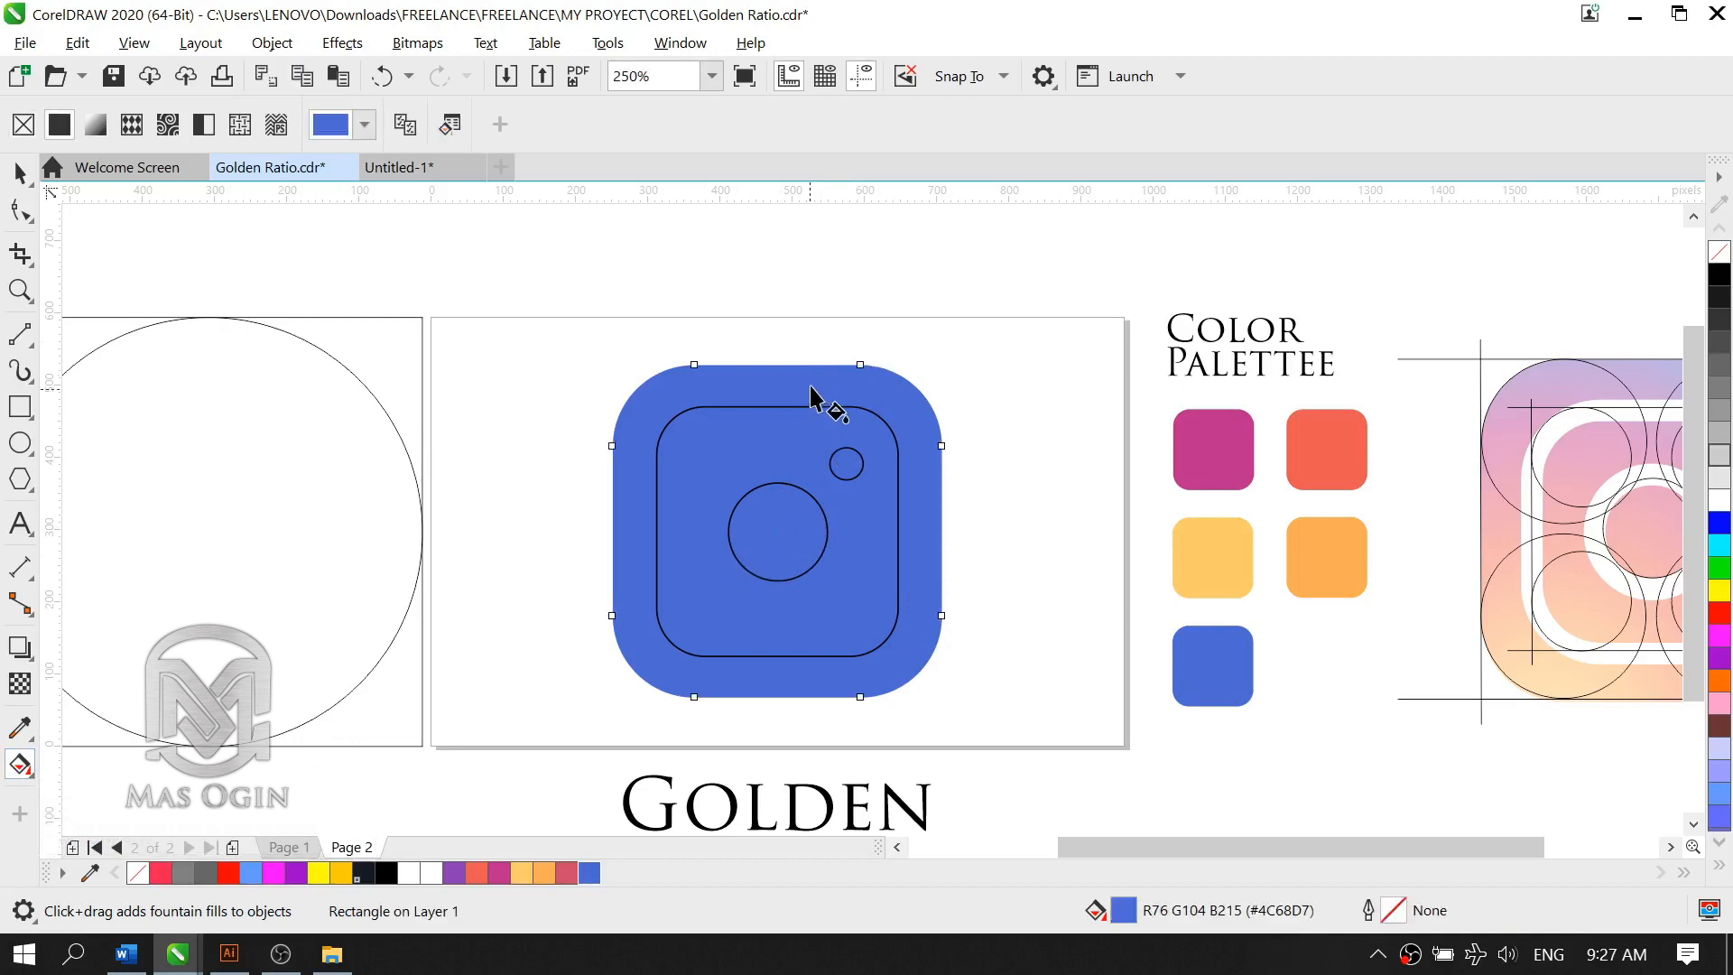
left_click_drag(813, 394, 644, 731)
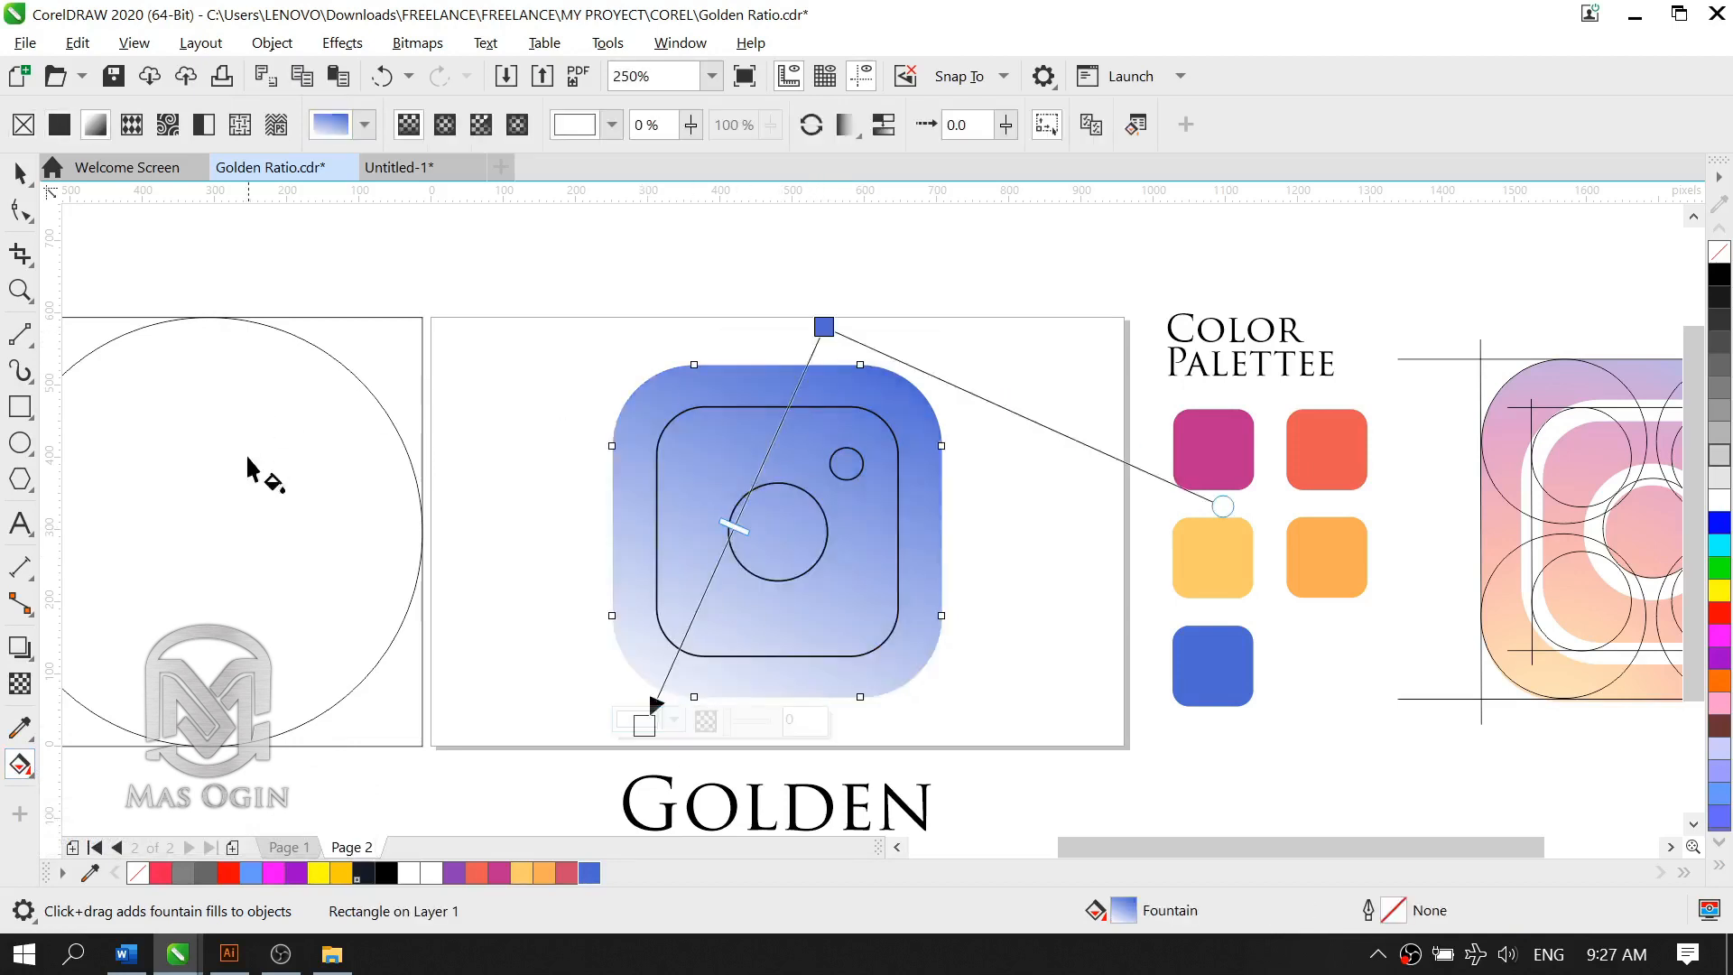
left_click(450, 127)
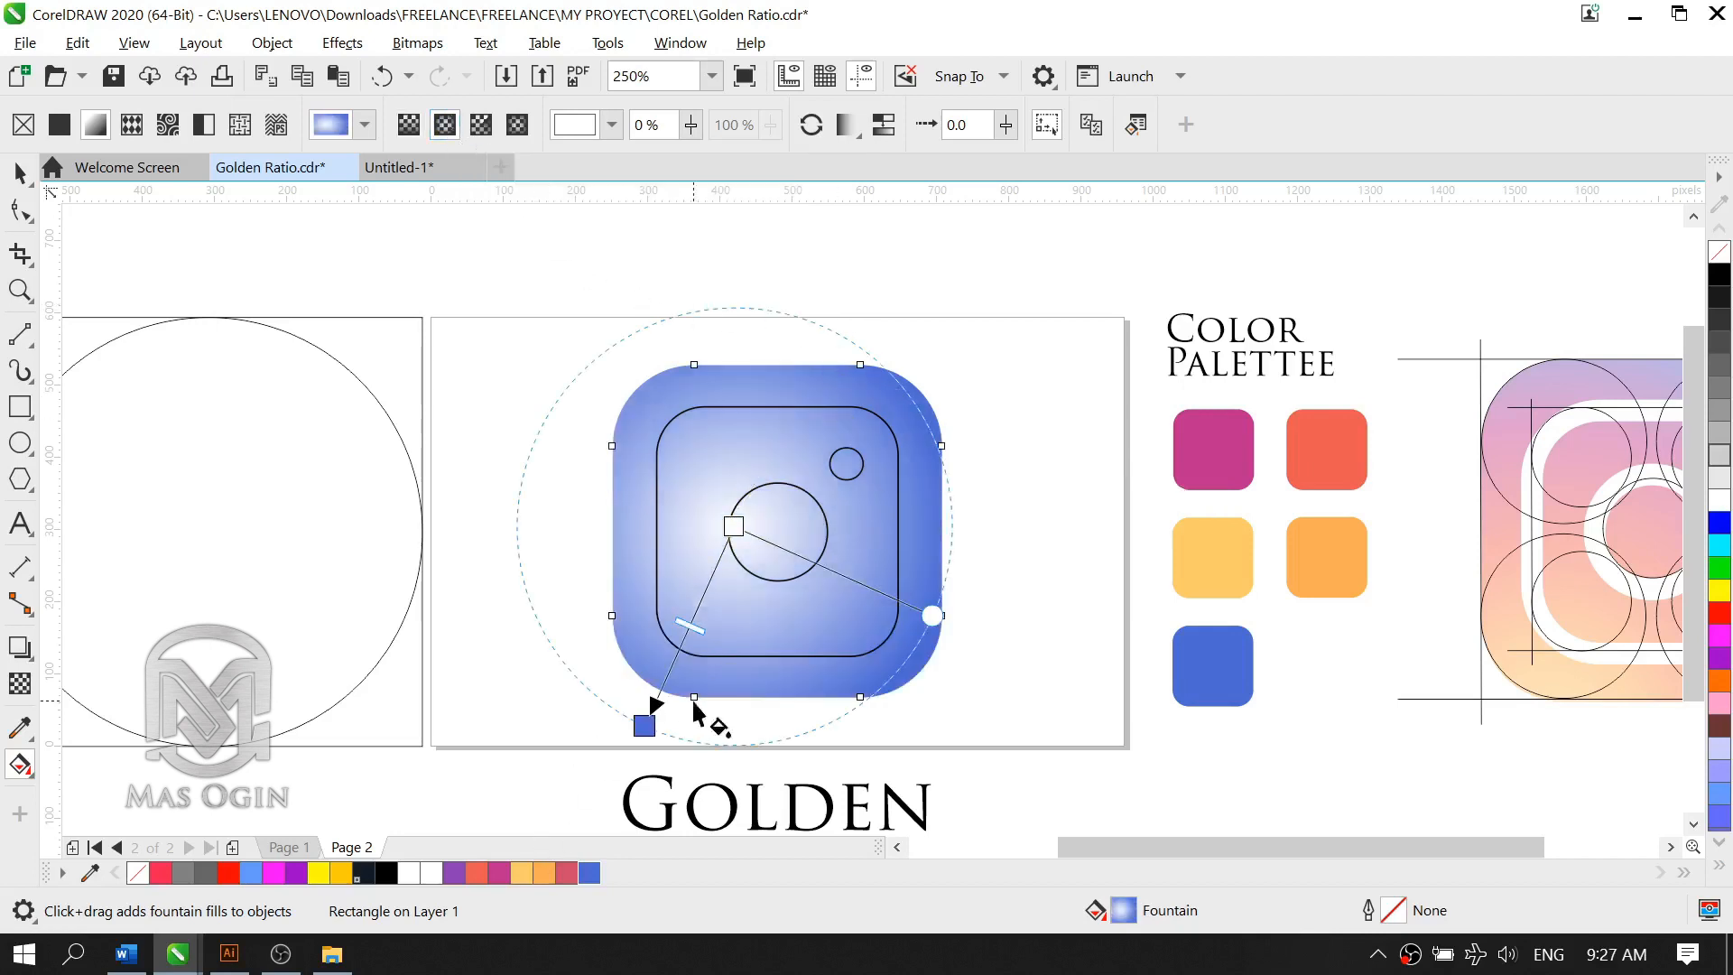
left_click_drag(643, 725, 594, 775)
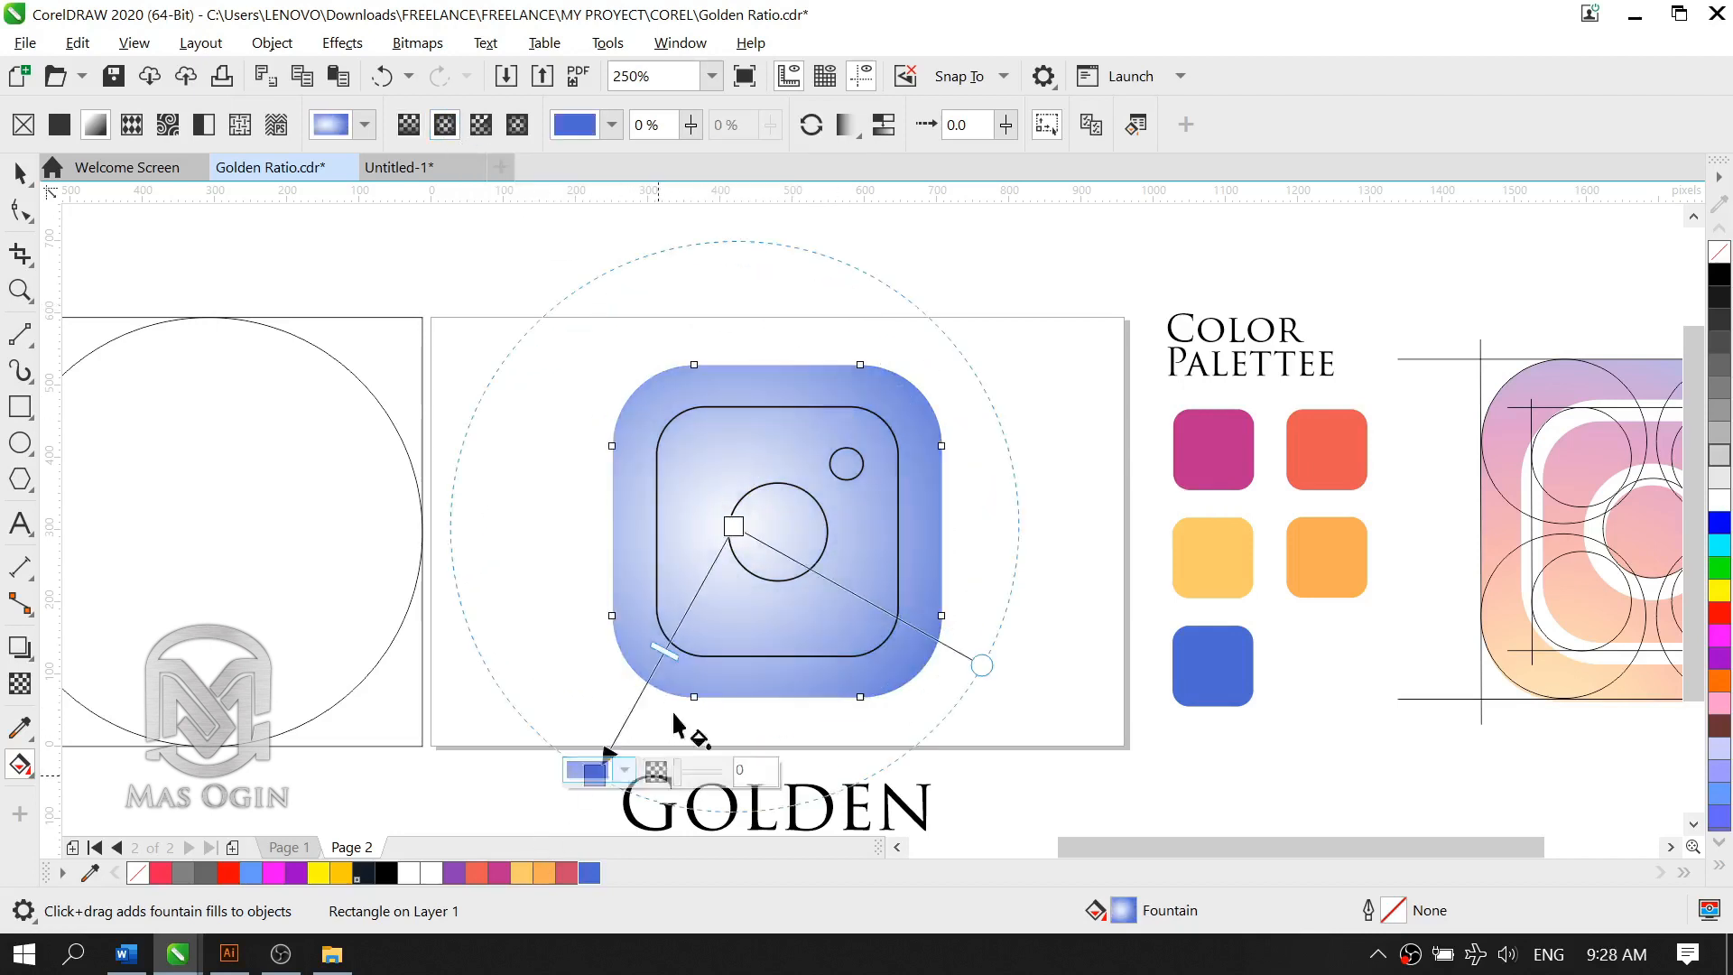
left_click_drag(729, 528, 833, 321)
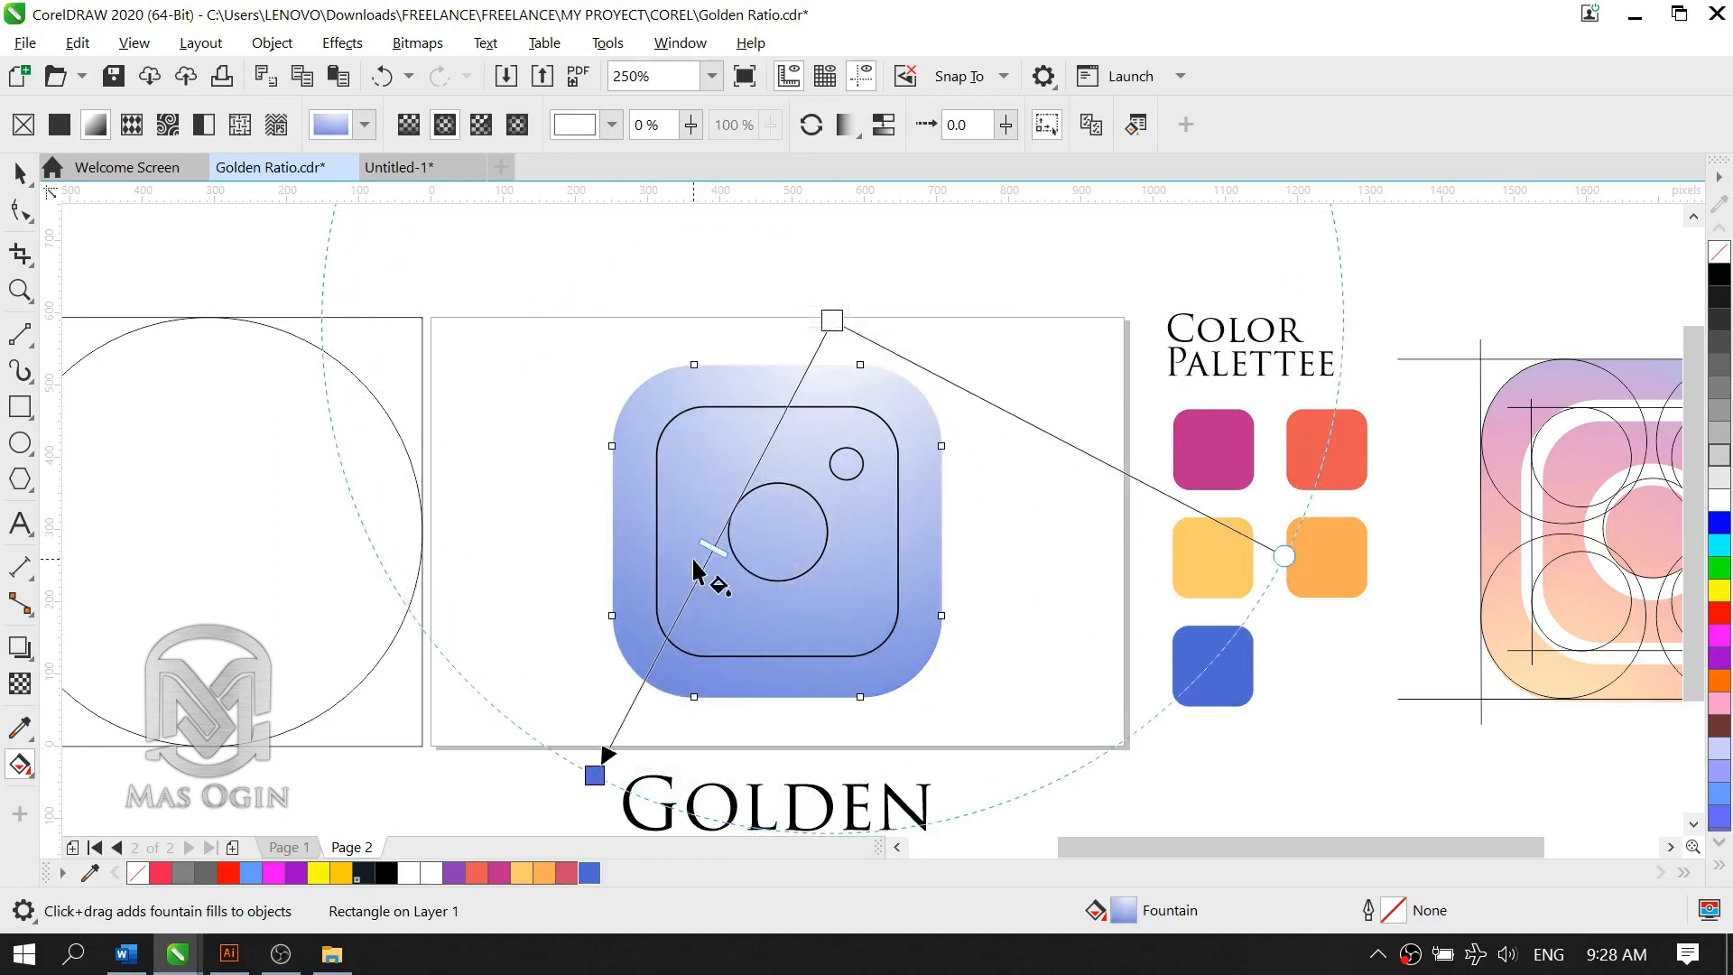
key("ctrl+z")
Step: Reposition the elliptical gradient so its blue end sits above the rounded rectangle's upper right and its white centre just below the lower-left corner
left_click_drag(594, 773, 827, 313)
left_click_drag(735, 527, 647, 719)
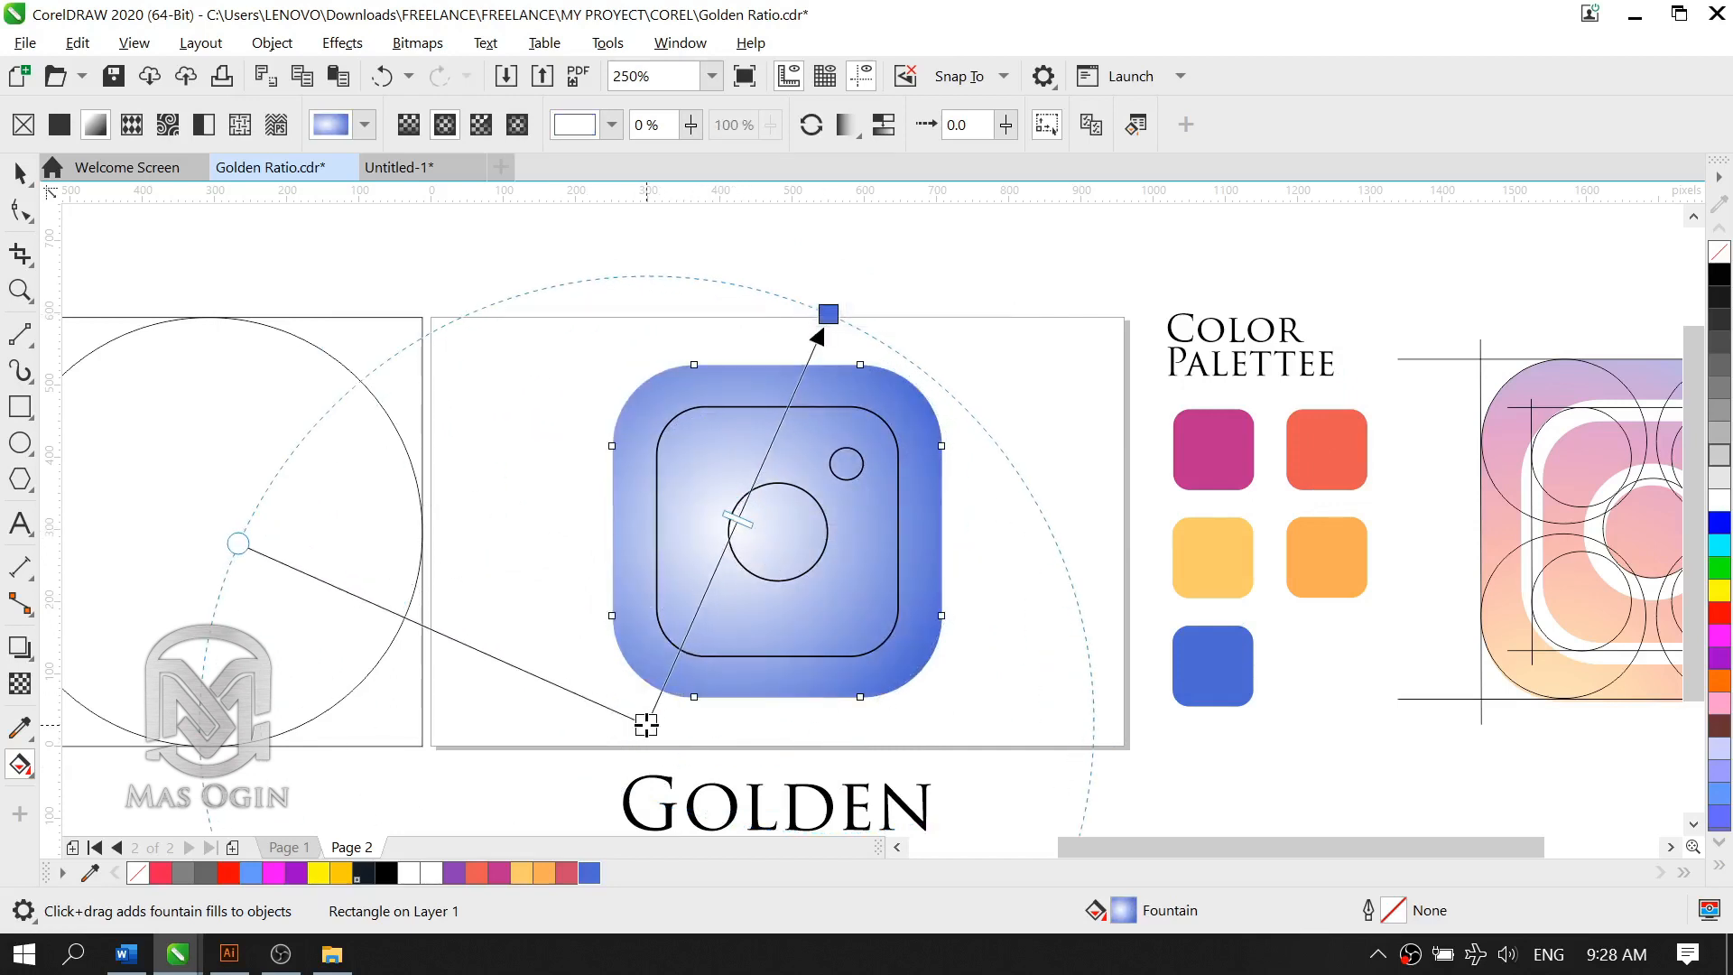
left_click(828, 313)
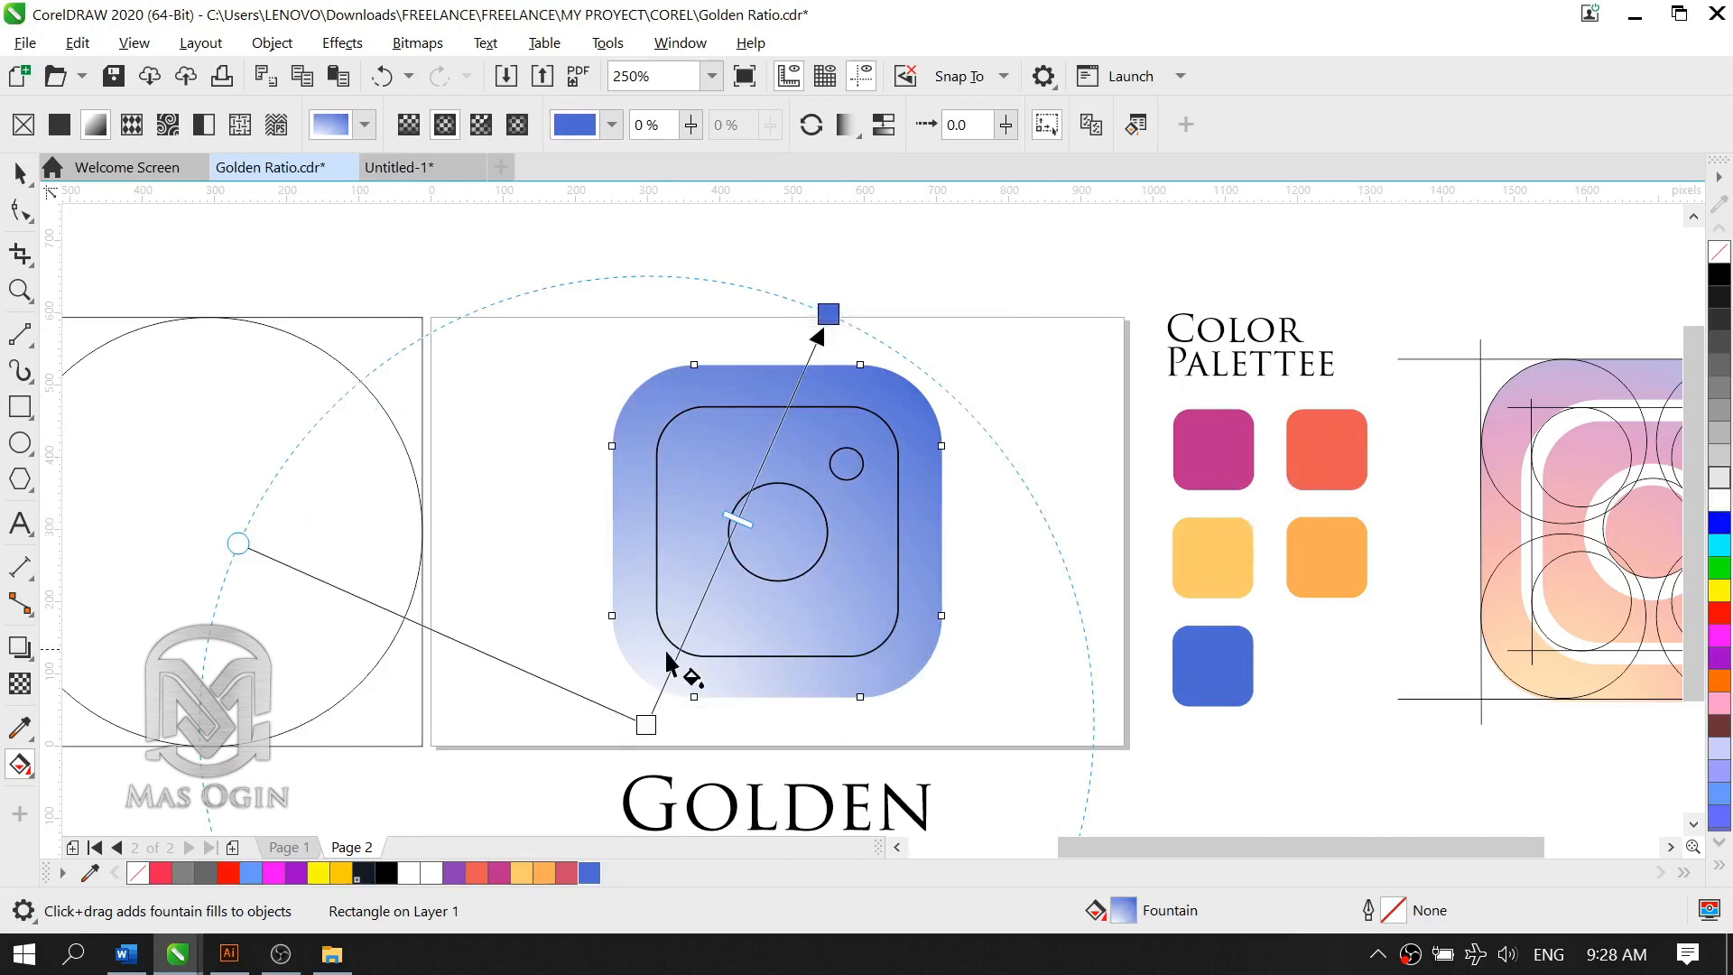
left_click(648, 725)
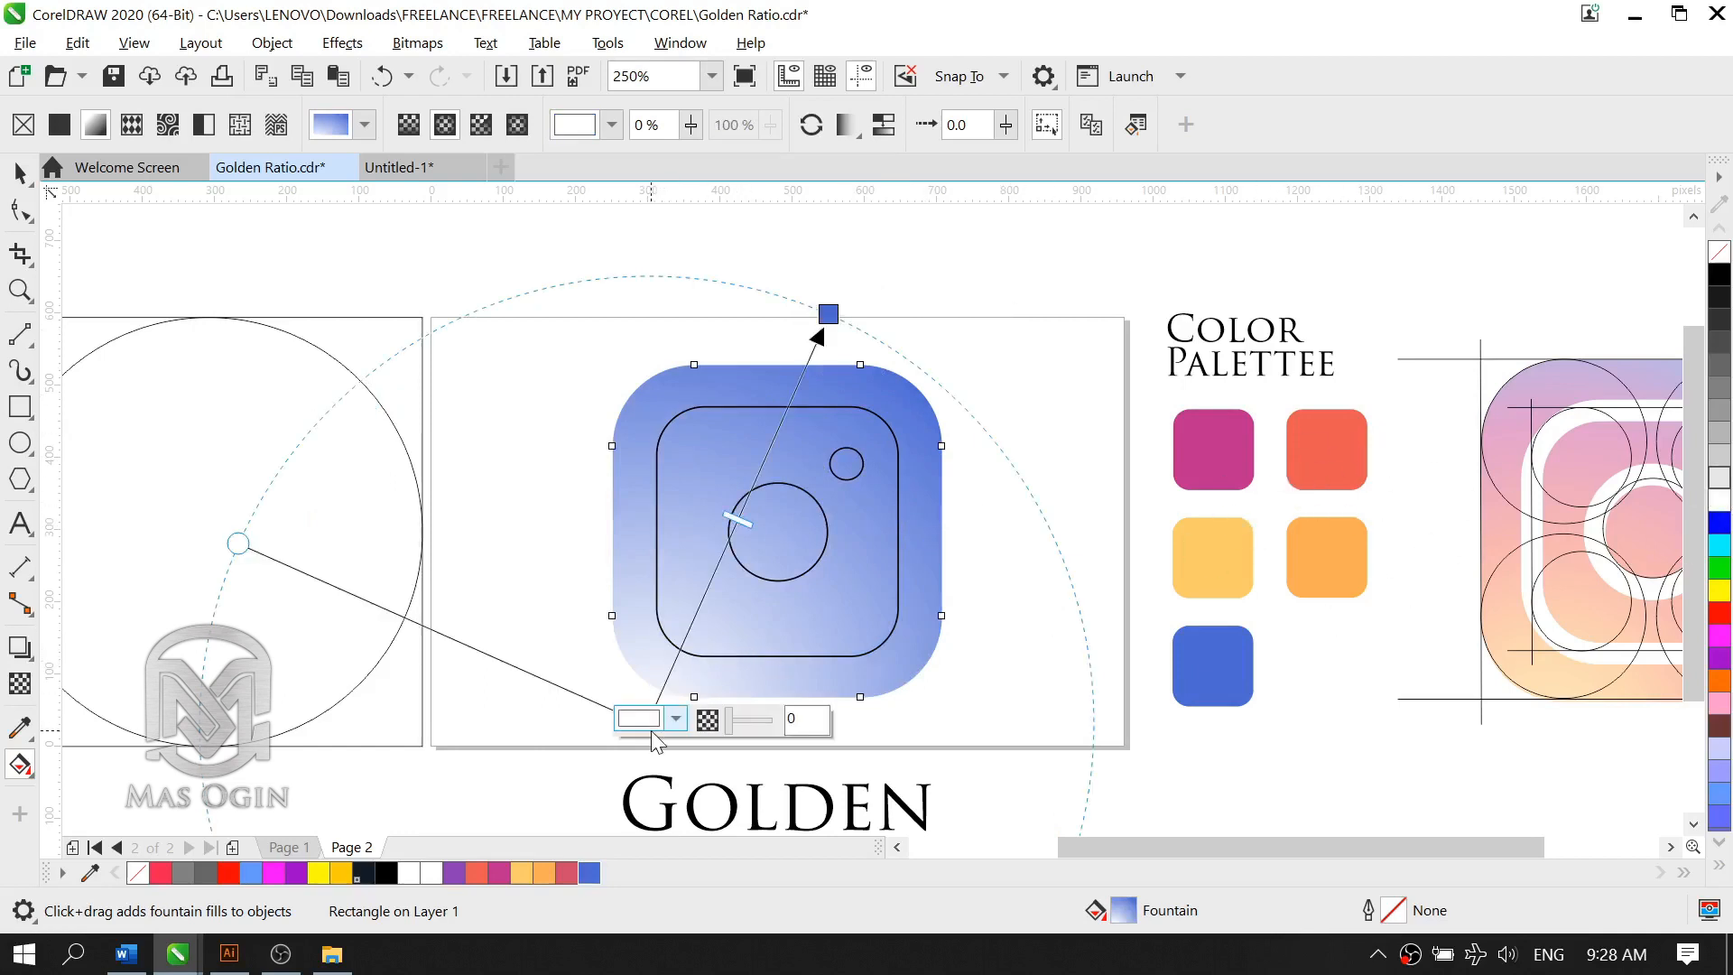
left_click(801, 375)
left_click(803, 372)
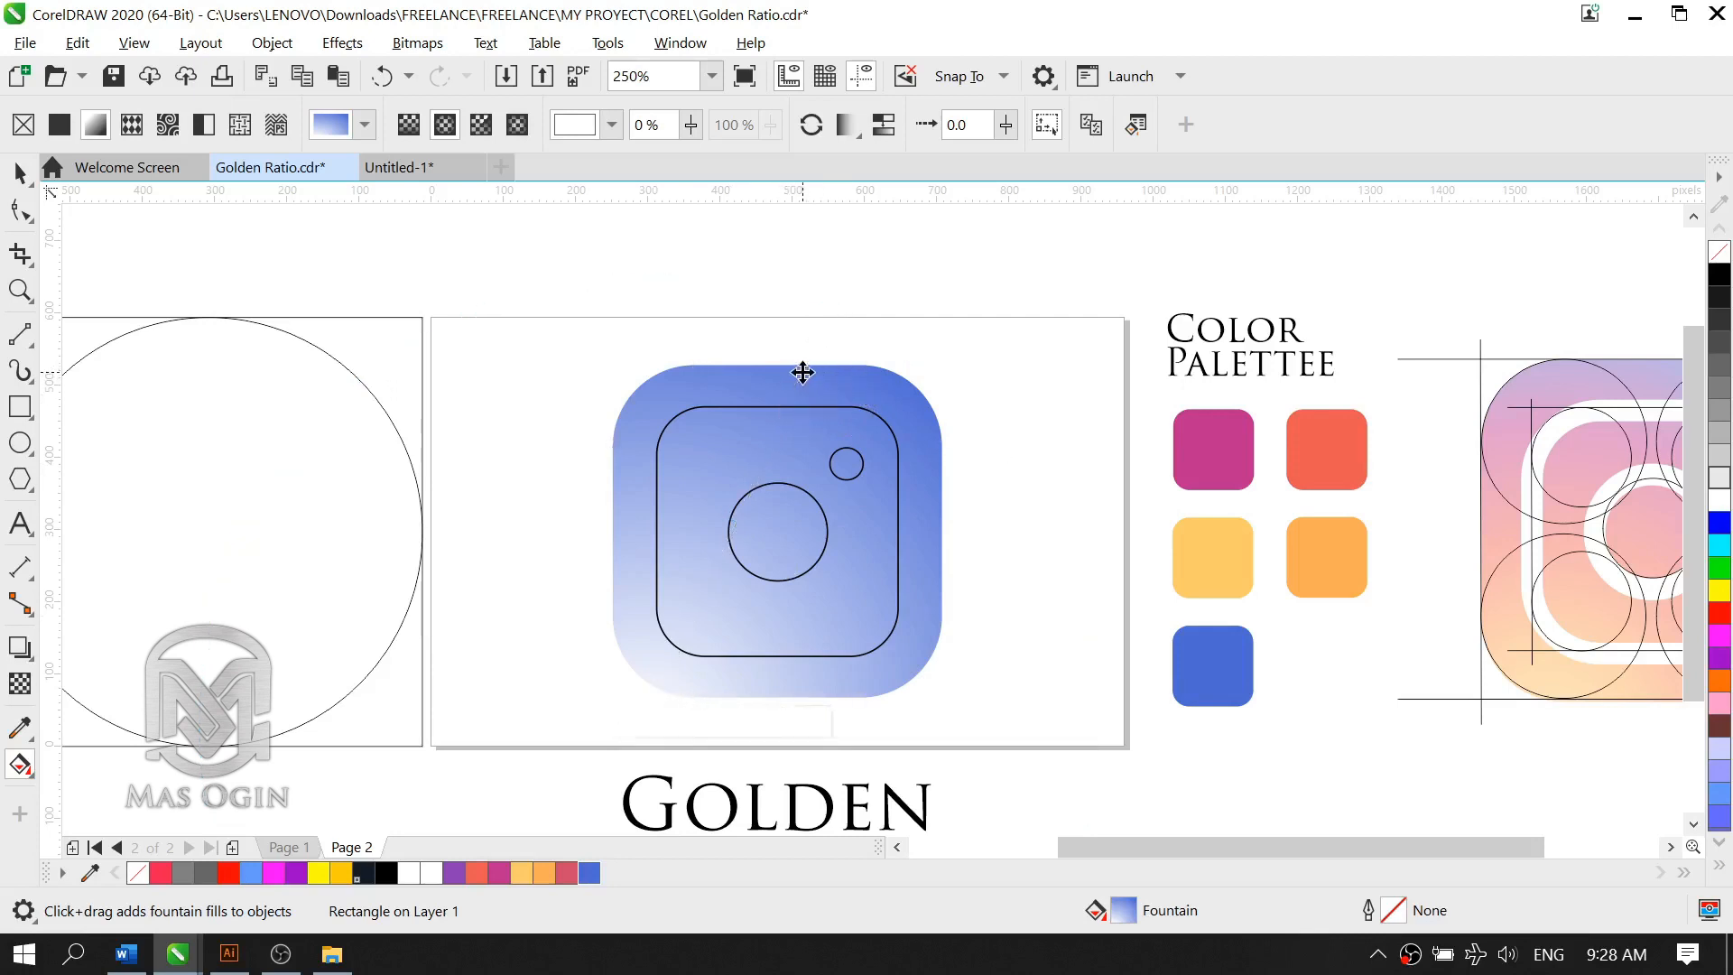
left_click(802, 372)
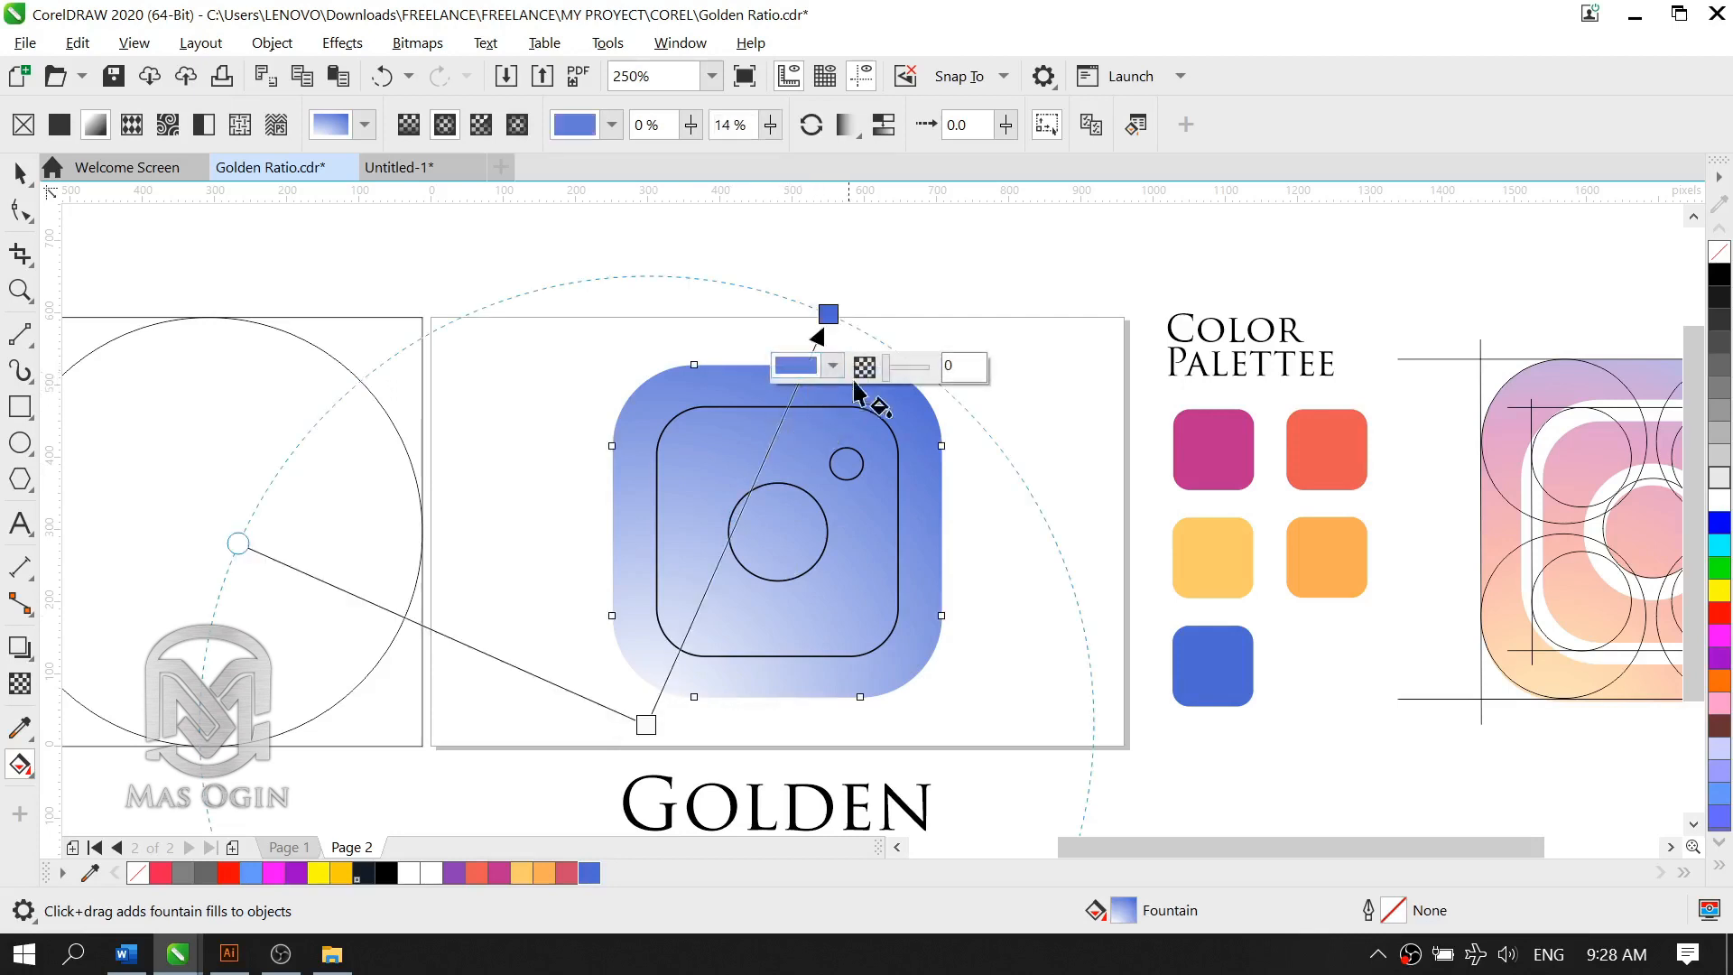
double_click(806, 375)
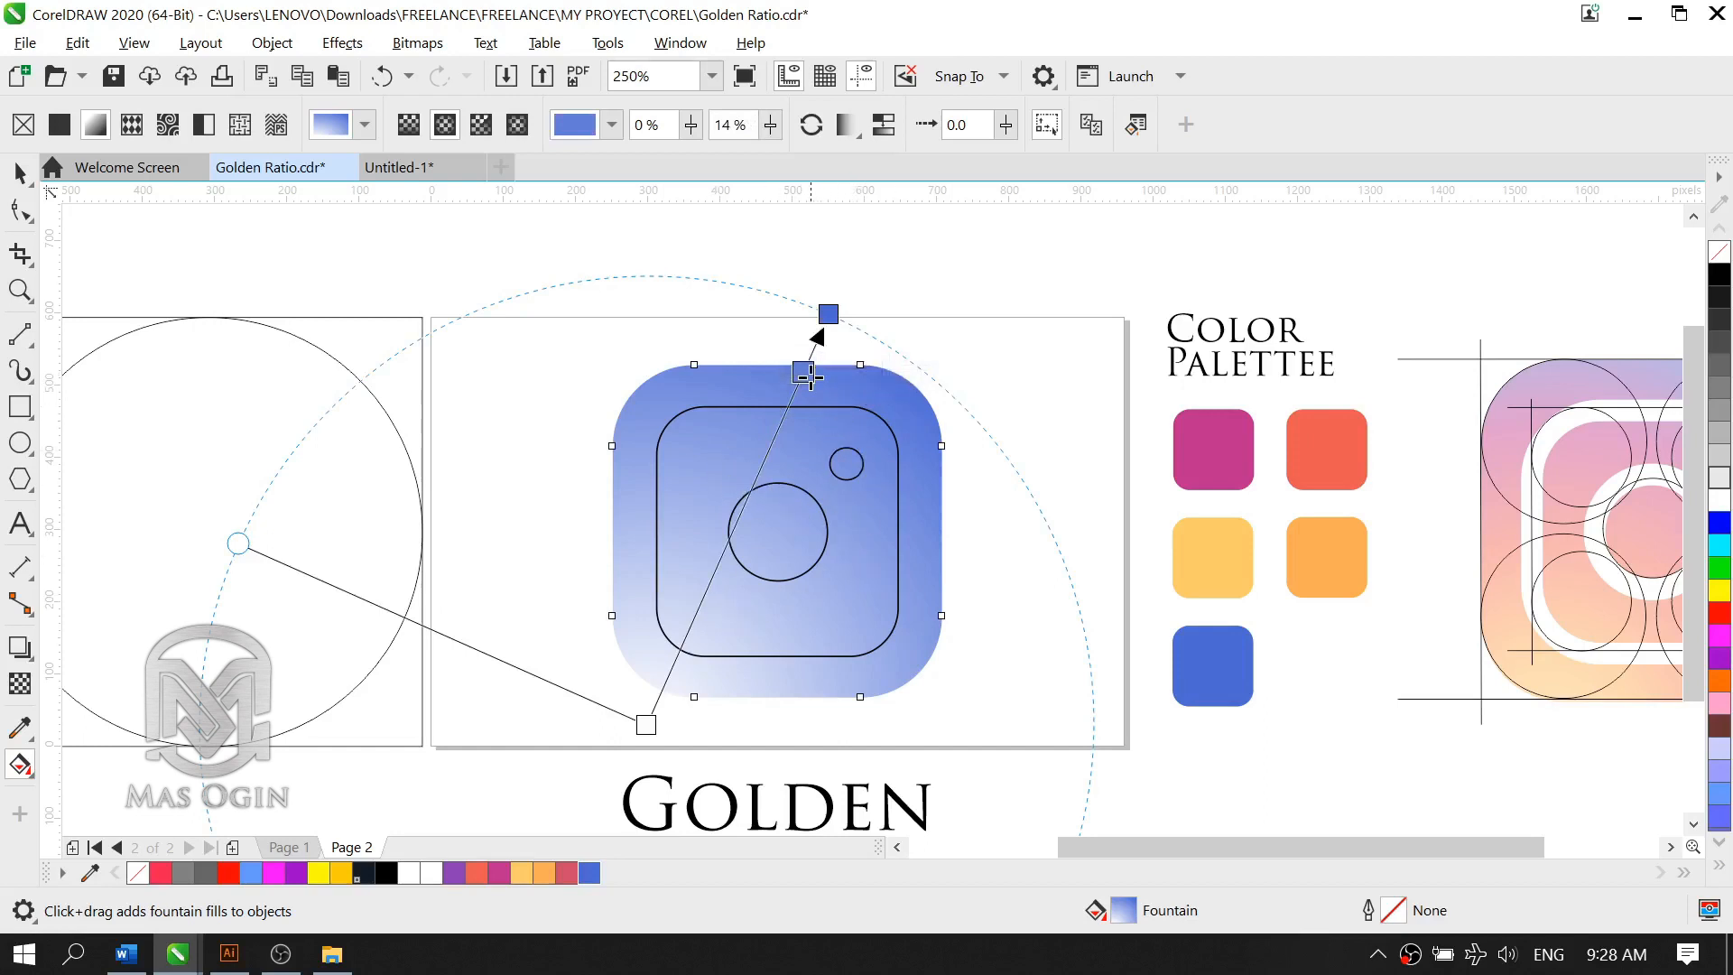
key("ctrl+z")
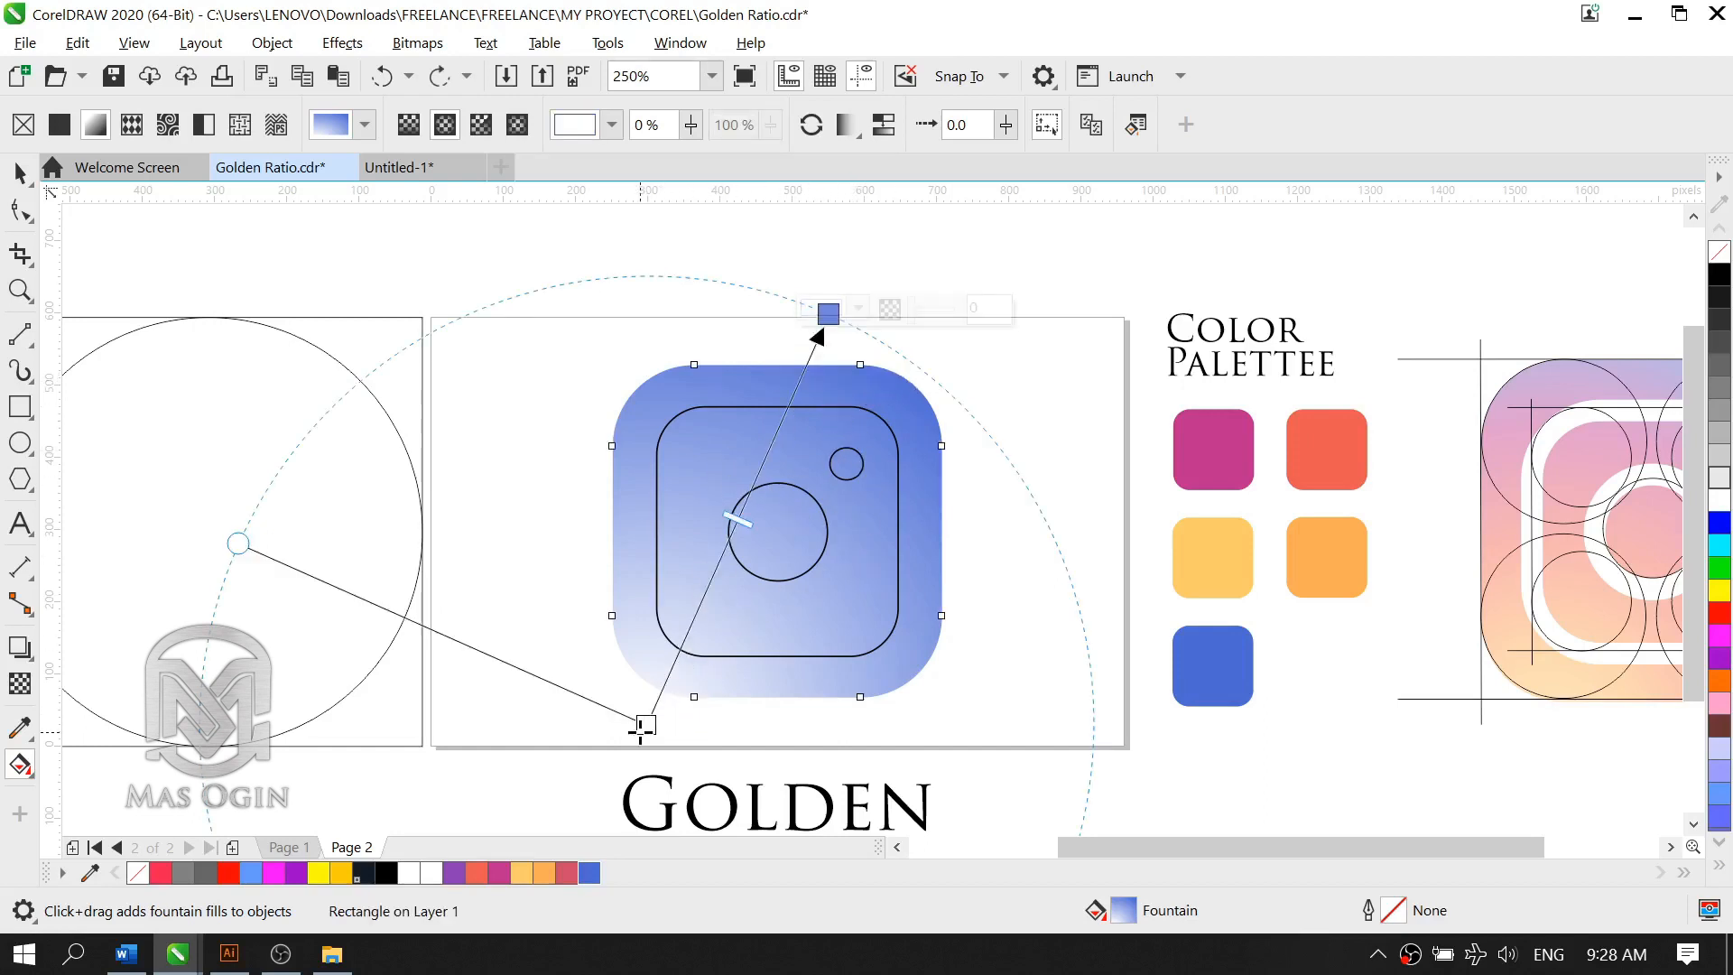
Step: Colour the gradient's white centre node with the palette's yellow, R252 G204 B99 (#FCCC63)
left_click(641, 731)
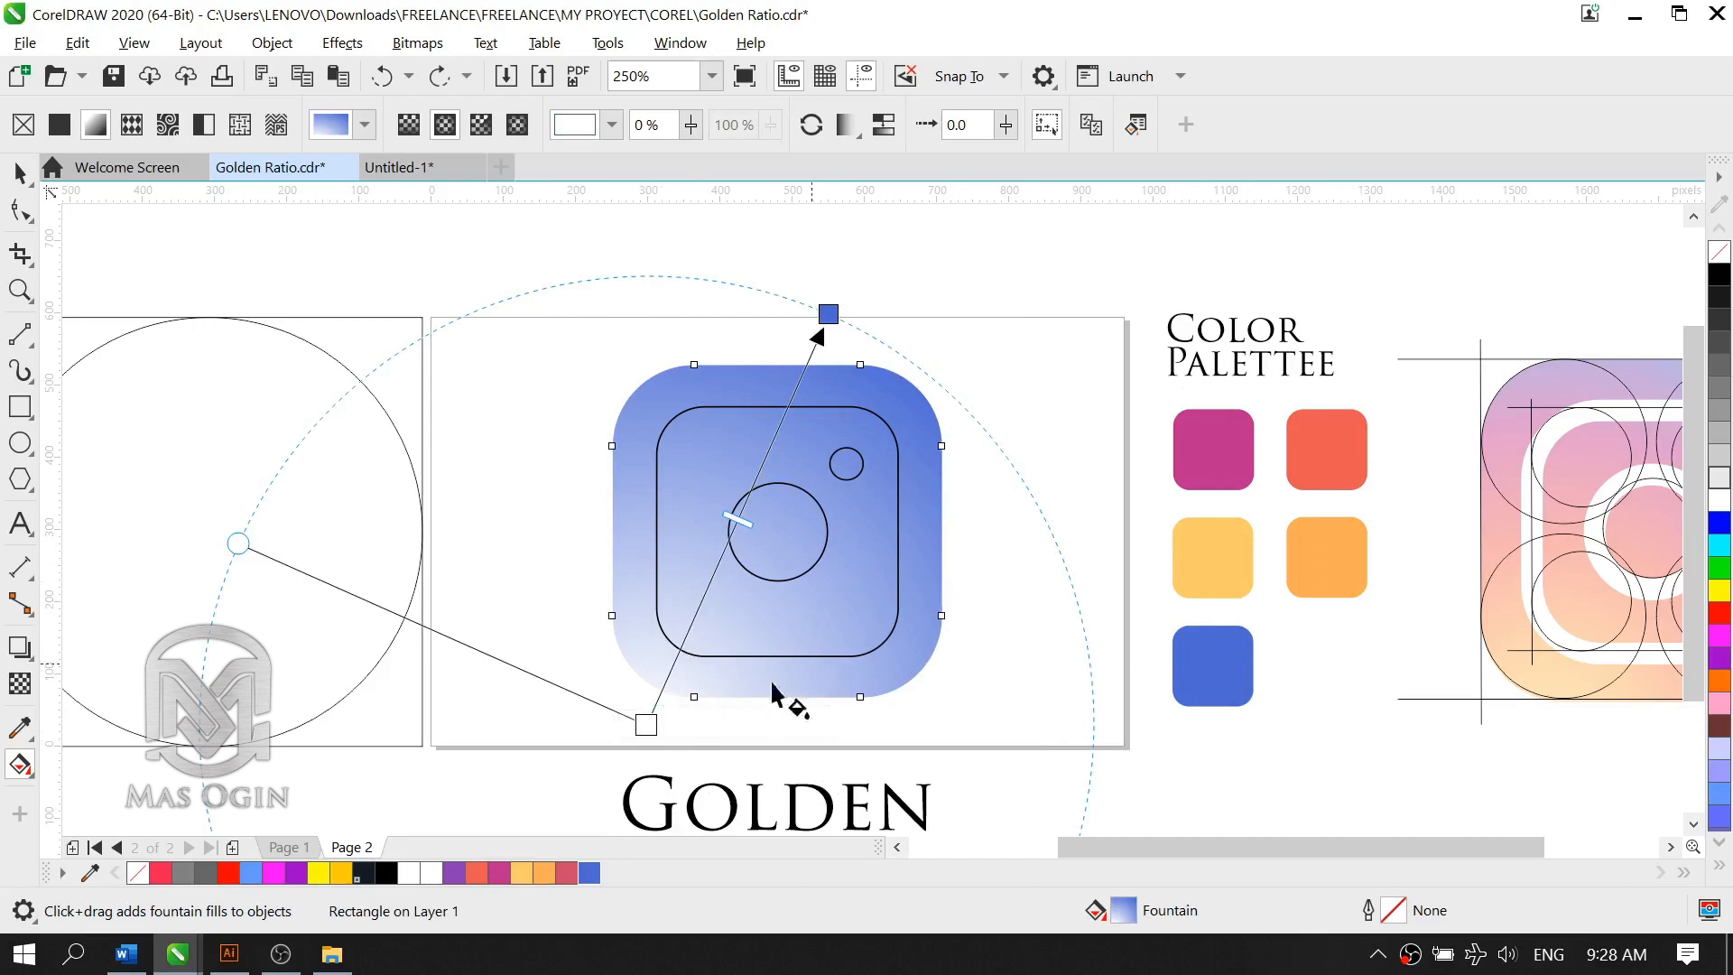
left_click(647, 724)
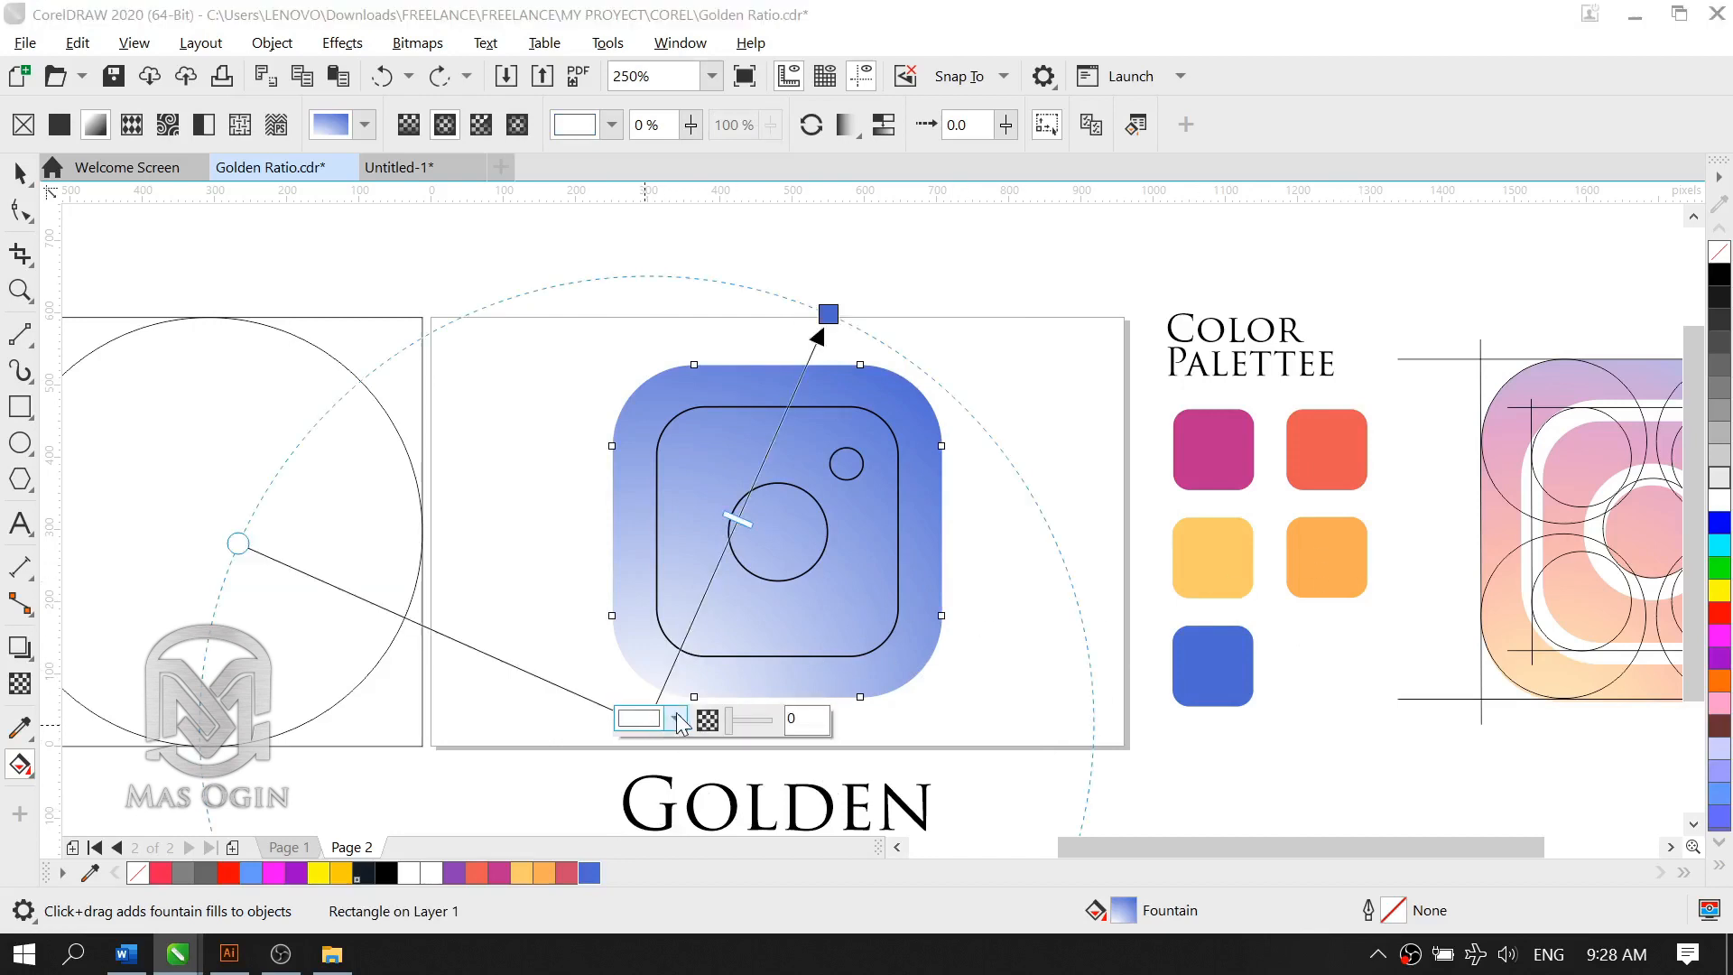
left_click(675, 719)
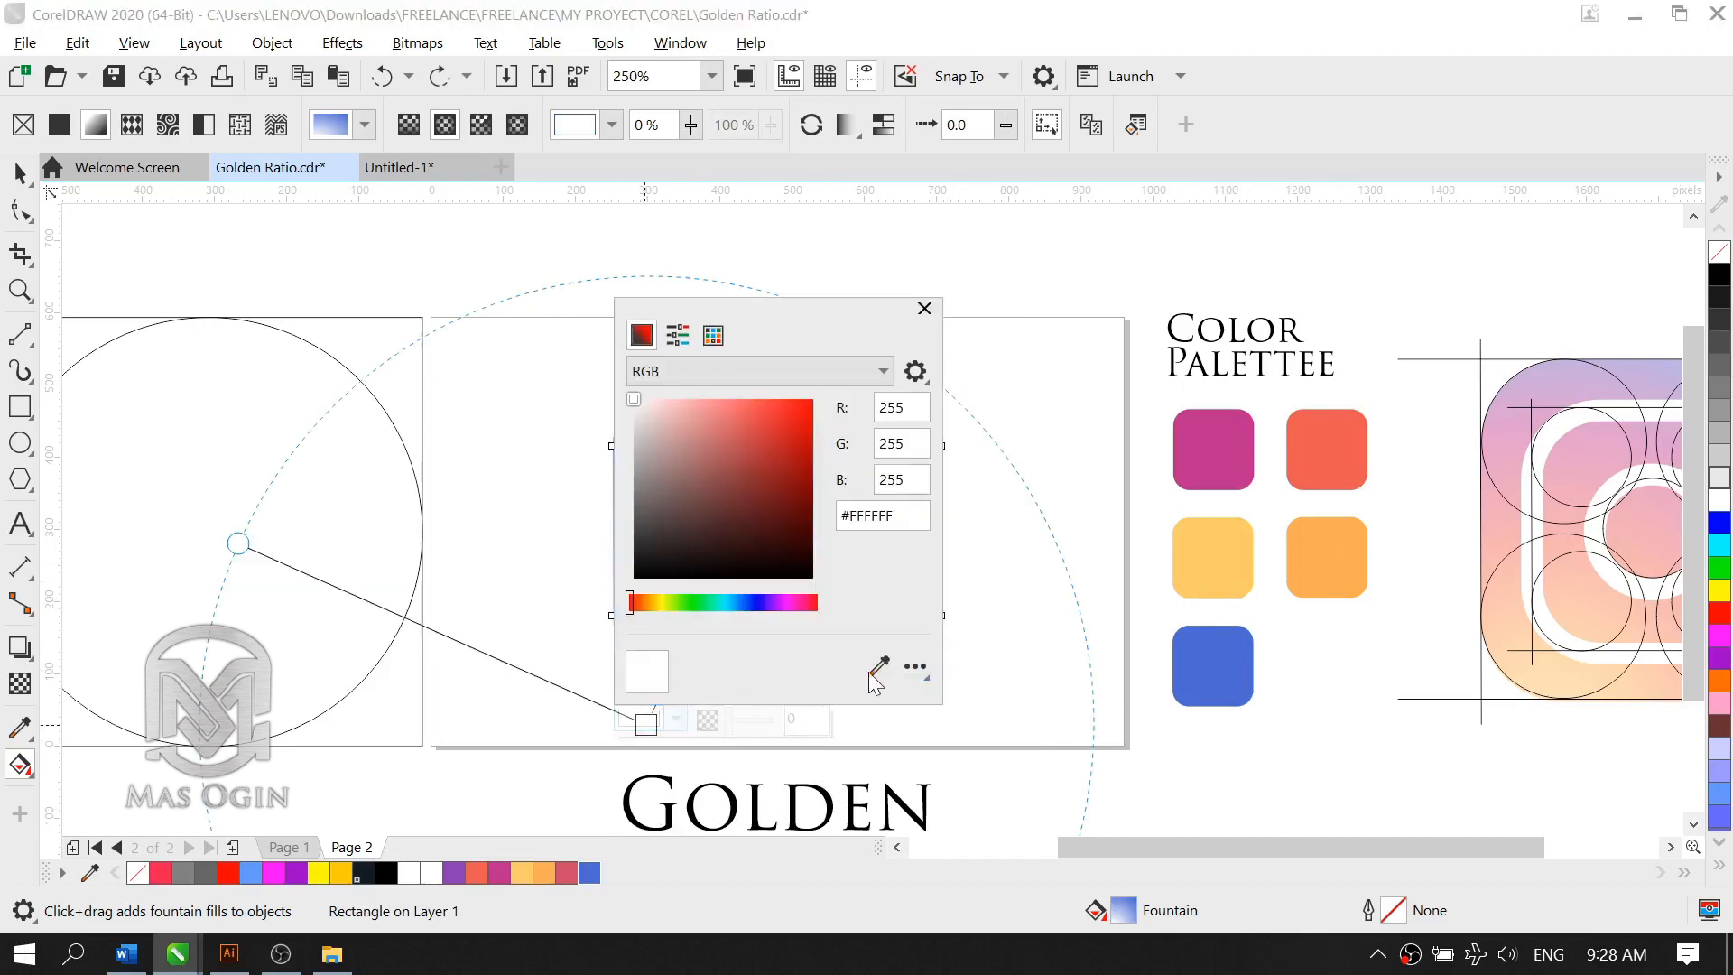
left_click(1214, 556)
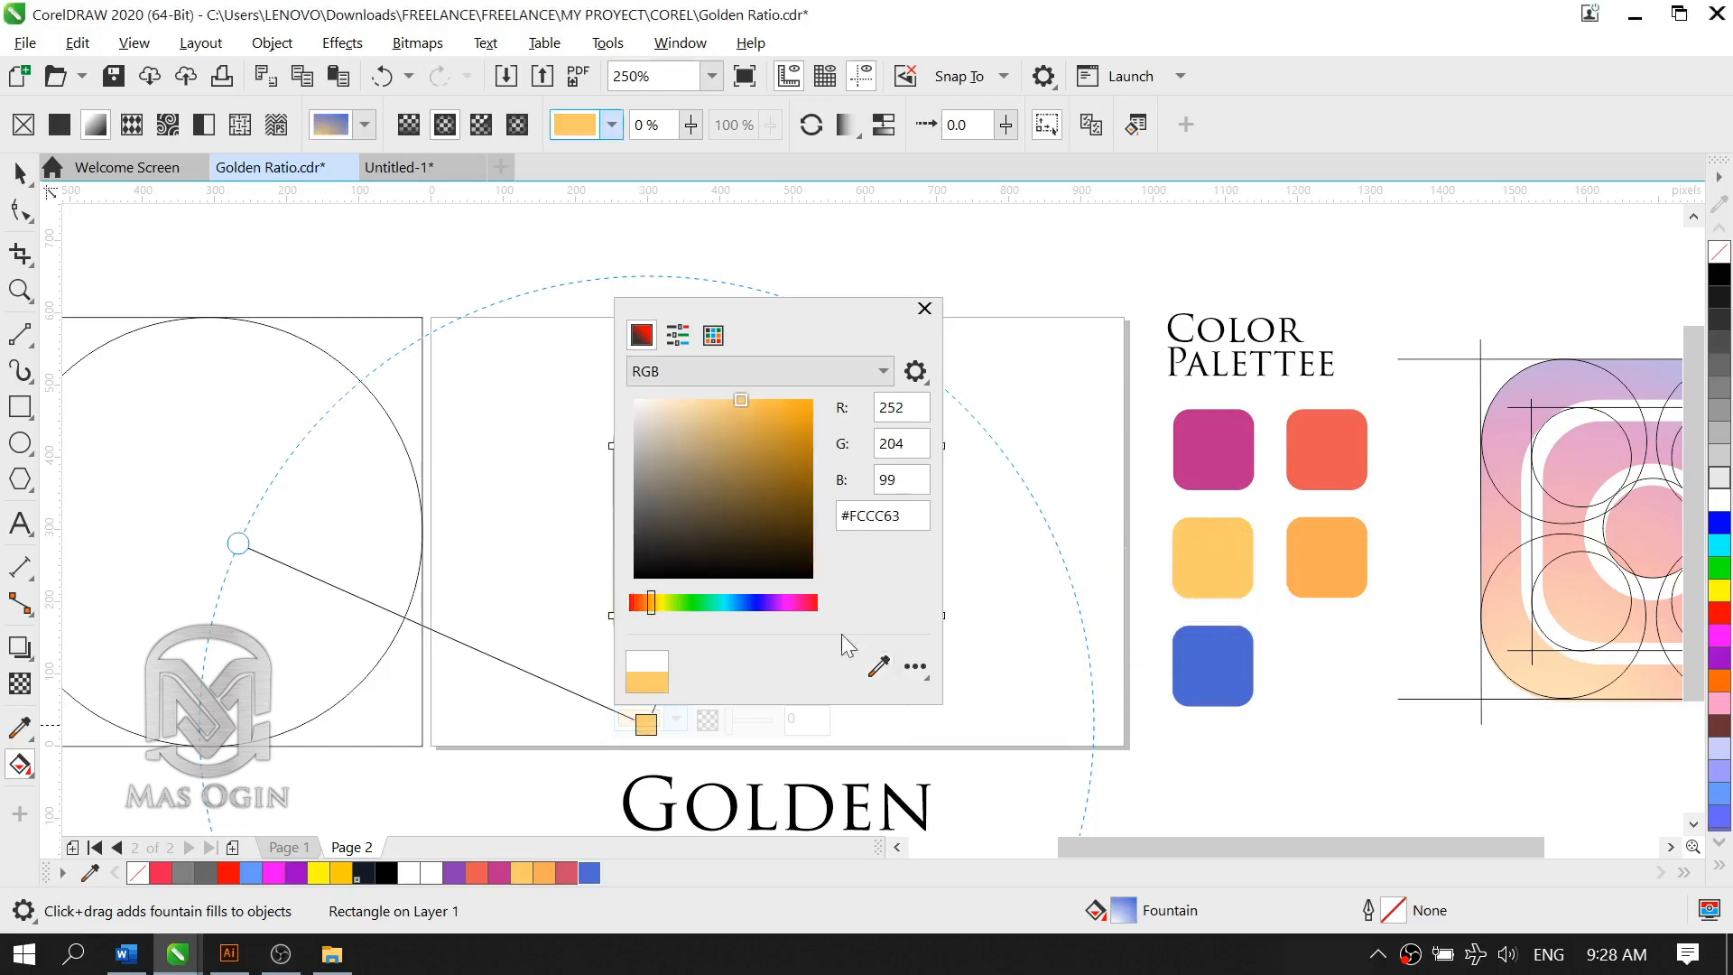
left_click(924, 308)
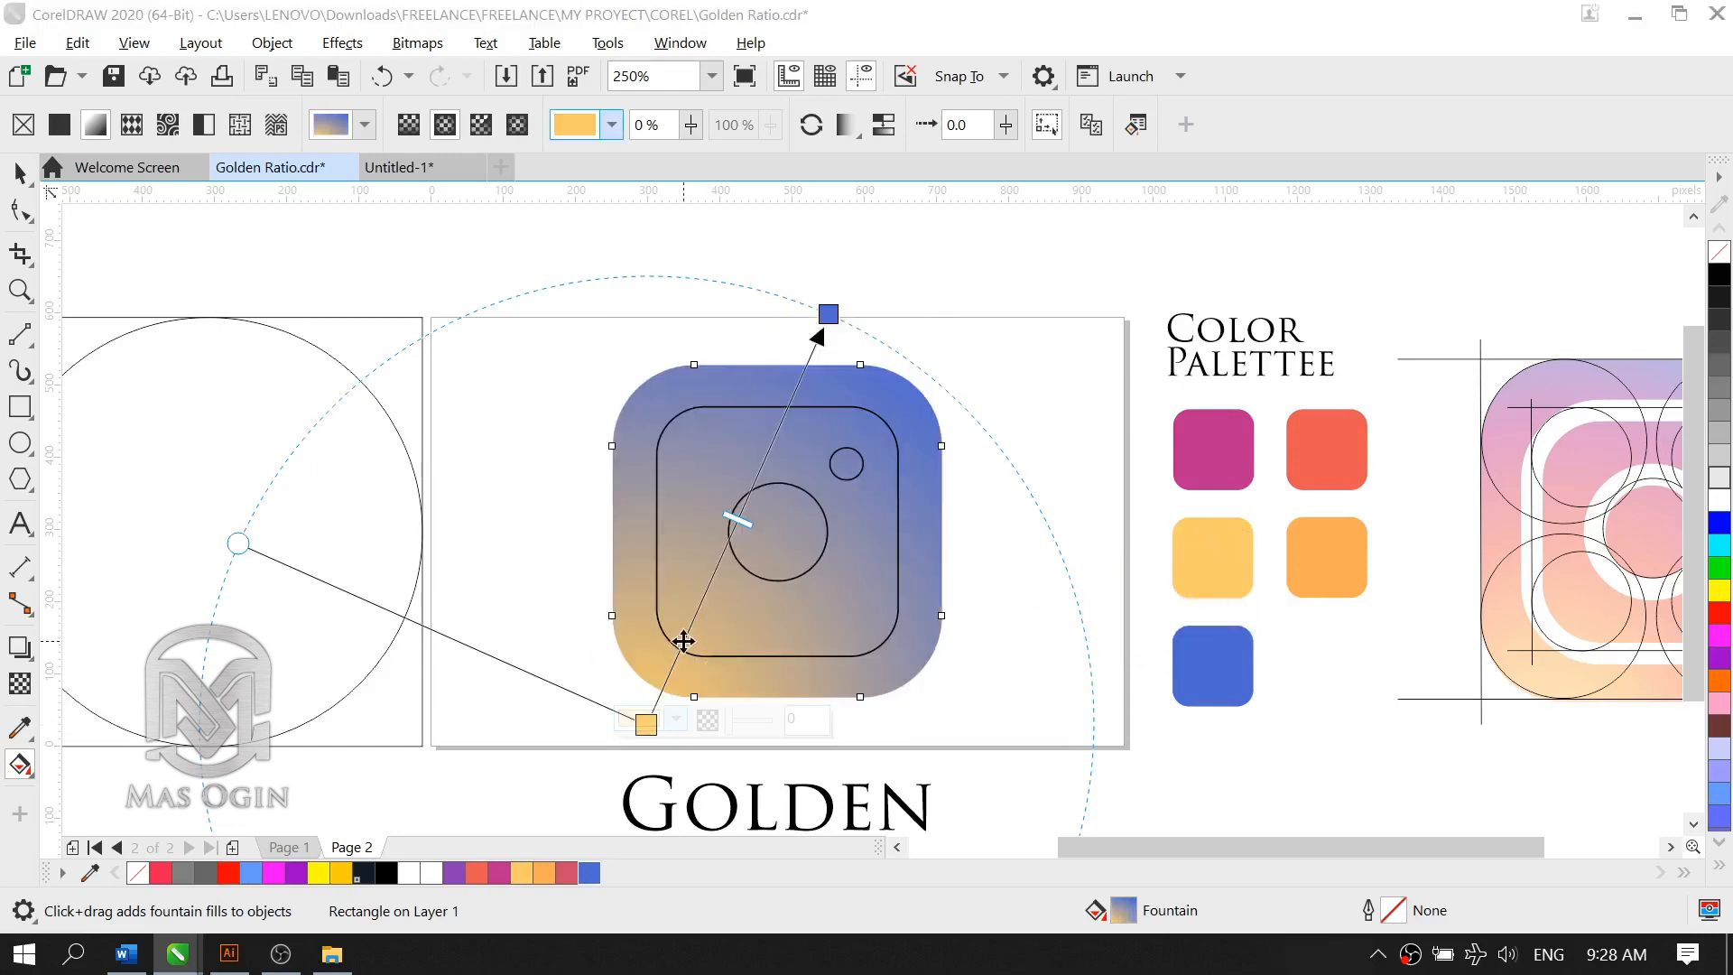
Step: Add a gradient node at 80% near the yellow centre and colour it with the palette's orange, R251 G173 B80 (#FBAD50)
double_click(681, 643)
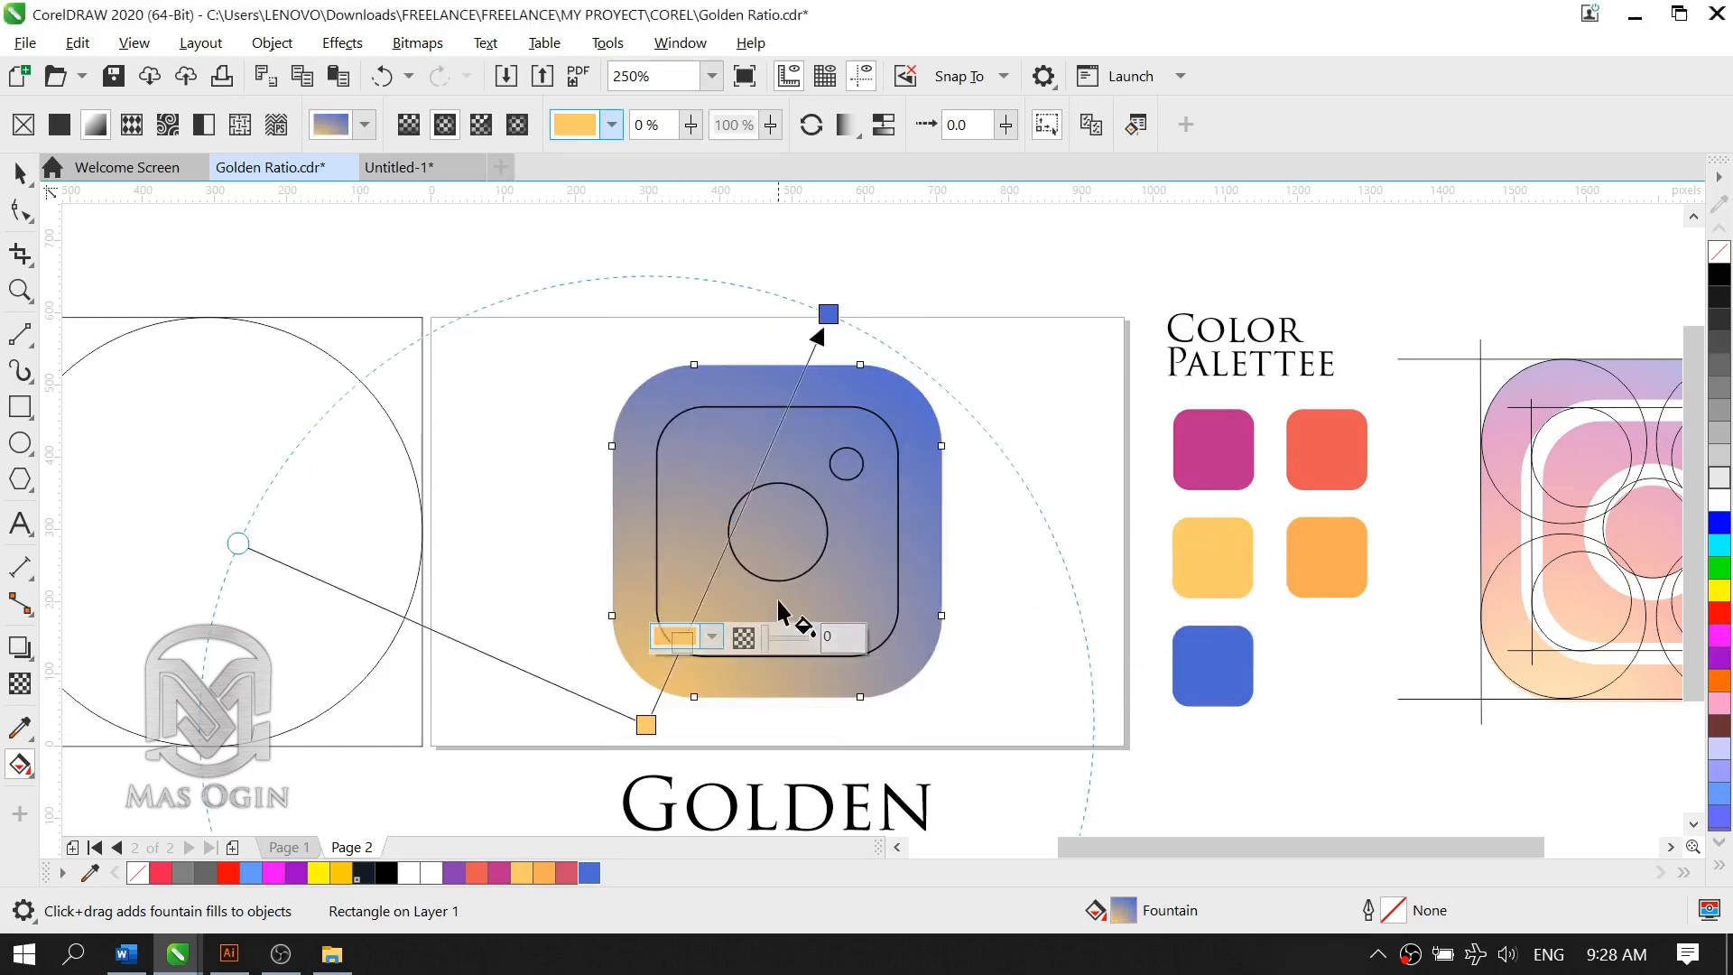
left_click(712, 637)
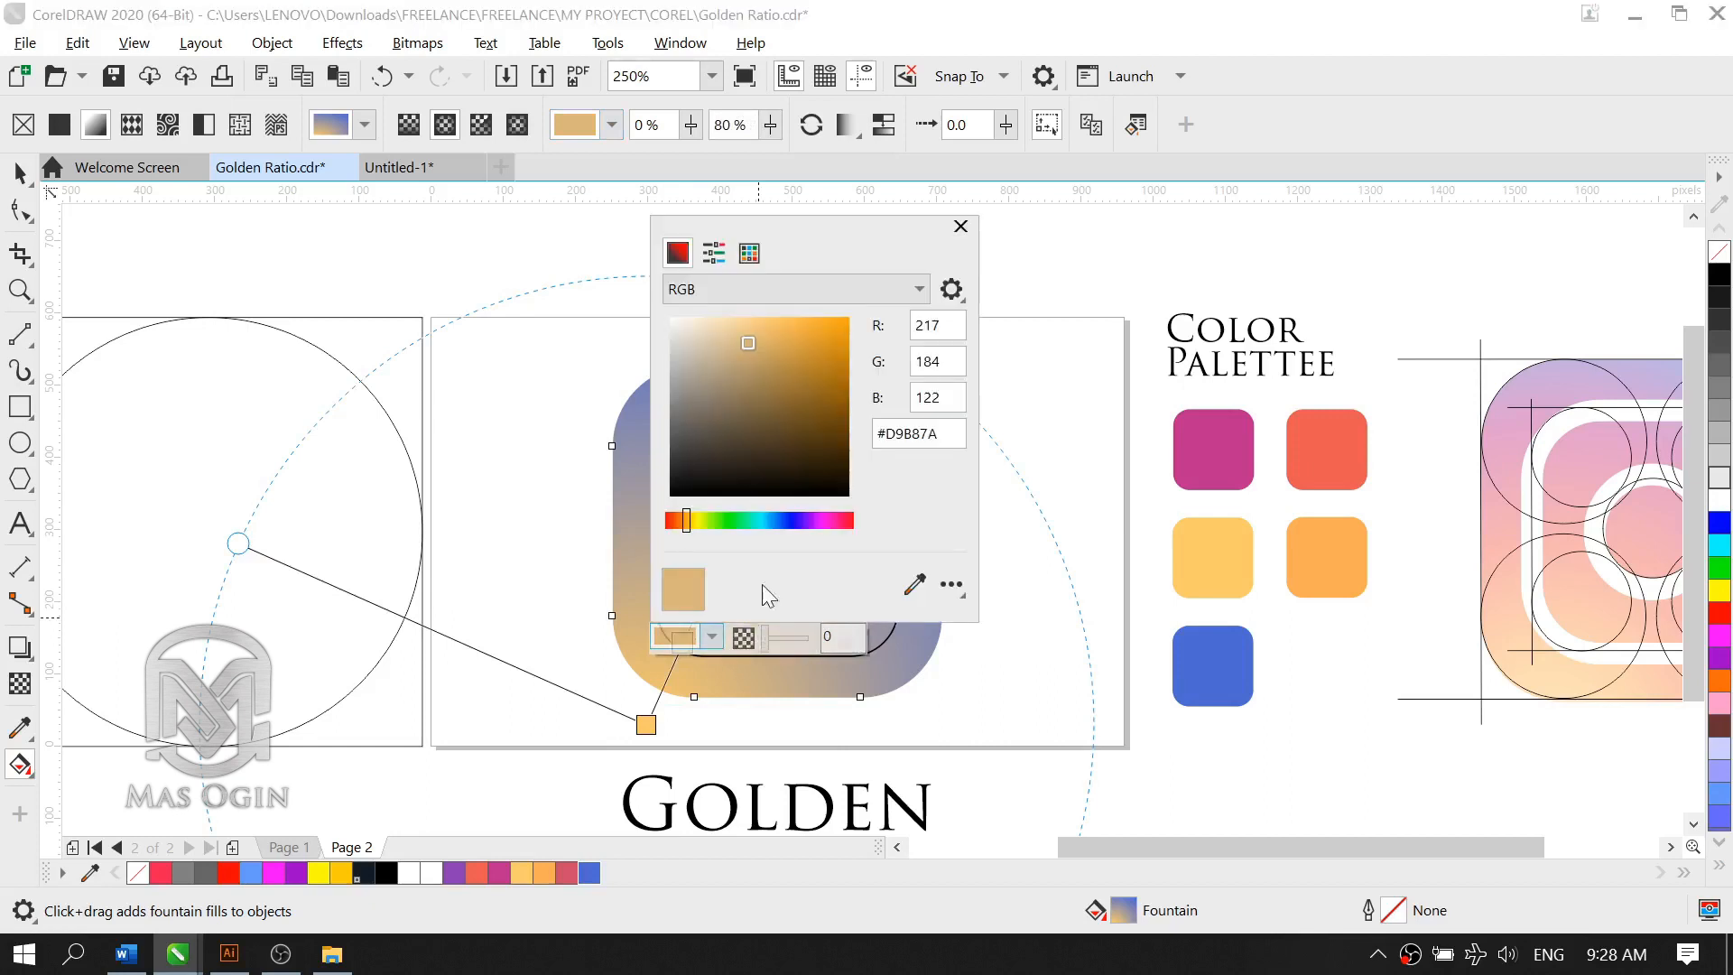
left_click(914, 584)
left_click(1322, 536)
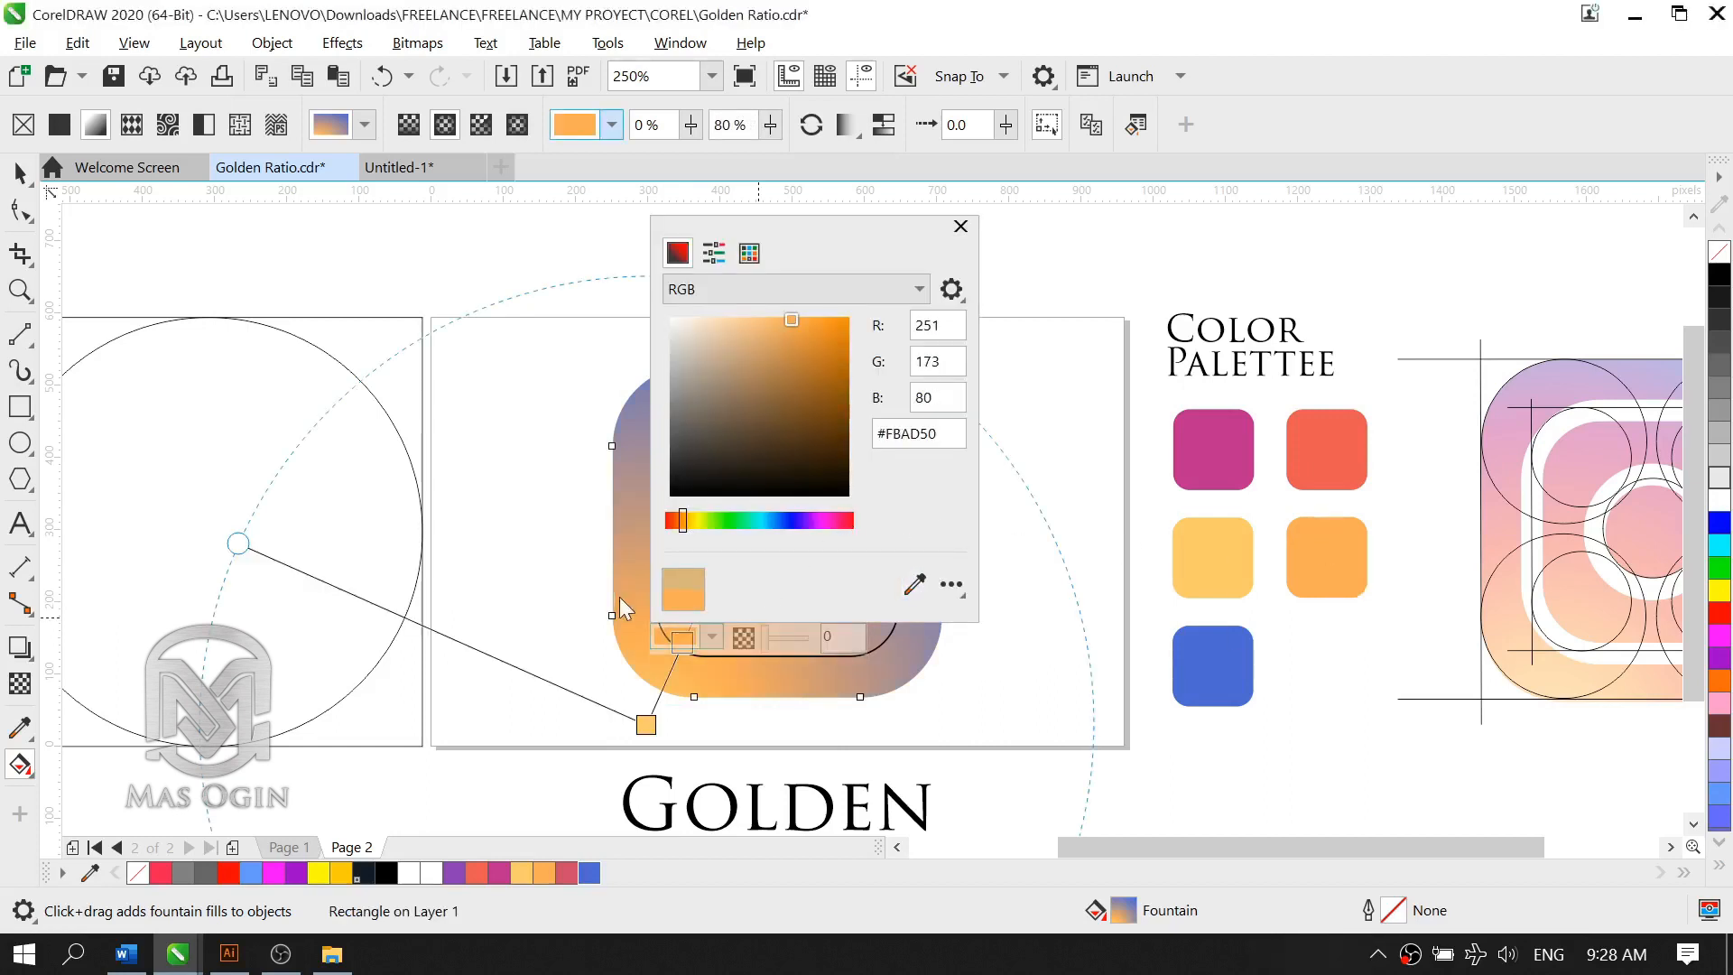
left_click(960, 226)
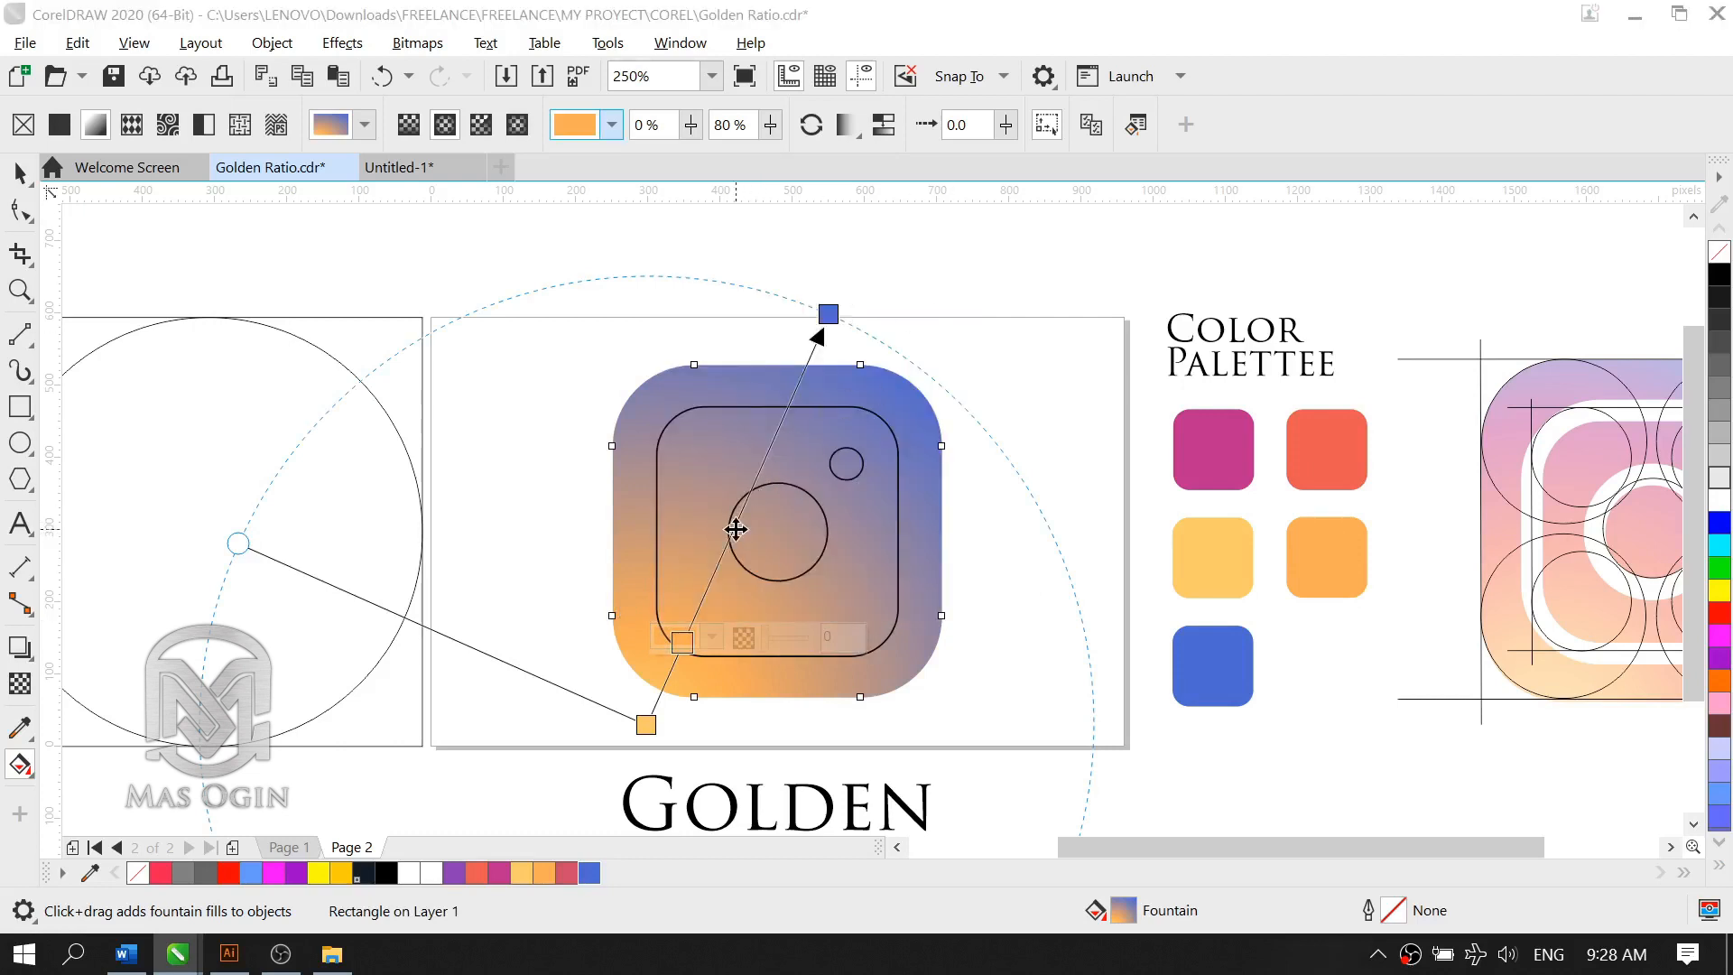
Step: Add a gradient node at 53% and colour it with the palette's coral red, R233 G89 B80 (#E95950)
left_click(719, 555)
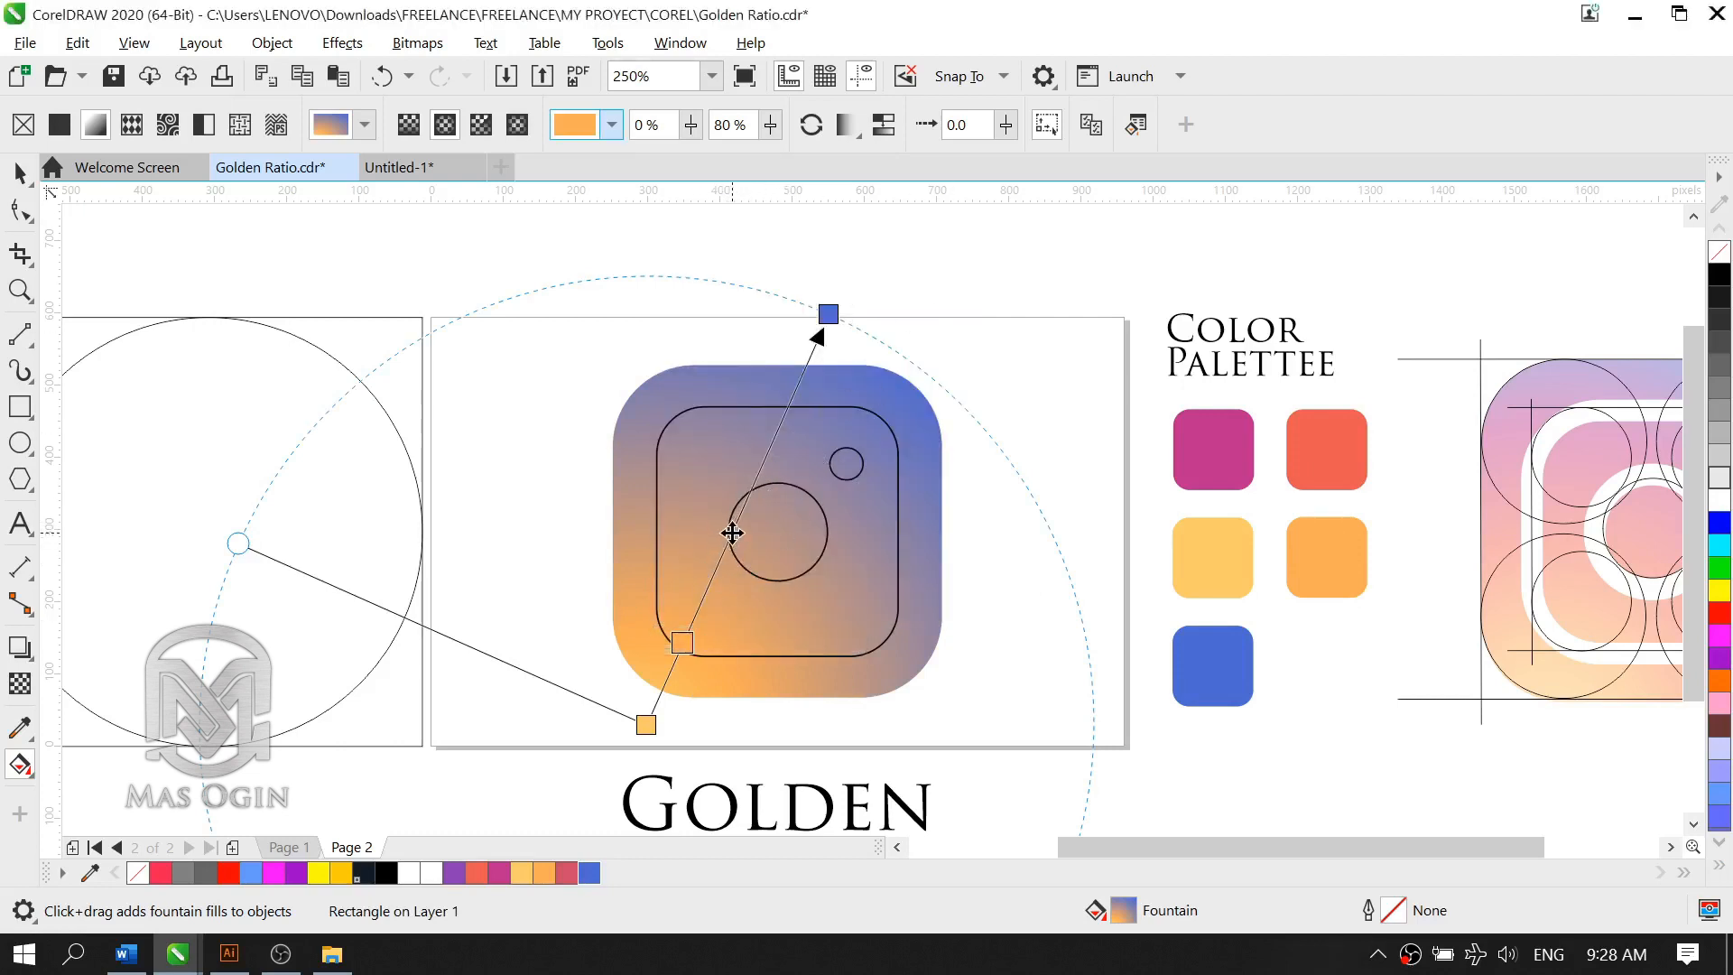
double_click(732, 533)
left_click(759, 527)
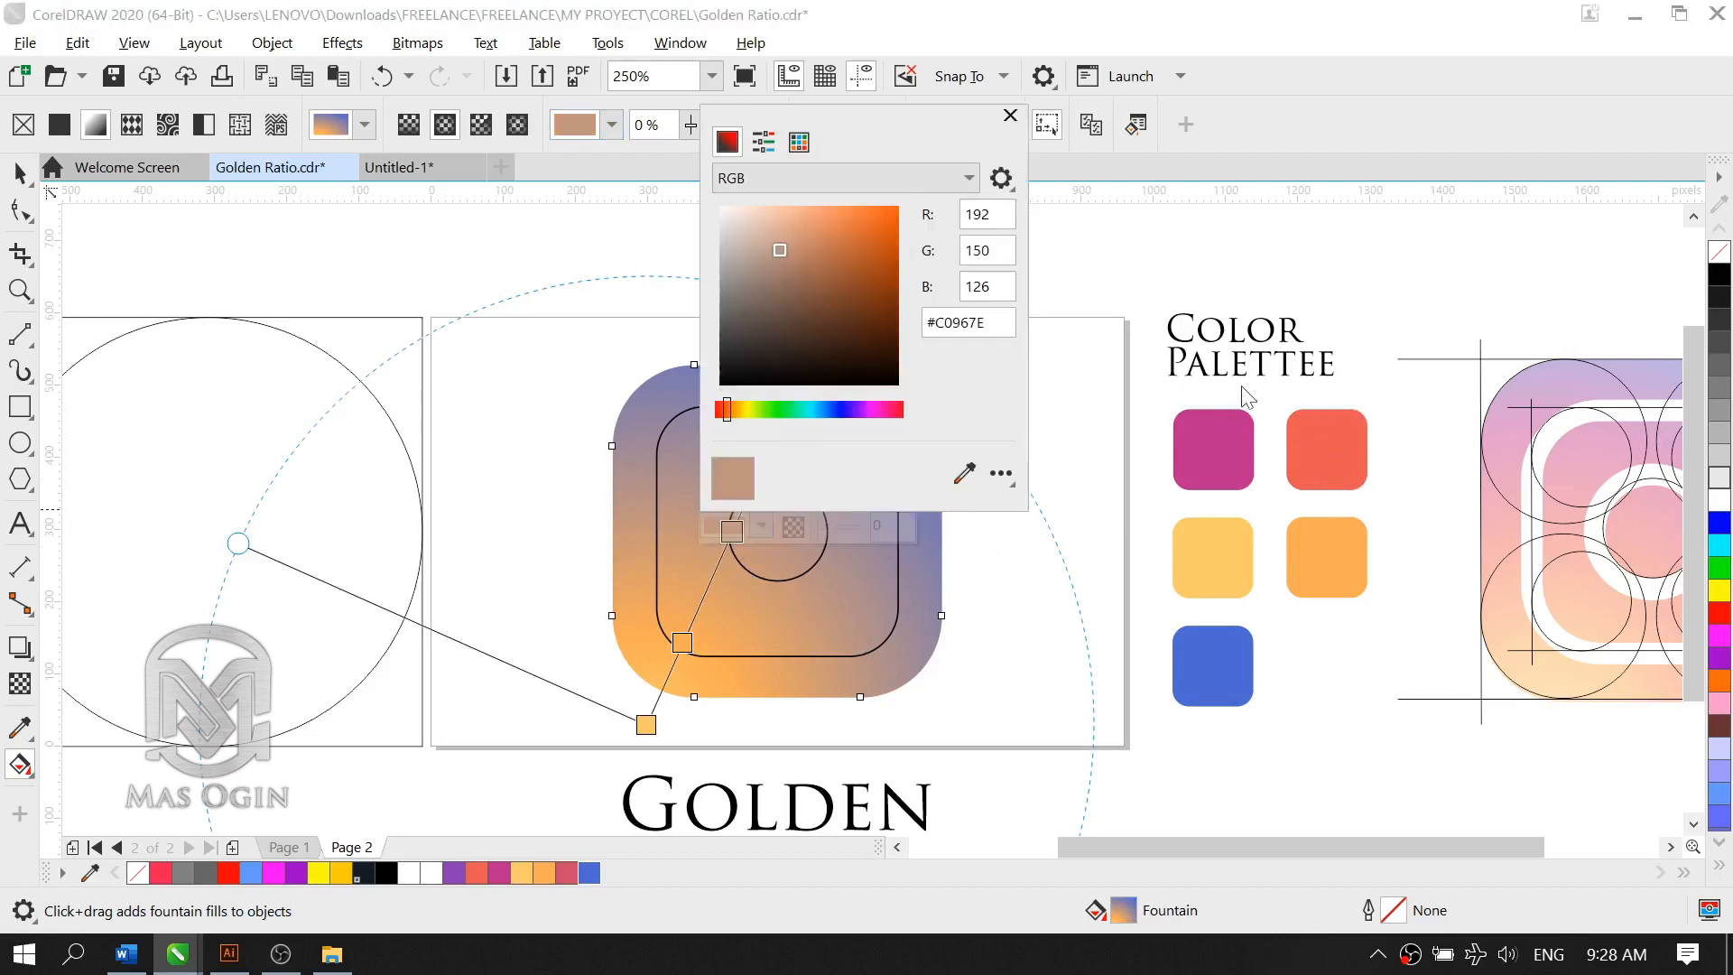
left_click(964, 473)
left_click(1327, 456)
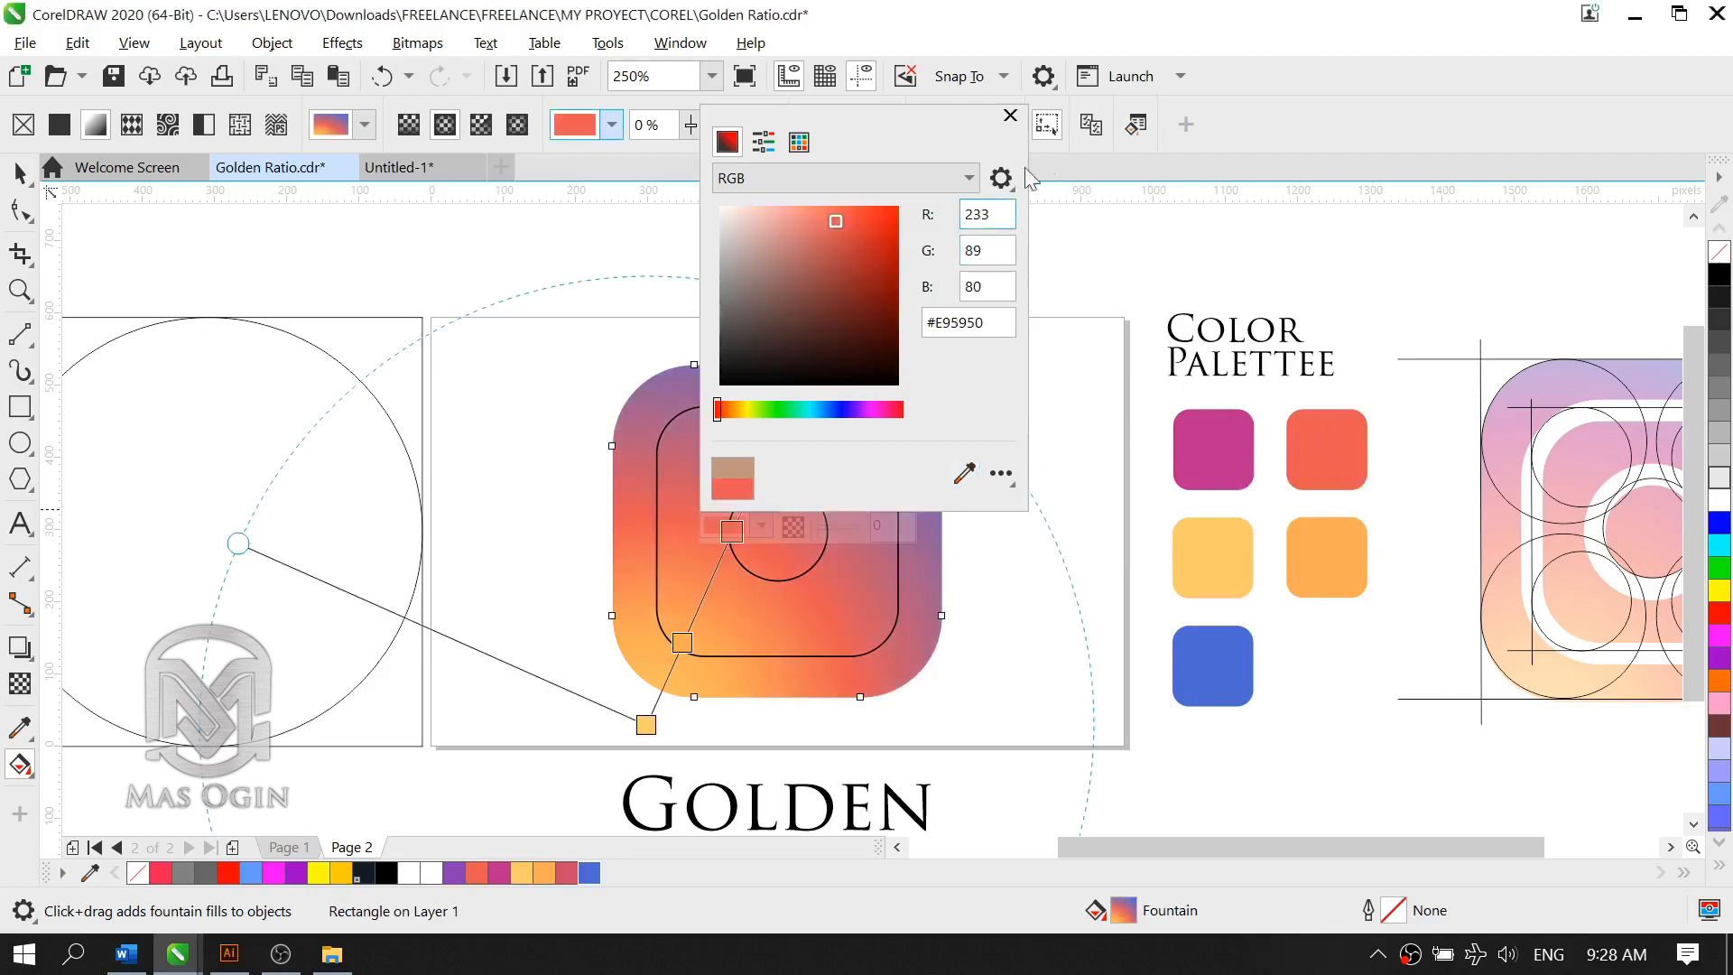
left_click(1010, 116)
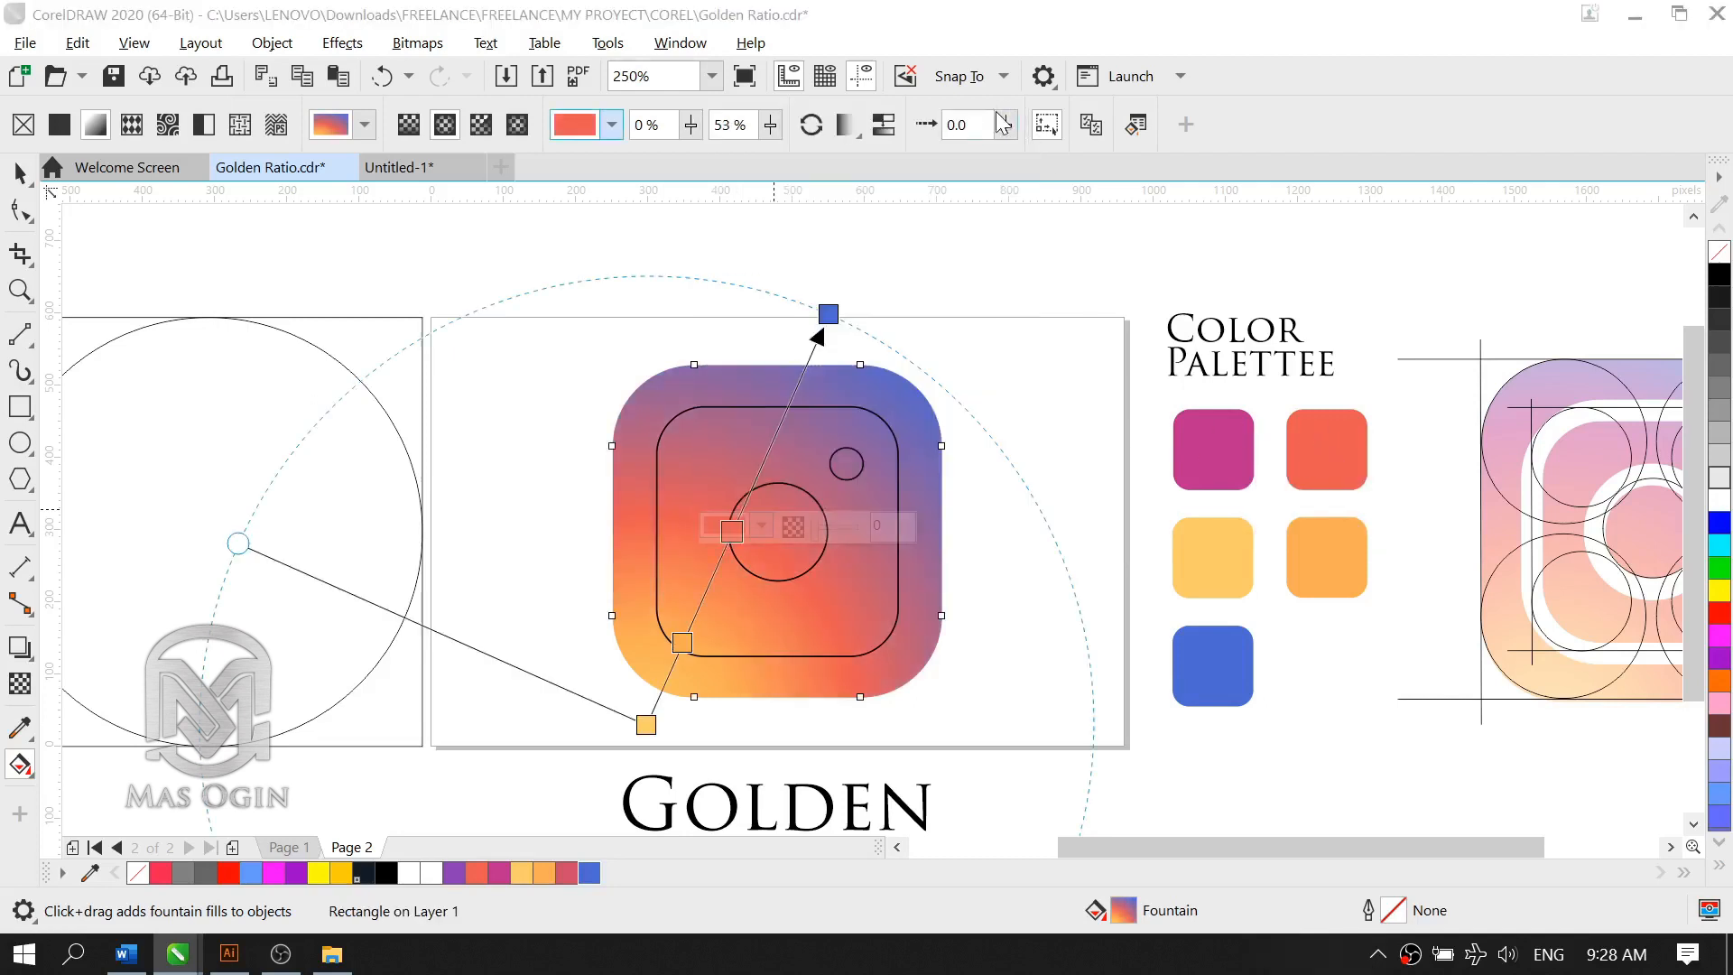
Step: Add a gradient node at 33% and colour it with the palette's magenta, R188 G42 B141 (#BC2A8D)
double_click(768, 452)
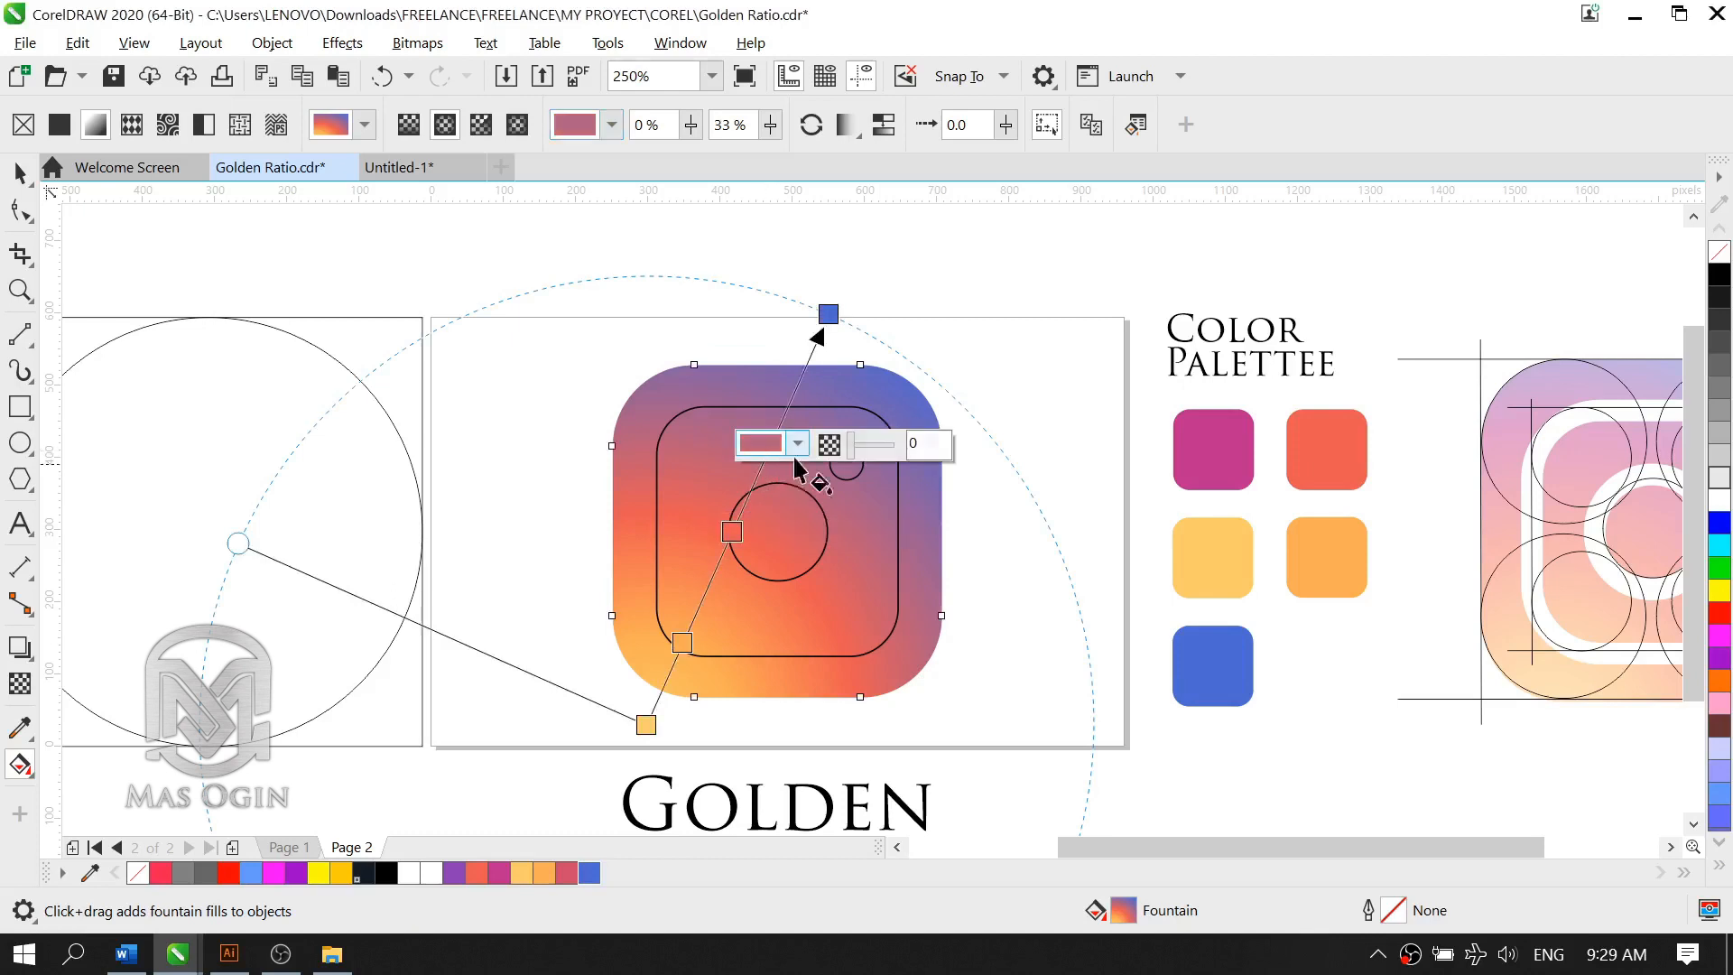
left_click(800, 446)
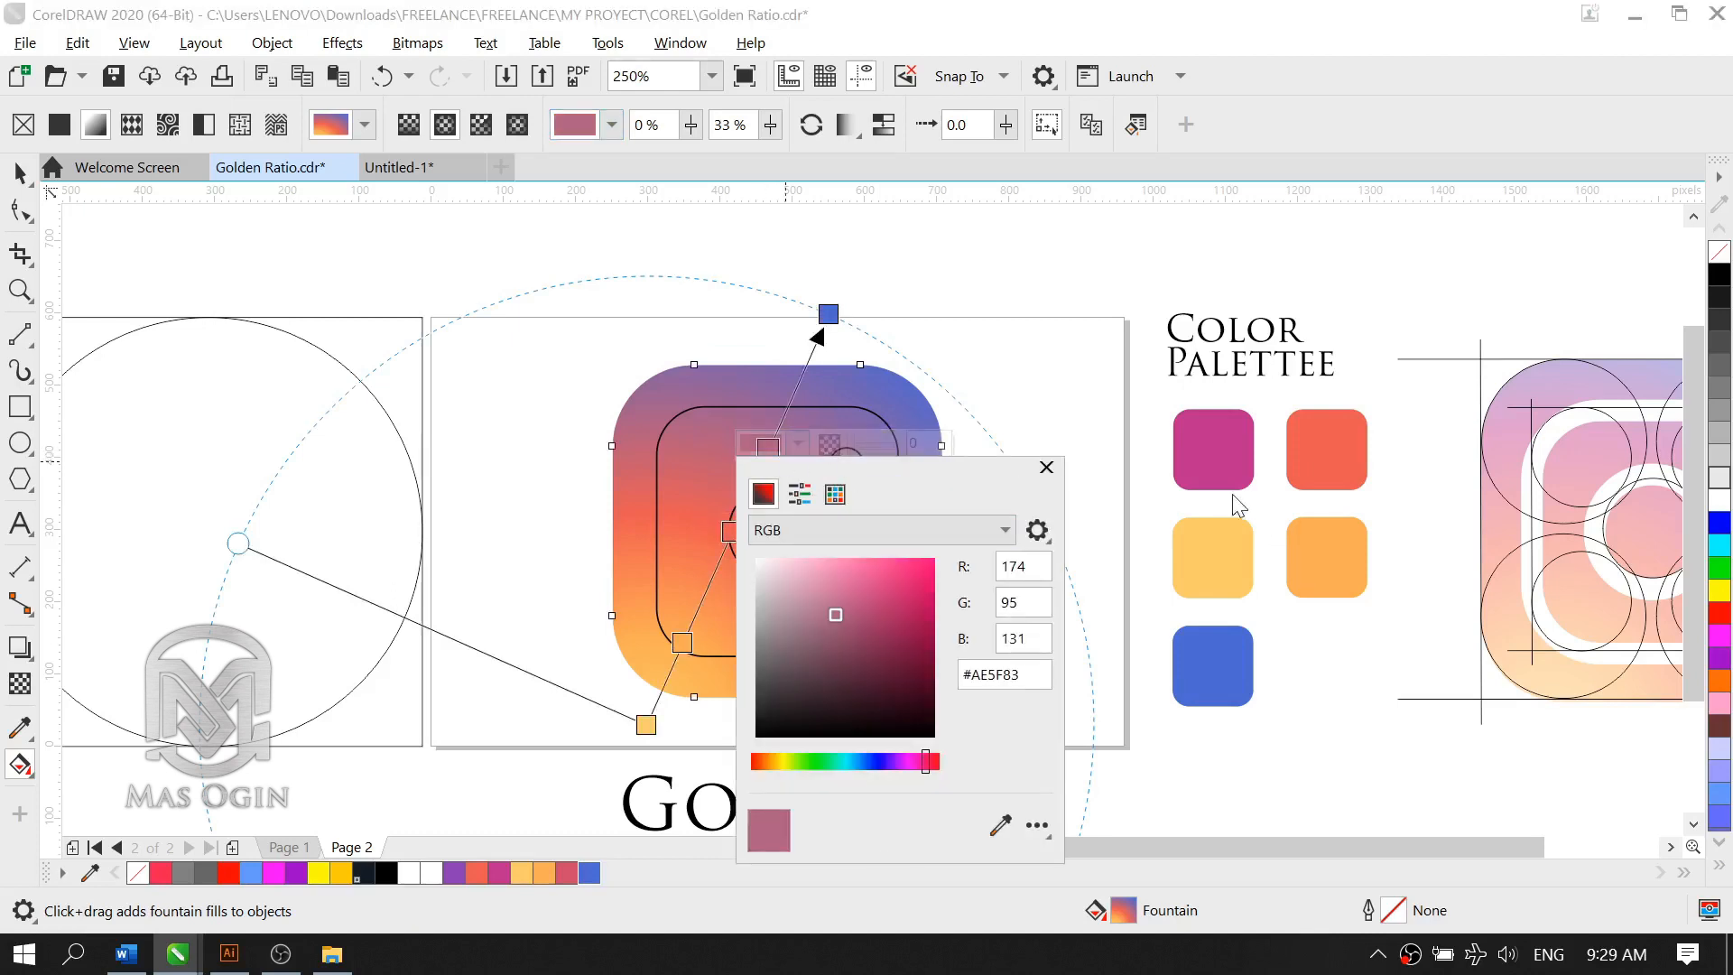
left_click(1000, 825)
left_click(1209, 454)
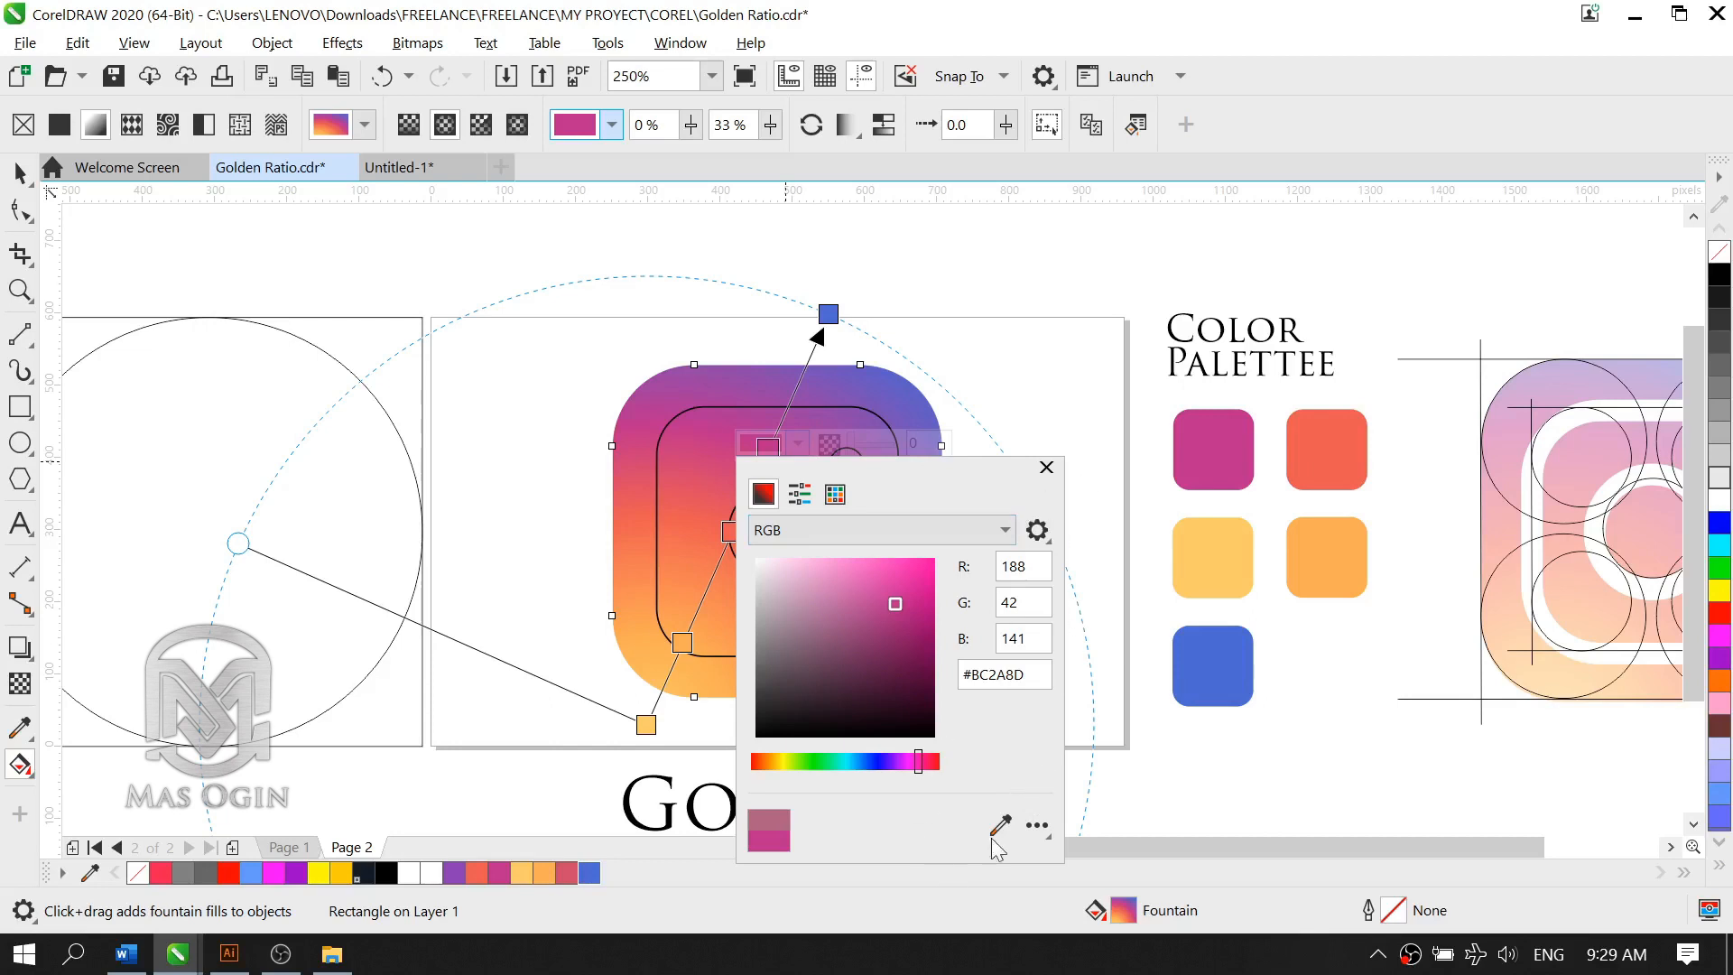
left_click(1046, 468)
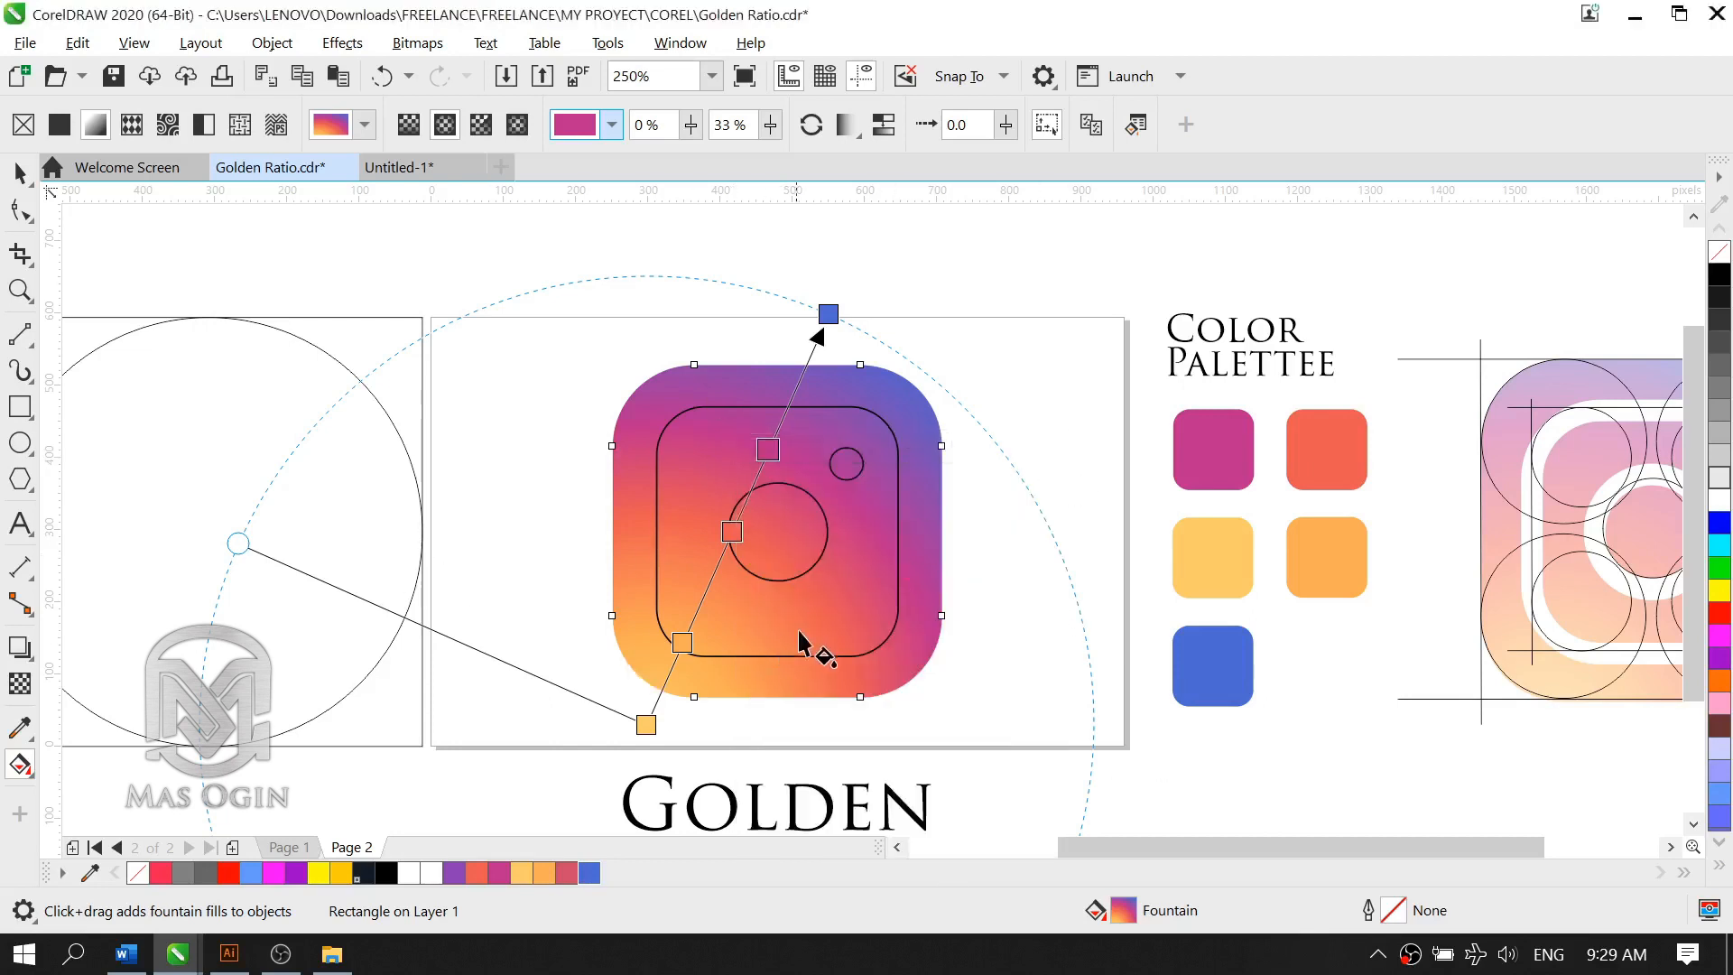
Step: Fine-tune the logo's gradient by swinging its blue end node slightly counterclockwise and repositioning the orange, coral and magenta nodes, with magenta at 27%
left_click_drag(683, 643, 700, 613)
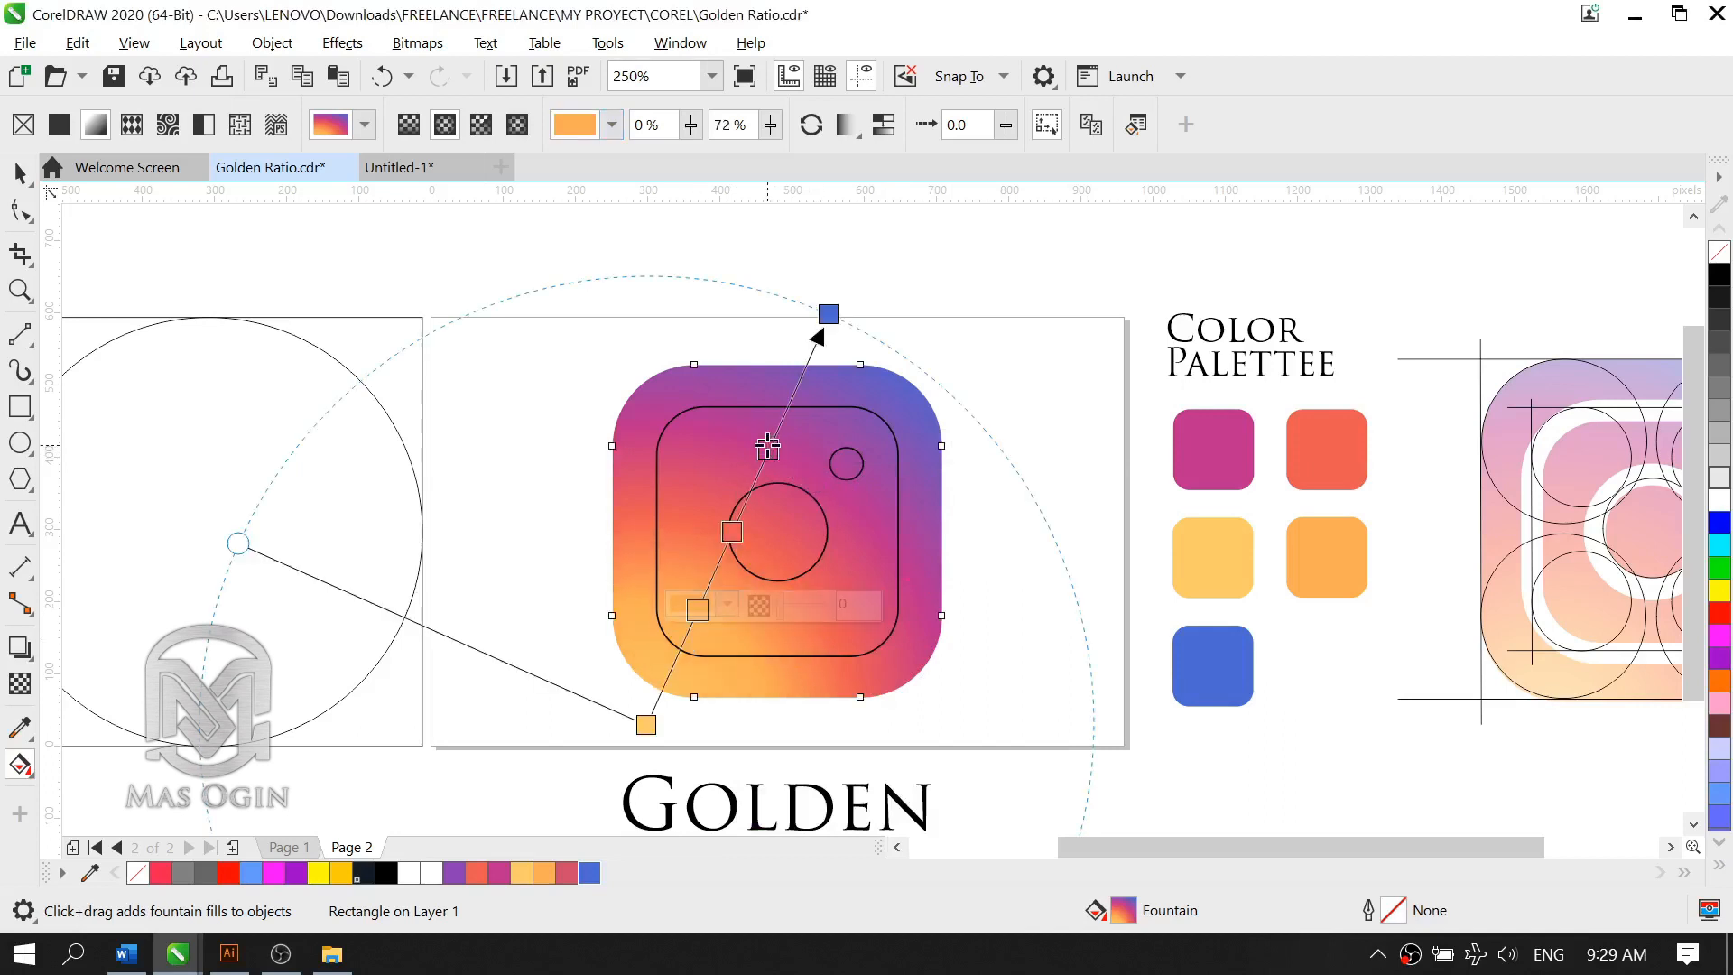
left_click_drag(768, 448, 764, 455)
left_click(827, 315)
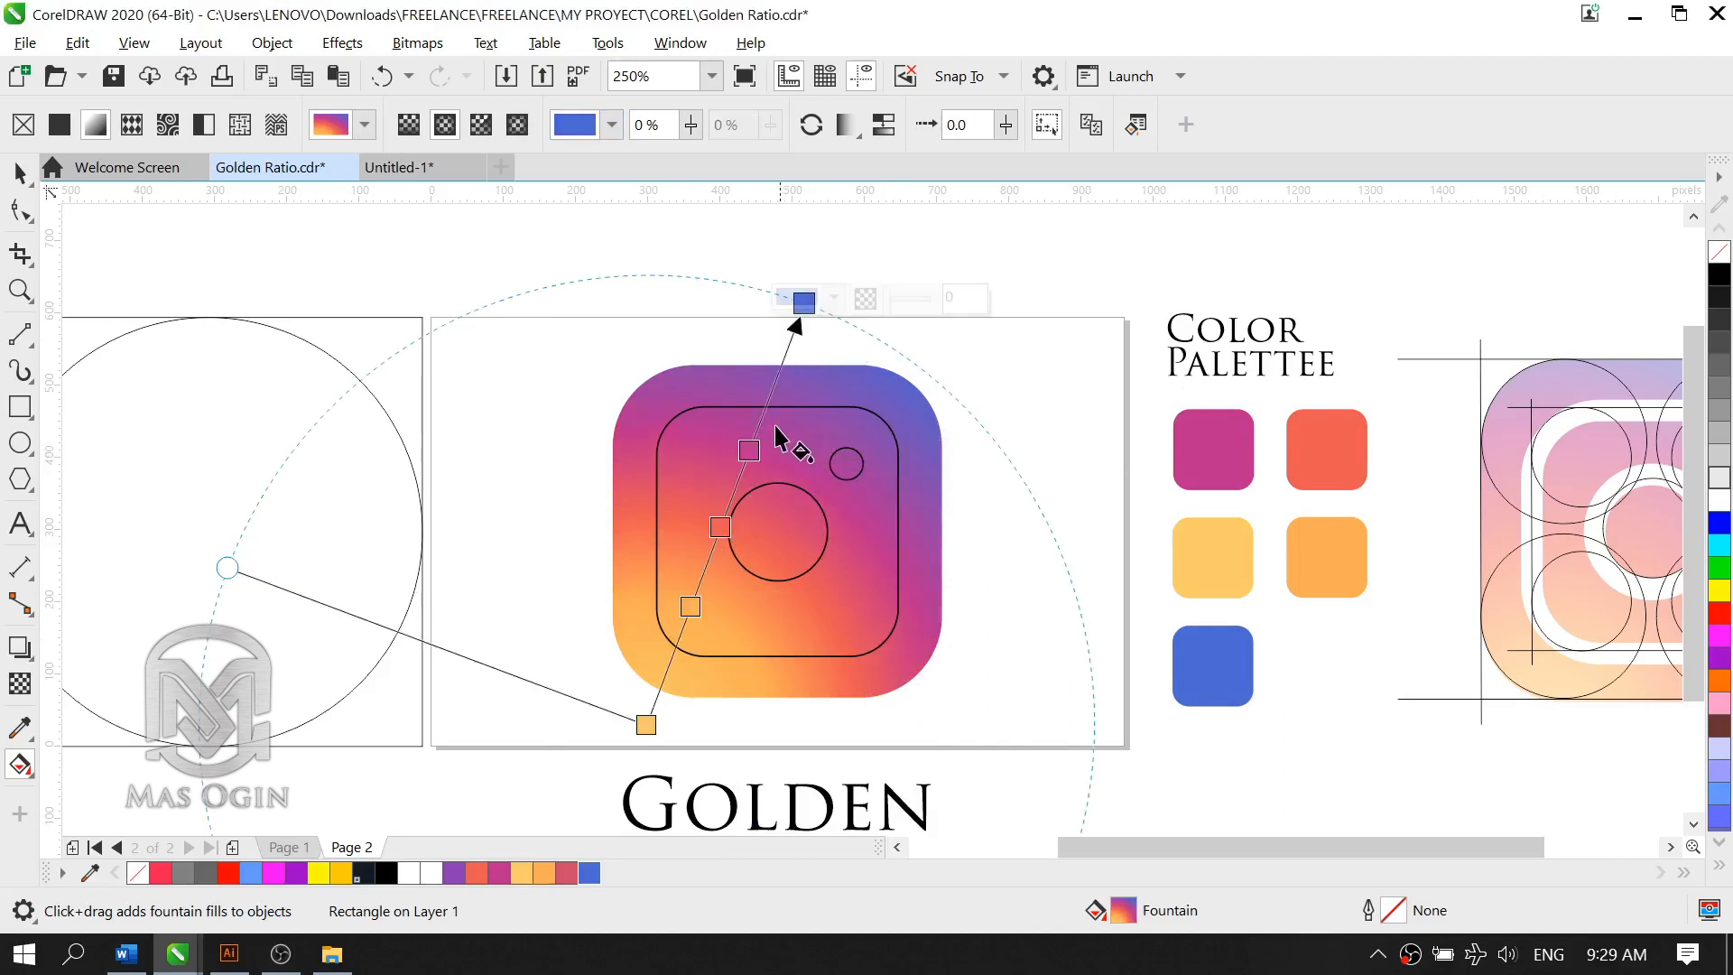
left_click(728, 501)
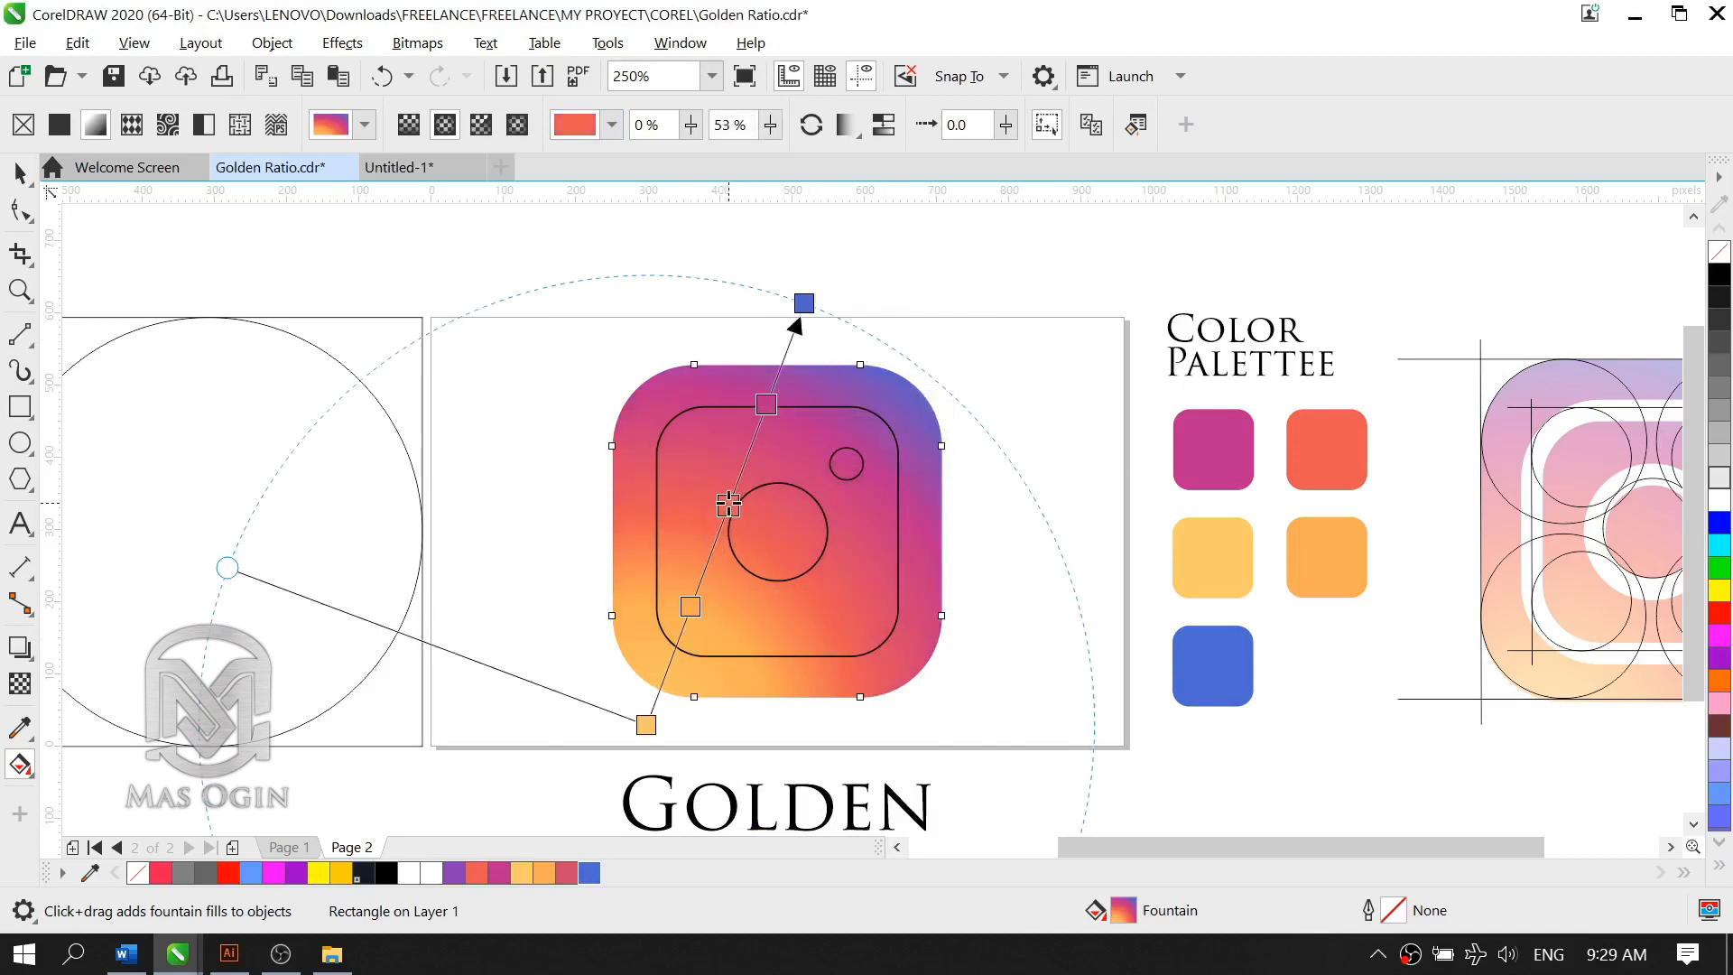
left_click_drag(688, 603, 681, 630)
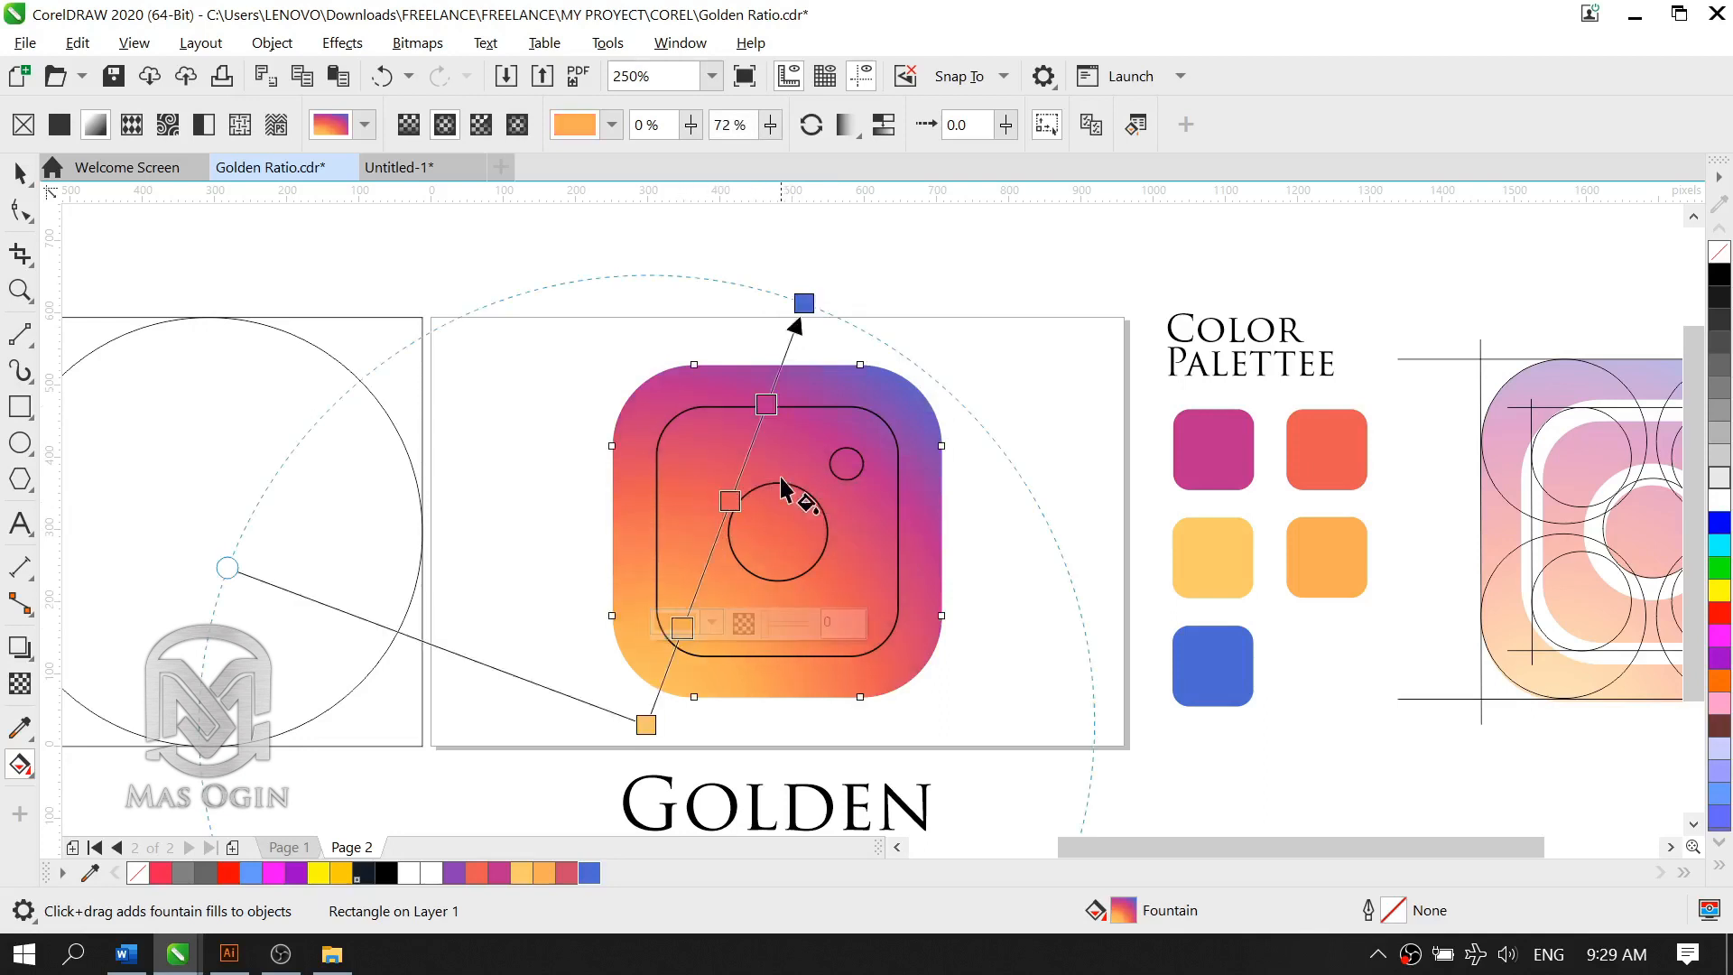
left_click_drag(766, 406, 760, 424)
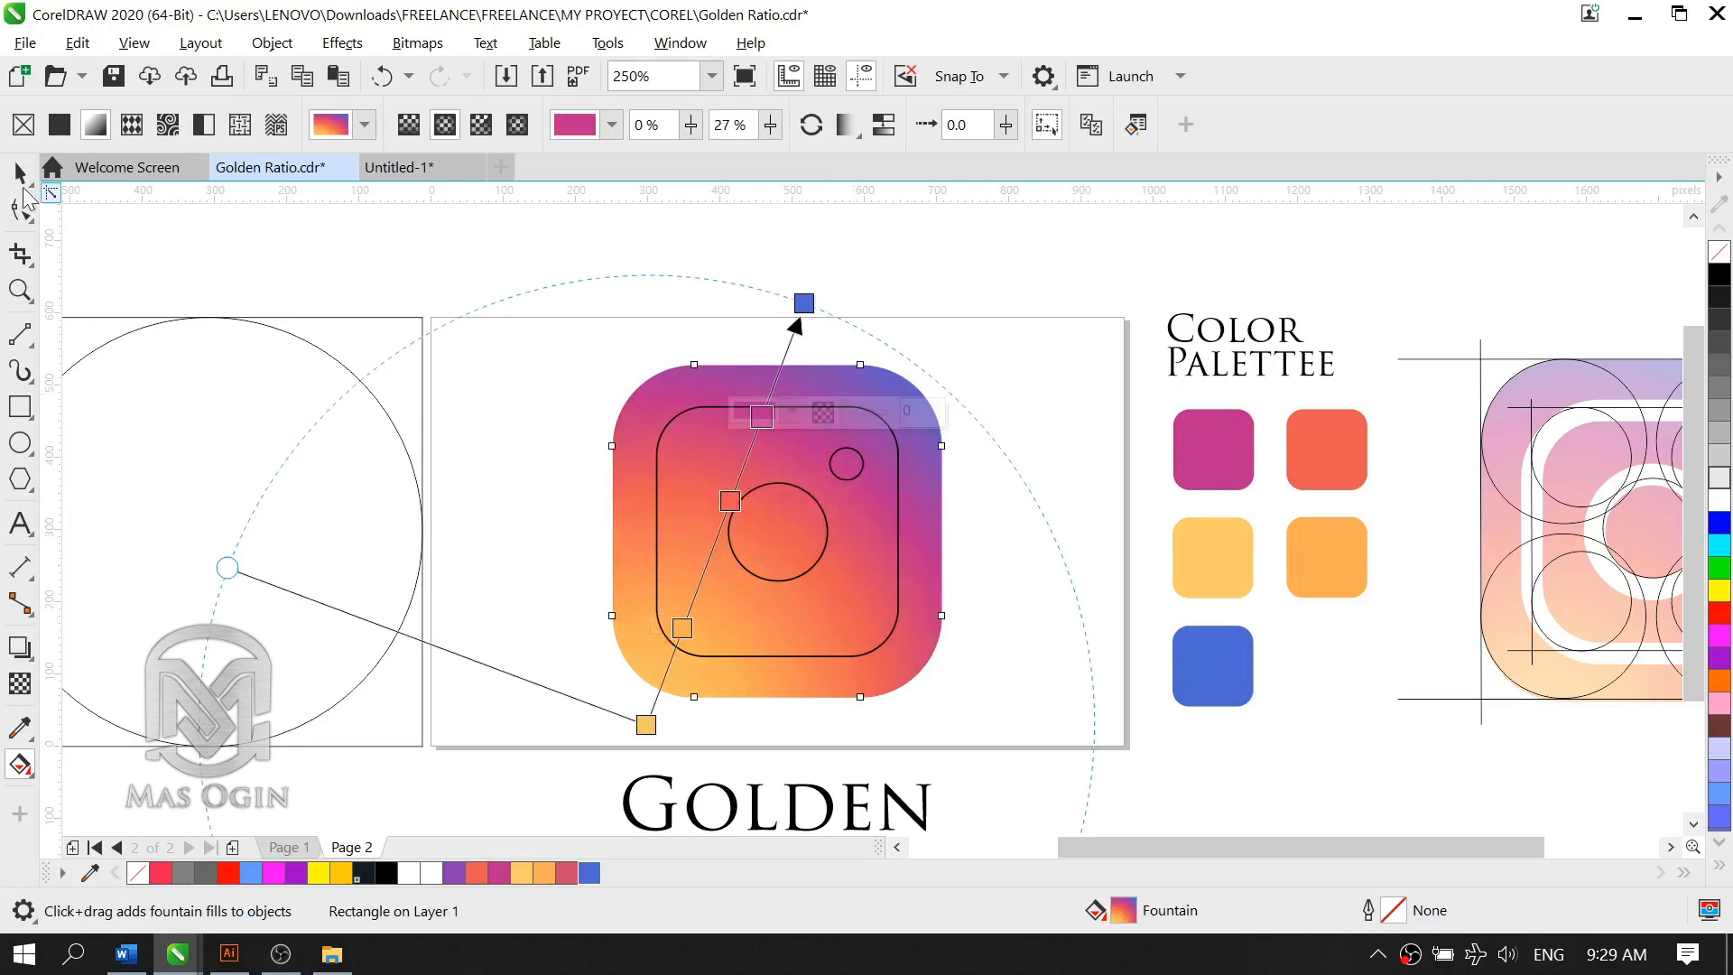
left_click(20, 172)
scroll(908, 414, "down", 1)
scroll(962, 469, "up", 1)
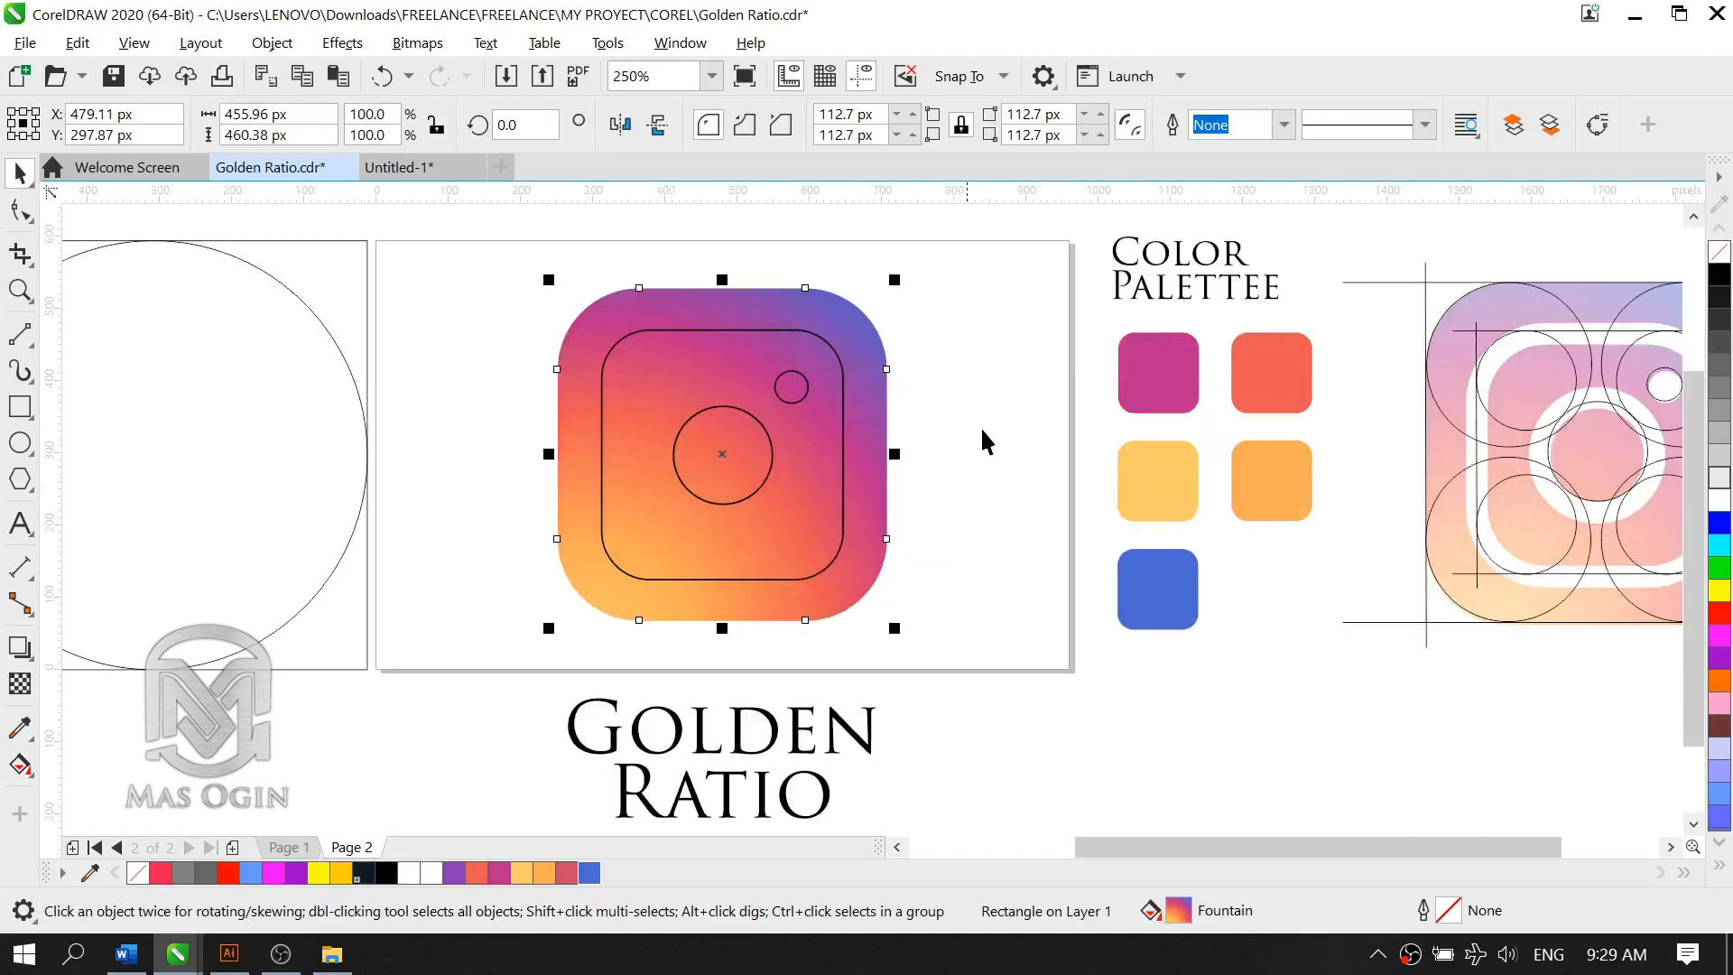
left_click(1035, 405)
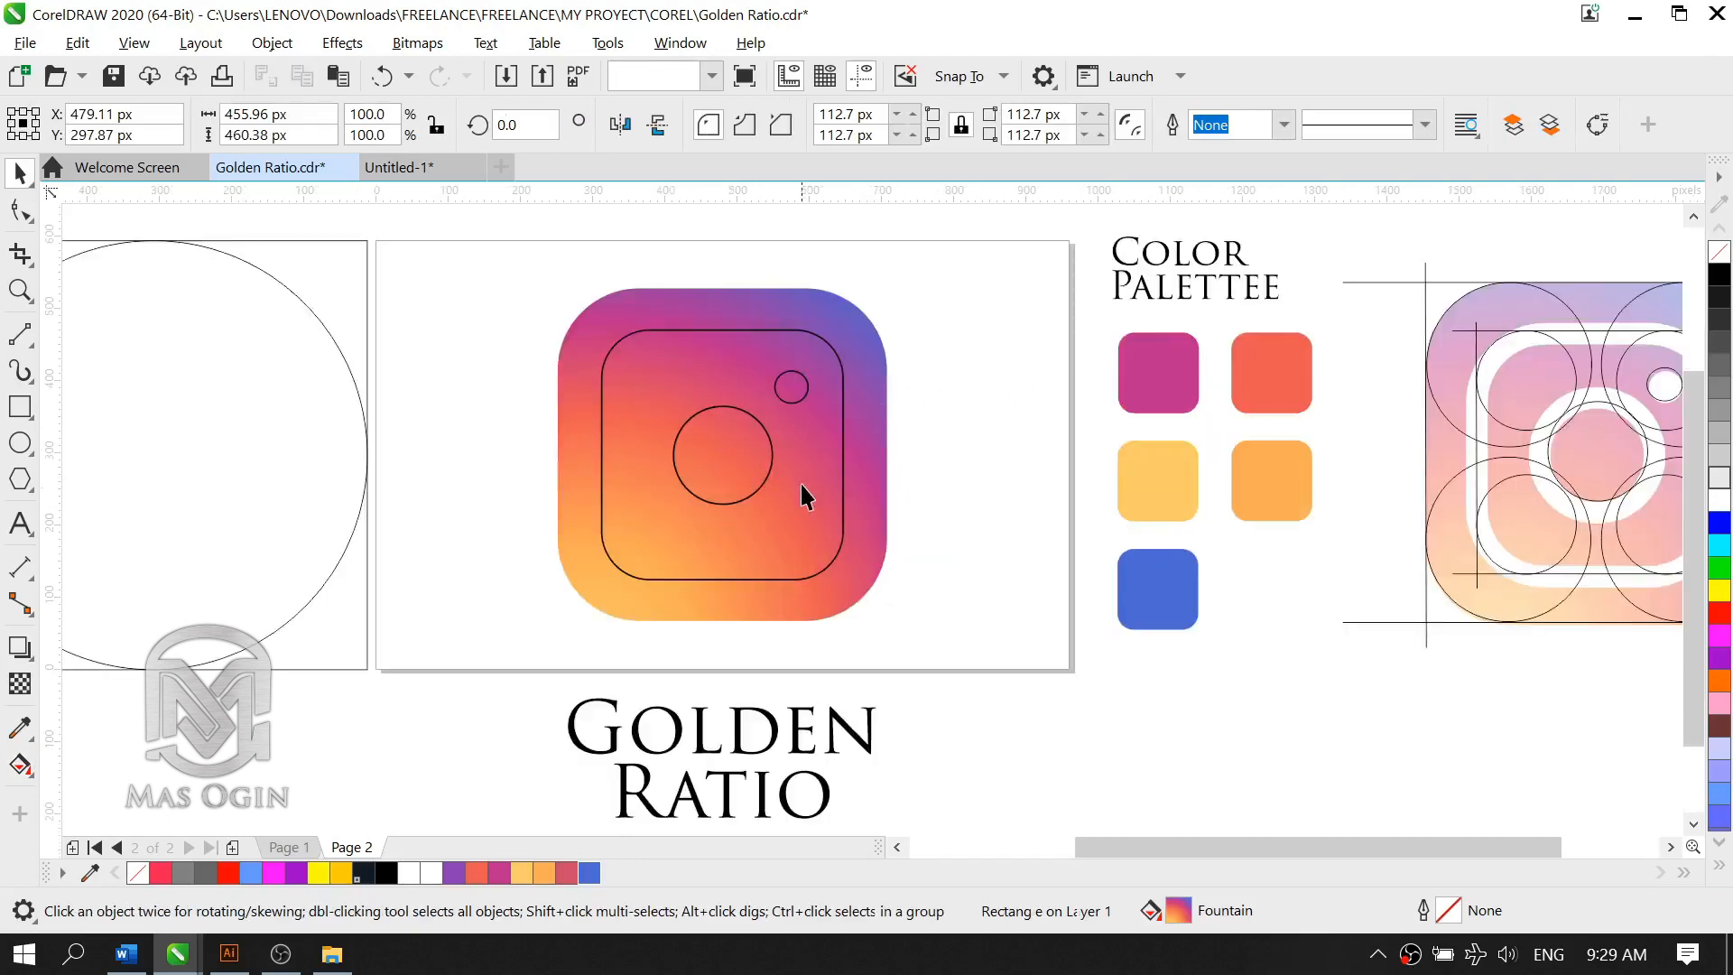
Step: Set the inner rounded square's outline width to 25 px
left_click(845, 466)
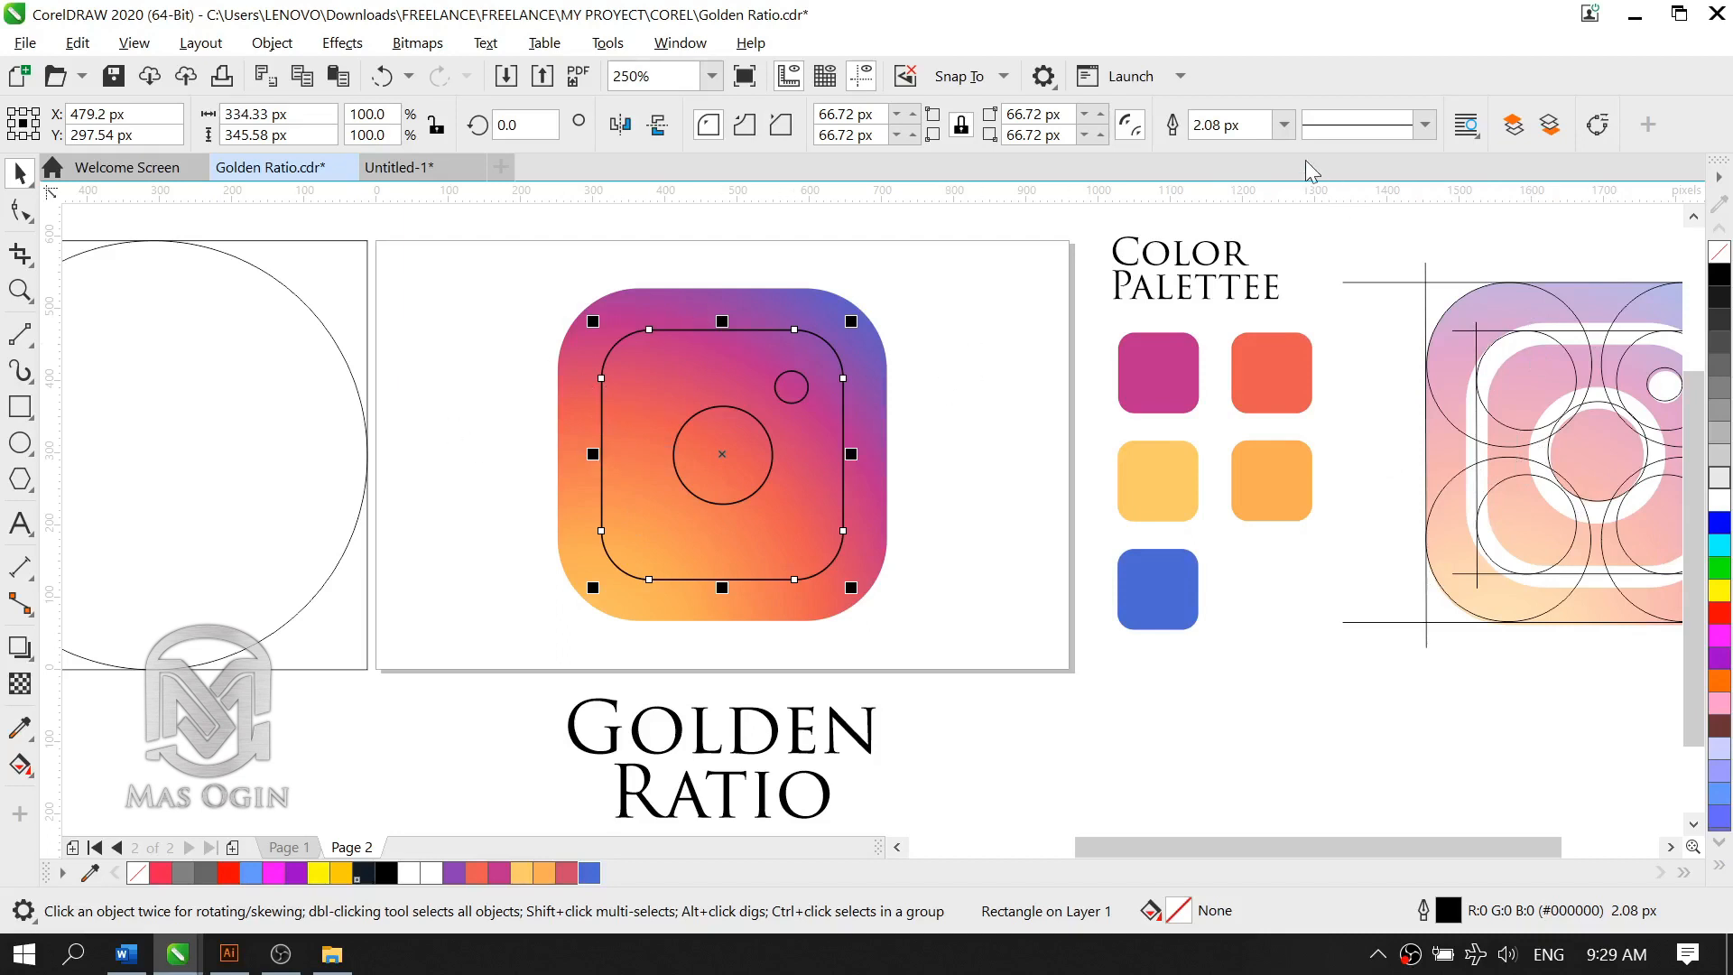
left_click(1284, 124)
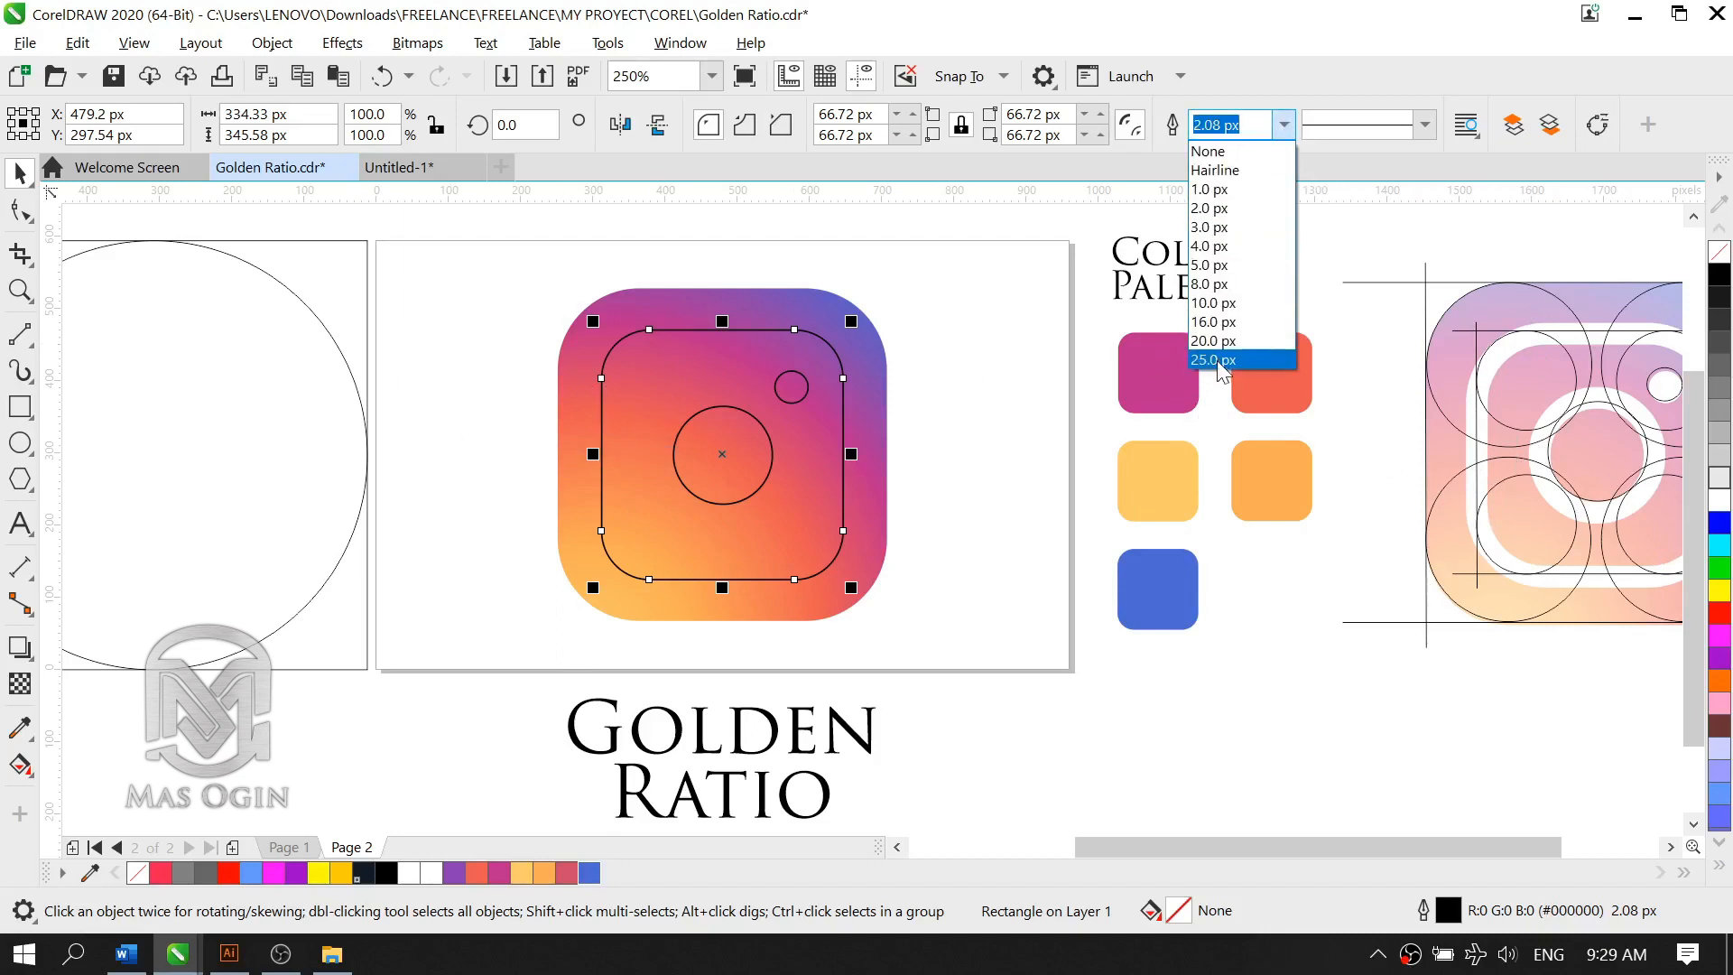
left_click(1216, 360)
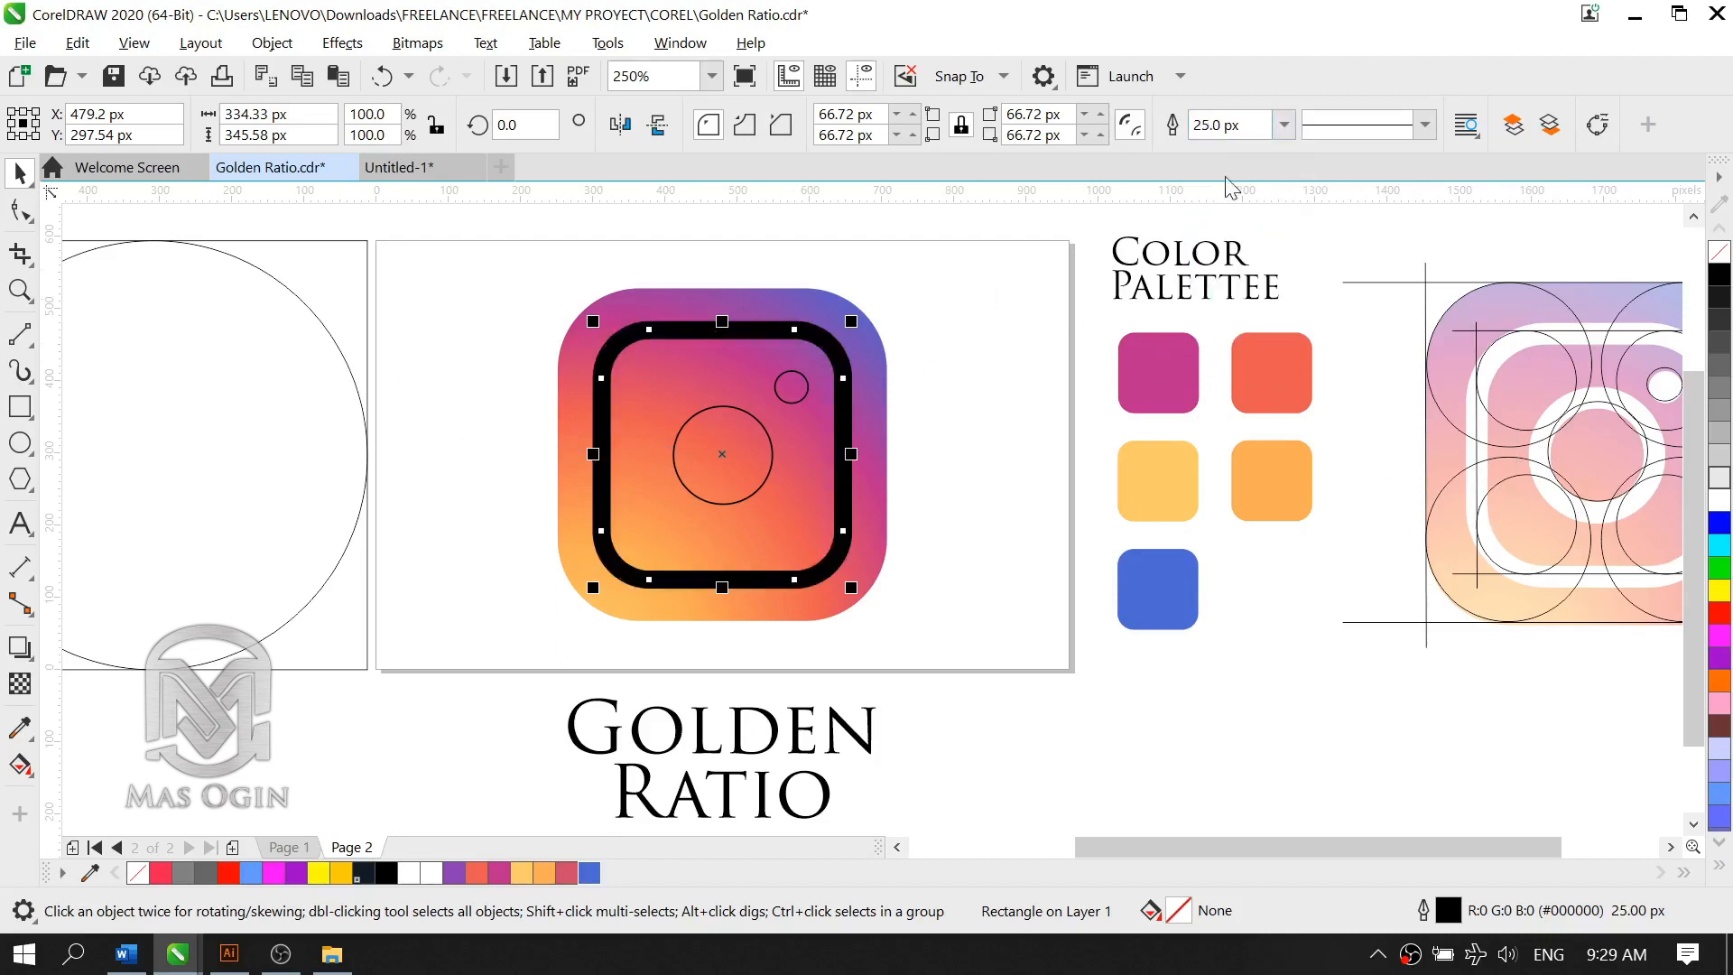
left_click(994, 573)
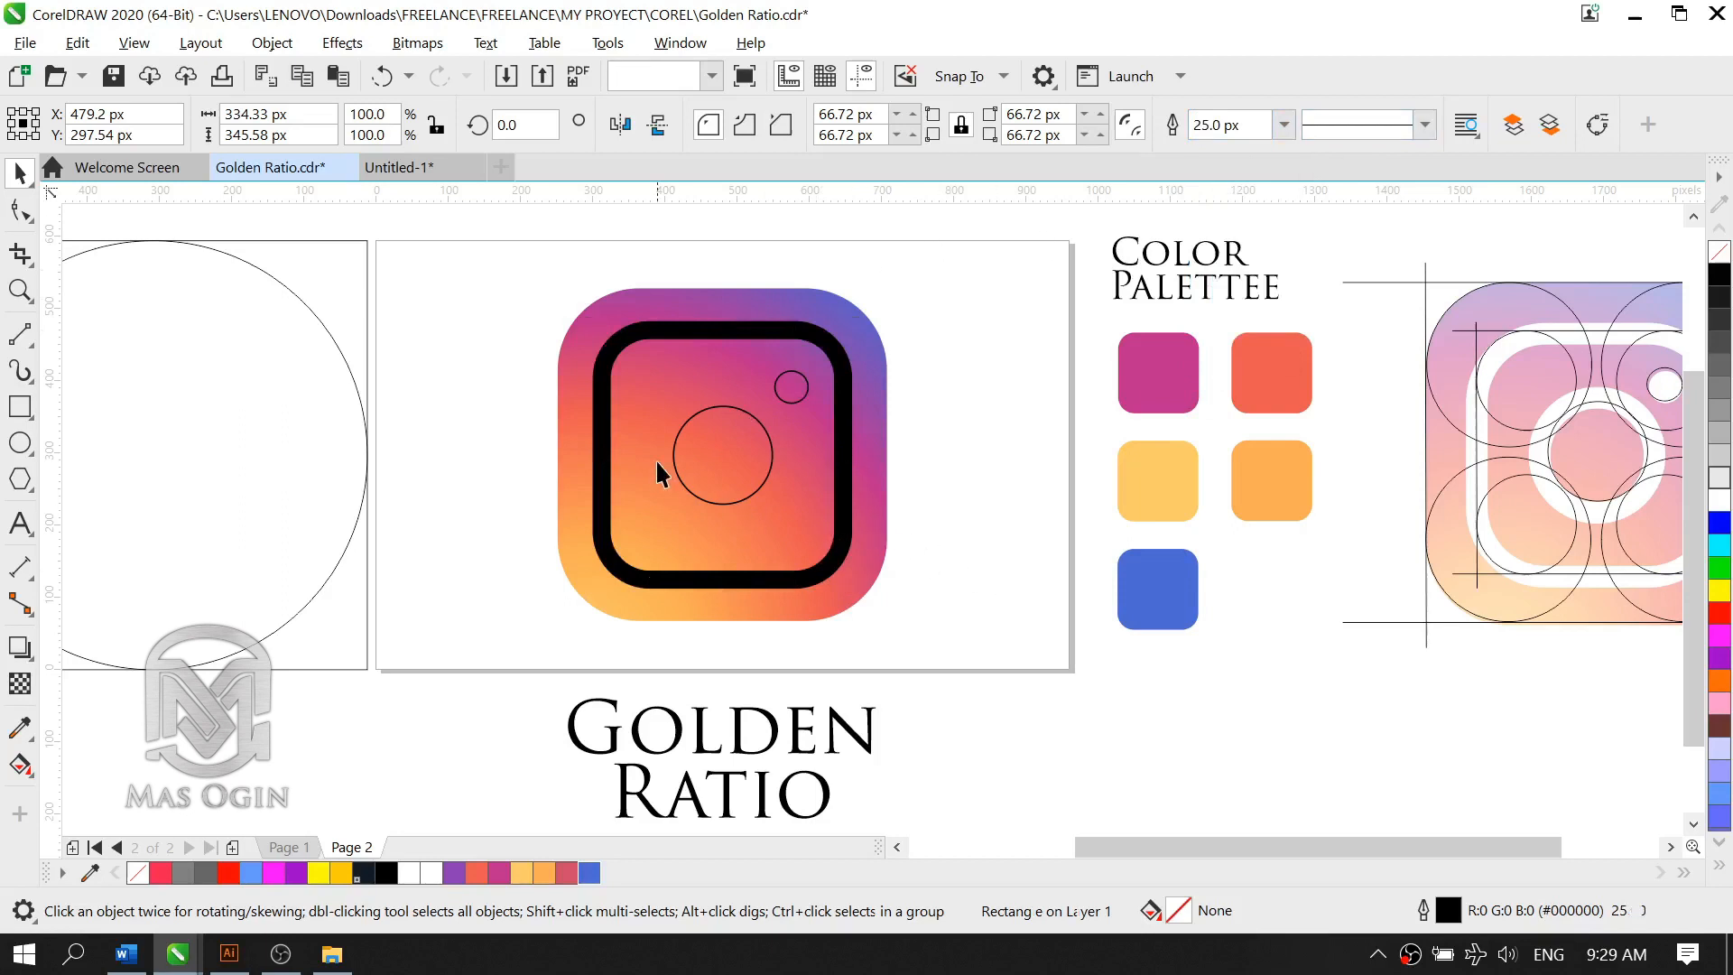
Step: Set the central circle's outline width to 25 px
left_click(772, 476)
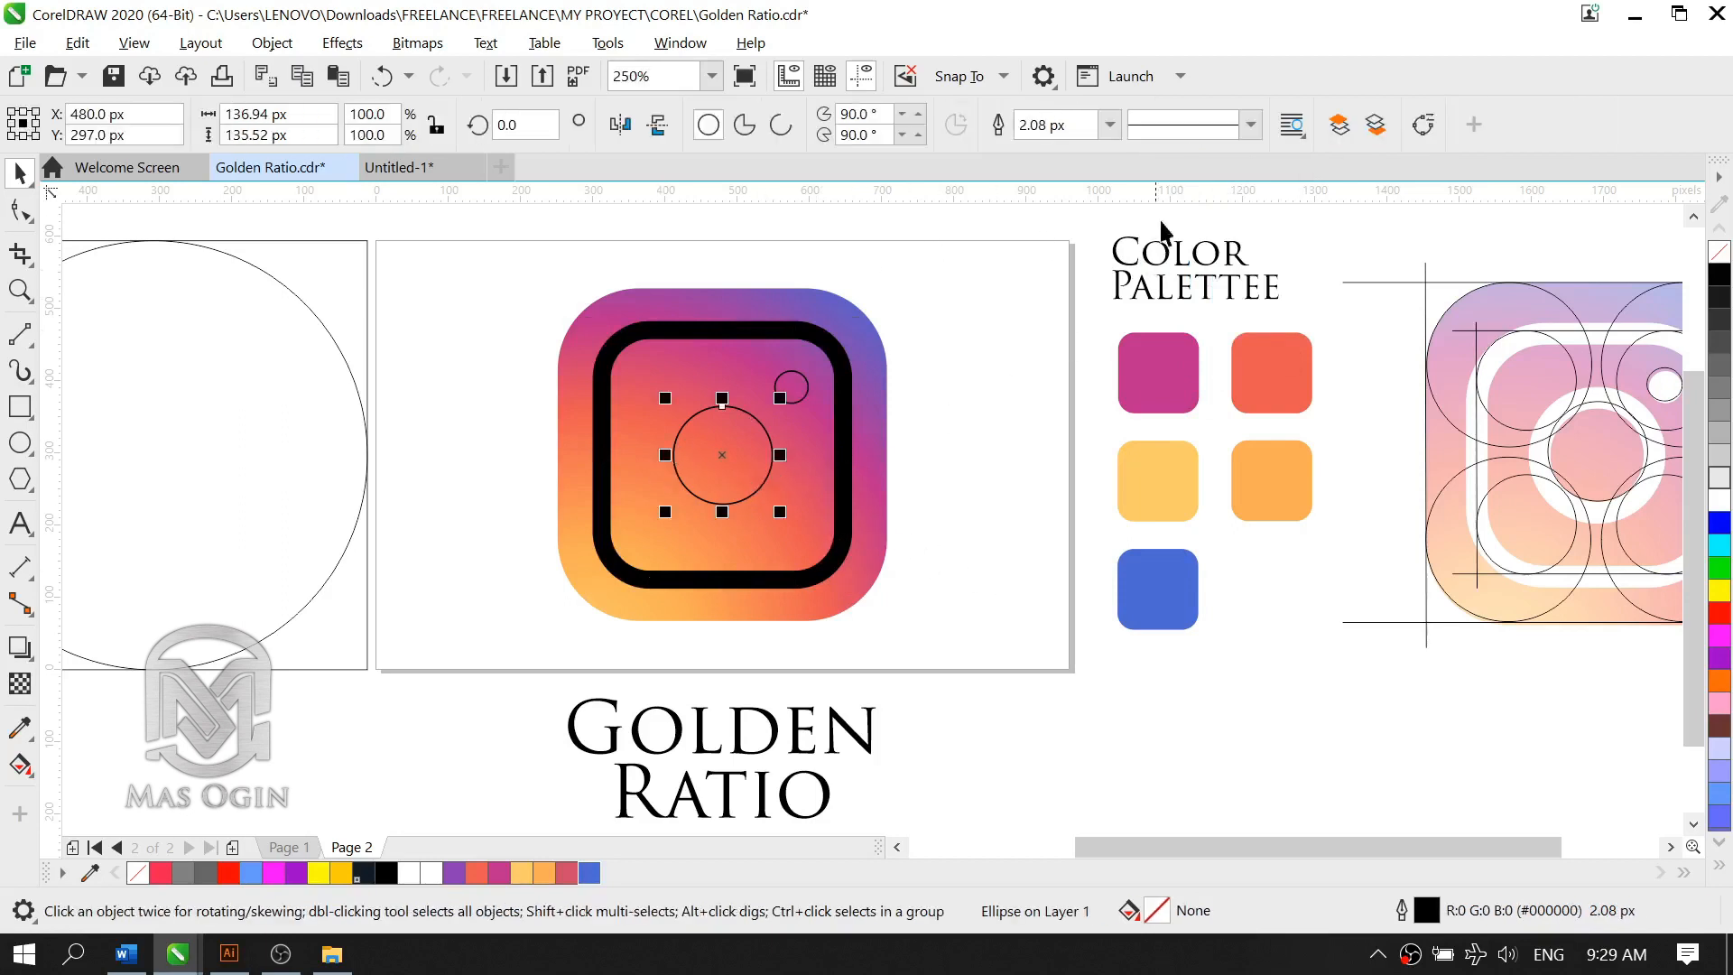
left_click(1110, 124)
left_click(1039, 359)
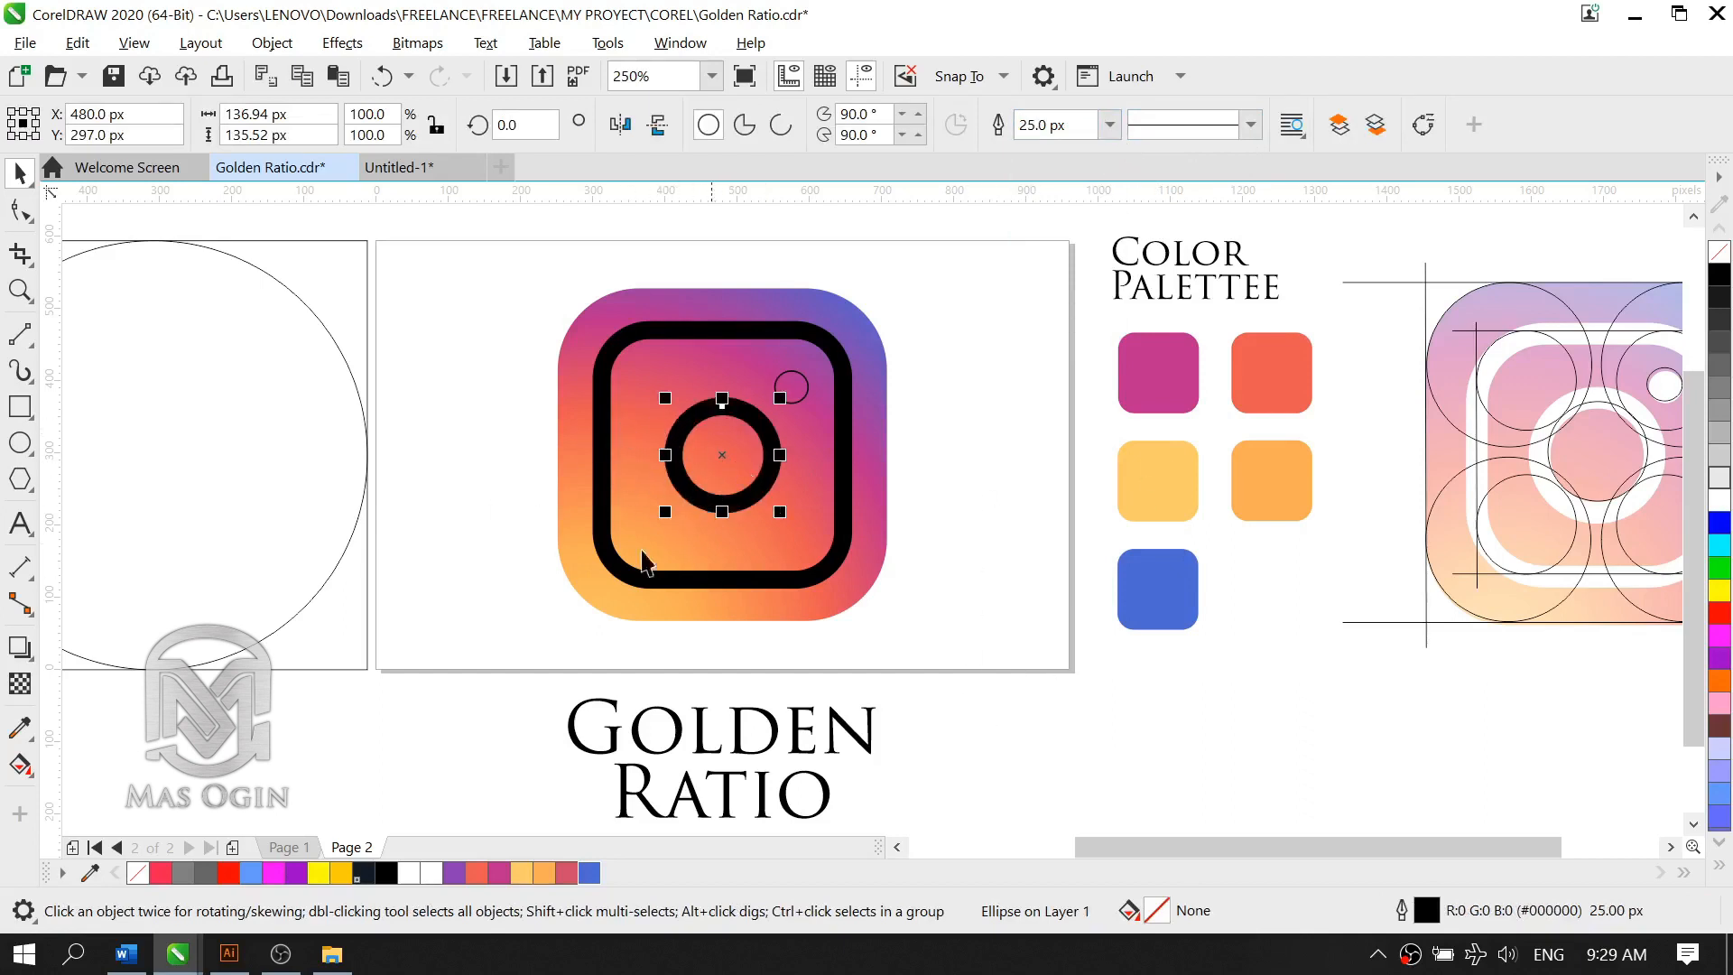
left_click(1065, 730)
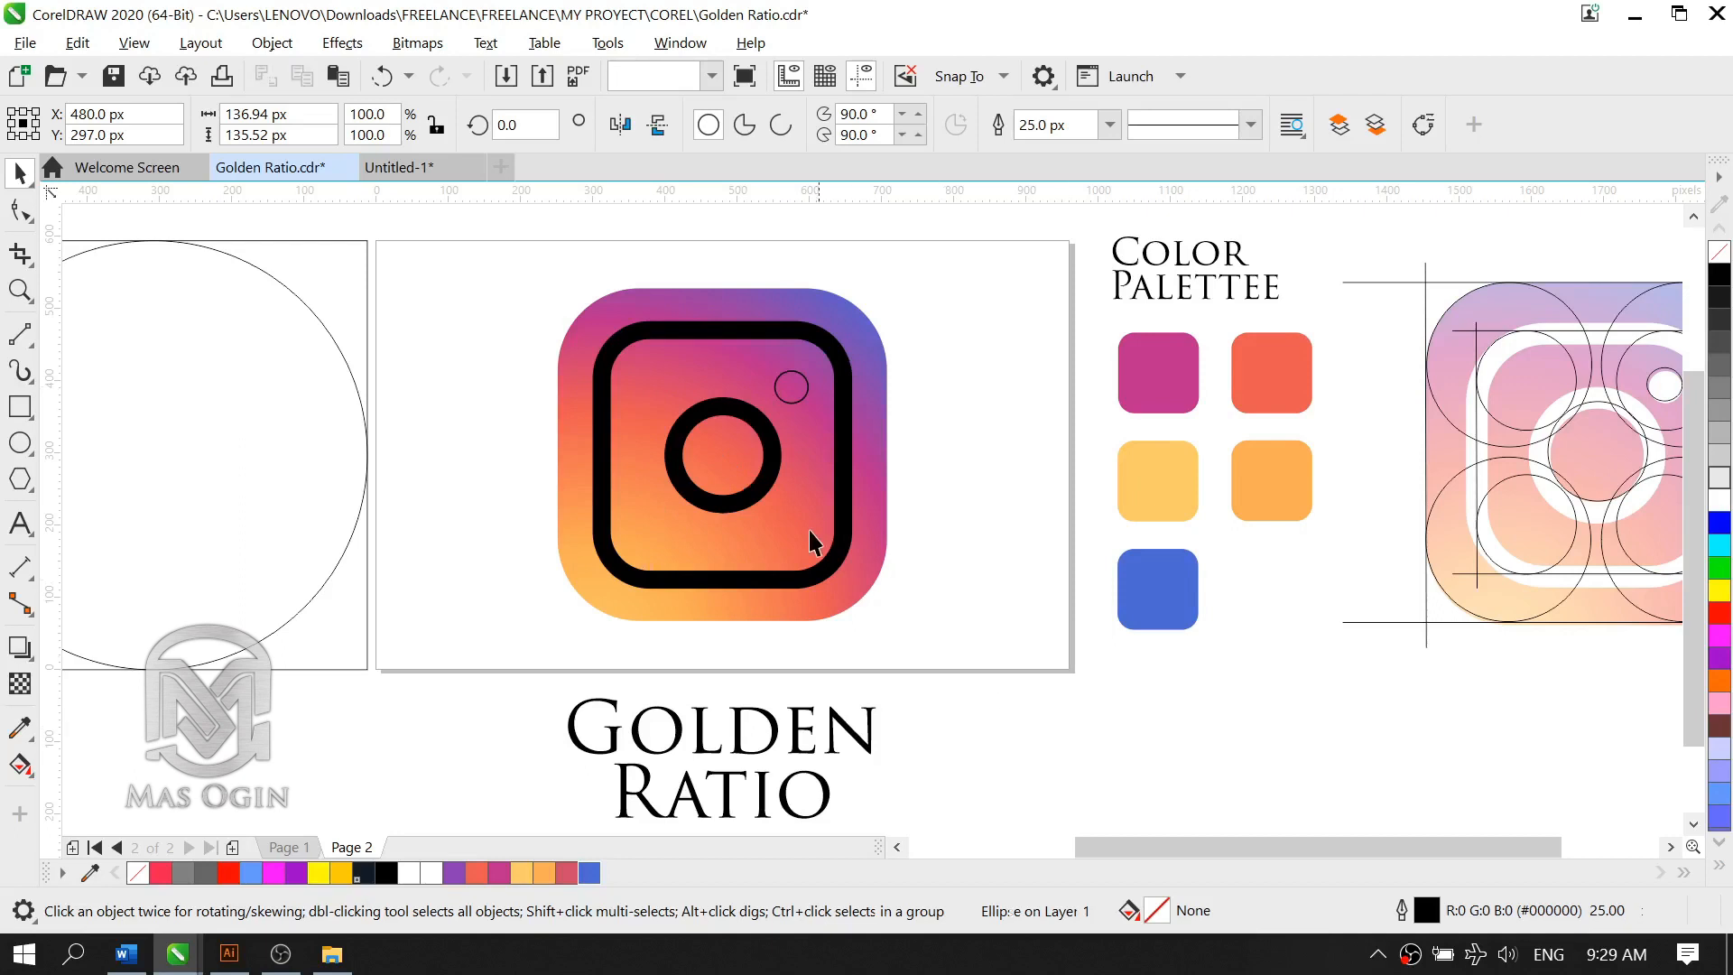
Step: Colour the central circle's outline white, R255 G255 B255 (#FFFFFF)
left_click(778, 485)
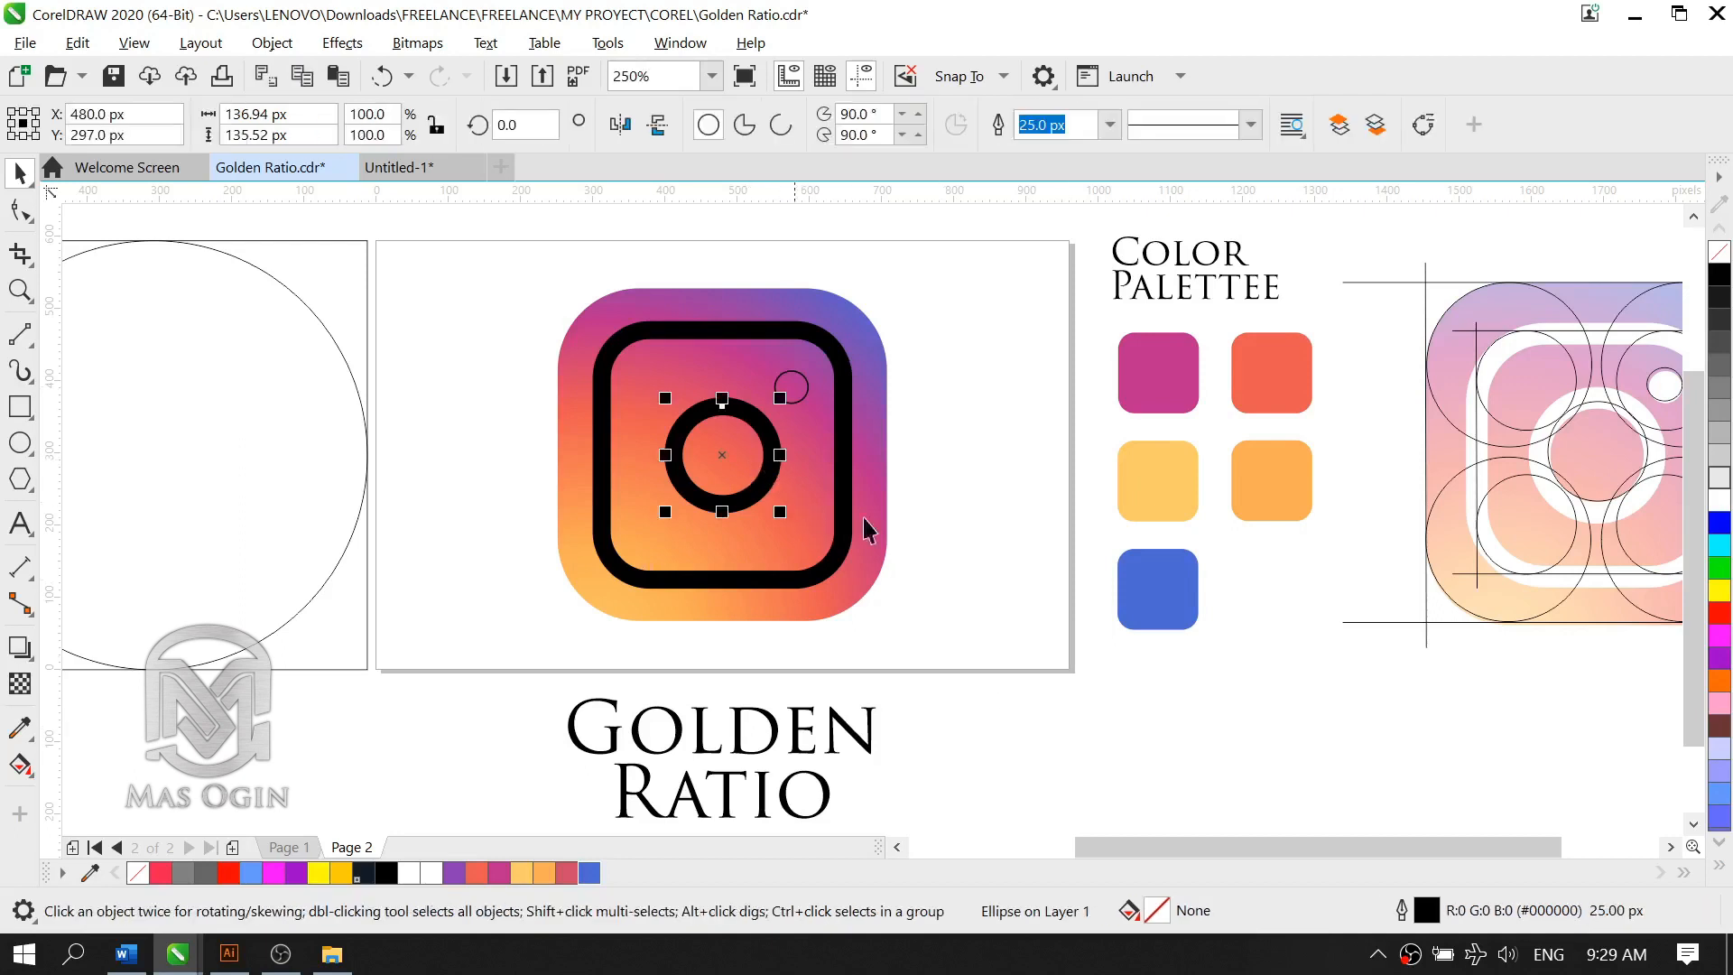
double_click(1428, 911)
left_click(693, 352)
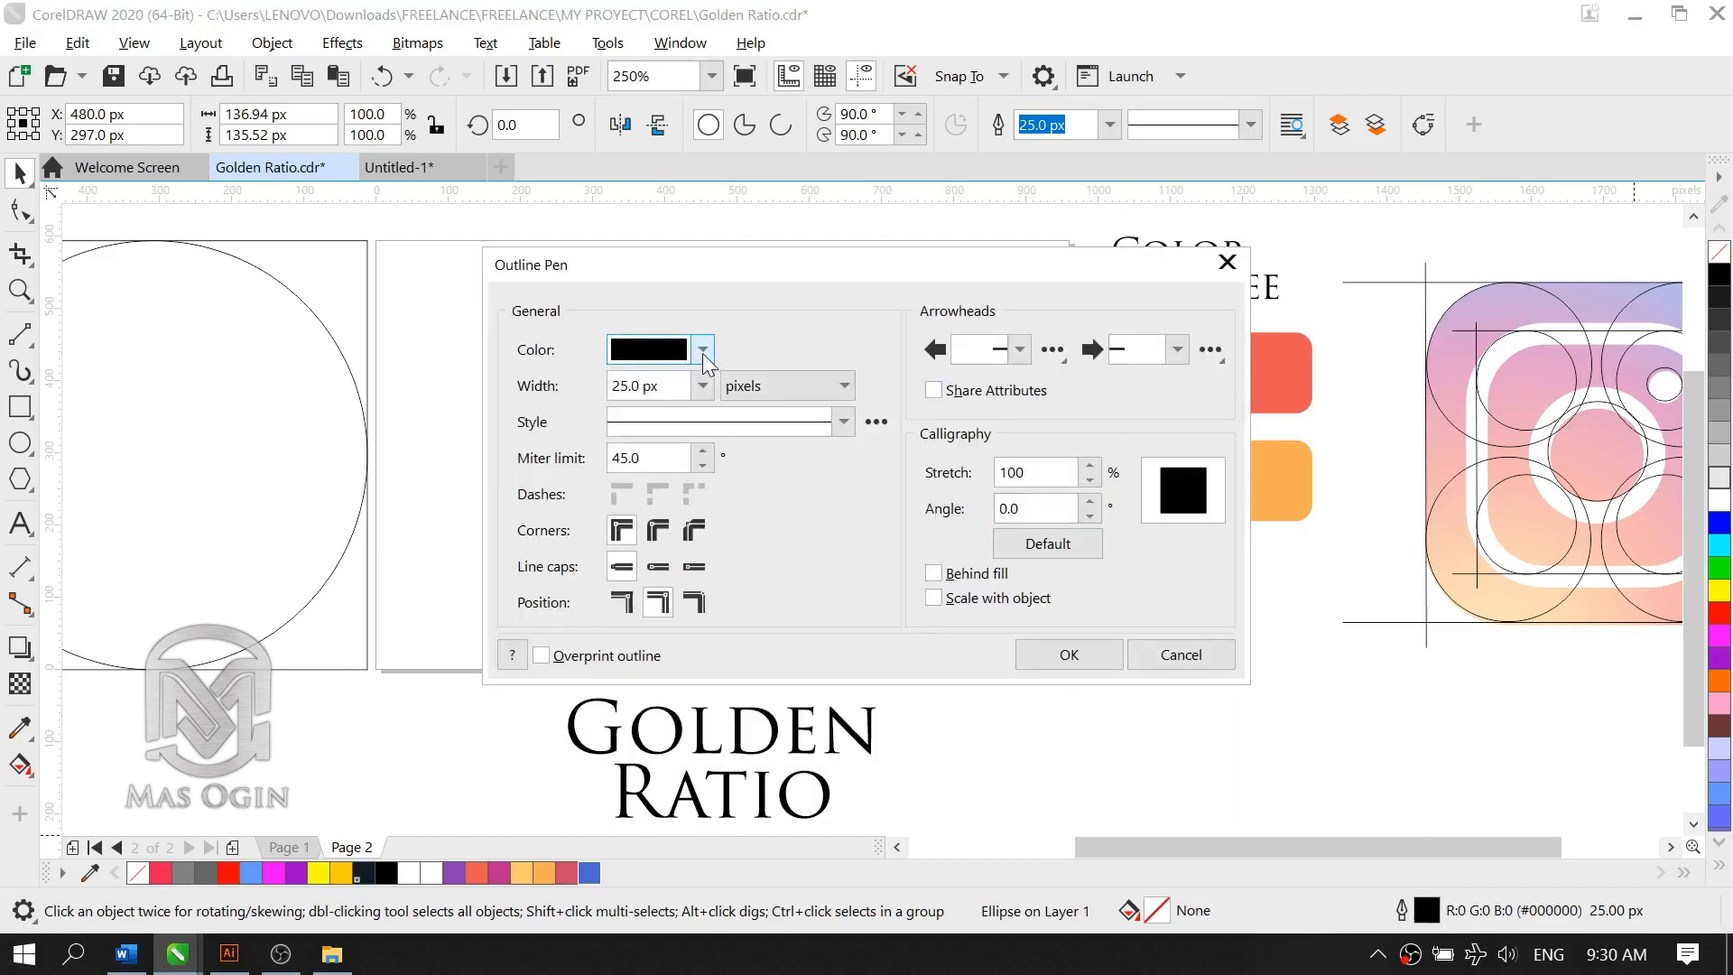
left_click(703, 354)
left_click_drag(657, 468, 605, 437)
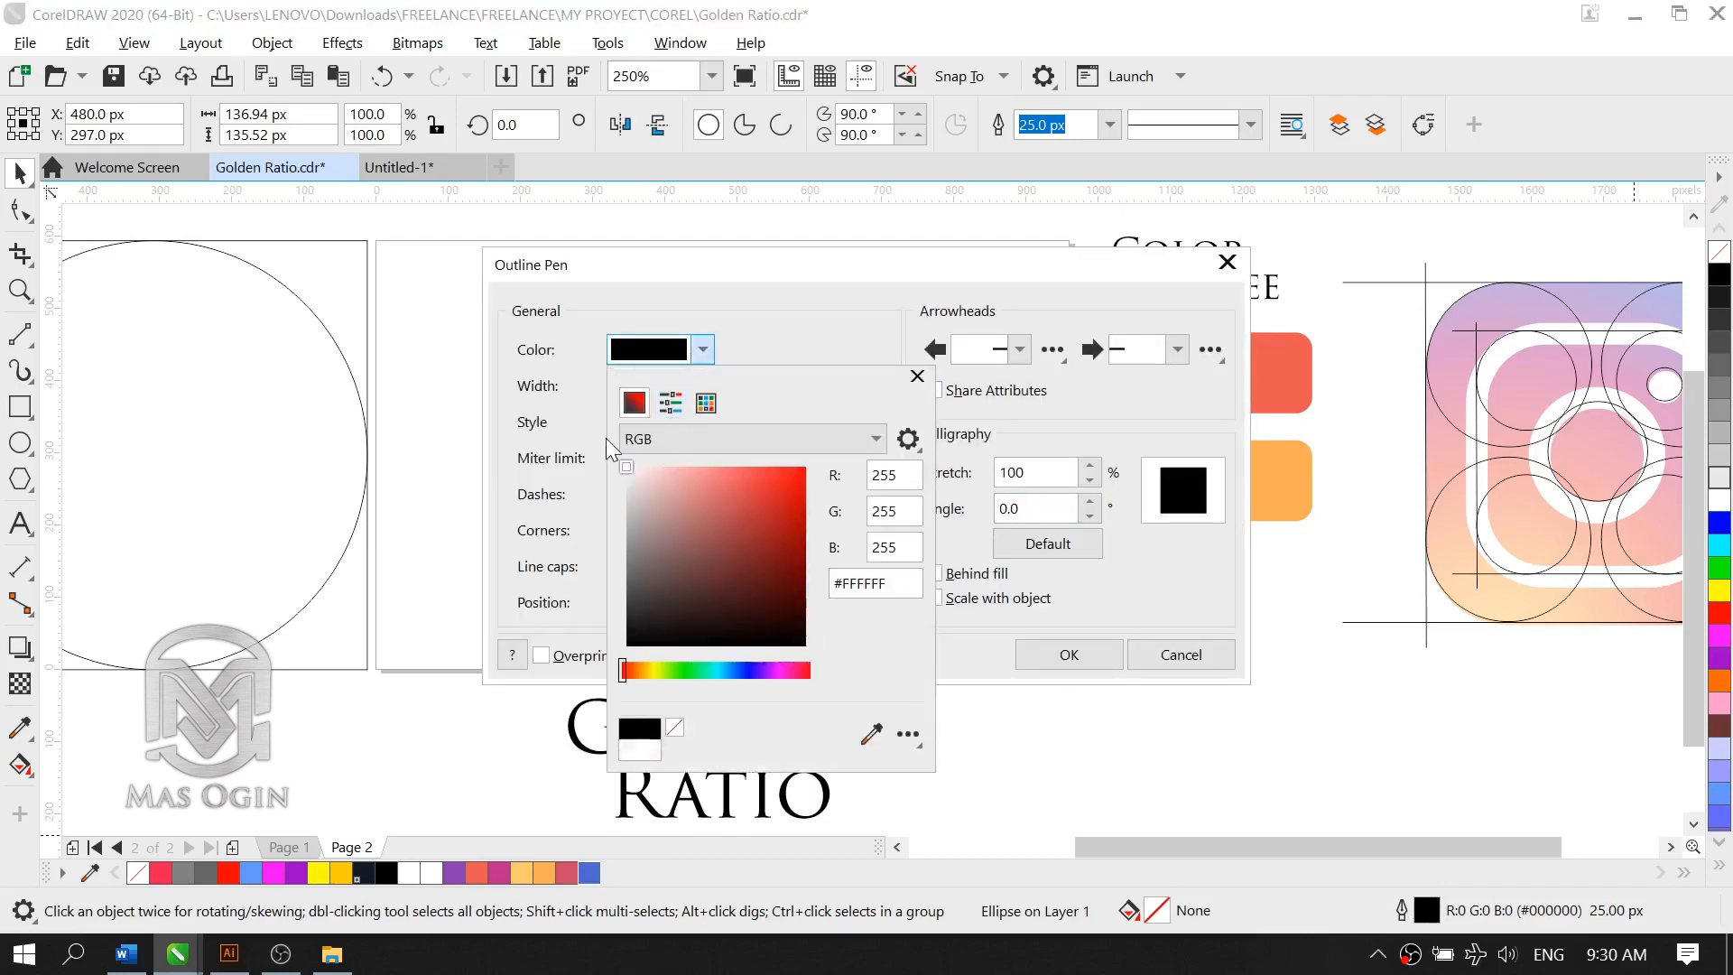
left_click(1045, 623)
left_click(1065, 655)
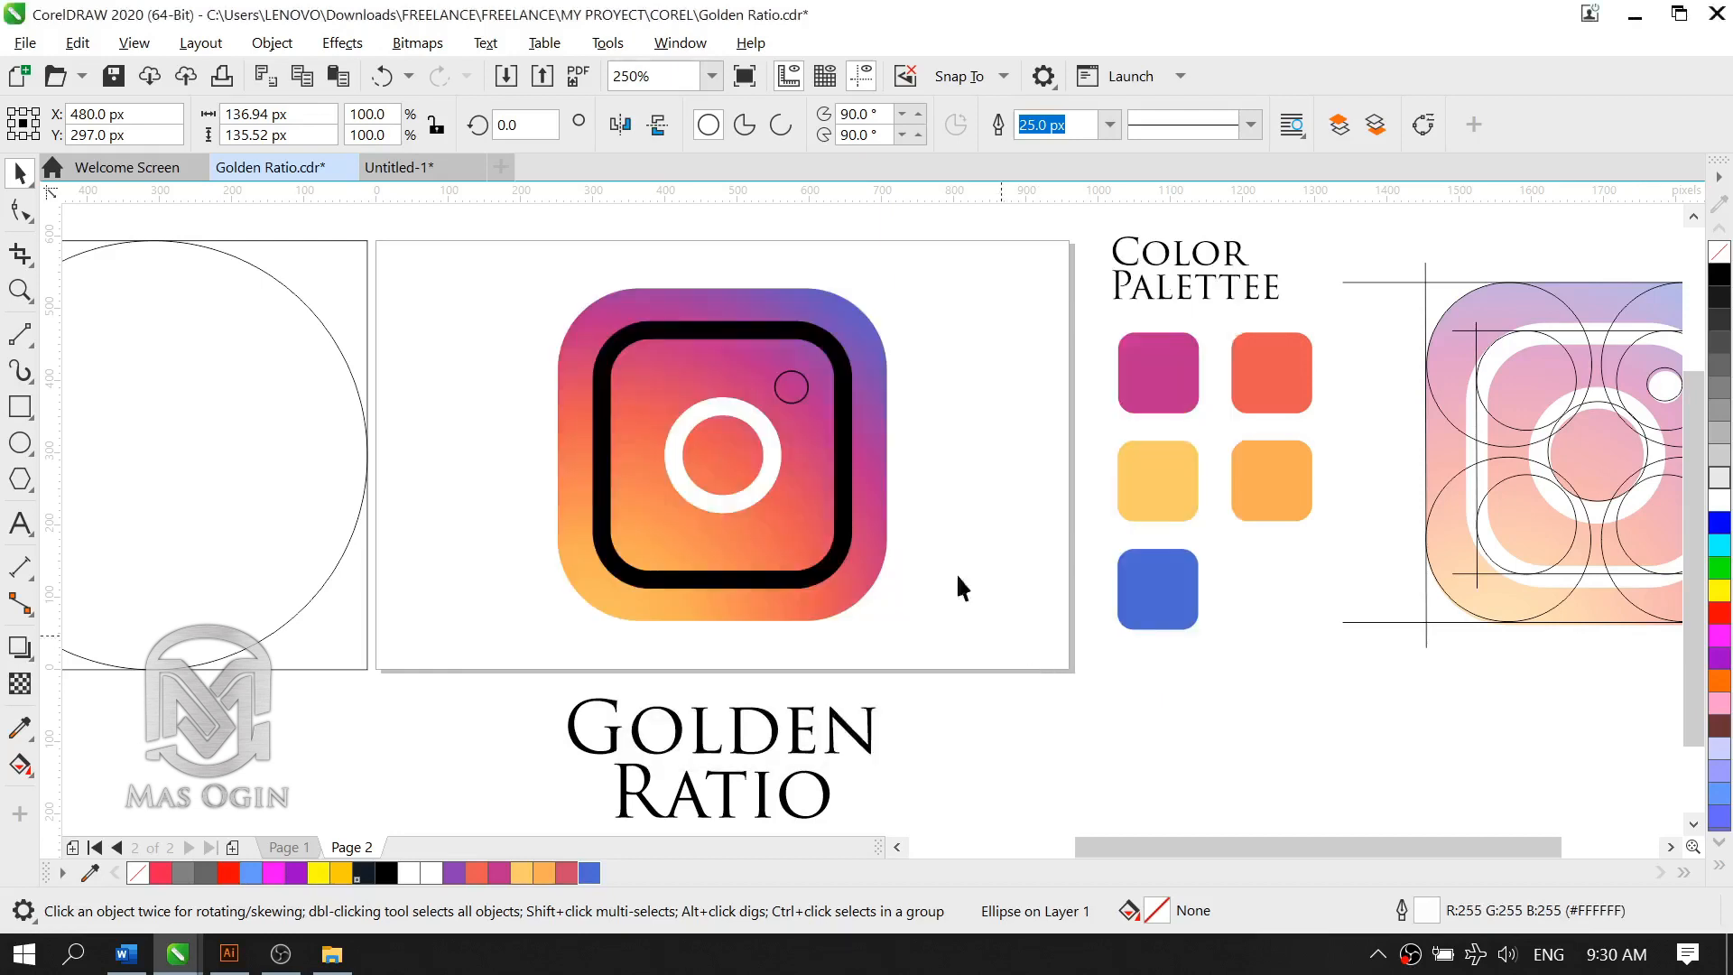
Step: Sample the white of the central ring with the Color Eyedropper and apply it to the inner rounded square's outline
left_click(758, 495)
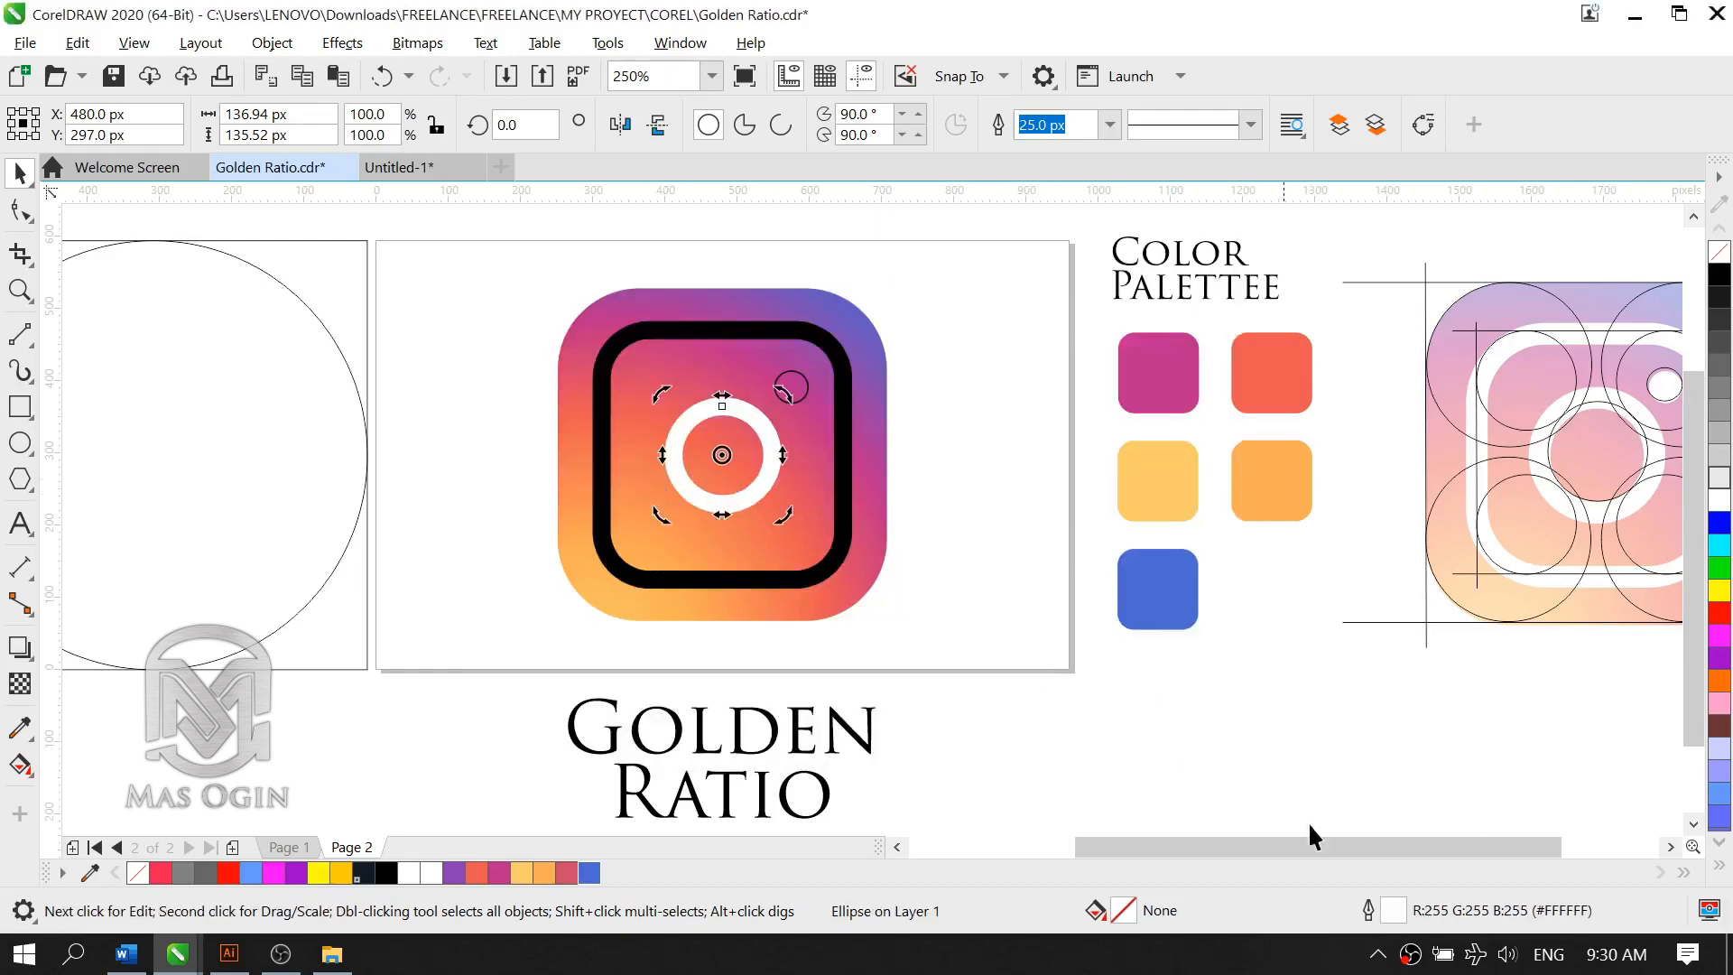
left_click(21, 730)
left_click(758, 490)
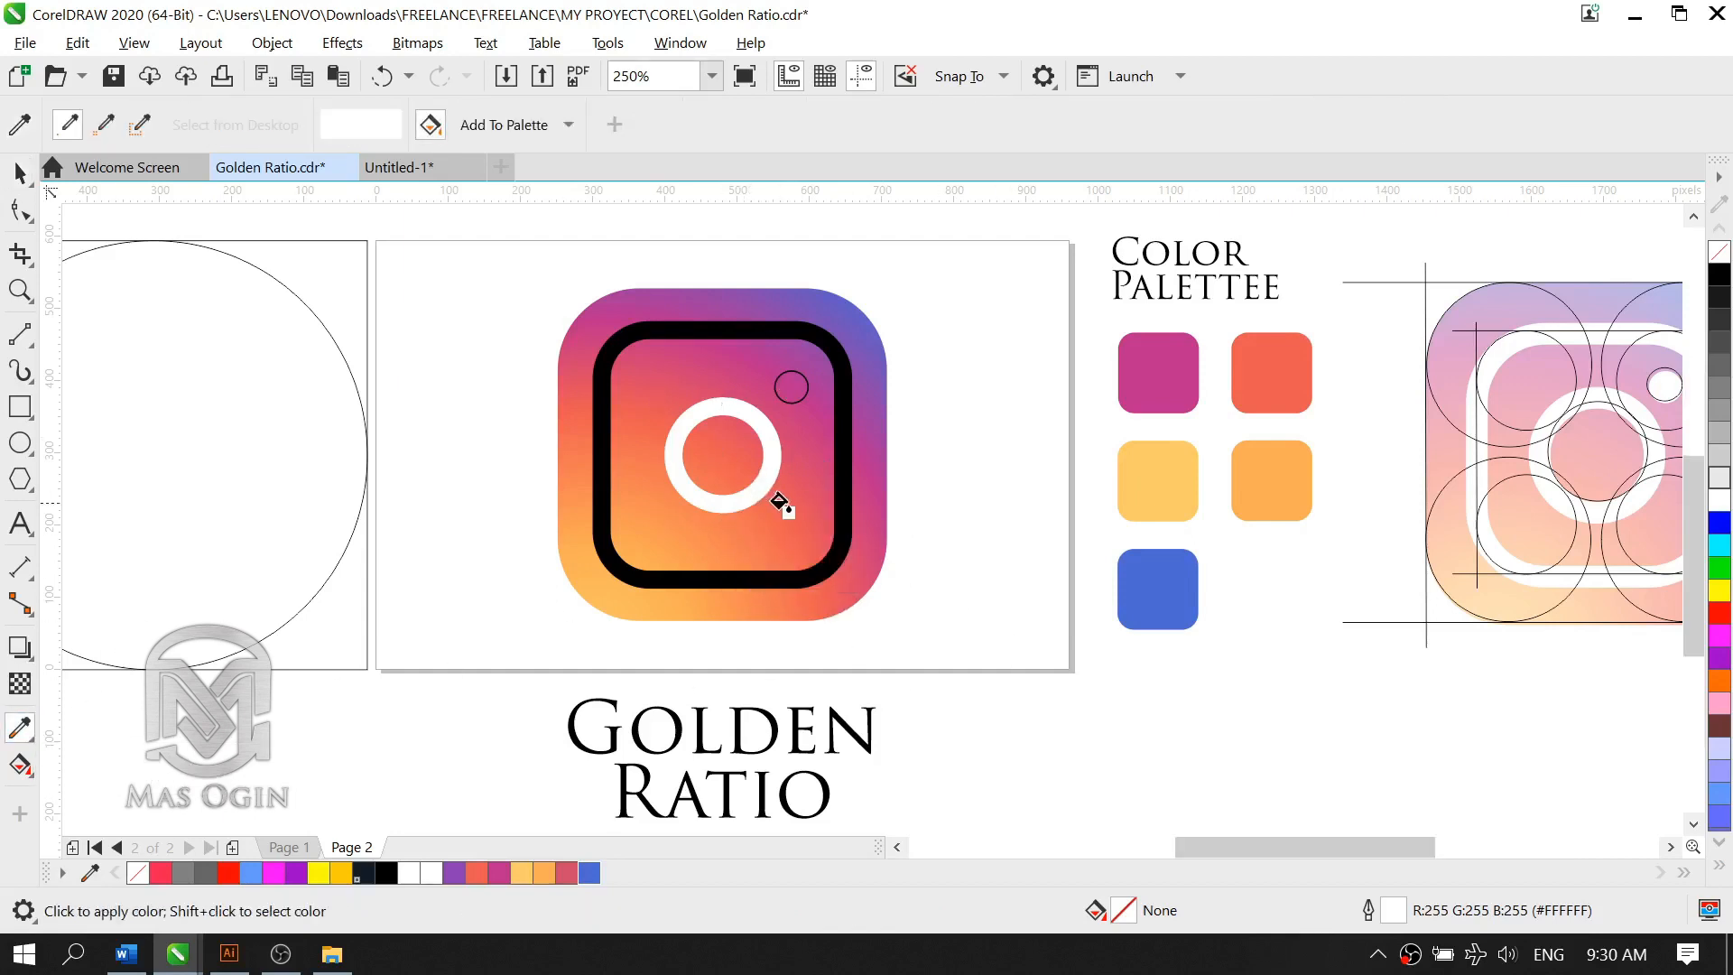
scroll(782, 502, "up", 5)
scroll(886, 566, "down", 2)
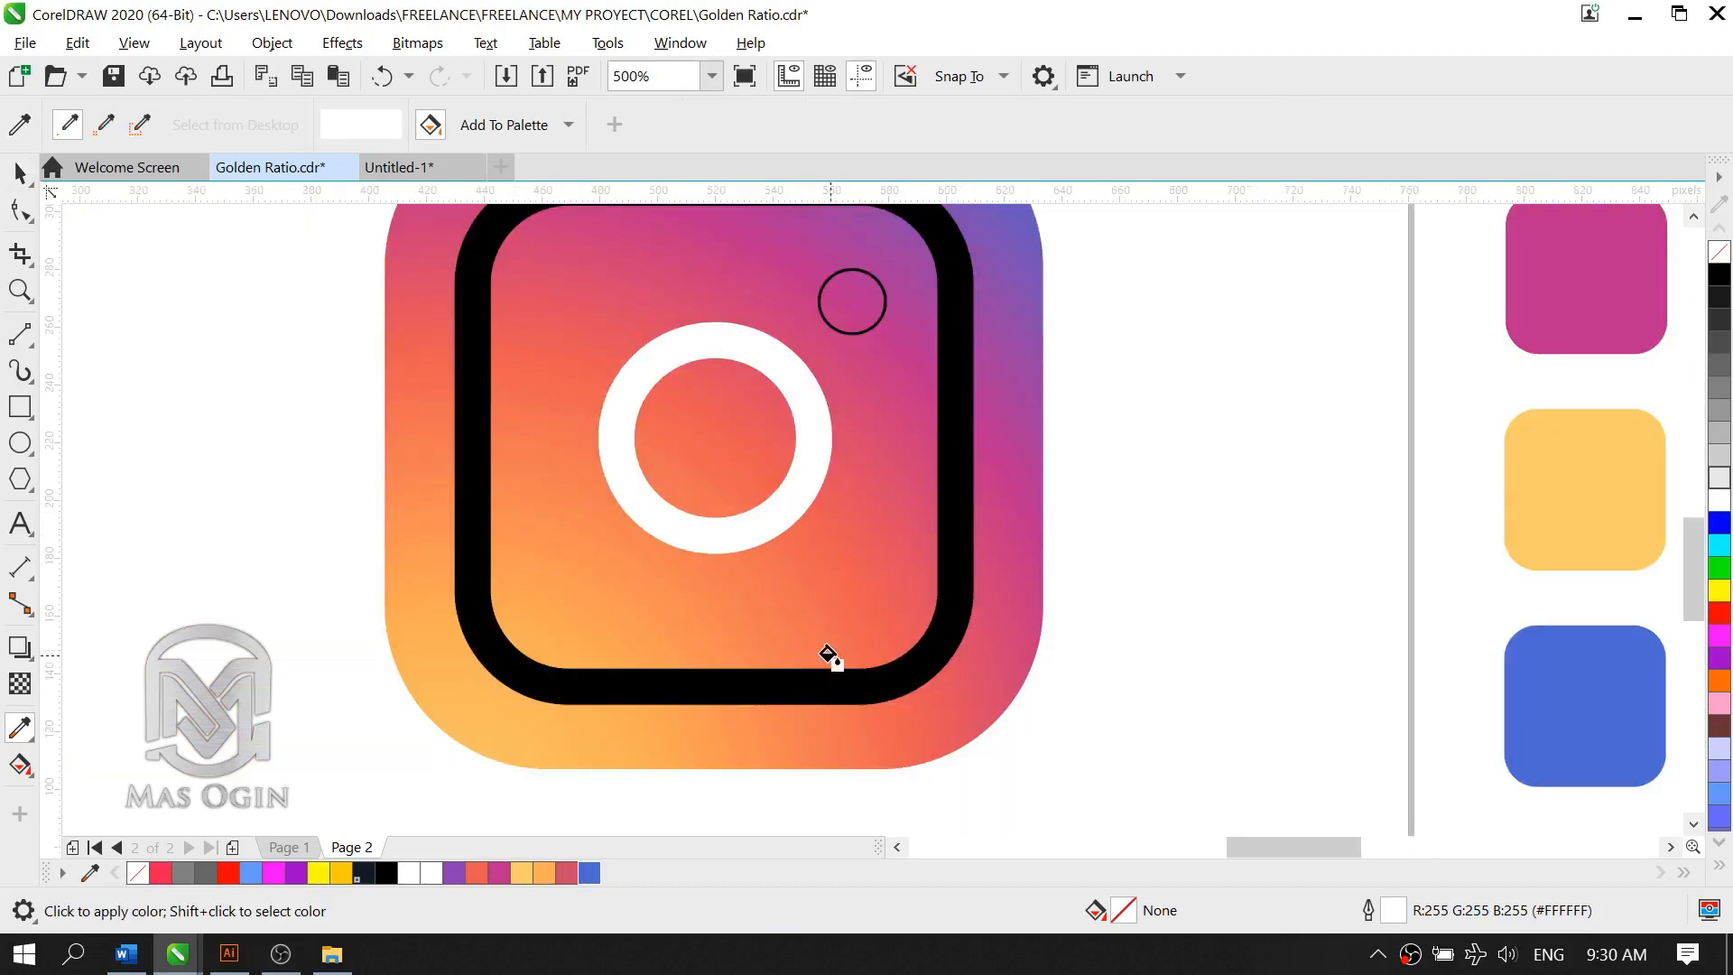
scroll(825, 659, "up", 2)
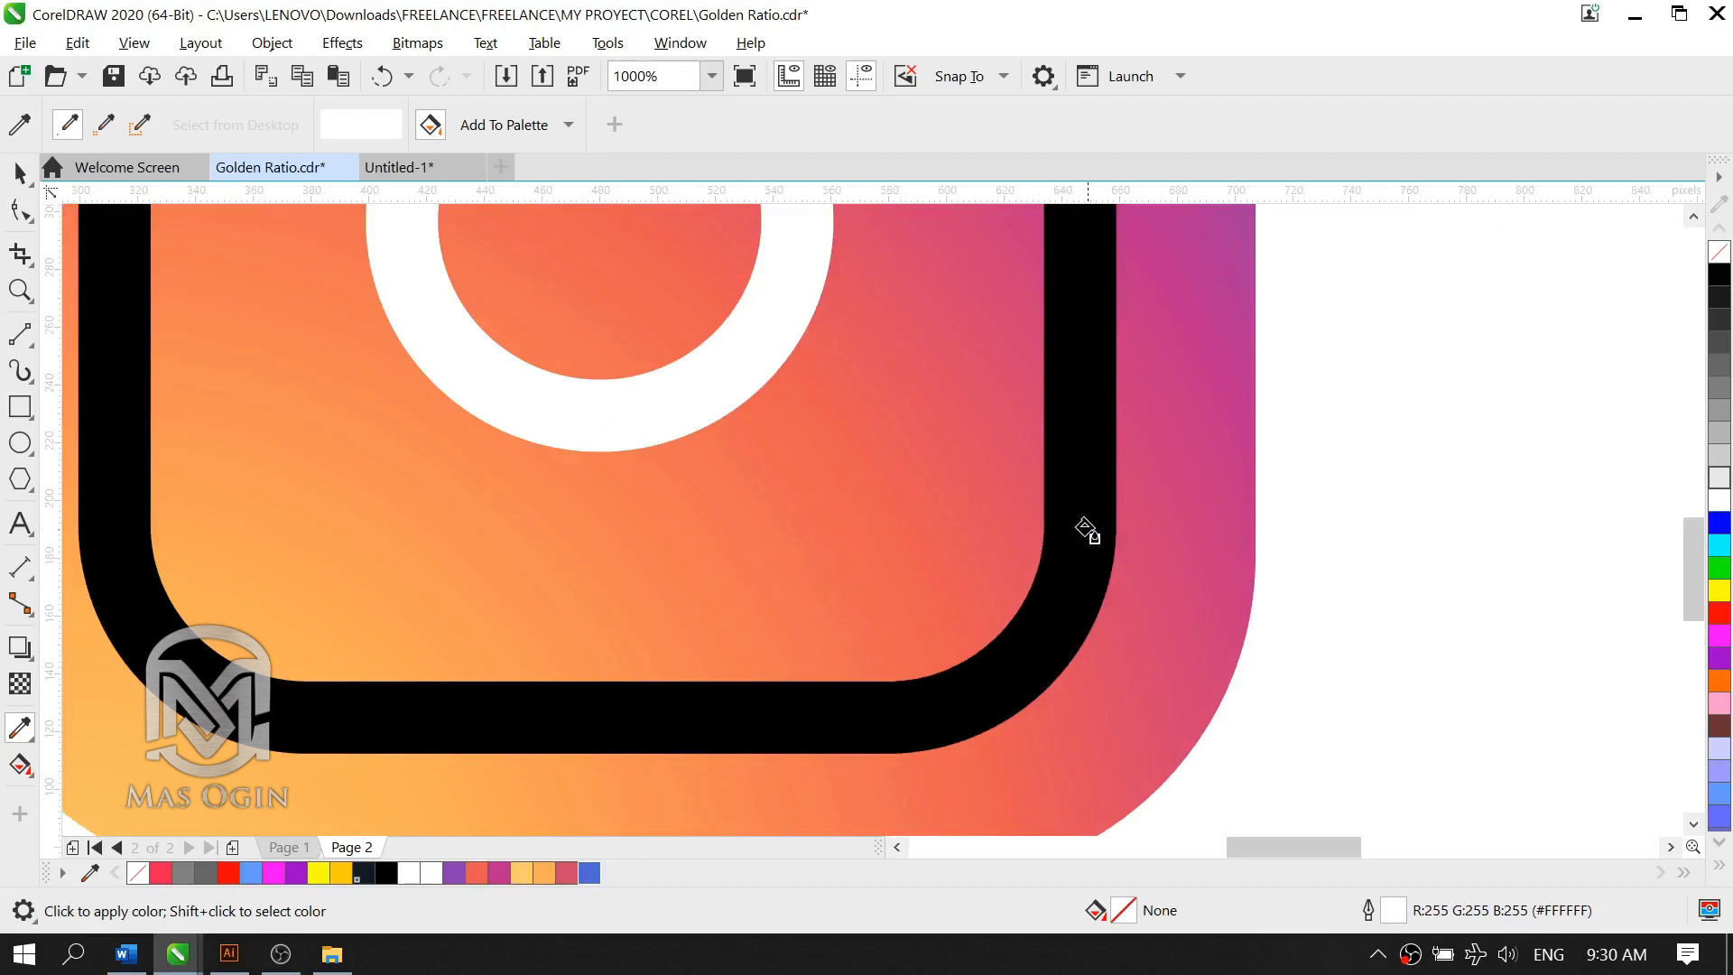
left_click(919, 510)
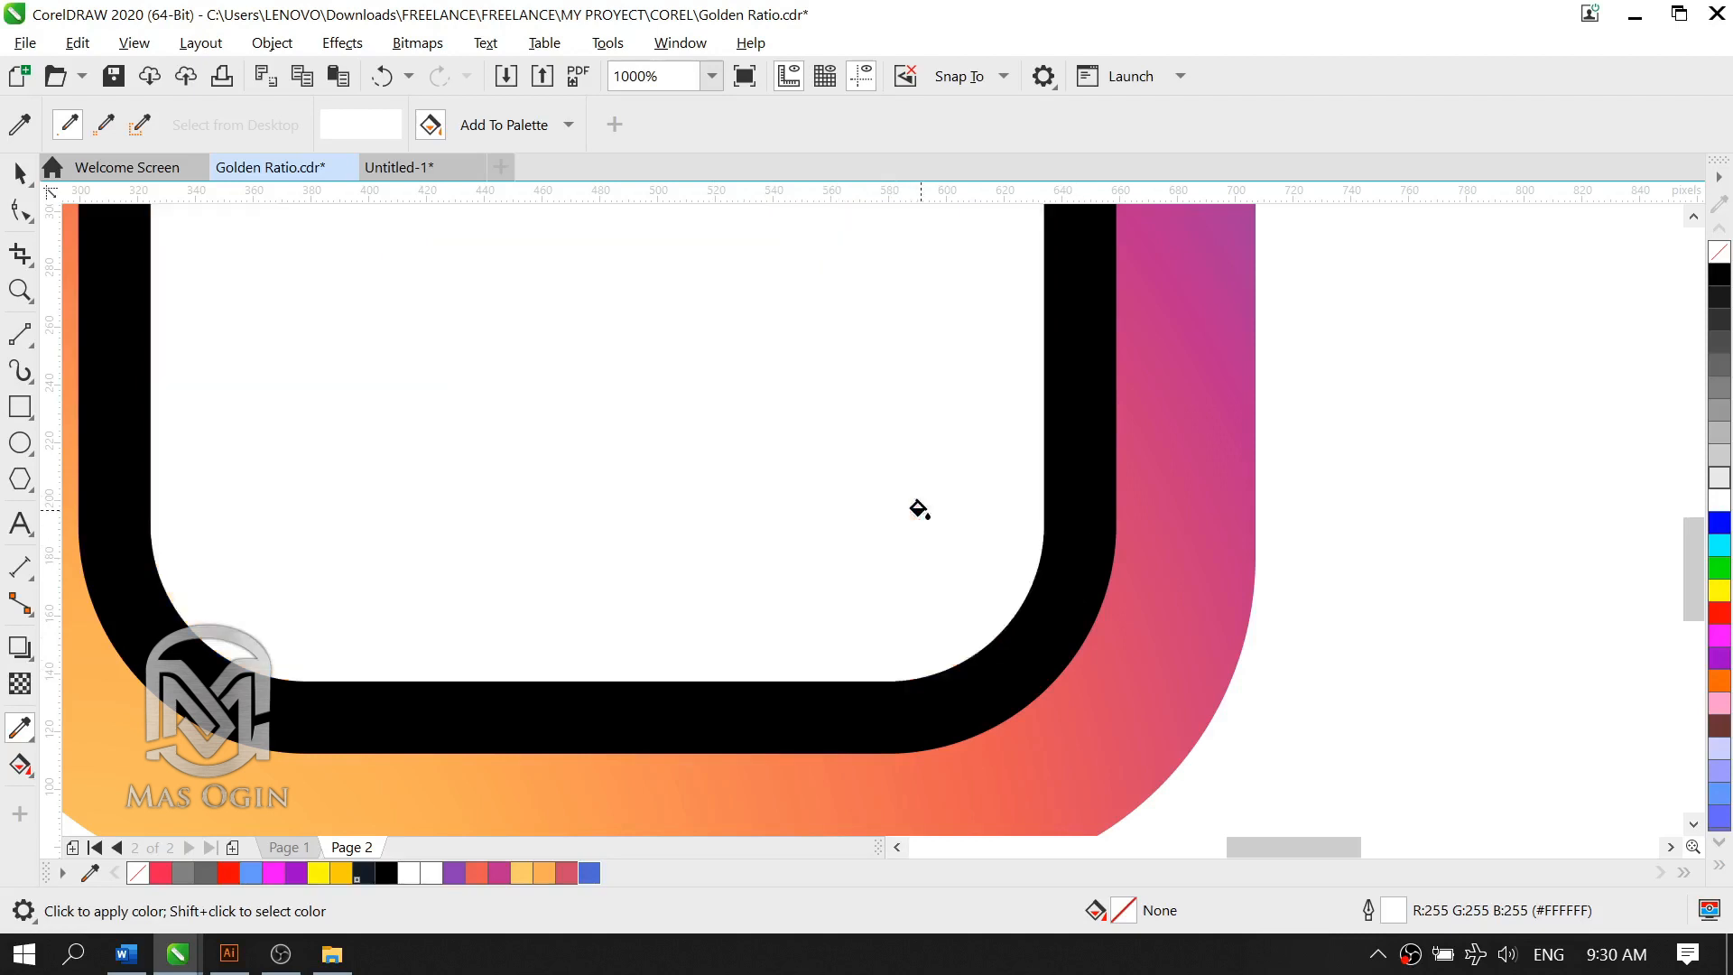
key("ctrl+z")
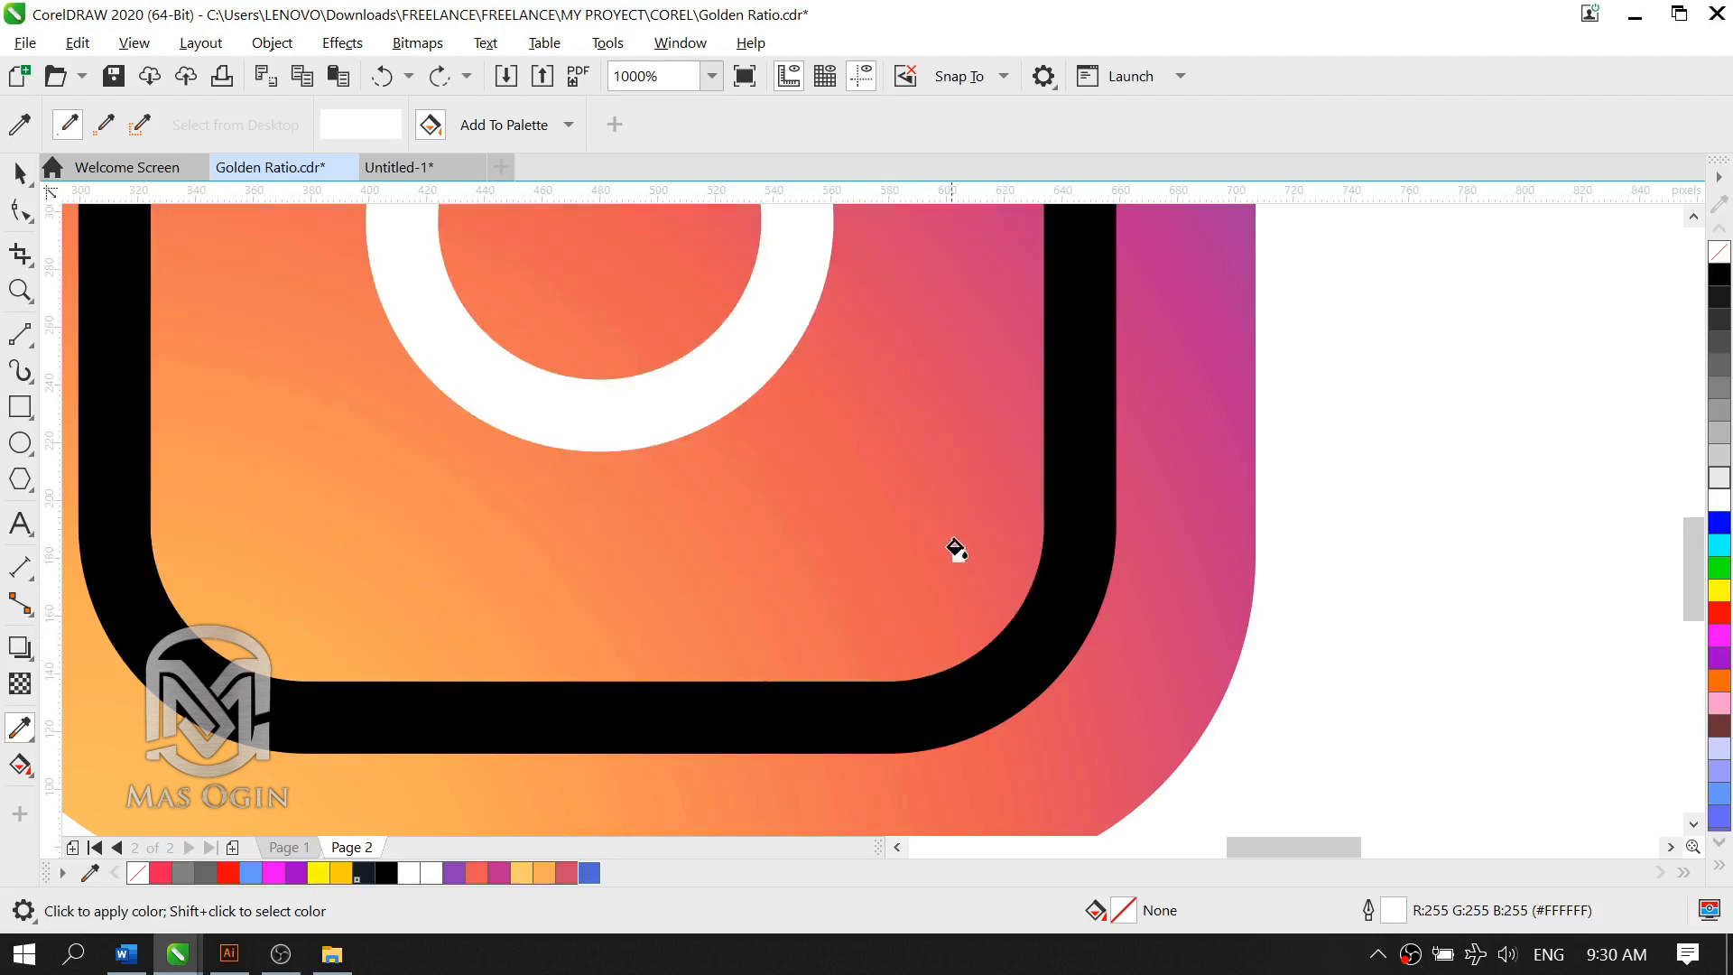
left_click(1075, 463)
scroll(821, 515, "down", 3)
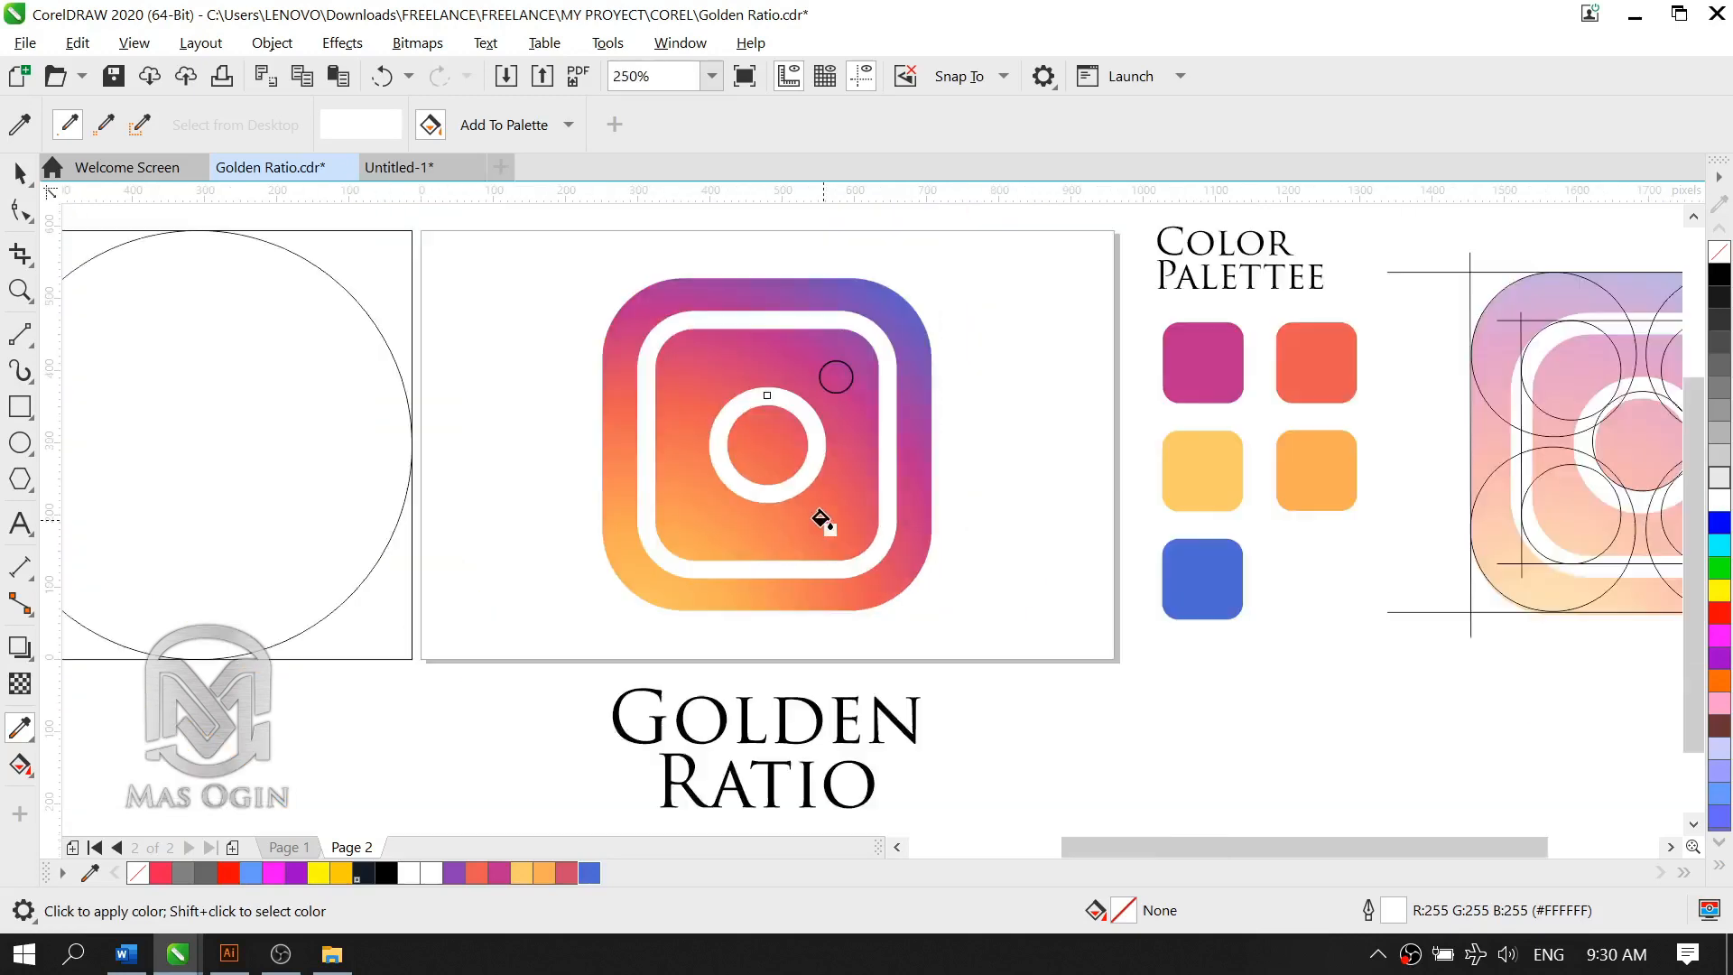
Step: Fill the small circle near the inner square's upper-right corner with white and set its outline to None
scroll(833, 282, "up", 2)
left_click(19, 172)
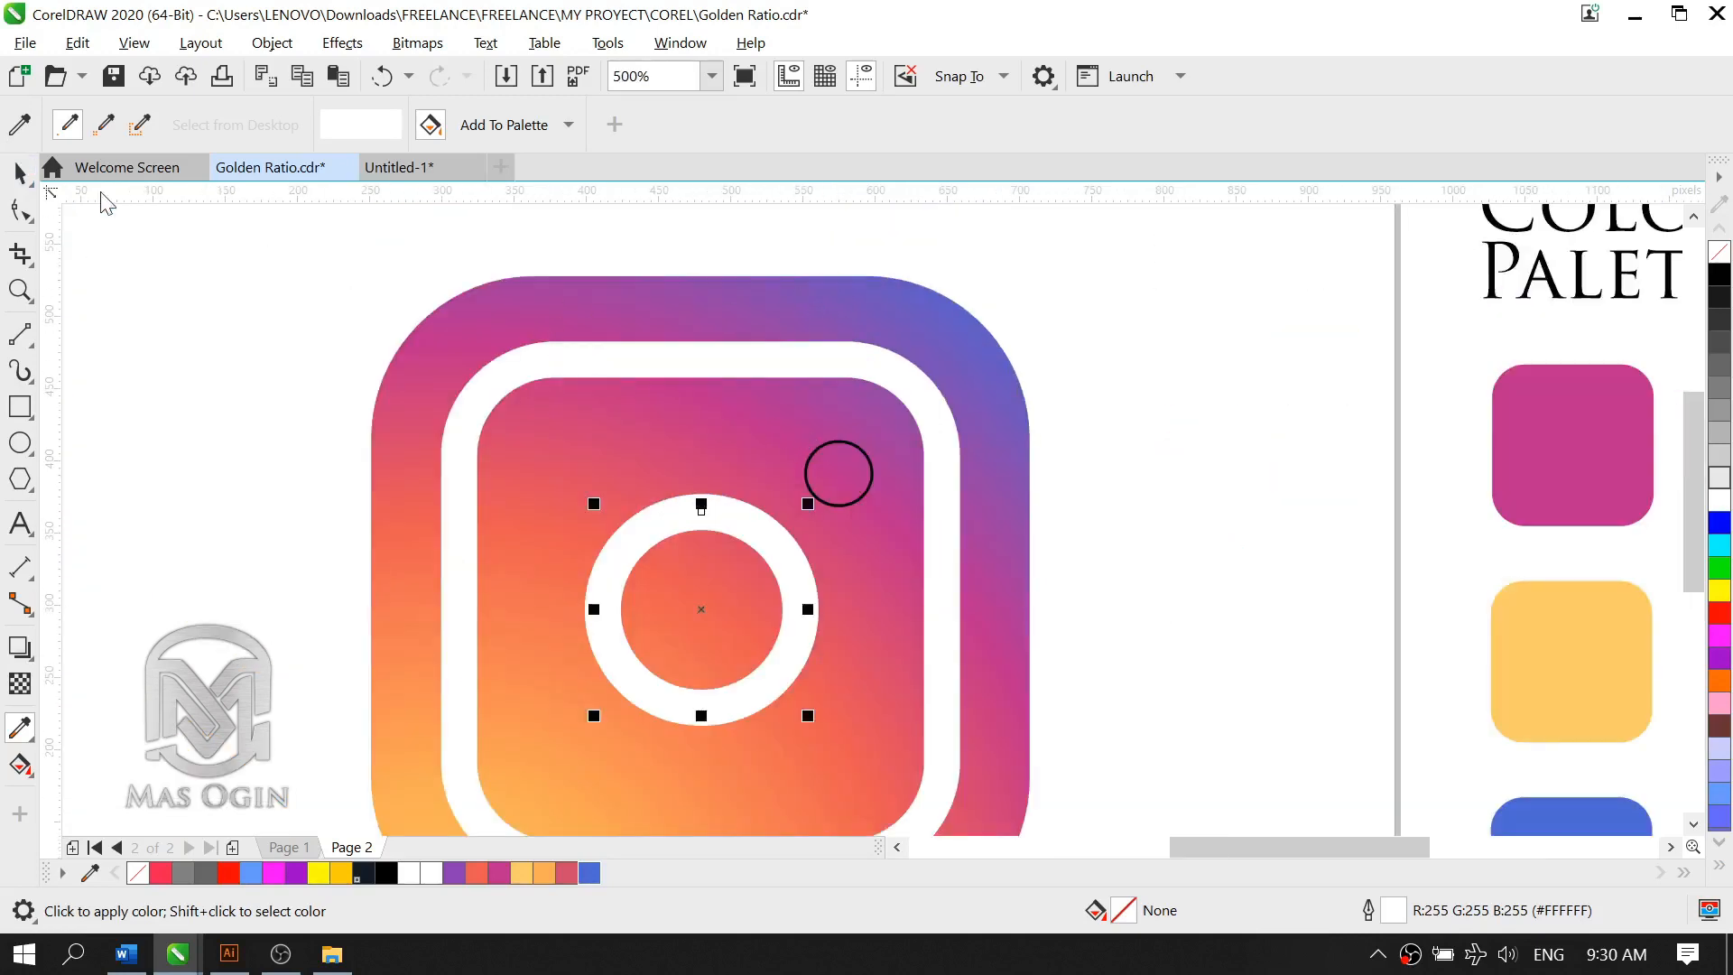
left_click(860, 492)
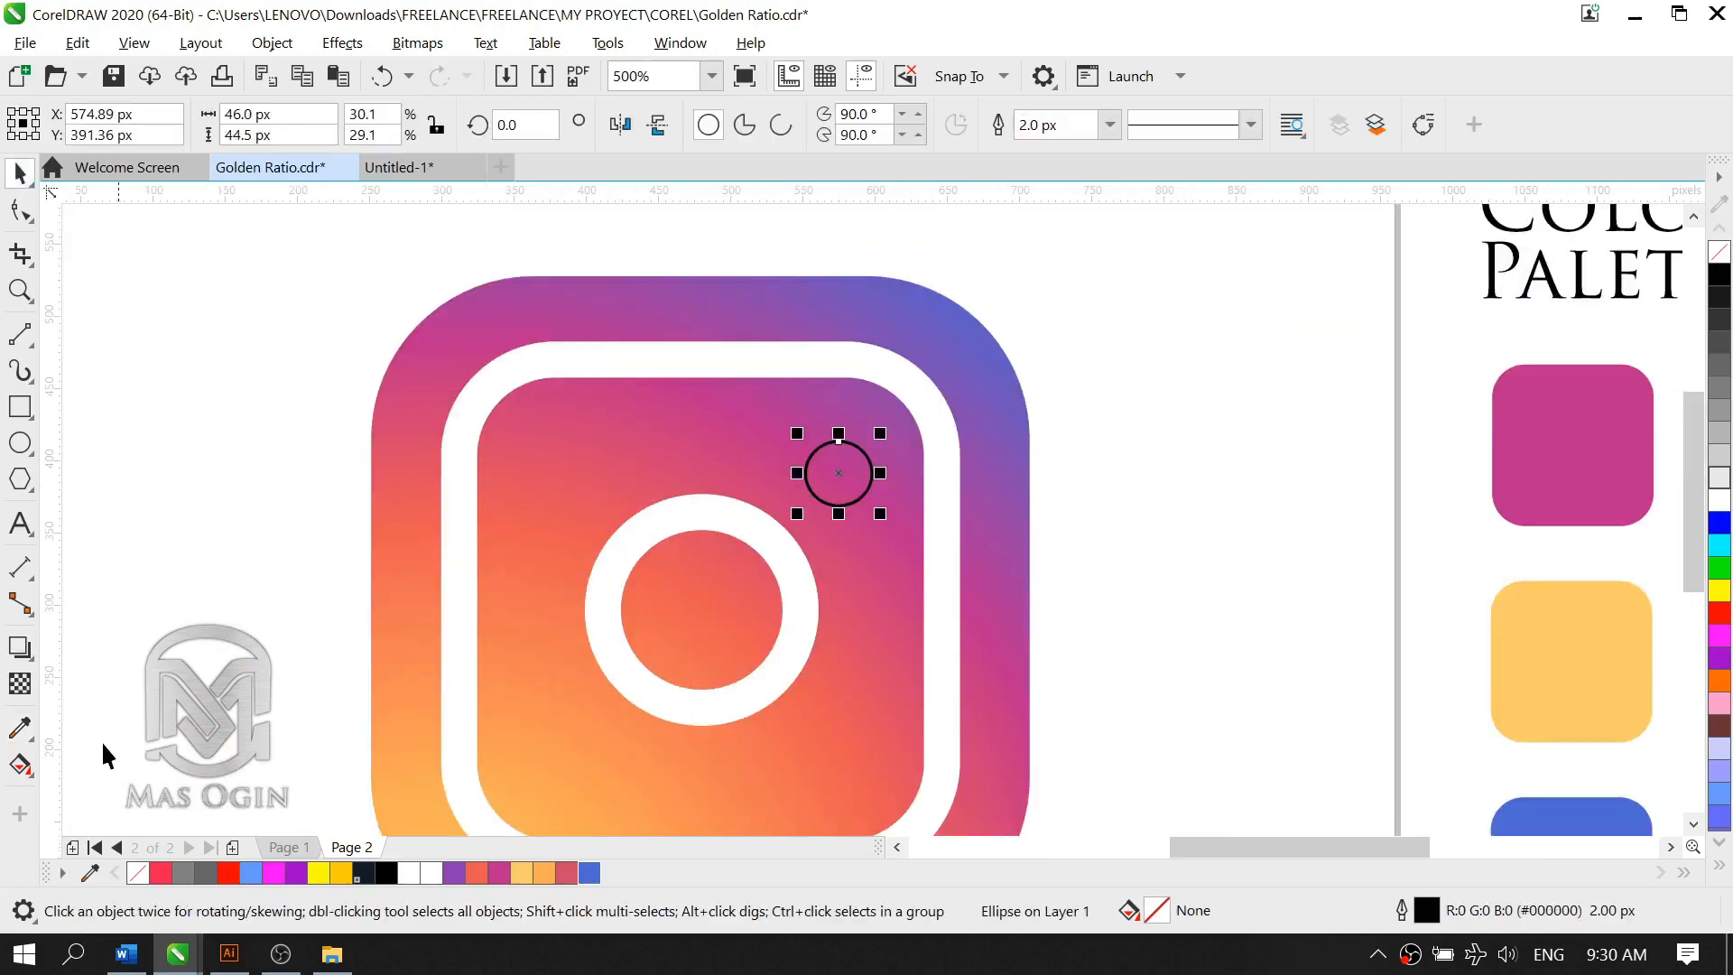
left_click(408, 873)
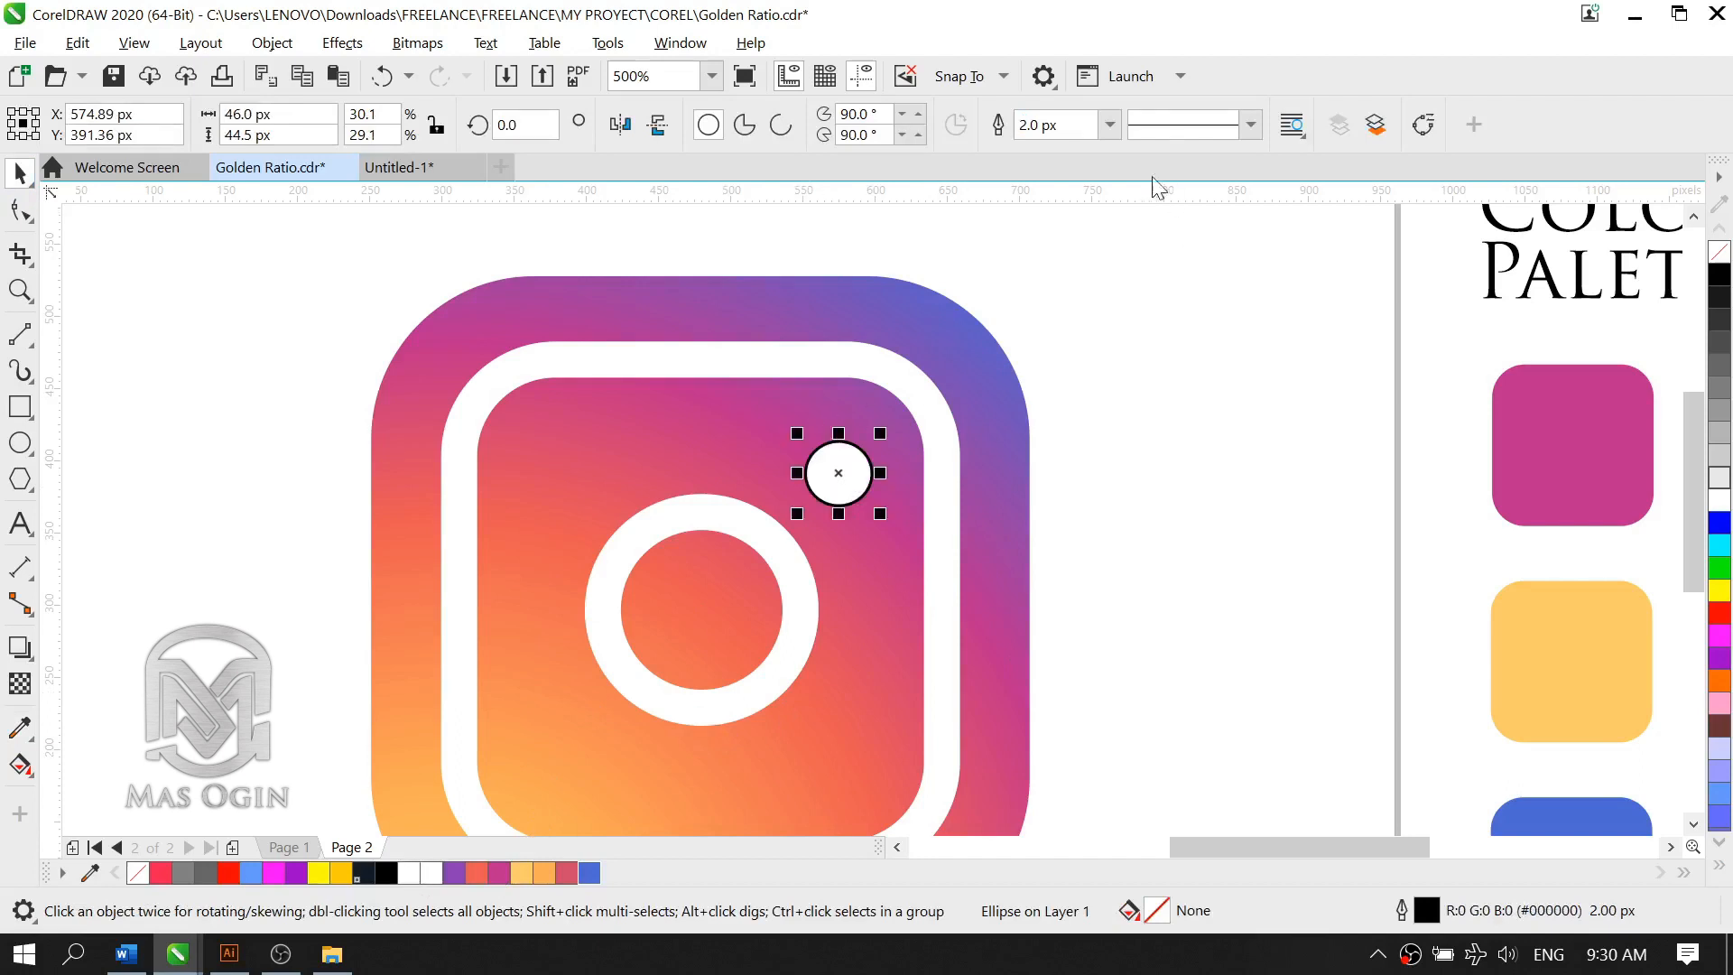
left_click(1110, 125)
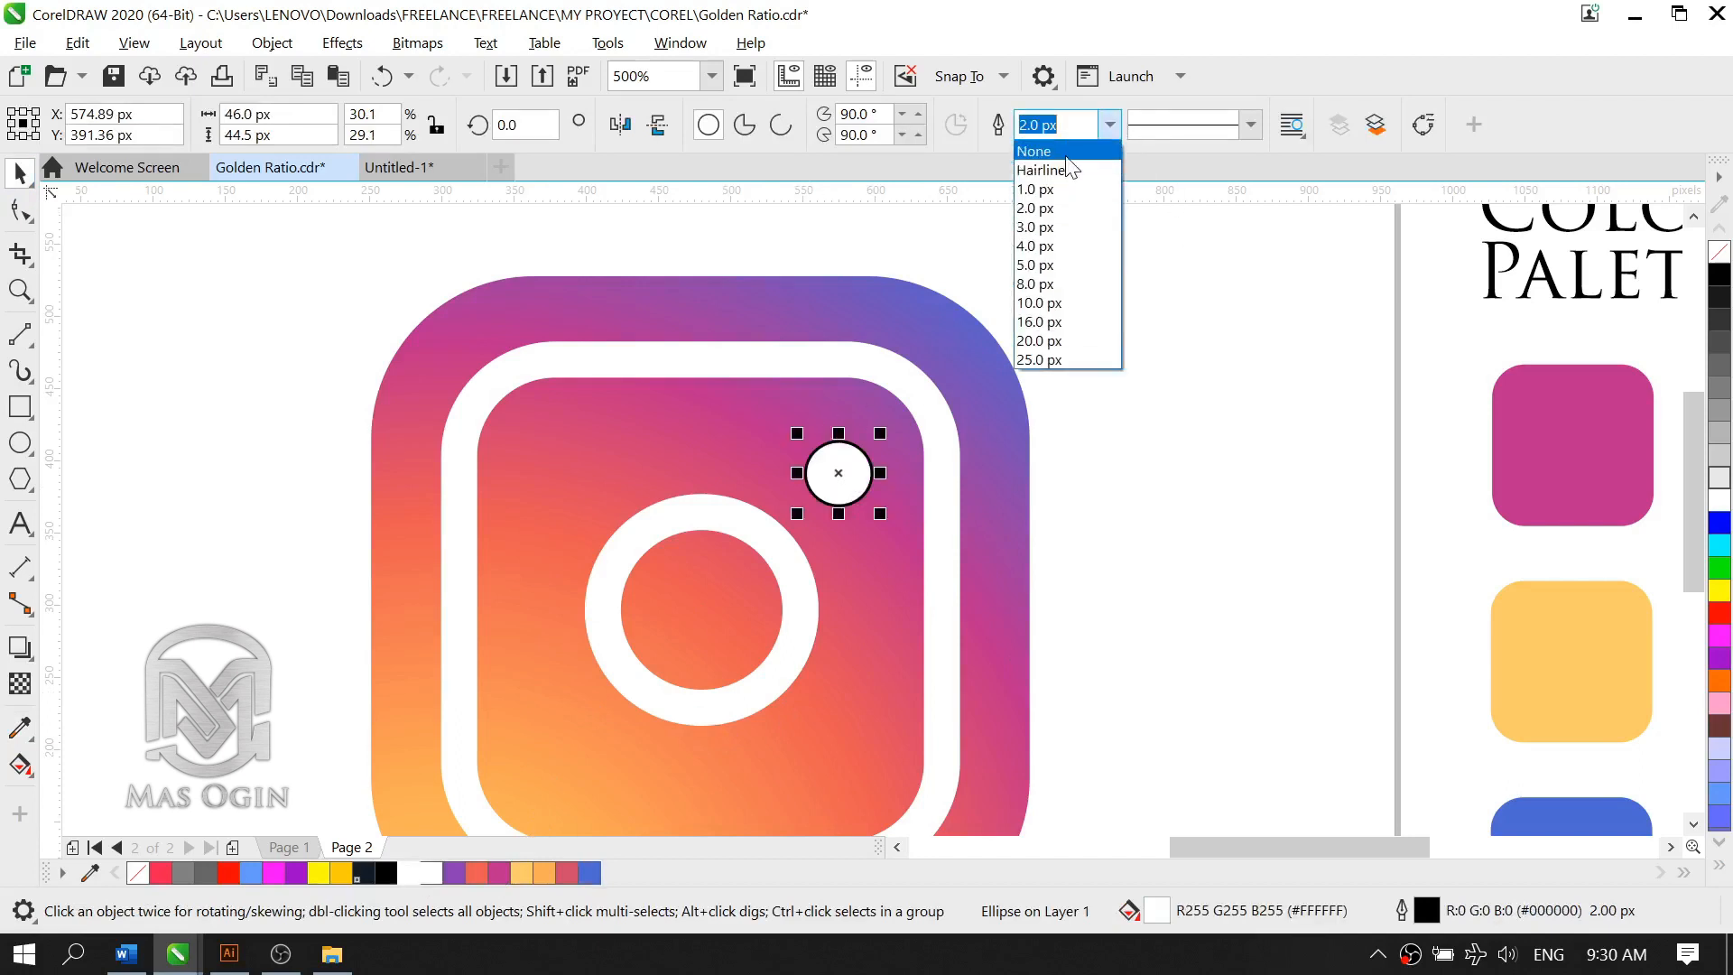
left_click(1067, 156)
left_click(1188, 415)
Step: Examine the coloured logo up close and beside the reference construction, checking the white inner square, ring and dot
scroll(1014, 513, "down", 1)
scroll(994, 515, "down", 1)
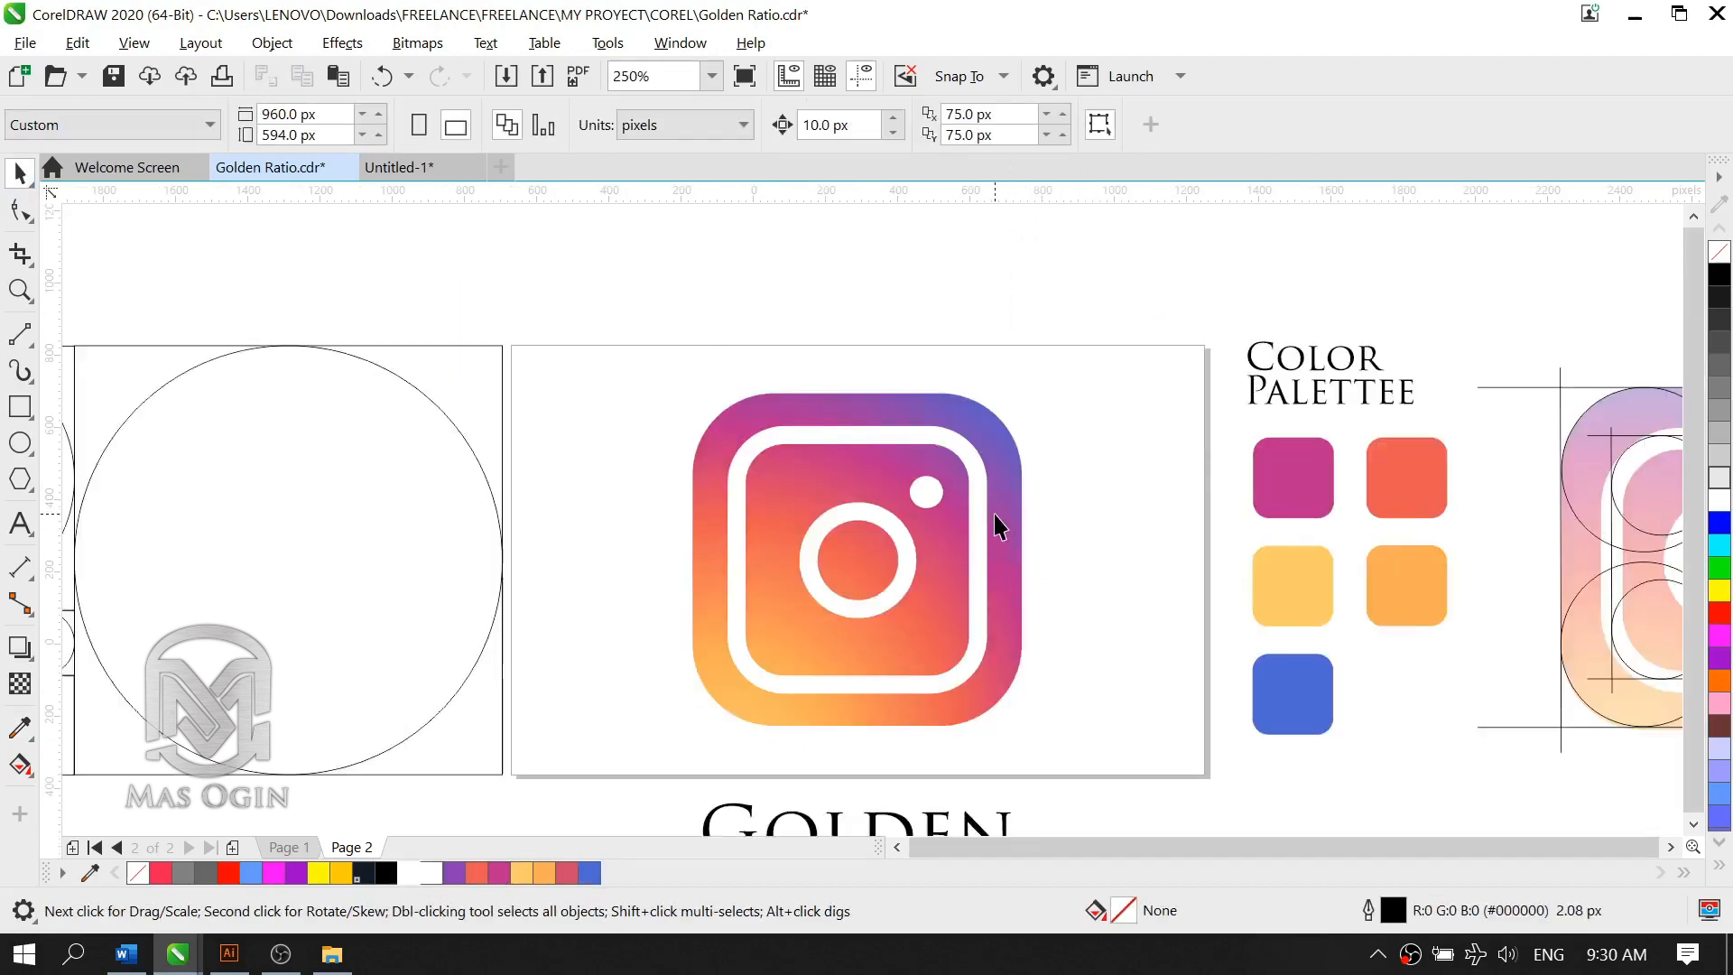
scroll(1005, 562, "up", 2)
left_click(936, 545)
scroll(882, 512, "down", 1)
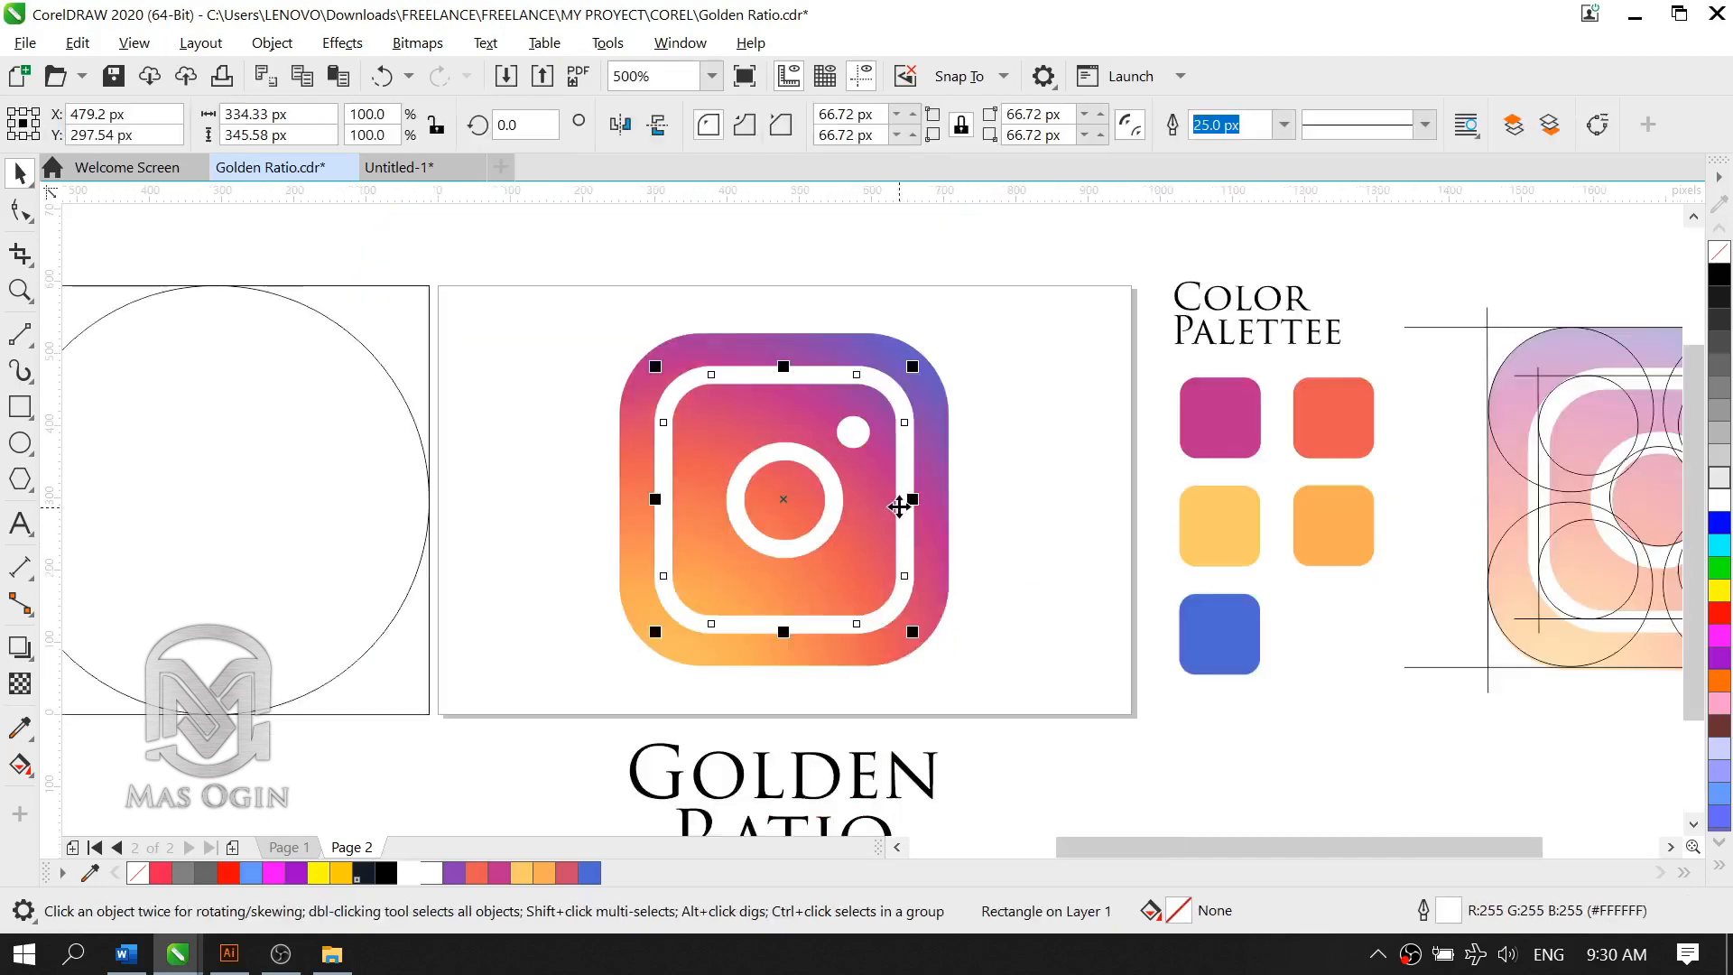
scroll(646, 511, "down", 2)
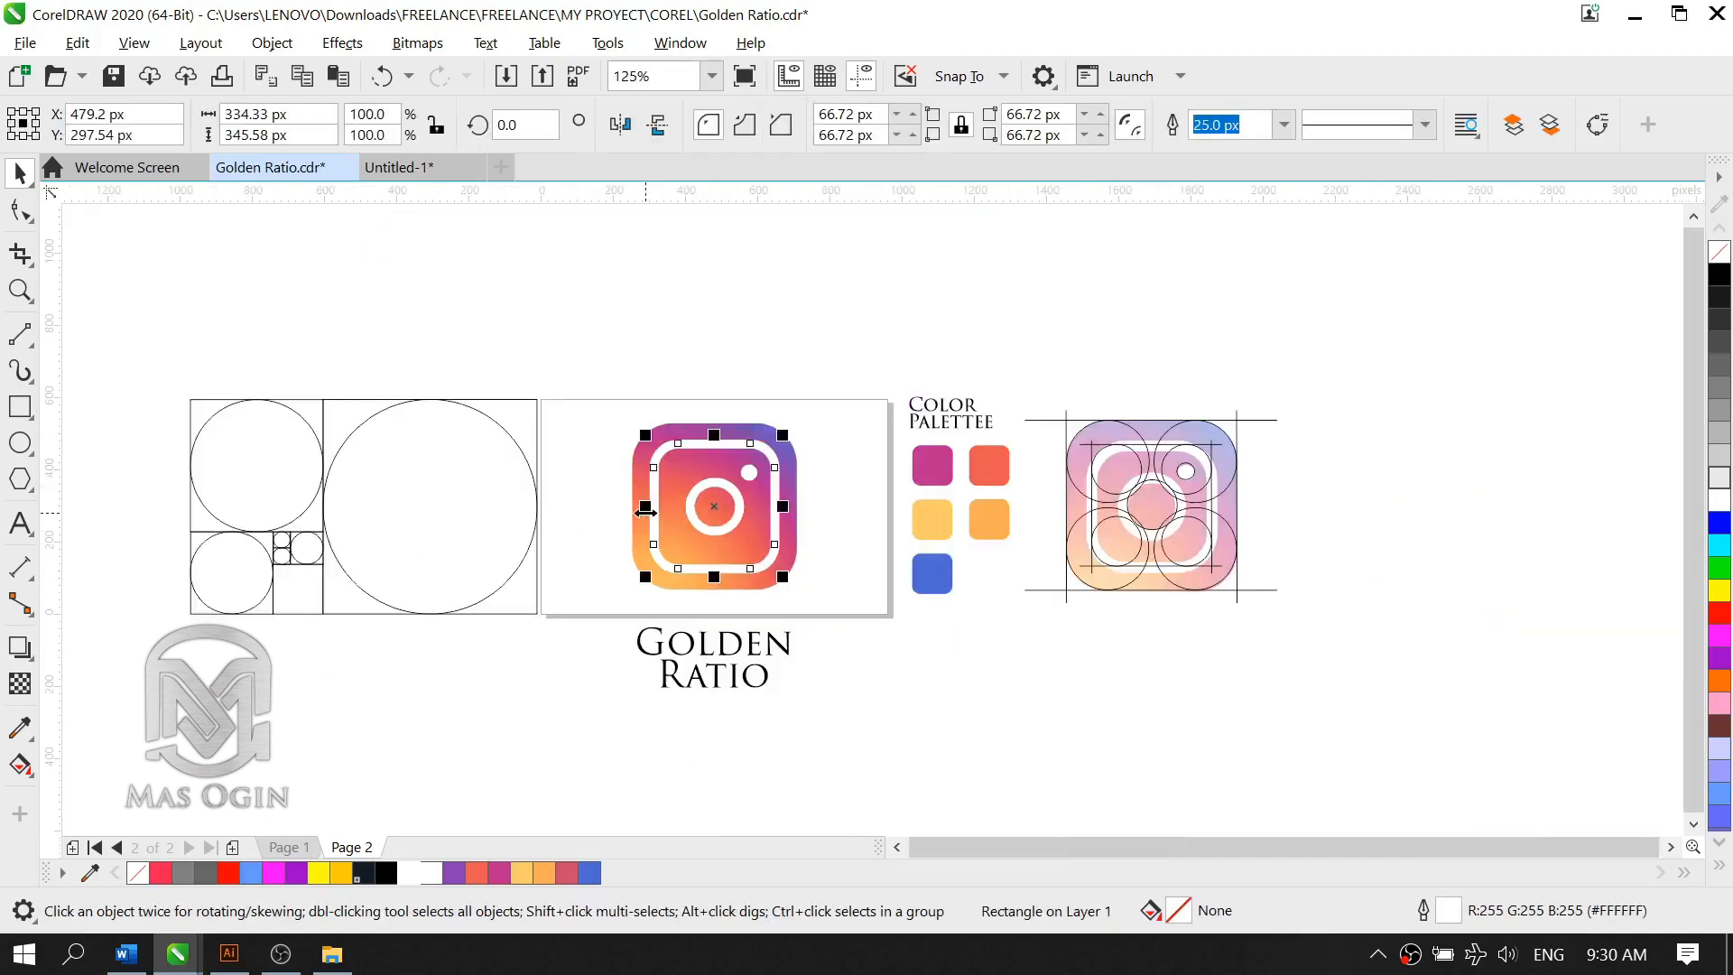
scroll(670, 583, "up", 1)
left_click(1006, 511)
scroll(804, 497, "down", 1)
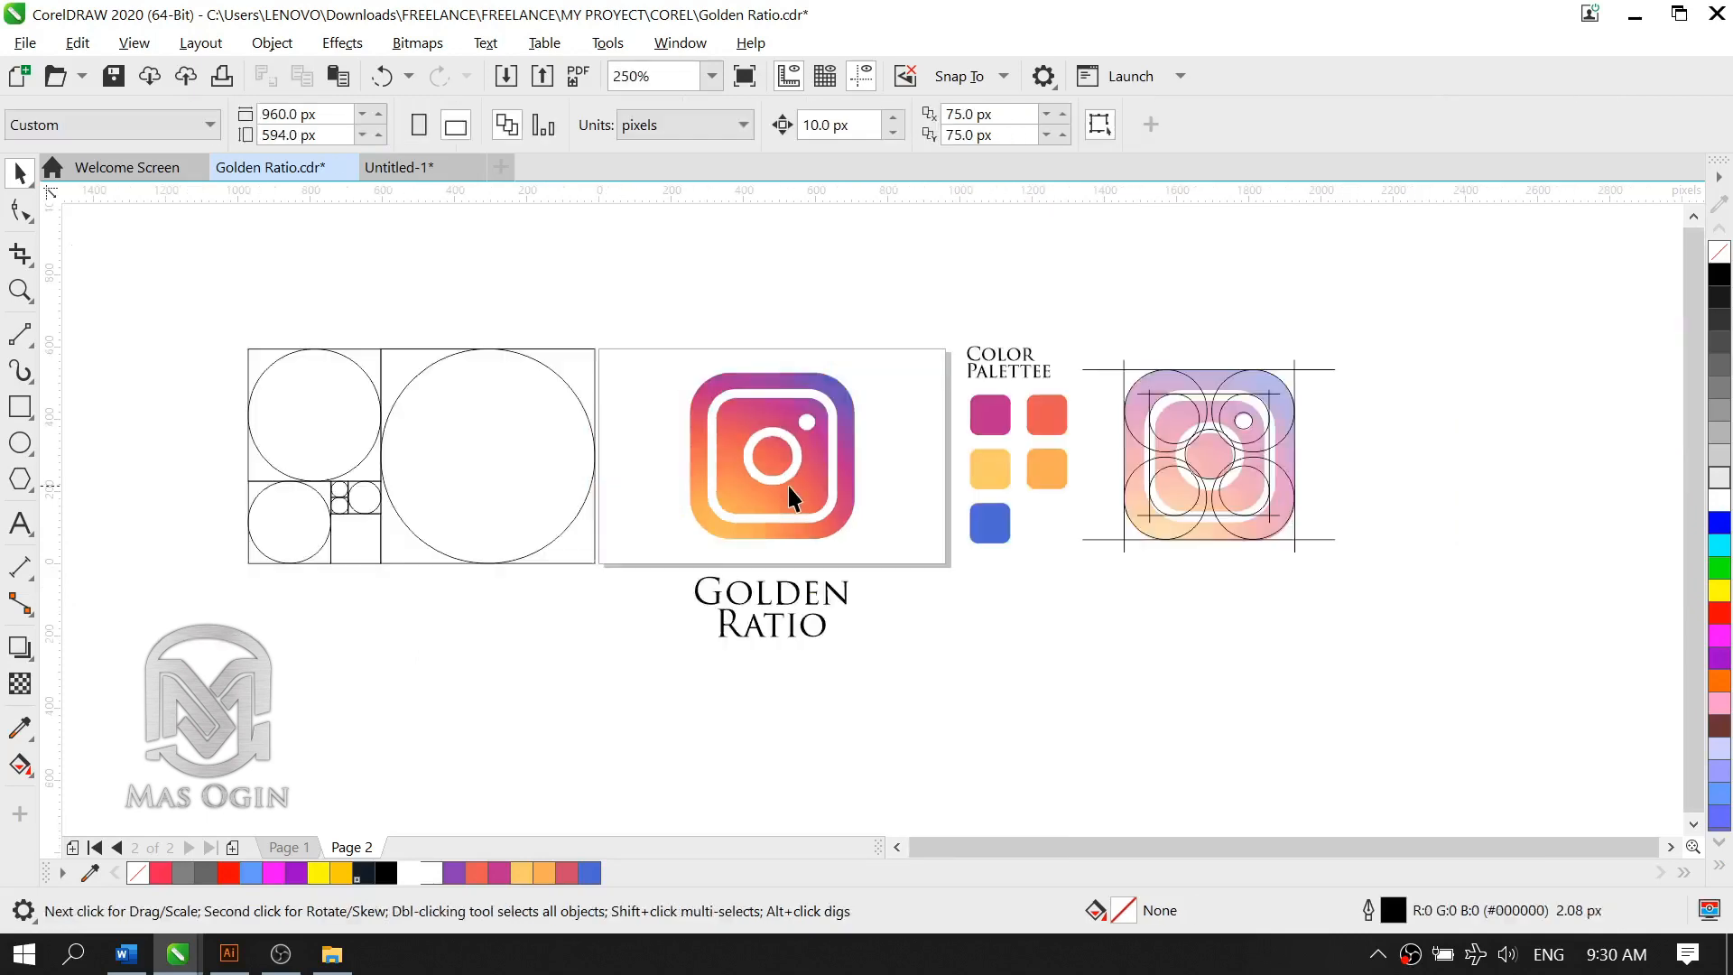
scroll(646, 411, "up", 1)
scroll(994, 477, "down", 1)
scroll(1113, 483, "up", 1)
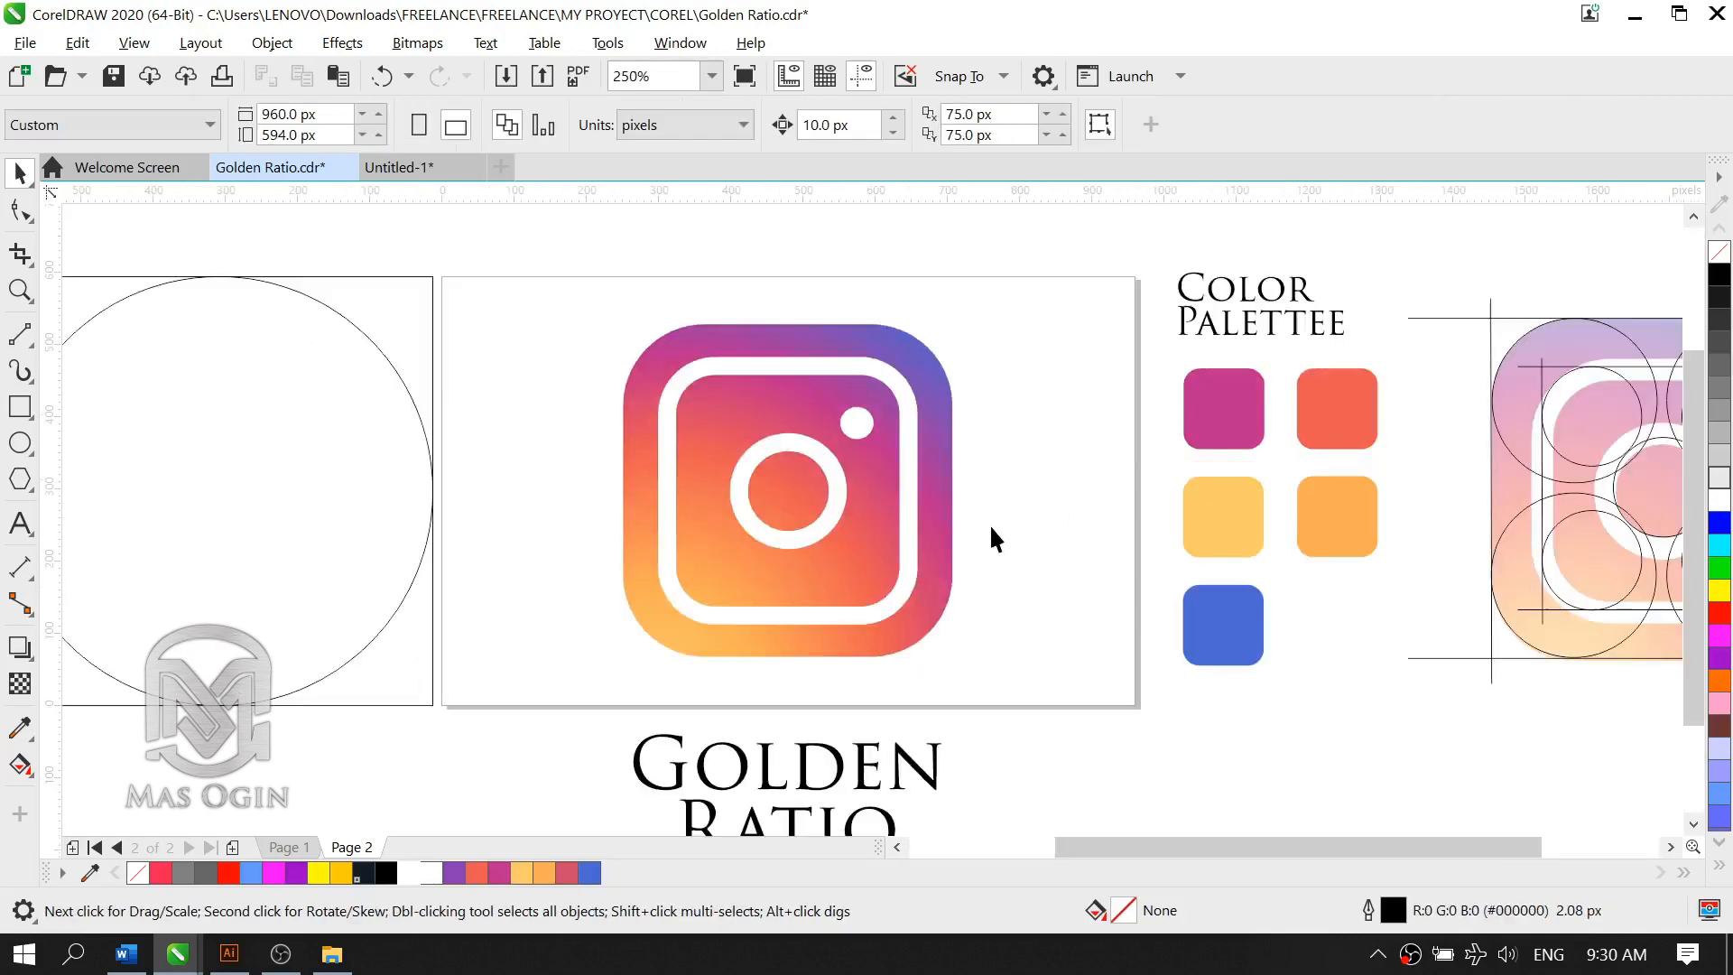
left_click(857, 426)
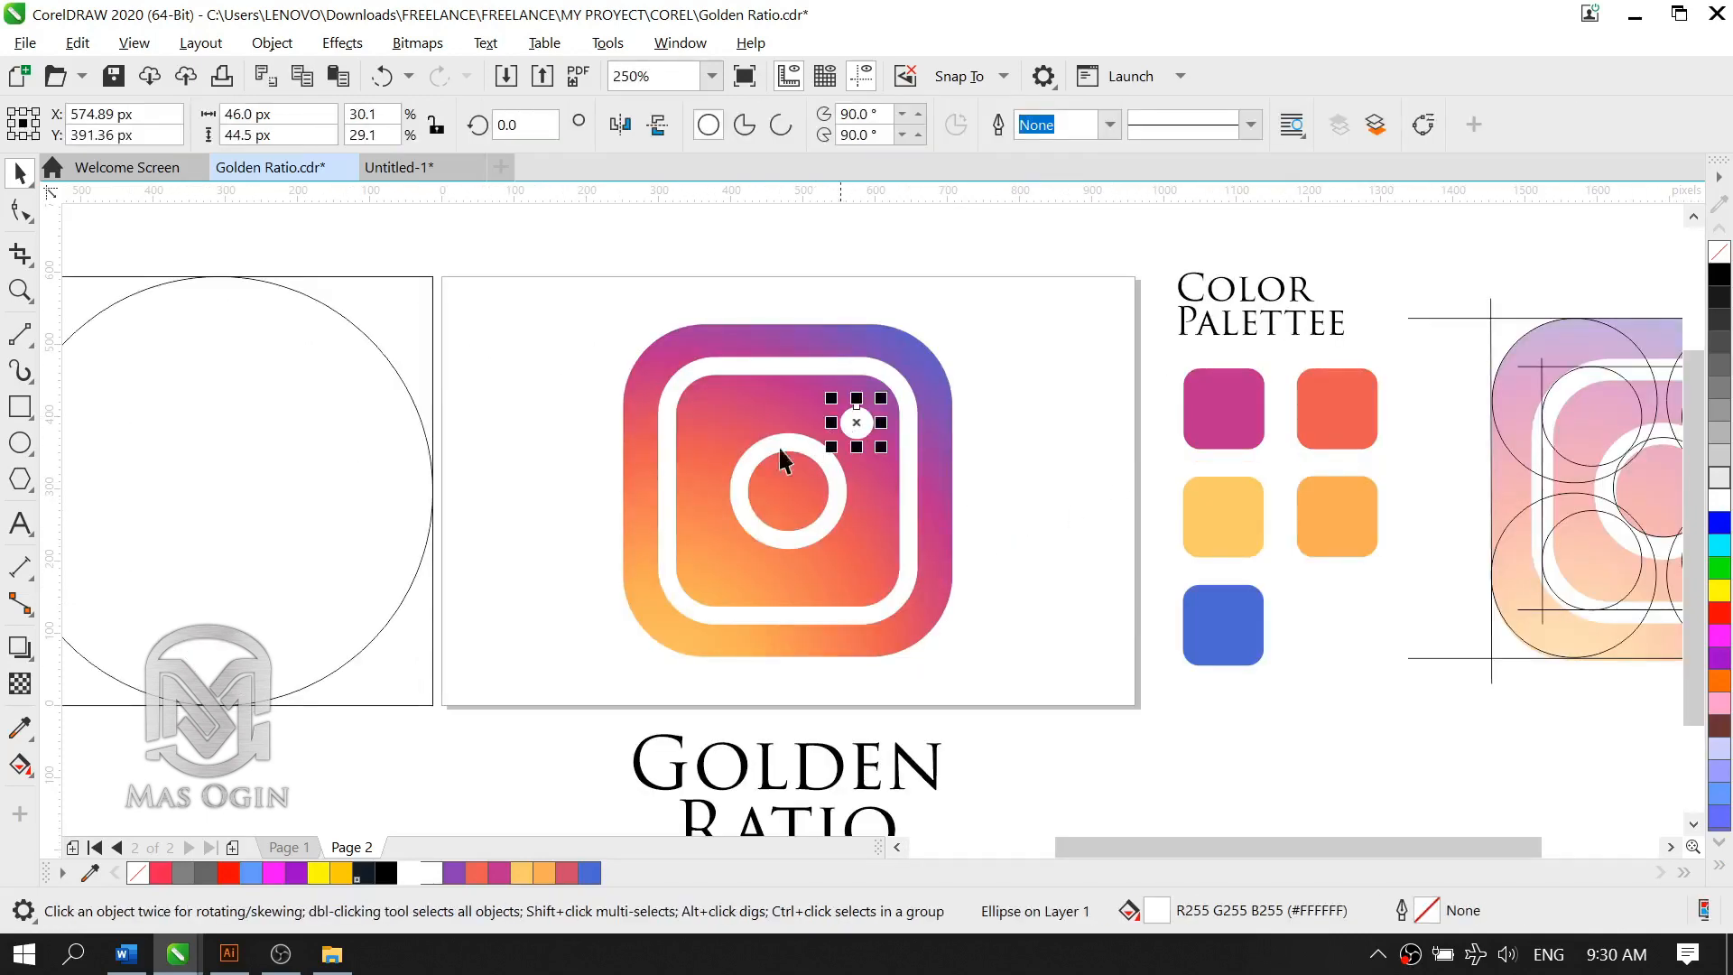
Step: Set the outline width of the white central ring to 30 px
left_click(837, 512)
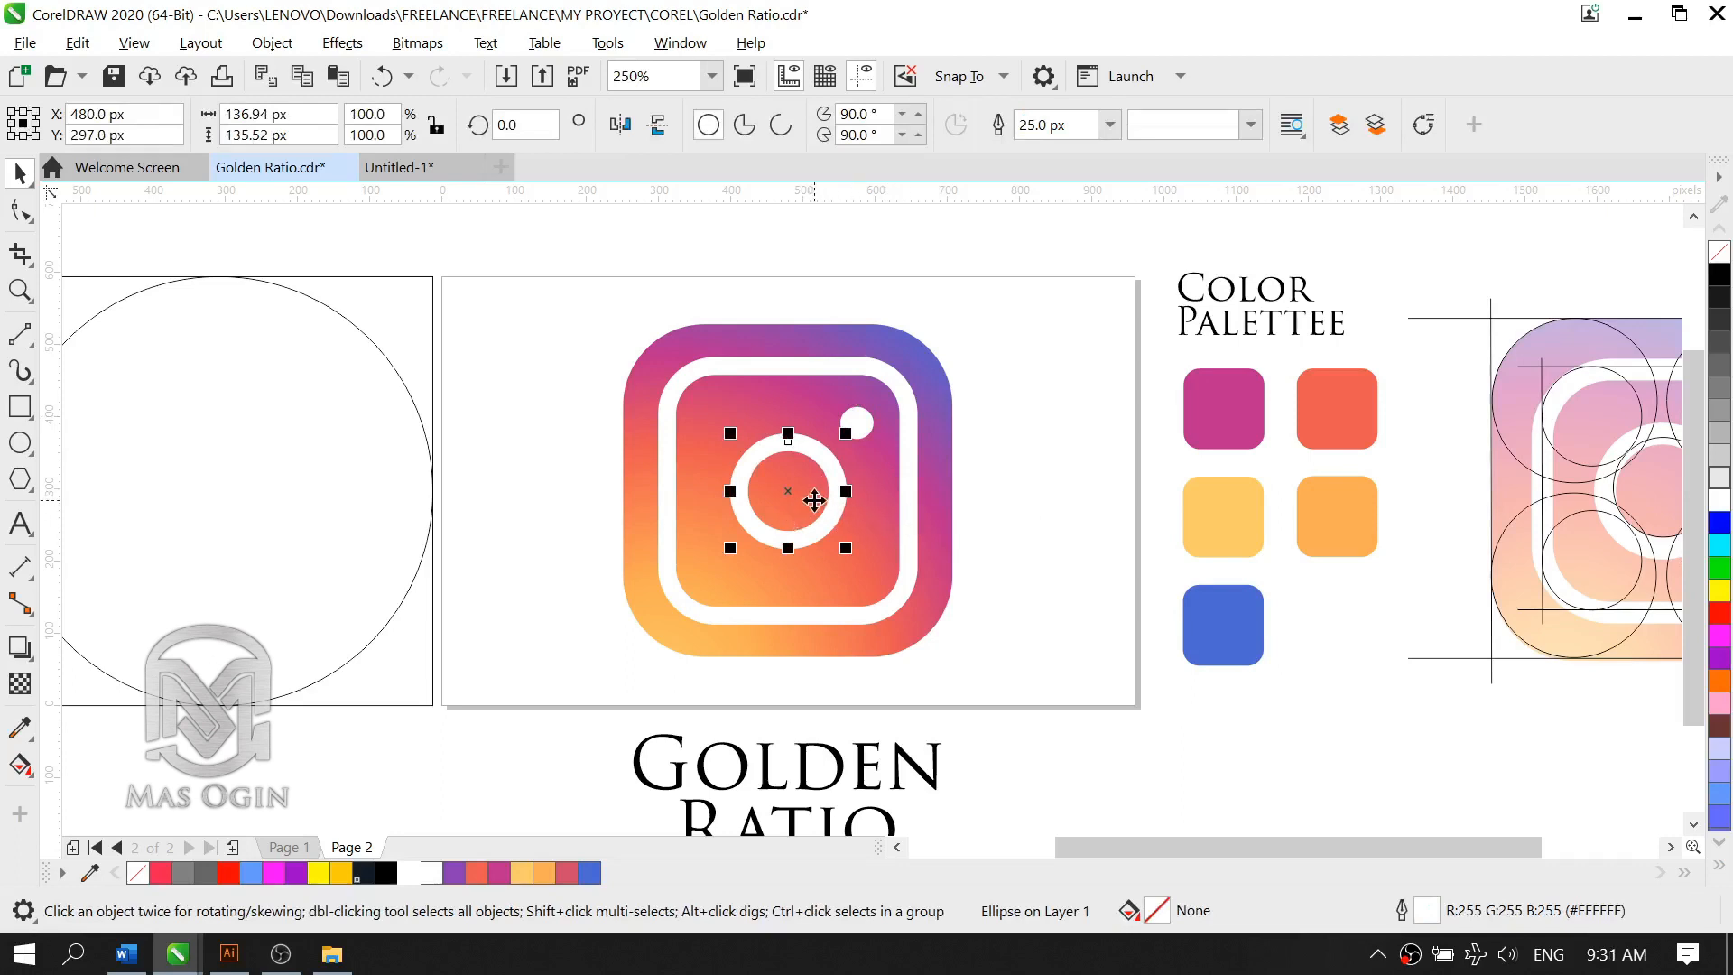
left_click(1106, 128)
left_click(1109, 127)
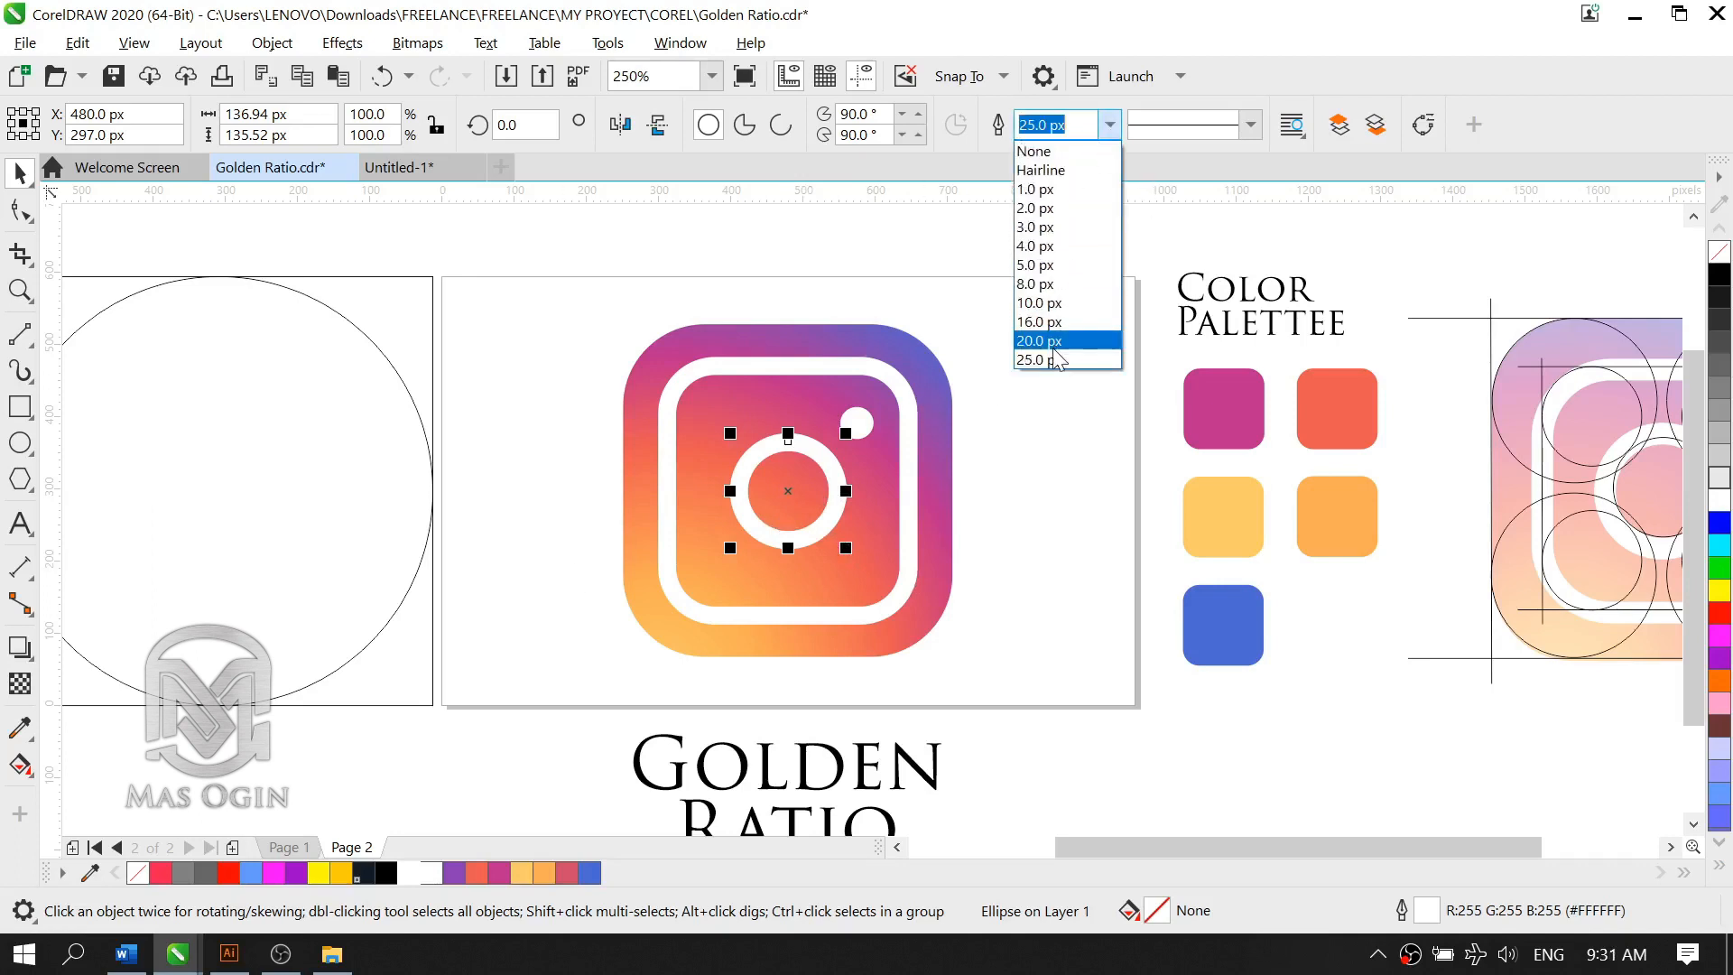
type("30")
key("Return")
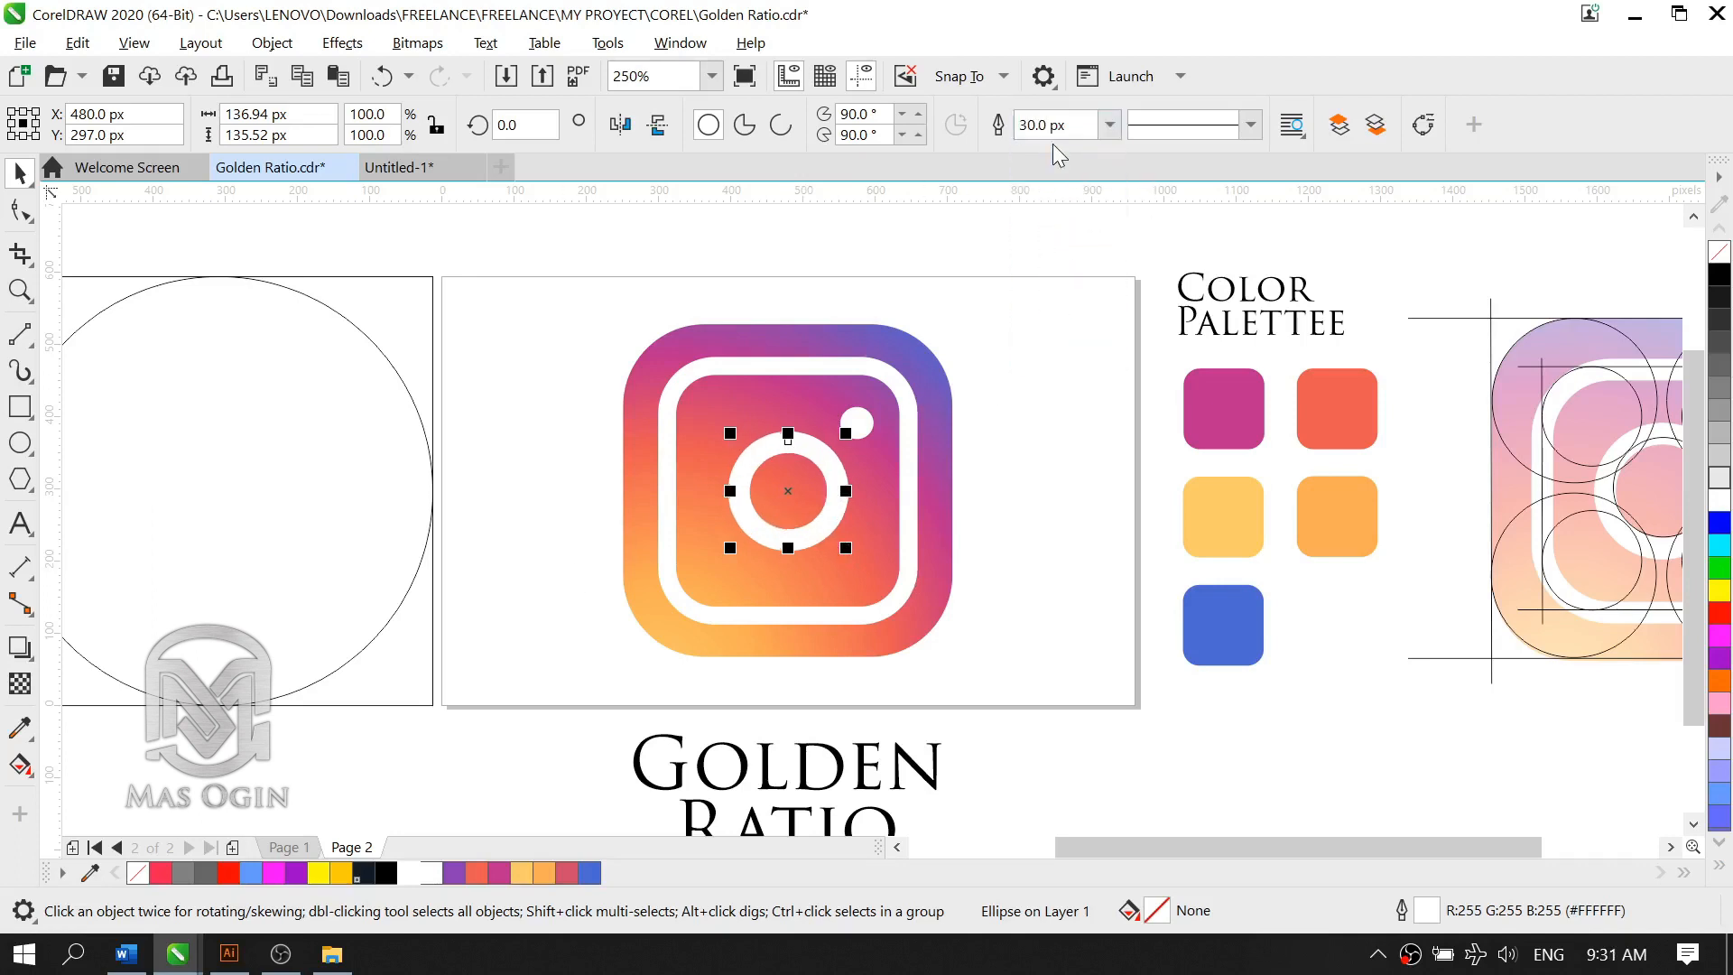
Step: Set the outline width of the white inner rounded square to 30 px
left_click(907, 461)
left_click(1242, 123)
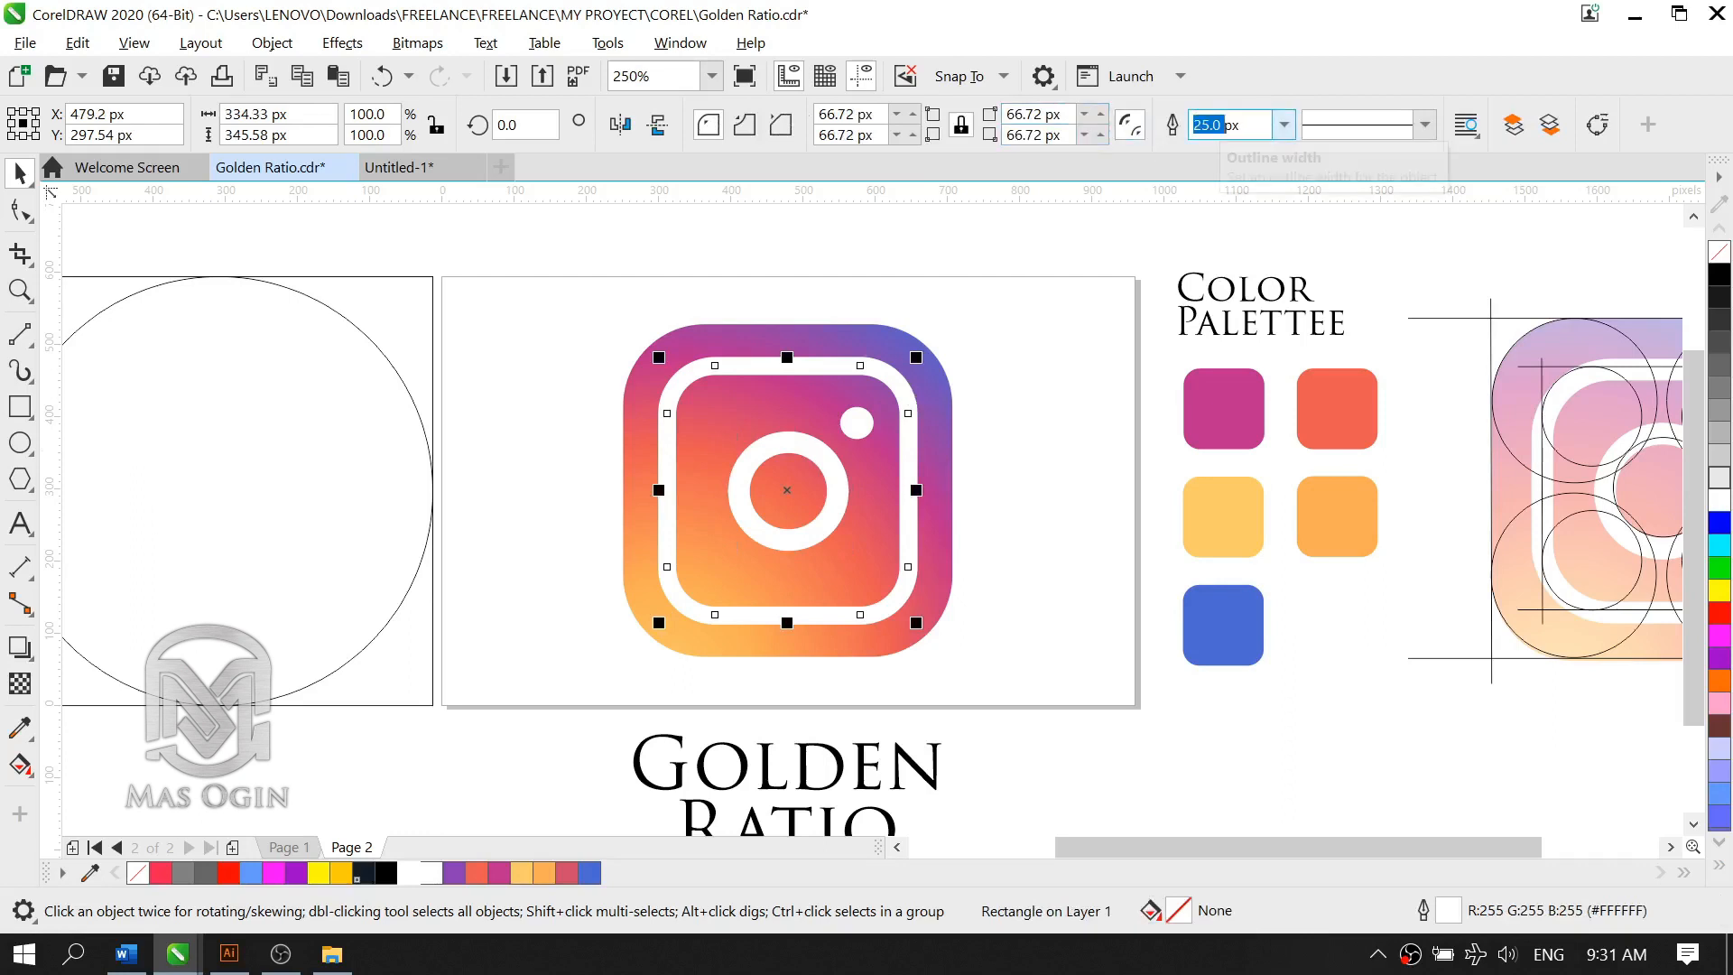
type("30")
key("Return")
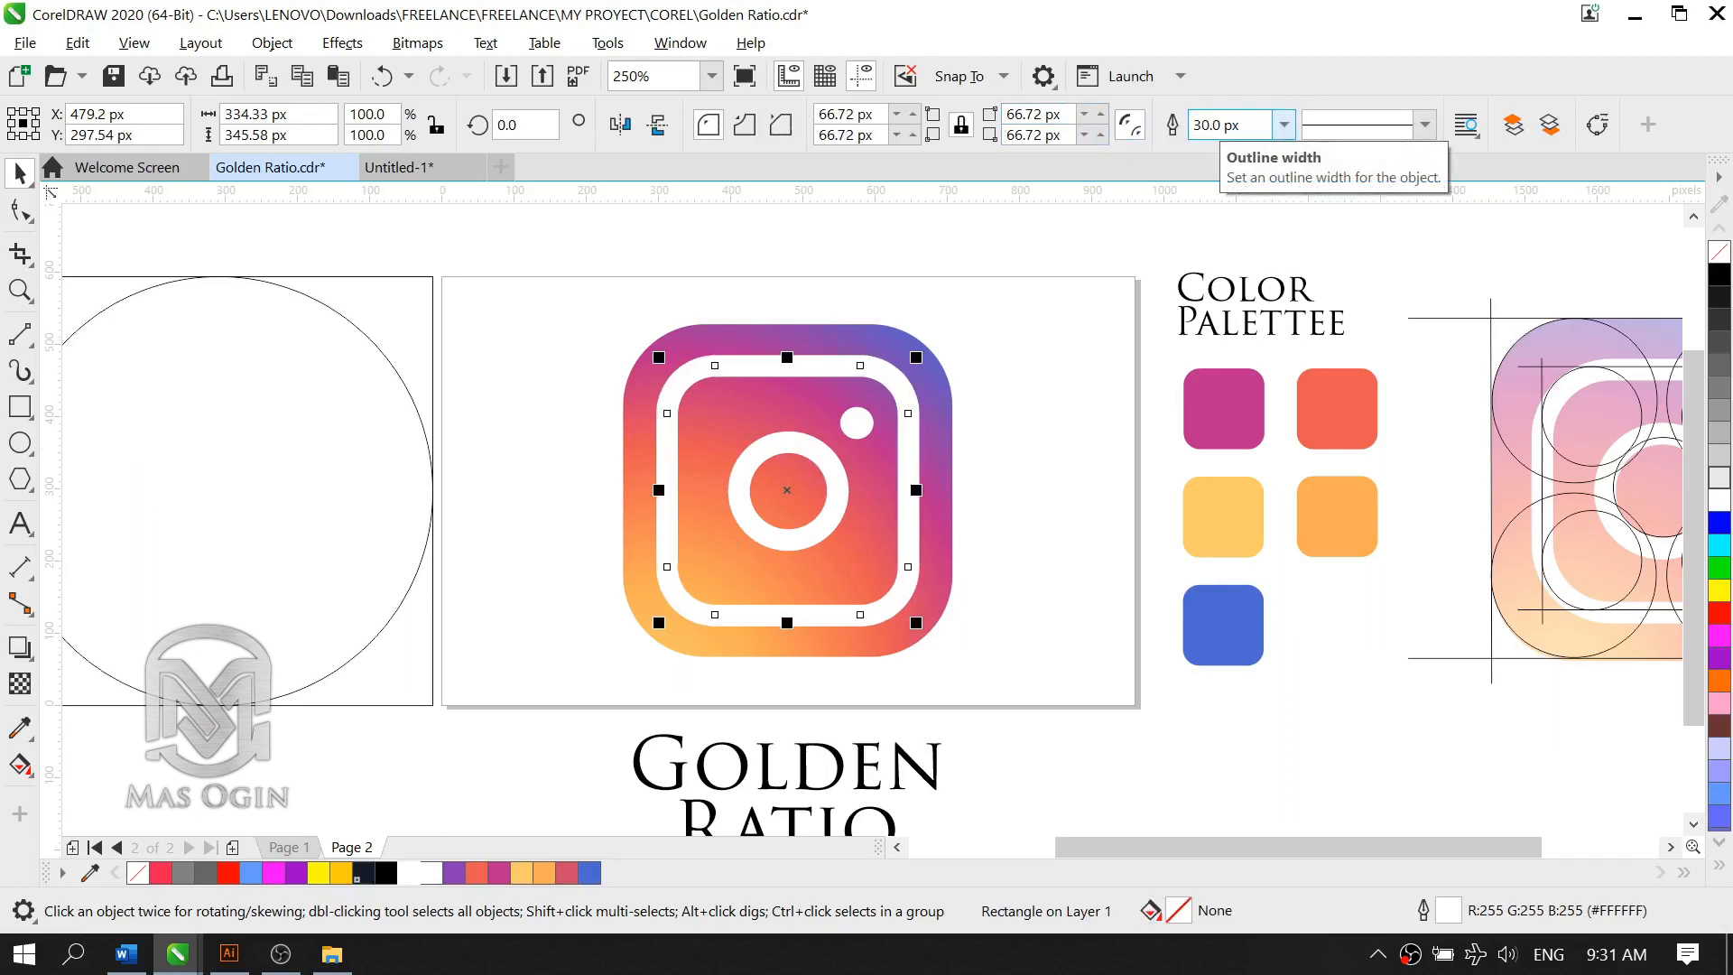
Step: Try enlarging the small white dot about its centre to about 60 px wide, and undo the resize
left_click(869, 424)
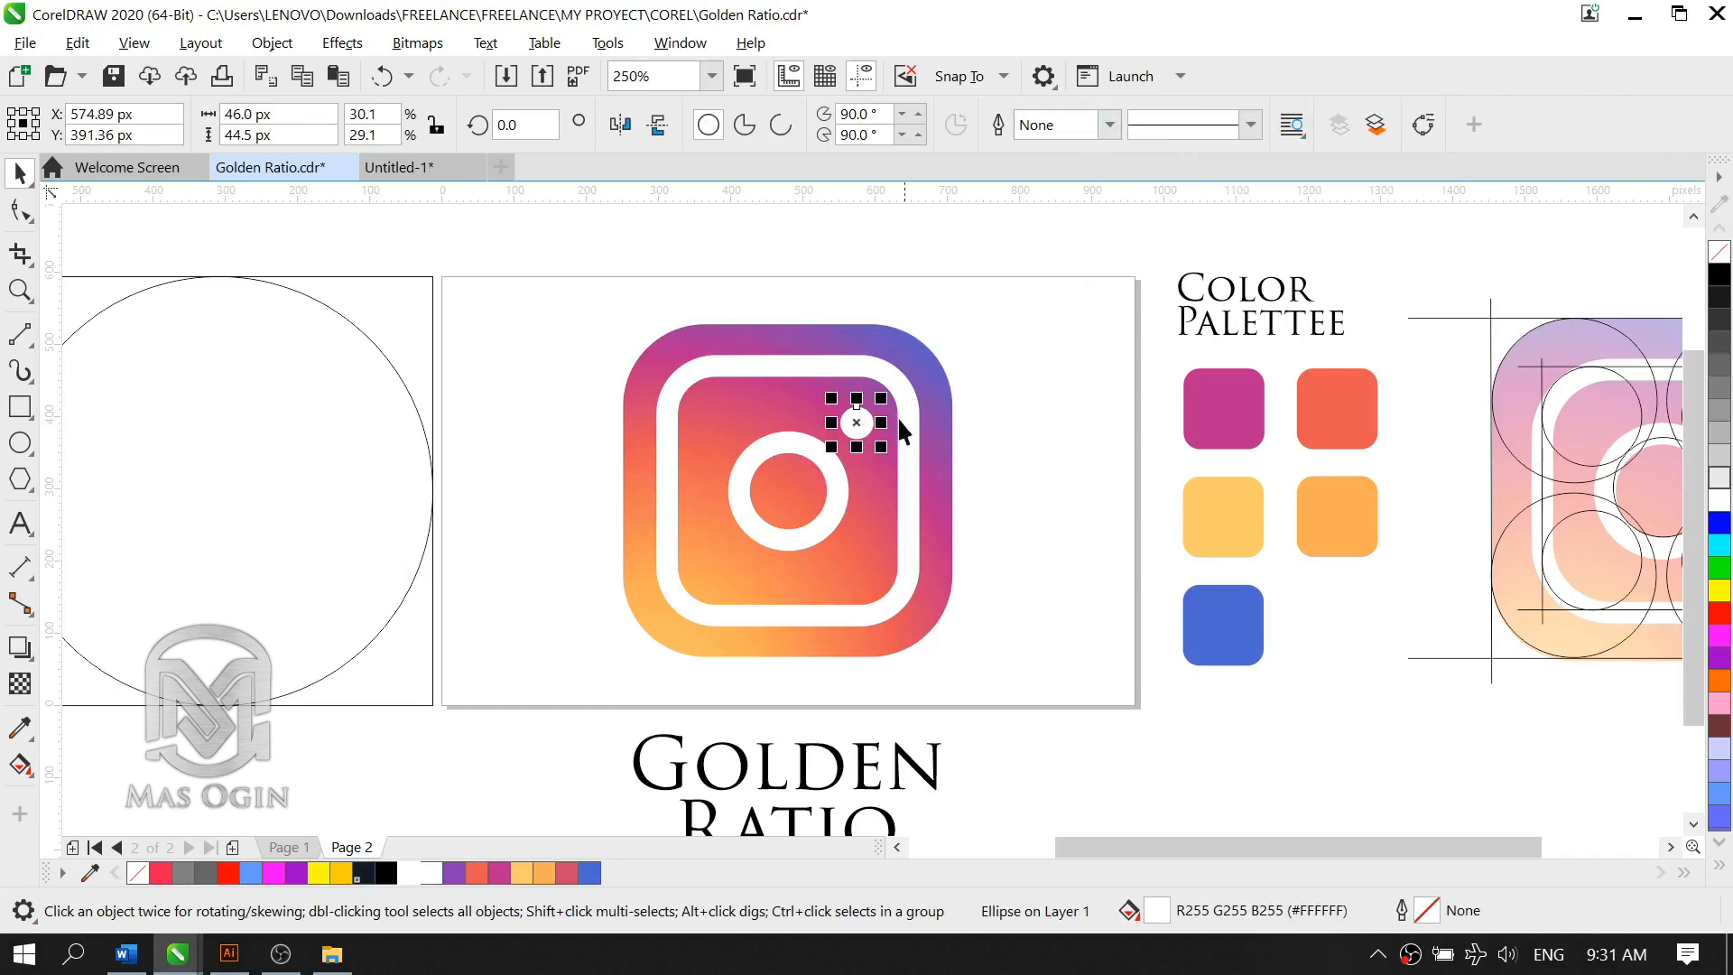
left_click_drag(881, 447, 884, 451)
key("ctrl+z")
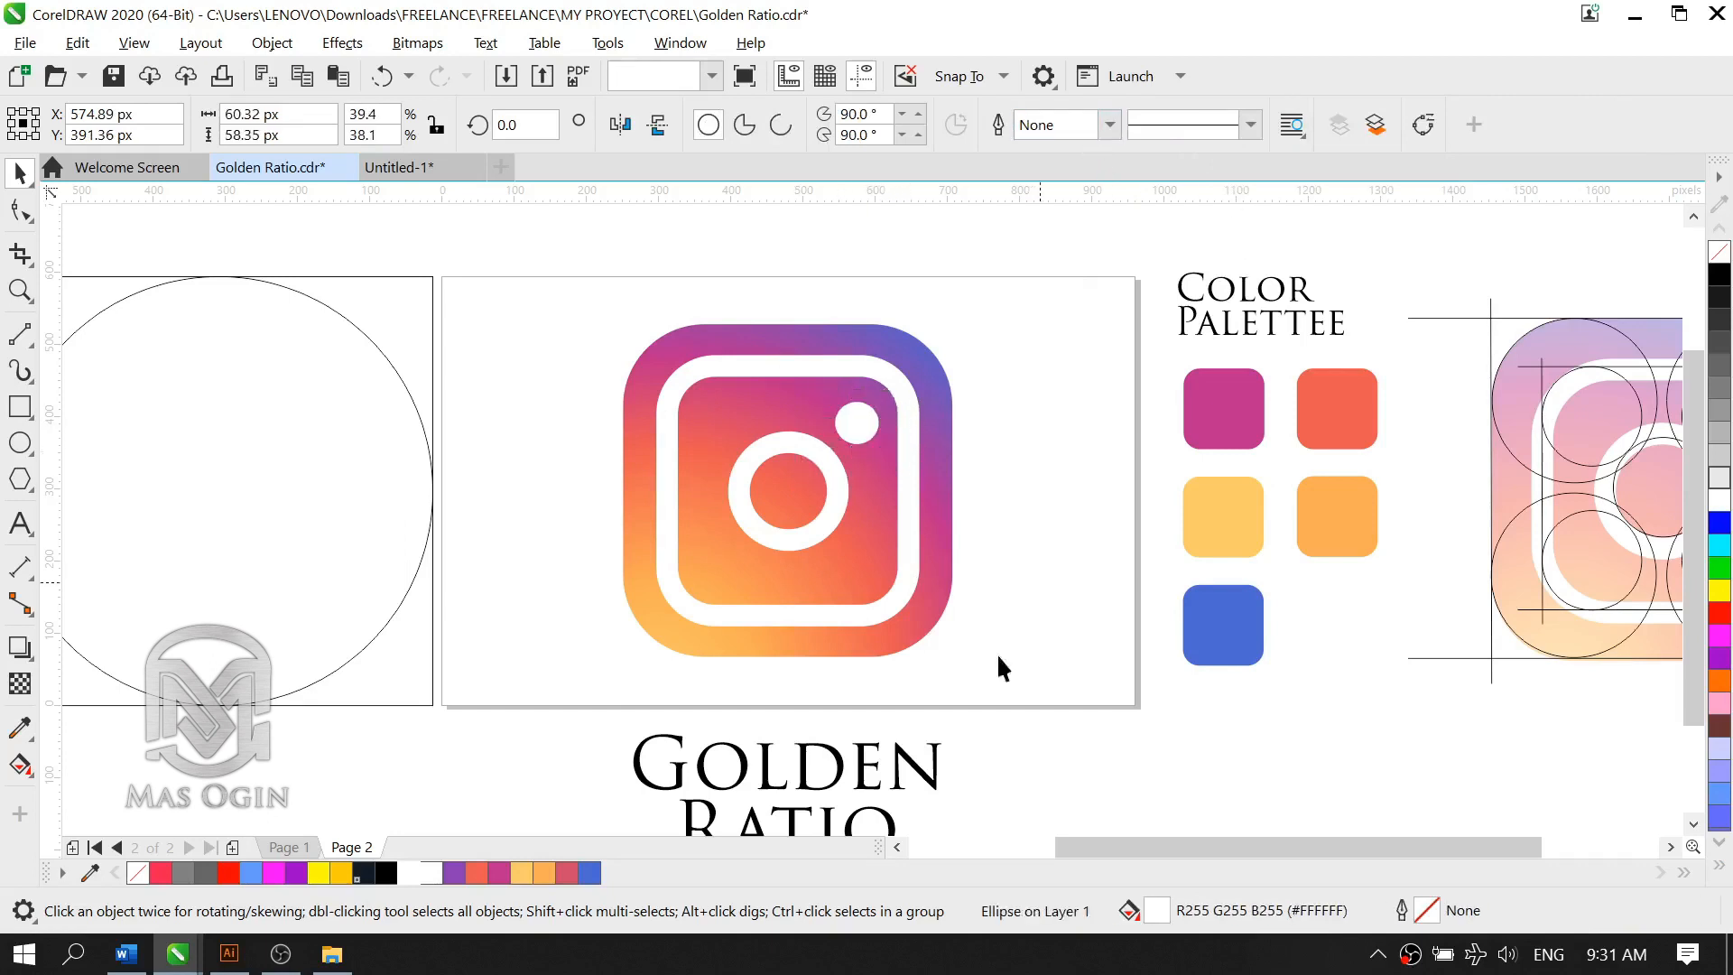
left_click(993, 588)
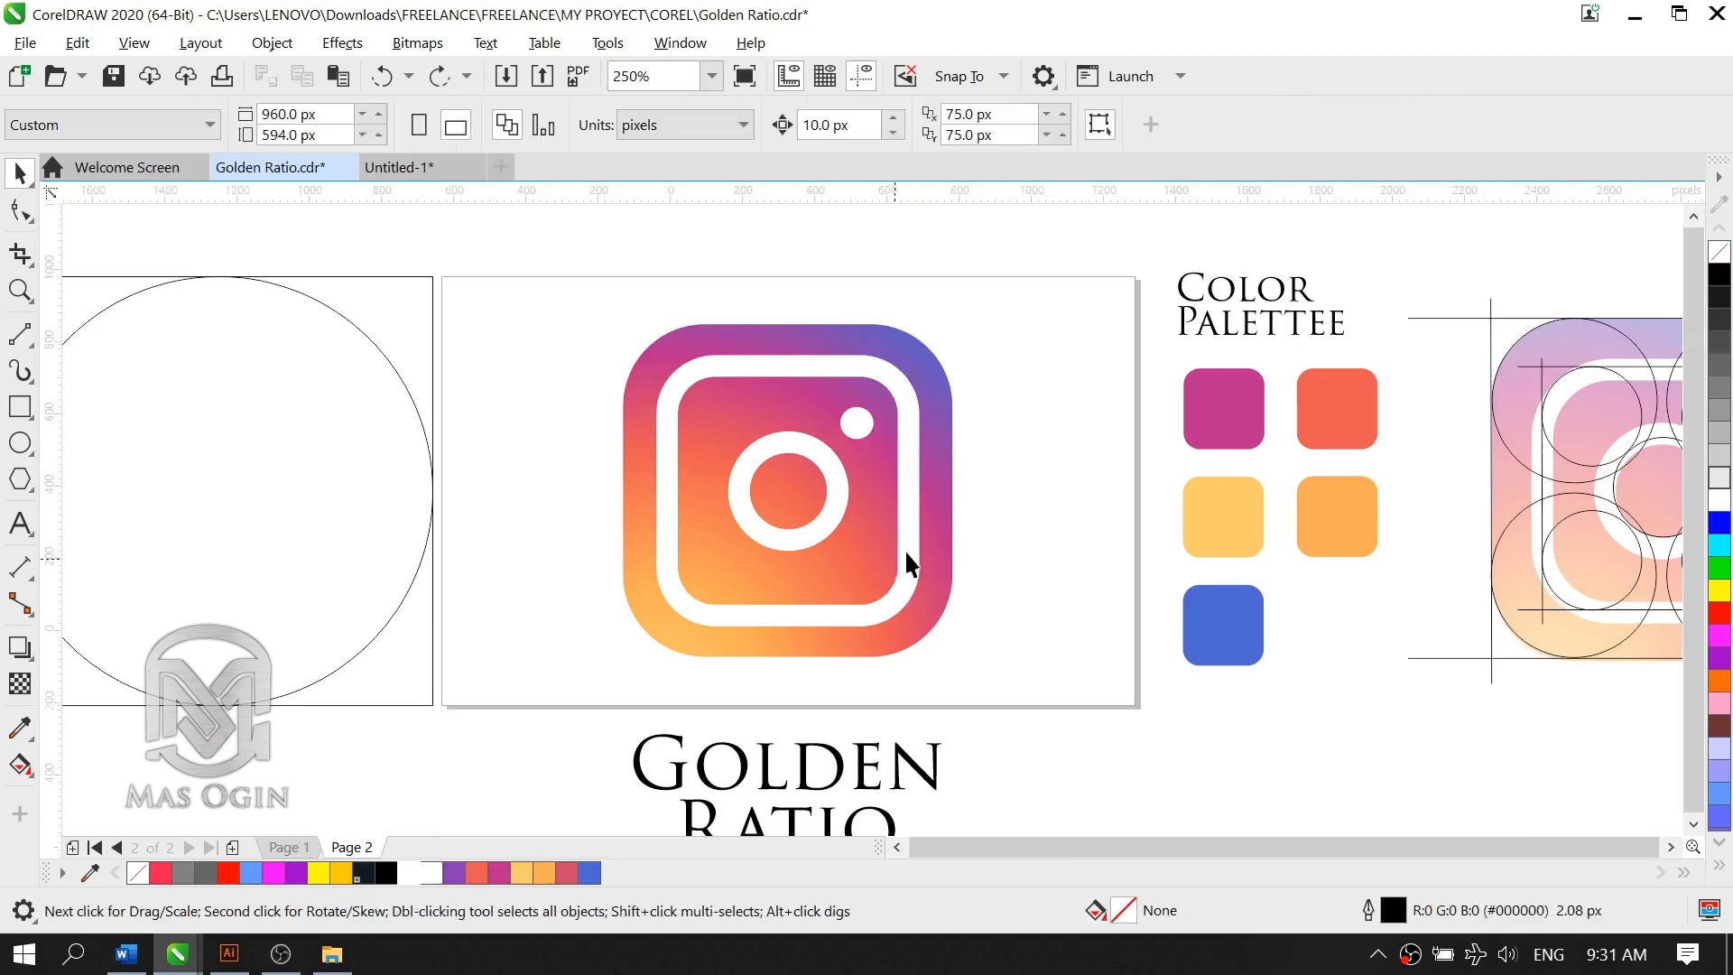
Step: Draw a circle about 139 px wide from the centre of the empty square in the golden ratio grid, filling that square
scroll(940, 545, "down", 2)
scroll(875, 538, "up", 2)
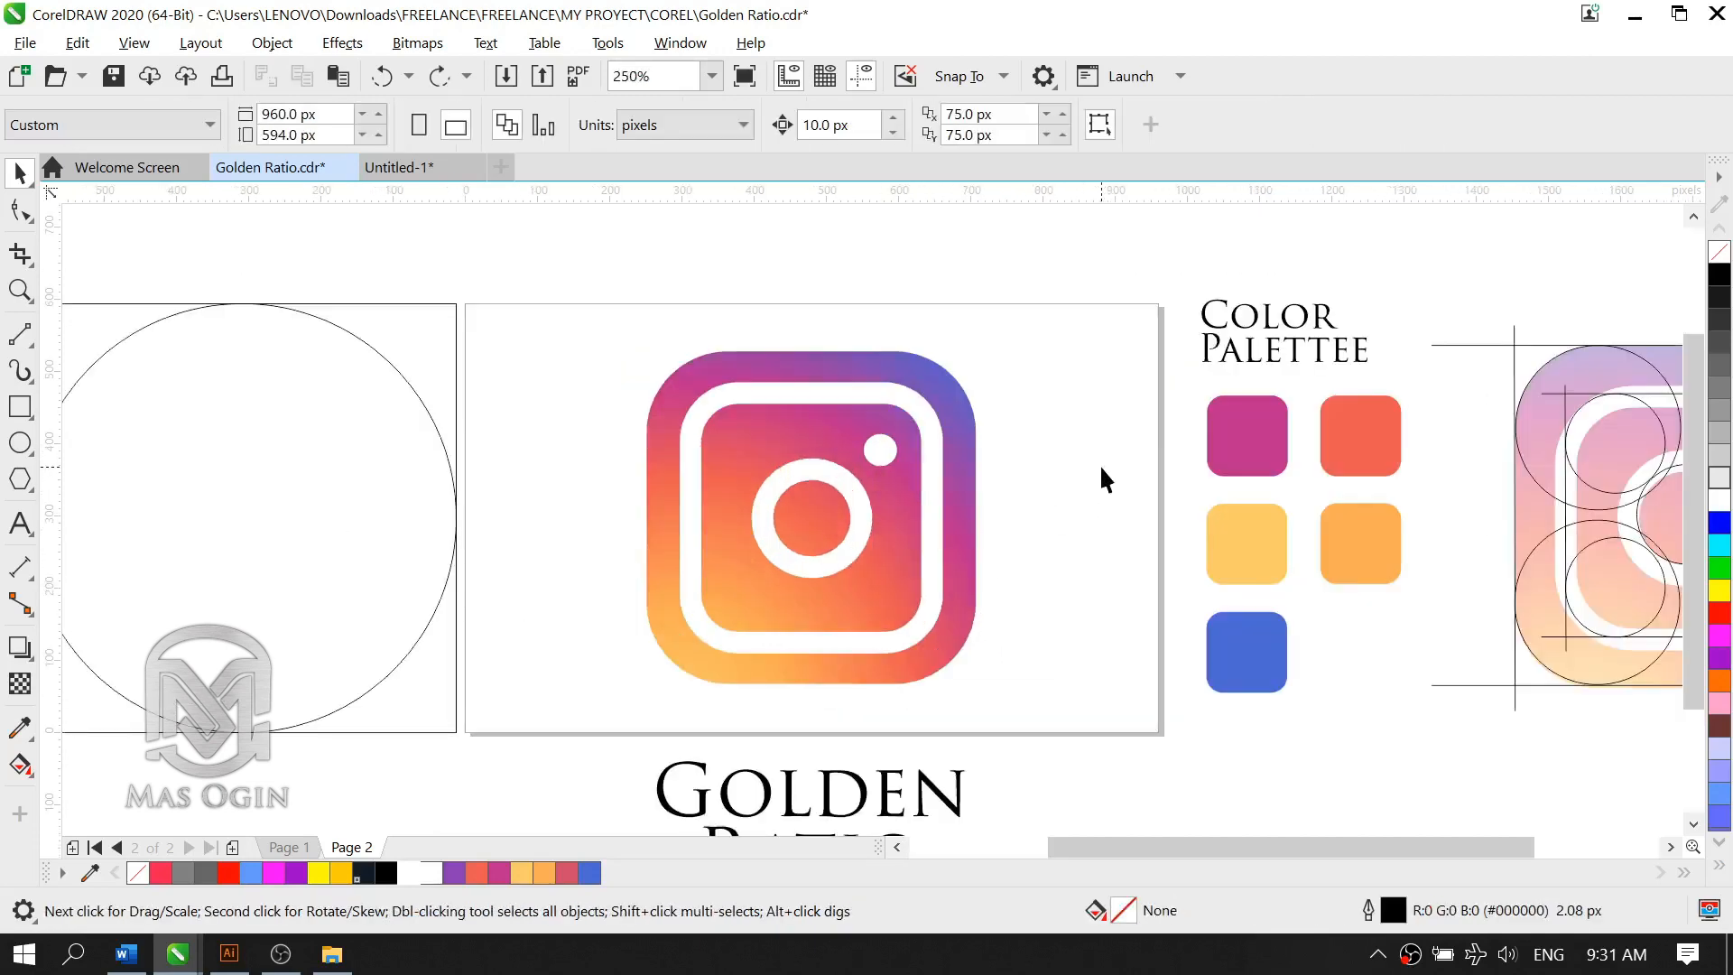
scroll(1060, 506, "down", 2)
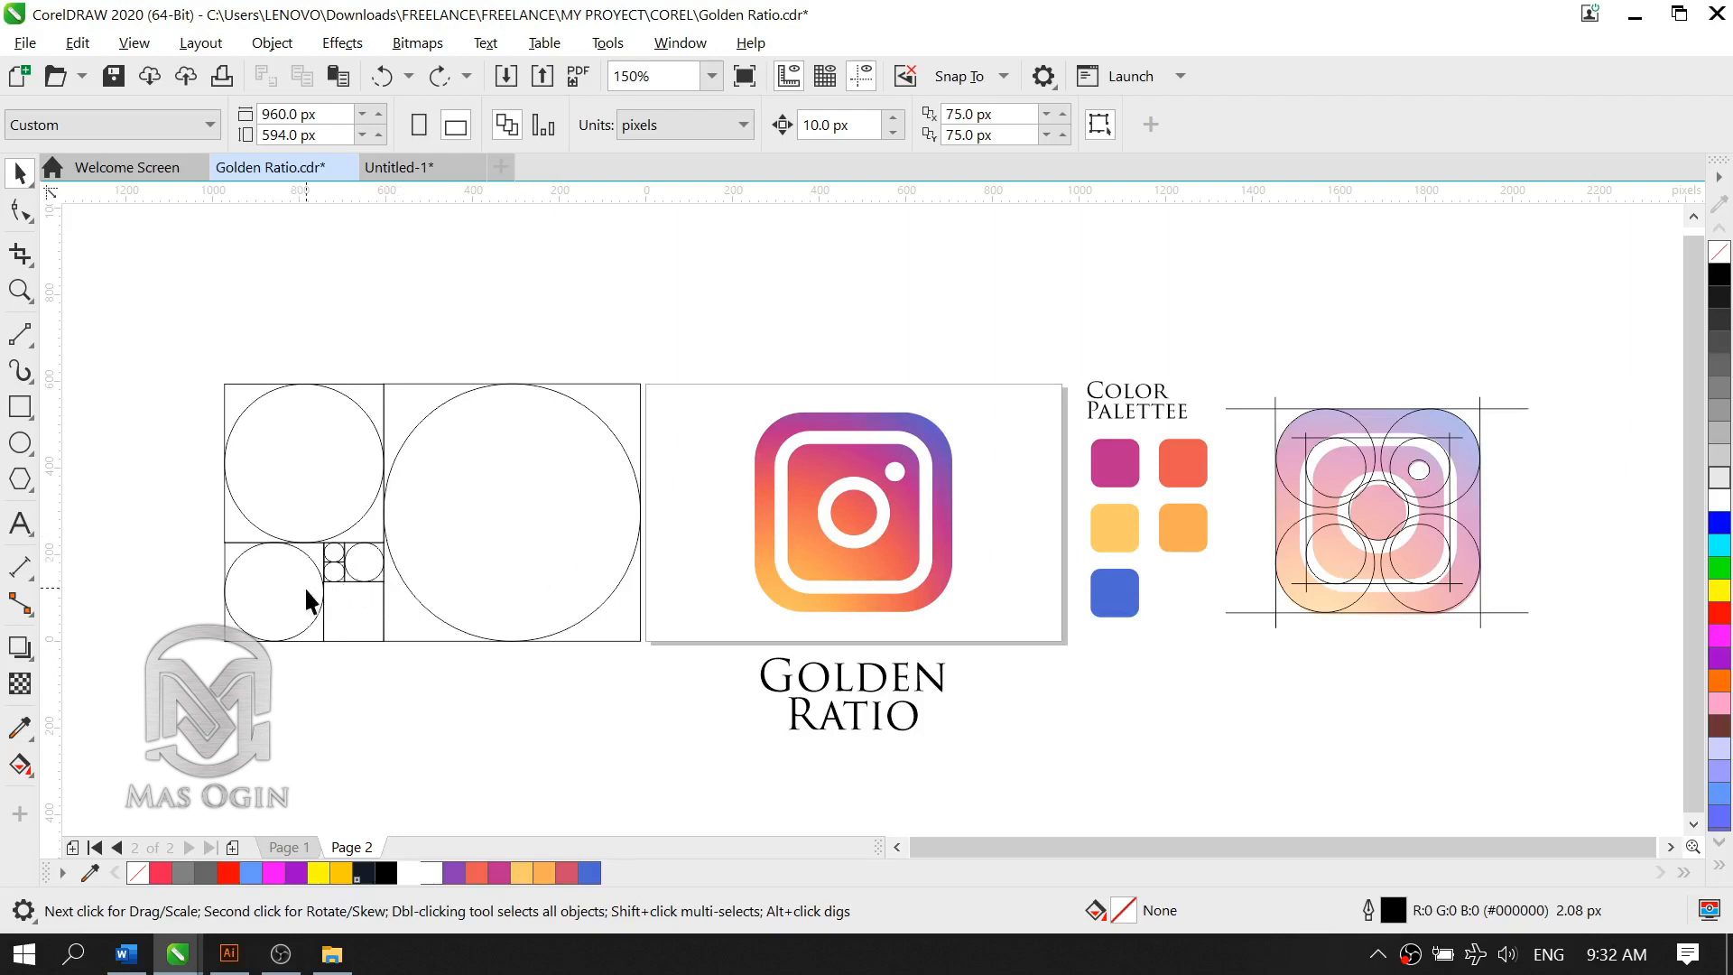
left_click(22, 443)
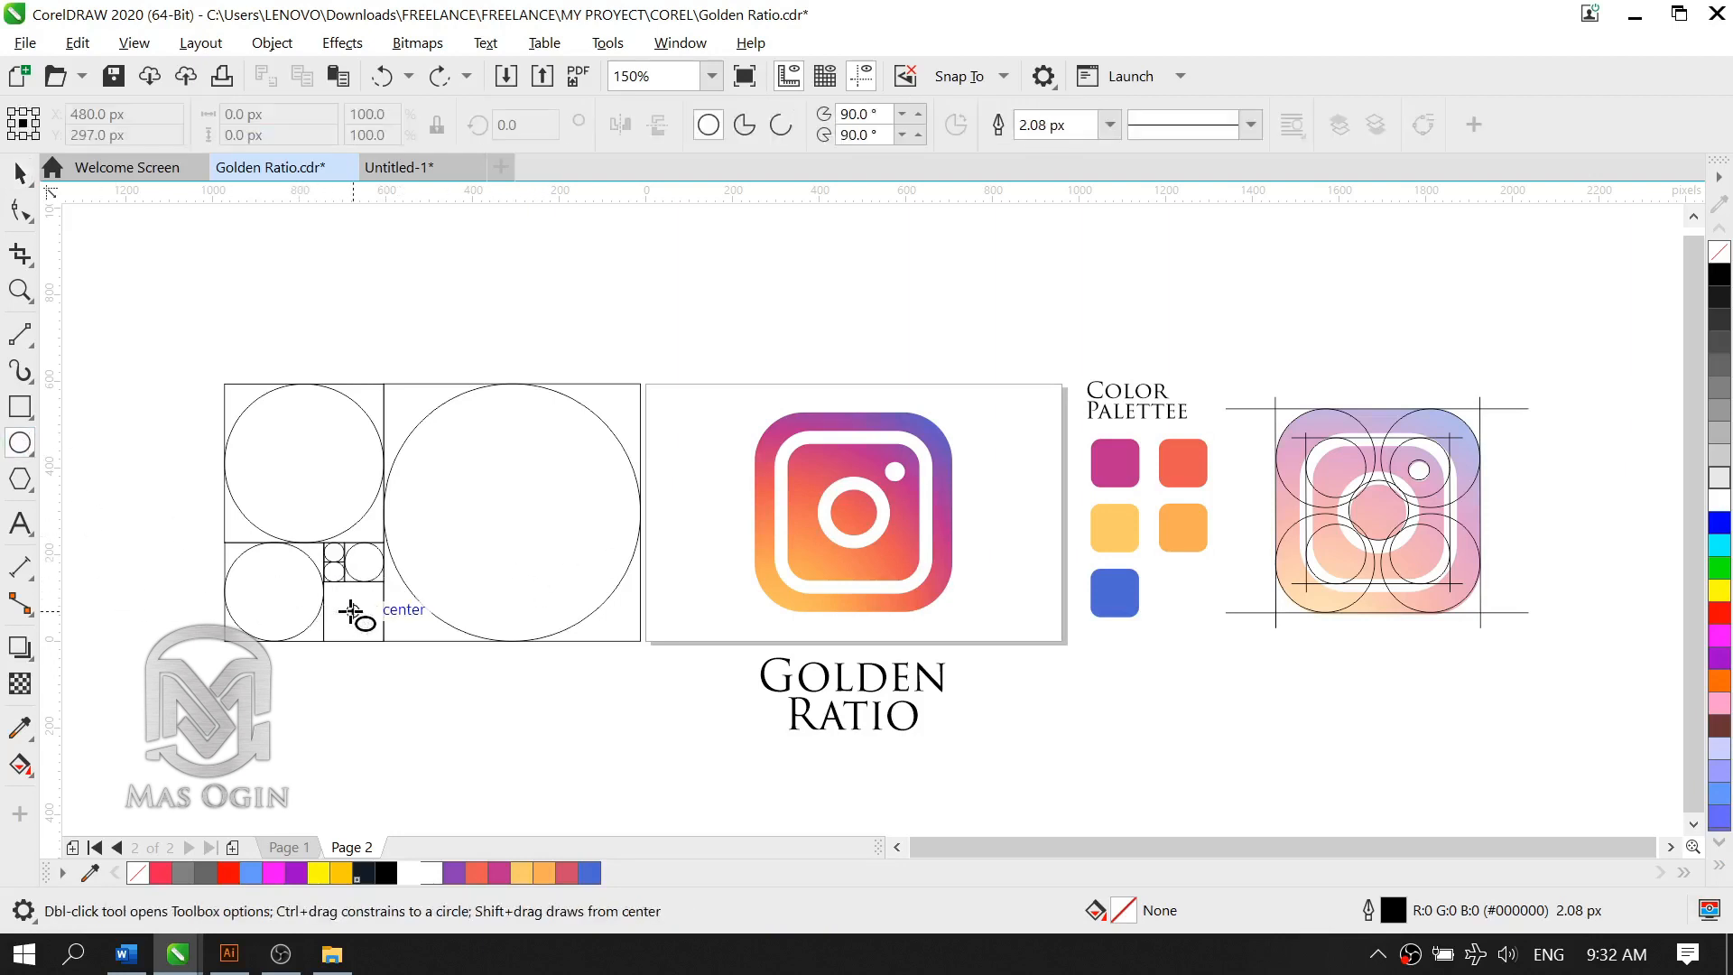
left_click_drag(351, 611, 384, 641)
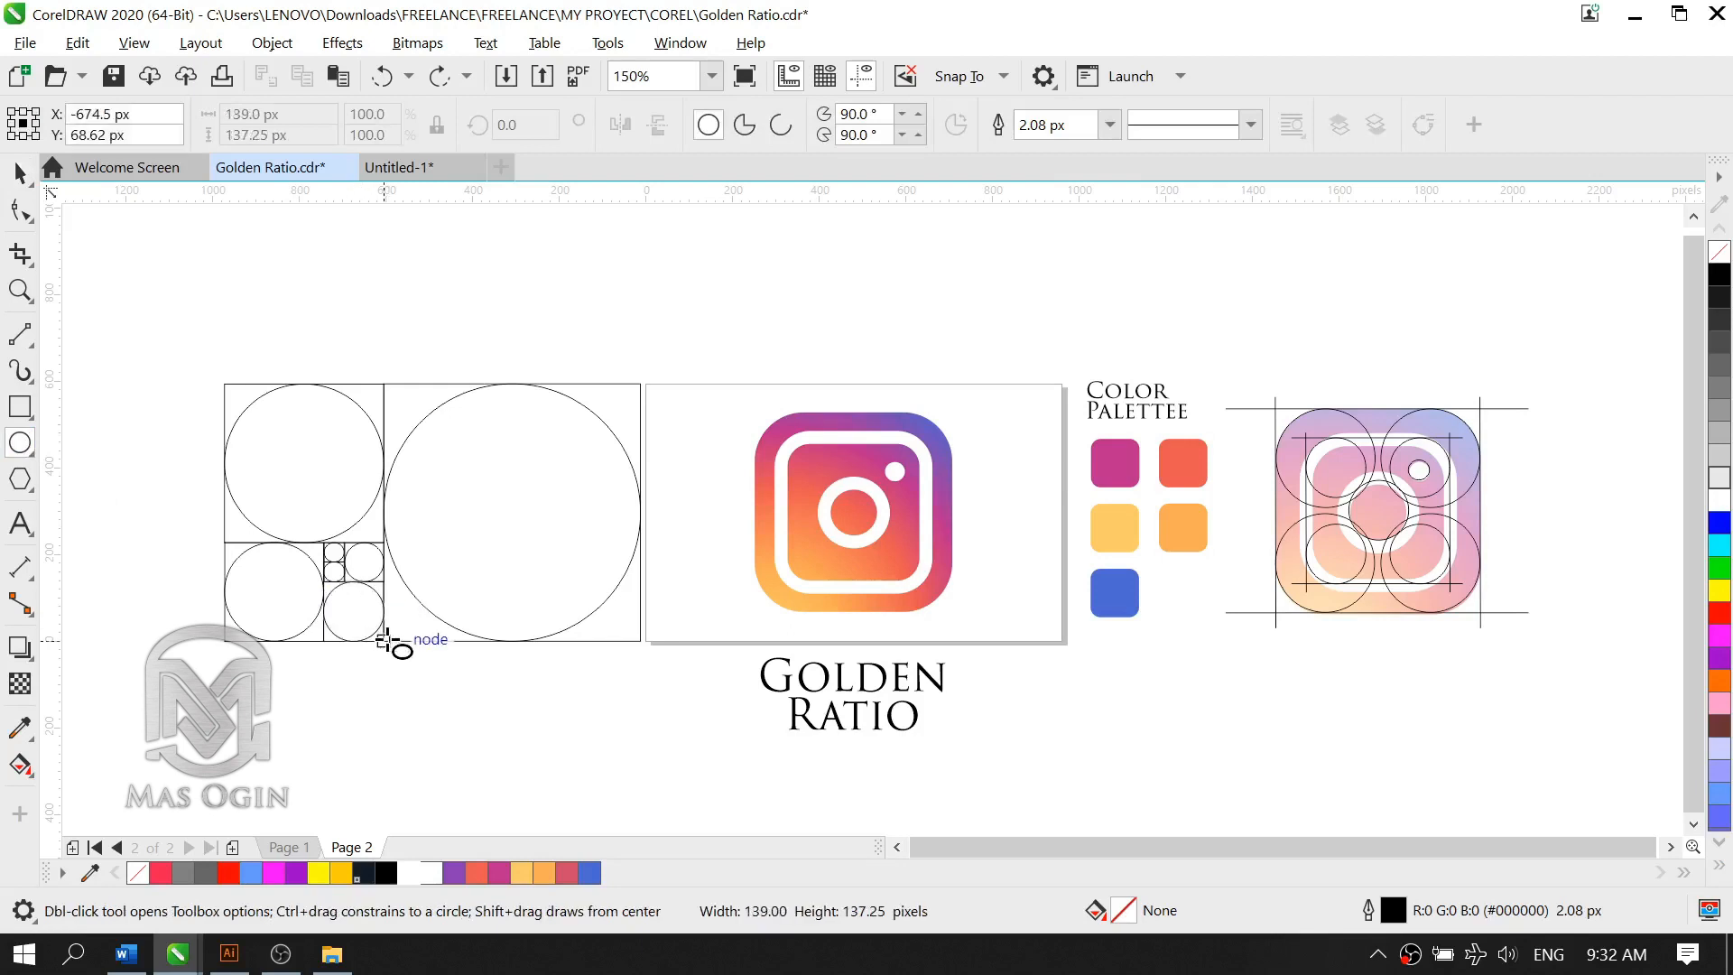
left_click(19, 172)
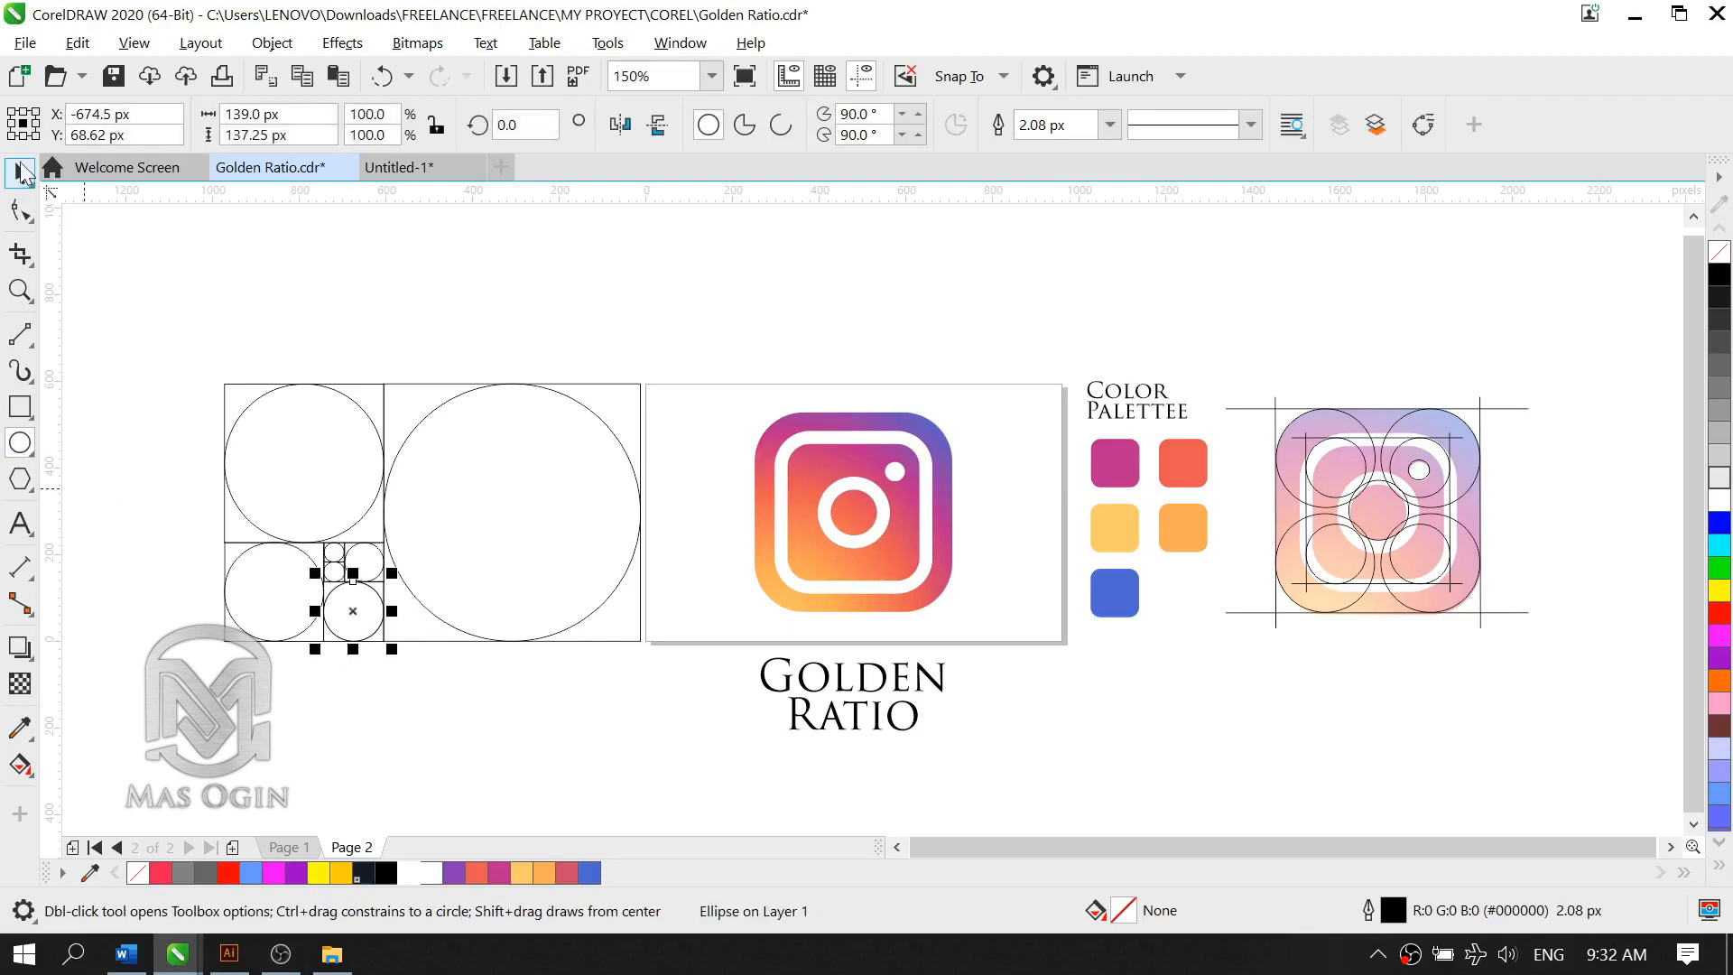
left_click(1169, 692)
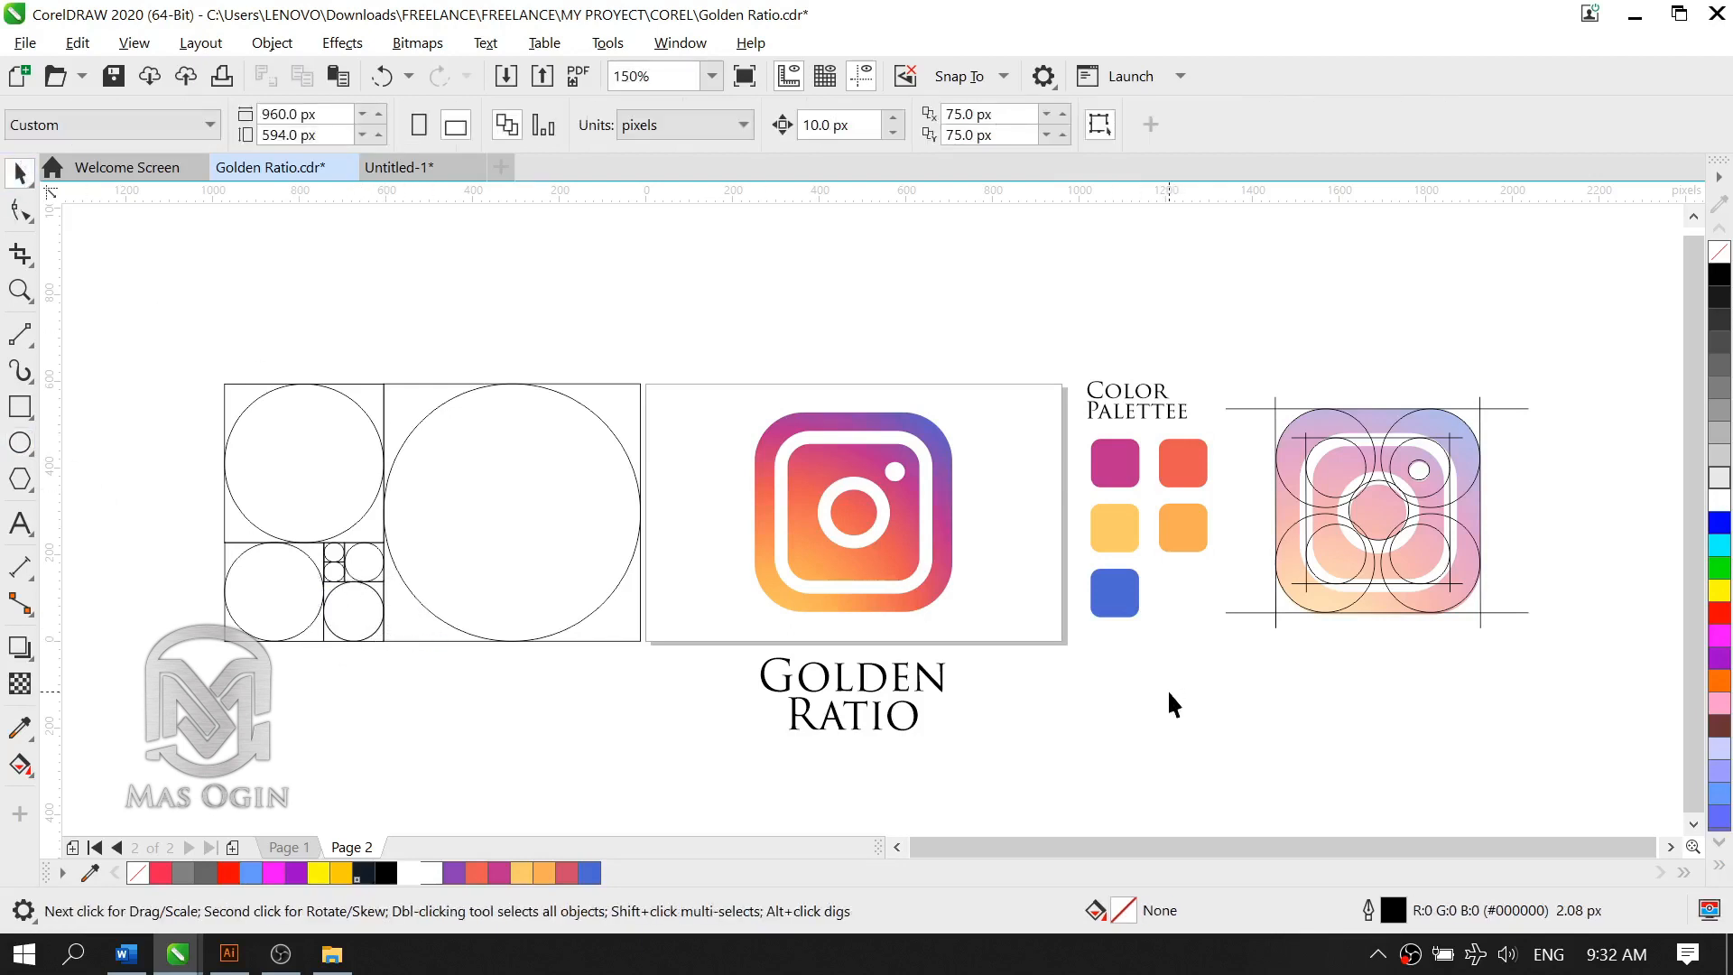